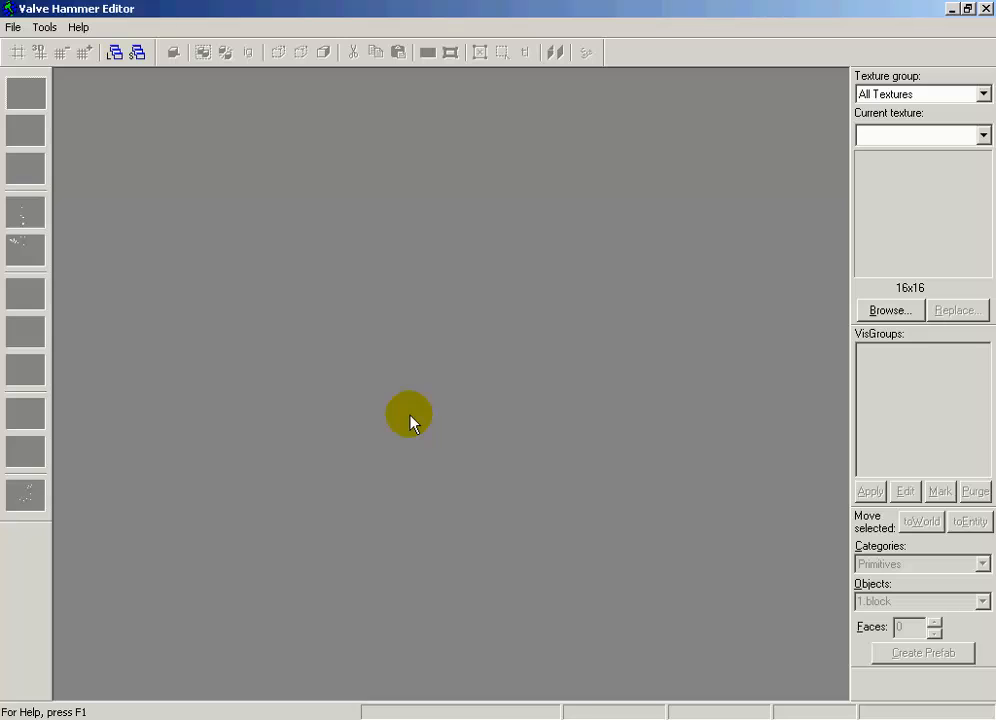
{"action": "key", "text": "super+d"}
{"action": "right_click", "coordinate": [459, 348]}
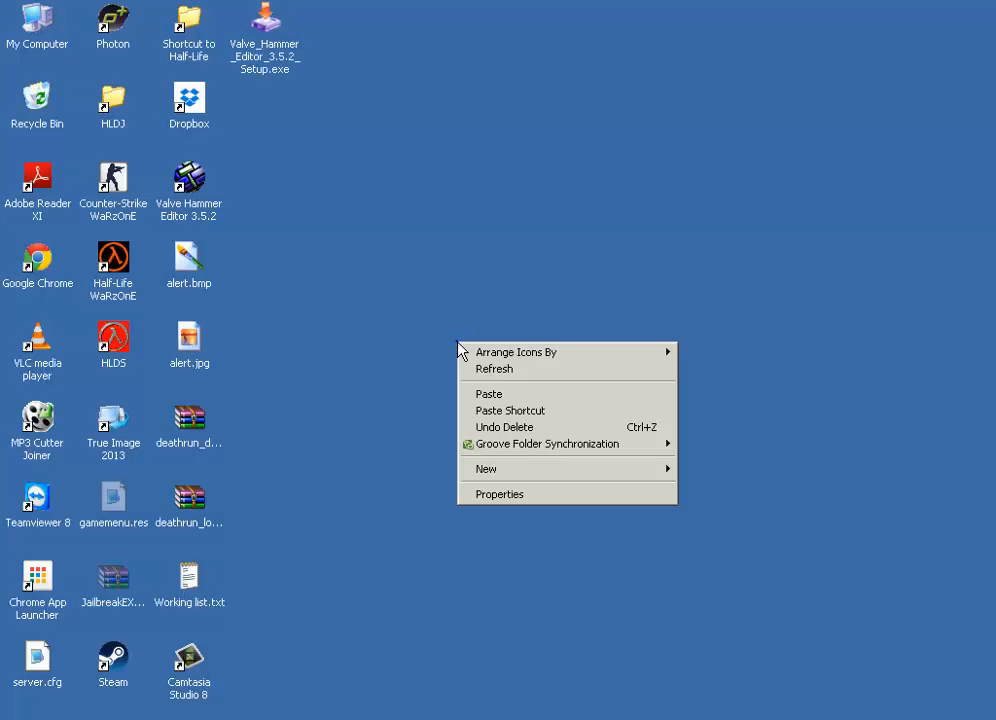
{"action": "left_click", "coordinate": [505, 369]}
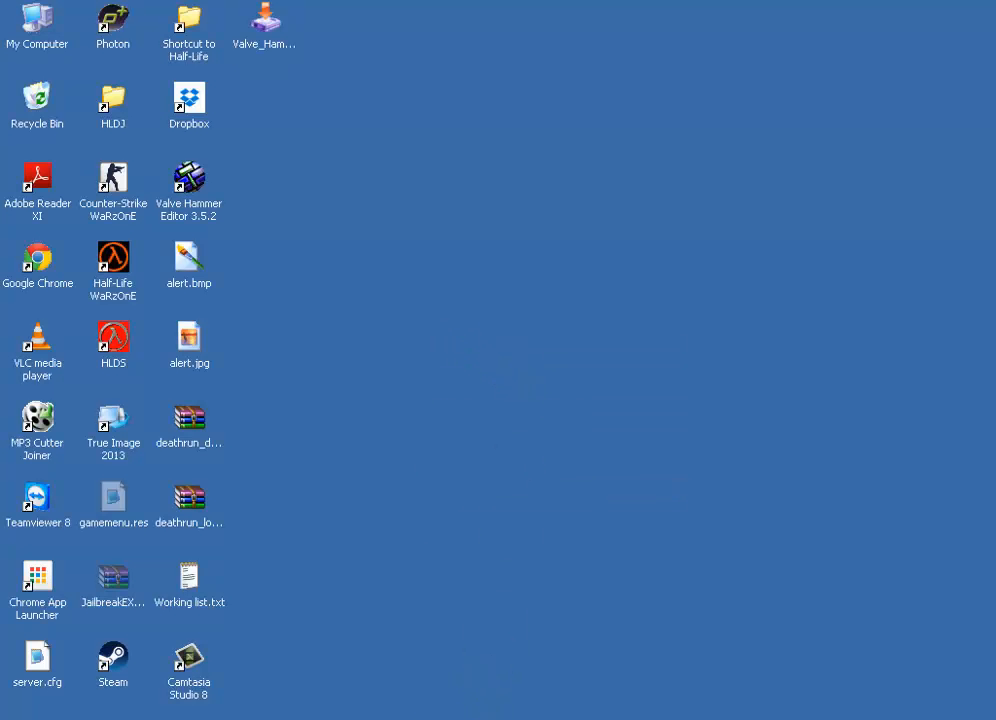
{"action": "key", "text": "super+d"}
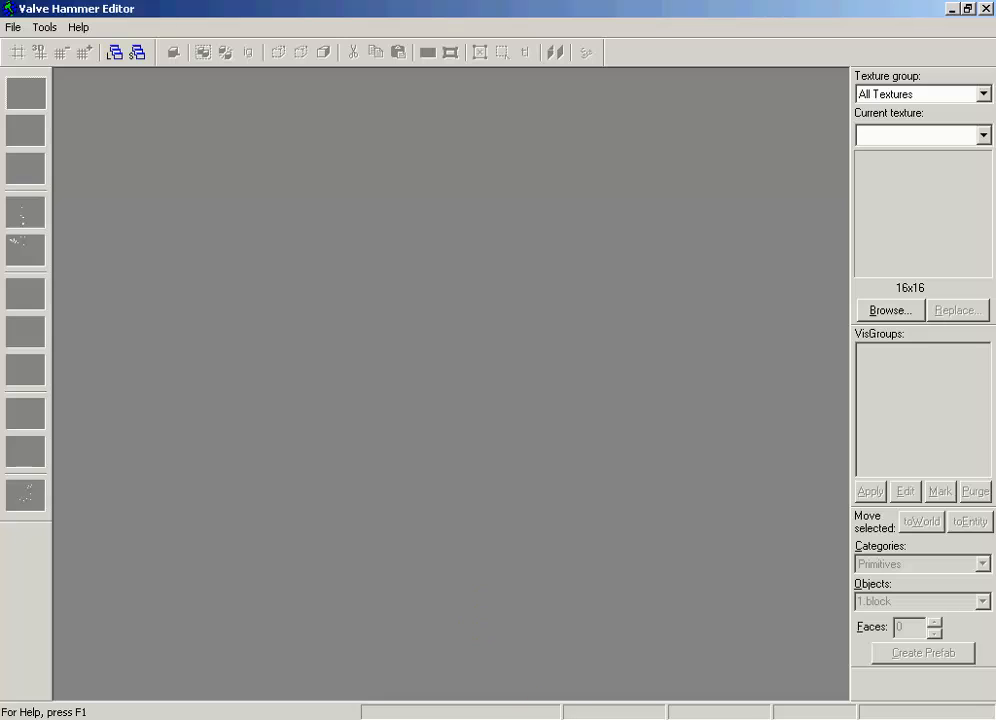
{"action": "key", "text": "super+d"}
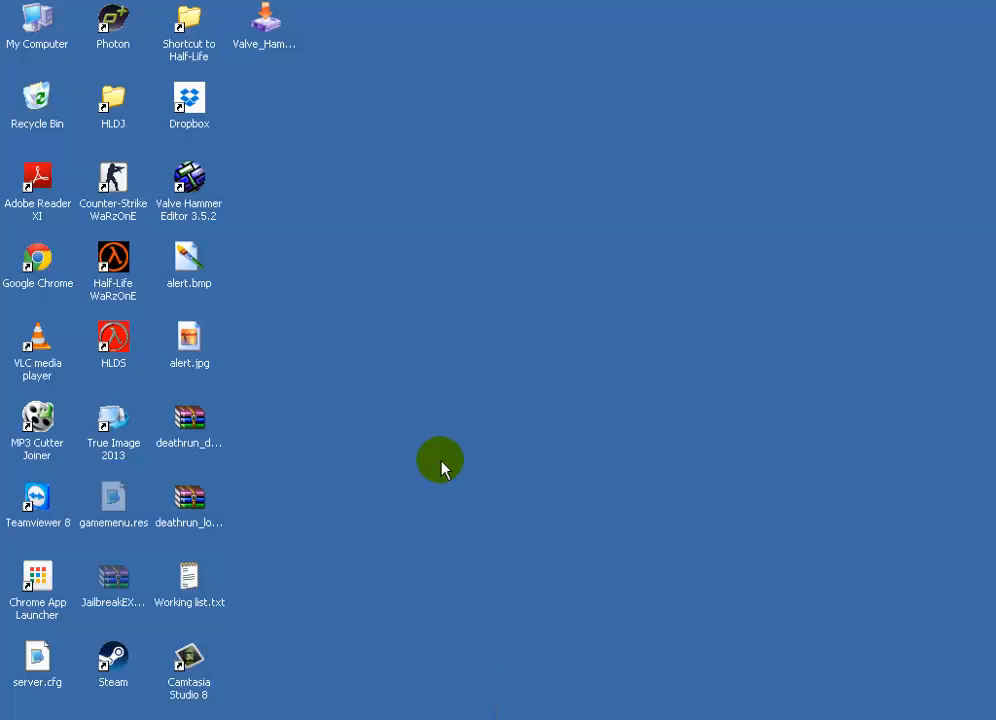
{"action": "right_click", "coordinate": [447, 440]}
{"action": "left_click", "coordinate": [489, 471]}
{"action": "left_click", "coordinate": [109, 684]}
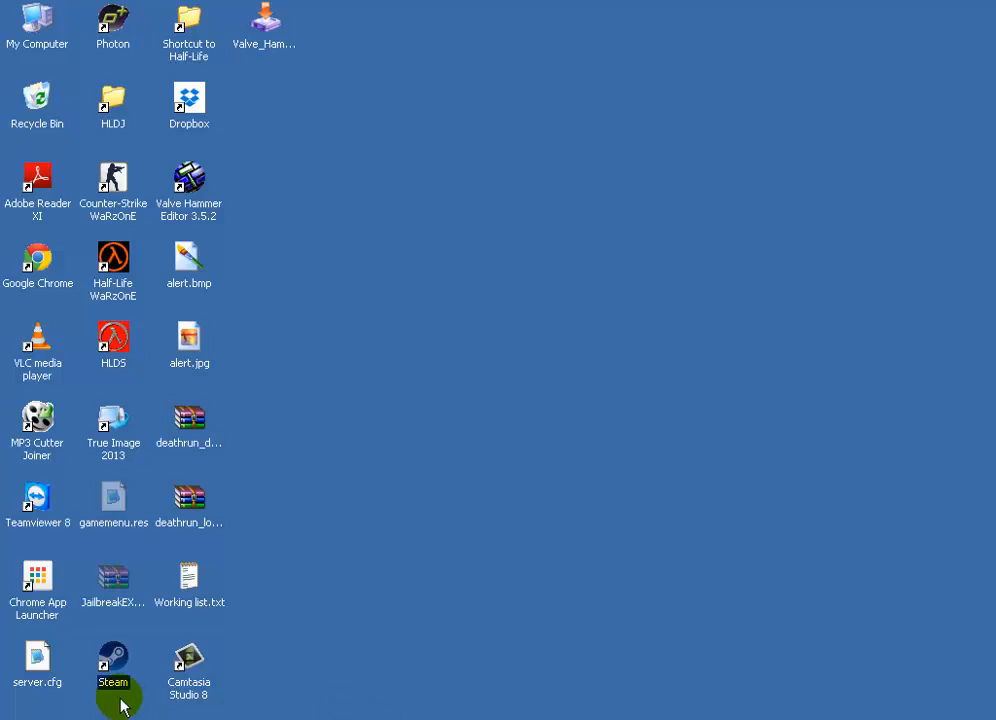
{"action": "left_click", "coordinate": [153, 628]}
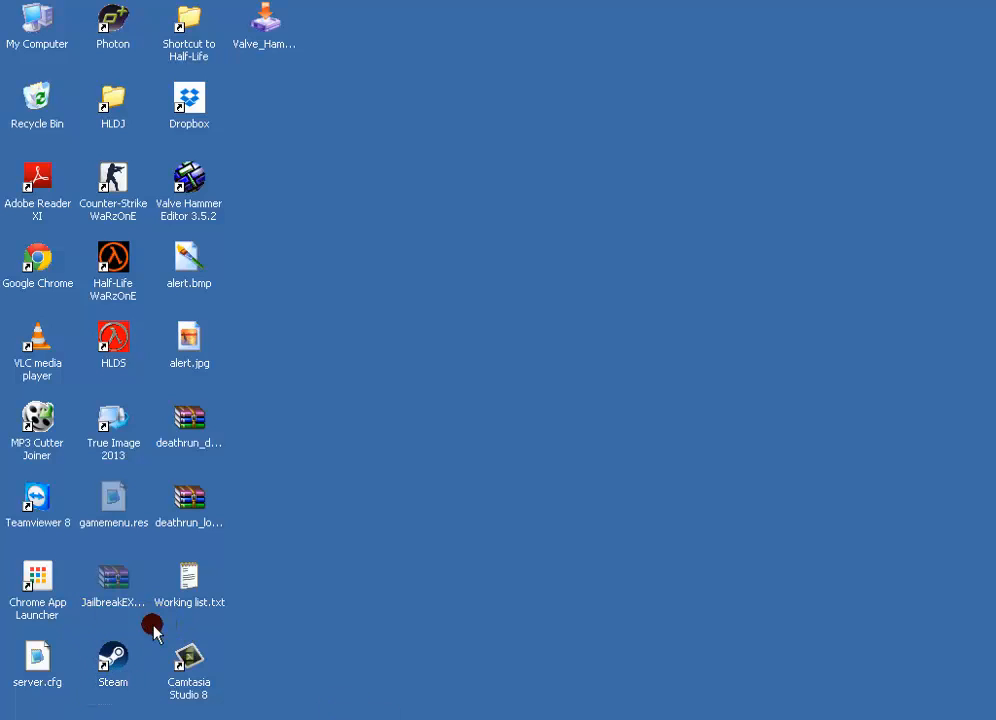
{"action": "right_click", "coordinate": [385, 372]}
{"action": "left_click", "coordinate": [409, 396]}
Open Notepad and write the note "searc for SDK Development kit!"
{"action": "left_click", "coordinate": [40, 719]}
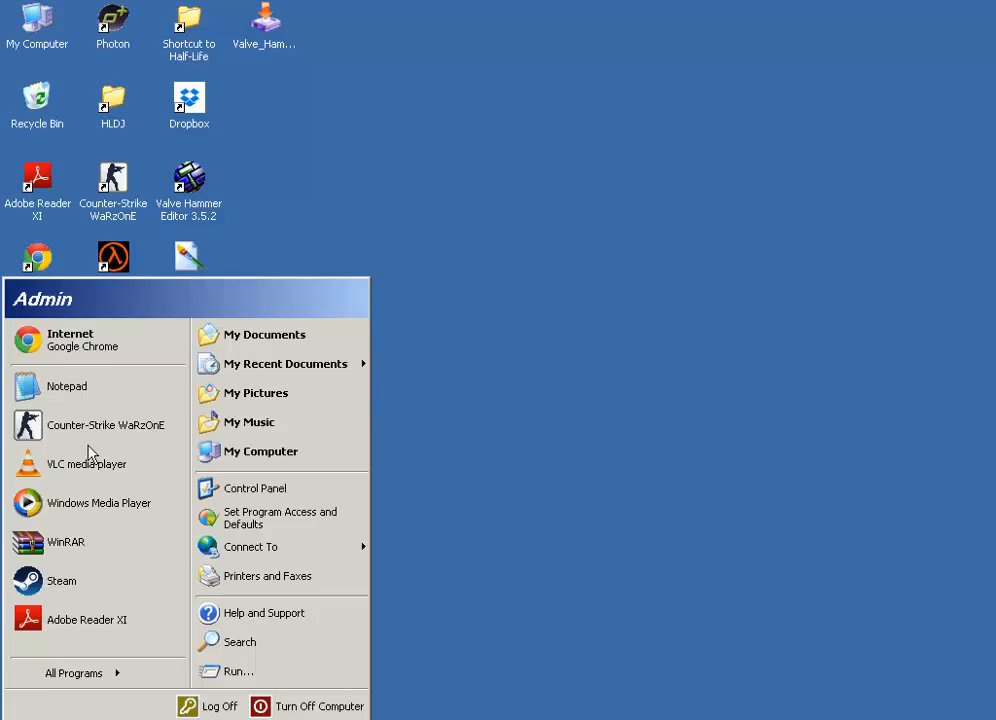
{"action": "left_click", "coordinate": [109, 388]}
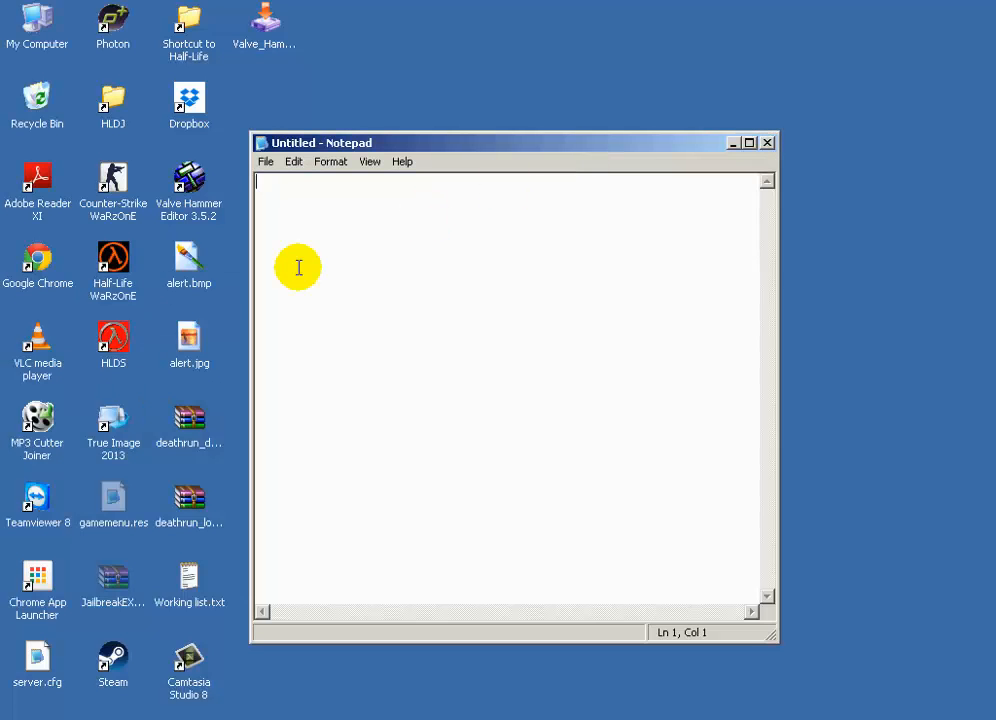
{"action": "type", "text": "SDK Development kit!"}
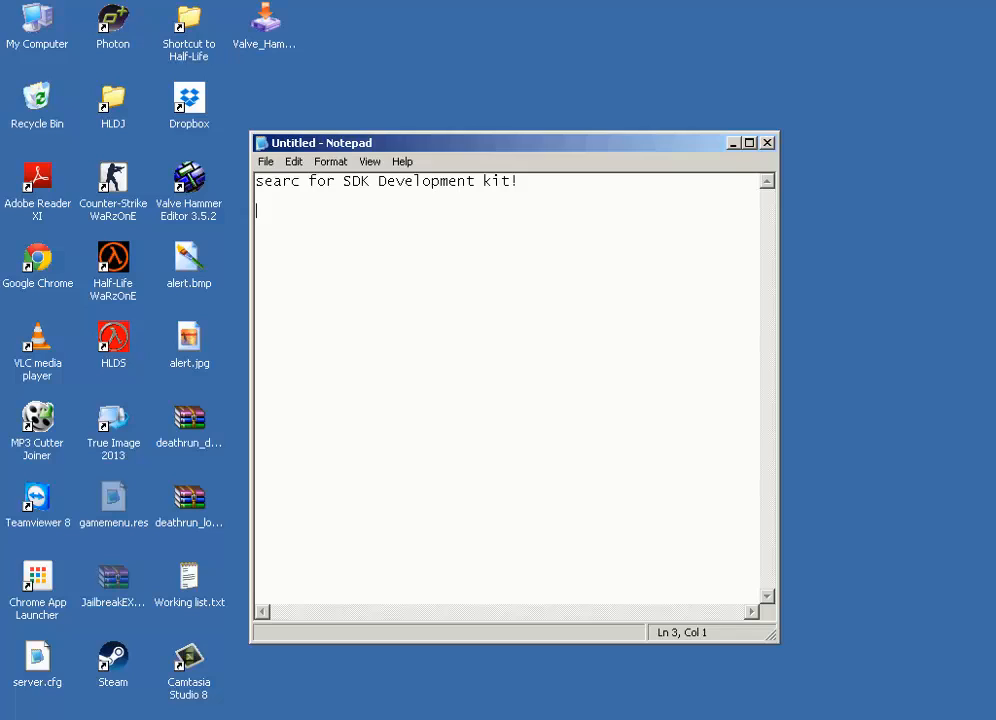
Minimize the Notepad note and switch back to Valve Hammer Editor
{"action": "left_click", "coordinate": [268, 22]}
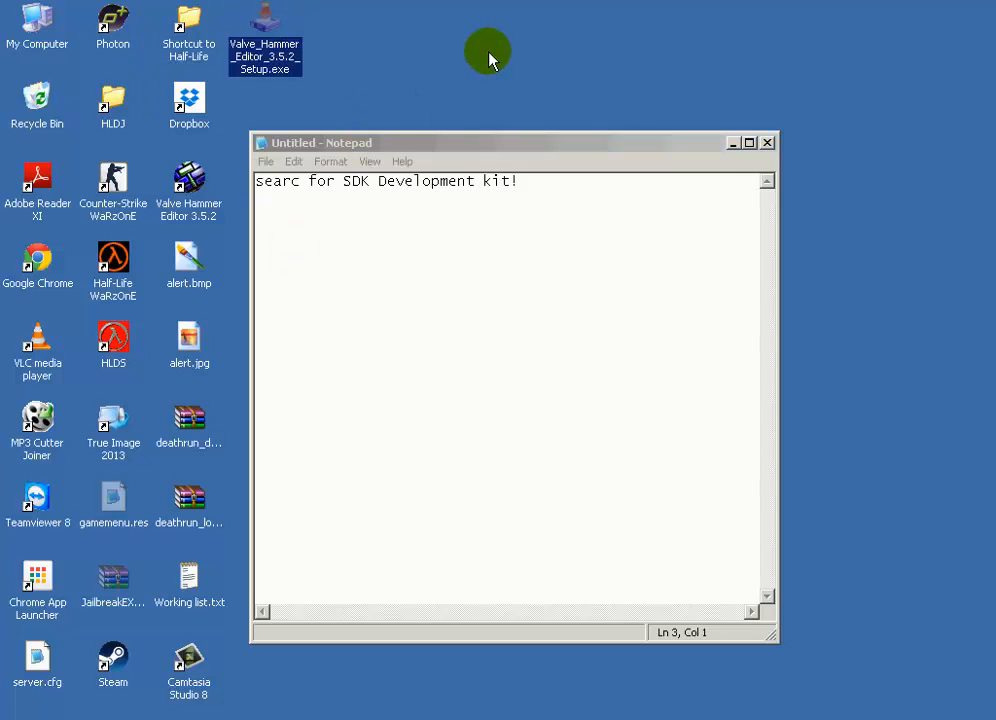
{"action": "left_click", "coordinate": [414, 209]}
{"action": "left_click", "coordinate": [288, 42]}
{"action": "left_click", "coordinate": [735, 150]}
{"action": "left_click", "coordinate": [458, 602]}
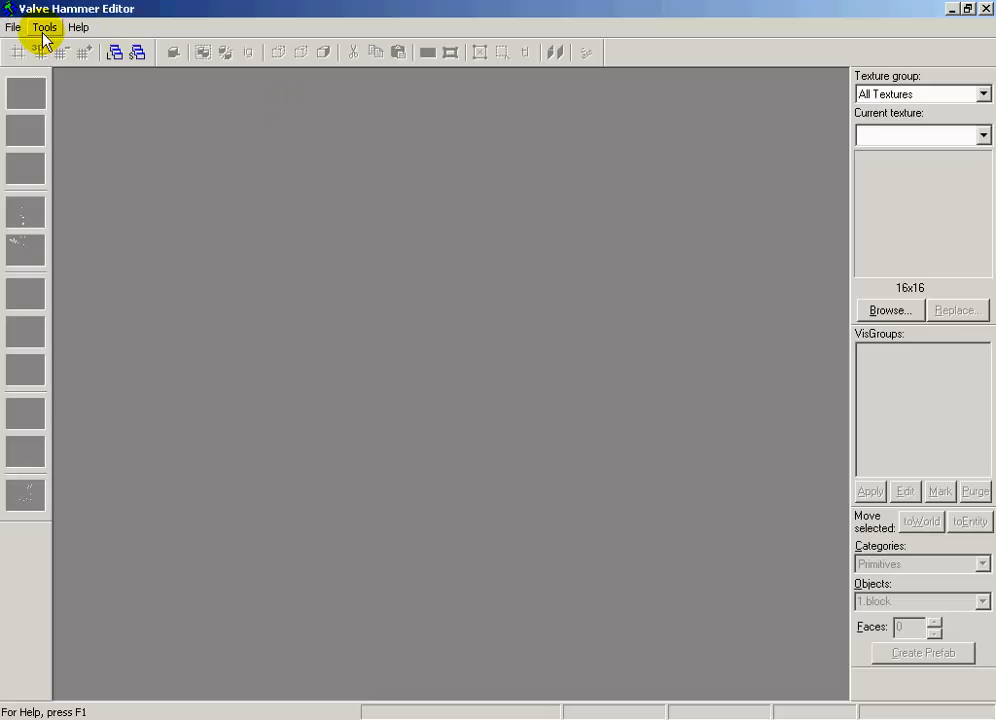
Create a new map, activate the Block tool and reduce the grid size to 32
{"action": "left_click", "coordinate": [14, 27]}
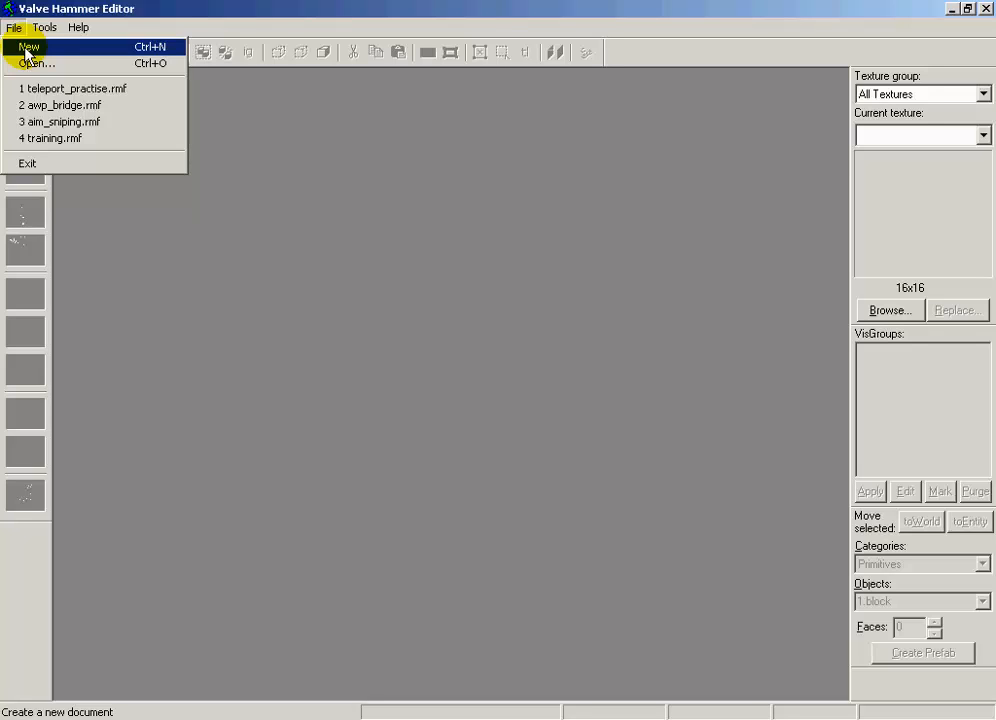
{"action": "left_click", "coordinate": [26, 48]}
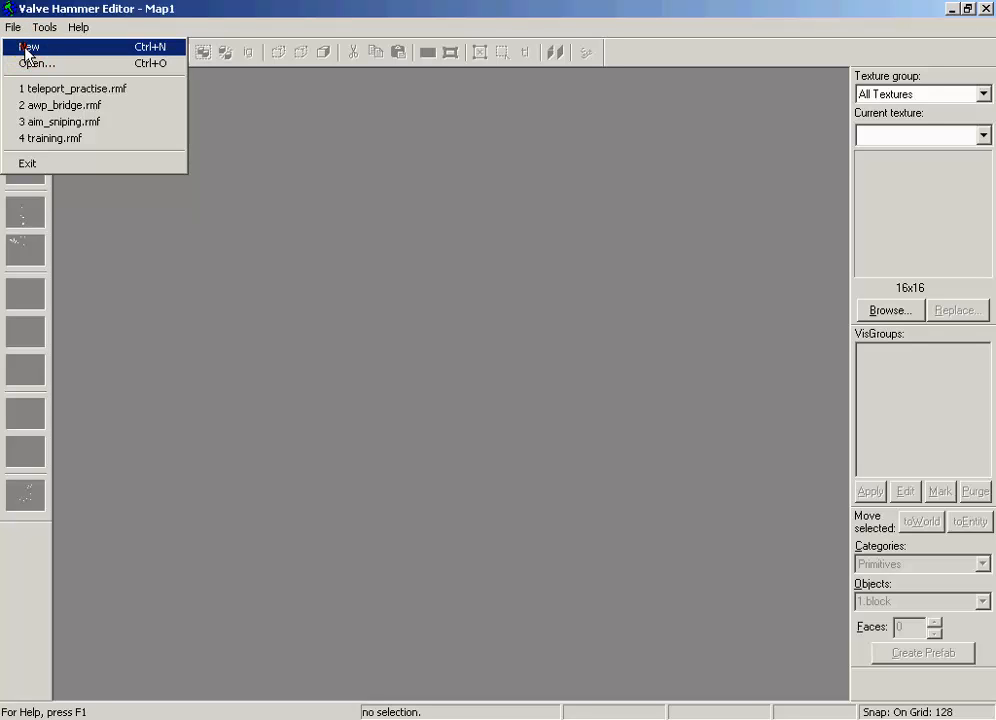
{"action": "left_click", "coordinate": [26, 250]}
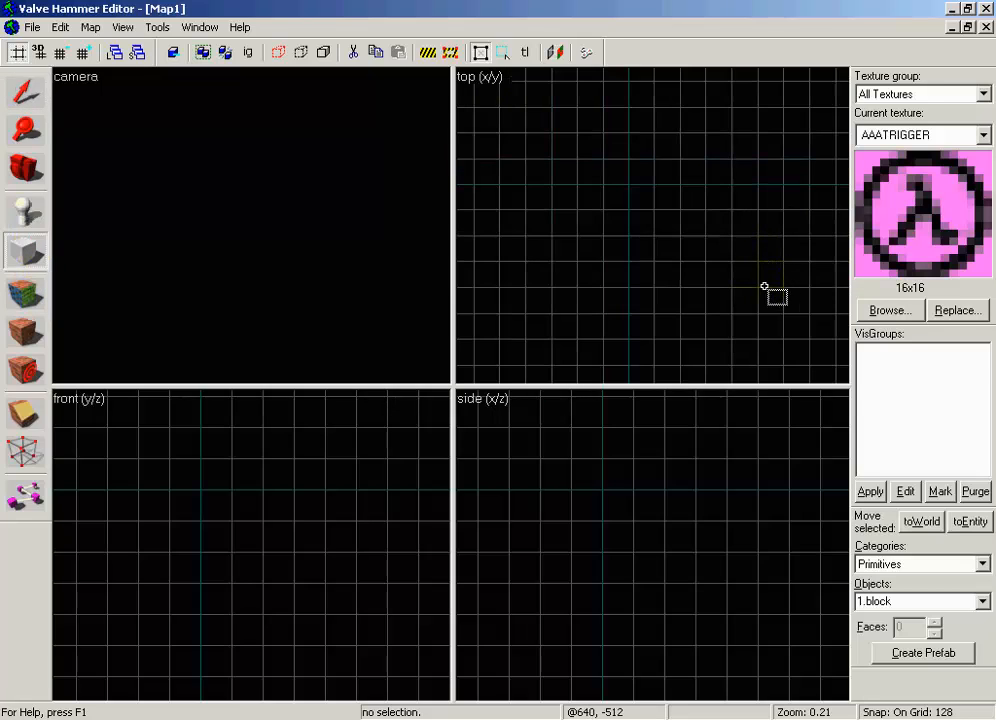
{"action": "scroll", "coordinate": [658, 329], "scroll_direction": "down", "scroll_amount": 1}
{"action": "scroll", "coordinate": [632, 210], "scroll_direction": "up", "scroll_amount": 2}
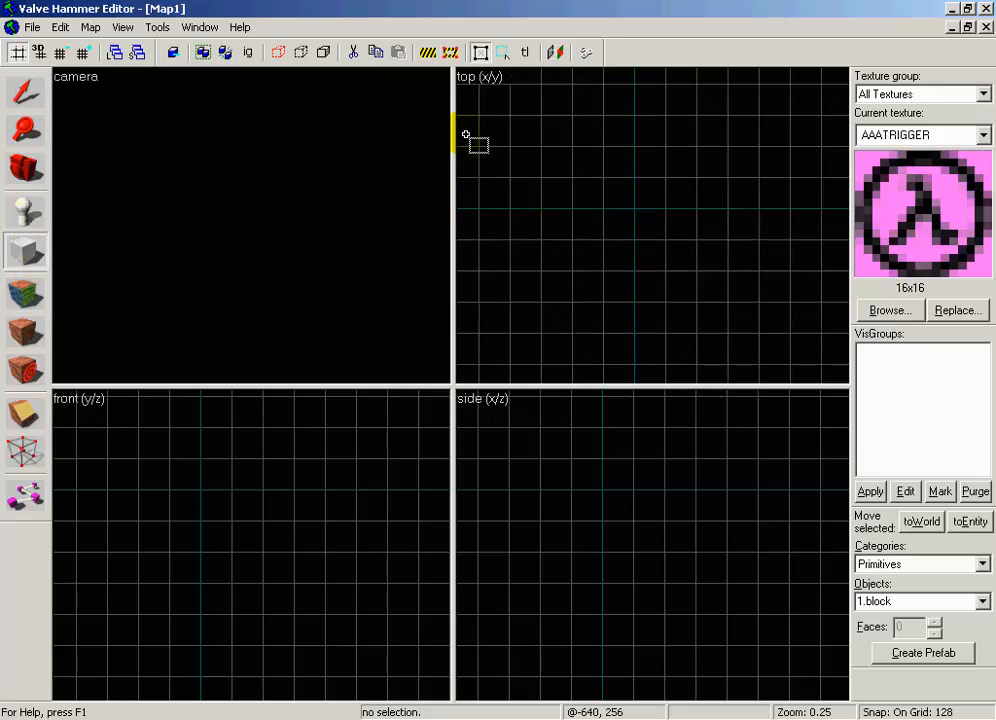
{"action": "left_click", "coordinate": [60, 52]}
{"action": "left_click", "coordinate": [60, 52]}
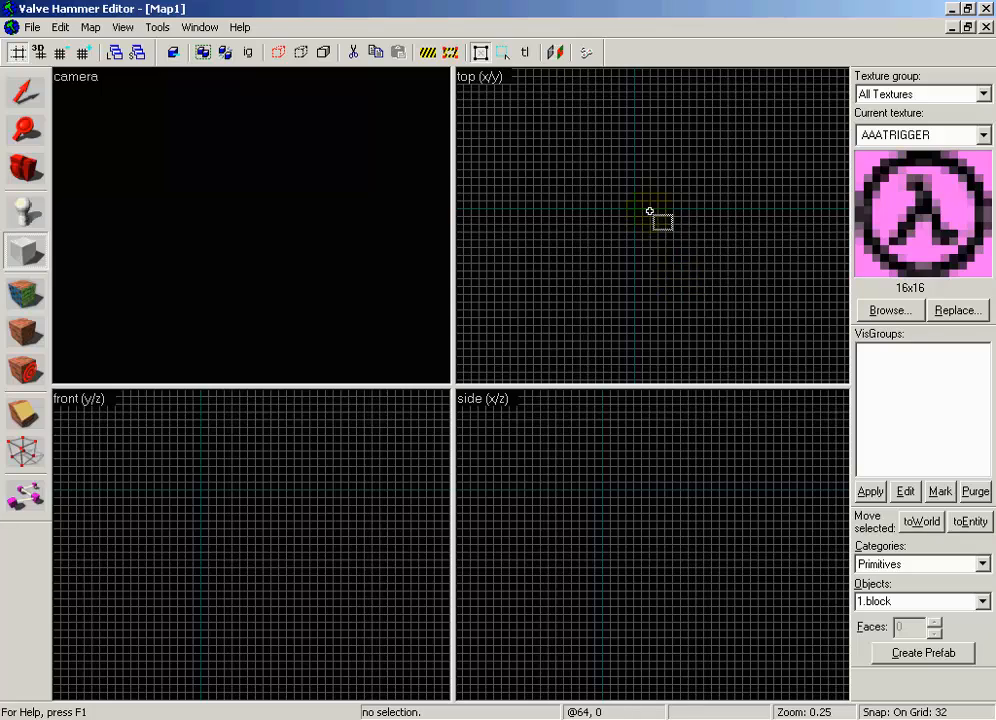
Create a block 256 wide, 224 long and 384 high around the origin of the map
{"action": "scroll", "coordinate": [638, 211], "scroll_direction": "up", "scroll_amount": 2}
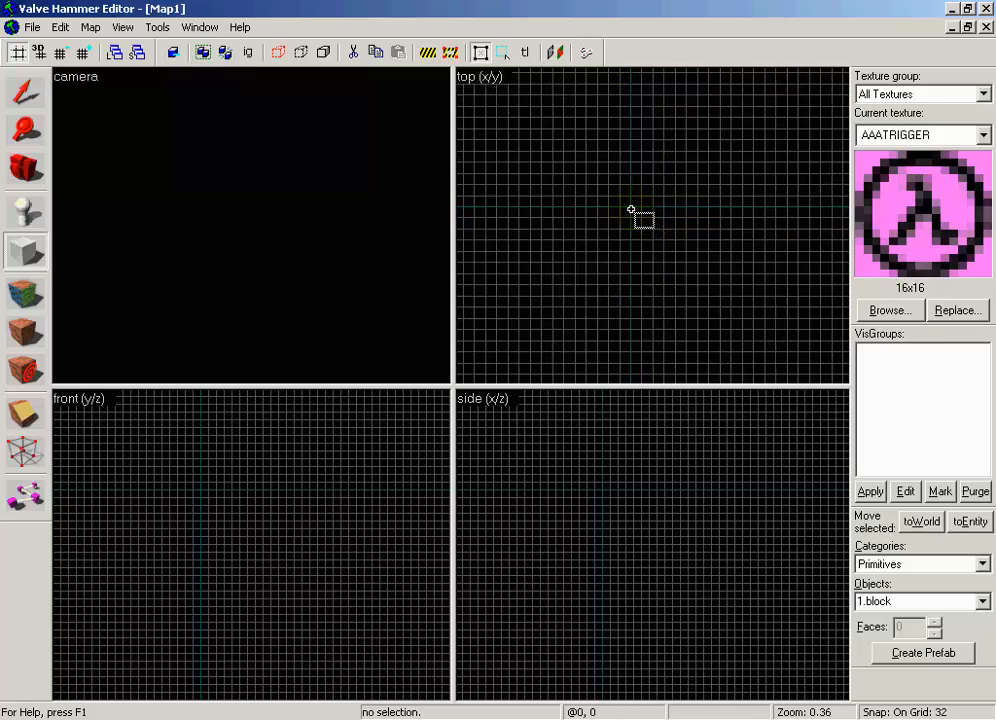
{"action": "scroll", "coordinate": [632, 209], "scroll_direction": "up", "scroll_amount": 1}
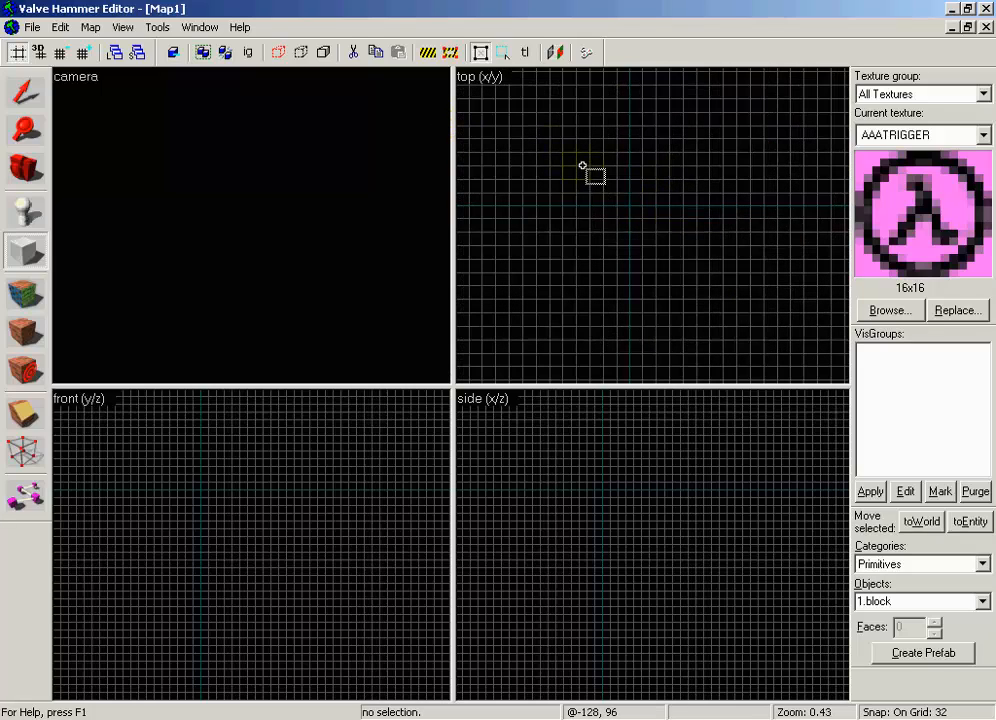
{"action": "left_click_drag", "start_coordinate": [575, 152], "coordinate": [679, 245]}
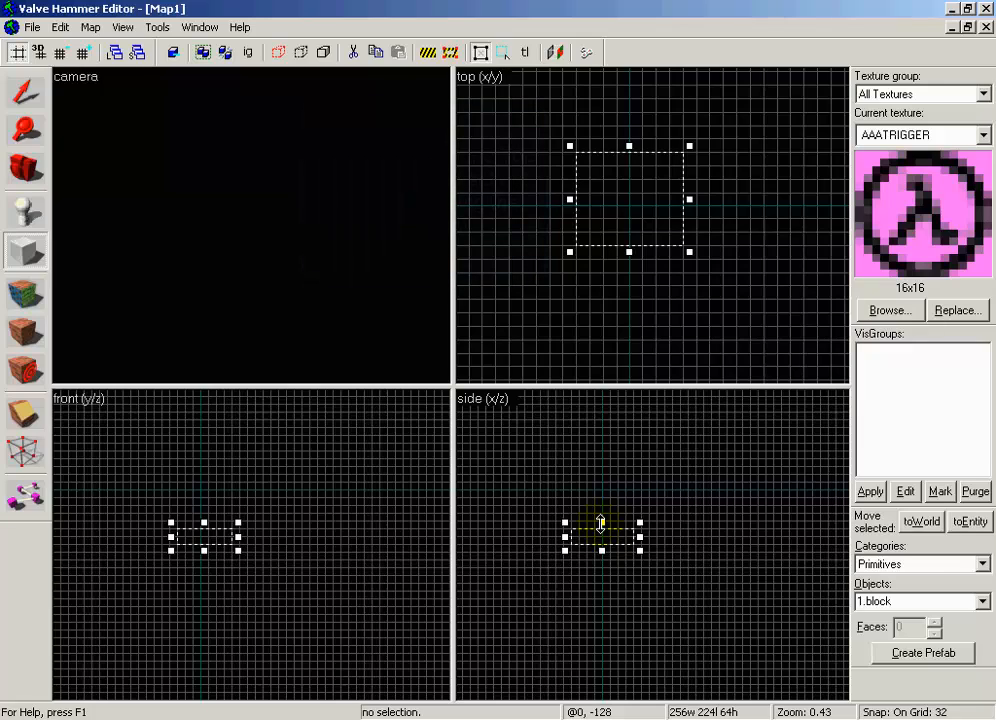
{"action": "left_click_drag", "start_coordinate": [601, 522], "coordinate": [598, 446]}
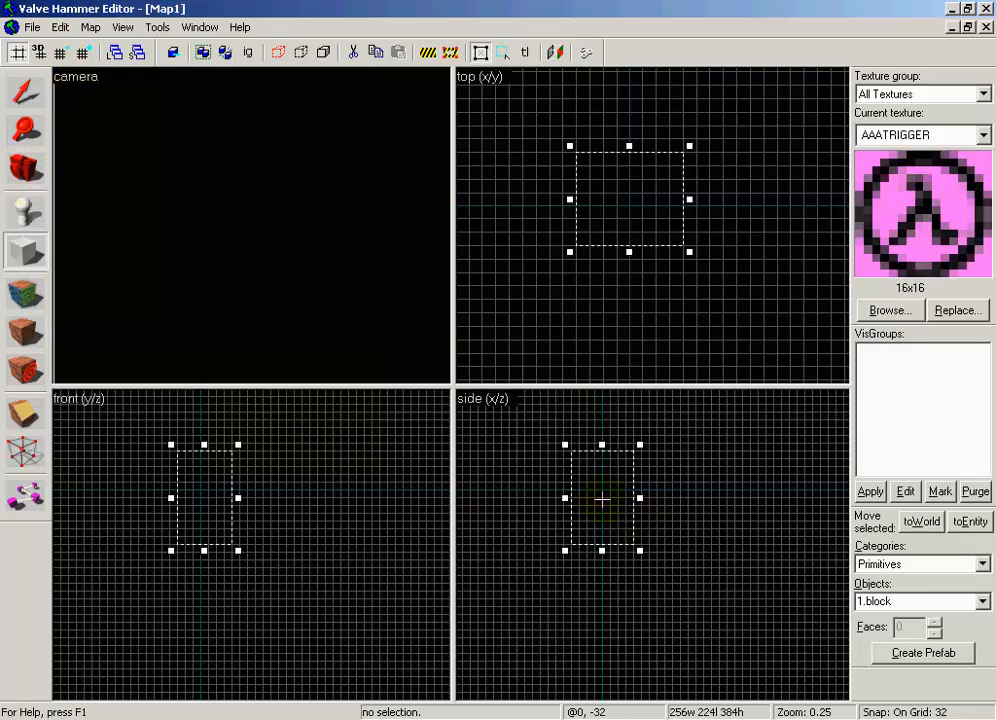
{"action": "key", "text": "Return"}
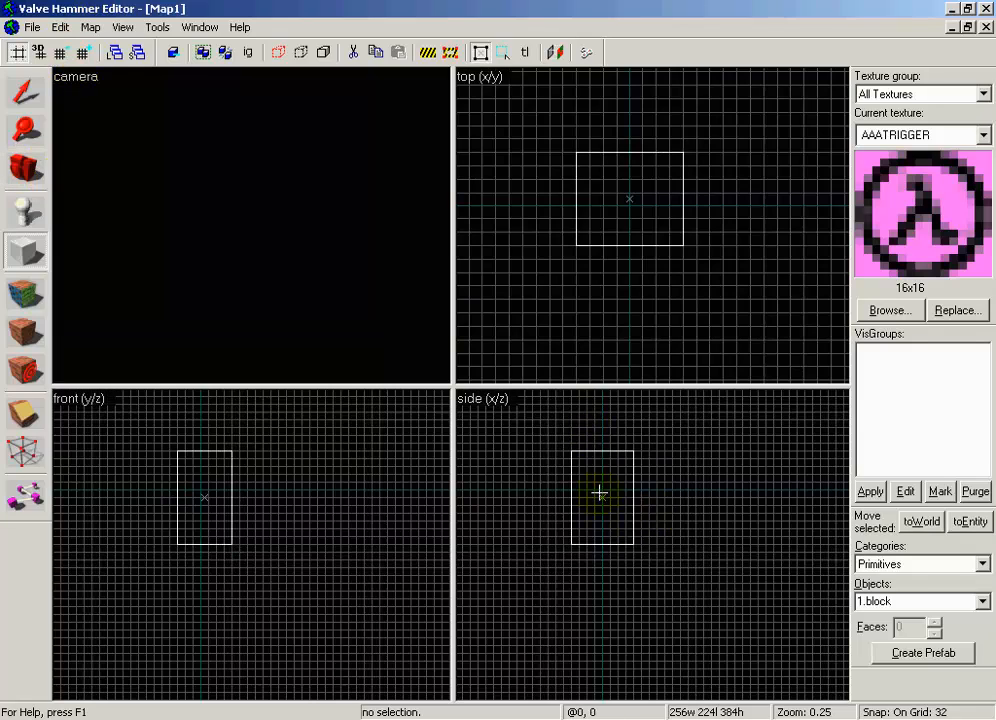
Aim the 3D camera at the new block with the Camera tool
{"action": "left_click", "coordinate": [36, 175]}
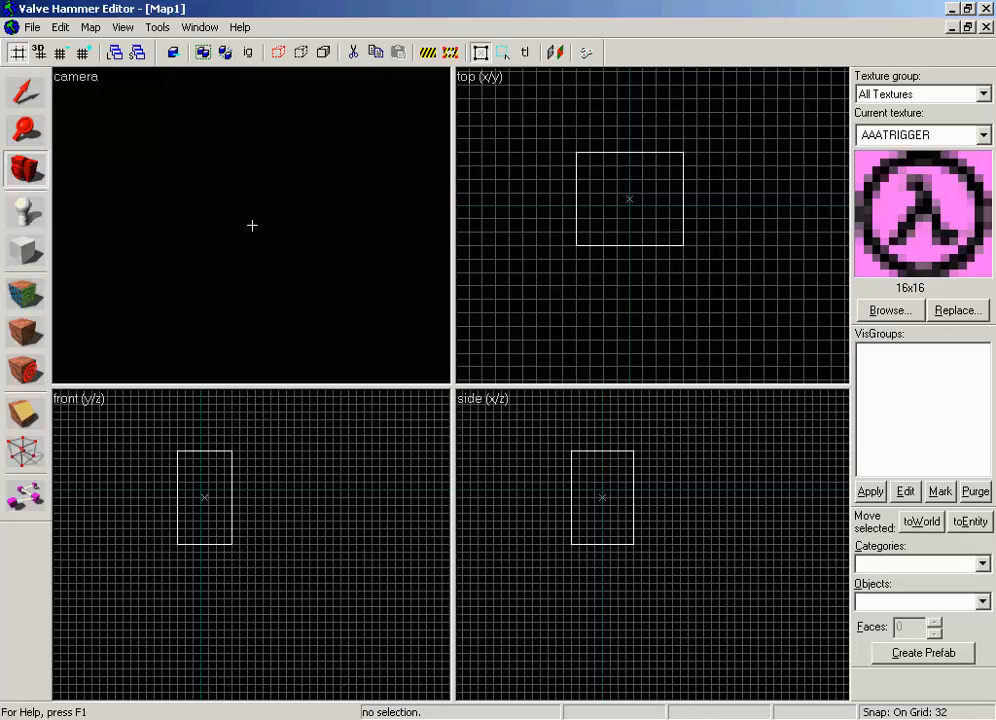
{"action": "left_click_drag", "start_coordinate": [252, 225], "coordinate": [247, 152]}
Look through the 2D and 3D view options, turning Reverse mouse Y axis on and off again
{"action": "left_click", "coordinate": [160, 27]}
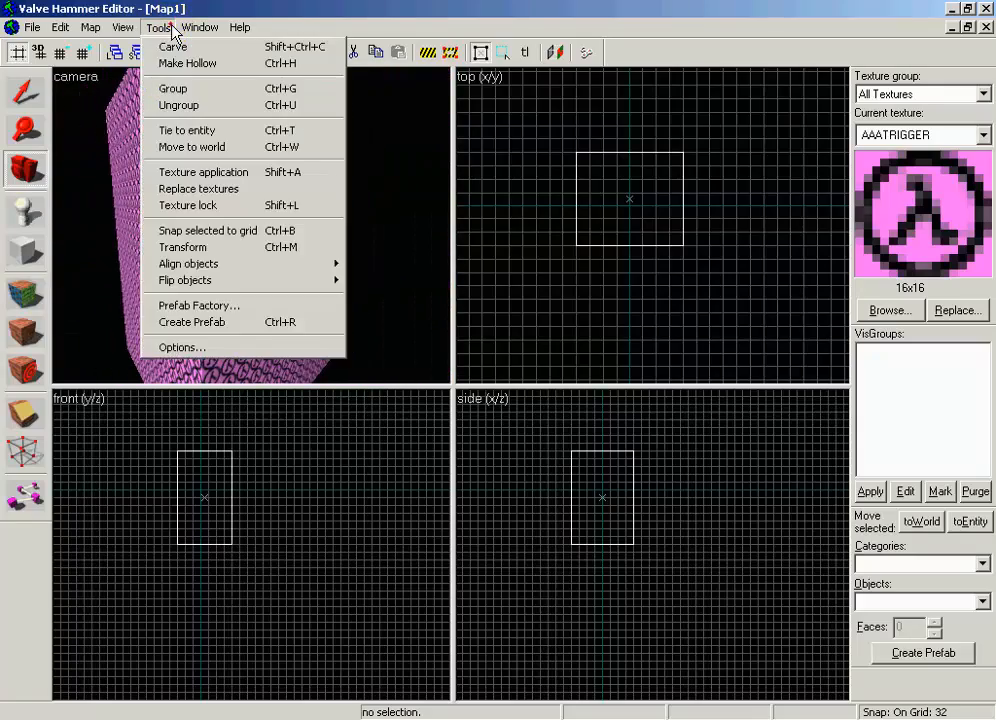
{"action": "left_click", "coordinate": [217, 347]}
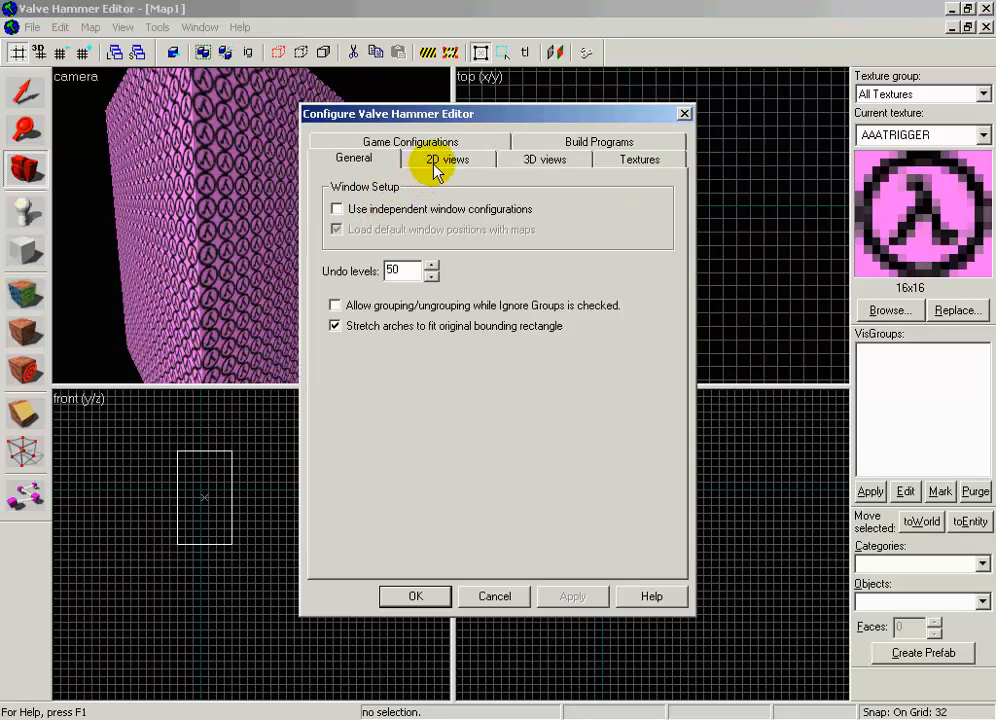
{"action": "left_click", "coordinate": [437, 166]}
{"action": "left_click", "coordinate": [521, 166]}
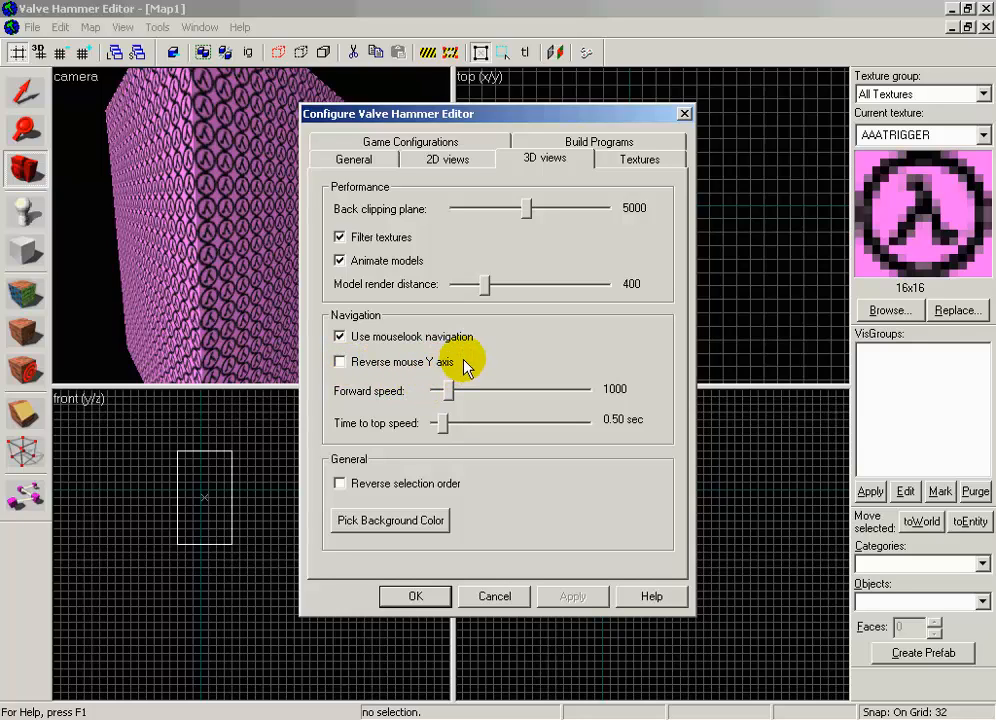
{"action": "left_click", "coordinate": [402, 364]}
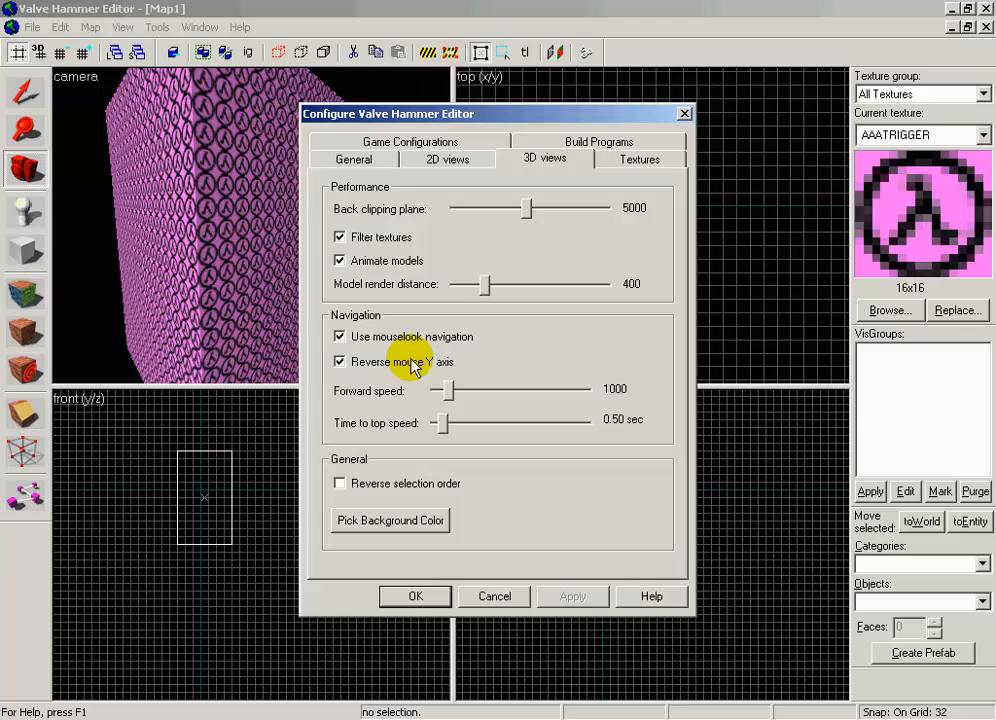
{"action": "left_click", "coordinate": [412, 366]}
{"action": "left_click", "coordinate": [416, 596]}
Select the block, enter texture application mode and open the texture browser for its faces
{"action": "left_click_drag", "start_coordinate": [311, 282], "coordinate": [252, 226]}
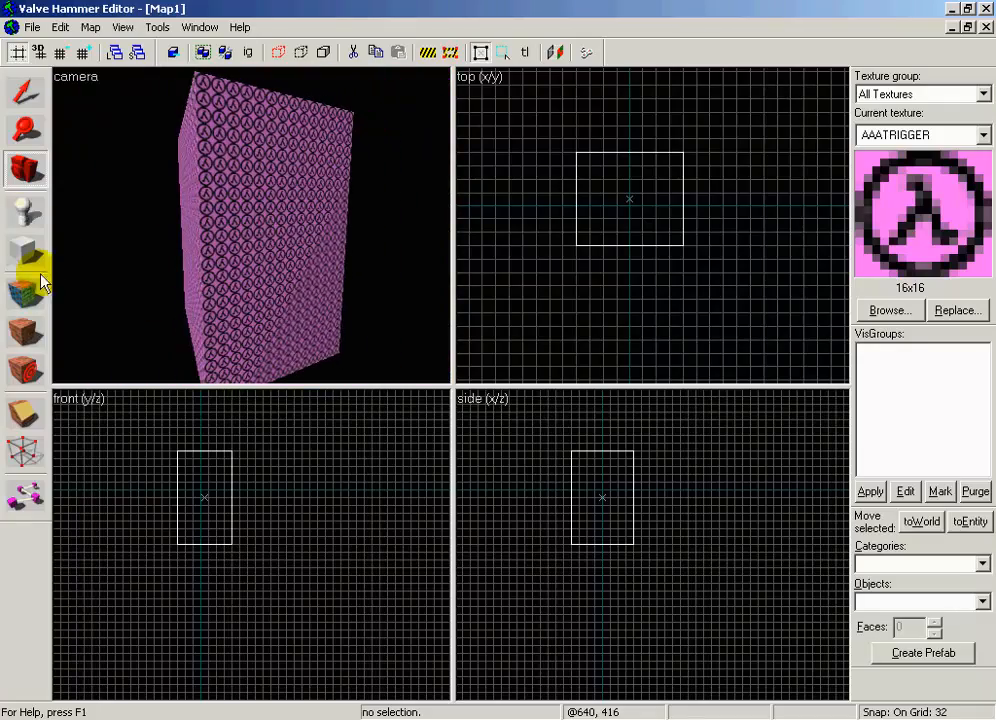
{"action": "left_click", "coordinate": [25, 92]}
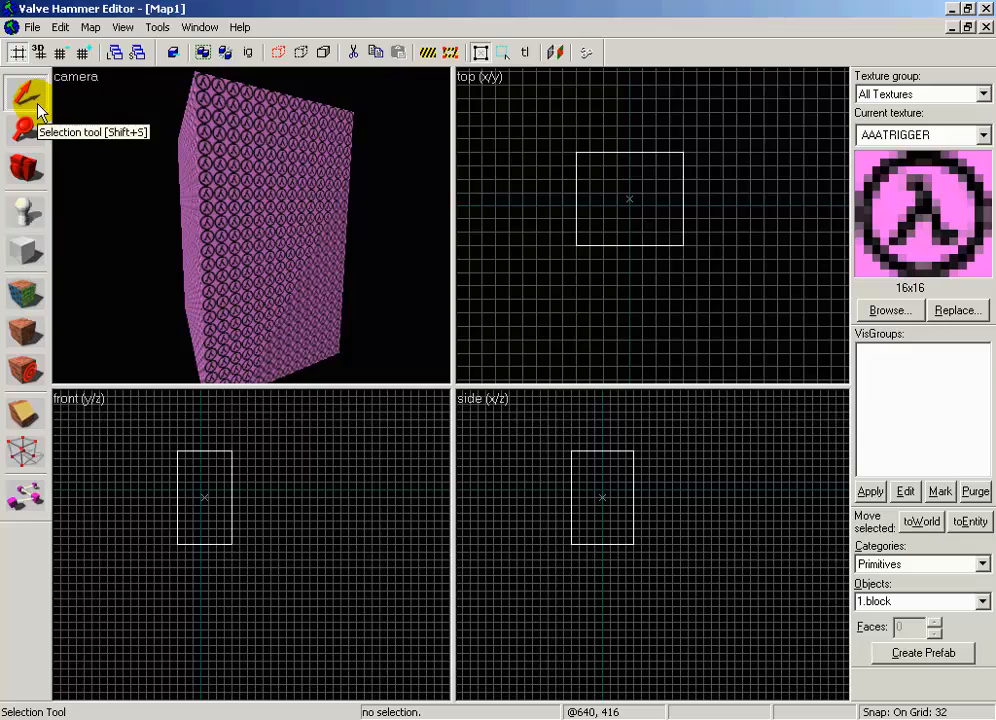
{"action": "left_click", "coordinate": [238, 218]}
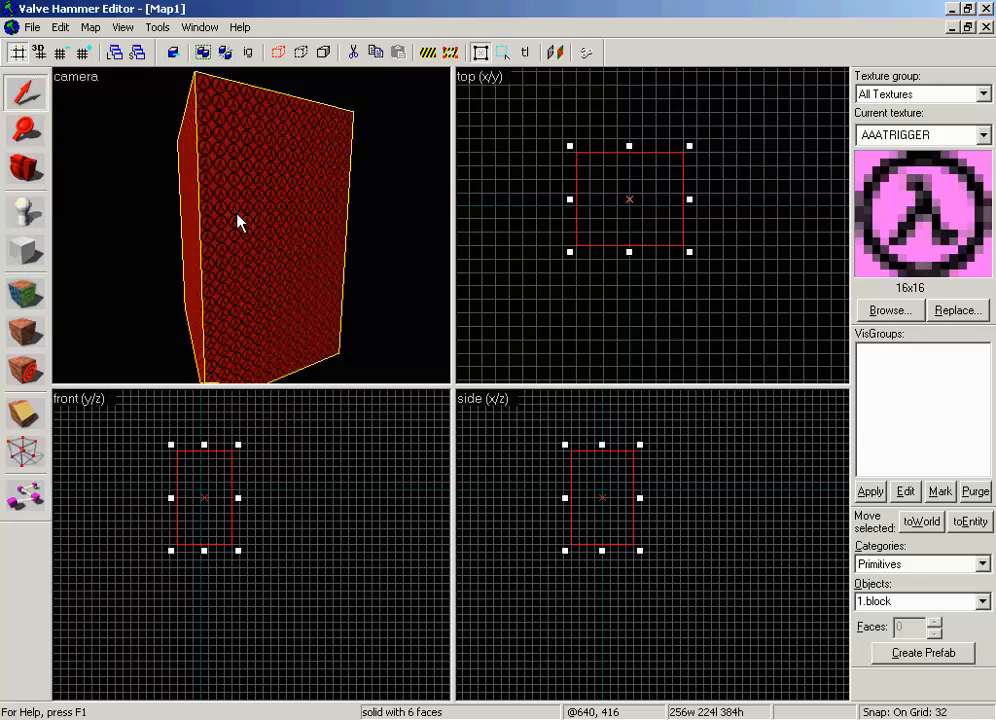
{"action": "left_click", "coordinate": [30, 293]}
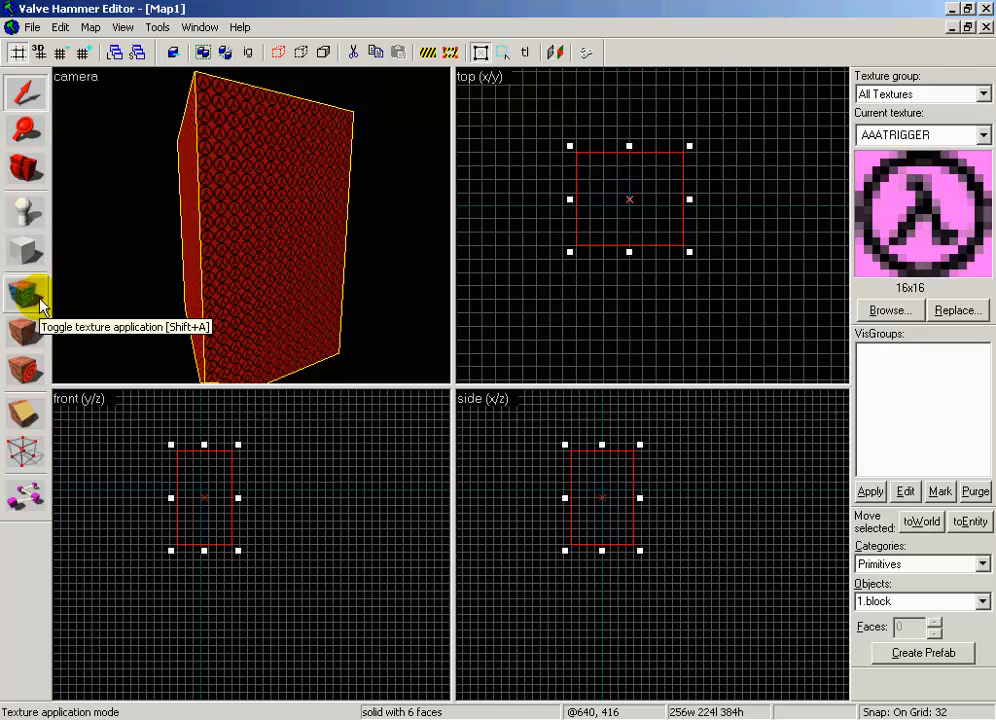
{"action": "left_click", "coordinate": [40, 300]}
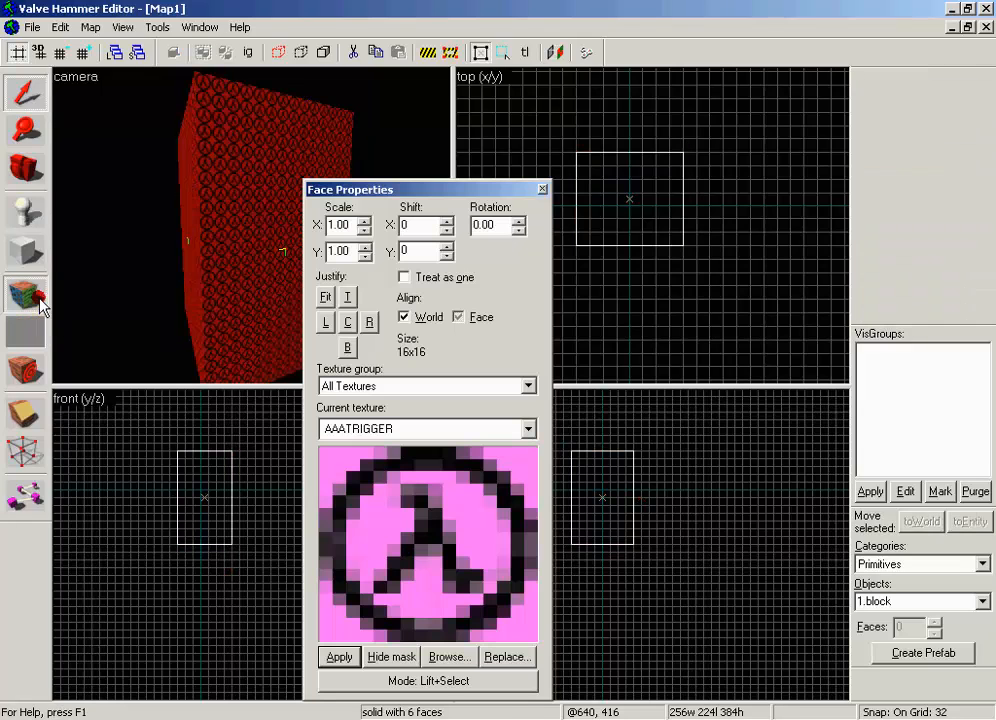
{"action": "left_click", "coordinate": [432, 654]}
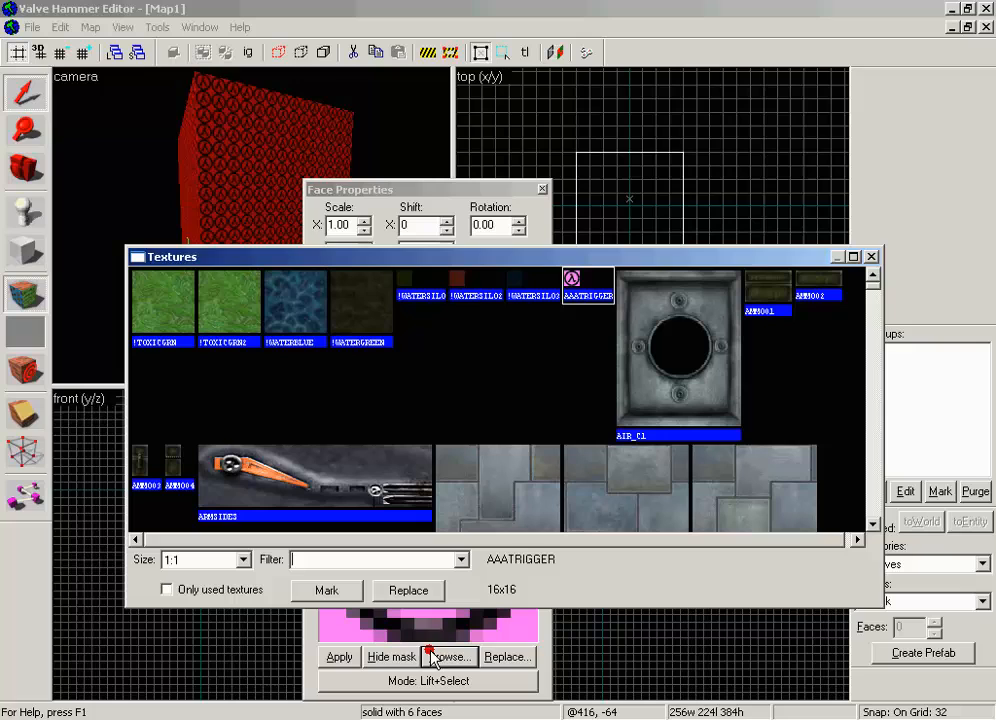
Look through the available textures in the texture browser, then filter the list by "floor"
{"action": "left_click", "coordinate": [390, 560]}
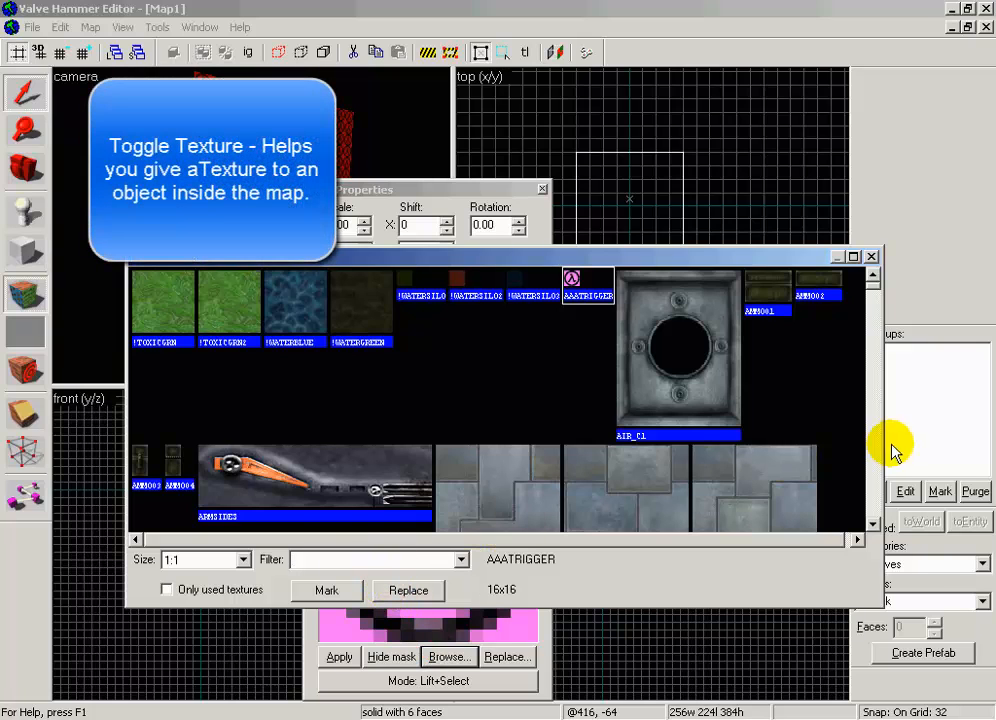
{"action": "left_click", "coordinate": [873, 524]}
{"action": "left_click", "coordinate": [874, 525]}
{"action": "left_click", "coordinate": [876, 528]}
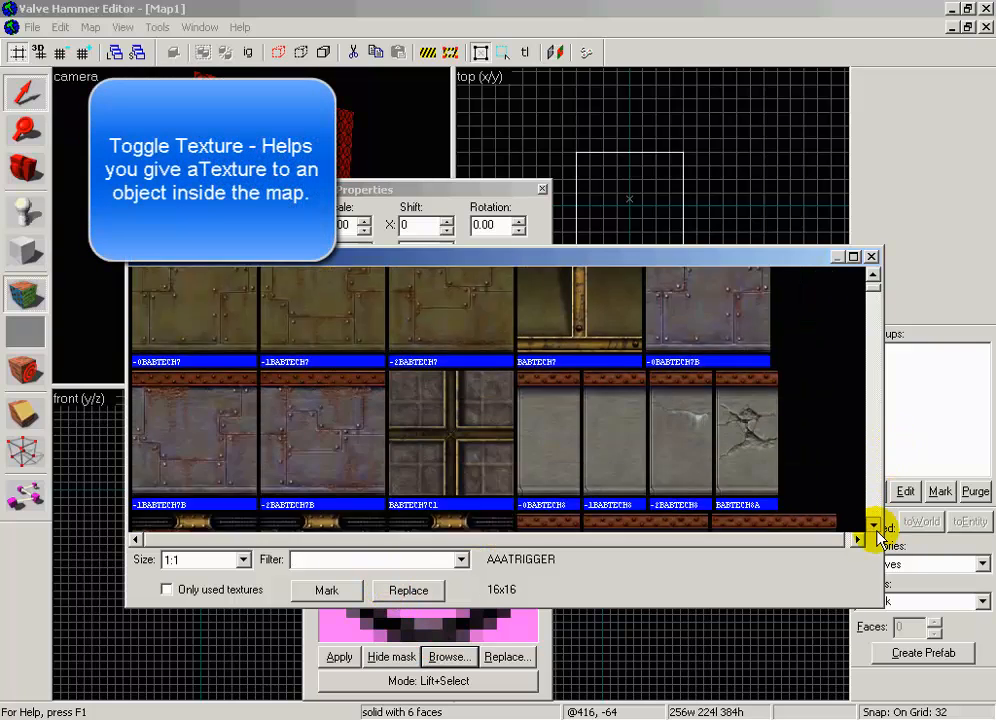
{"action": "left_click", "coordinate": [876, 528]}
{"action": "left_click", "coordinate": [876, 528]}
{"action": "left_click", "coordinate": [429, 562]}
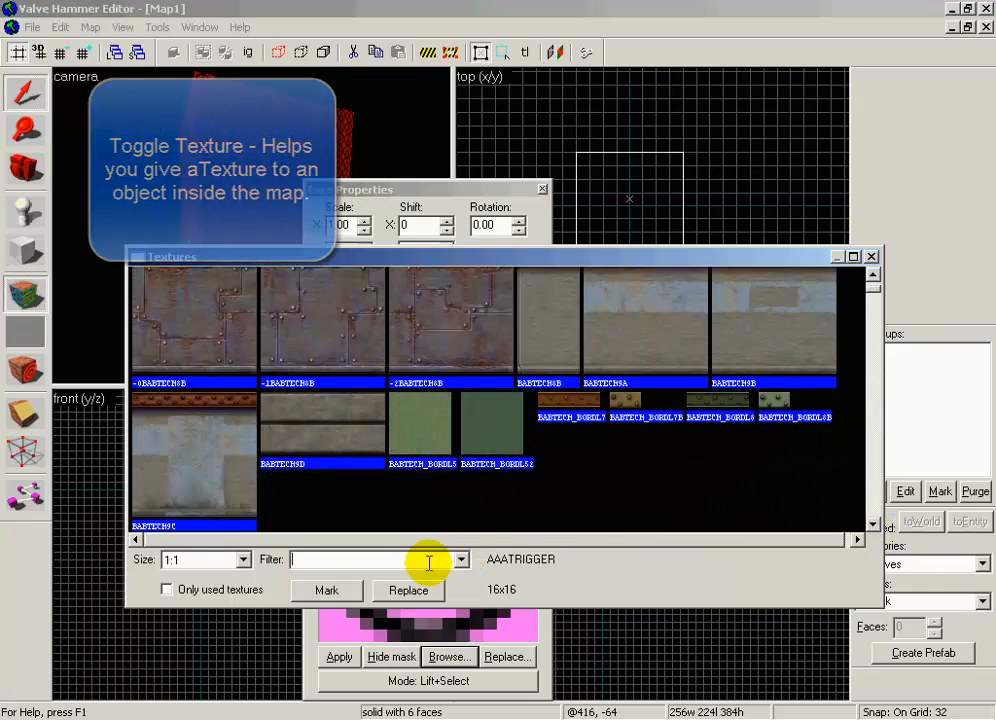
{"action": "type", "text": "floor"}
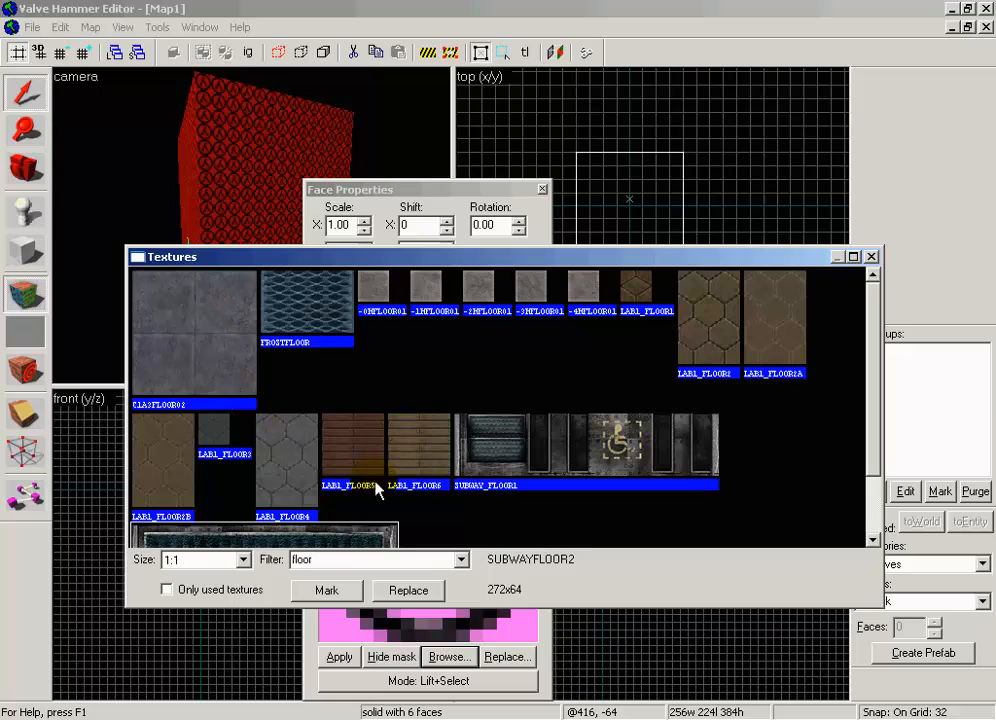
Choose the LAB1_FLOOR4 texture, apply it to all six selected faces of the block and close the face properties
{"action": "left_click", "coordinate": [205, 340]}
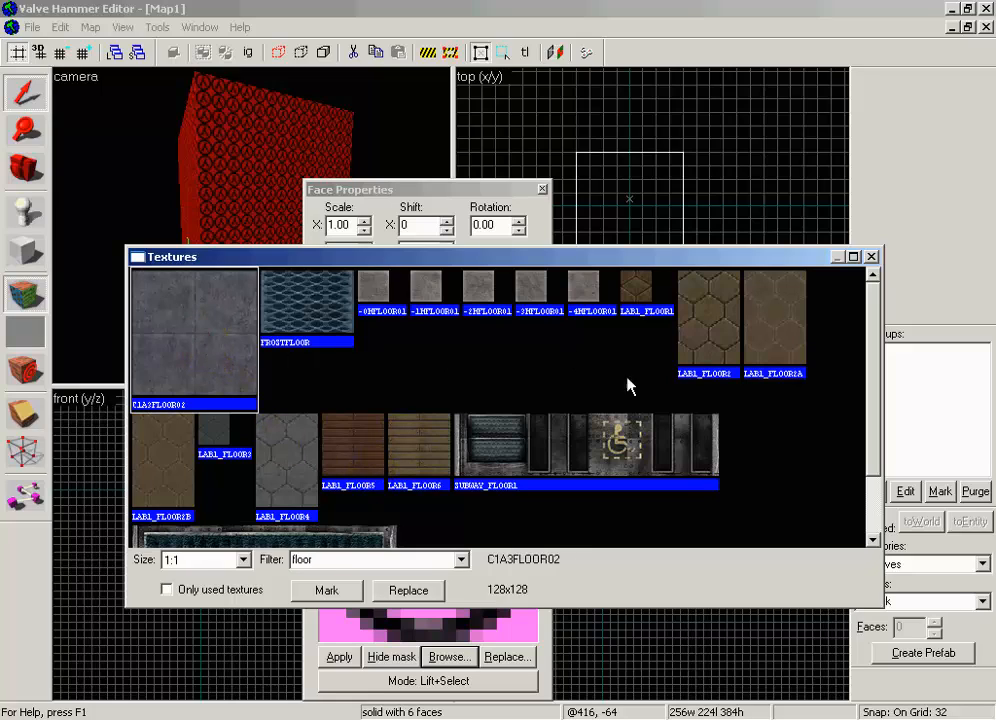
{"action": "left_click", "coordinate": [287, 470]}
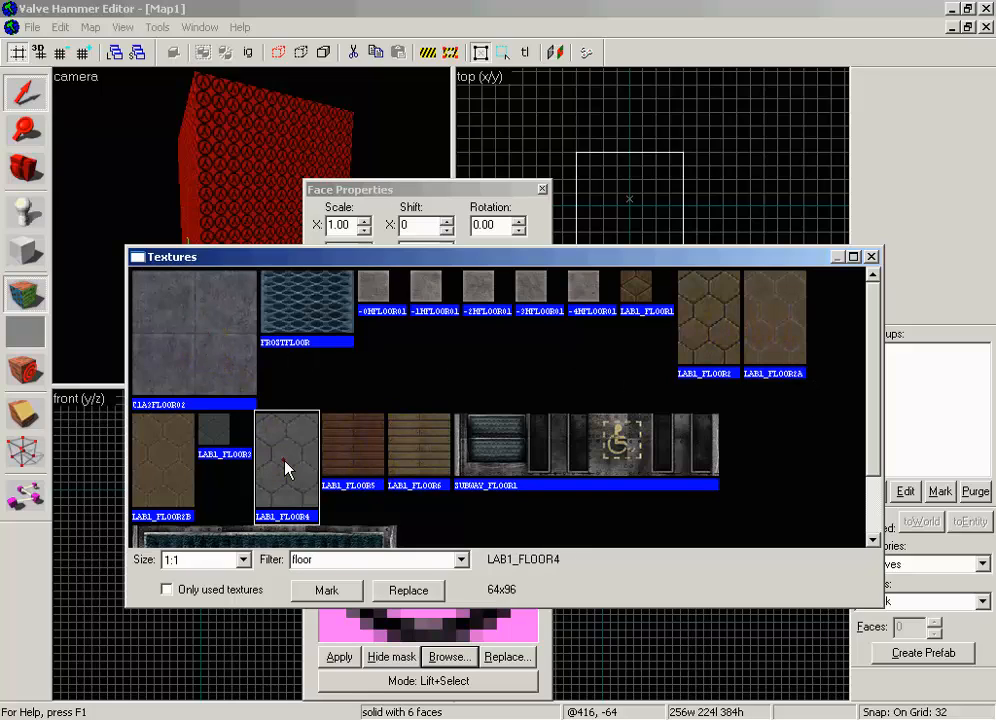
{"action": "double_click", "coordinate": [284, 478]}
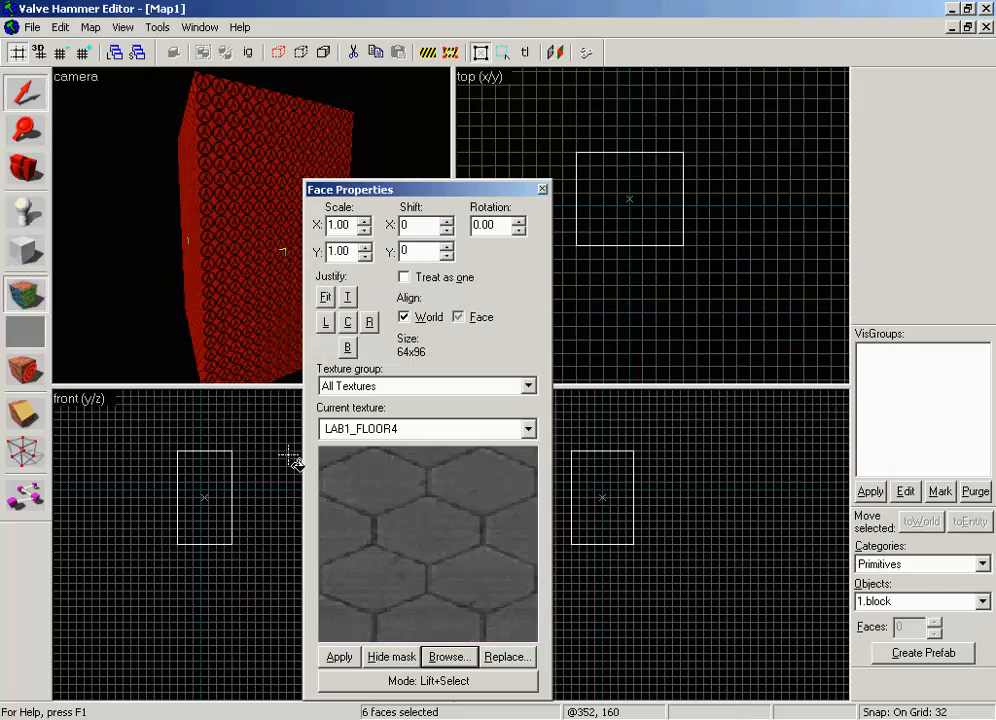
{"action": "left_click", "coordinate": [339, 656]}
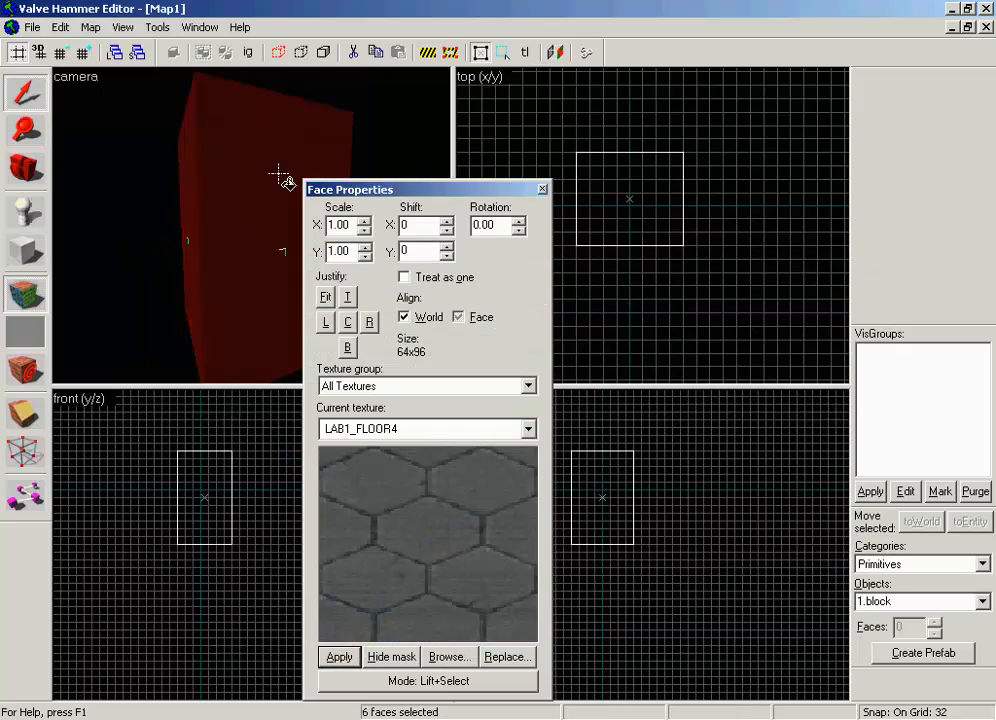
{"action": "left_click", "coordinate": [543, 190]}
View the textured block with the camera, select it and stretch it on both sides in the side view to 480 wide
{"action": "left_click", "coordinate": [21, 177]}
{"action": "left_click_drag", "start_coordinate": [251, 225], "coordinate": [233, 227]}
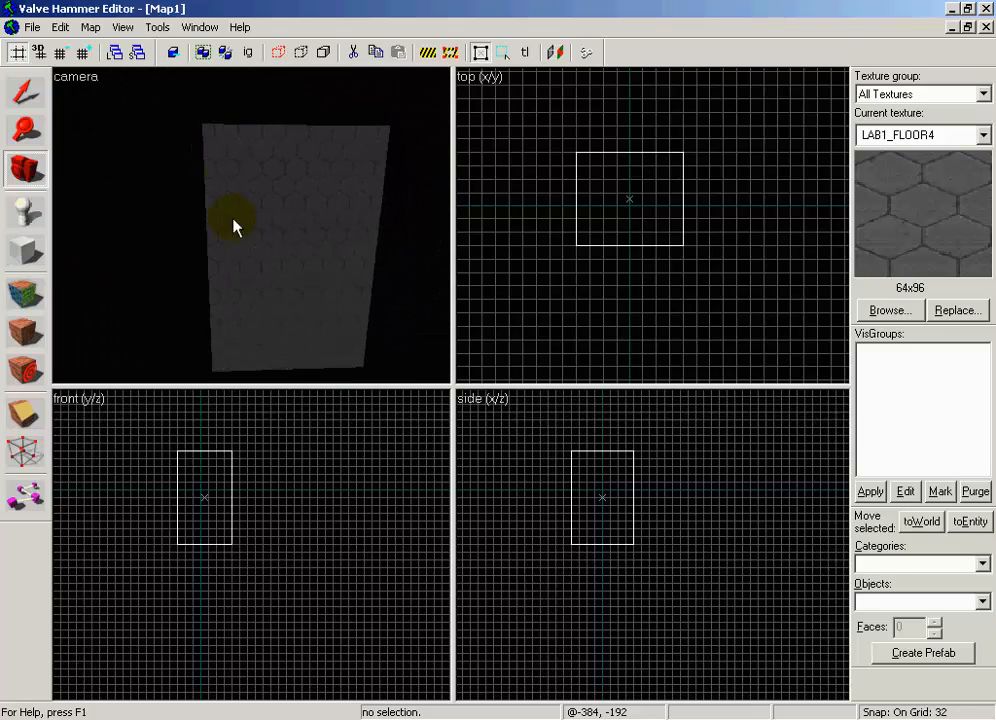
{"action": "key", "text": "shift+s"}
{"action": "left_click", "coordinate": [276, 329]}
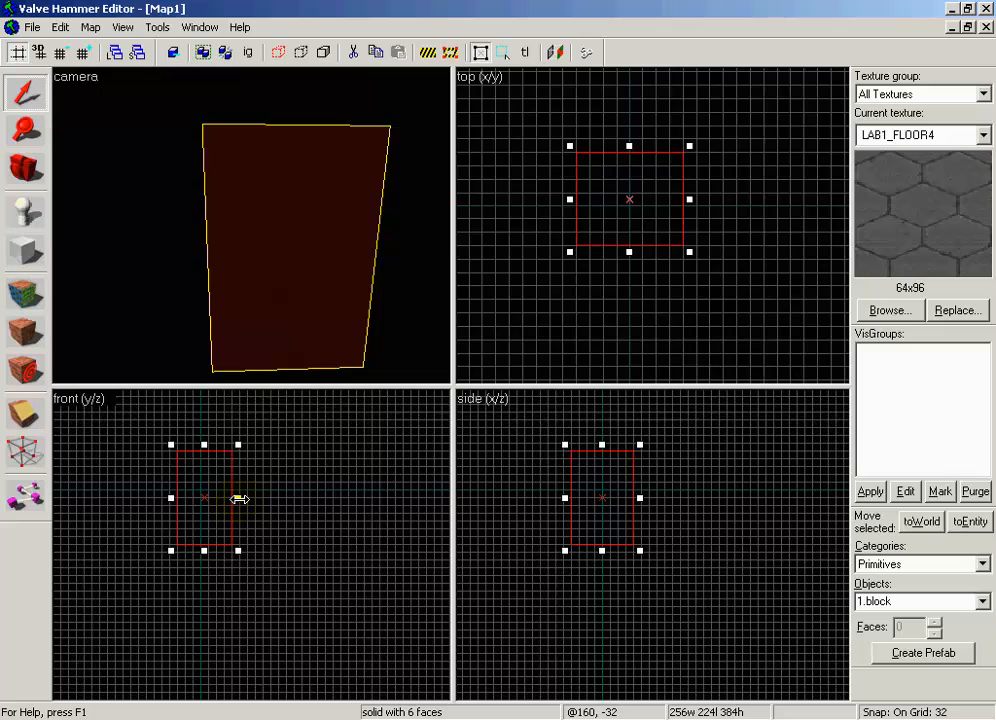
{"action": "left_click_drag", "start_coordinate": [640, 498], "coordinate": [670, 498]}
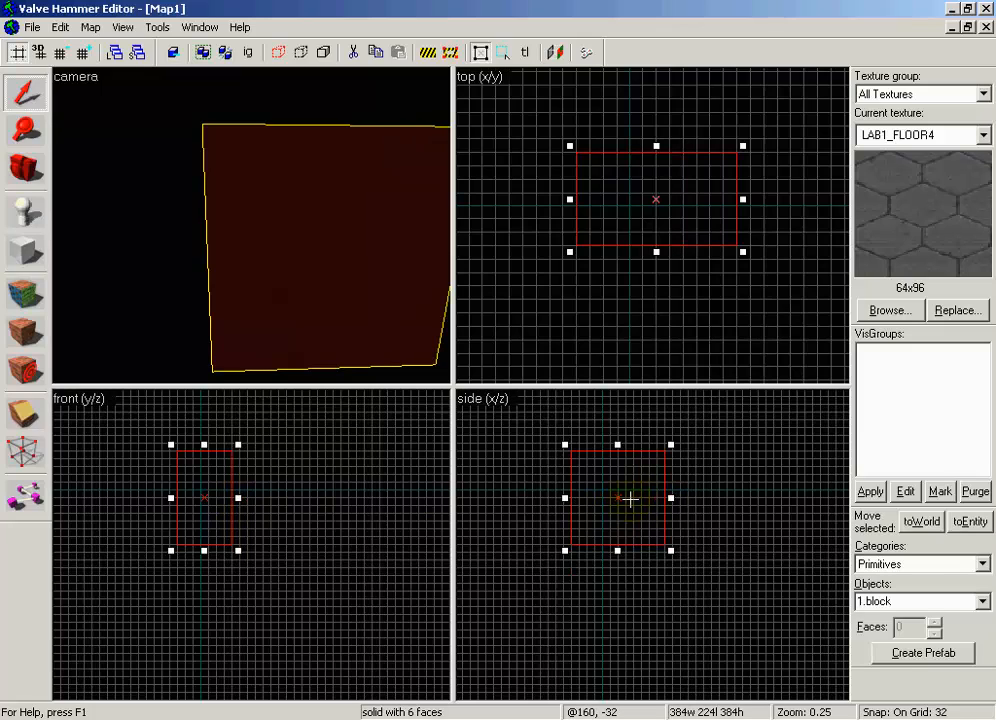
{"action": "left_click_drag", "start_coordinate": [564, 498], "coordinate": [539, 497]}
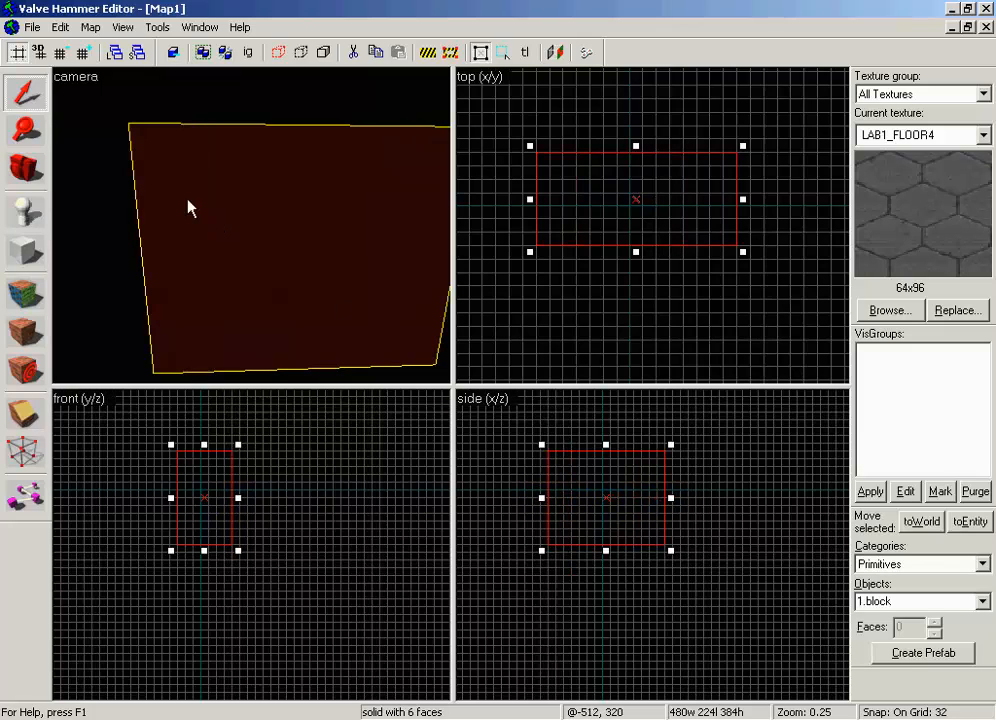
View the widened block with the camera, flatten it to 64 high in the side view and stretch it back to 384 high
{"action": "left_click", "coordinate": [111, 111]}
{"action": "left_click", "coordinate": [27, 167]}
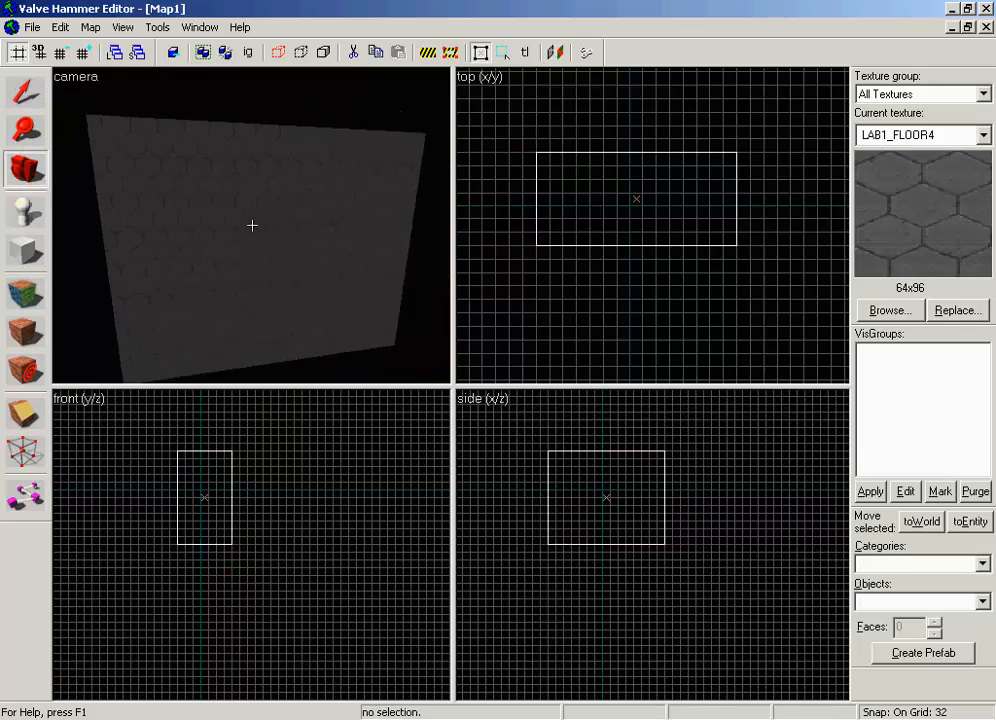
{"action": "mouse_move", "coordinate": [252, 225]}
{"action": "left_mouse_down"}
{"action": "mouse_move", "coordinate": [250, 205]}
{"action": "mouse_move", "coordinate": [252, 225]}
{"action": "left_mouse_up"}
{"action": "key", "text": "shift+s"}
{"action": "left_click", "coordinate": [333, 267]}
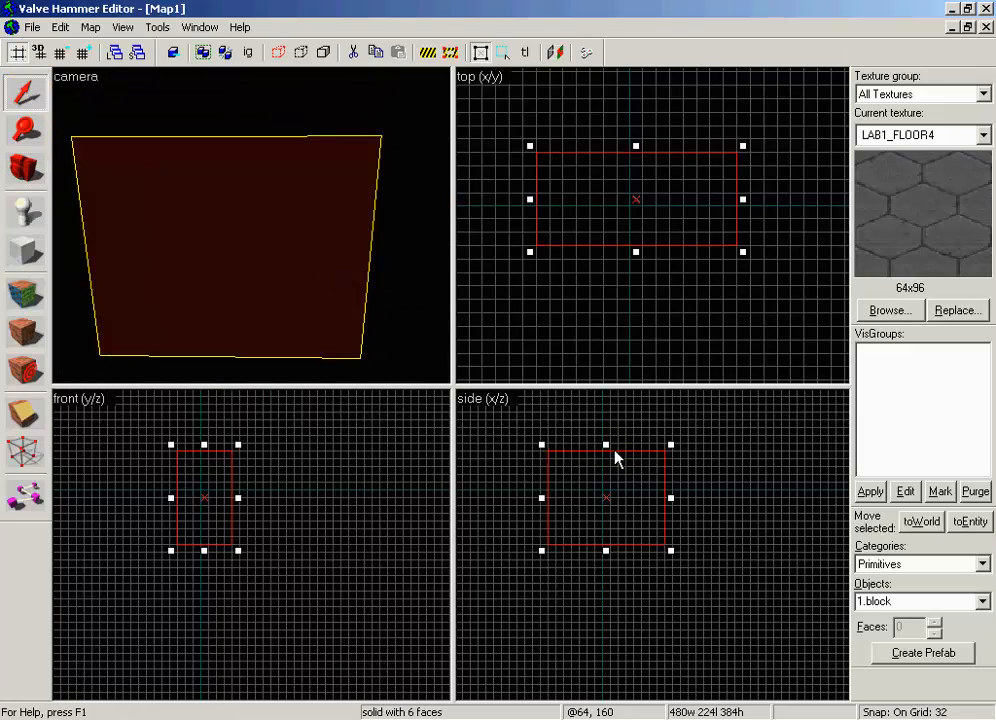
{"action": "left_click_drag", "start_coordinate": [608, 446], "coordinate": [607, 526]}
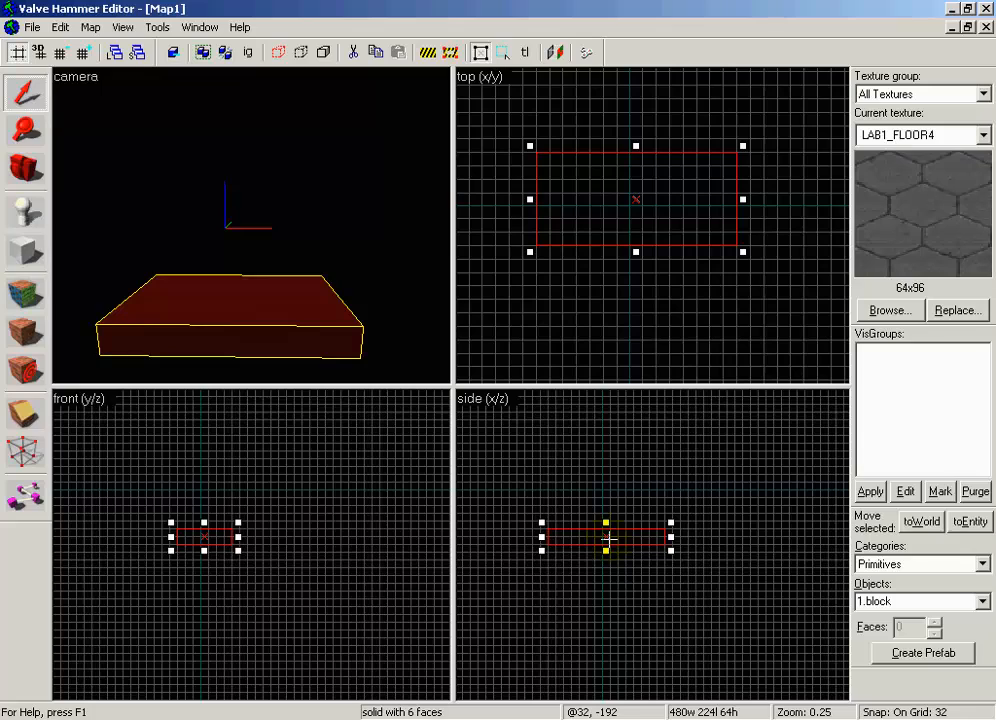
{"action": "mouse_move", "coordinate": [608, 539]}
{"action": "left_mouse_down"}
{"action": "mouse_move", "coordinate": [605, 424]}
{"action": "mouse_move", "coordinate": [607, 538]}
{"action": "left_mouse_up"}
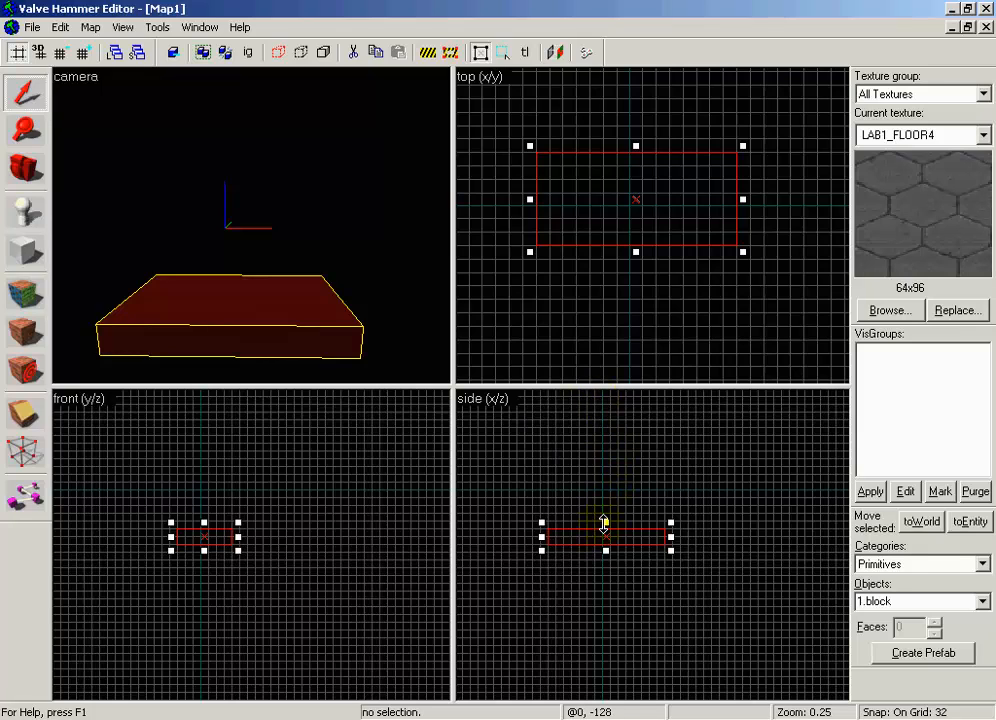
{"action": "left_click_drag", "start_coordinate": [604, 523], "coordinate": [604, 444]}
Make the selected block hollow with a wall thickness of 2
{"action": "left_click", "coordinate": [30, 108]}
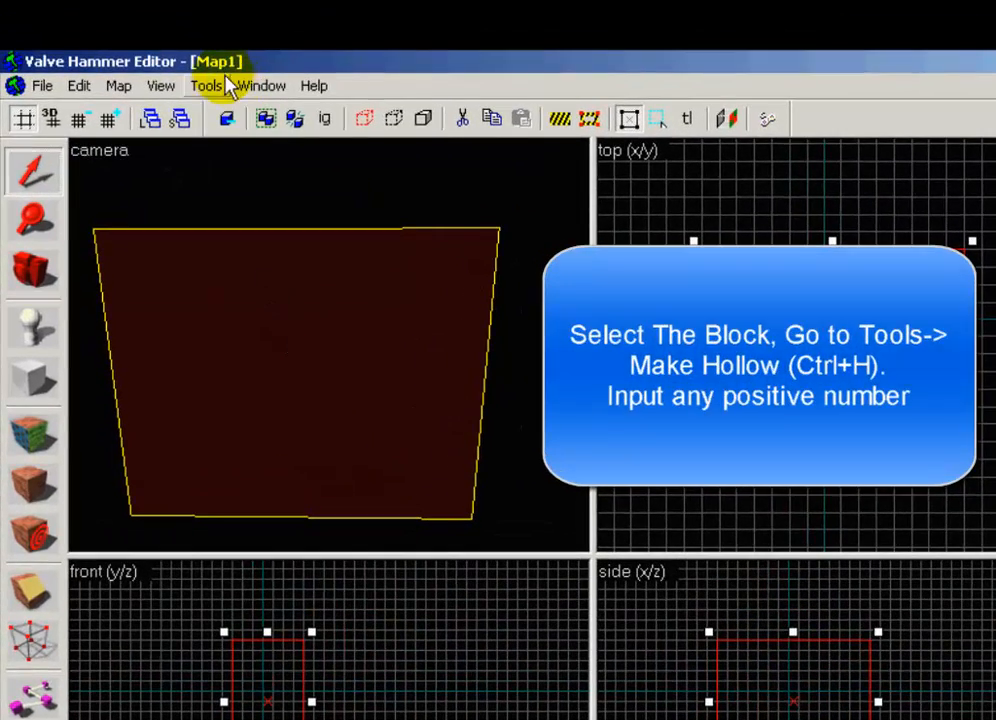
{"action": "left_click", "coordinate": [228, 87]}
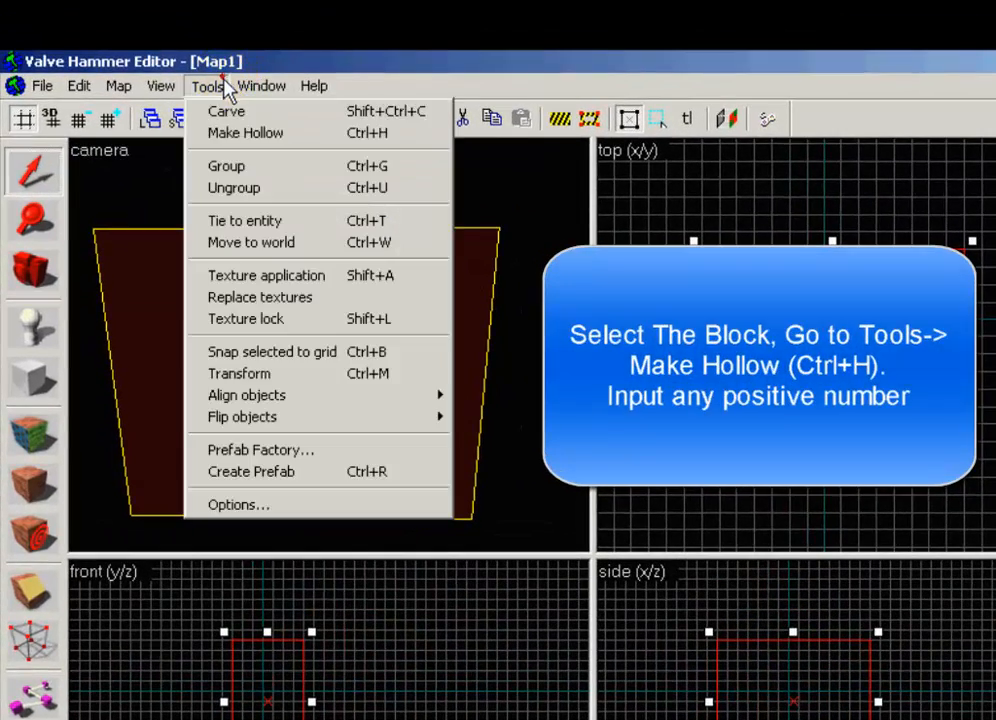
{"action": "left_click", "coordinate": [237, 135]}
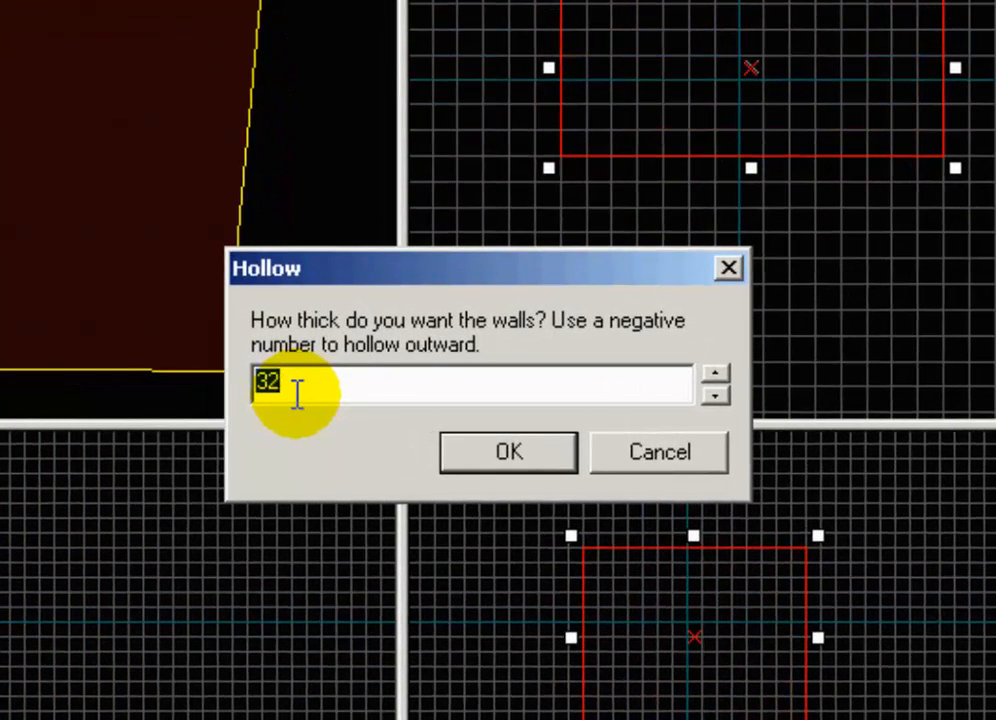
{"action": "type", "text": "2"}
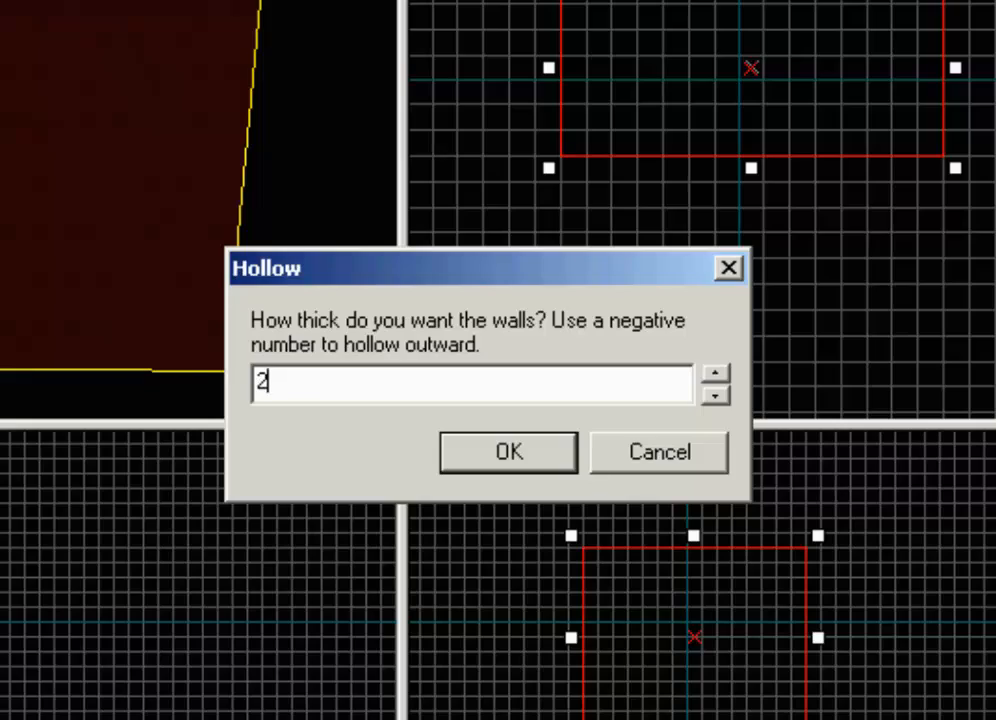
{"action": "key", "text": "Return"}
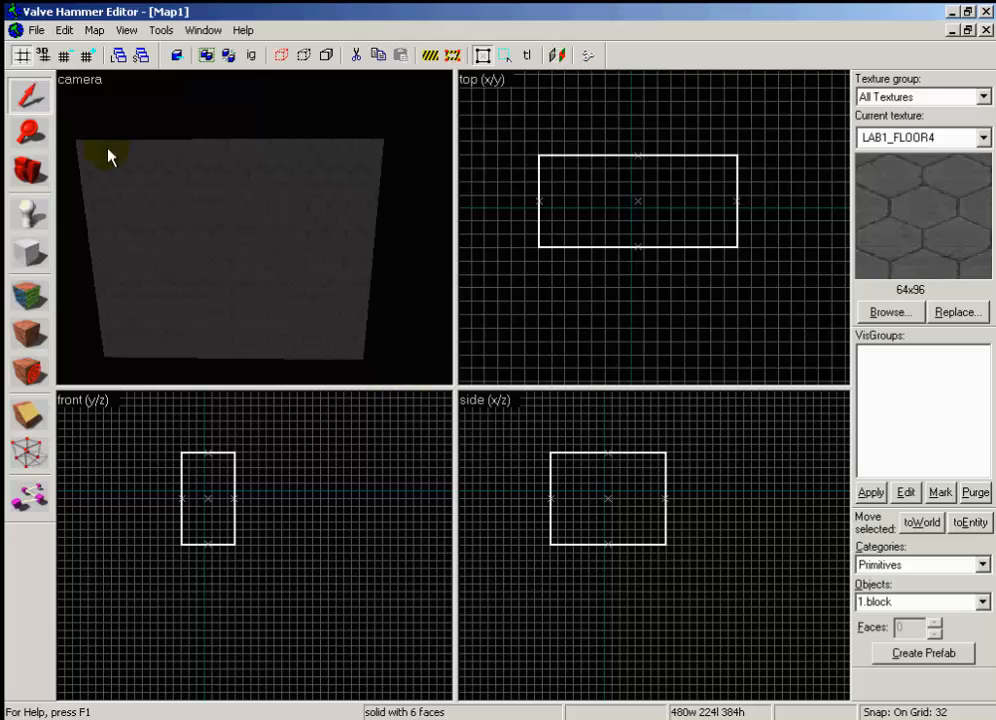
Fly the 3D camera into the hollowed block to examine its interior
{"action": "key", "text": "z"}
{"action": "key", "text": "w"}
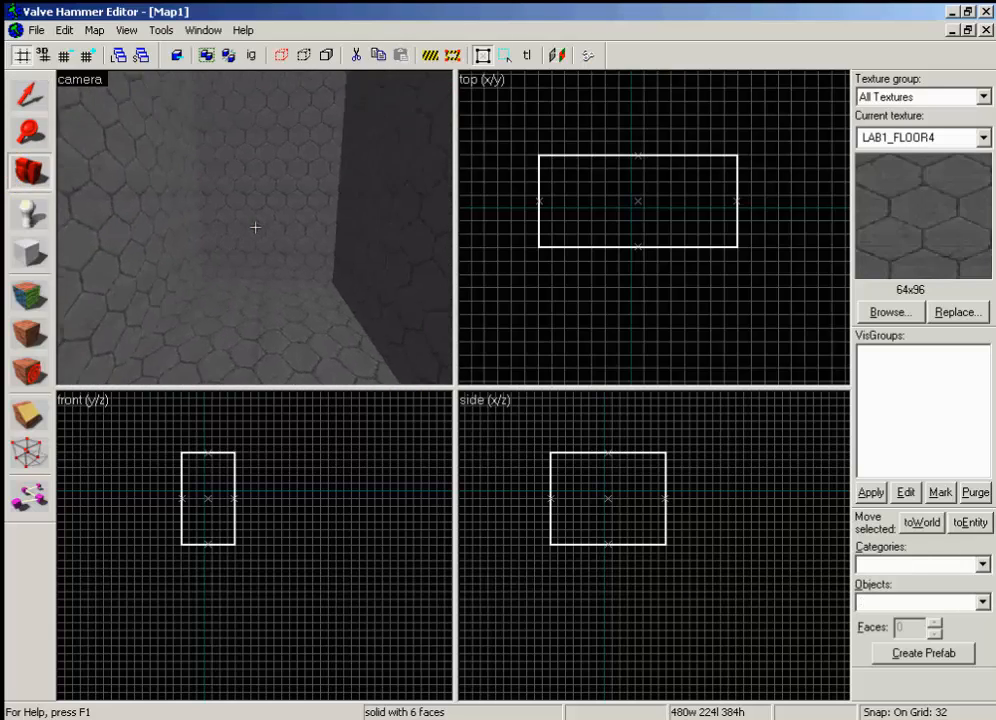
{"action": "key", "text": "w"}
{"action": "key", "text": "s"}
{"action": "key", "text": "z"}
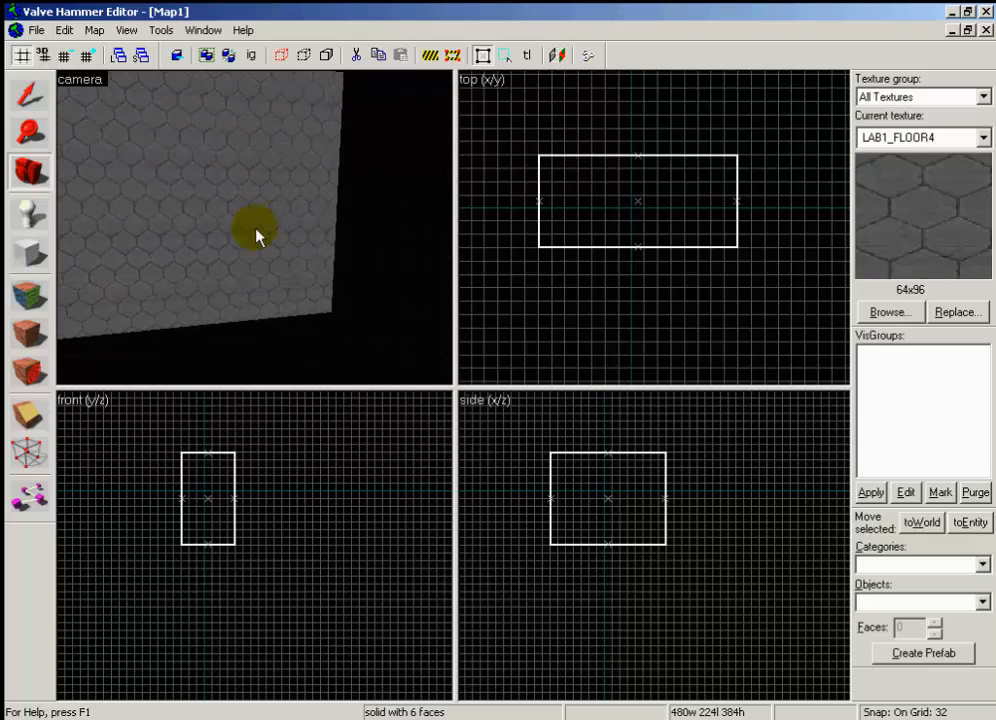
Undo the hollowing and fly the 3D camera through the solid block to examine it for comparison
{"action": "left_click", "coordinate": [256, 235]}
{"action": "left_click", "coordinate": [42, 100]}
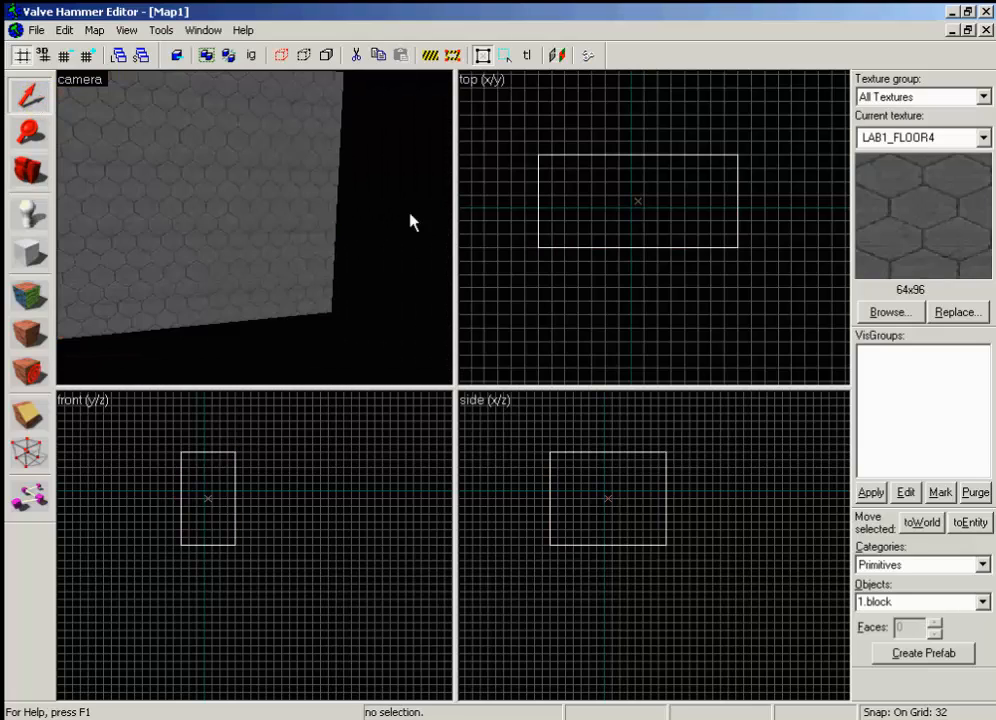
{"action": "left_click", "coordinate": [18, 182]}
{"action": "key", "text": "z"}
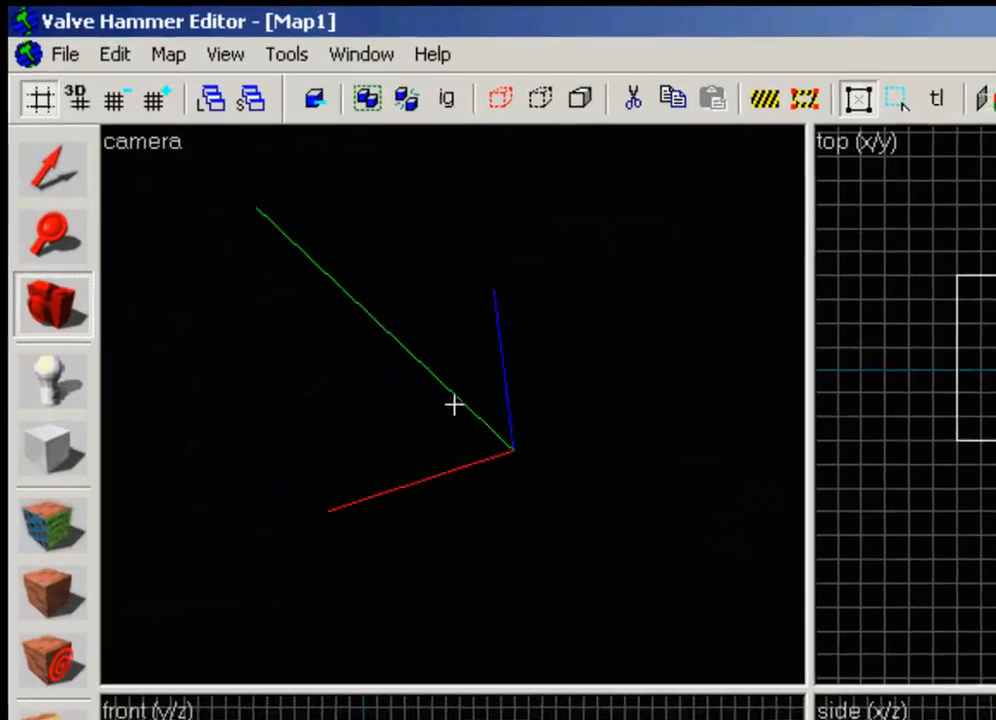
{"action": "key", "text": "a"}
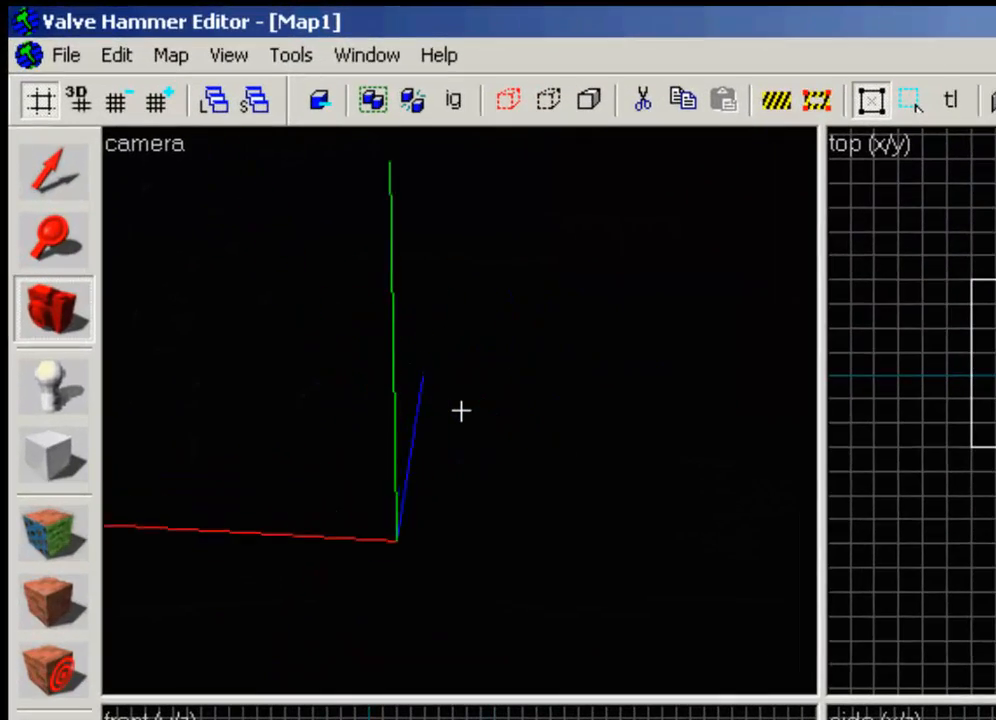
{"action": "key", "text": "w"}
{"action": "key", "text": "d"}
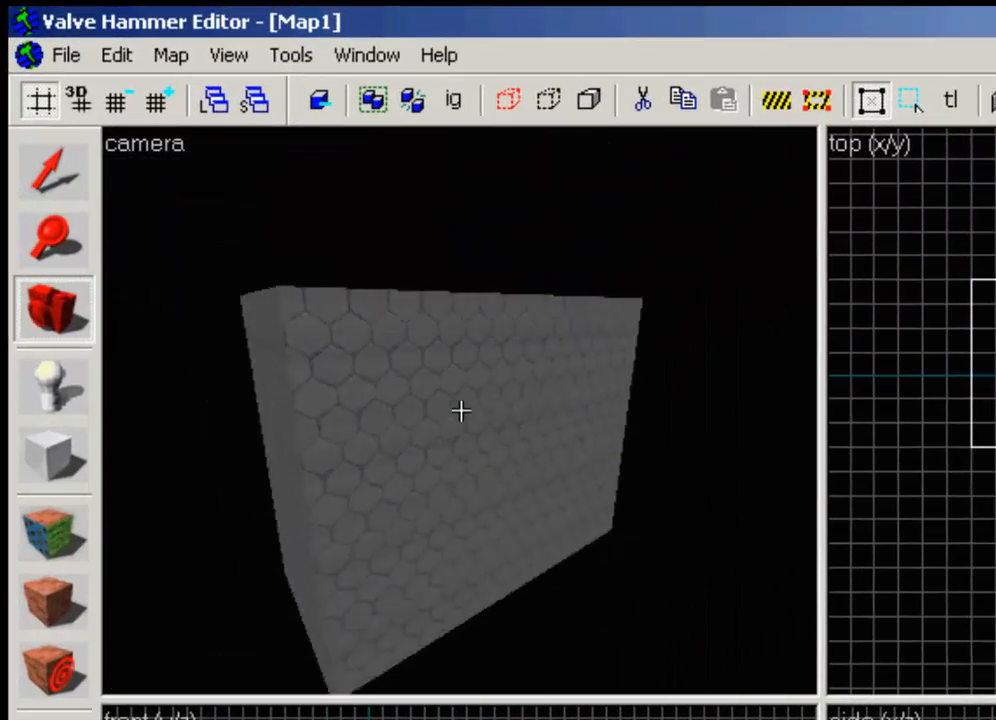
{"action": "key", "text": "w"}
{"action": "key", "text": "z"}
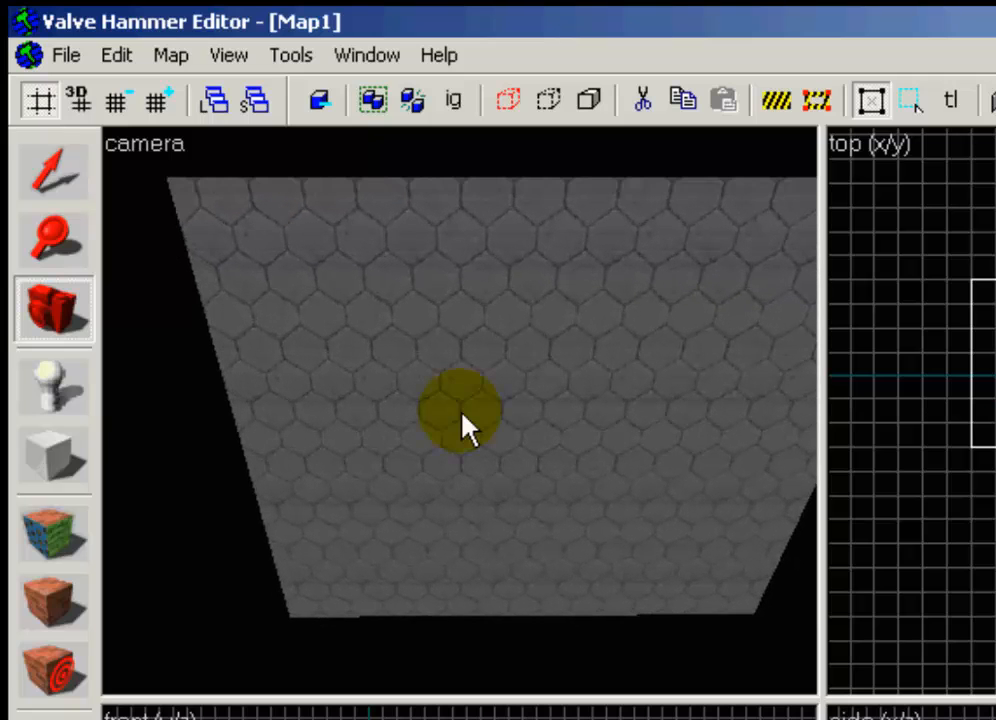
Restore the hollowed block and fly the 3D camera through its interior and back outside to examine the walls and floor
{"action": "key", "text": "z"}
{"action": "key", "text": "w"}
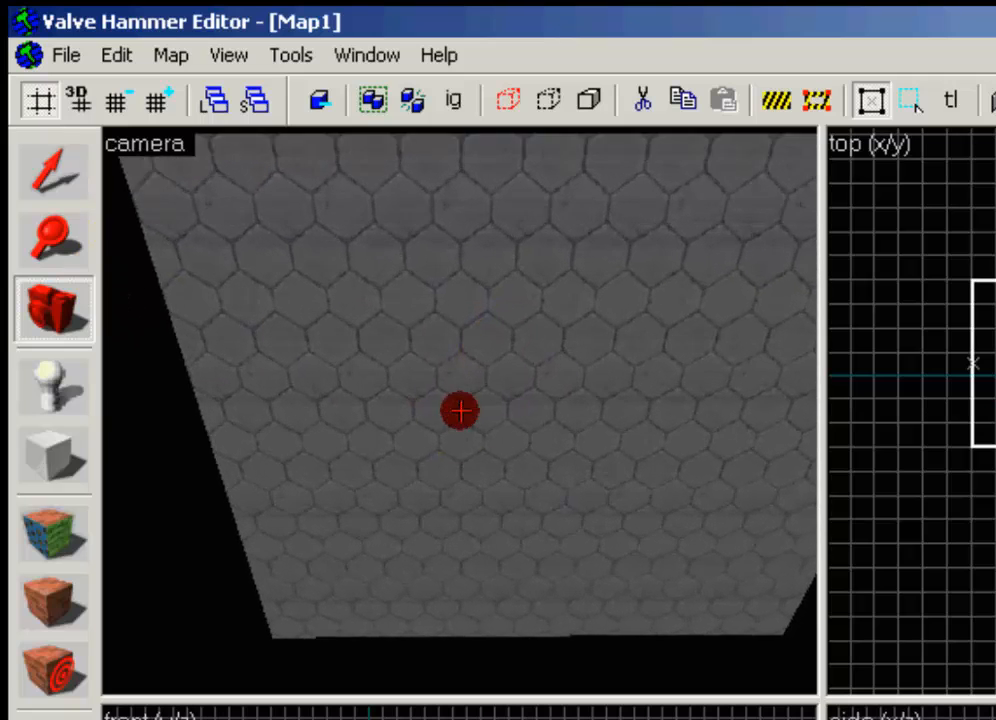
{"action": "key", "text": "w"}
{"action": "key", "text": "w"}
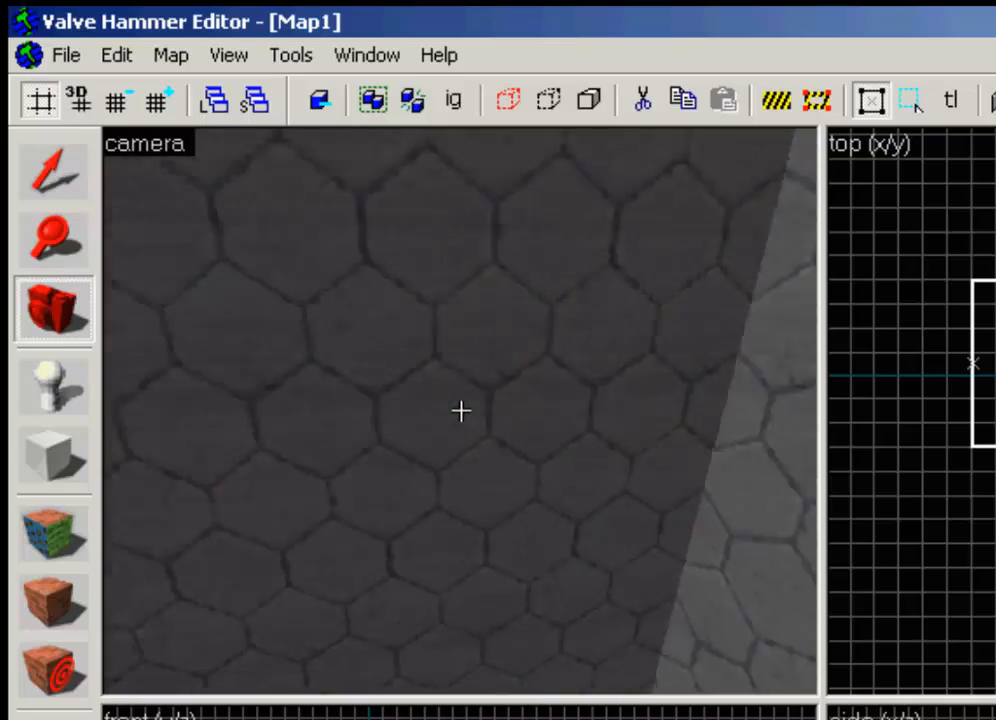
{"action": "key", "text": "w"}
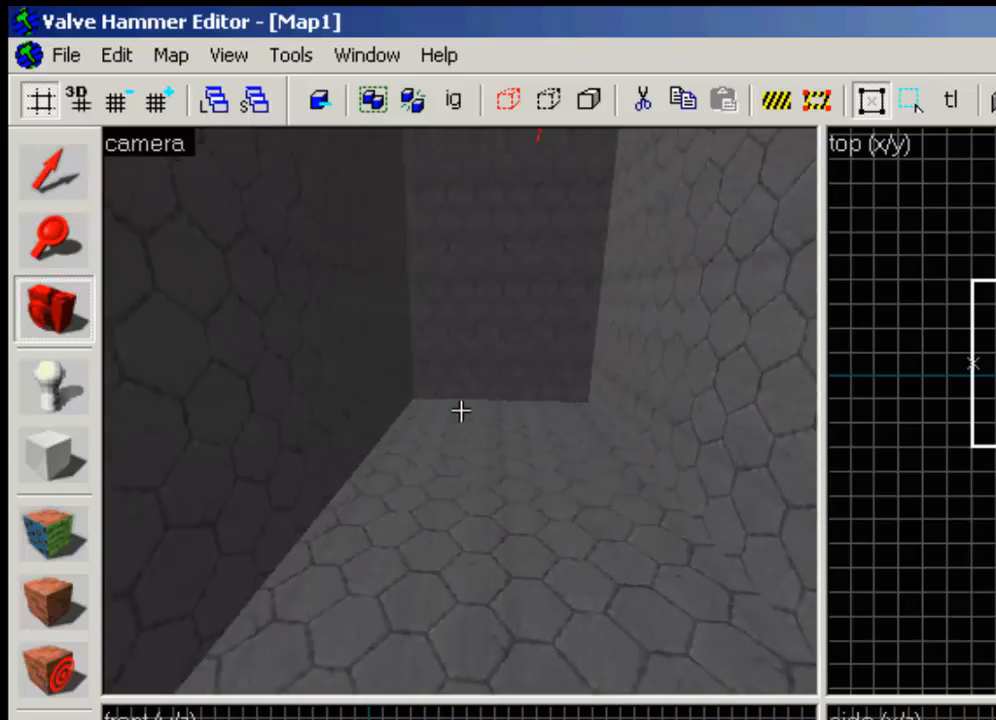
{"action": "key", "text": "w"}
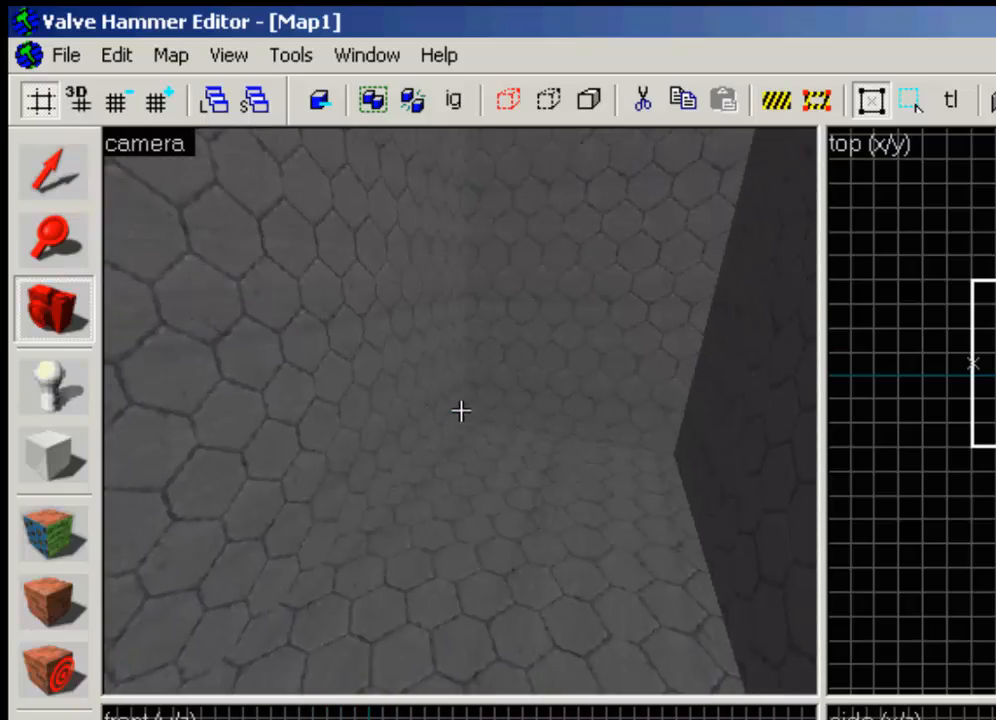
{"action": "key", "text": "w"}
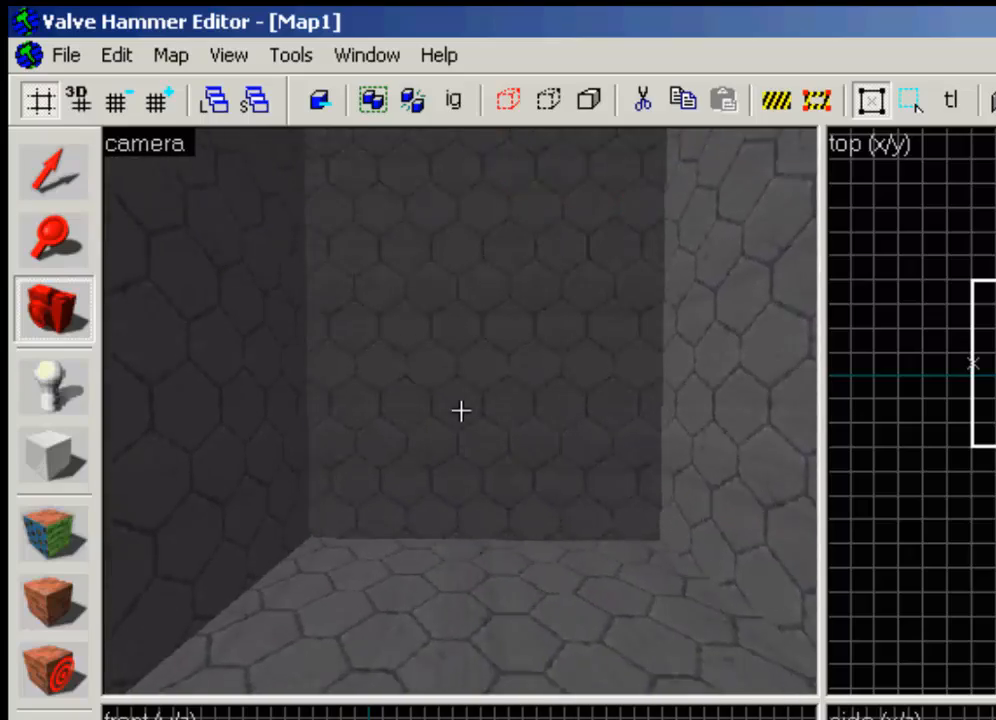
{"action": "key", "text": "w"}
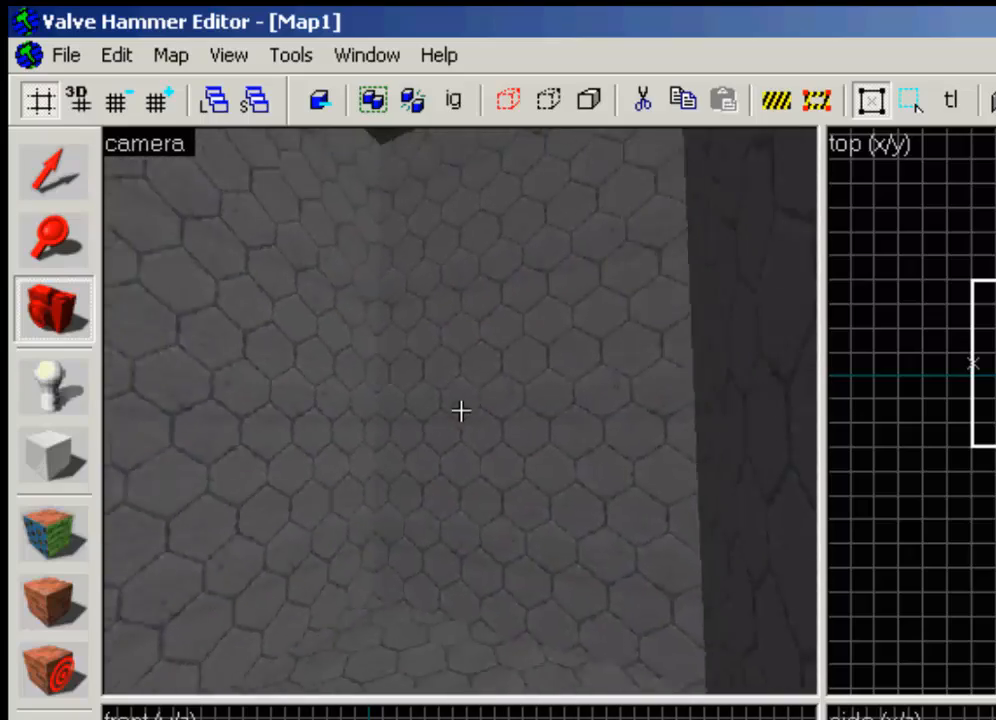
{"action": "key", "text": "s"}
{"action": "key", "text": "w"}
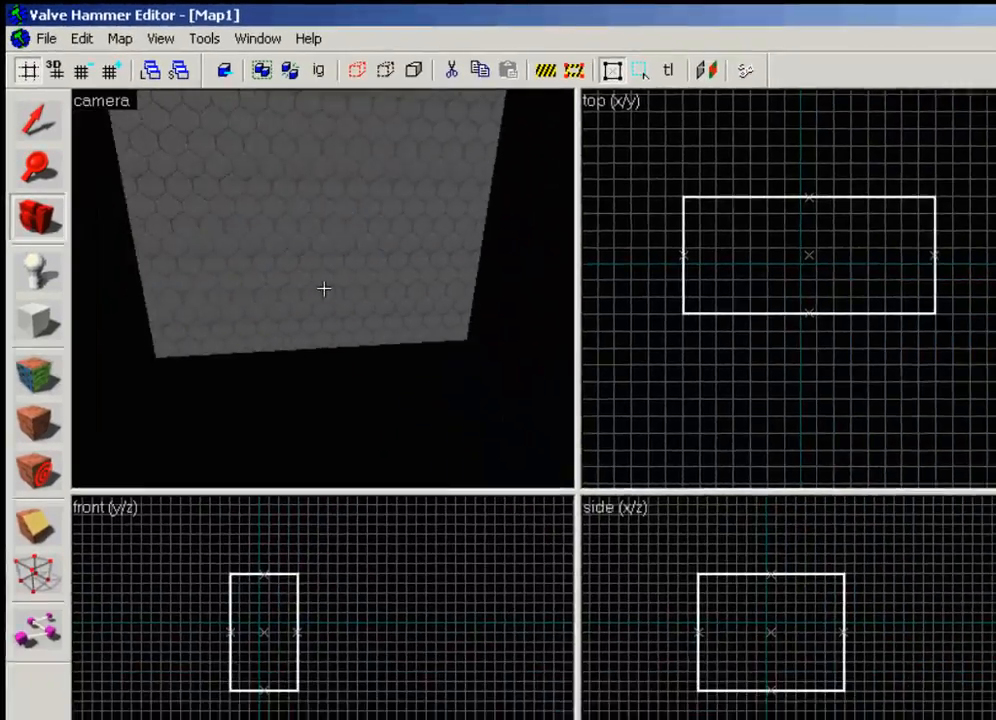
Widen the hollow room on both sides to 480w 384l 384h and move the 3D camera inside it
{"action": "key", "text": "s"}
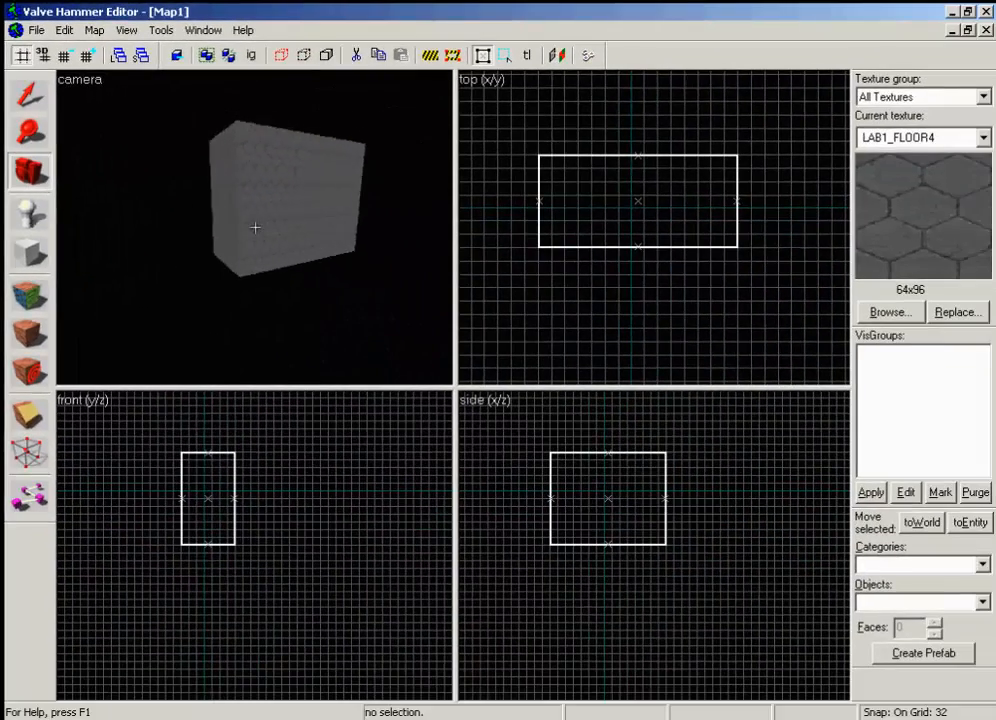
{"action": "key", "text": "w"}
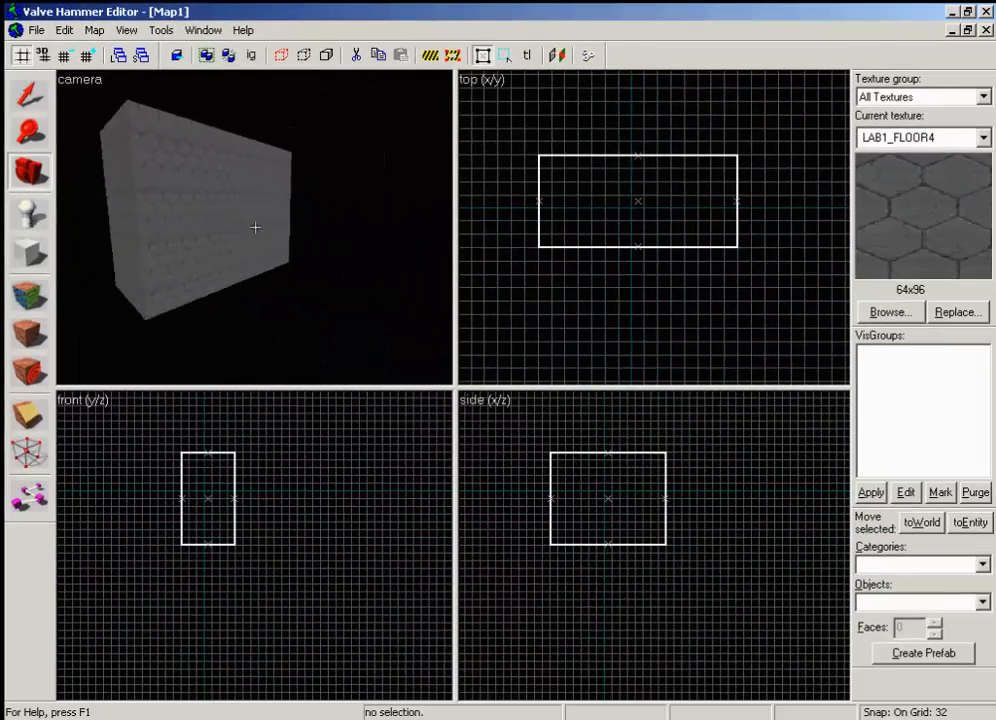
{"action": "key", "text": "s"}
{"action": "key", "text": "z"}
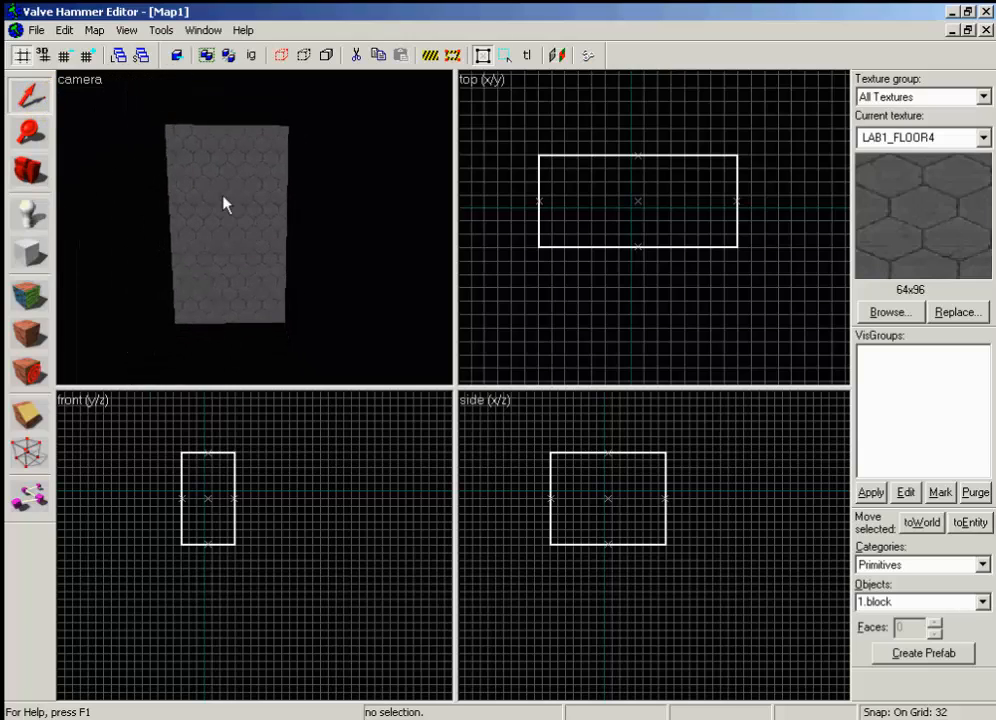
{"action": "left_click", "coordinate": [224, 204]}
{"action": "left_click_drag", "start_coordinate": [241, 498], "coordinate": [256, 498]}
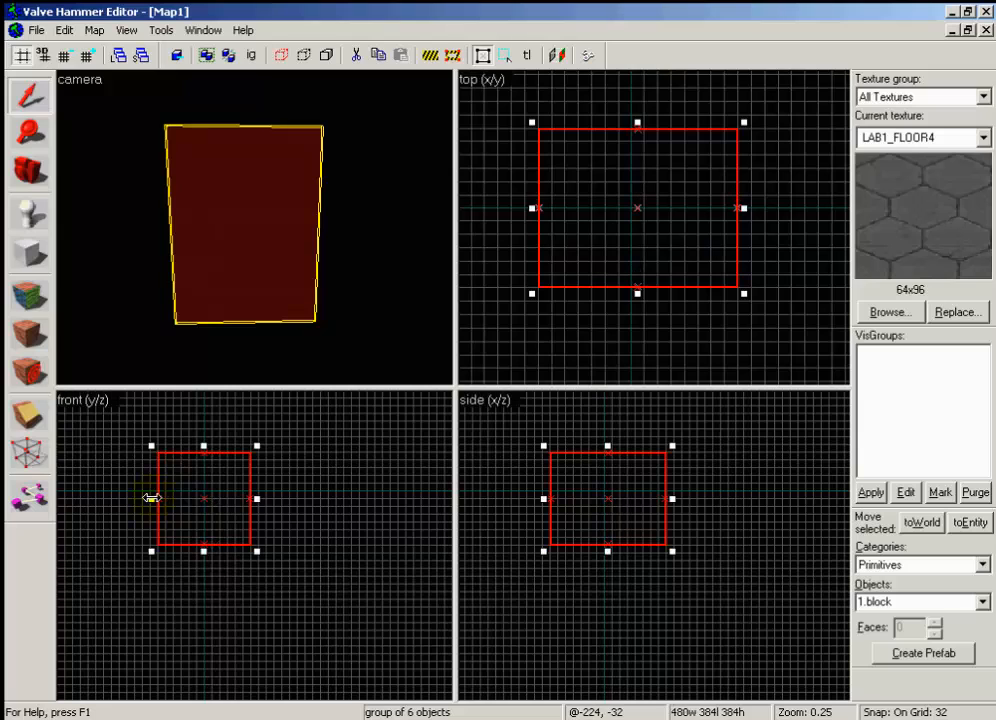
{"action": "left_click", "coordinate": [29, 175]}
{"action": "mouse_move", "coordinate": [255, 227]}
{"action": "left_mouse_down"}
{"action": "mouse_move", "coordinate": [238, 250]}
{"action": "mouse_move", "coordinate": [245, 200]}
{"action": "mouse_move", "coordinate": [255, 227]}
{"action": "left_mouse_up"}
Save the map as newbuddy in the My Maps(Hammer Editor) folder
{"action": "left_click", "coordinate": [35, 30]}
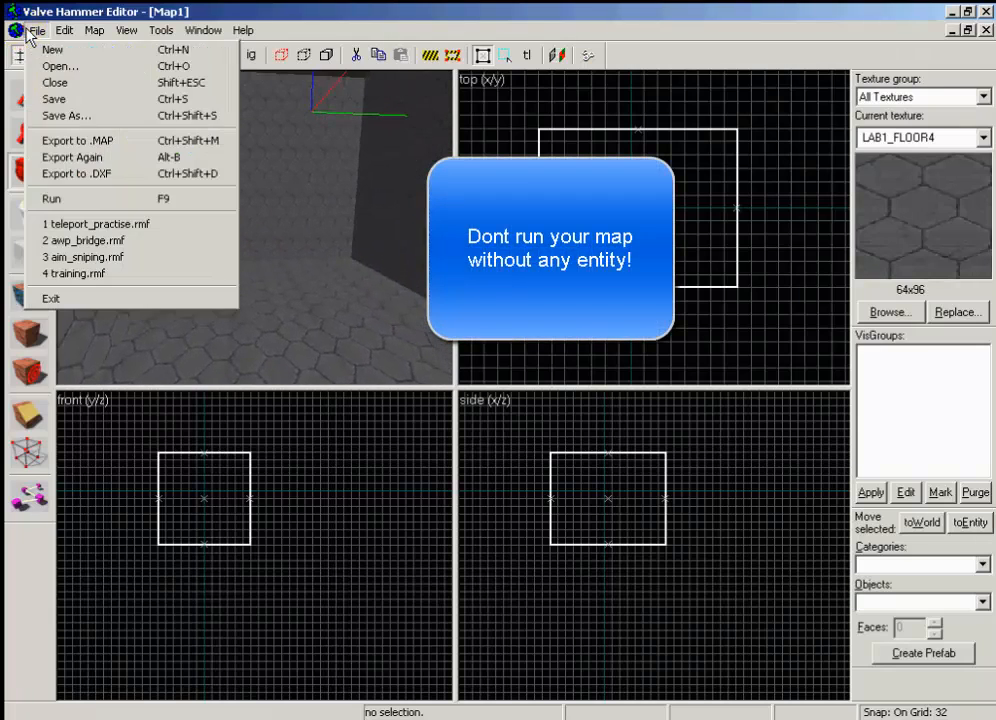
{"action": "left_click", "coordinate": [60, 99]}
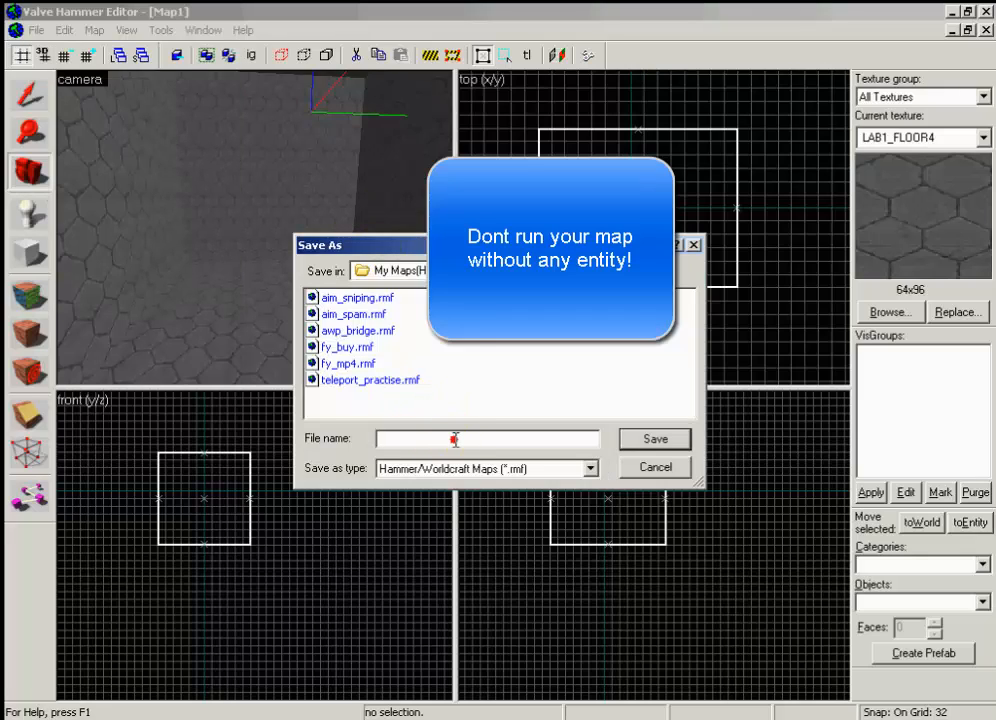
{"action": "type", "text": "newbuddy"}
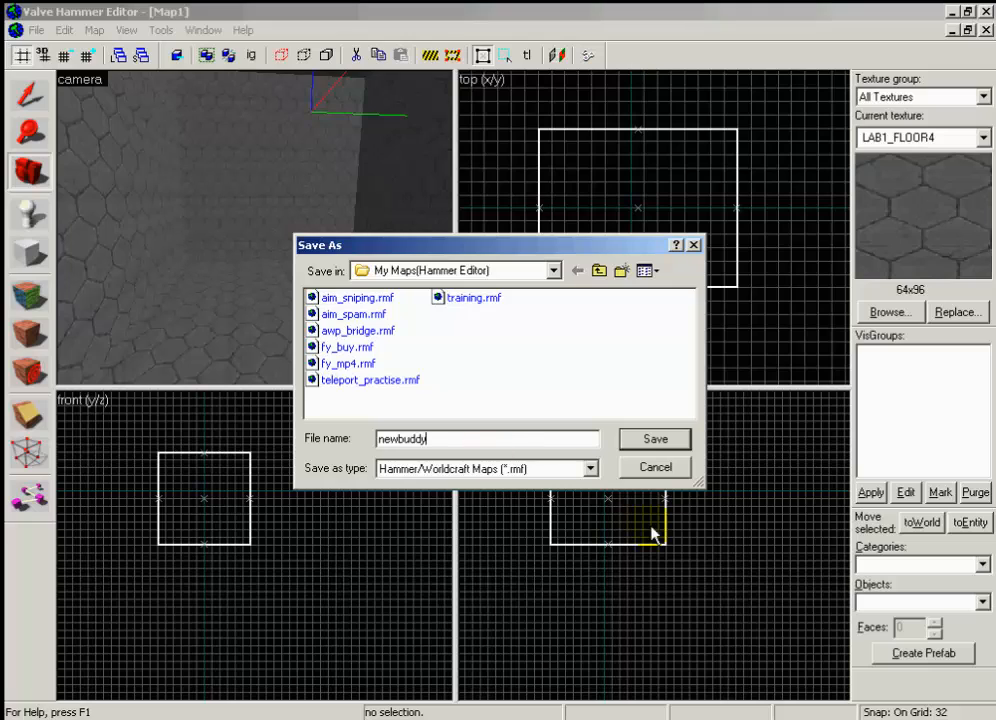
Compile the map with normal CSG, BSP, VIS and RAD, without launching the game
{"action": "left_click", "coordinate": [37, 31]}
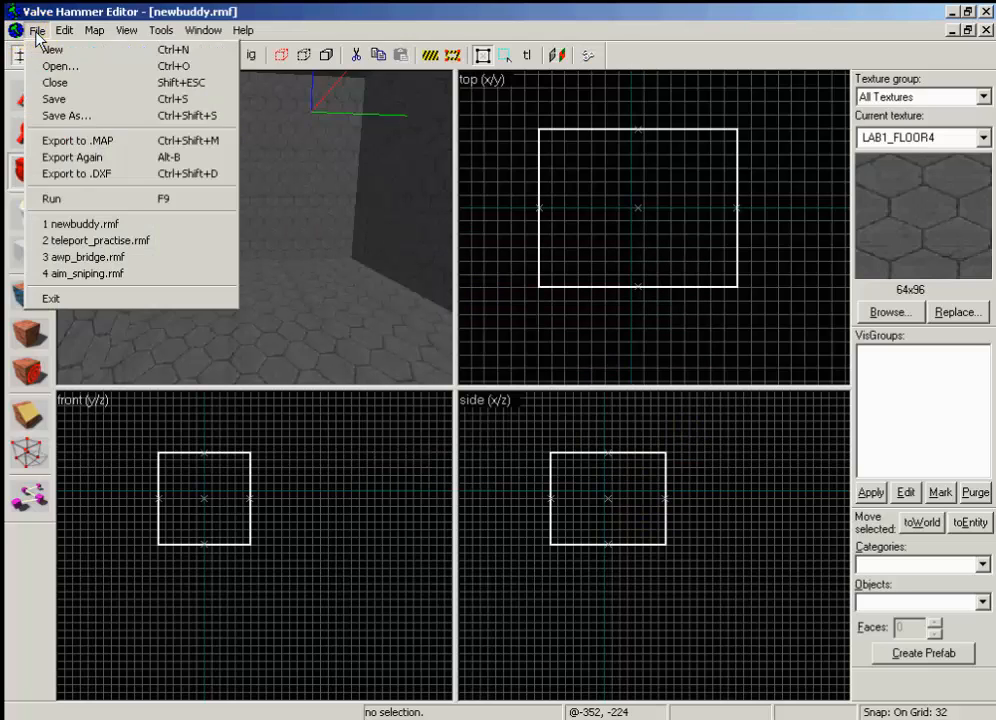
{"action": "left_click", "coordinate": [77, 200]}
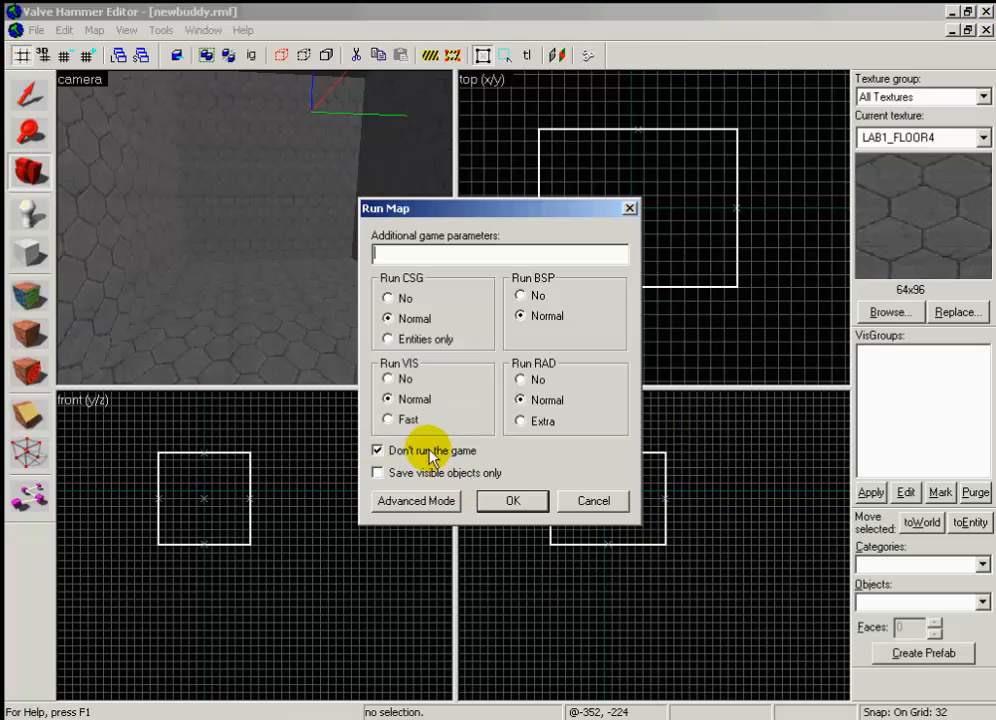
{"action": "left_click", "coordinate": [512, 501]}
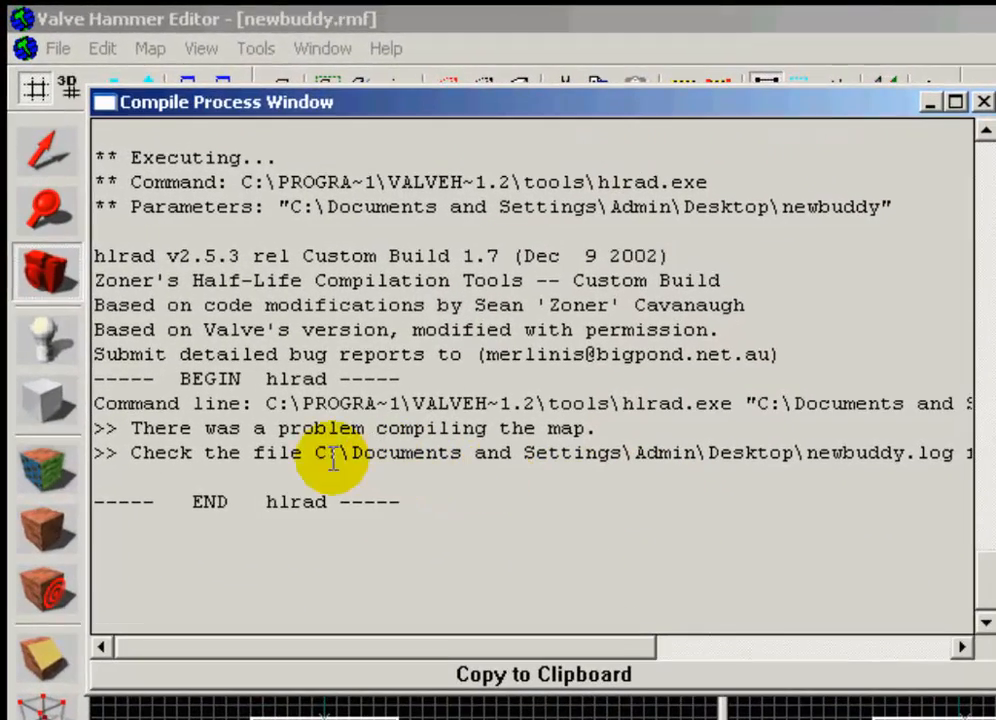
Examine the compile log from the hlrad section back to the first command for problems and warnings, and close it
{"action": "left_click_drag", "start_coordinate": [205, 428], "coordinate": [585, 429]}
{"action": "left_click", "coordinate": [622, 430]}
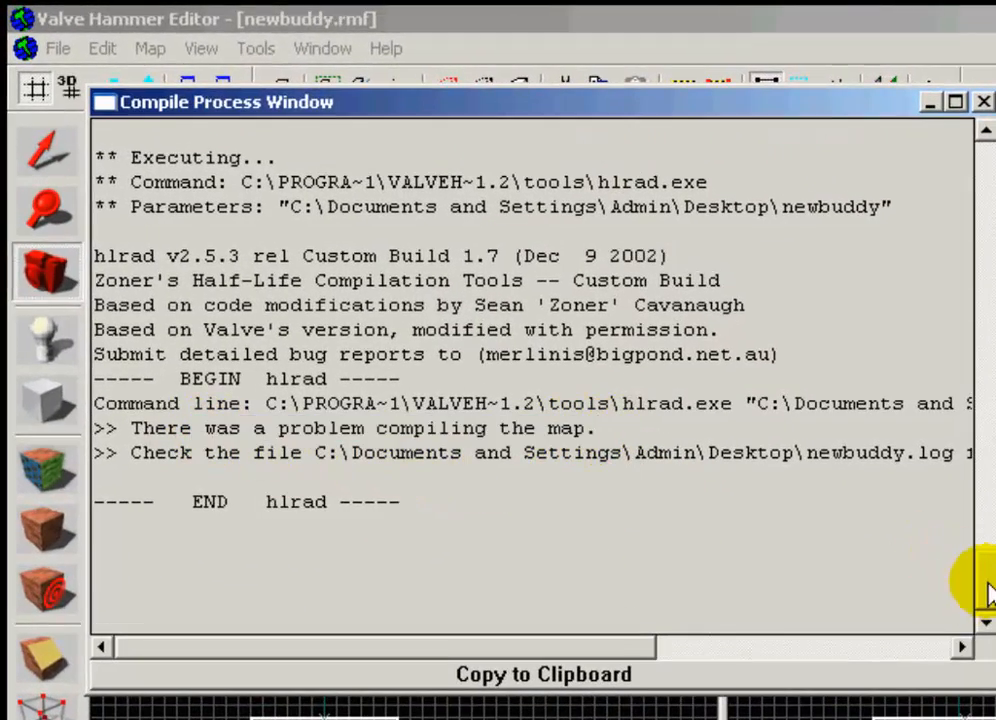
{"action": "scroll", "coordinate": [988, 590], "scroll_direction": "up", "scroll_amount": 5}
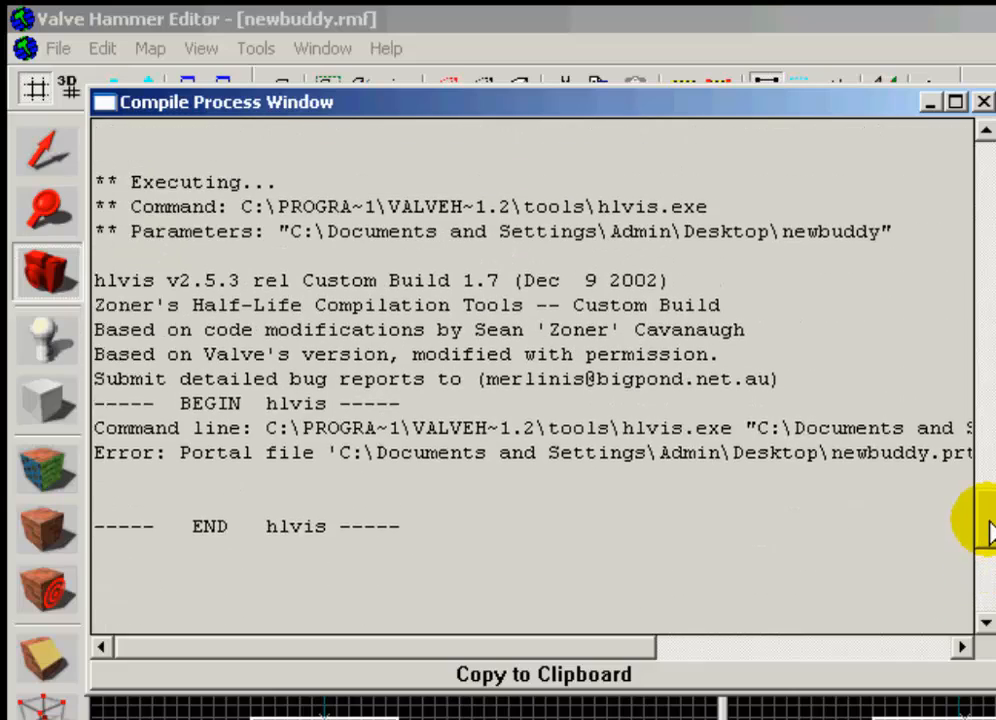
{"action": "scroll", "coordinate": [990, 530], "scroll_direction": "up", "scroll_amount": 7}
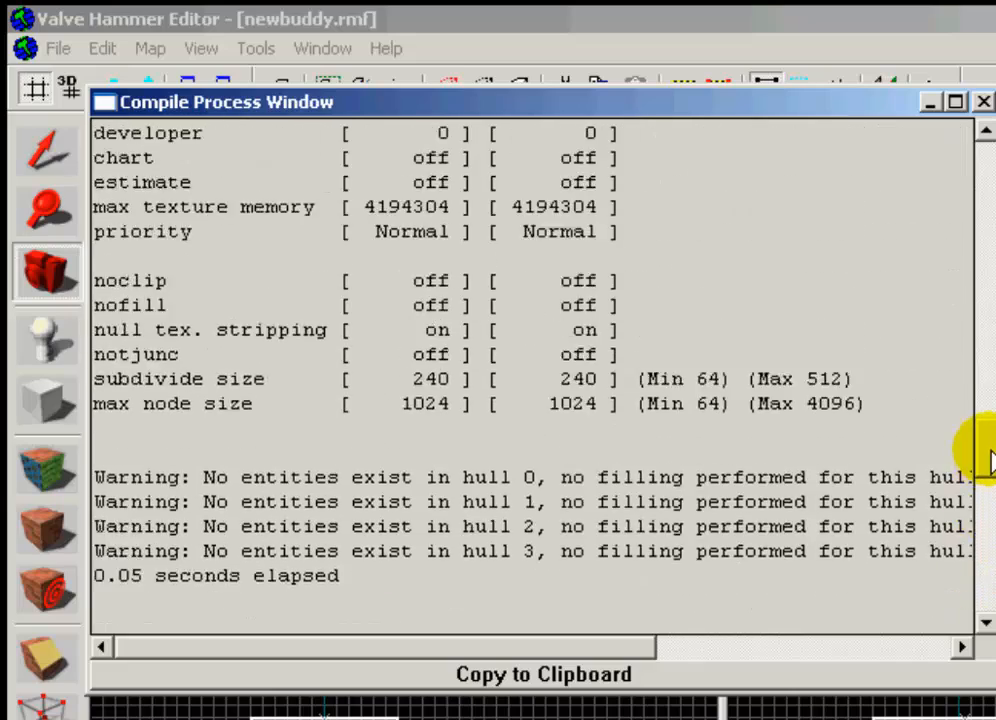
{"action": "scroll", "coordinate": [990, 440], "scroll_direction": "up", "scroll_amount": 7}
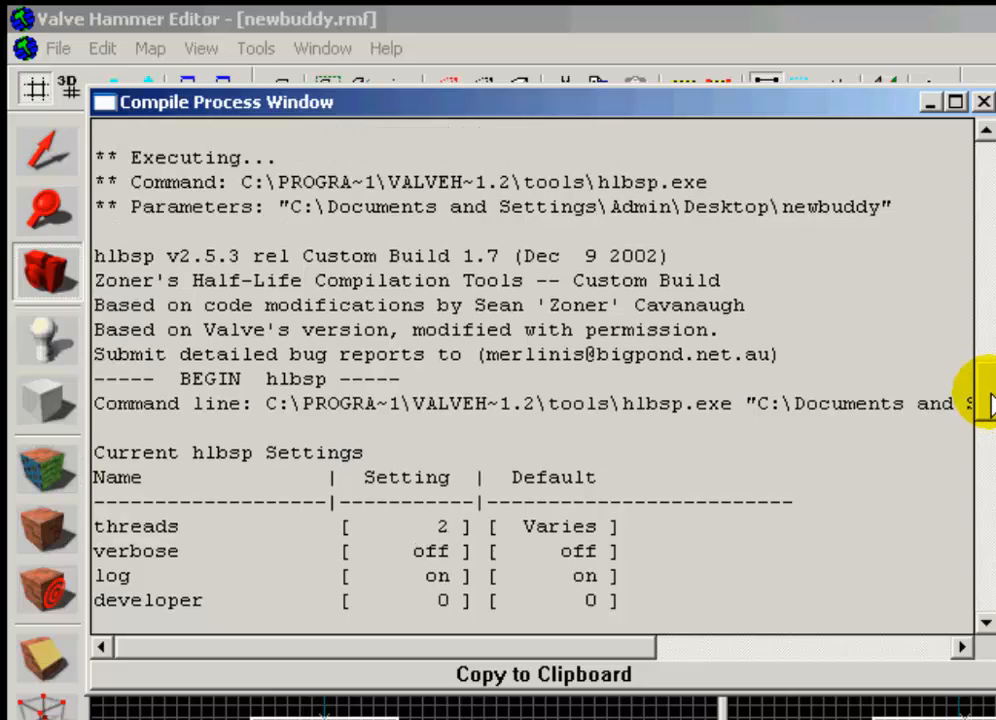
{"action": "scroll", "coordinate": [990, 380], "scroll_direction": "up", "scroll_amount": 7}
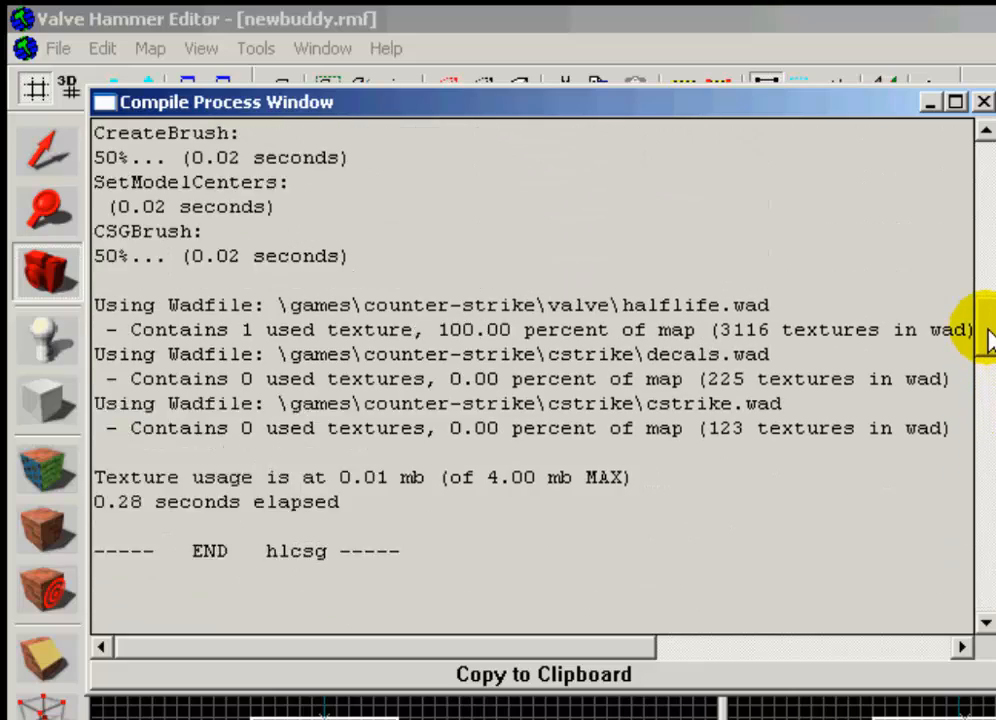
{"action": "scroll", "coordinate": [990, 320], "scroll_direction": "up", "scroll_amount": 4}
{"action": "scroll", "coordinate": [988, 305], "scroll_direction": "up", "scroll_amount": 10}
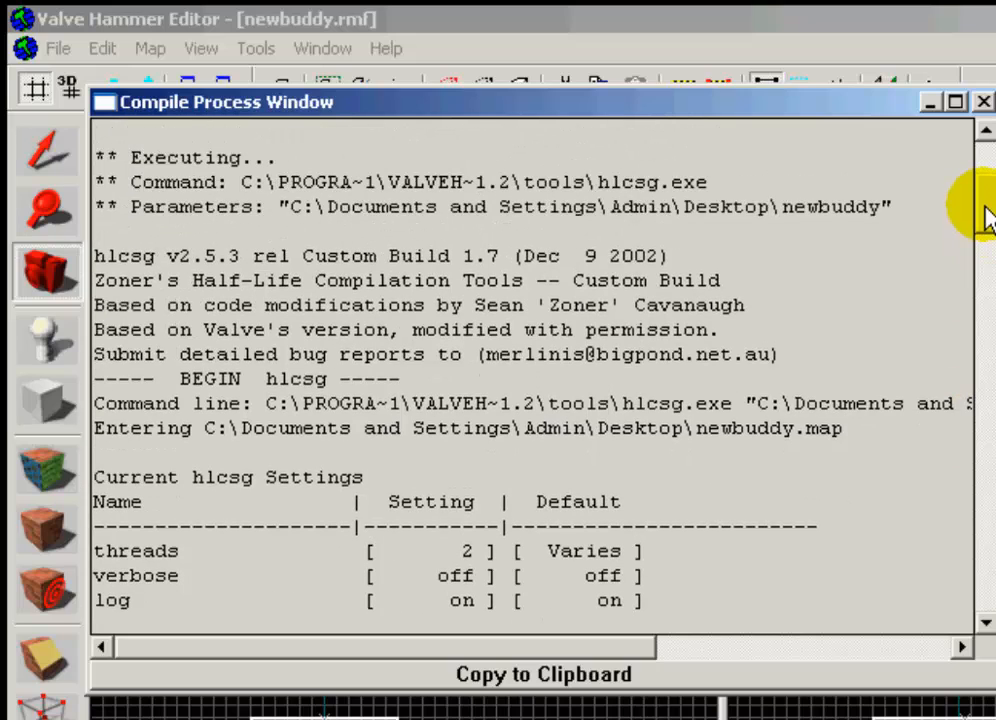
{"action": "left_click_drag", "start_coordinate": [602, 647], "coordinate": [362, 647]}
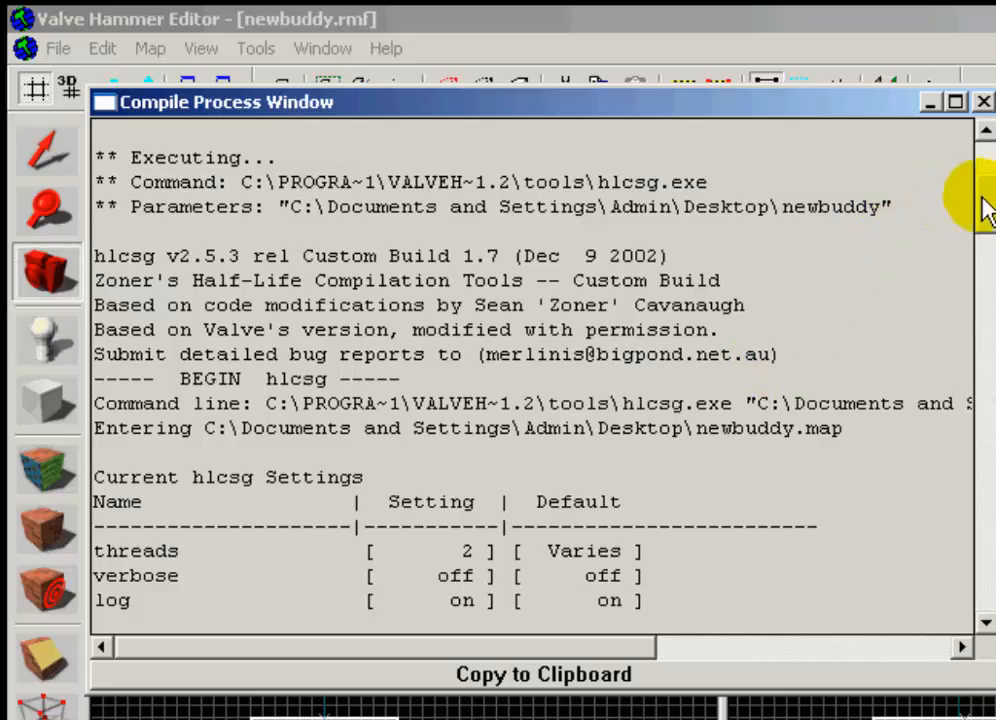
{"action": "scroll", "coordinate": [988, 210], "scroll_direction": "up", "scroll_amount": 3}
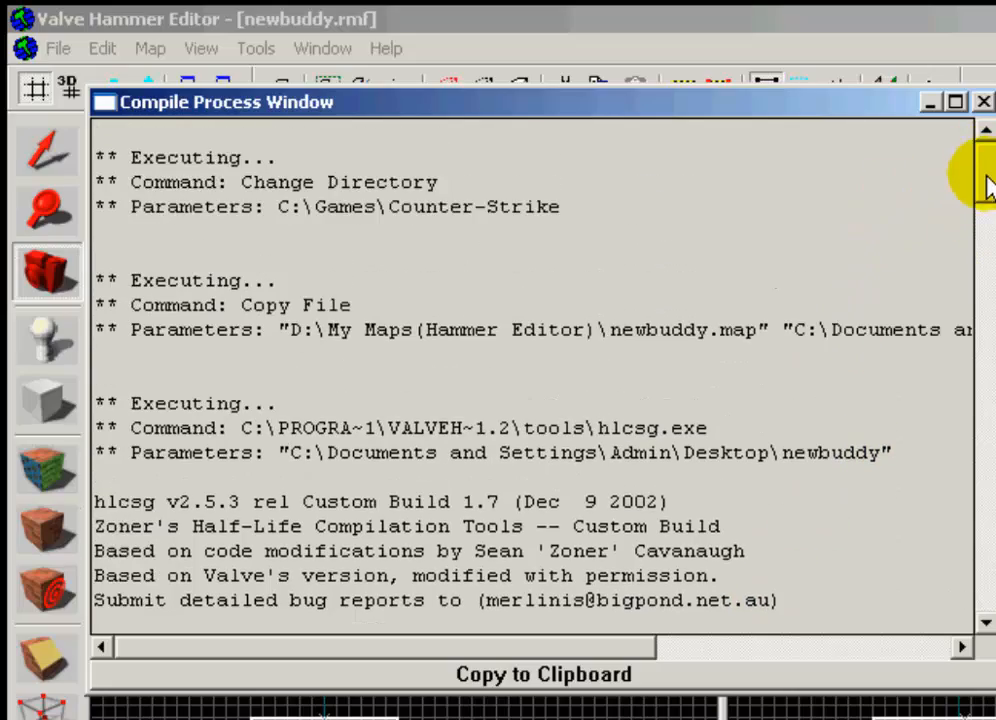
{"action": "left_click_drag", "start_coordinate": [988, 188], "coordinate": [975, 615]}
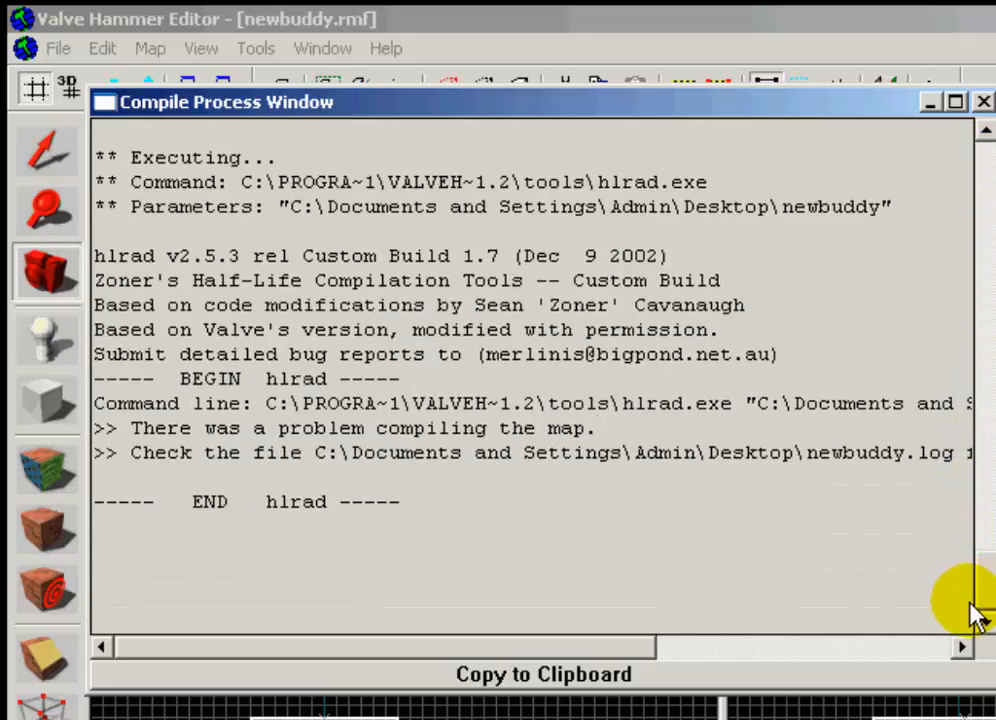
{"action": "left_click_drag", "start_coordinate": [314, 428], "coordinate": [560, 412]}
{"action": "left_click", "coordinate": [575, 430]}
{"action": "mouse_move", "coordinate": [595, 655]}
{"action": "left_mouse_down"}
{"action": "mouse_move", "coordinate": [880, 642]}
{"action": "mouse_move", "coordinate": [581, 645]}
{"action": "left_mouse_up"}
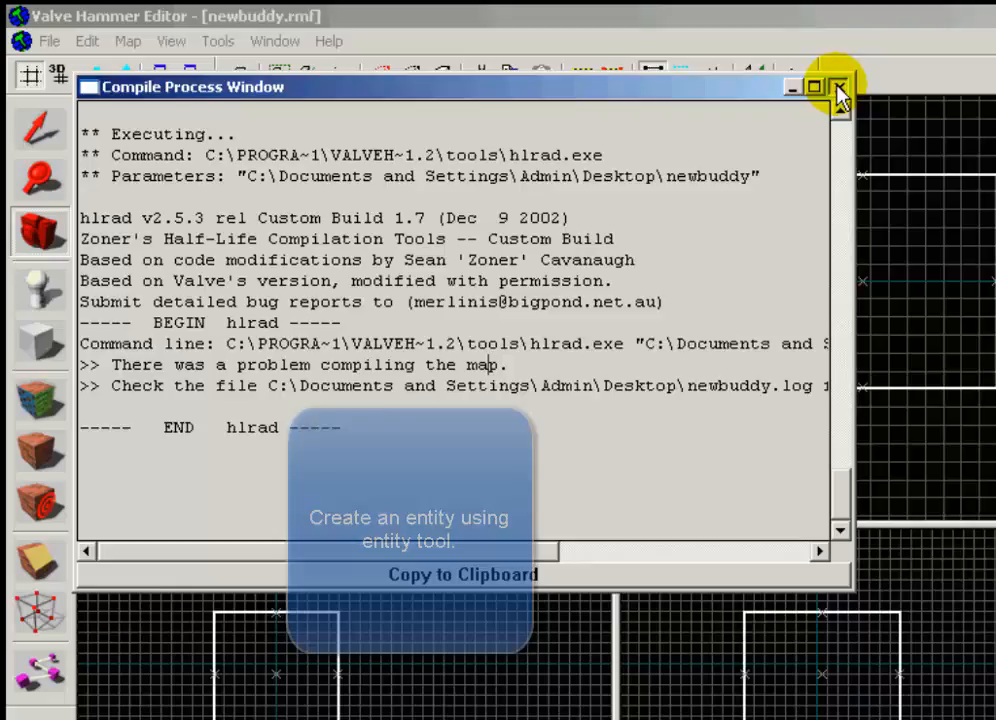
{"action": "left_click", "coordinate": [984, 101]}
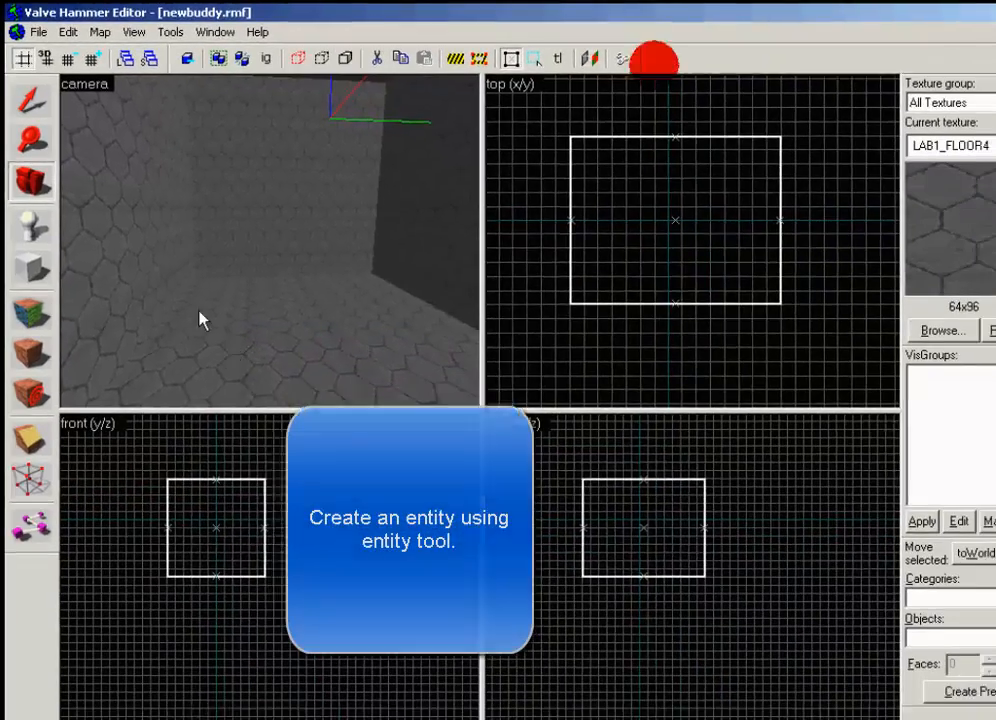
Place an info_player_start entity in a corner of the room and raise it above the floor
{"action": "left_click", "coordinate": [45, 340]}
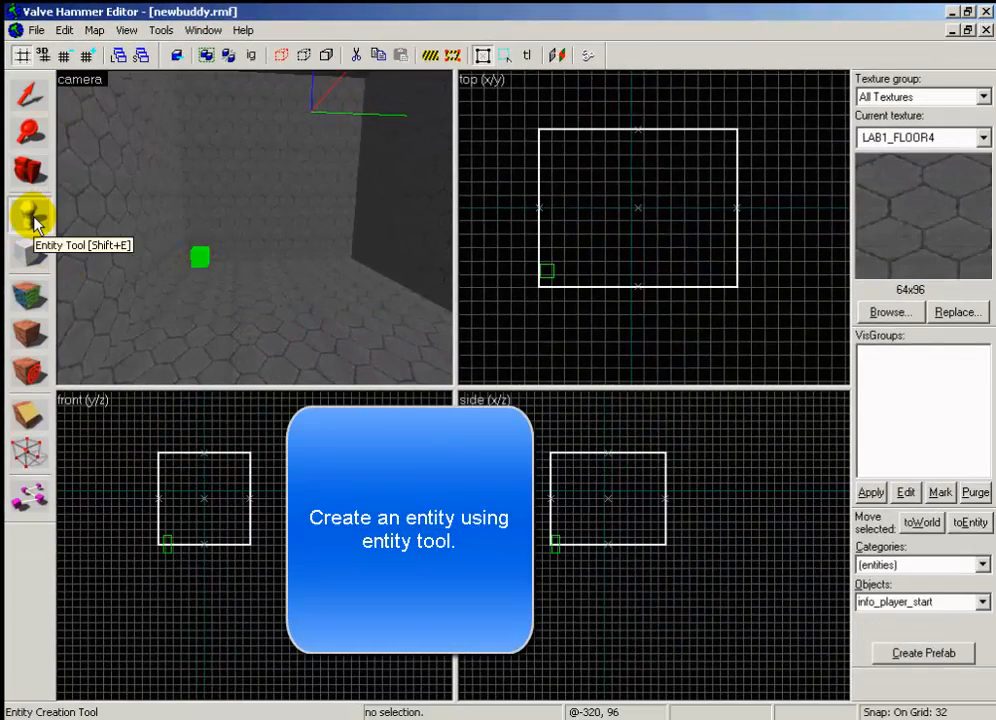
{"action": "left_click", "coordinate": [42, 98]}
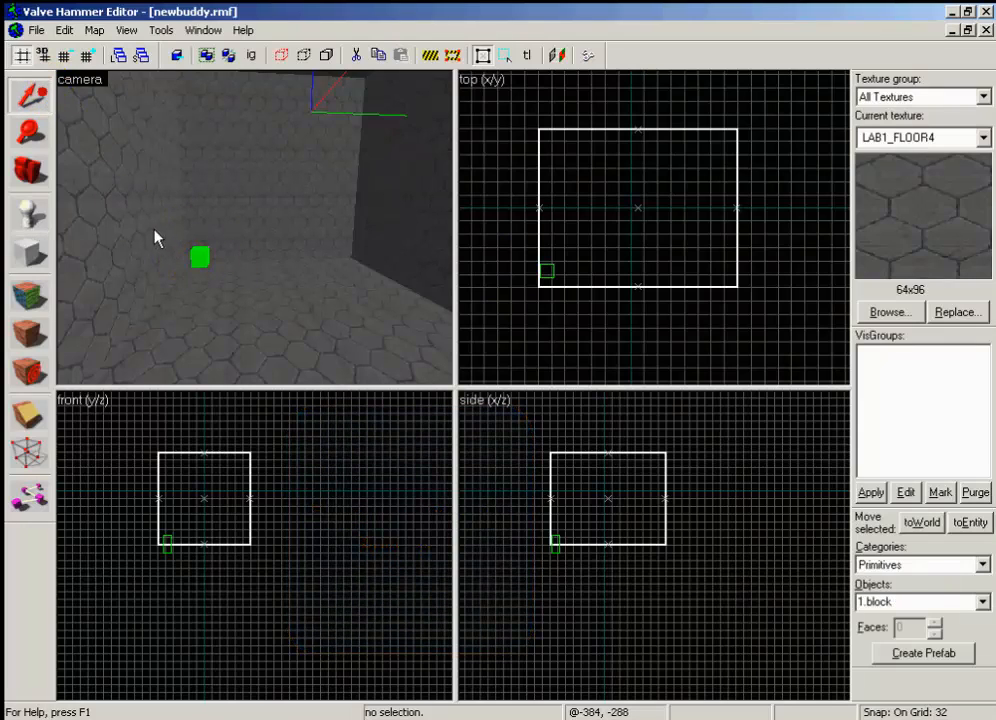
{"action": "left_click", "coordinate": [200, 262]}
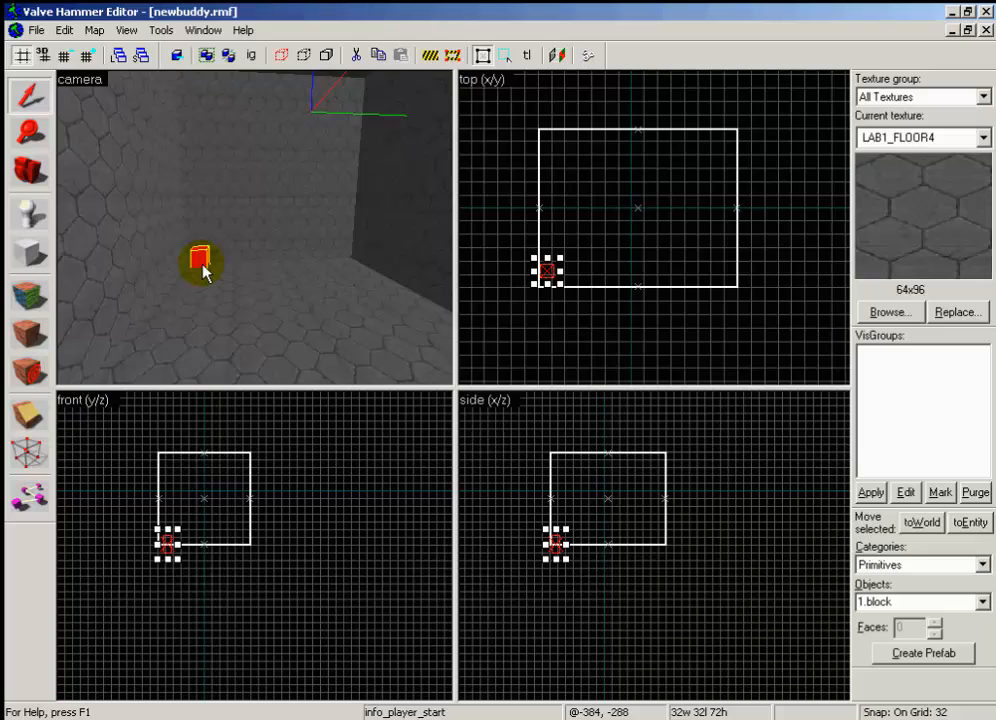
{"action": "left_click", "coordinate": [491, 193]}
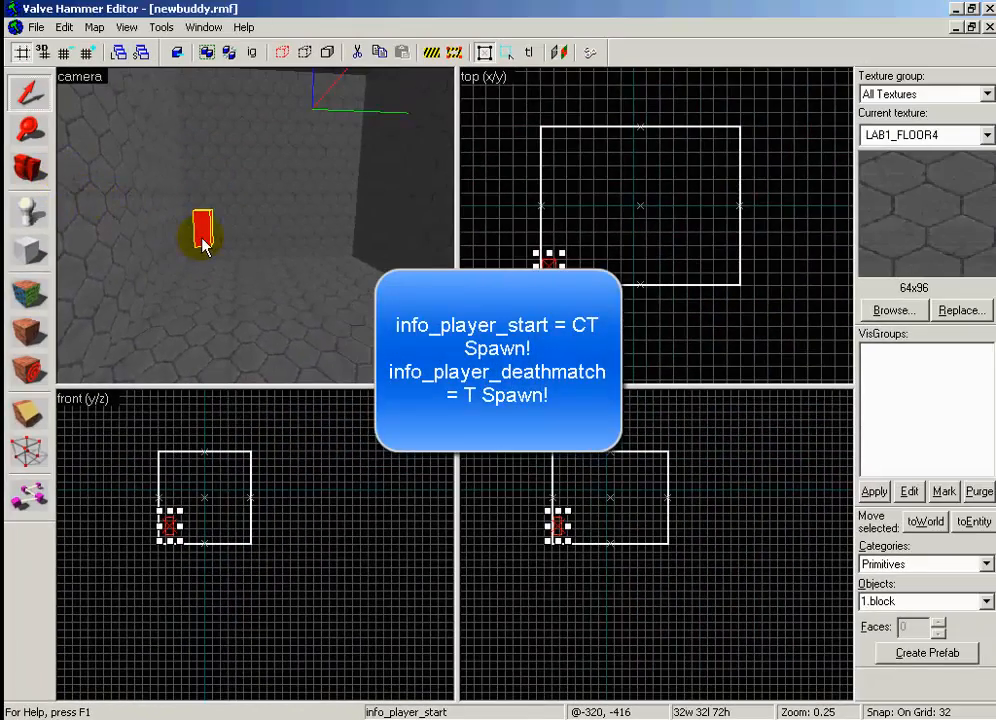
Open the Counter Strike game configuration and examine its default PointEntity class and game data files
{"action": "left_click", "coordinate": [160, 28]}
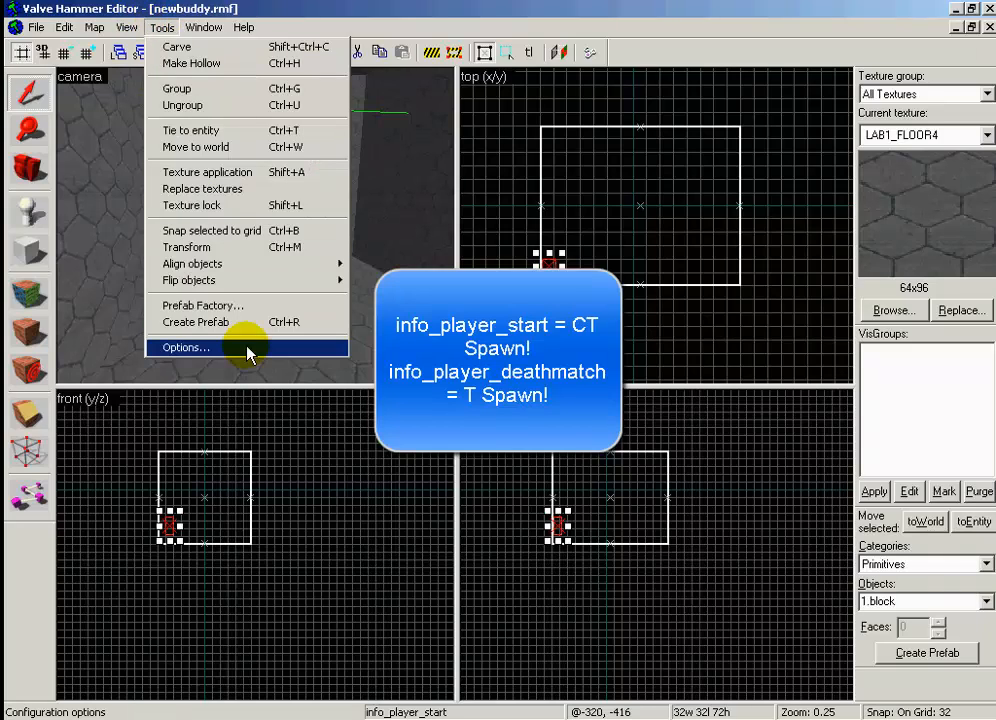
{"action": "left_click", "coordinate": [247, 352]}
{"action": "left_click", "coordinate": [418, 143]}
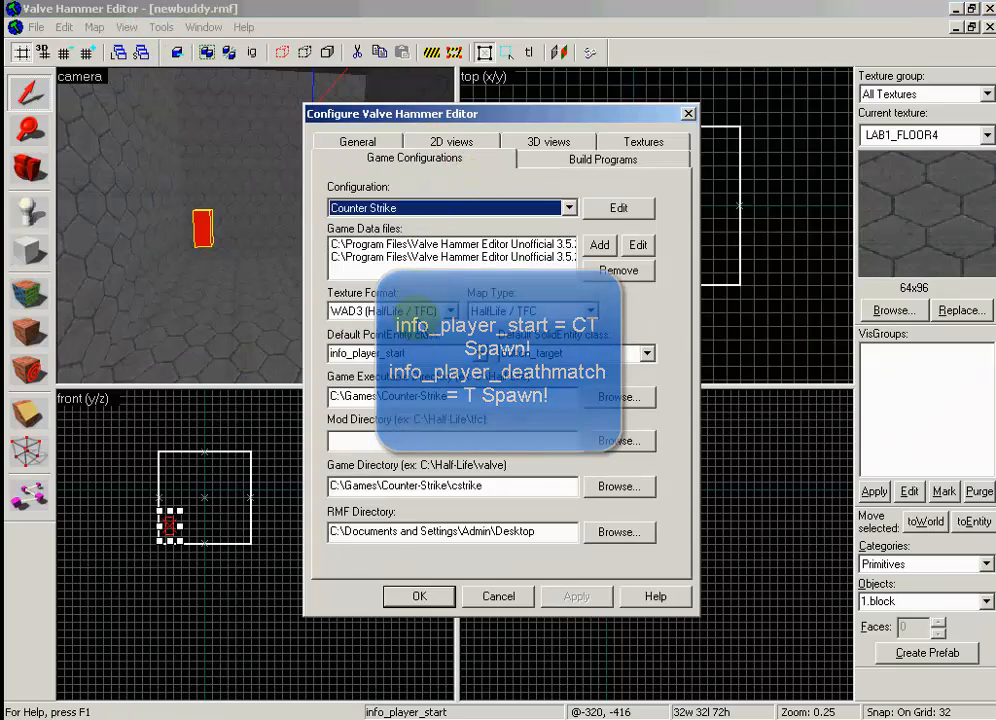
{"action": "double_click", "coordinate": [388, 353]}
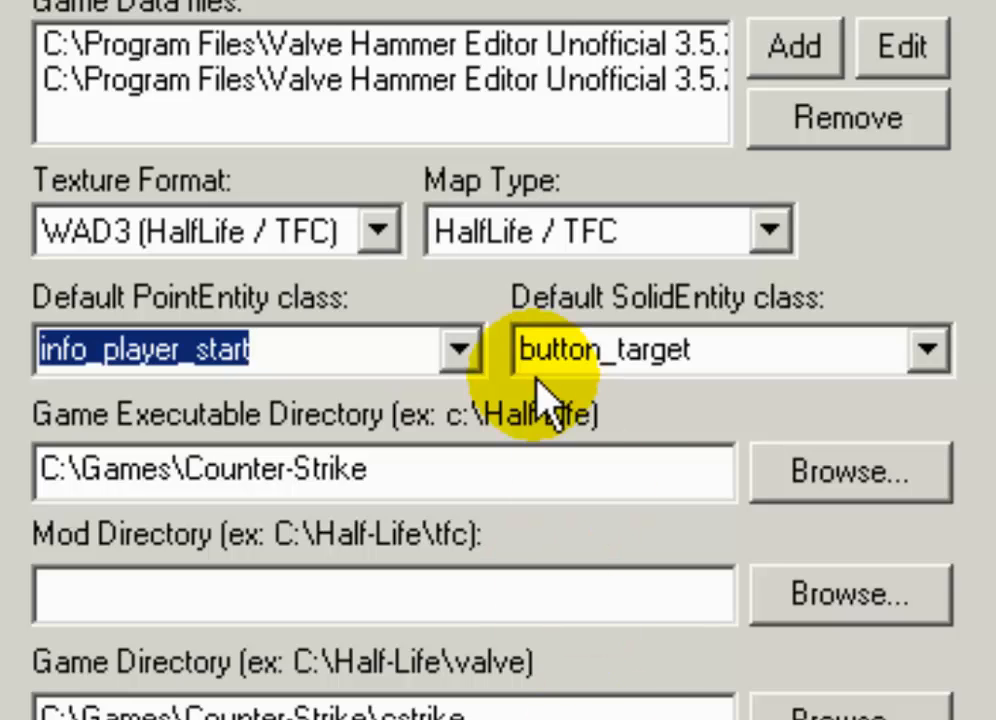
{"action": "left_click", "coordinate": [660, 46]}
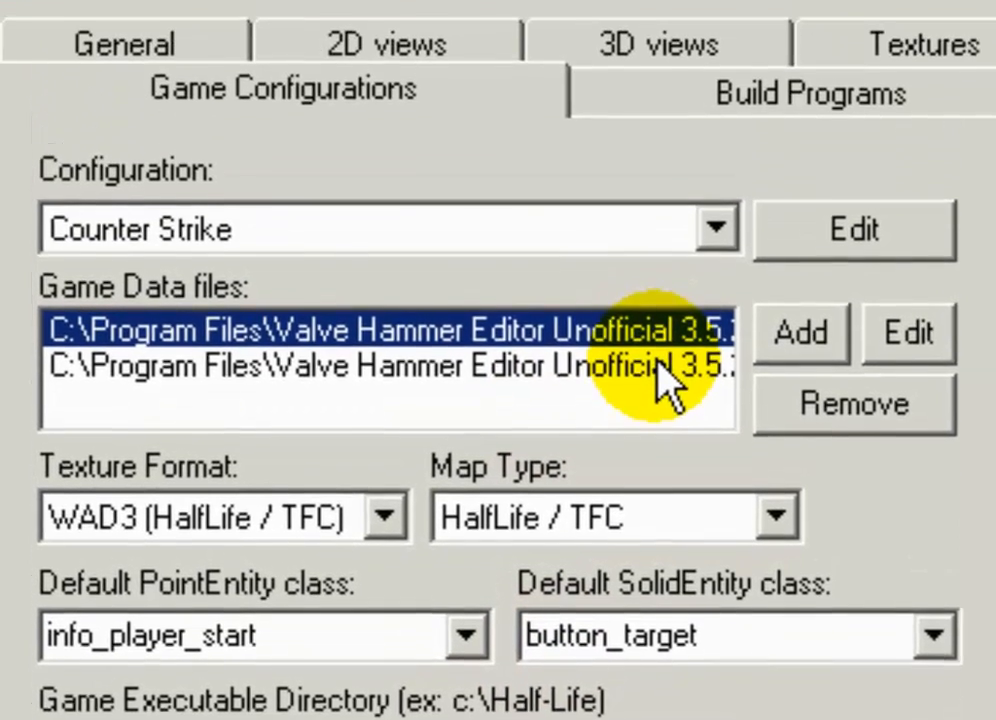
{"action": "left_click", "coordinate": [647, 190]}
{"action": "left_click", "coordinate": [635, 155]}
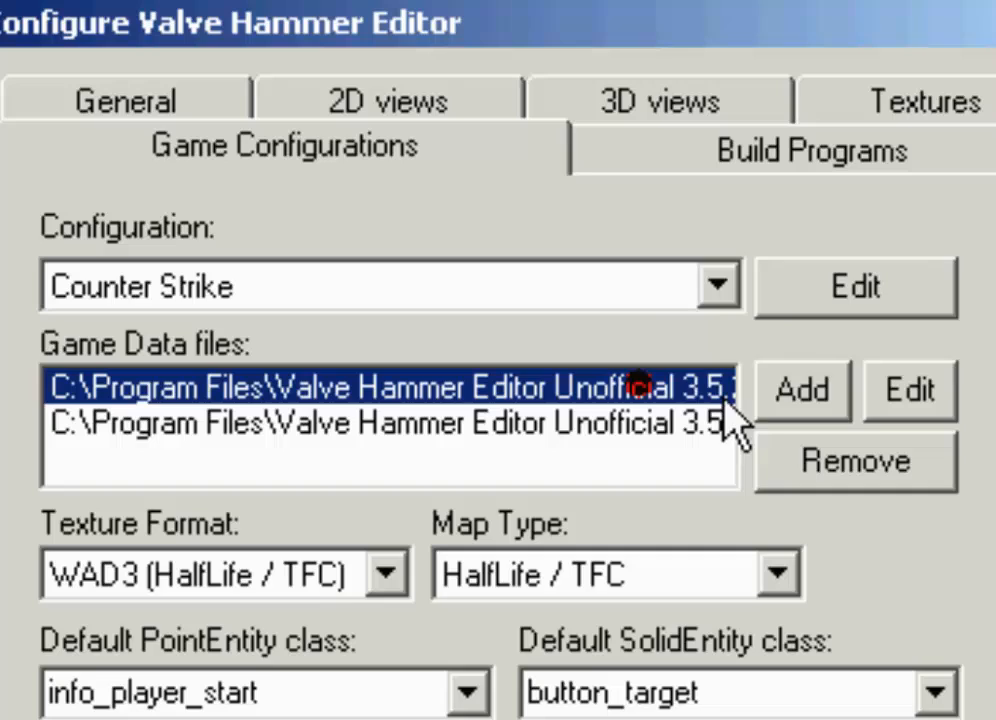
Start adding a game data file and browse to the Valve Hammer Editor Unofficial 3.5.2 folder in Program Files
{"action": "left_click", "coordinate": [790, 395]}
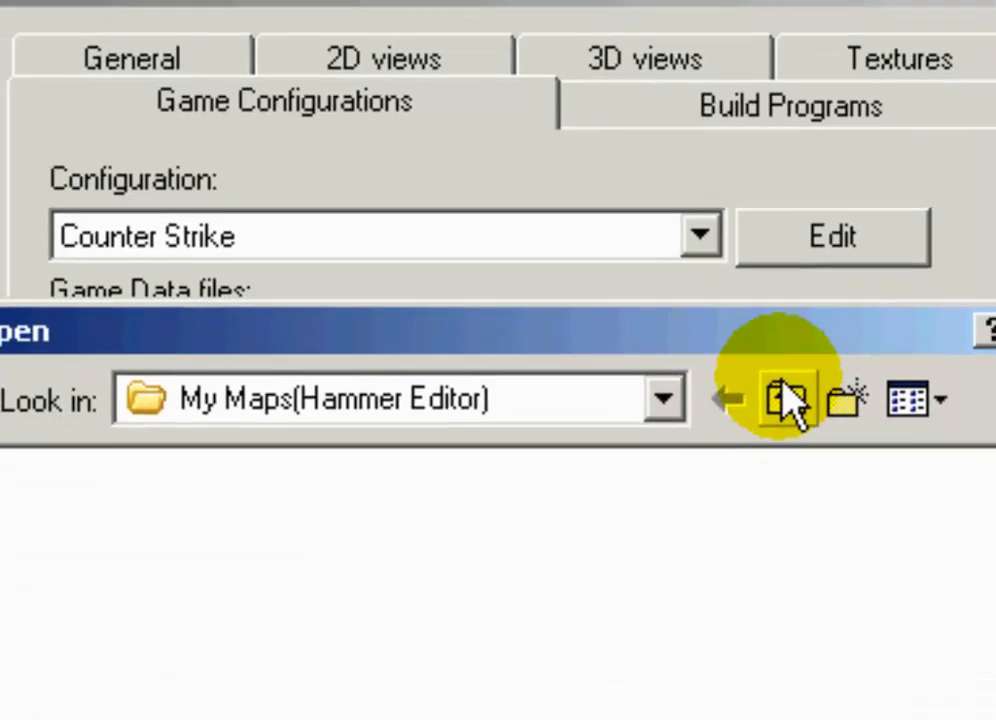
{"action": "left_click", "coordinate": [782, 400]}
{"action": "left_click", "coordinate": [733, 256]}
{"action": "double_click", "coordinate": [170, 268]}
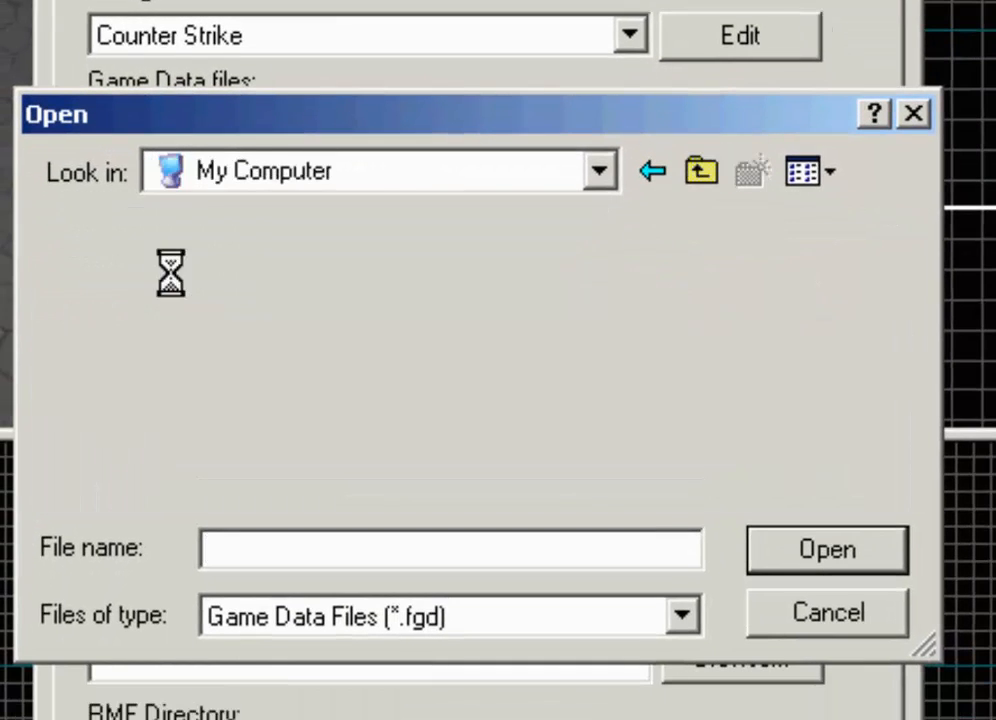
{"action": "double_click", "coordinate": [190, 229]}
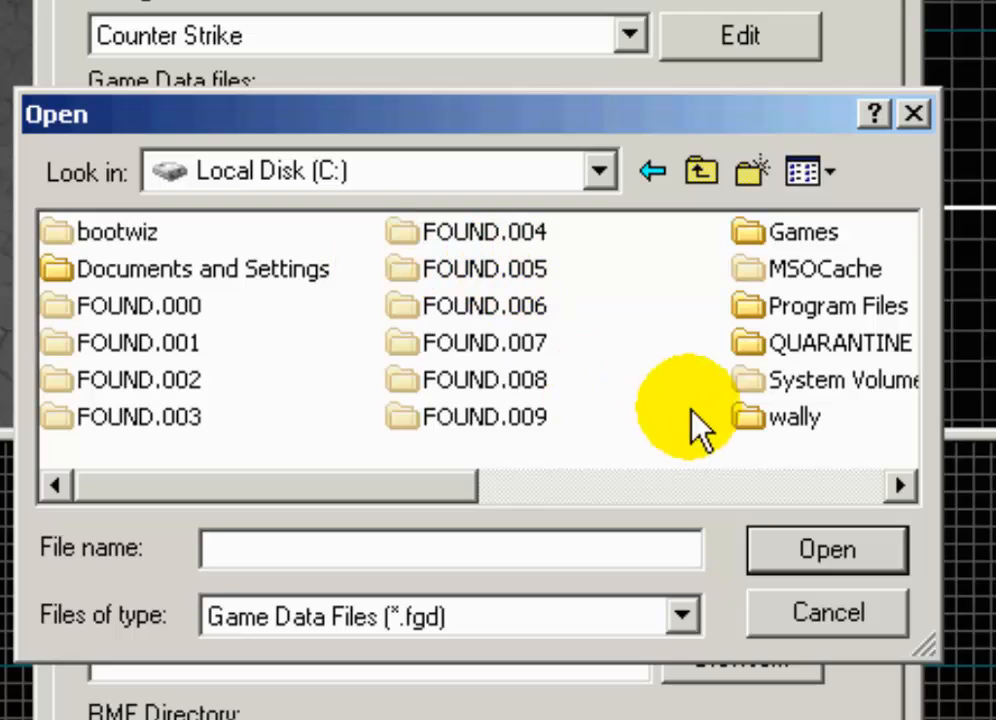
{"action": "double_click", "coordinate": [836, 305]}
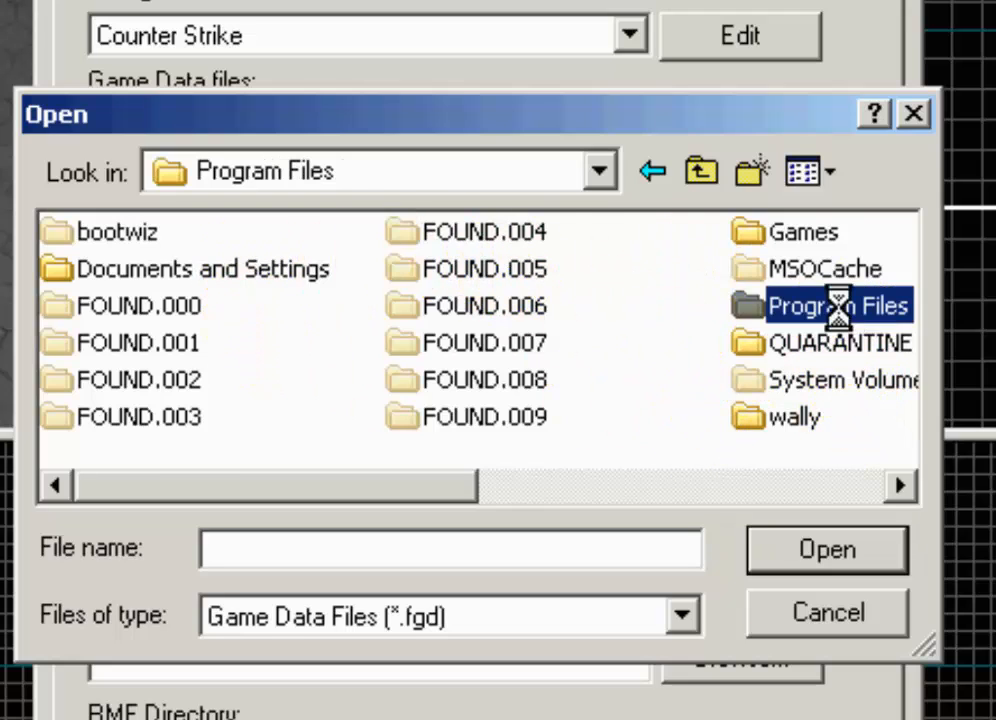
{"action": "left_click", "coordinate": [552, 486]}
{"action": "left_click", "coordinate": [740, 486]}
{"action": "double_click", "coordinate": [278, 356]}
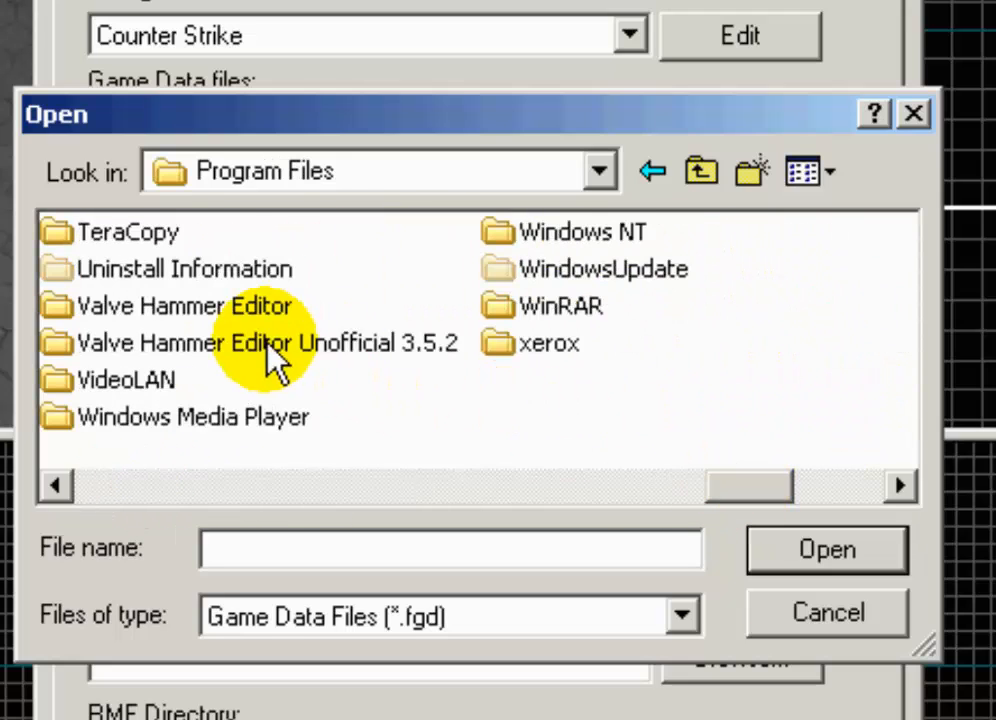
Locate cs_expert-tom793c_wc35.fgd in the fgd\counter-strike folder, cancel adding it and close the editor configuration
{"action": "left_click", "coordinate": [138, 285]}
{"action": "left_click", "coordinate": [95, 231]}
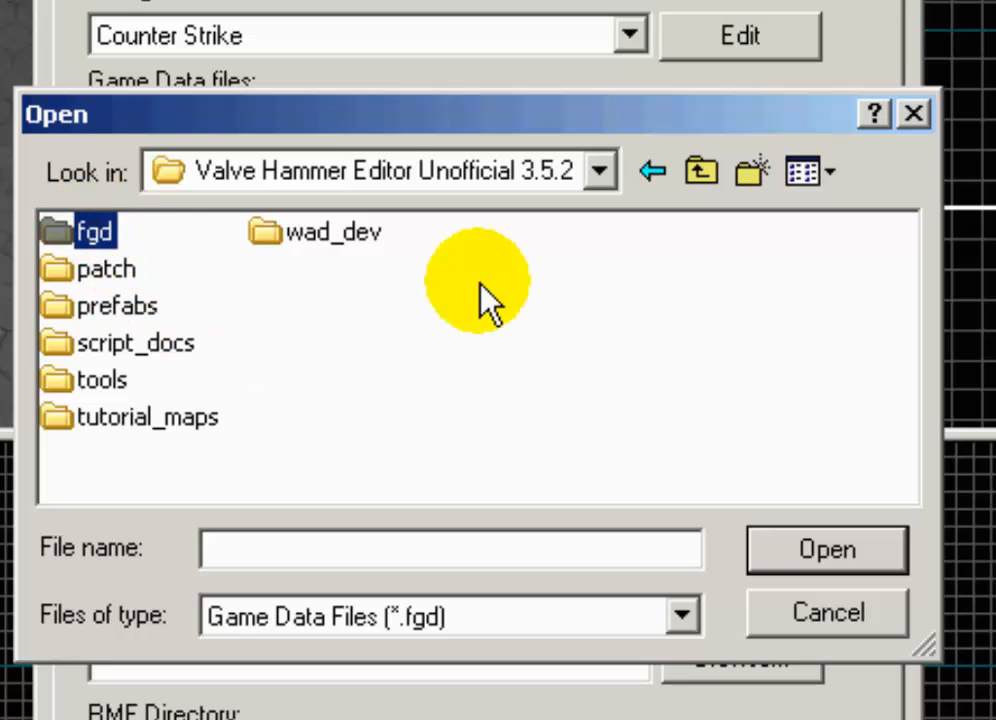
{"action": "key", "text": "Return"}
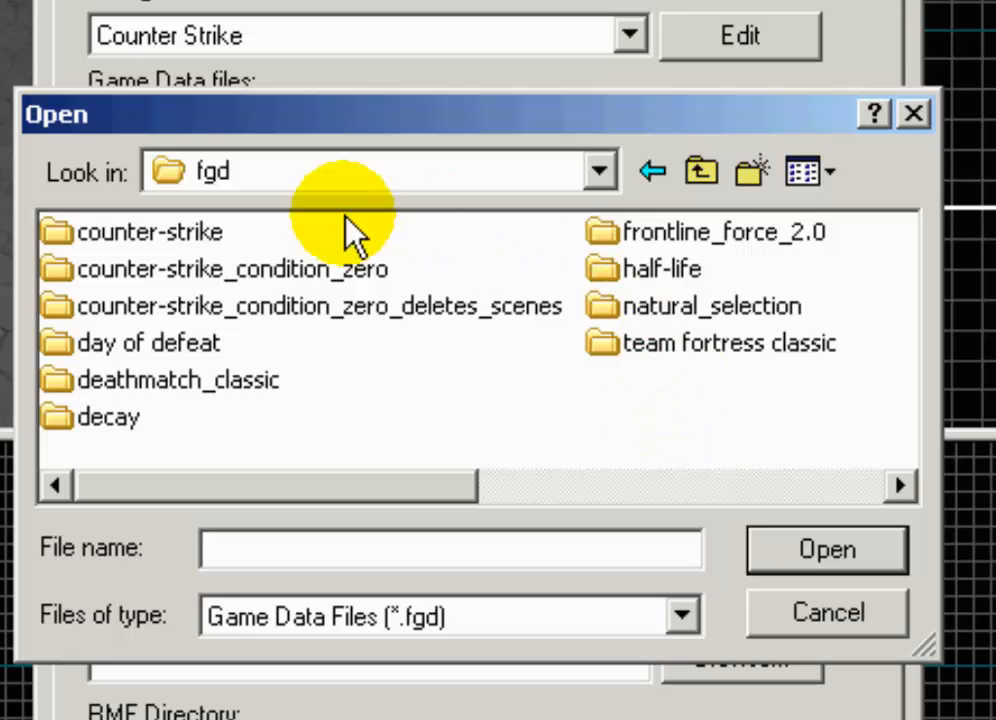
{"action": "double_click", "coordinate": [220, 240]}
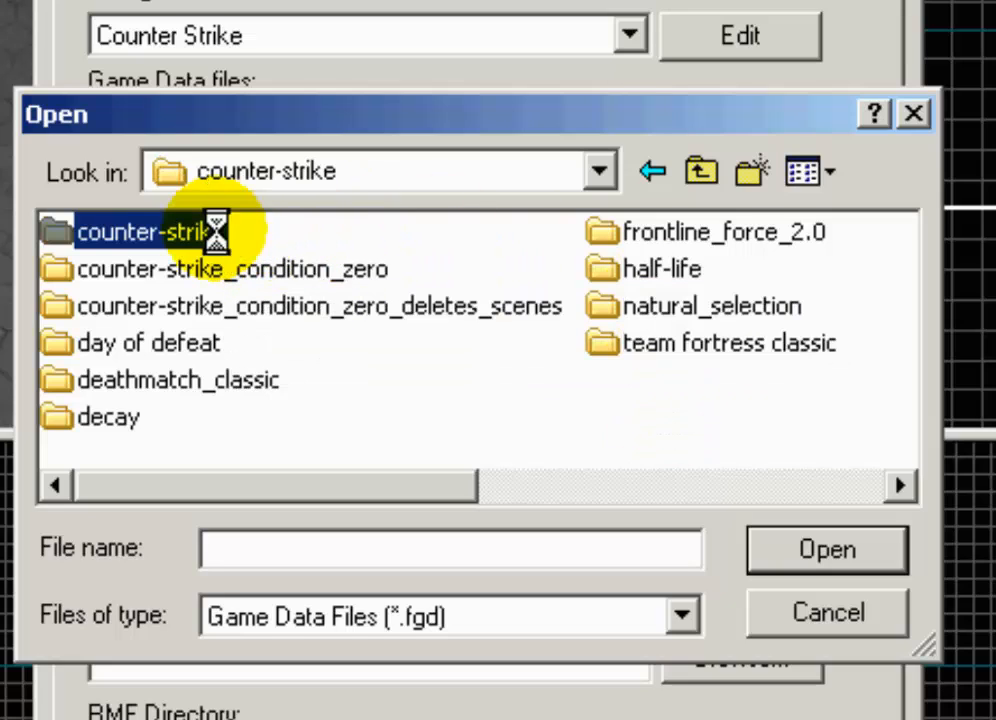
{"action": "left_click", "coordinate": [206, 270]}
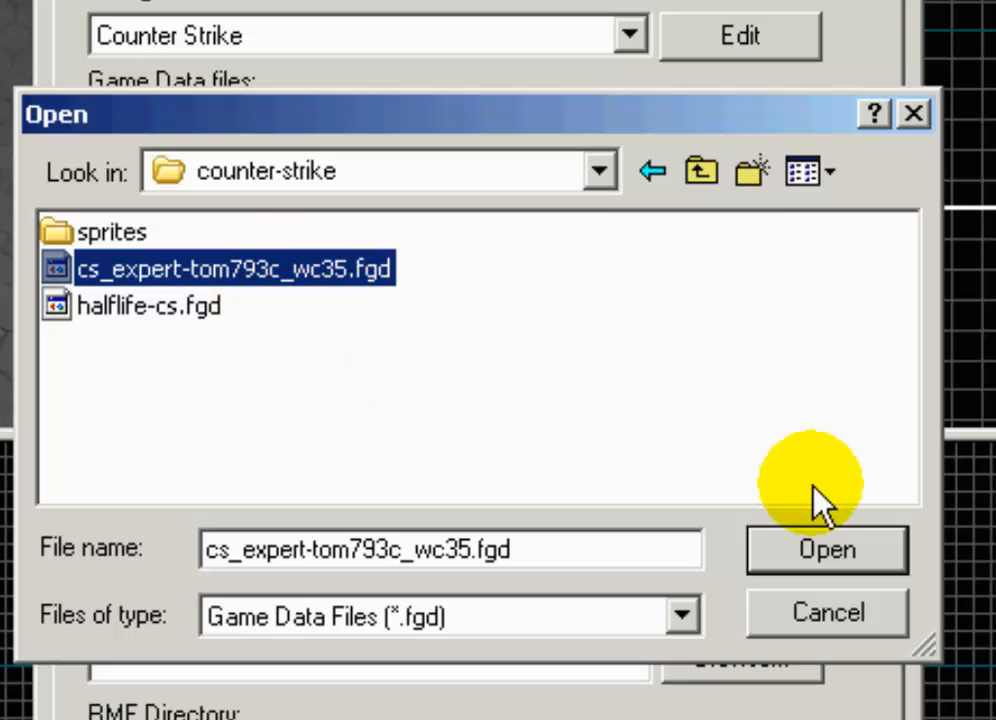
{"action": "left_click", "coordinate": [800, 626]}
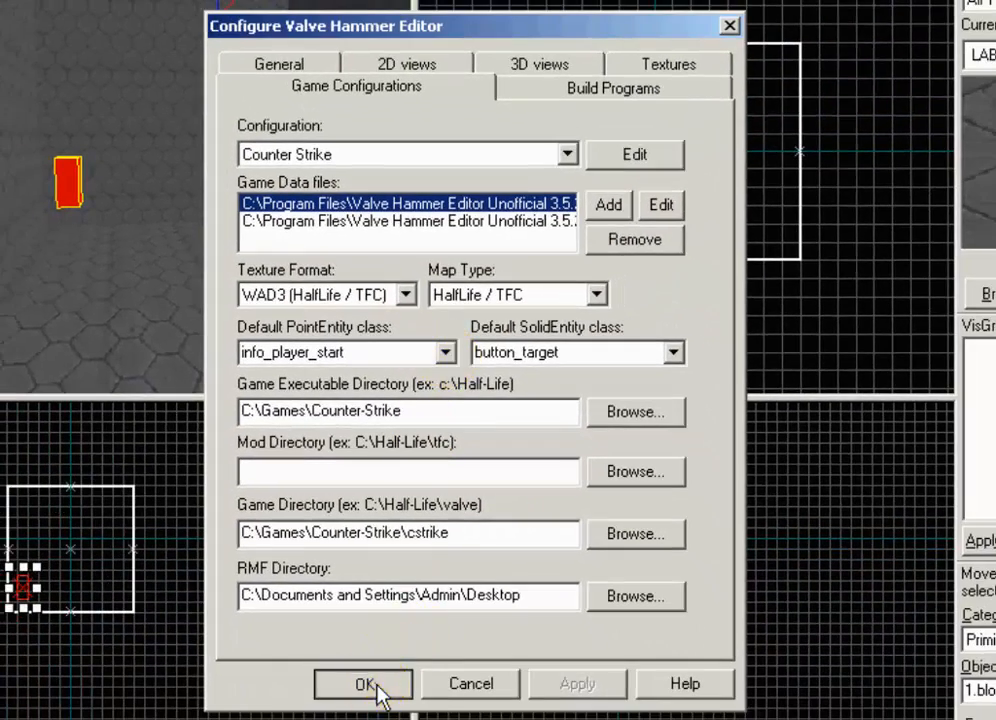
{"action": "left_click", "coordinate": [378, 690]}
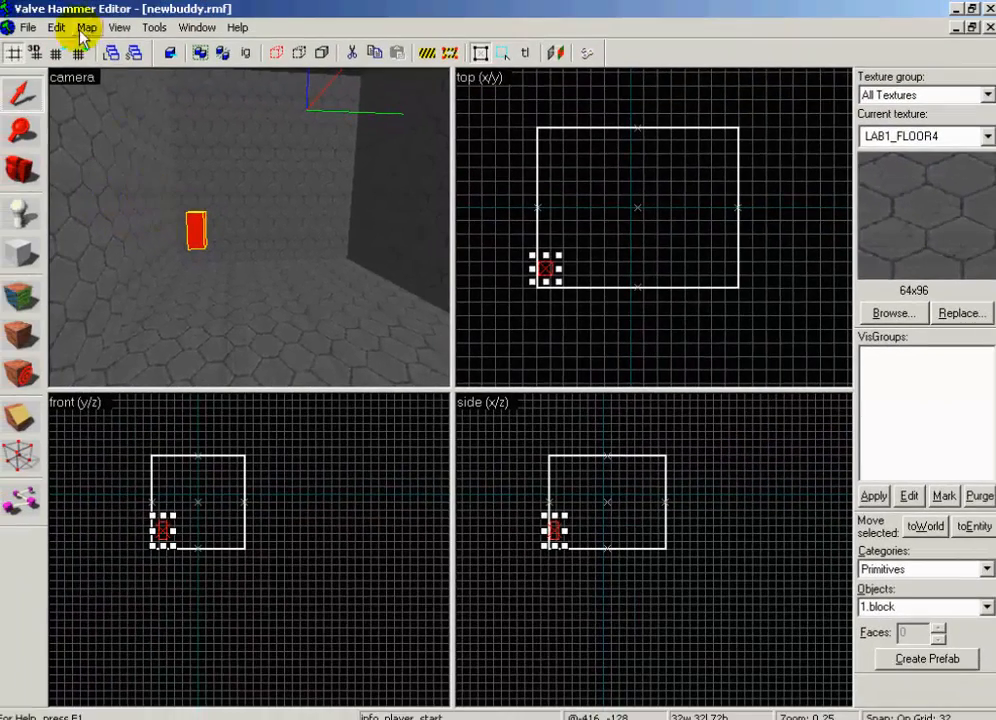
Compile newbuddy.rmf again with normal CSG, BSP, VIS and RAD, without running the game
{"action": "left_click", "coordinate": [24, 27]}
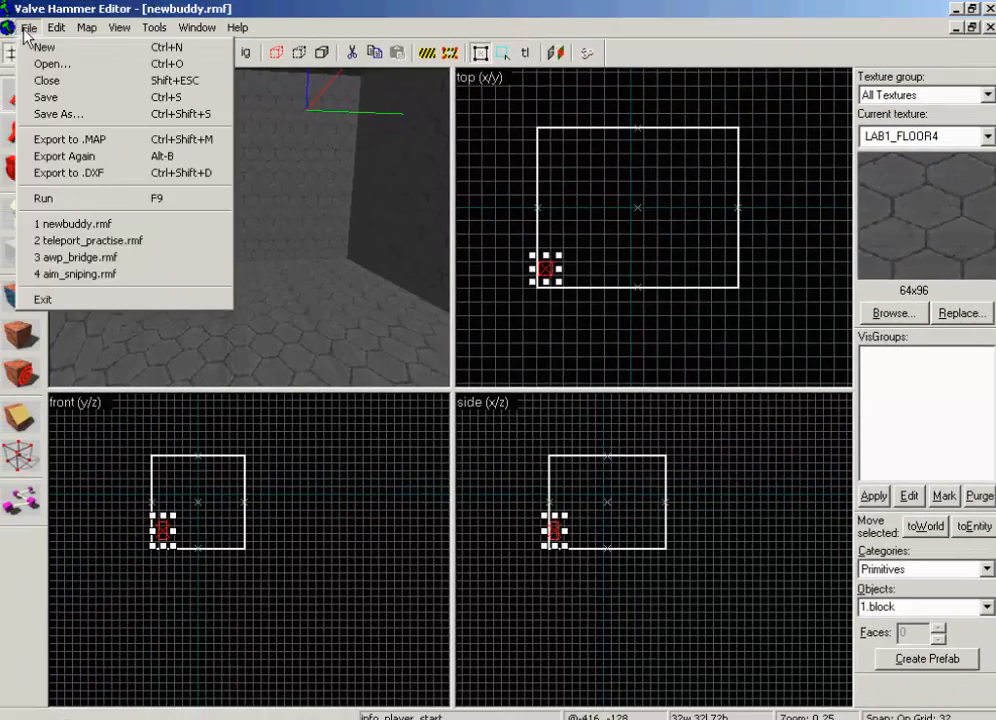
{"action": "left_click", "coordinate": [58, 195]}
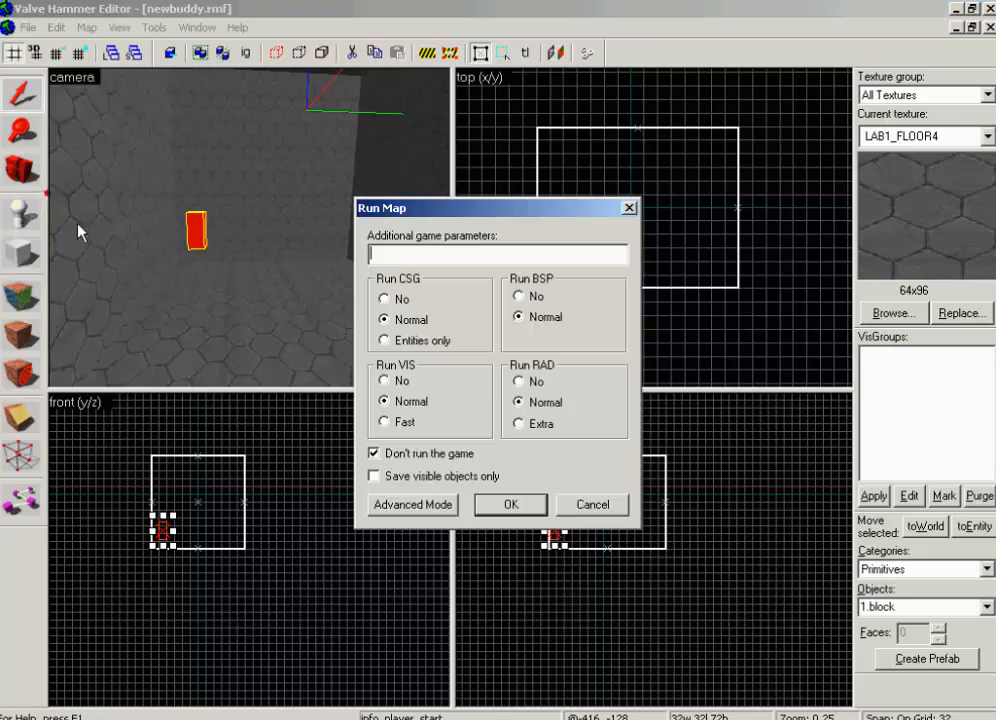
{"action": "left_click", "coordinate": [510, 504]}
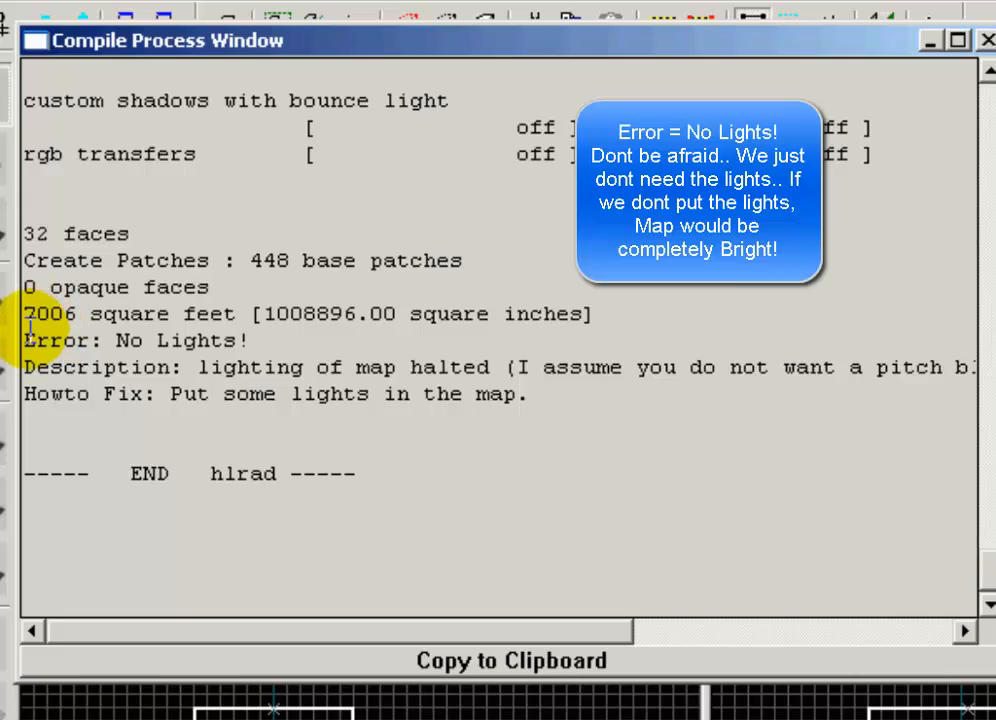
Examine the error and its description in the hlrad section of the compile log, and close the log
{"action": "left_click_drag", "start_coordinate": [29, 333], "coordinate": [268, 335]}
{"action": "left_click", "coordinate": [263, 334]}
{"action": "scroll", "coordinate": [445, 231], "scroll_direction": "up", "scroll_amount": 1}
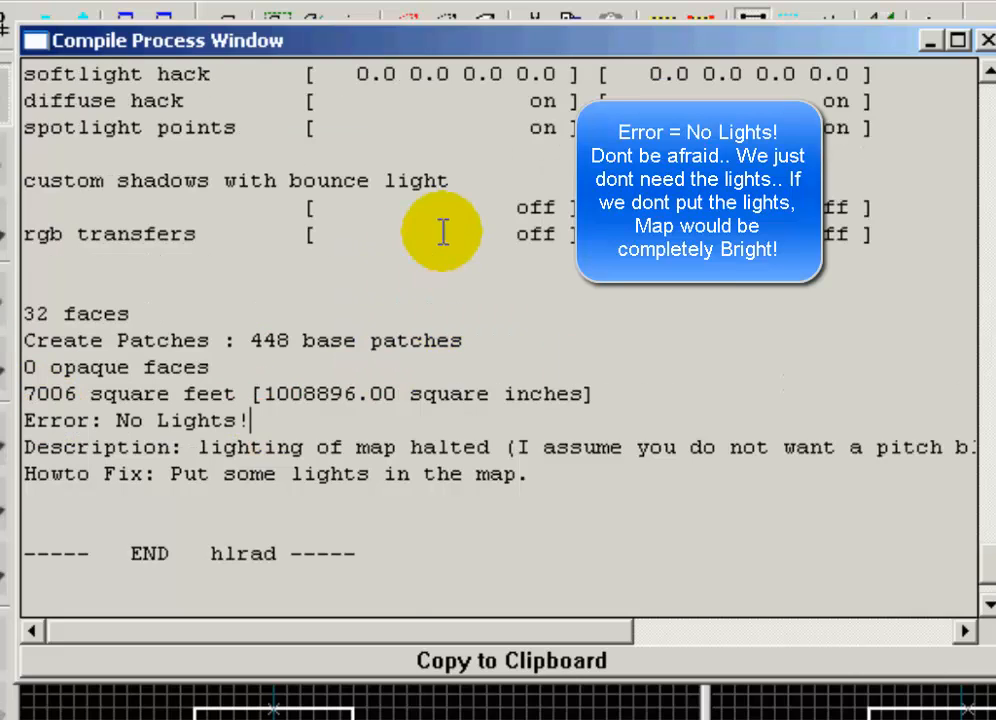
{"action": "scroll", "coordinate": [333, 422], "scroll_direction": "down", "scroll_amount": 1}
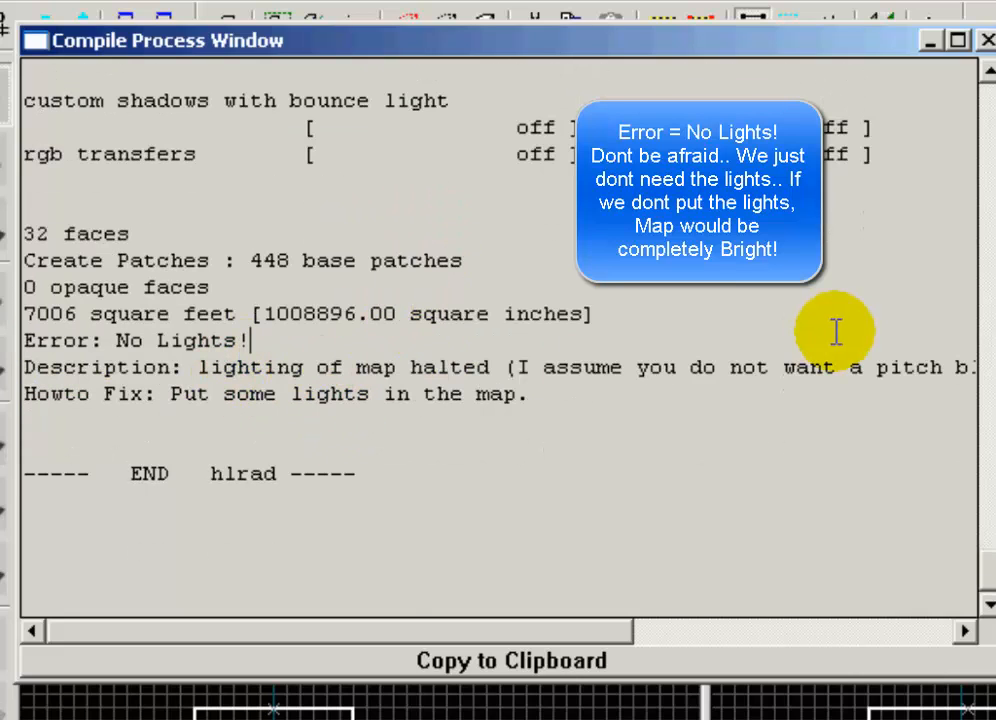
{"action": "left_click_drag", "start_coordinate": [596, 640], "coordinate": [407, 633]}
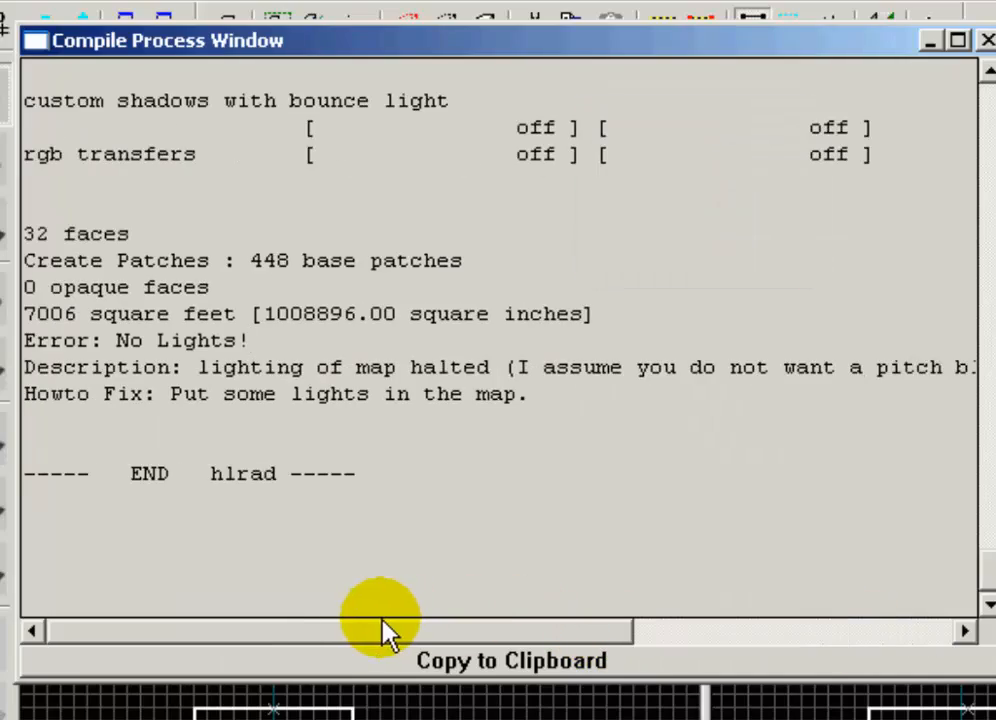
{"action": "left_click", "coordinate": [986, 40]}
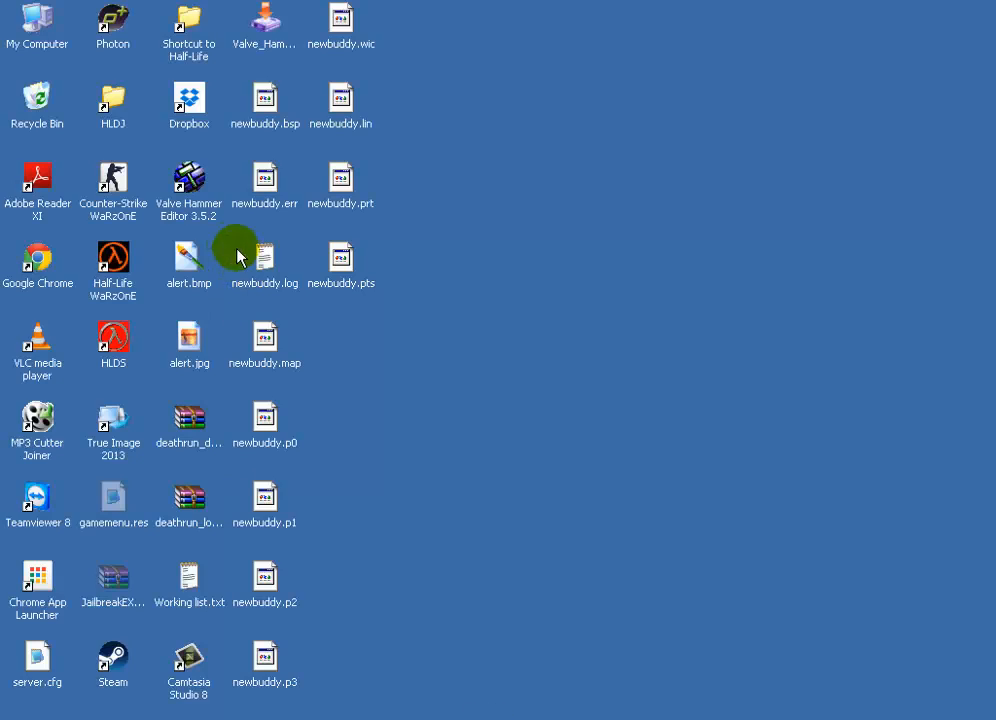
Copy the compiled newbuddy.bsp file from among the build files on the desktop
{"action": "left_click_drag", "start_coordinate": [419, 707], "coordinate": [232, 110]}
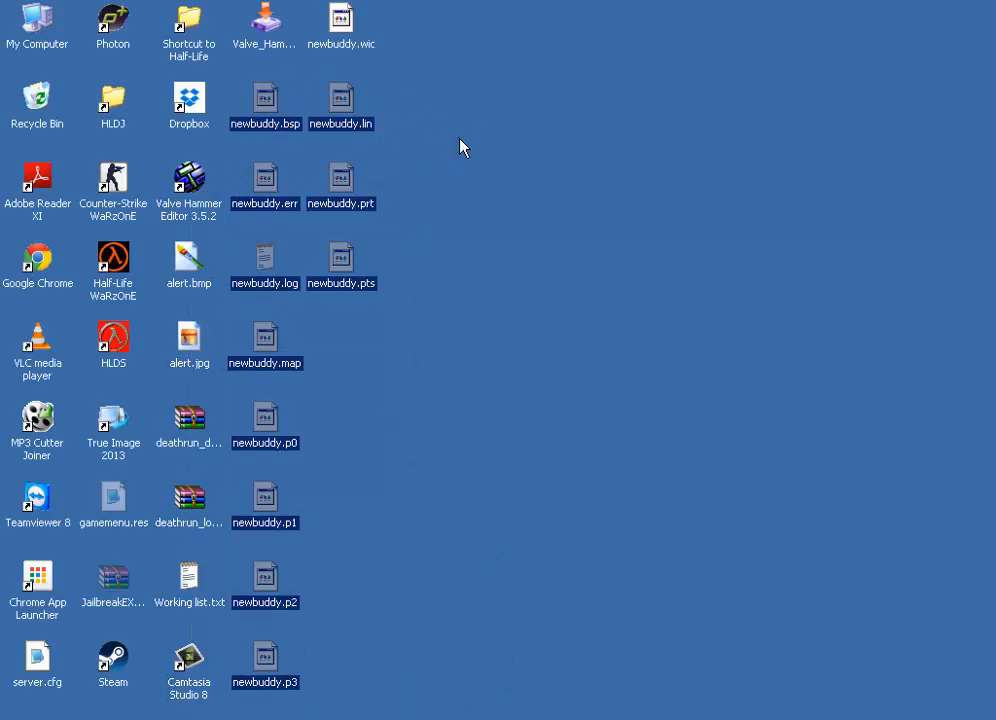
{"action": "left_click", "coordinate": [264, 102]}
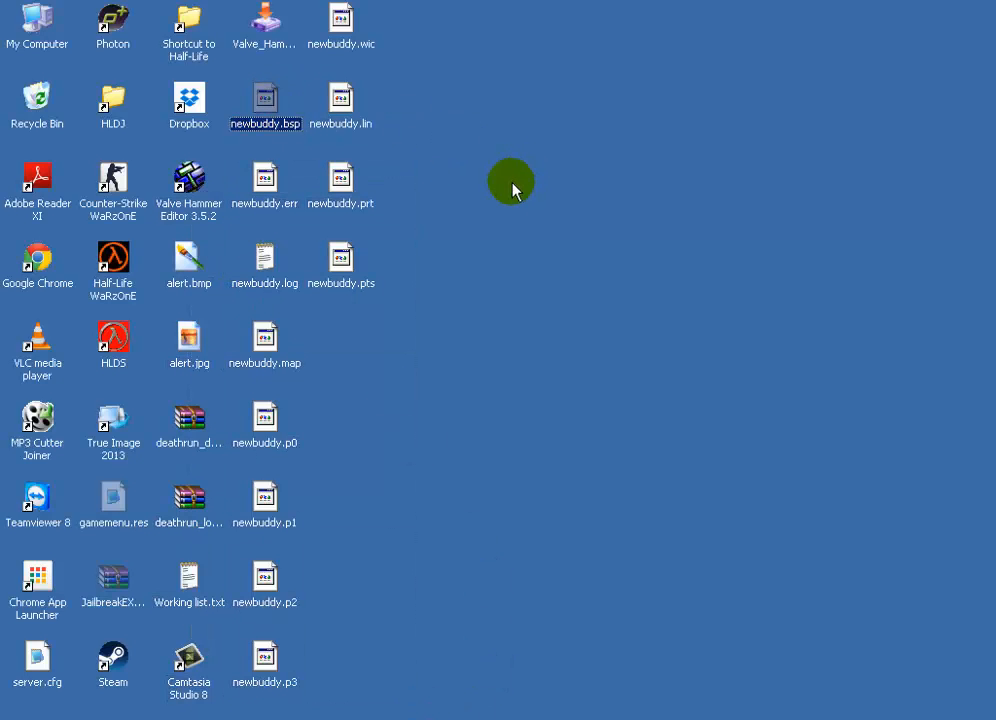
{"action": "left_click", "coordinate": [512, 190]}
Paste the copied map file into the maps folder of C:\Games\Counter-Strike\cstrike and minimize the folder window
{"action": "key", "text": "super"}
{"action": "left_click", "coordinate": [285, 444]}
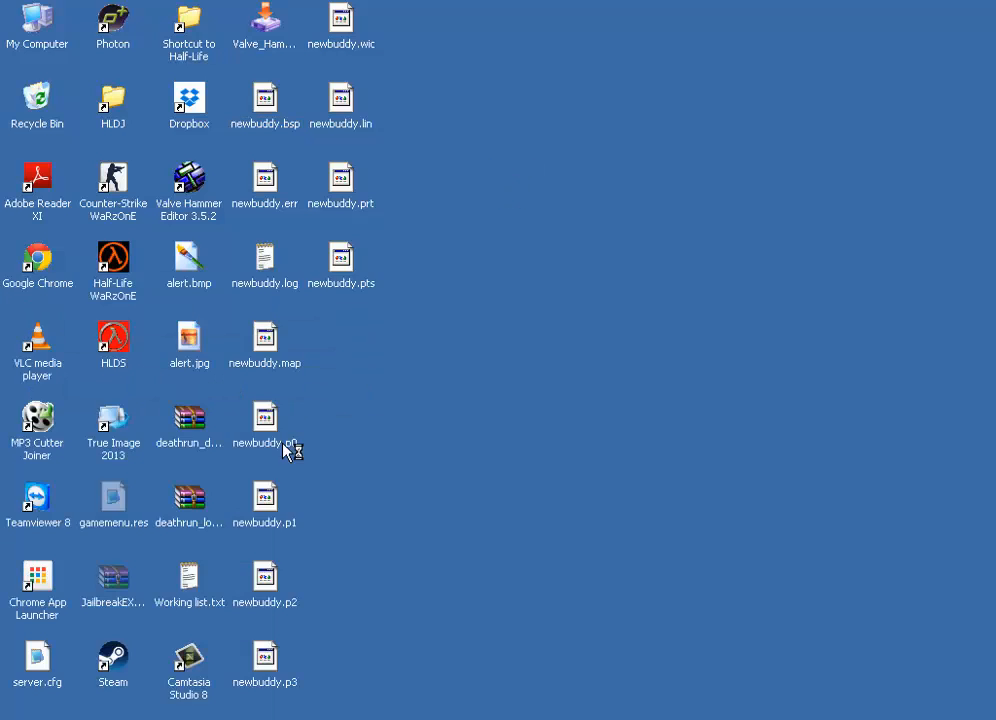
{"action": "double_click", "coordinate": [315, 245]}
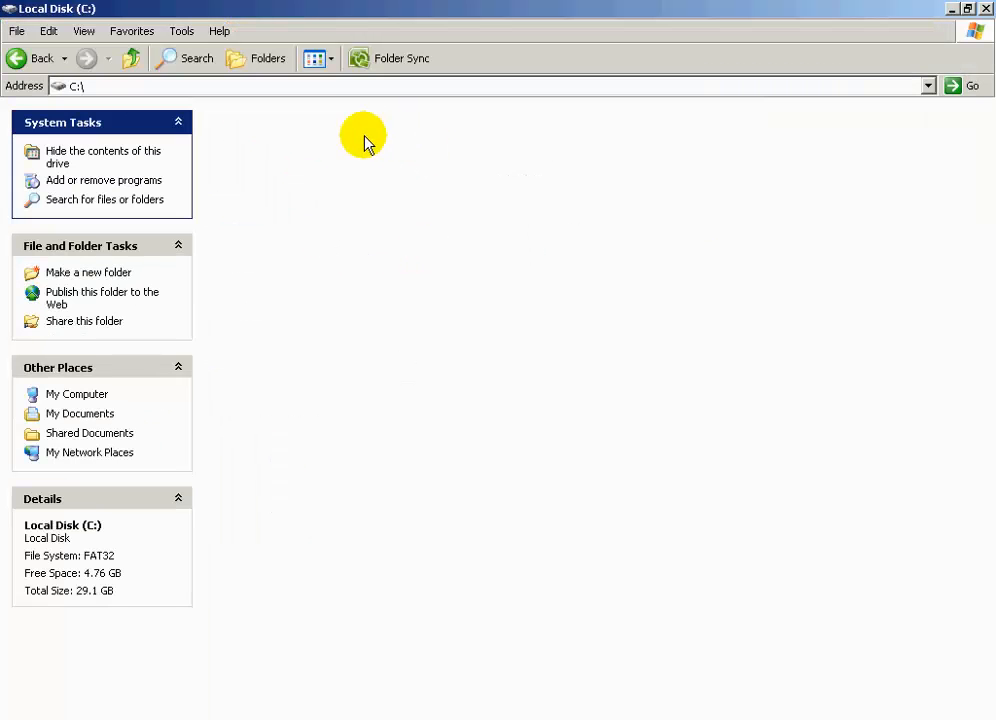
{"action": "double_click", "coordinate": [451, 130]}
{"action": "double_click", "coordinate": [240, 144]}
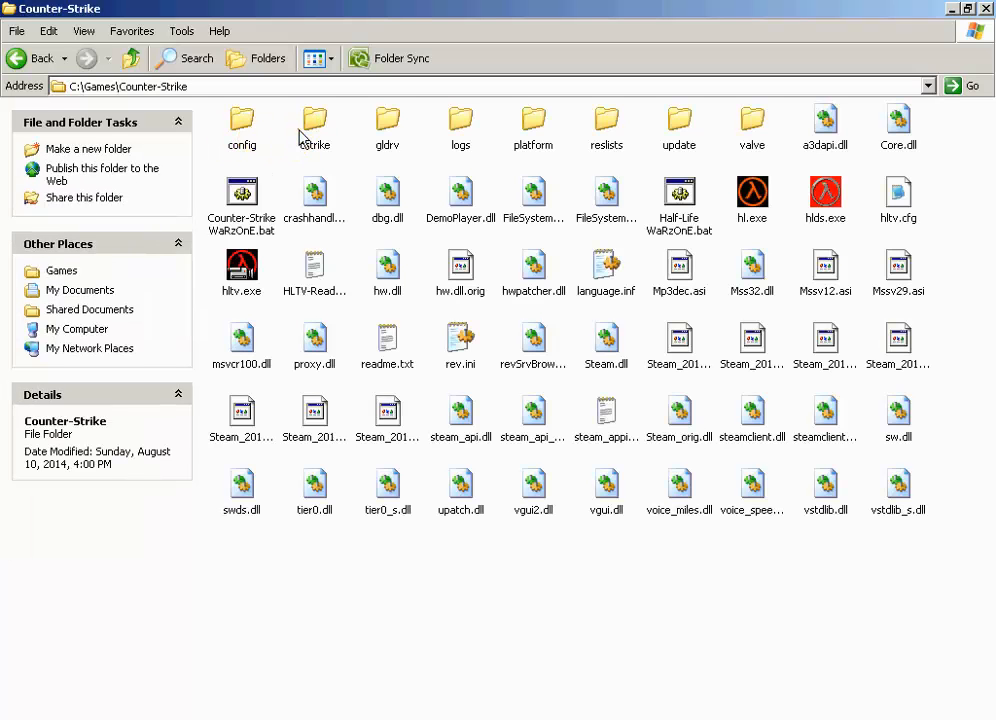
{"action": "double_click", "coordinate": [304, 138]}
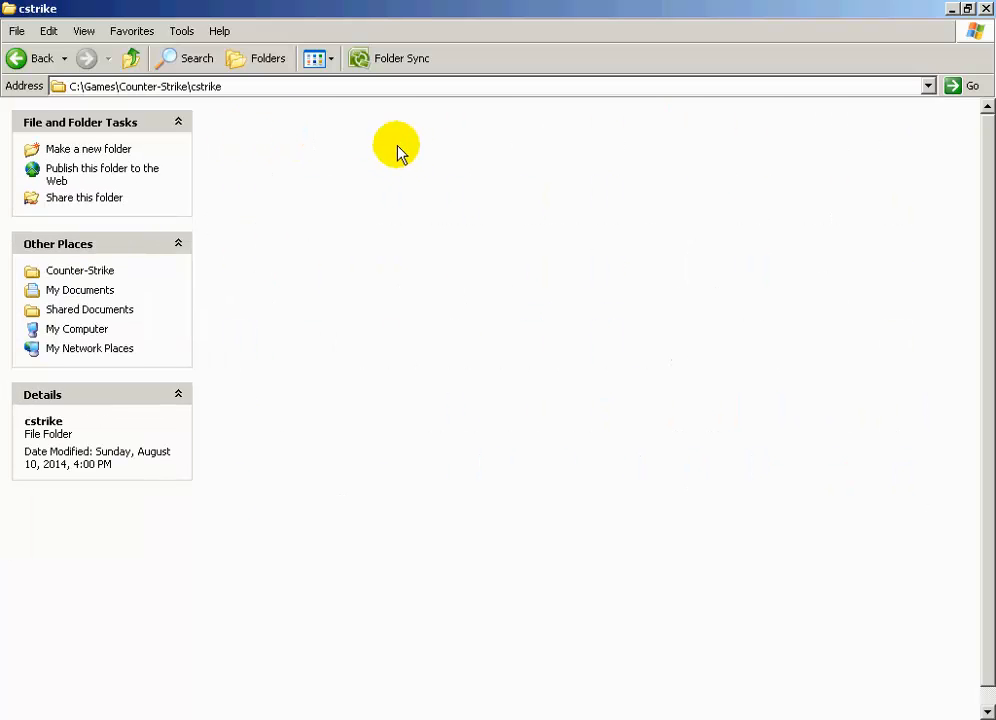
{"action": "right_click", "coordinate": [247, 189]}
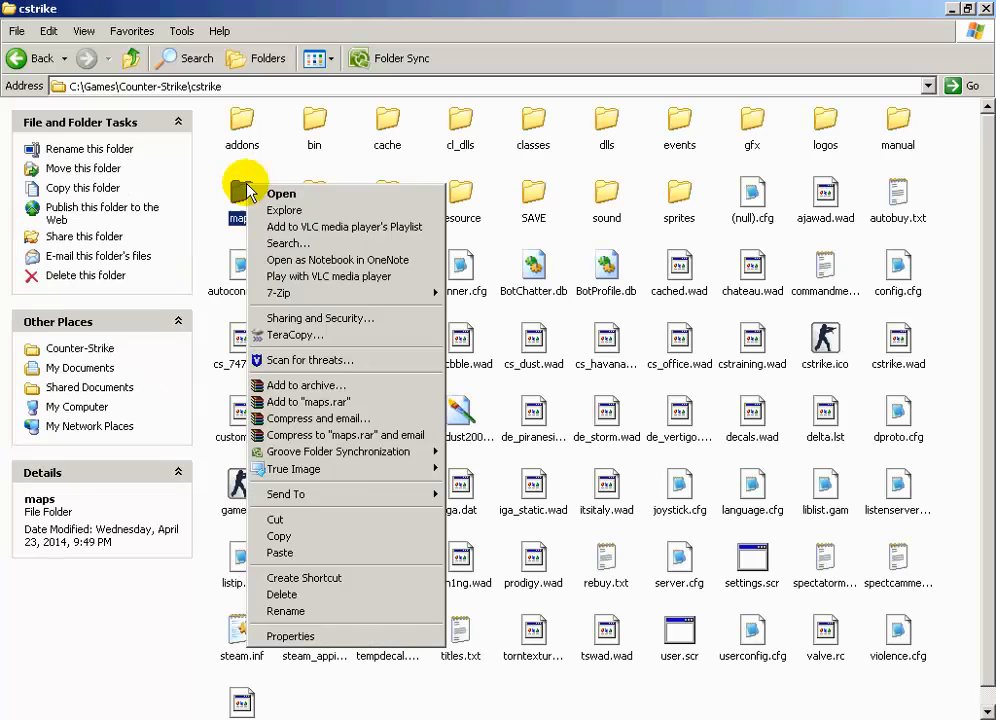
{"action": "left_click", "coordinate": [343, 553]}
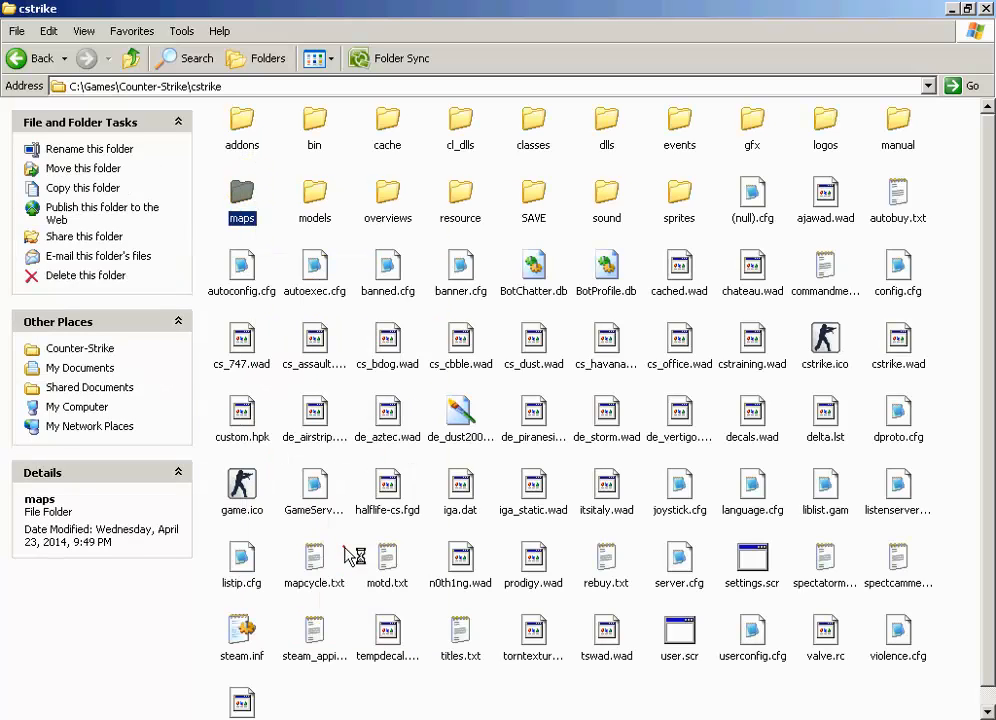
{"action": "left_click", "coordinate": [952, 12]}
Launch Counter-Strike and start a new game server on the newbuddy map
{"action": "key", "text": "super"}
{"action": "left_click", "coordinate": [129, 433]}
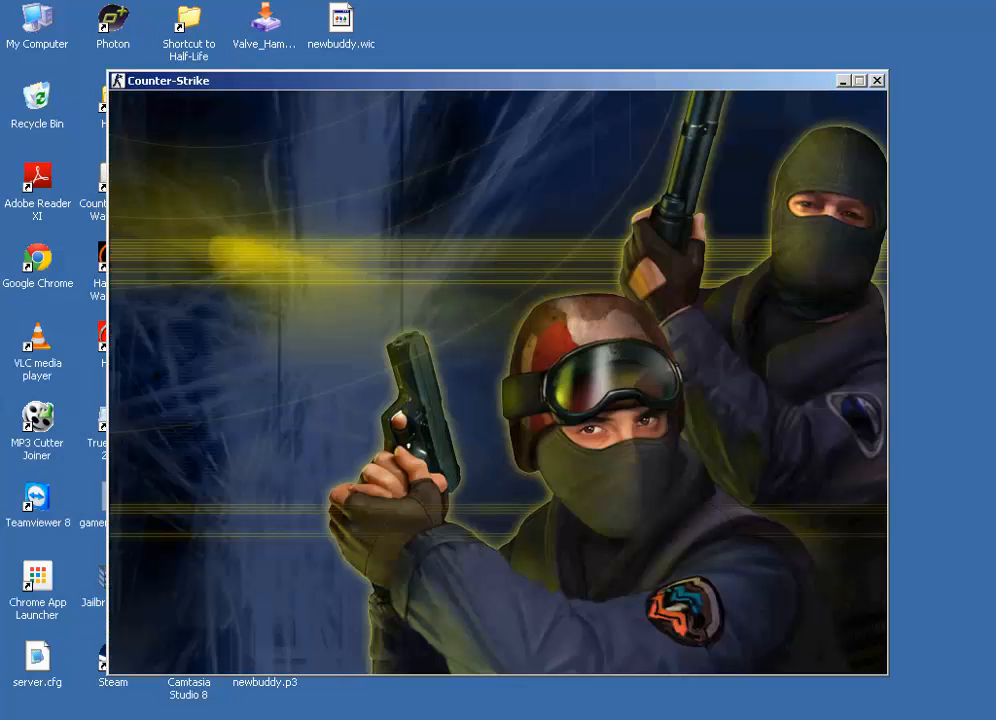
{"action": "left_click", "coordinate": [183, 517]}
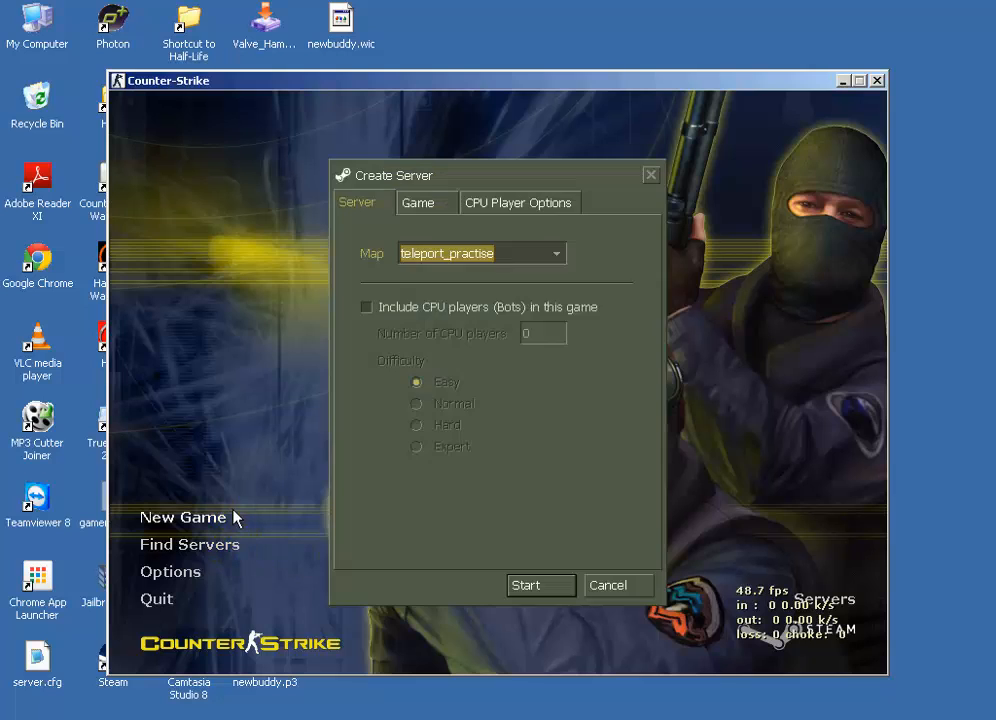
{"action": "left_click", "coordinate": [554, 253]}
{"action": "left_click", "coordinate": [538, 515]}
{"action": "left_click", "coordinate": [536, 587]}
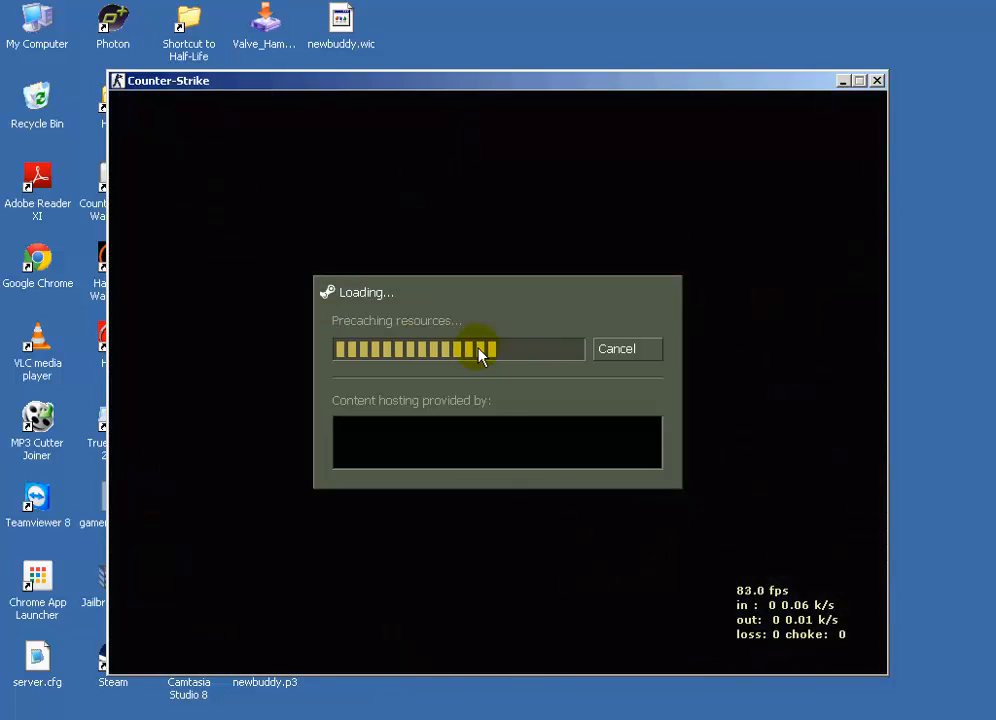
Join the Counter-Terrorist team and walk around the room to inspect the map in-game, spraying a logo on the floor
{"action": "key", "text": "2"}
{"action": "key", "text": "2"}
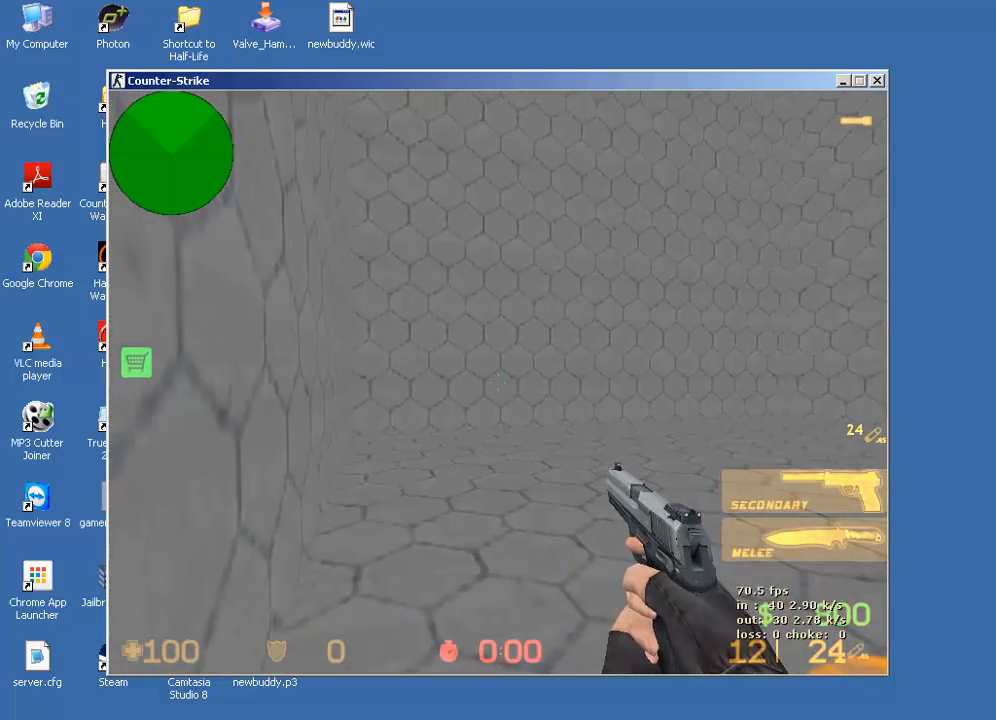
{"action": "key", "text": "3"}
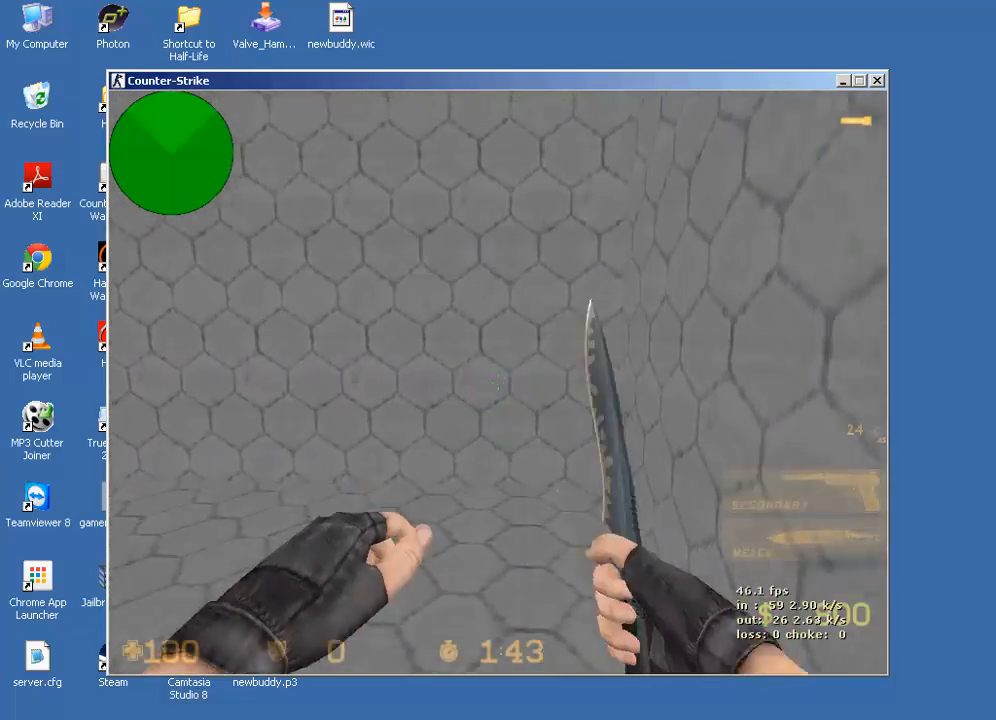
{"action": "key", "text": "t"}
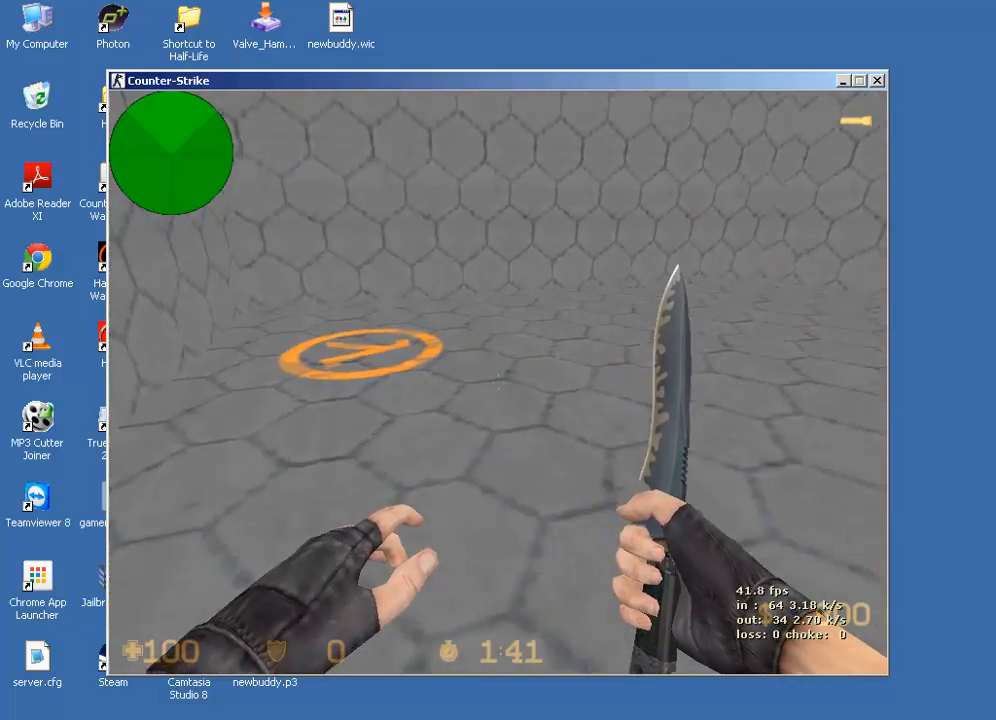
{"action": "key", "text": "w"}
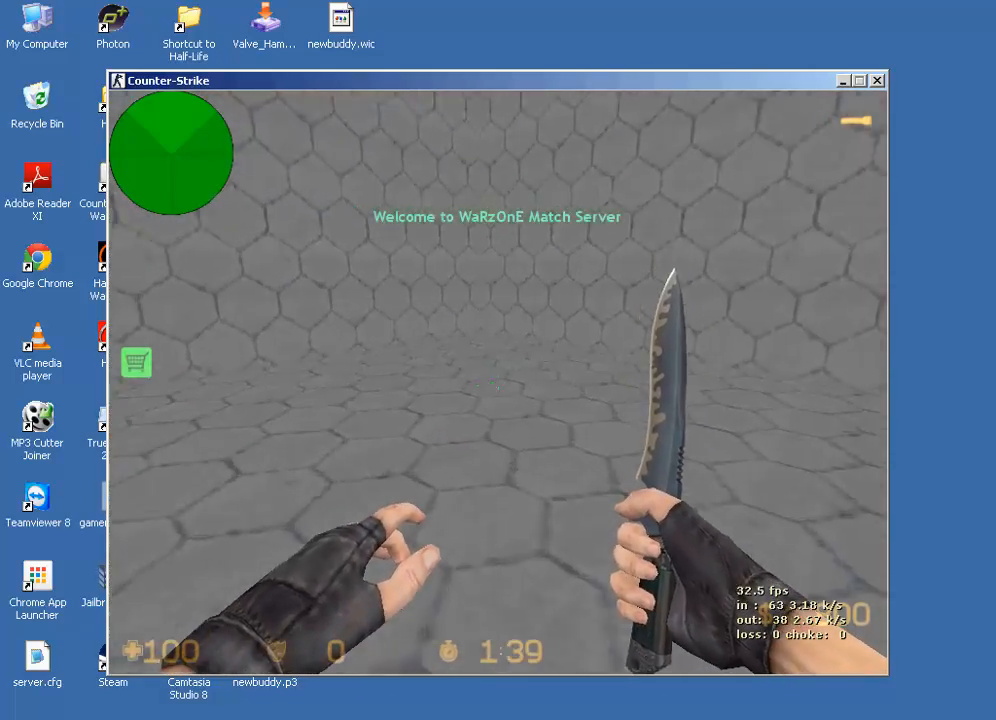
{"action": "key", "text": "w"}
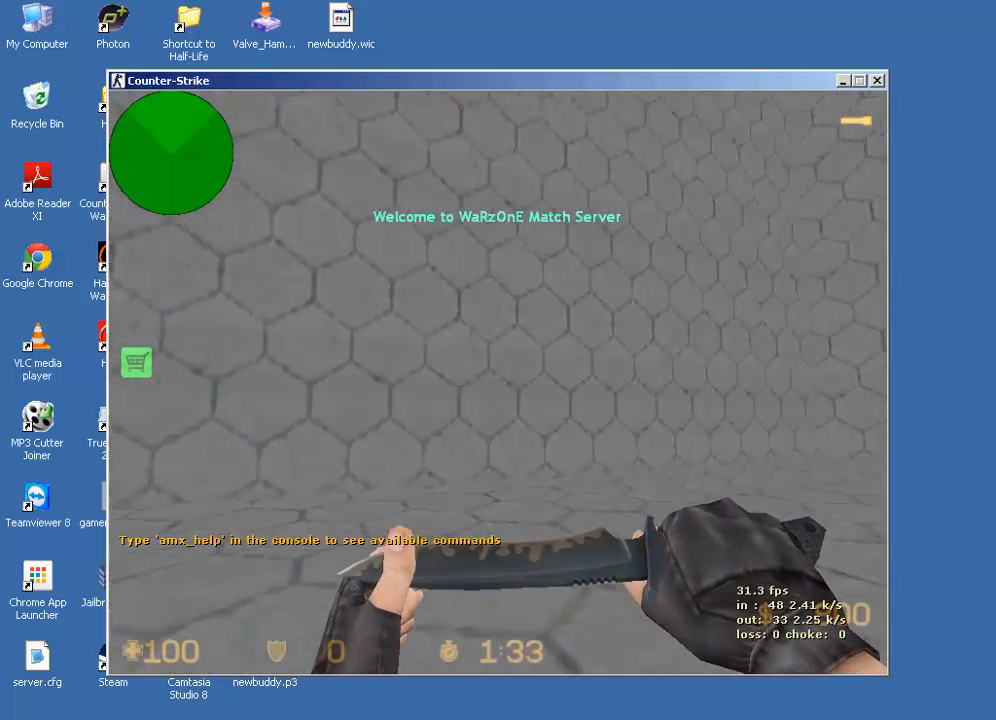
{"action": "key", "text": "q"}
{"action": "key", "text": "q"}
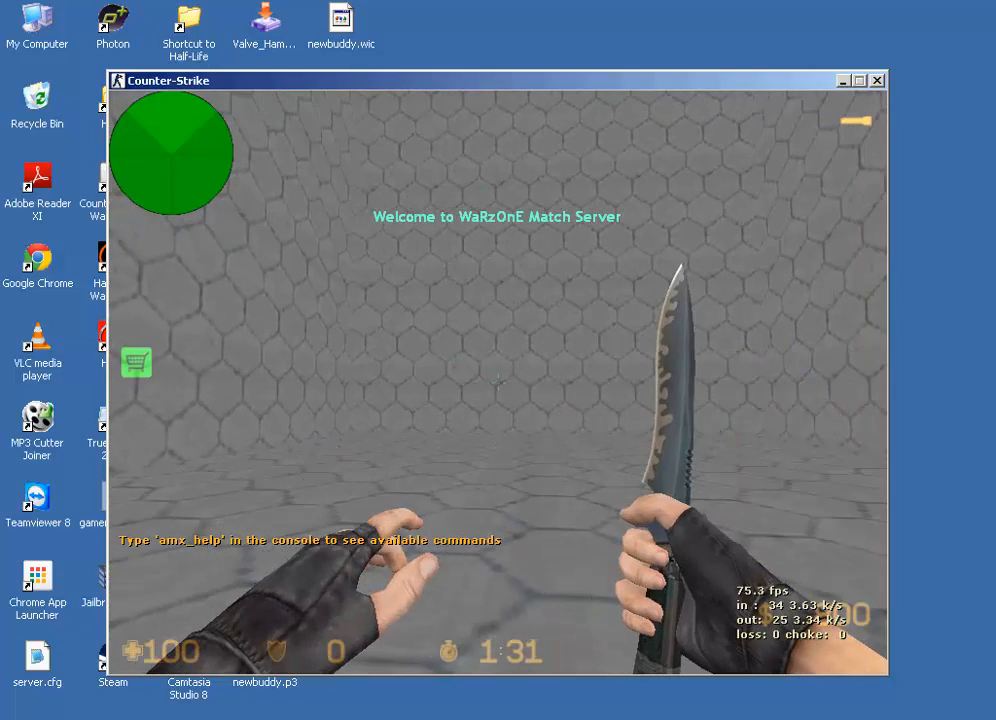
Disconnect from the game server, quit Counter-Strike and return to Valve Hammer Editor
{"action": "key", "text": "Escape"}
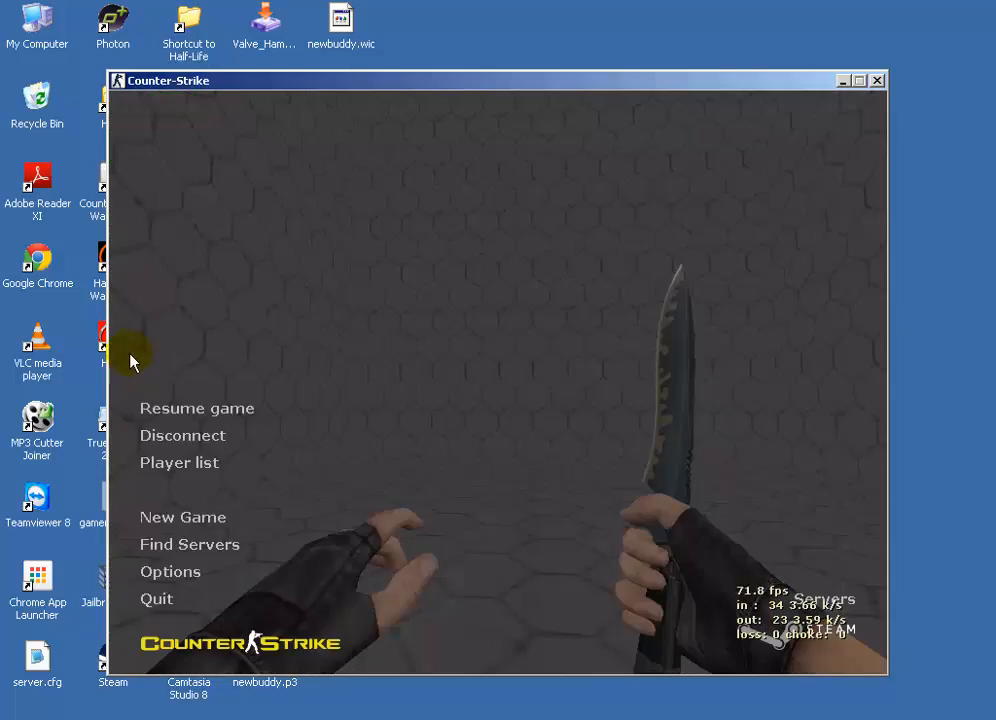
{"action": "key", "text": "Escape"}
{"action": "key", "text": "Escape"}
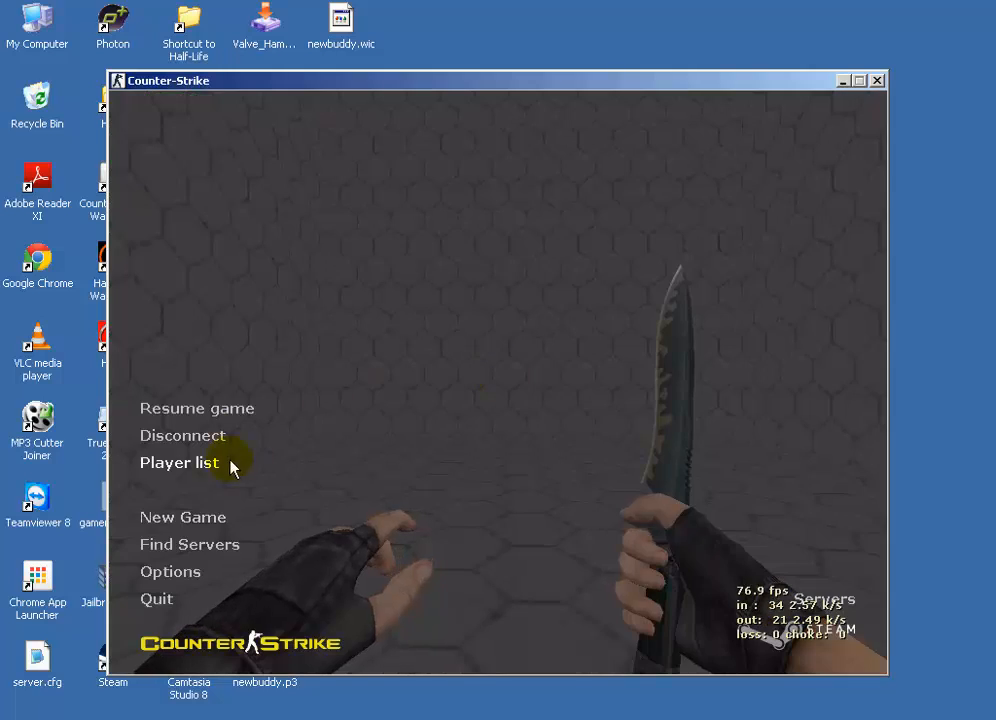
{"action": "left_click", "coordinate": [210, 437]}
{"action": "left_click", "coordinate": [157, 598]}
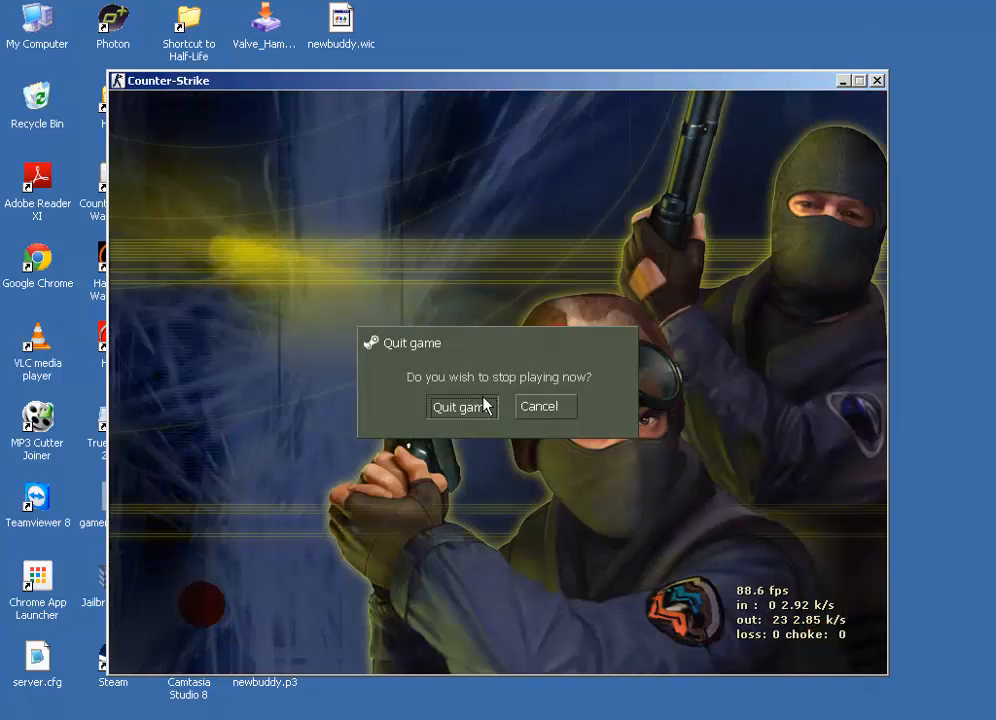
{"action": "left_click", "coordinate": [485, 406]}
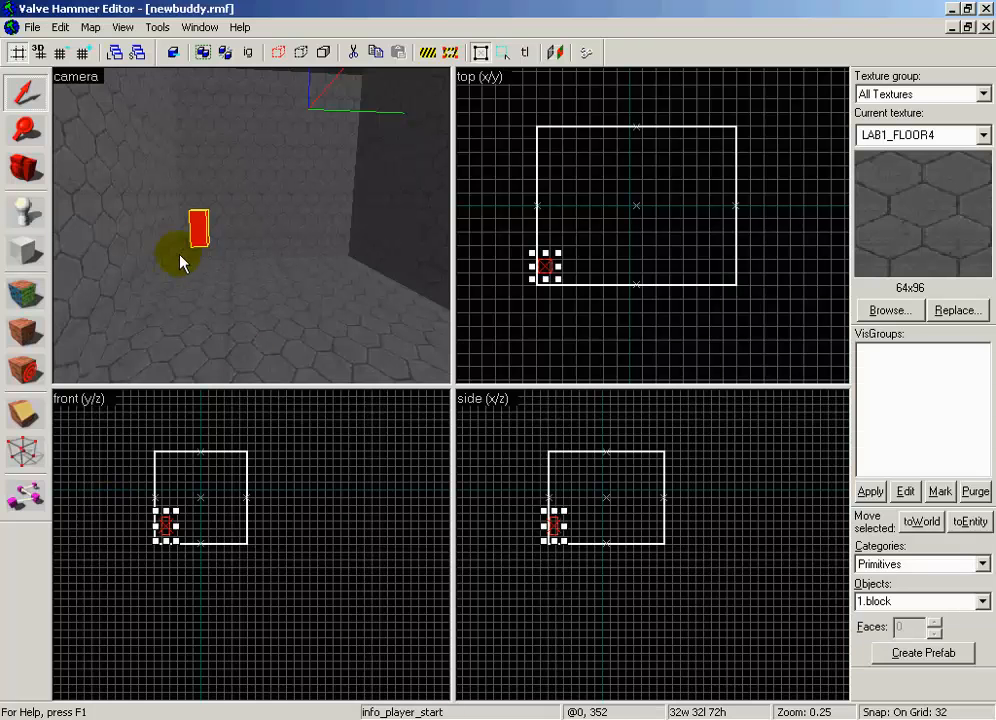
Create a floor-standing block 32 wide, 96 long and 192 high inside the room, a short distance from the player start
{"action": "left_click", "coordinate": [33, 185]}
{"action": "left_click_drag", "start_coordinate": [252, 226], "coordinate": [252, 226]}
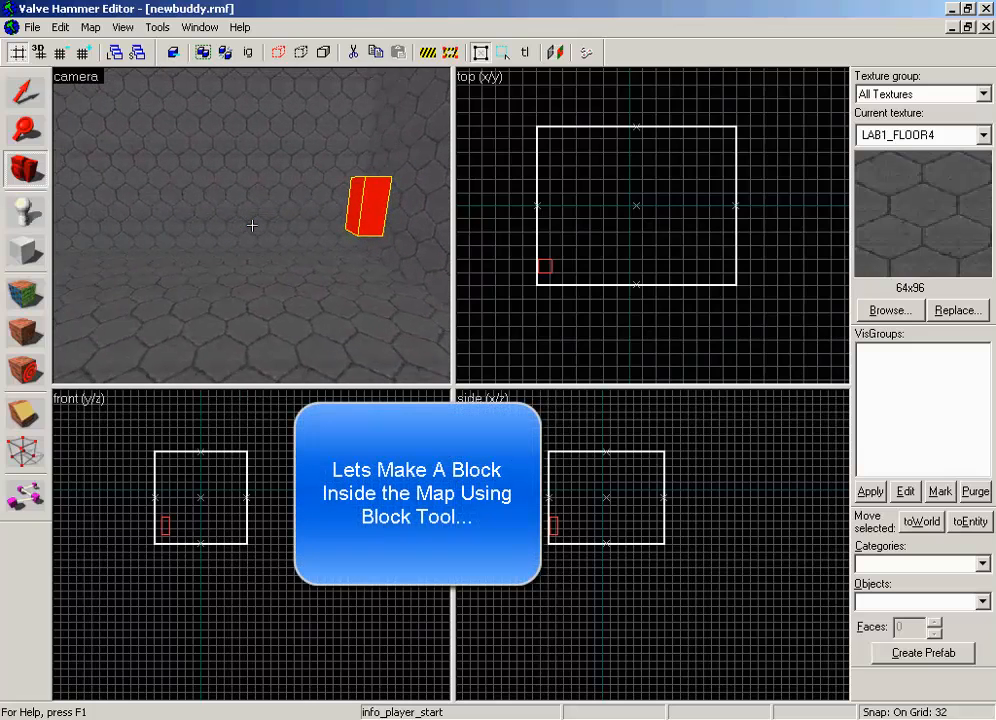
{"action": "left_click", "coordinate": [40, 241]}
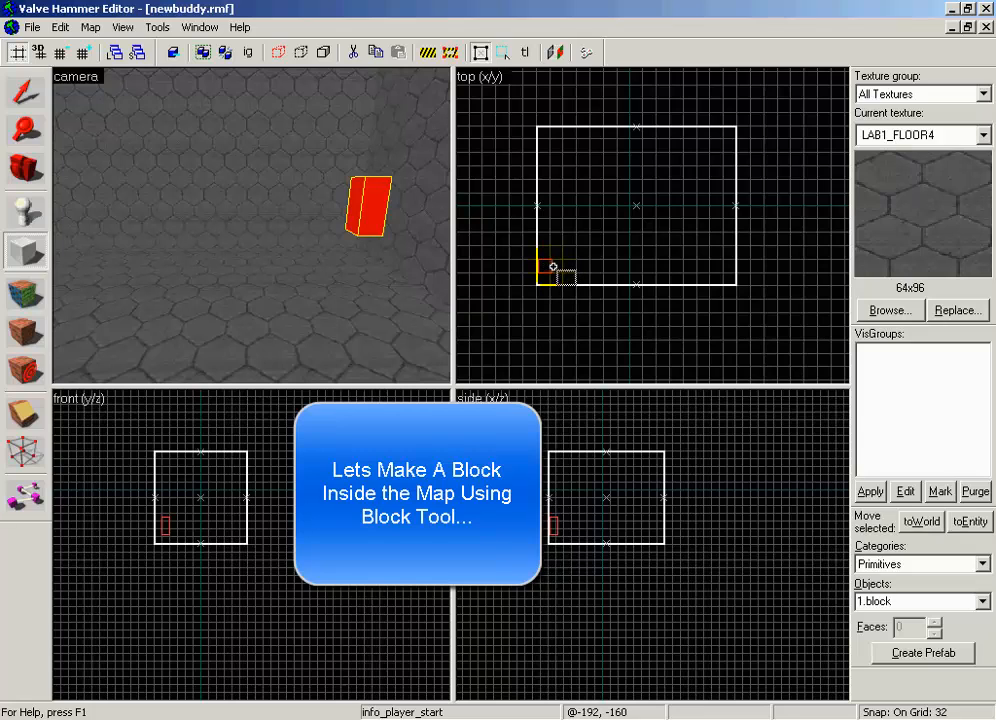
{"action": "left_click_drag", "start_coordinate": [562, 283], "coordinate": [578, 245]}
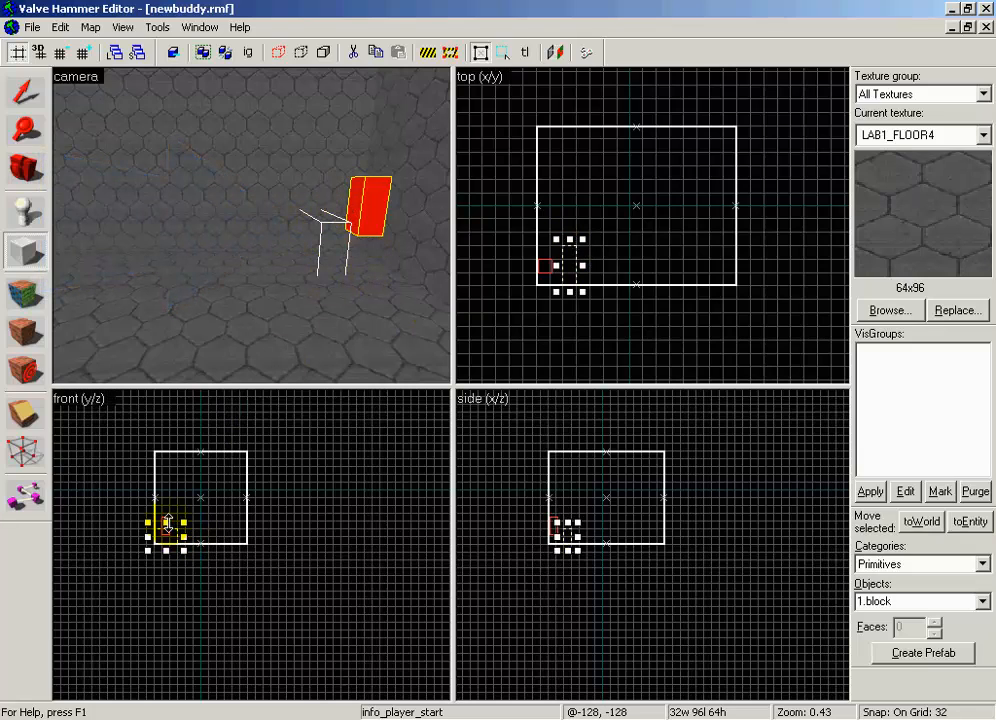
{"action": "left_click_drag", "start_coordinate": [167, 524], "coordinate": [167, 492]}
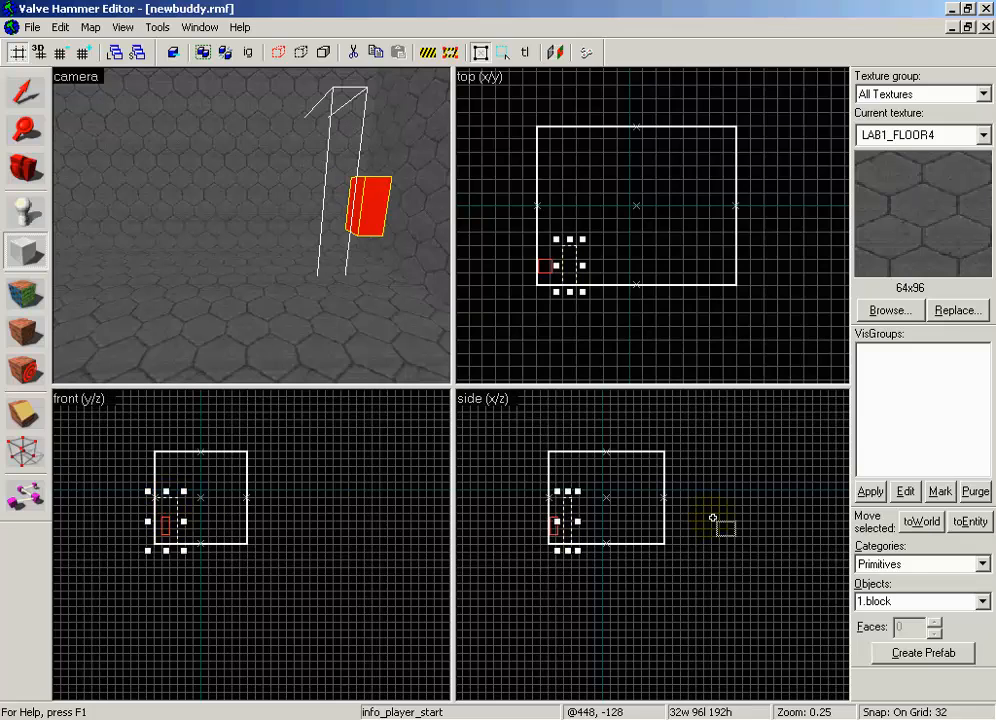
{"action": "mouse_move", "coordinate": [567, 524]}
{"action": "left_mouse_down"}
{"action": "mouse_move", "coordinate": [579, 523]}
{"action": "mouse_move", "coordinate": [580, 543]}
{"action": "left_mouse_up"}
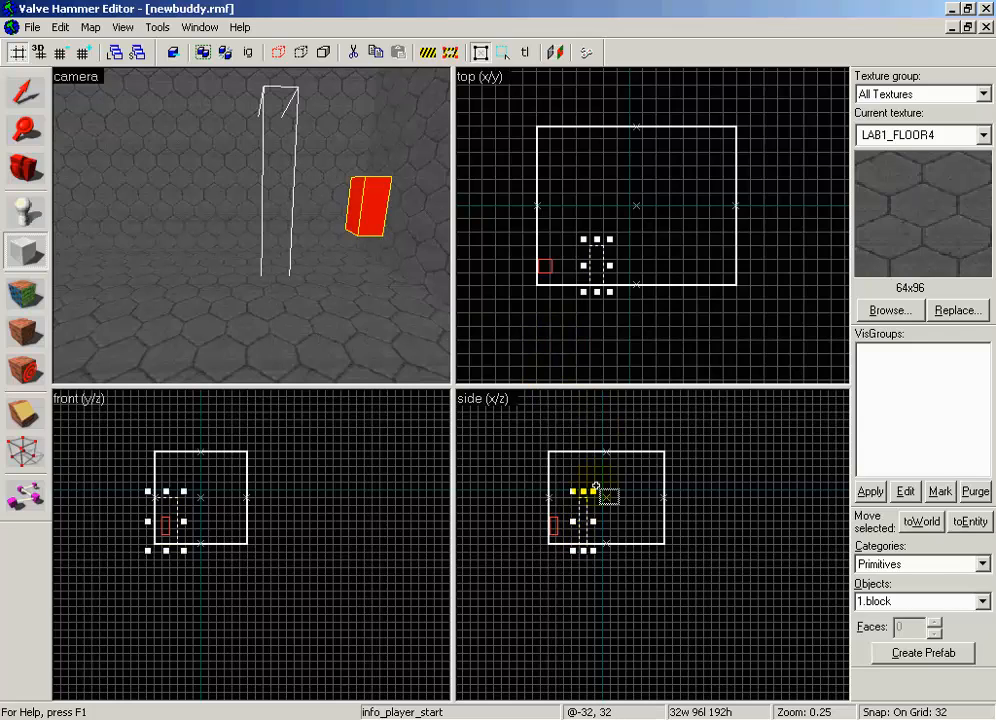
{"action": "key", "text": "Return"}
Apply the -0BABFL texture to all faces of the new block and fit it to the faces
{"action": "left_click", "coordinate": [24, 98]}
{"action": "left_click", "coordinate": [280, 197]}
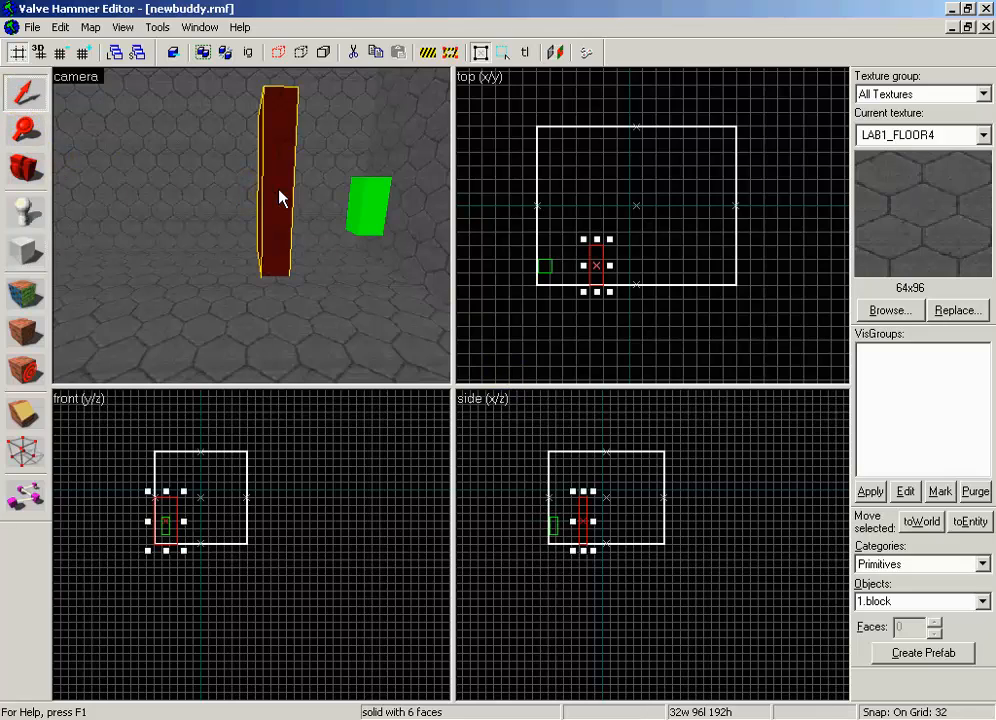
{"action": "left_click", "coordinate": [22, 296]}
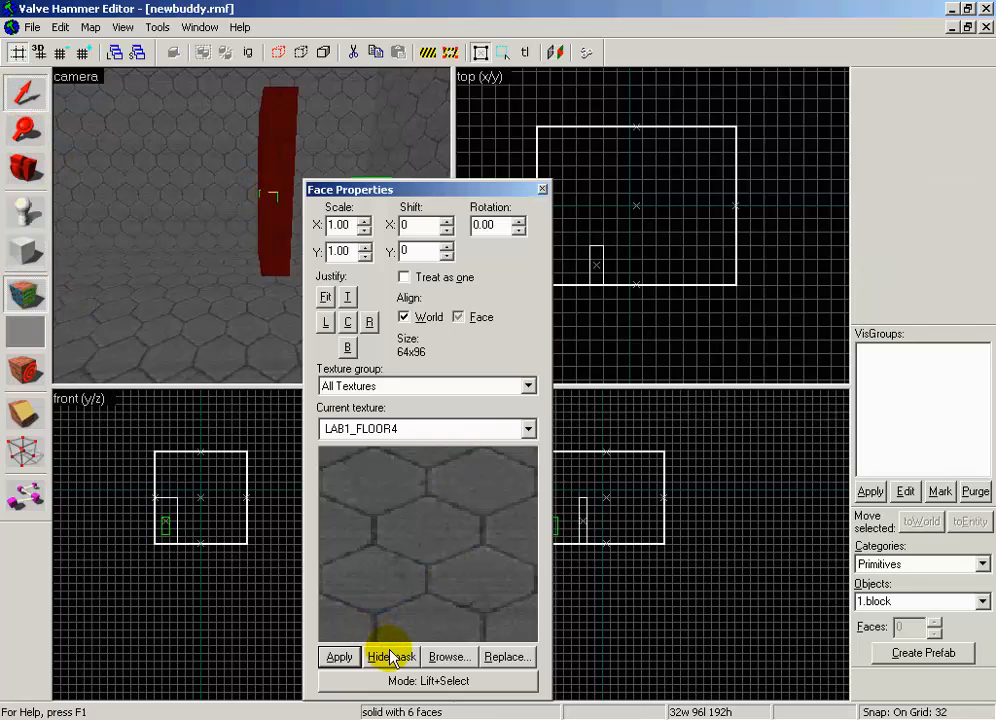
{"action": "left_click", "coordinate": [449, 656]}
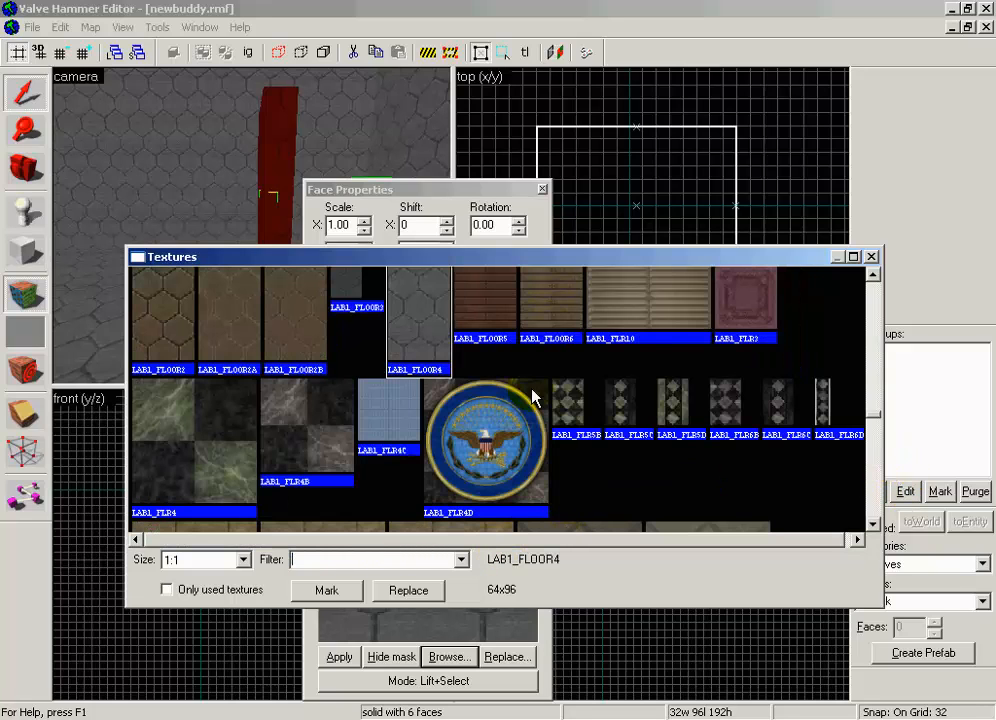
{"action": "left_click_drag", "start_coordinate": [870, 425], "coordinate": [874, 260]}
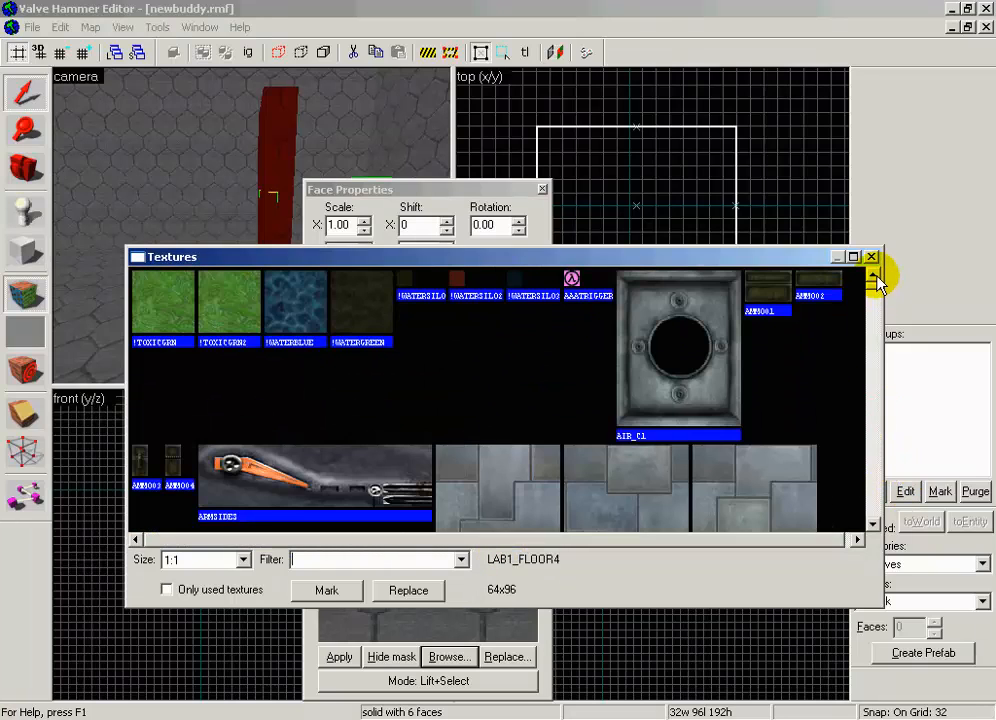
{"action": "left_click", "coordinate": [512, 493]}
{"action": "double_click", "coordinate": [512, 493]}
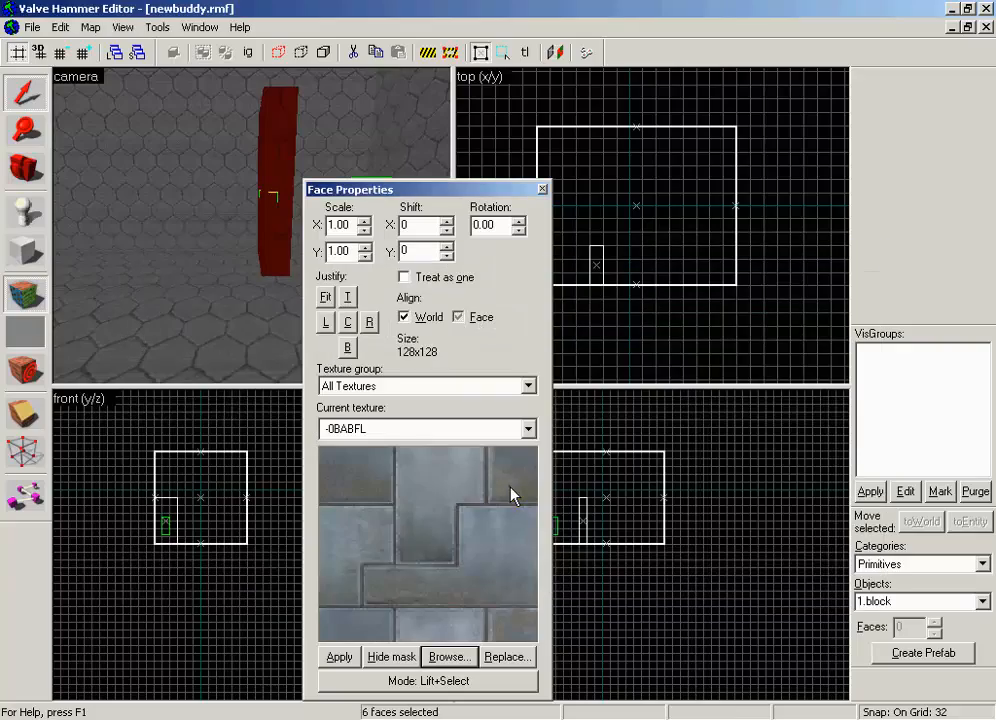
{"action": "left_click", "coordinate": [339, 656]}
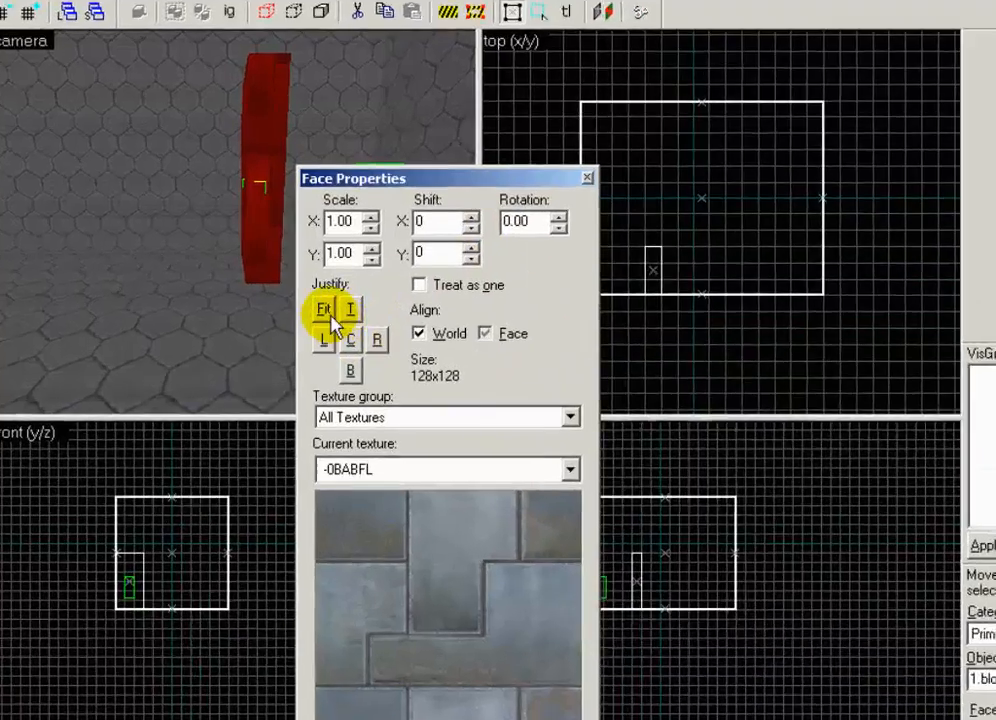
{"action": "left_click", "coordinate": [325, 297]}
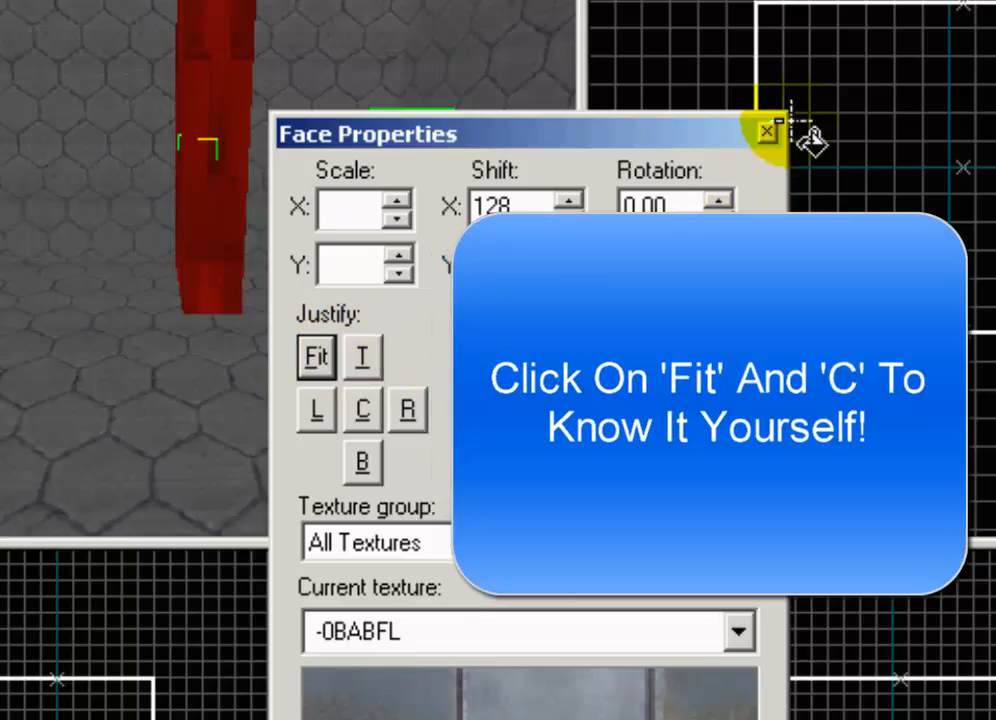
{"action": "left_click", "coordinate": [767, 132]}
Examine the textured block from several distances and angles in the 3D camera view
{"action": "key", "text": "z"}
{"action": "key", "text": "a"}
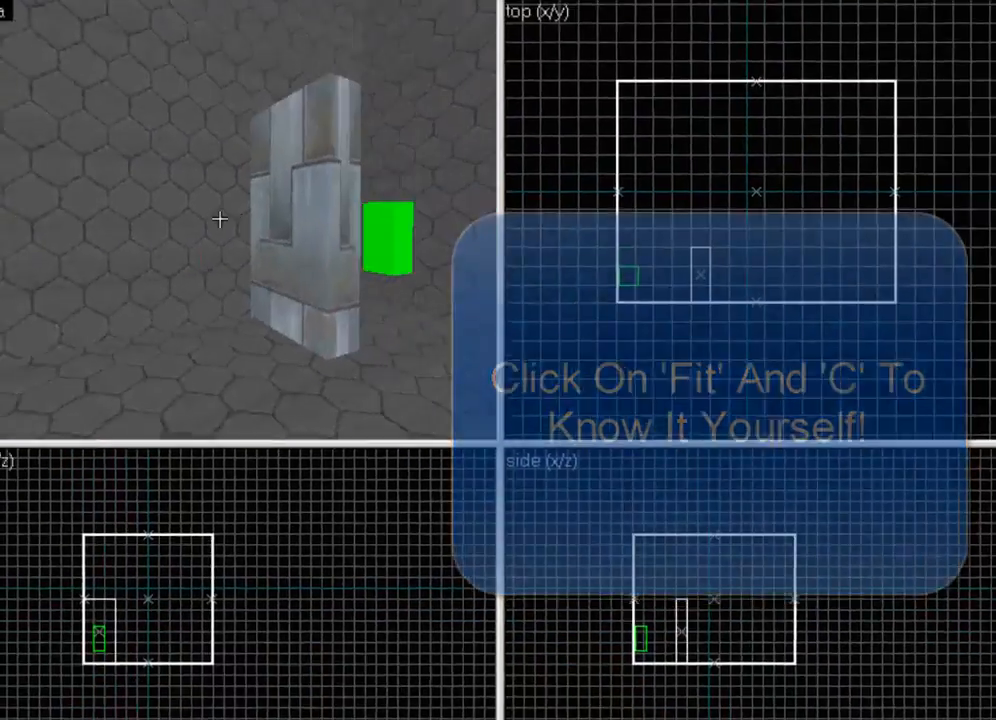
{"action": "key", "text": "w"}
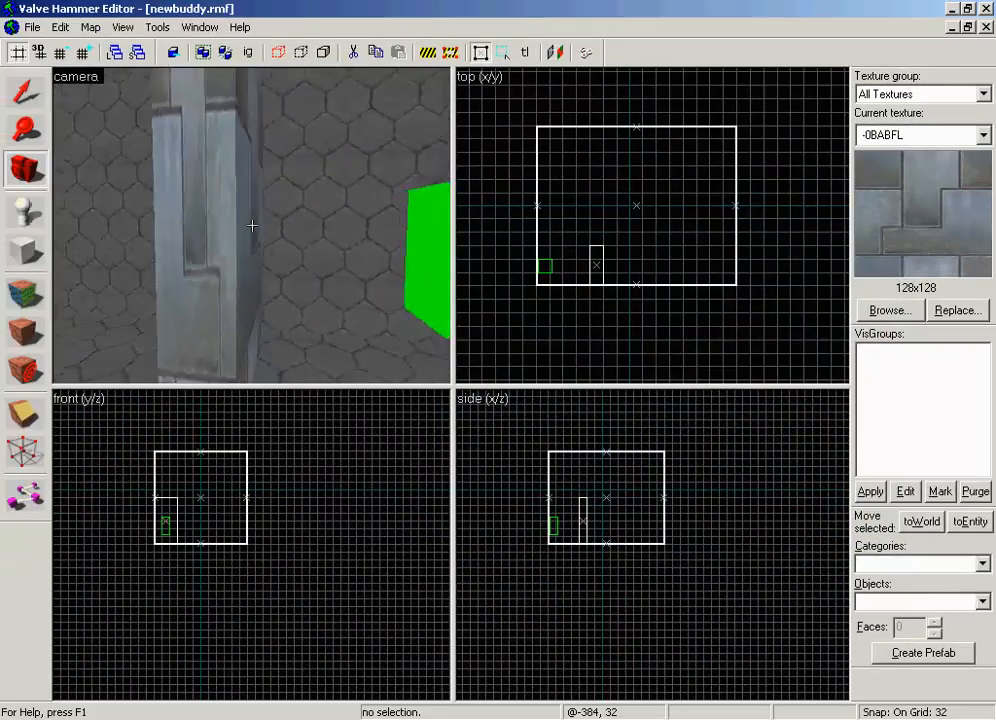
{"action": "key", "text": "w"}
{"action": "key", "text": "s"}
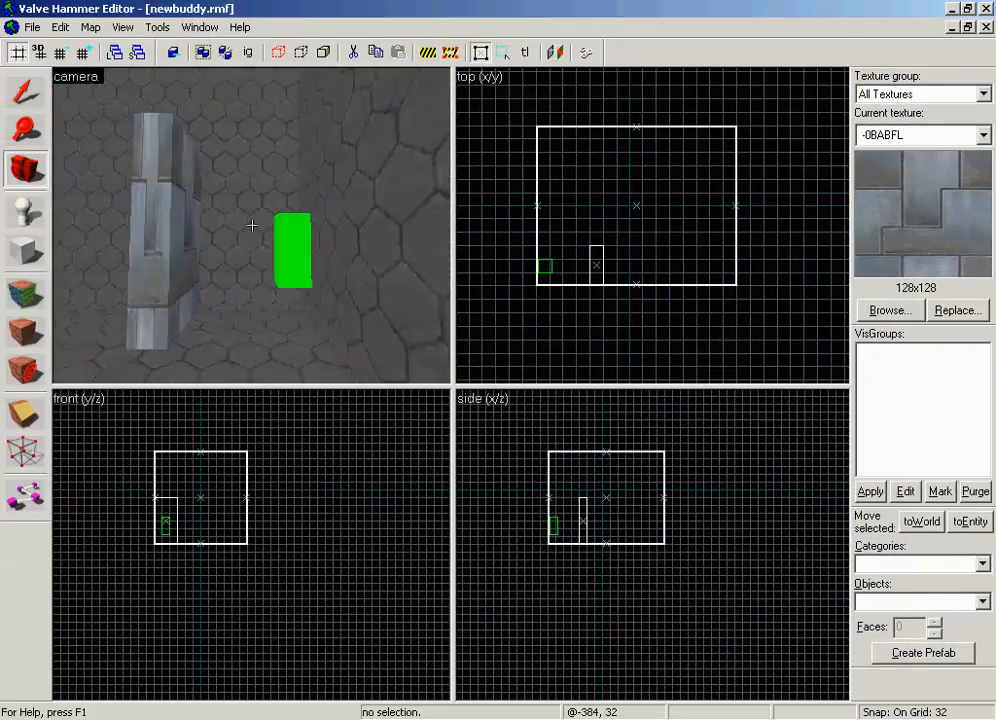
{"action": "key", "text": "w"}
{"action": "key", "text": "s"}
{"action": "key", "text": "w"}
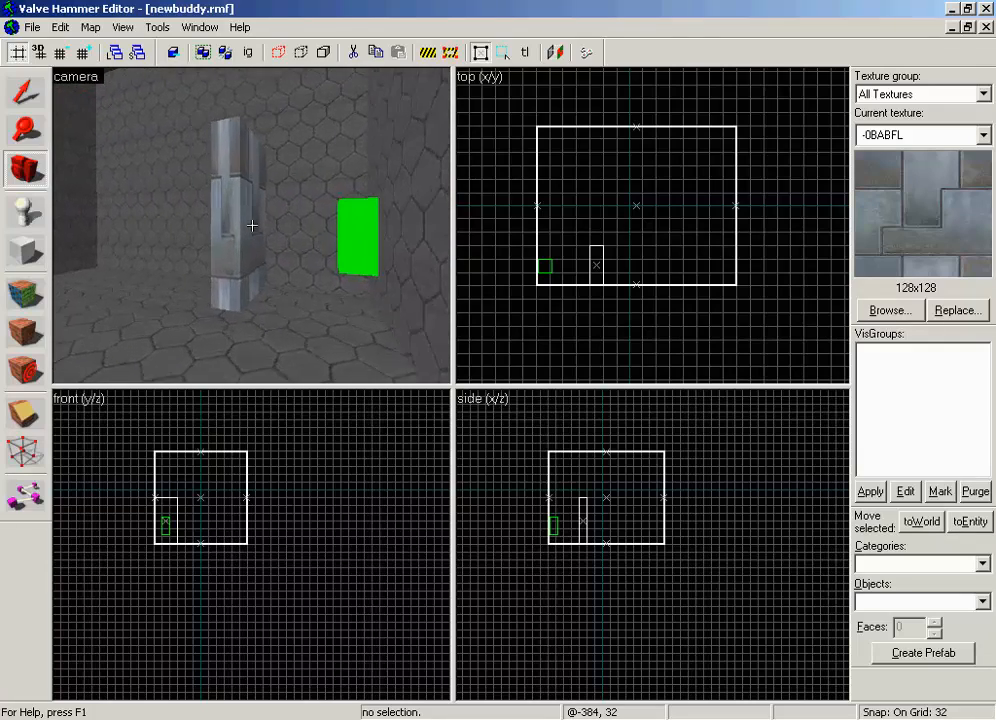
{"action": "key", "text": "s"}
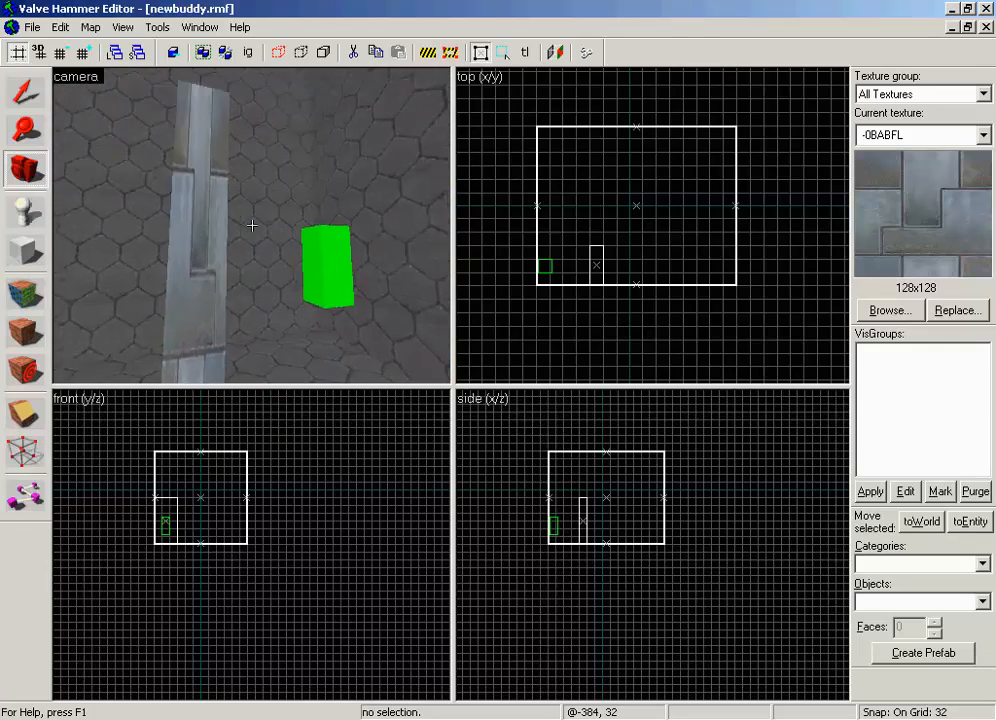
{"action": "key", "text": "w"}
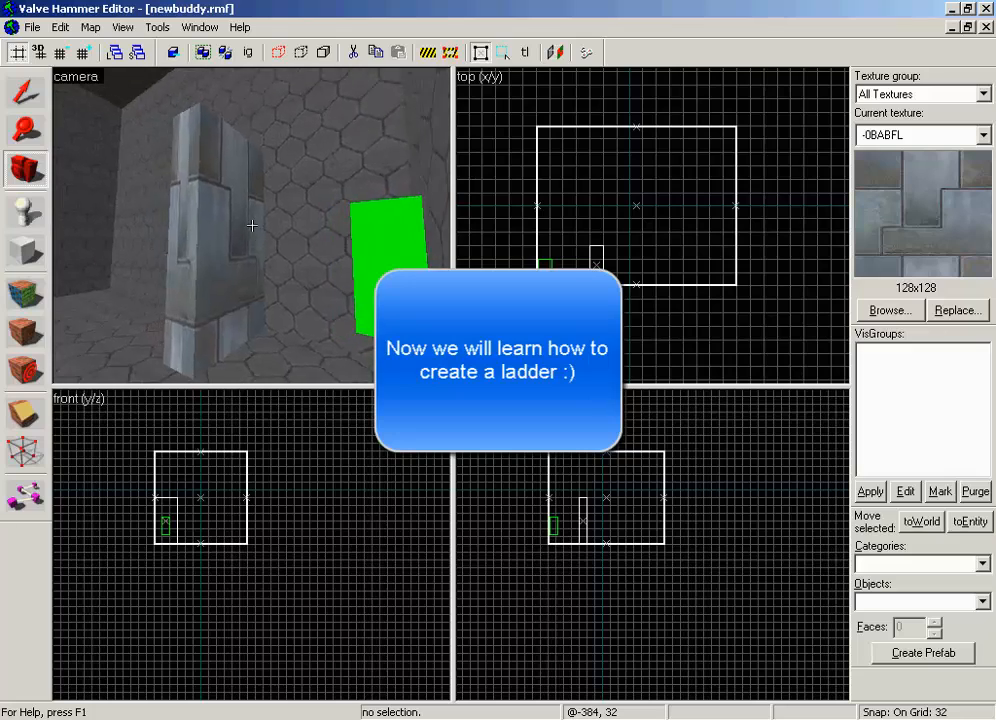
{"action": "key", "text": "s"}
{"action": "key", "text": "z"}
Widen the textured block to 128 units, extending it away from the player start
{"action": "left_click", "coordinate": [25, 92]}
{"action": "left_click", "coordinate": [246, 245]}
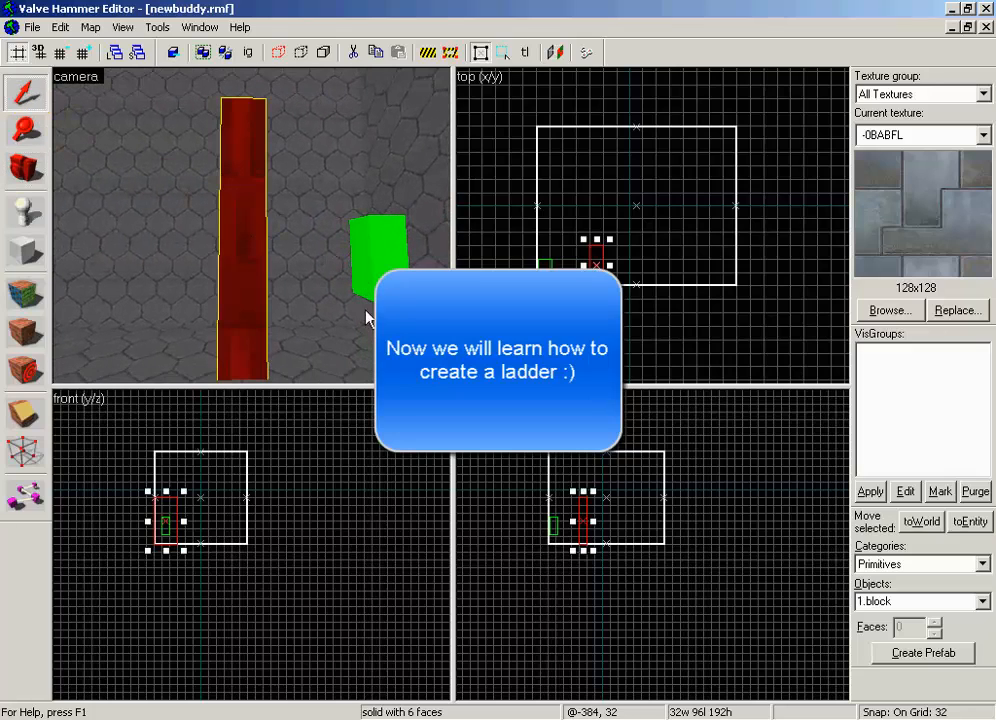
{"action": "left_click_drag", "start_coordinate": [590, 523], "coordinate": [617, 522]}
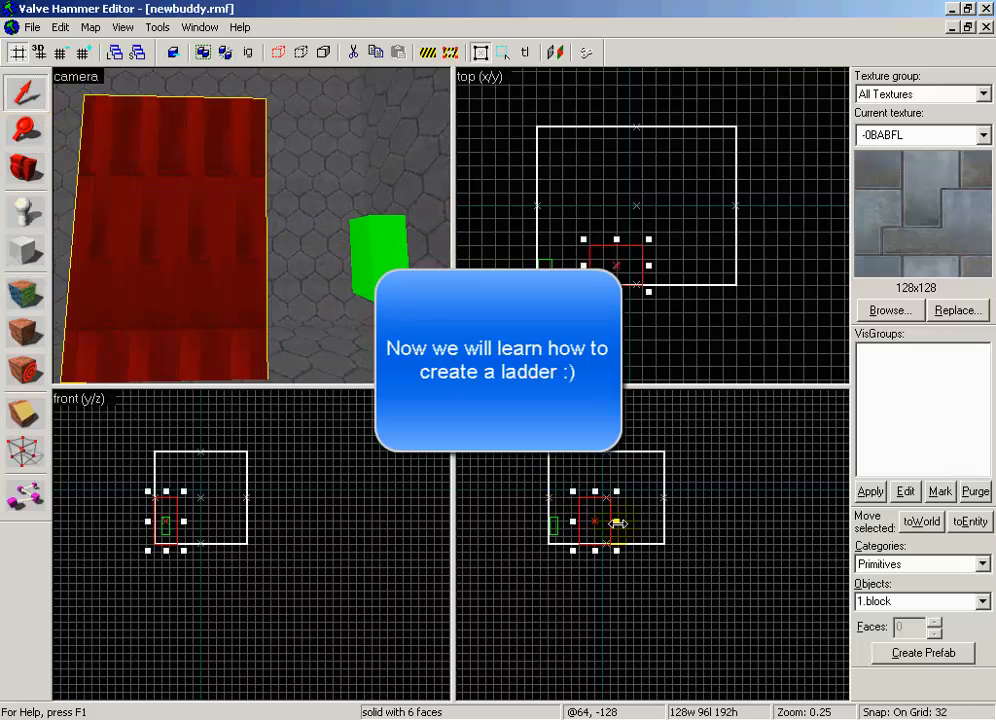
{"action": "key", "text": "Escape"}
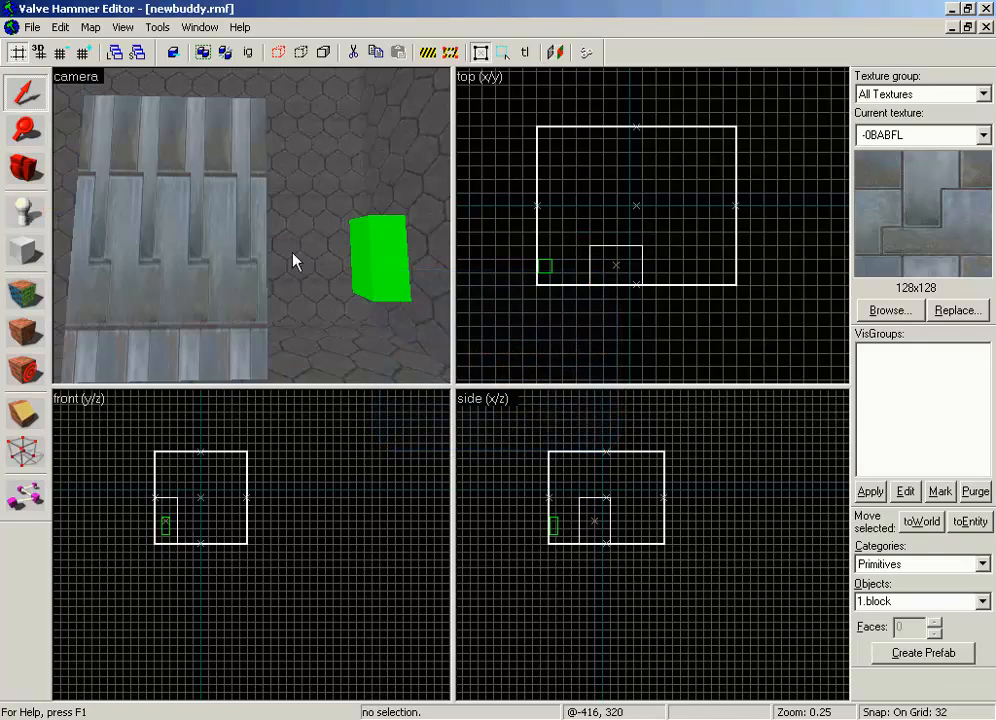
Create a thin ladder block 5 wide, 96 long and 192 high against the large block's face nearest the player start
{"action": "left_click", "coordinate": [31, 169]}
{"action": "left_click_drag", "start_coordinate": [215, 215], "coordinate": [252, 225]}
{"action": "key", "text": "s"}
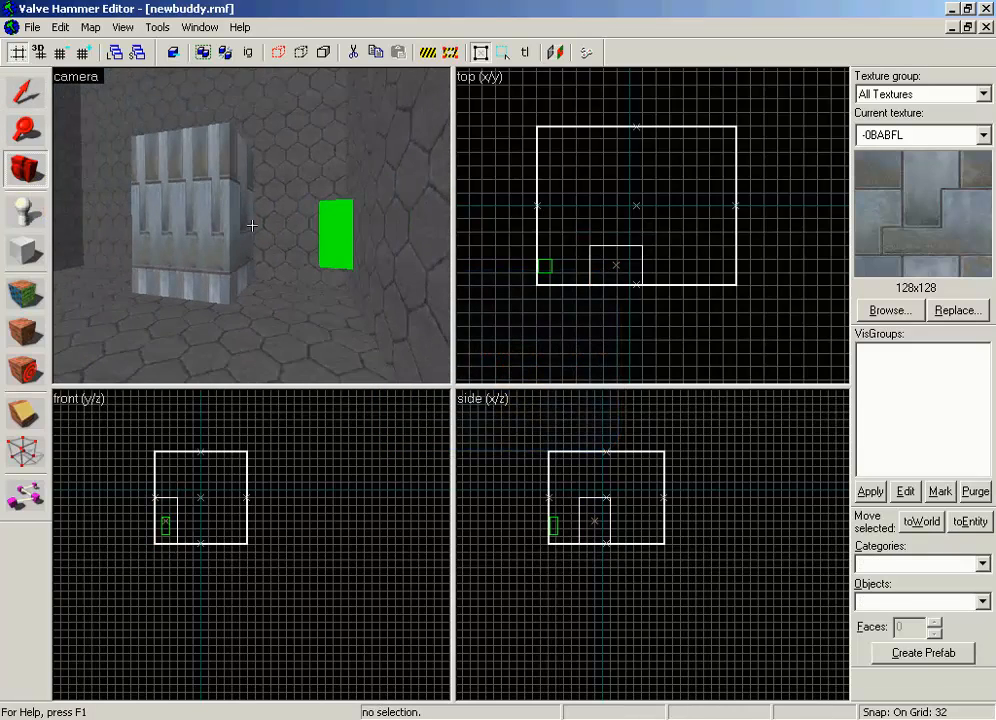
{"action": "key", "text": "w"}
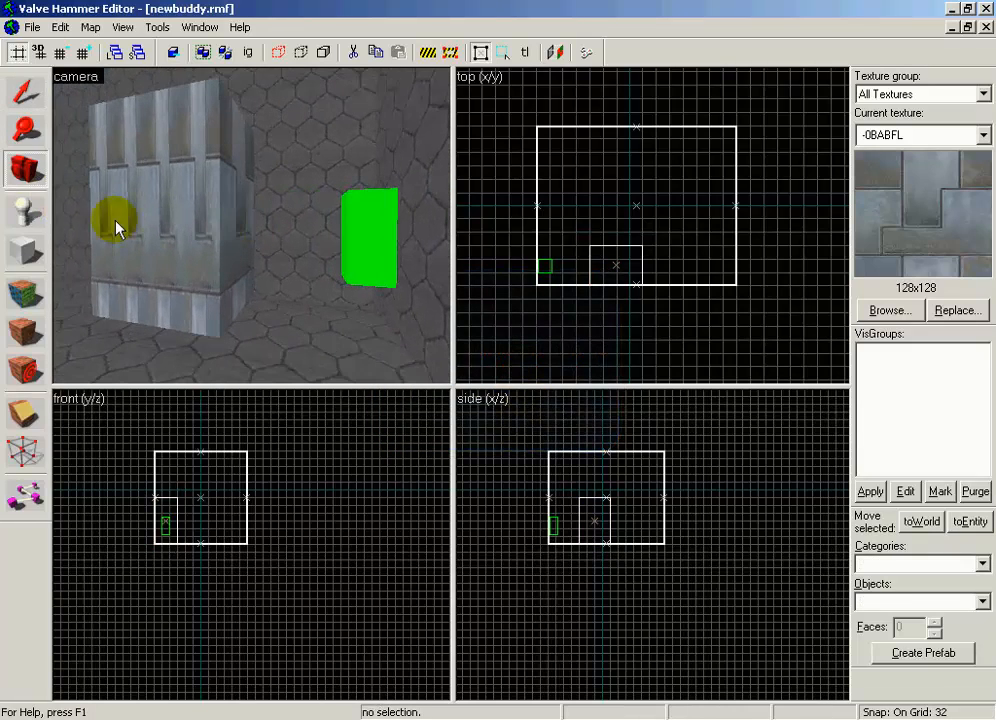
{"action": "left_click", "coordinate": [42, 250]}
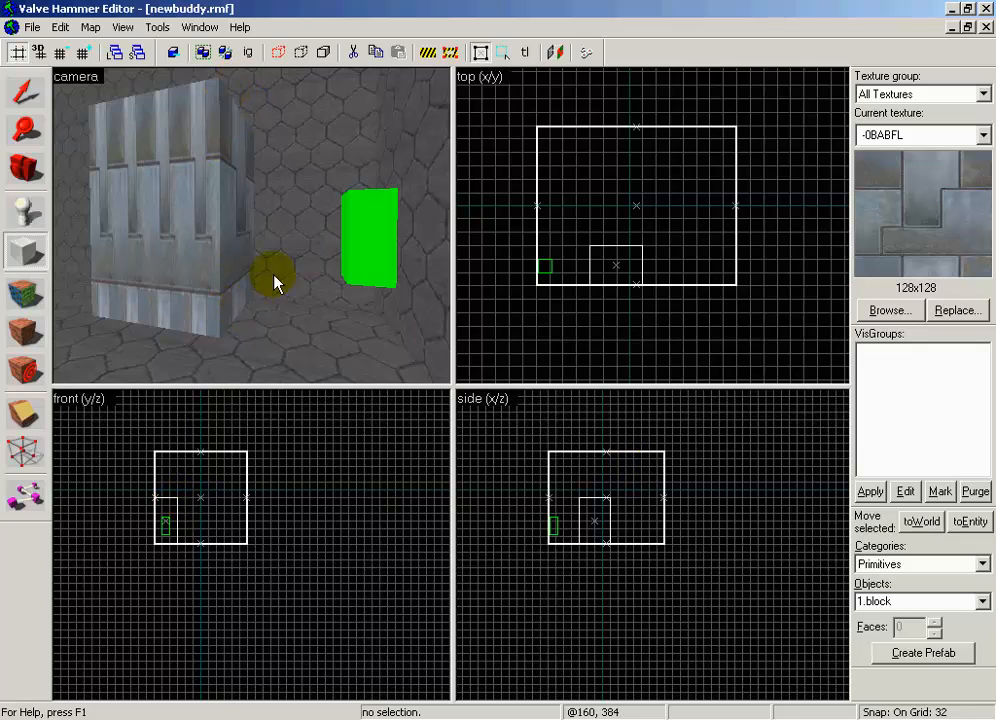
{"action": "left_click_drag", "start_coordinate": [591, 245], "coordinate": [576, 285]}
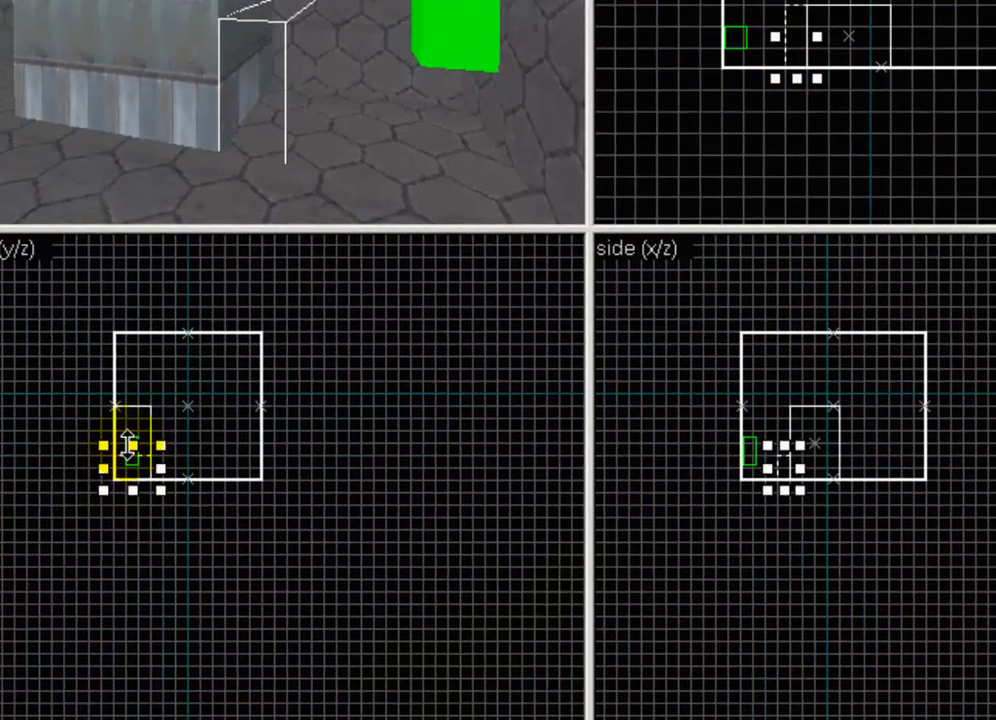
{"action": "left_click_drag", "start_coordinate": [128, 445], "coordinate": [142, 405]}
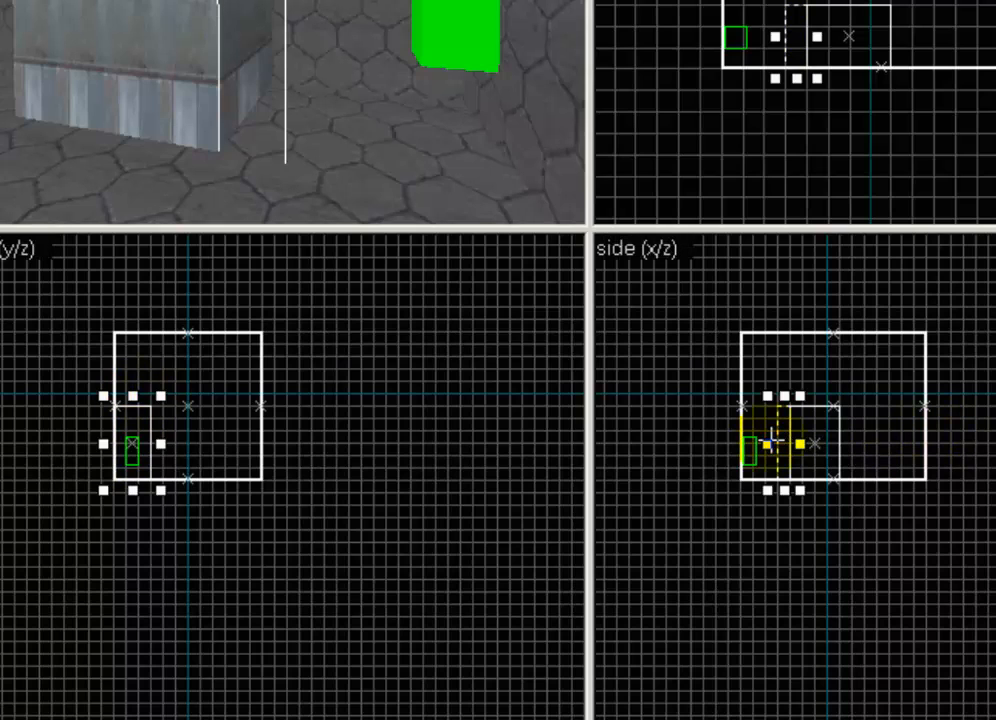
{"action": "left_click_drag", "start_coordinate": [775, 440], "coordinate": [780, 440]}
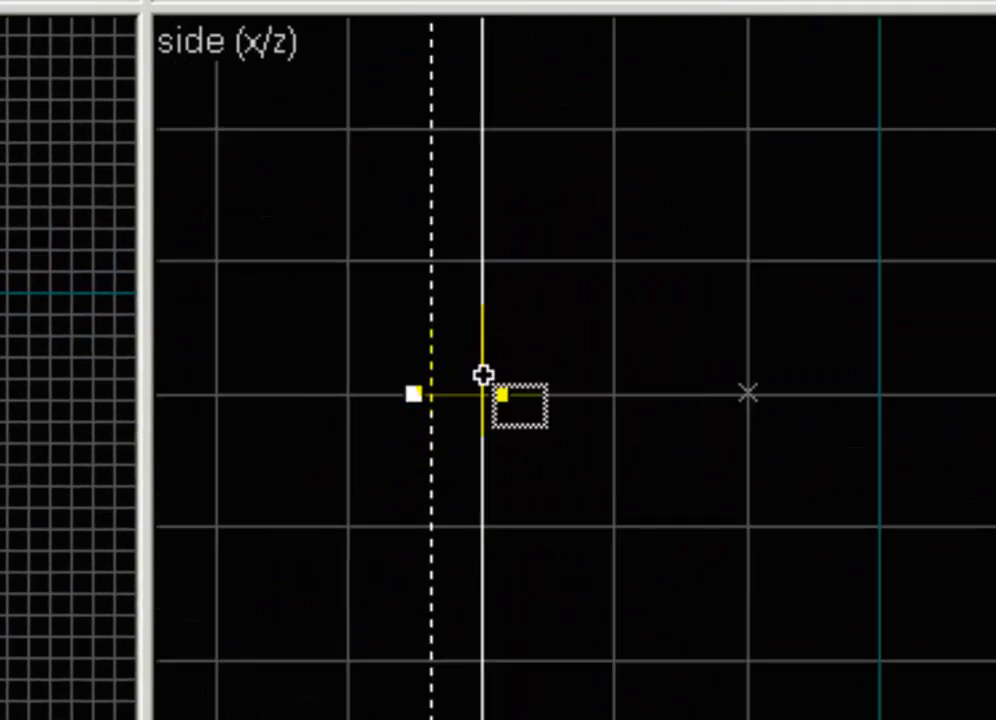
{"action": "scroll", "coordinate": [483, 375], "scroll_direction": "up", "scroll_amount": 2}
{"action": "left_click_drag", "start_coordinate": [385, 437], "coordinate": [429, 467]}
{"action": "scroll", "coordinate": [507, 462], "scroll_direction": "down", "scroll_amount": 3}
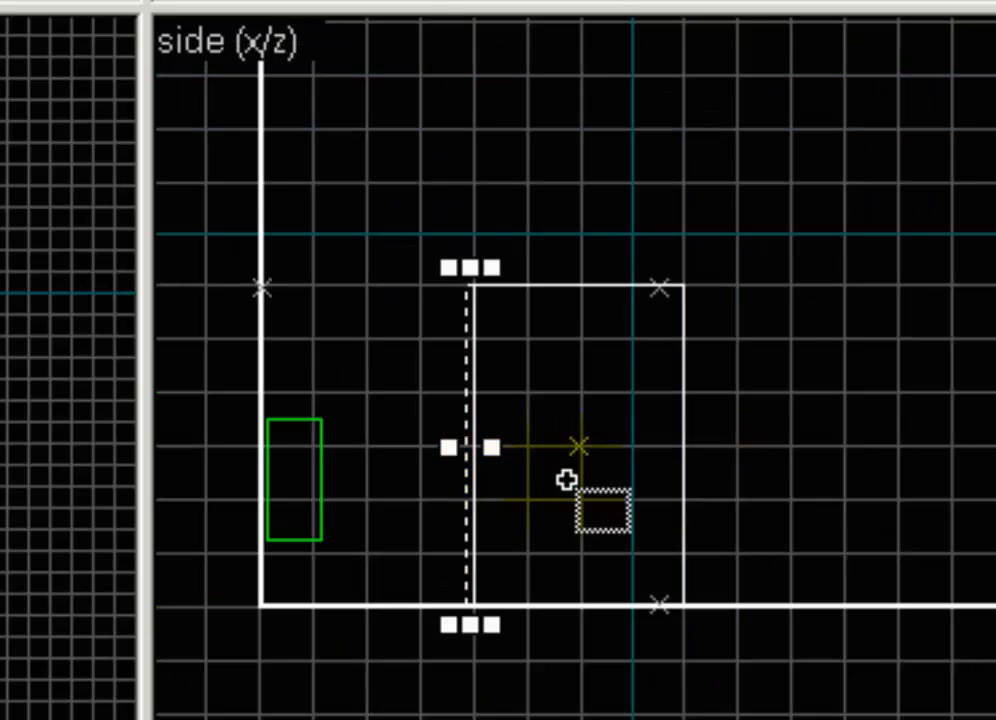
{"action": "key", "text": "Return"}
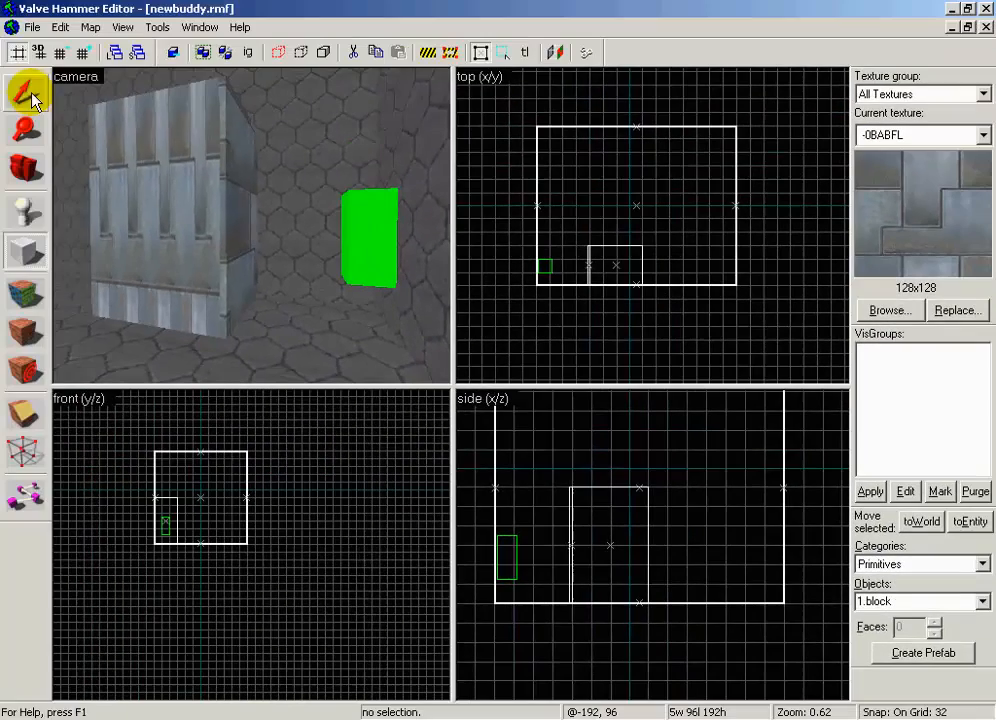
Tie the thin ladder block in front of the large textured block to a brush entity
{"action": "left_click", "coordinate": [26, 91]}
{"action": "left_click", "coordinate": [251, 200]}
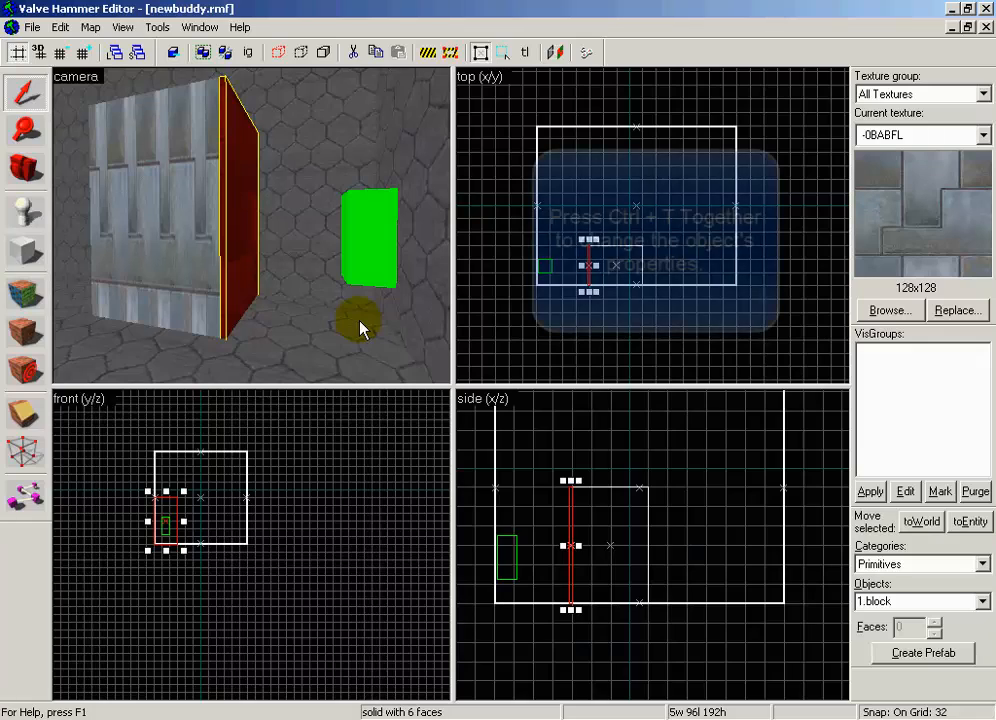
{"action": "key", "text": "ctrl+t"}
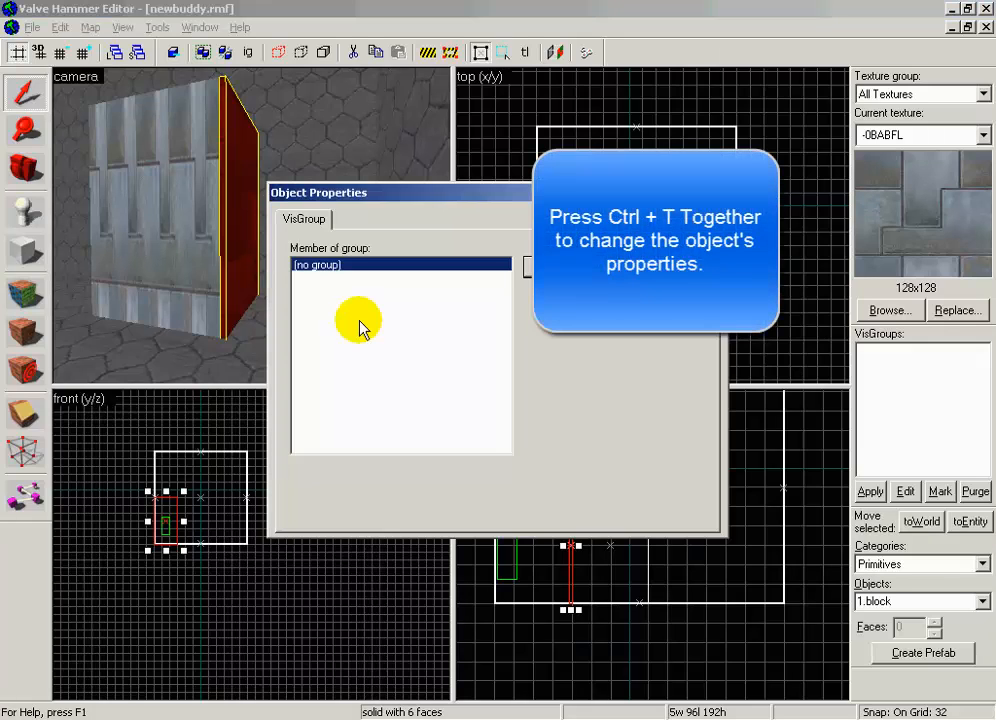
{"action": "key", "text": "Escape"}
{"action": "key", "text": "ctrl+t"}
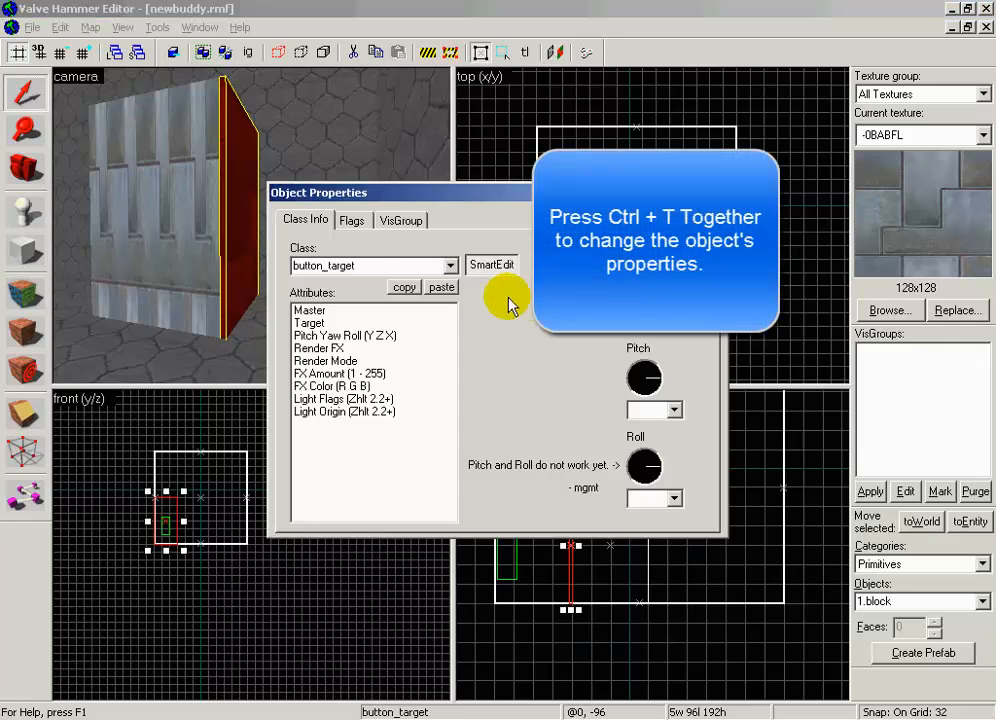
Set the ladder block's entity class to func_ladder, turn SmartEdit off and close the object properties
{"action": "double_click", "coordinate": [429, 264]}
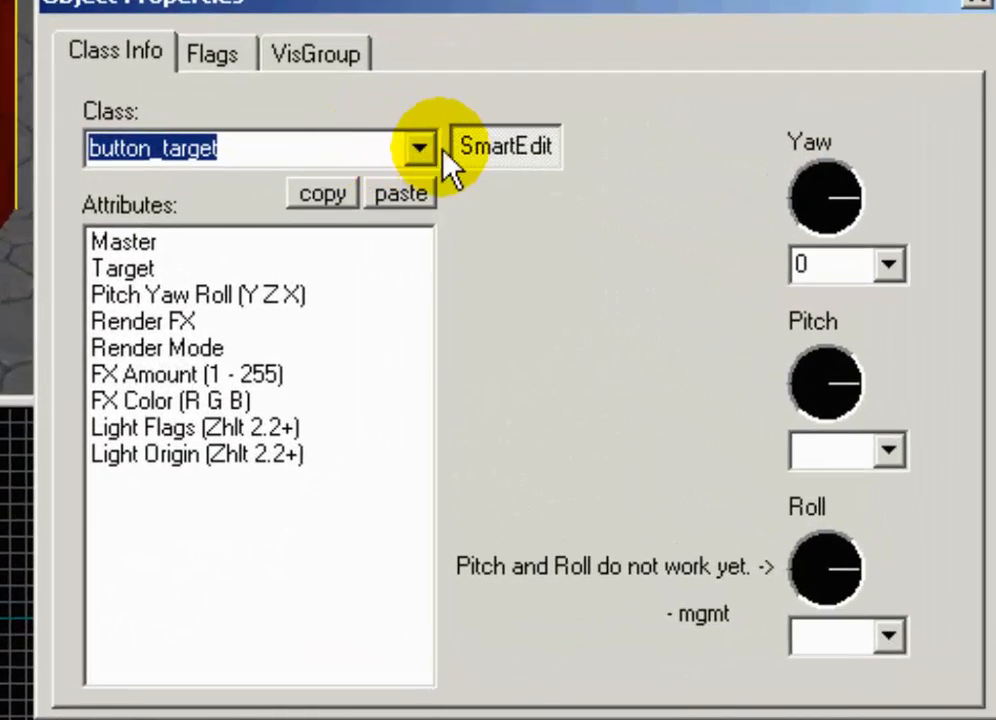
{"action": "left_click", "coordinate": [441, 229]}
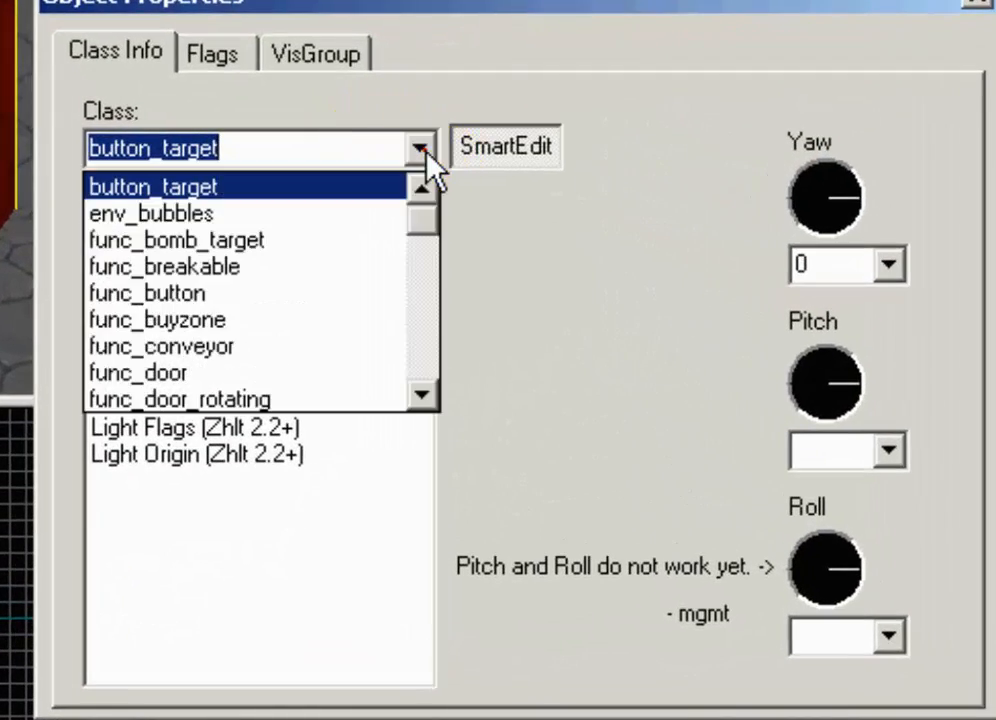
{"action": "left_click", "coordinate": [424, 396]}
{"action": "left_click_drag", "start_coordinate": [428, 403], "coordinate": [429, 405]}
{"action": "left_click", "coordinate": [376, 345]}
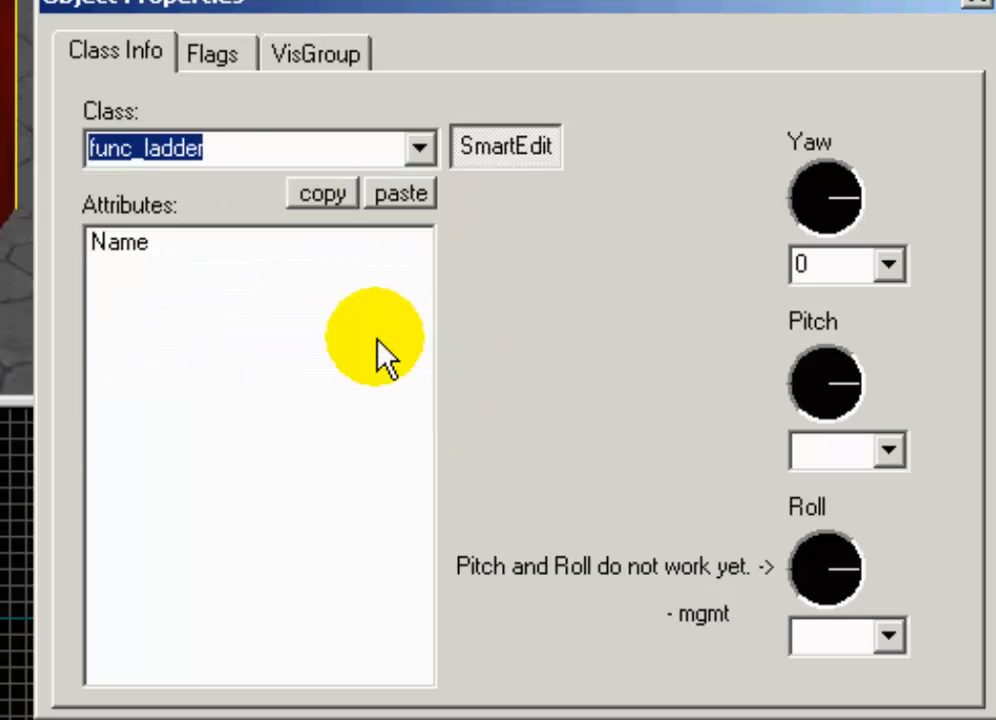
{"action": "left_click", "coordinate": [490, 162]}
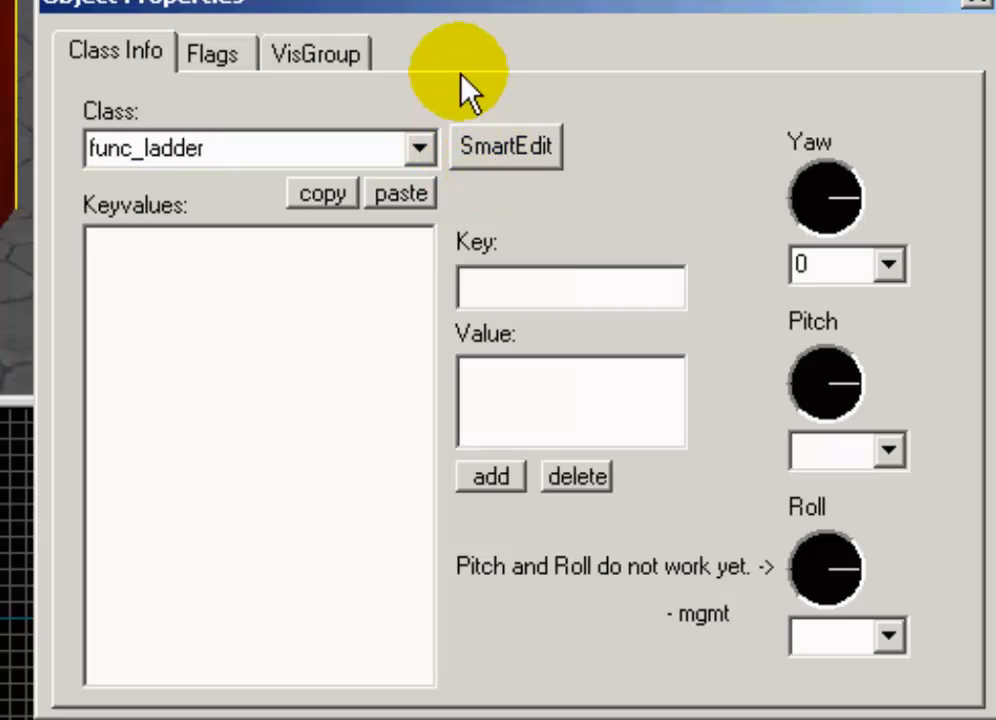
{"action": "left_click", "coordinate": [975, 3]}
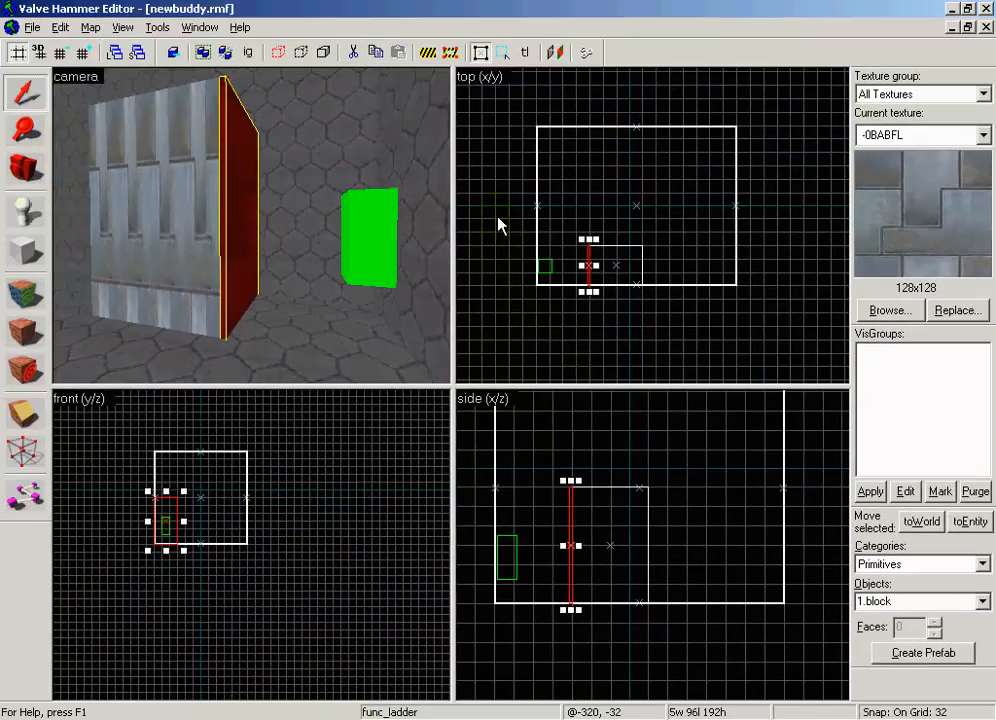
Select the func_ladder block again and drag out a duplicate of it into the open room in the top view
{"action": "left_click", "coordinate": [16, 106]}
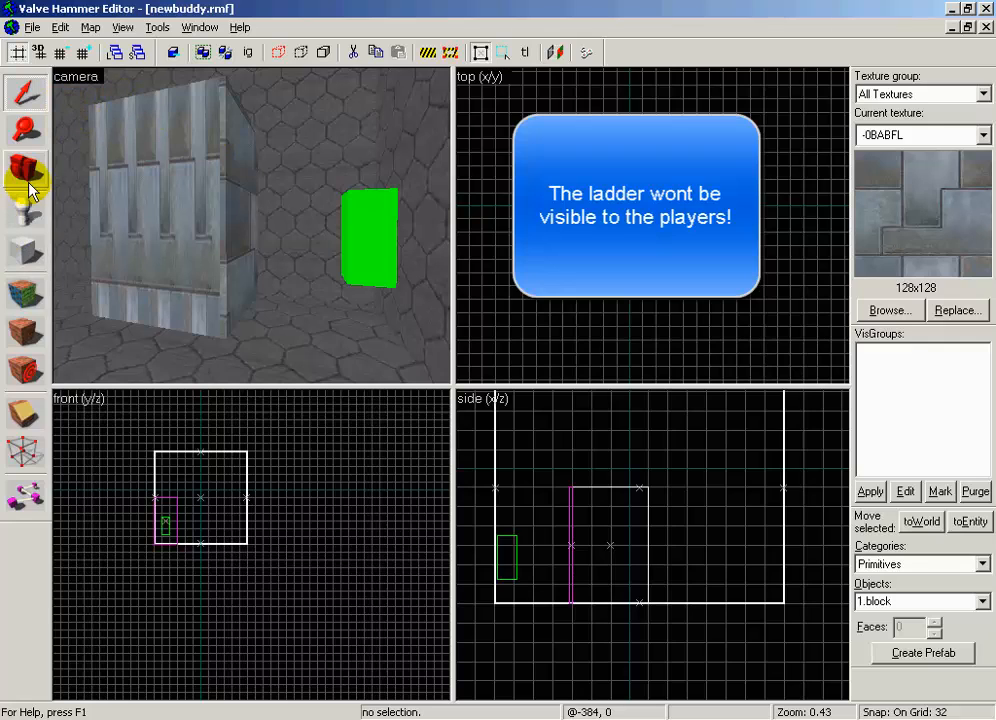
{"action": "left_click", "coordinate": [229, 199]}
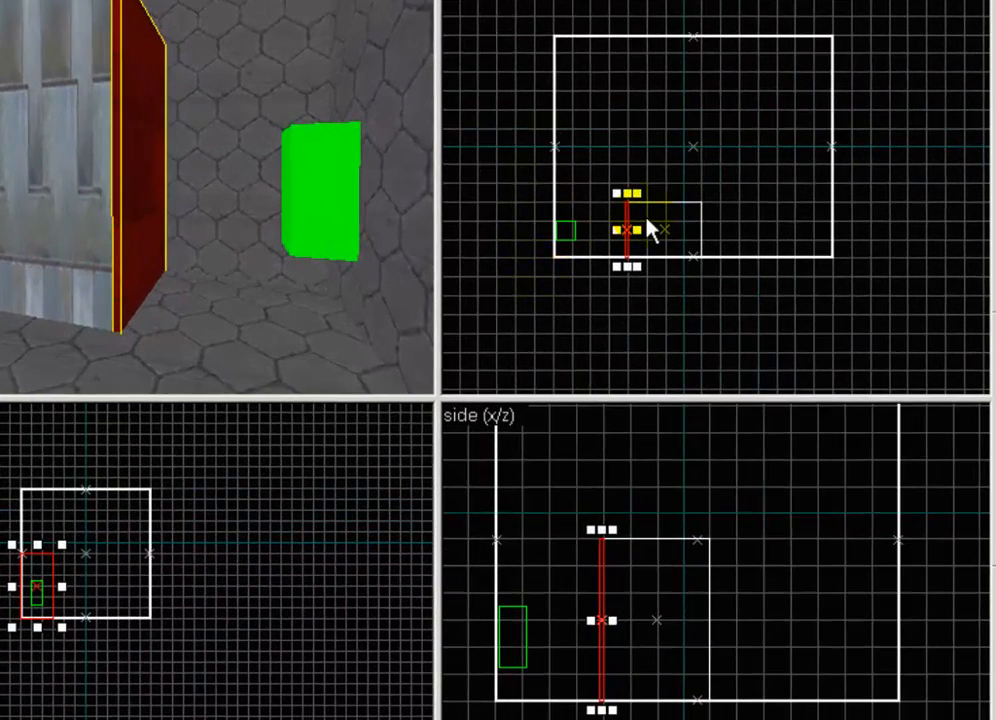
{"action": "left_click_drag", "start_coordinate": [647, 229], "coordinate": [726, 188], "text": "shift"}
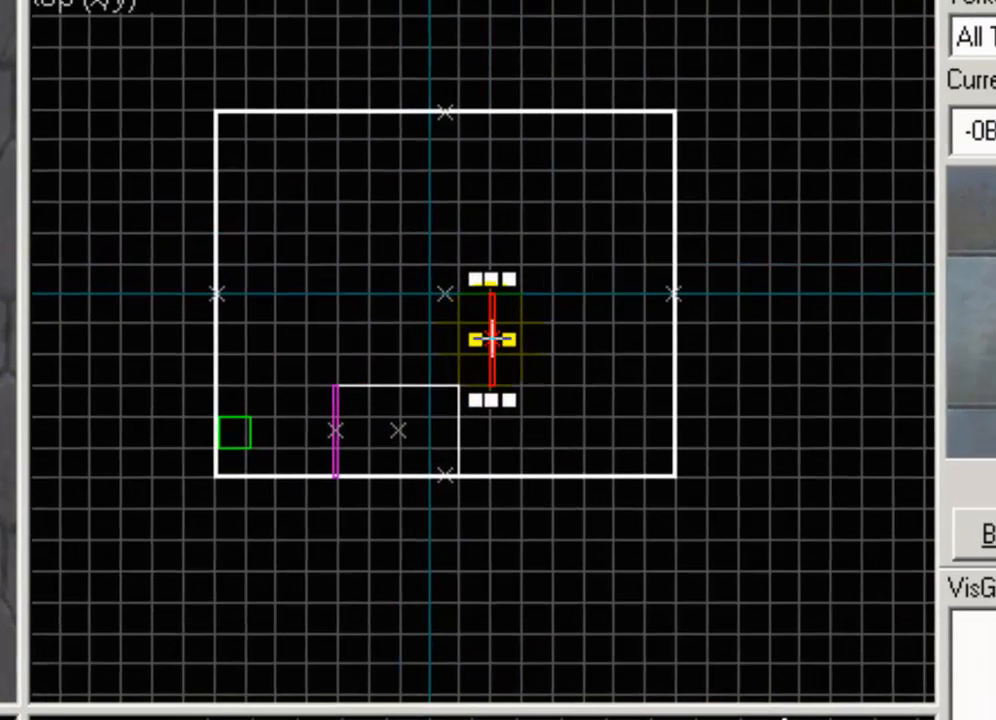
Move the duplicate ladder back in the top view so it overlaps the original ladder on the large block's face
{"action": "mouse_move", "coordinate": [492, 340]}
{"action": "left_mouse_down"}
{"action": "mouse_move", "coordinate": [340, 422]}
{"action": "mouse_move", "coordinate": [336, 436]}
{"action": "mouse_move", "coordinate": [362, 416]}
{"action": "left_mouse_up"}
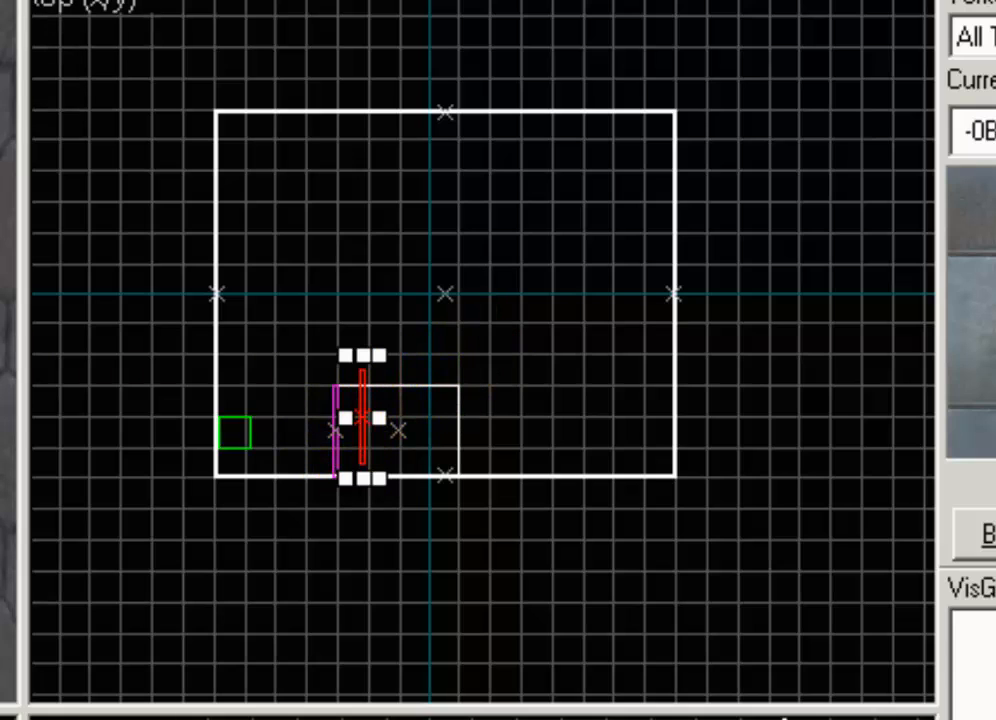
{"action": "scroll", "coordinate": [440, 422], "scroll_direction": "up", "scroll_amount": 5}
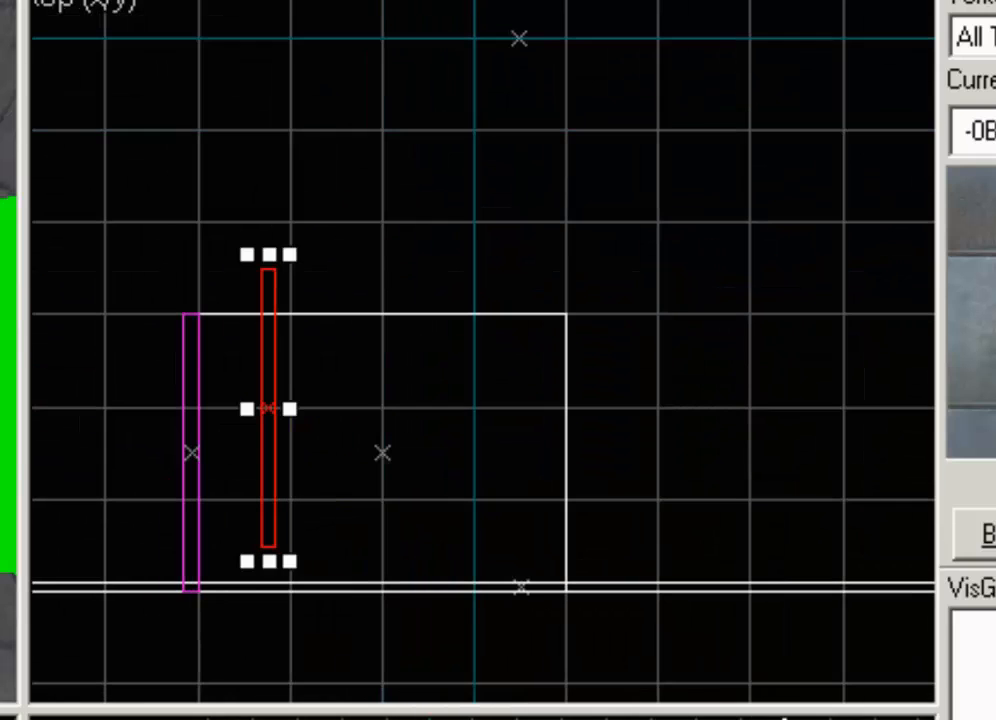
{"action": "scroll", "coordinate": [475, 570], "scroll_direction": "up", "scroll_amount": 3}
{"action": "scroll", "coordinate": [818, 362], "scroll_direction": "down", "scroll_amount": 5}
{"action": "scroll", "coordinate": [438, 527], "scroll_direction": "up", "scroll_amount": 9}
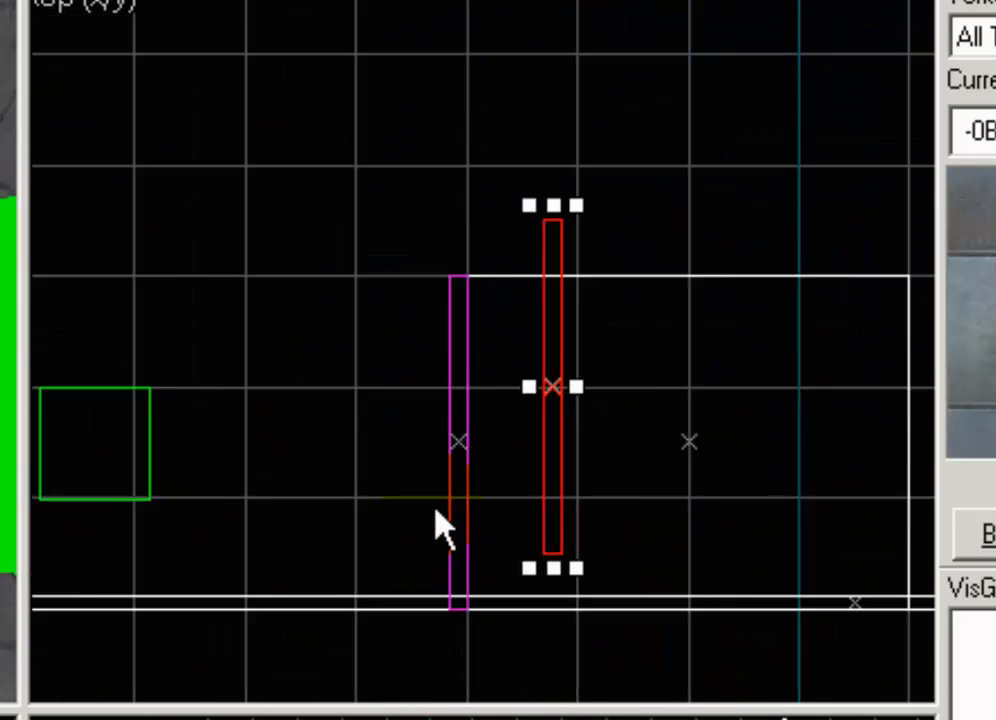
{"action": "left_click_drag", "start_coordinate": [707, 420], "coordinate": [444, 520]}
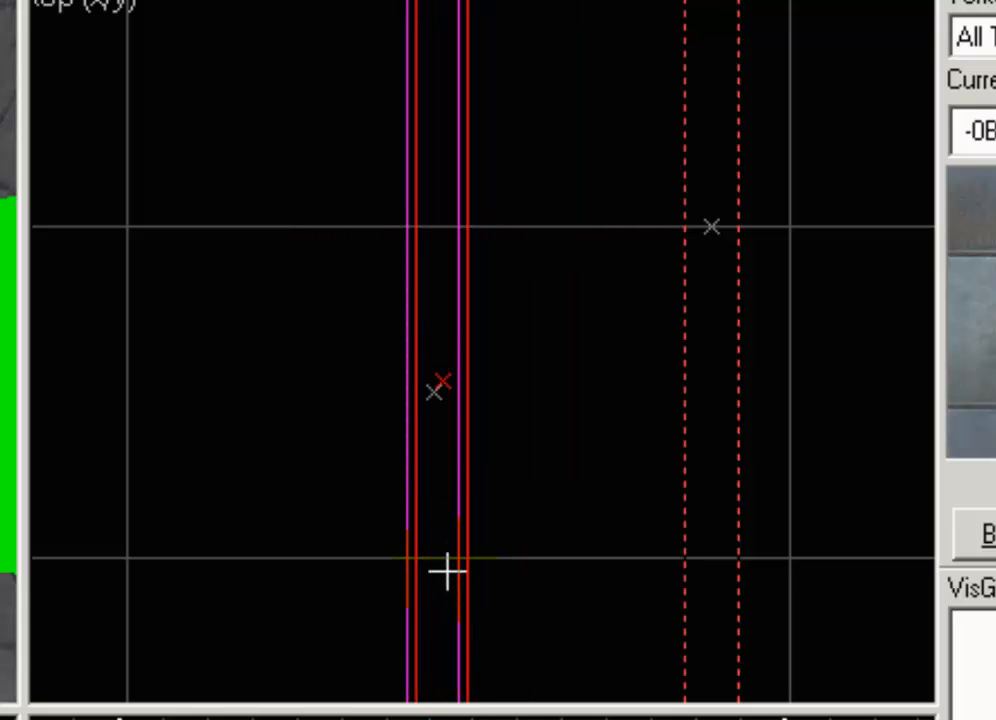
{"action": "left_click_drag", "start_coordinate": [447, 585], "coordinate": [447, 585]}
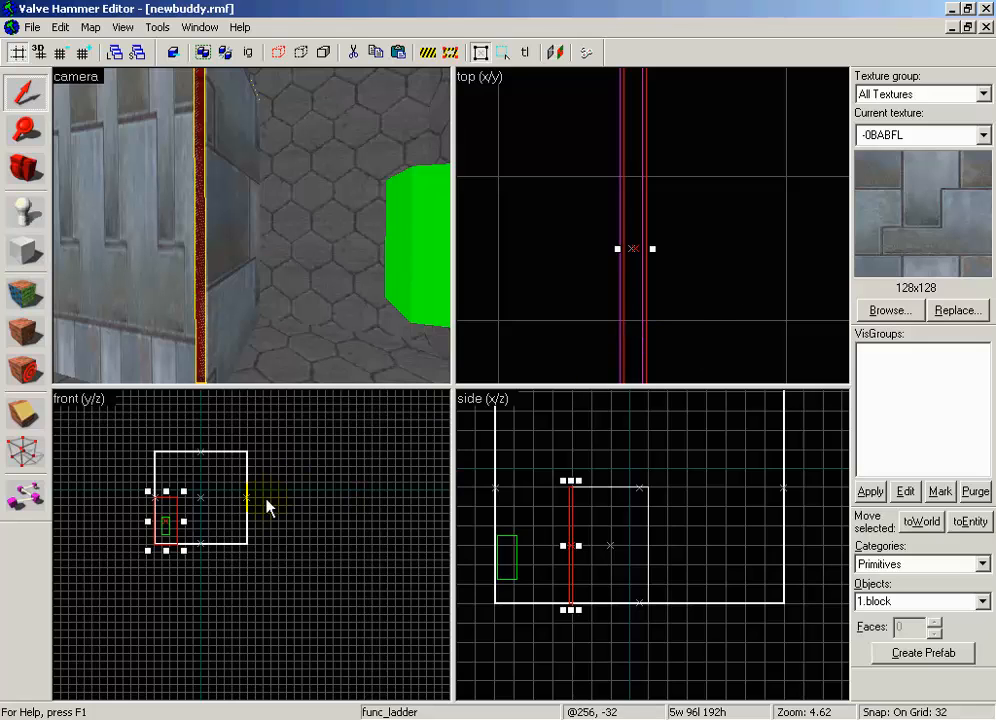
{"action": "scroll", "coordinate": [775, 233], "scroll_direction": "down", "scroll_amount": 10}
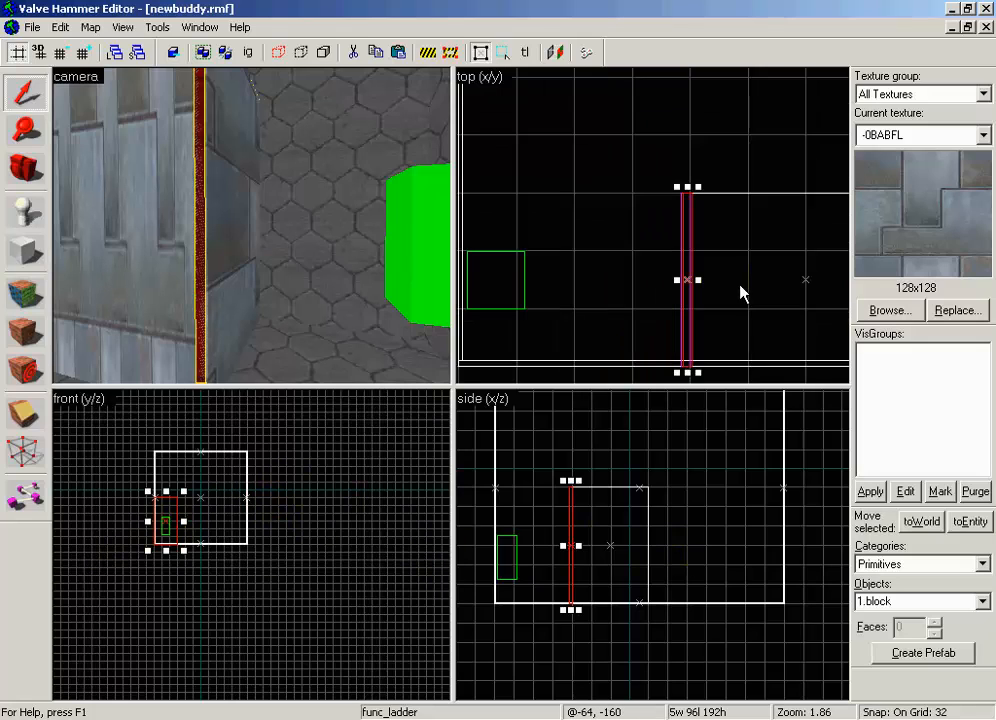
{"action": "scroll", "coordinate": [583, 301], "scroll_direction": "up", "scroll_amount": 1}
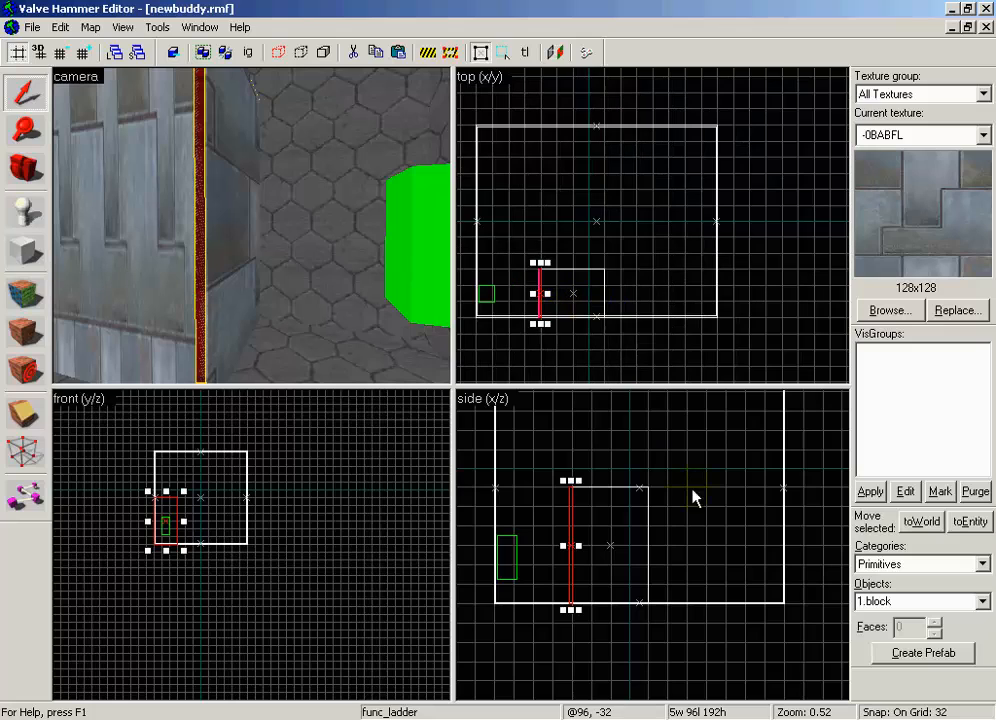
{"action": "scroll", "coordinate": [678, 541], "scroll_direction": "up", "scroll_amount": 2}
{"action": "scroll", "coordinate": [702, 460], "scroll_direction": "down", "scroll_amount": 1}
{"action": "scroll", "coordinate": [573, 547], "scroll_direction": "up", "scroll_amount": 1}
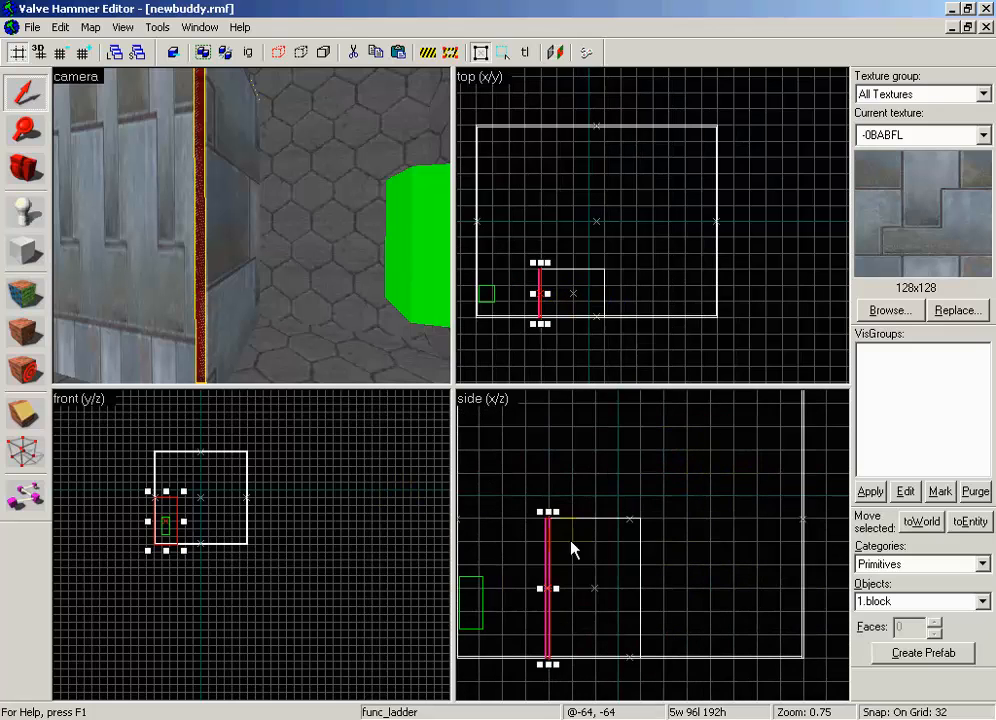
{"action": "scroll", "coordinate": [573, 547], "scroll_direction": "down", "scroll_amount": 2}
{"action": "scroll", "coordinate": [407, 537], "scroll_direction": "up", "scroll_amount": 3}
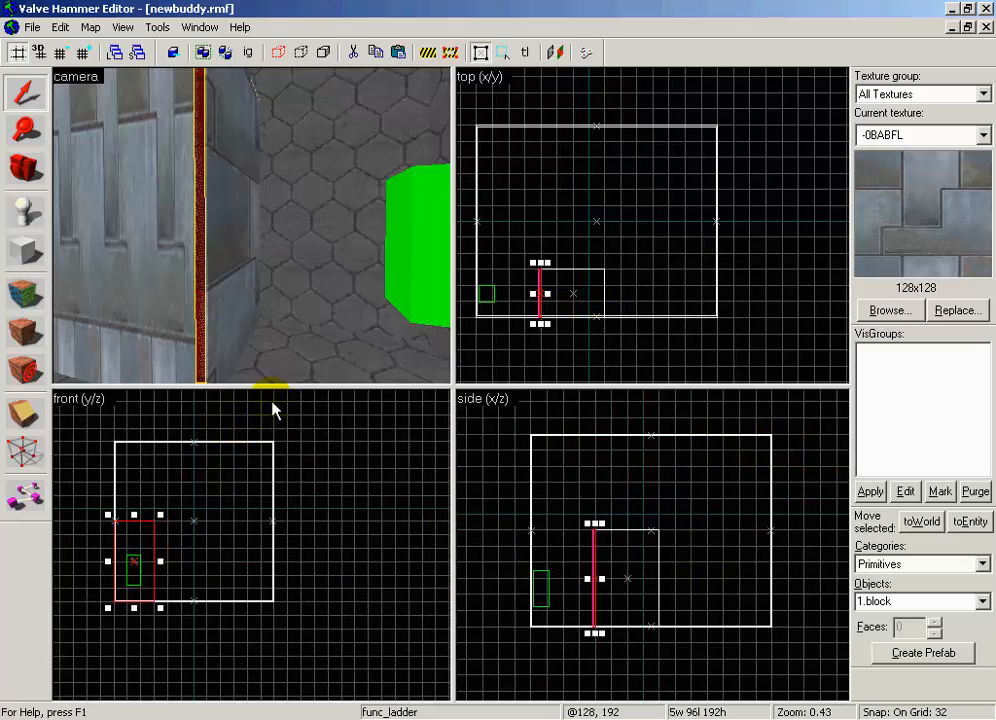
Save newbuddy.rmf and compile the map without running the game, closing the compile log when it ends
{"action": "left_click", "coordinate": [32, 28]}
{"action": "left_click", "coordinate": [52, 98]}
{"action": "left_click", "coordinate": [28, 28]}
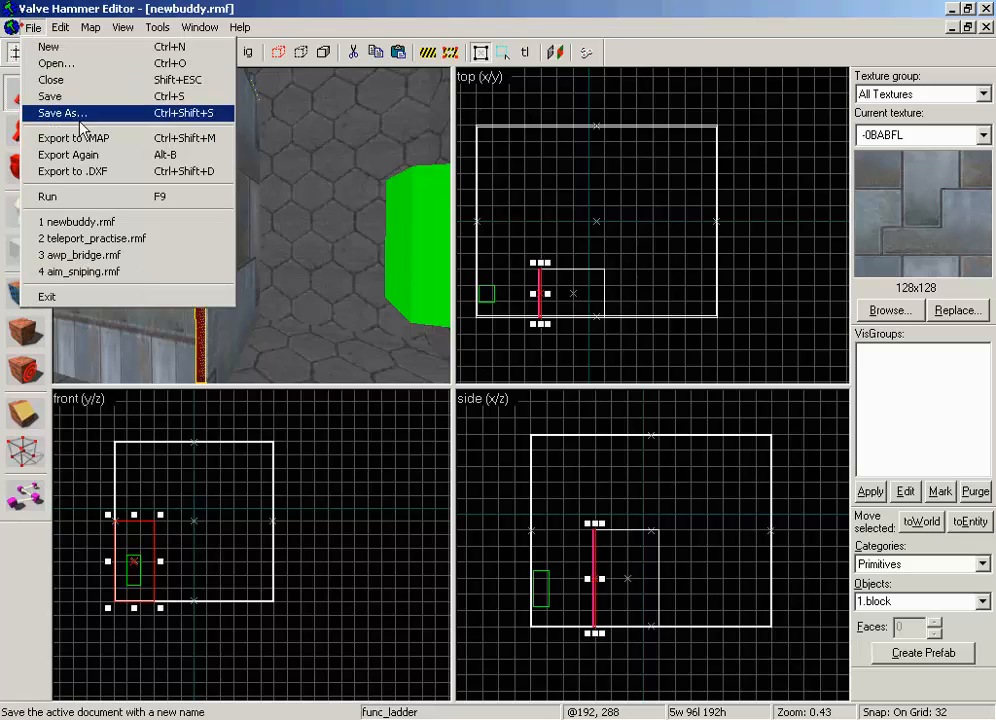
{"action": "left_click", "coordinate": [80, 196]}
{"action": "left_click", "coordinate": [510, 499]}
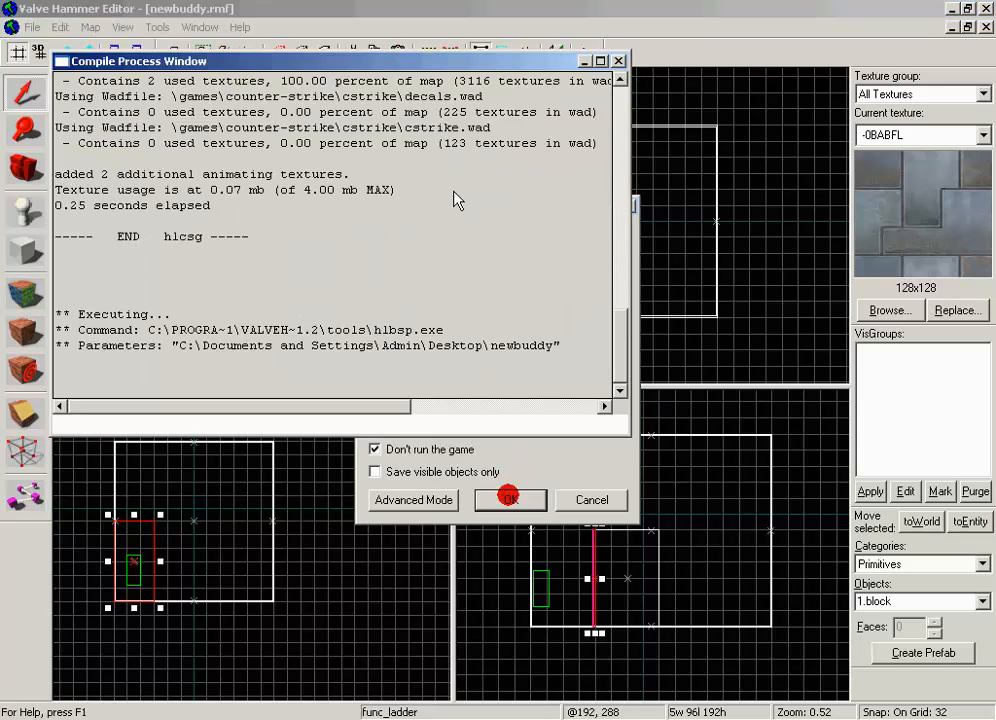
{"action": "left_click_drag", "start_coordinate": [102, 237], "coordinate": [212, 251]}
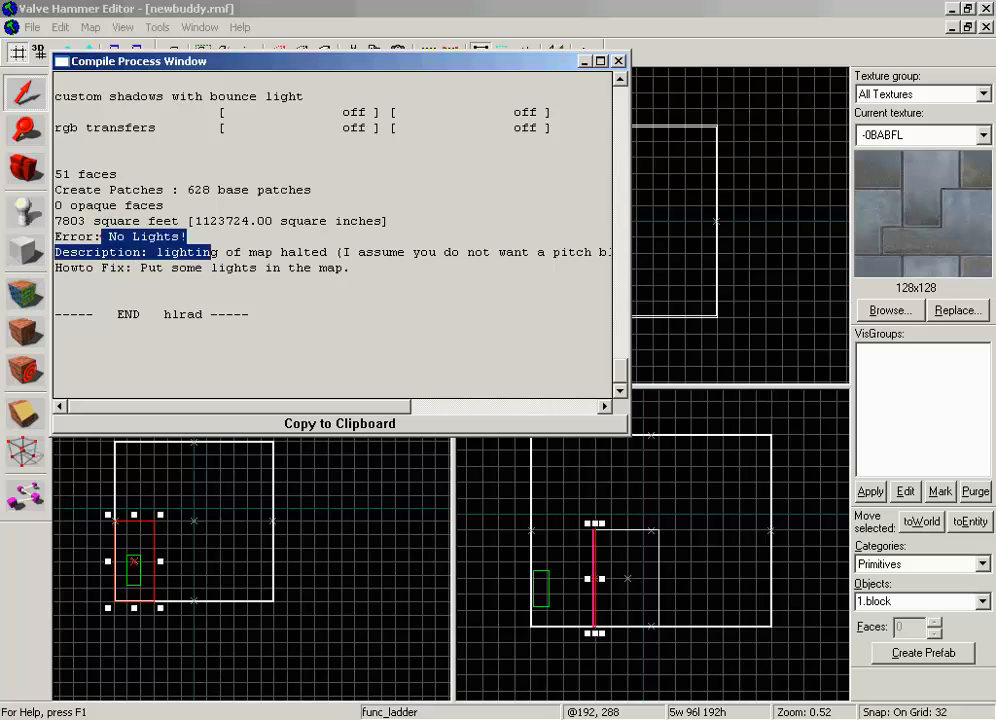
{"action": "left_click", "coordinate": [218, 248]}
{"action": "left_click", "coordinate": [618, 61]}
Copy the compiled newbuddy.bsp from the desktop into Counter-Strike's cstrike\maps folder, overwriting the older version
{"action": "left_click", "coordinate": [952, 8]}
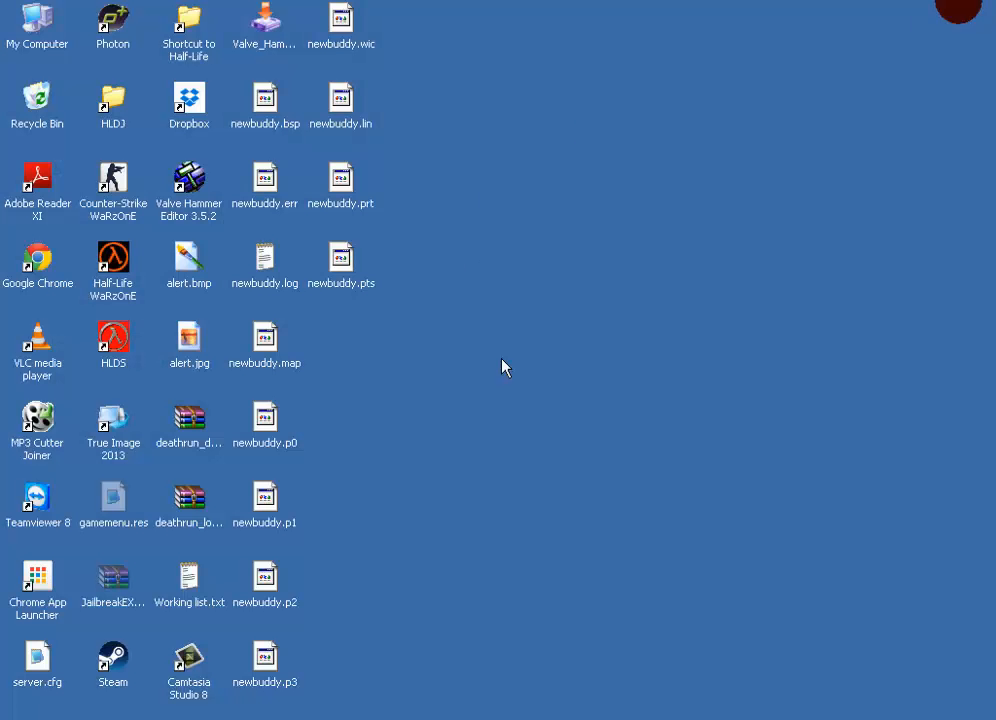
{"action": "left_click", "coordinate": [262, 109]}
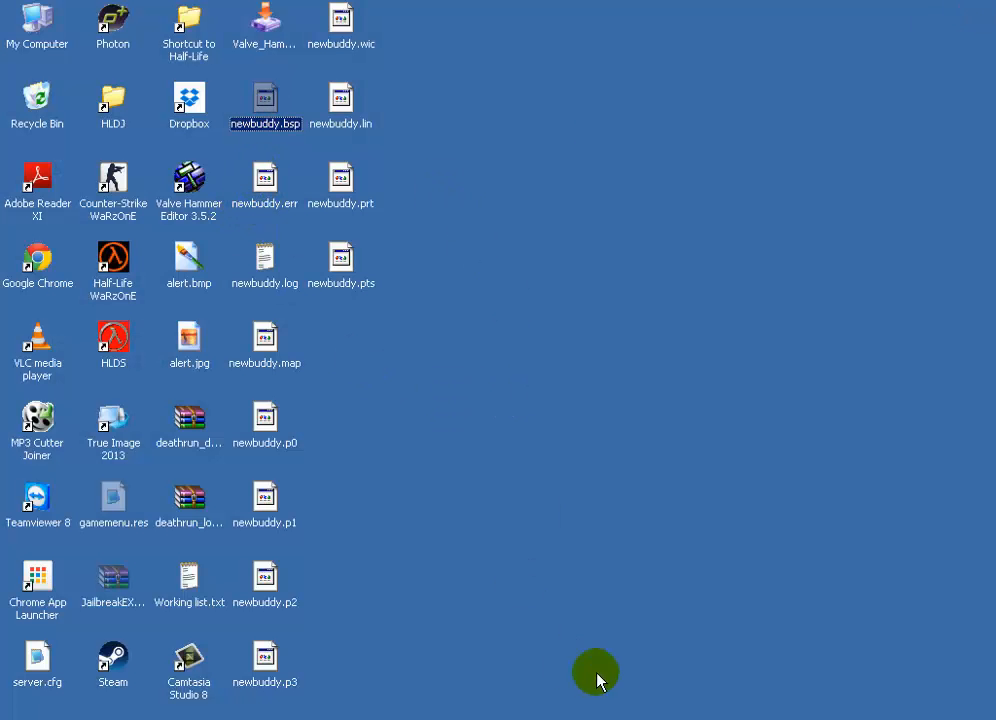
{"action": "left_click", "coordinate": [596, 716]}
{"action": "right_click", "coordinate": [242, 197]}
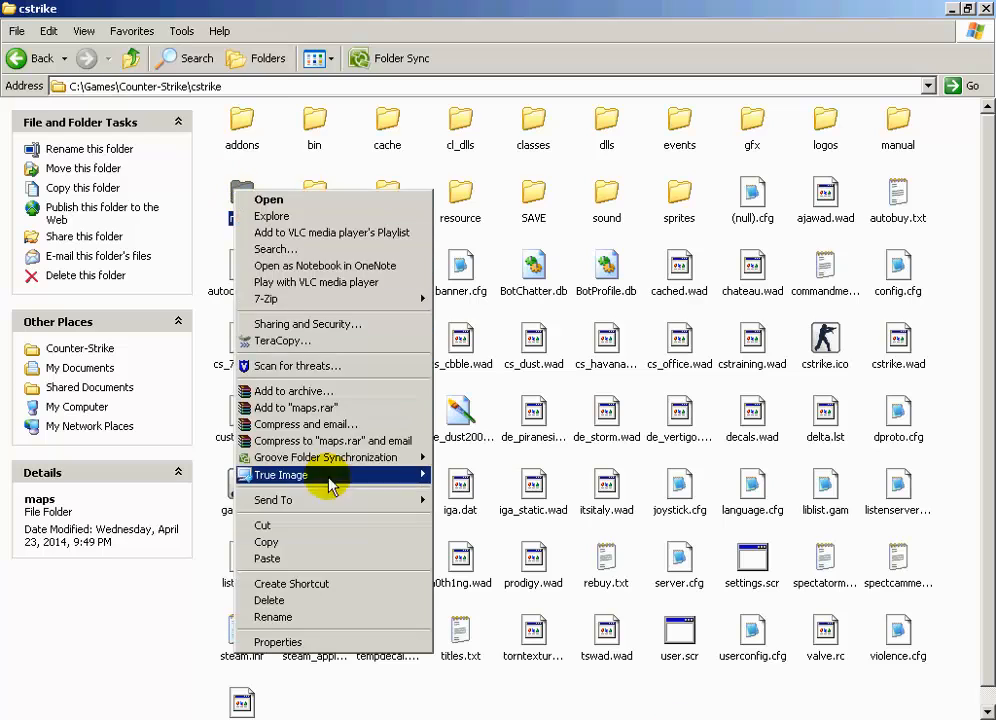
{"action": "left_click", "coordinate": [318, 553]}
{"action": "left_click", "coordinate": [572, 330]}
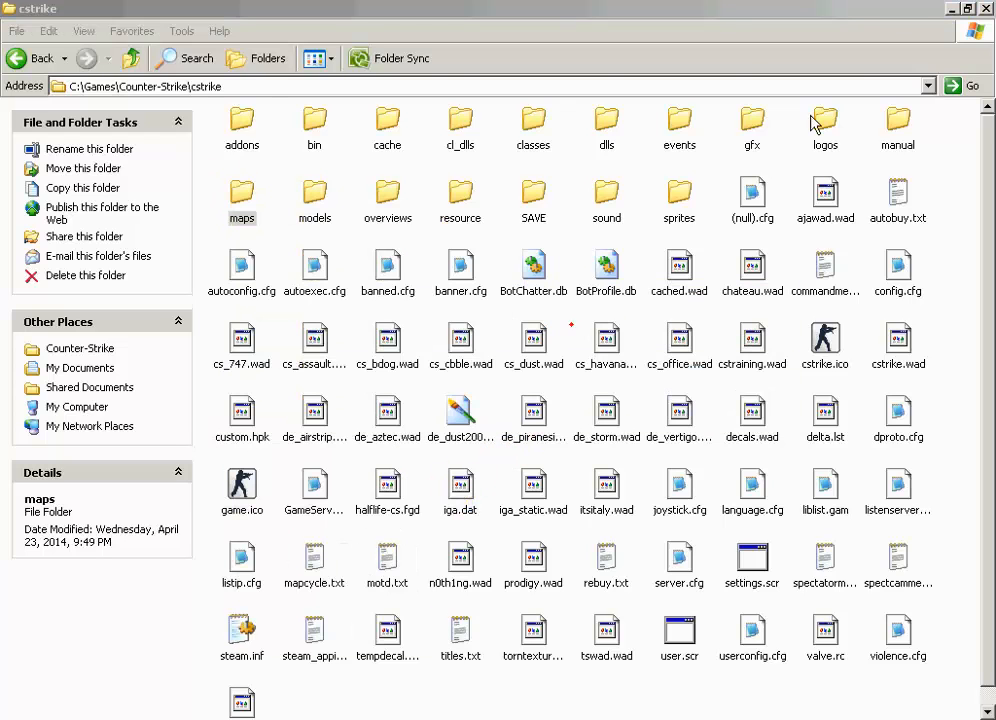
Switch to Counter-Strike by launching it and start a new game server on the newbuddy map without bots
{"action": "left_click", "coordinate": [952, 10]}
{"action": "key", "text": "super"}
{"action": "left_click", "coordinate": [137, 425]}
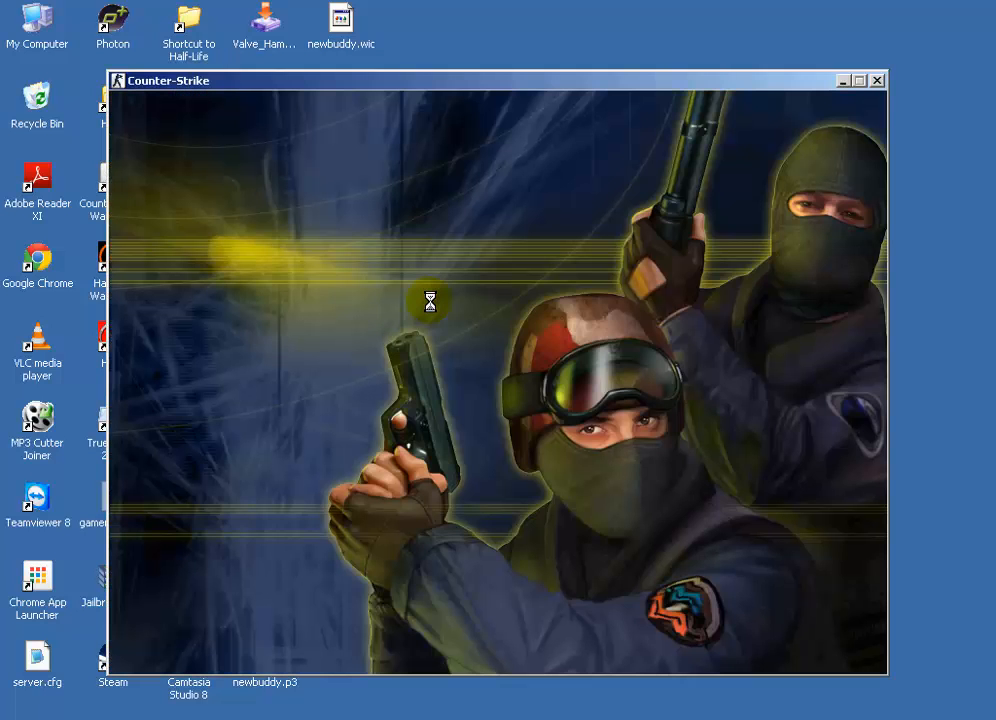
{"action": "left_click", "coordinate": [200, 517]}
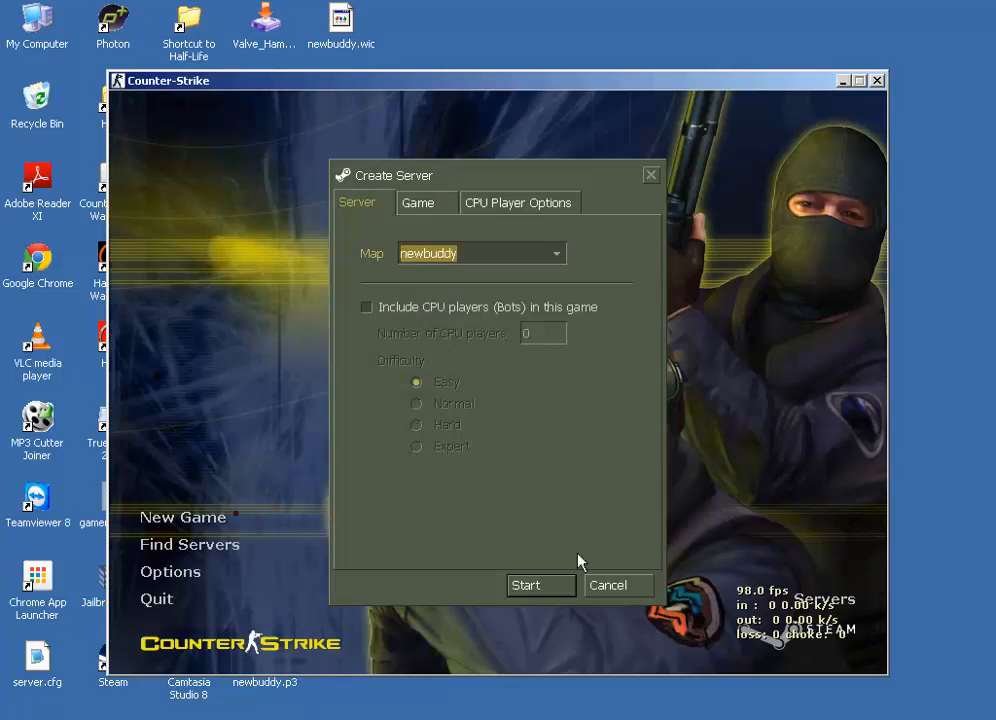
{"action": "left_click", "coordinate": [527, 585]}
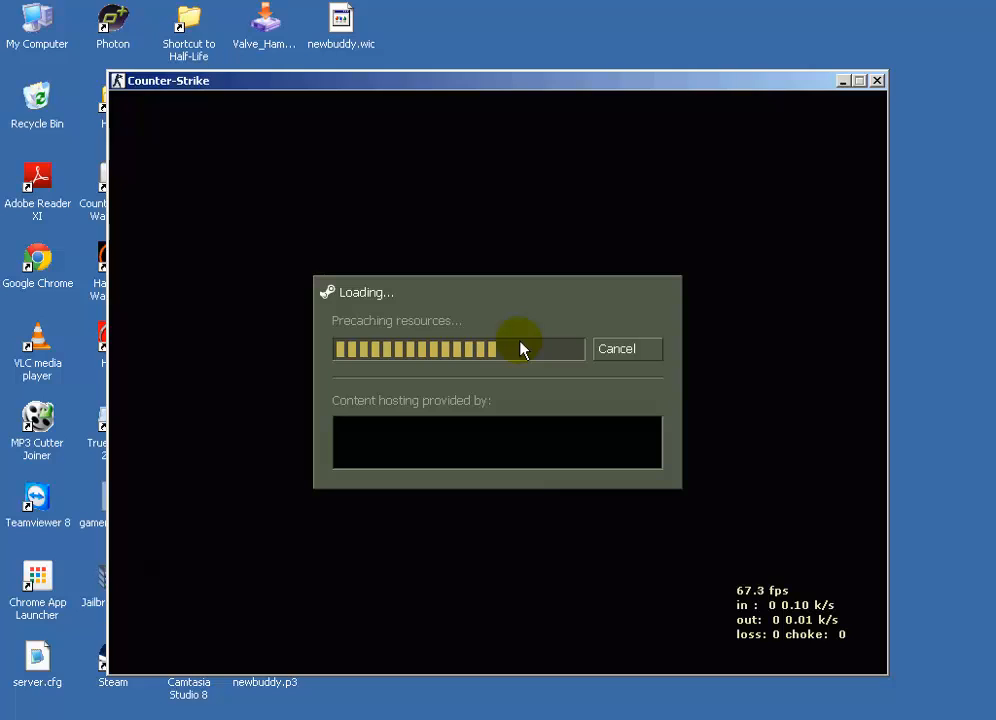
Join the CT forces and spray the logo on the textured block's face ahead of the spawn point
{"action": "key", "text": "Return"}
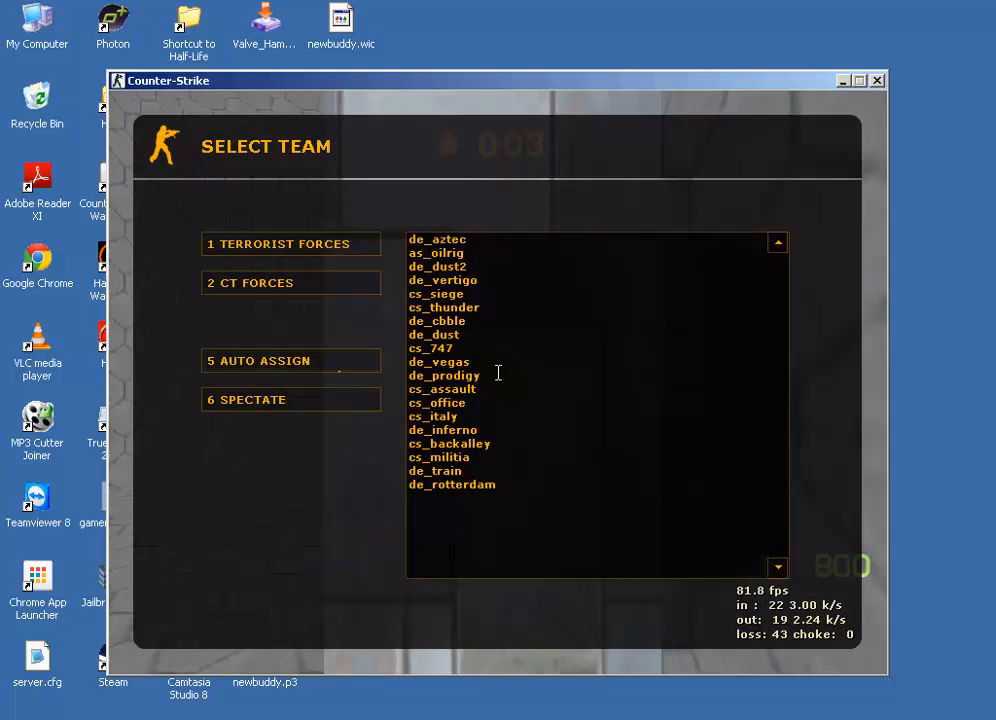
{"action": "key", "text": "2"}
{"action": "key", "text": "2"}
{"action": "key", "text": "t"}
Draw the knife and test the invisible ladder by climbing up and back down the textured block's face
{"action": "key", "text": "3"}
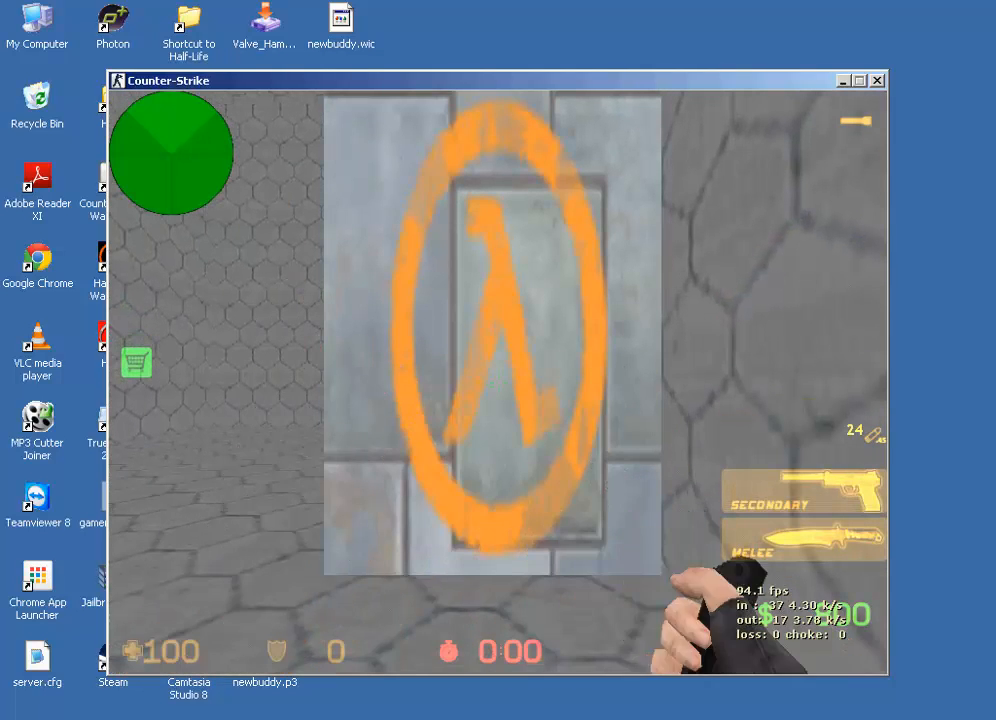
{"action": "key", "text": "w"}
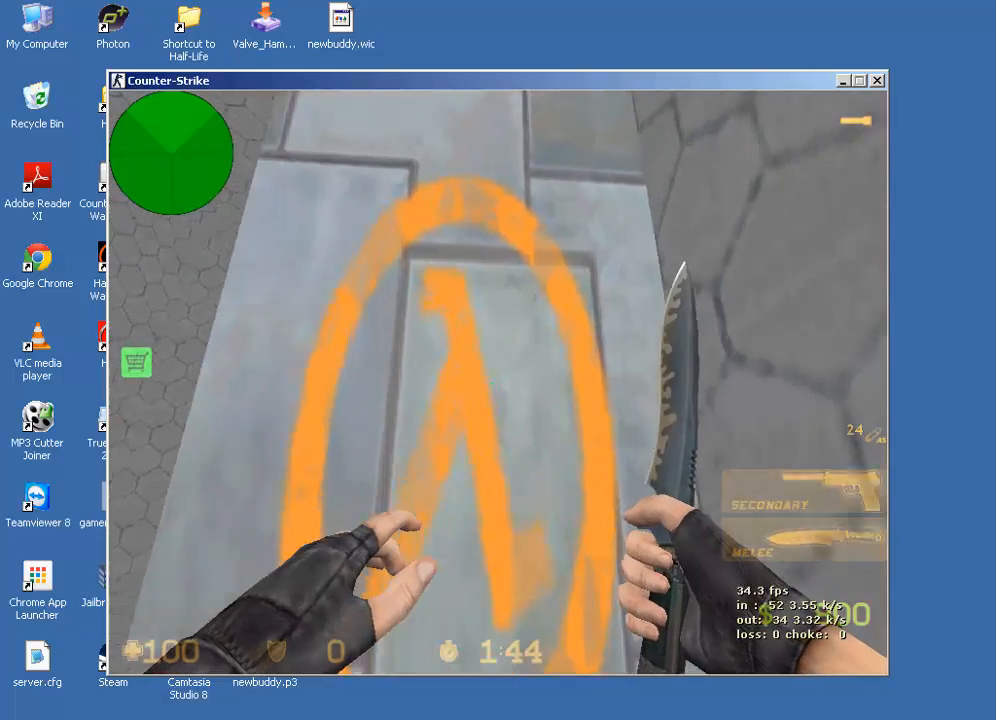
{"action": "key", "text": "w"}
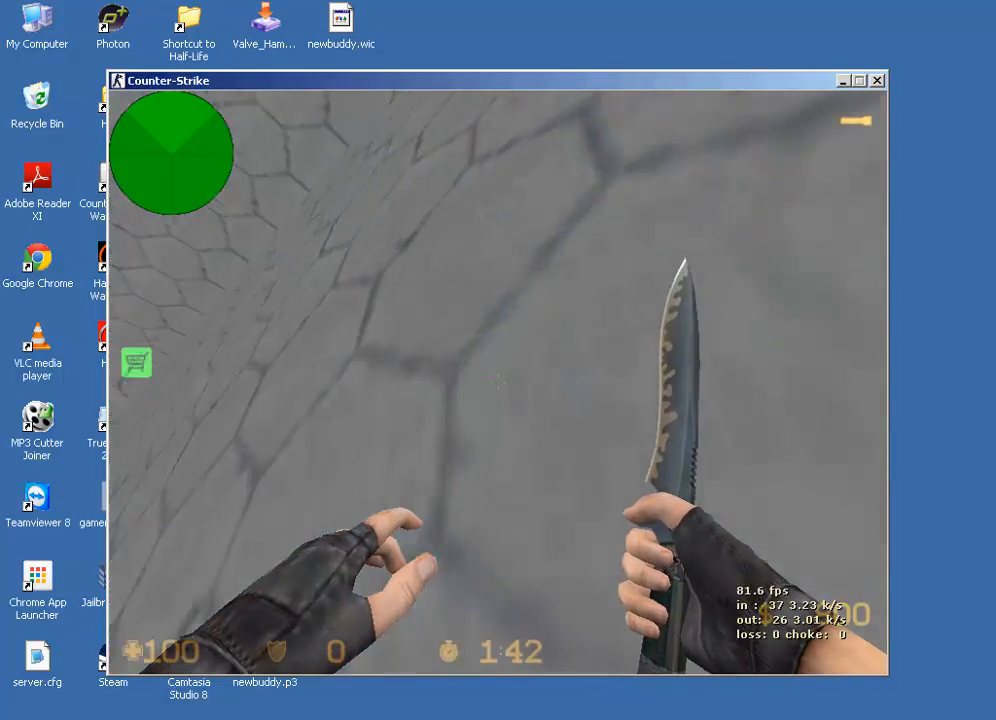
{"action": "key", "text": "s"}
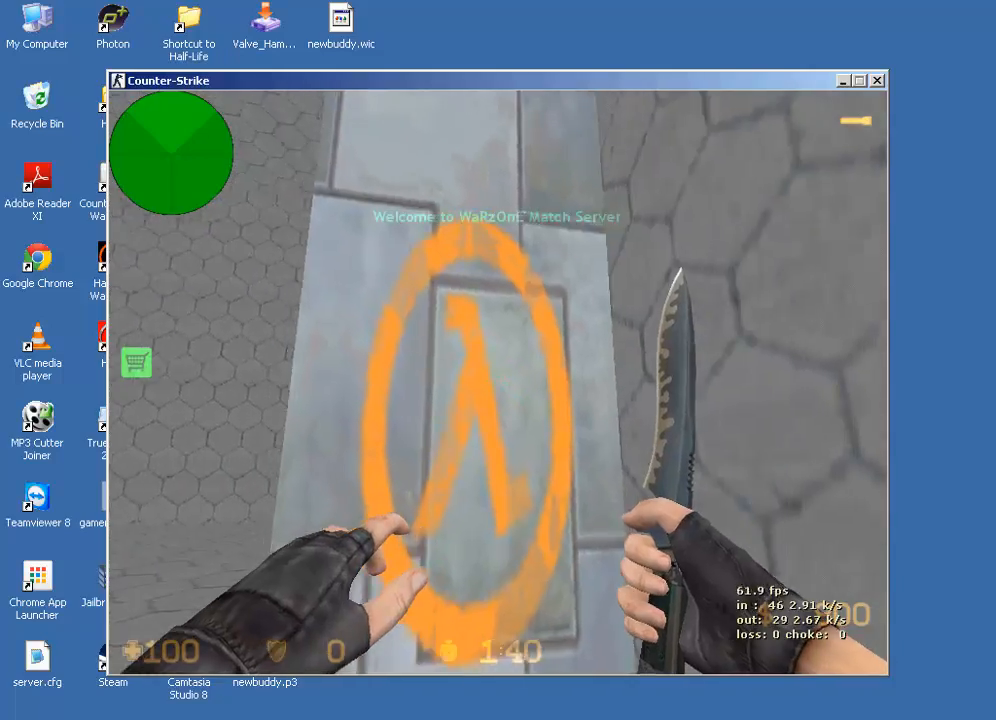
Move along the textured block's front and side faces to inspect the ladder area, and disconnect from the game server
{"action": "key", "text": "a"}
{"action": "key", "text": "w"}
{"action": "left_click", "coordinate": [498, 382]}
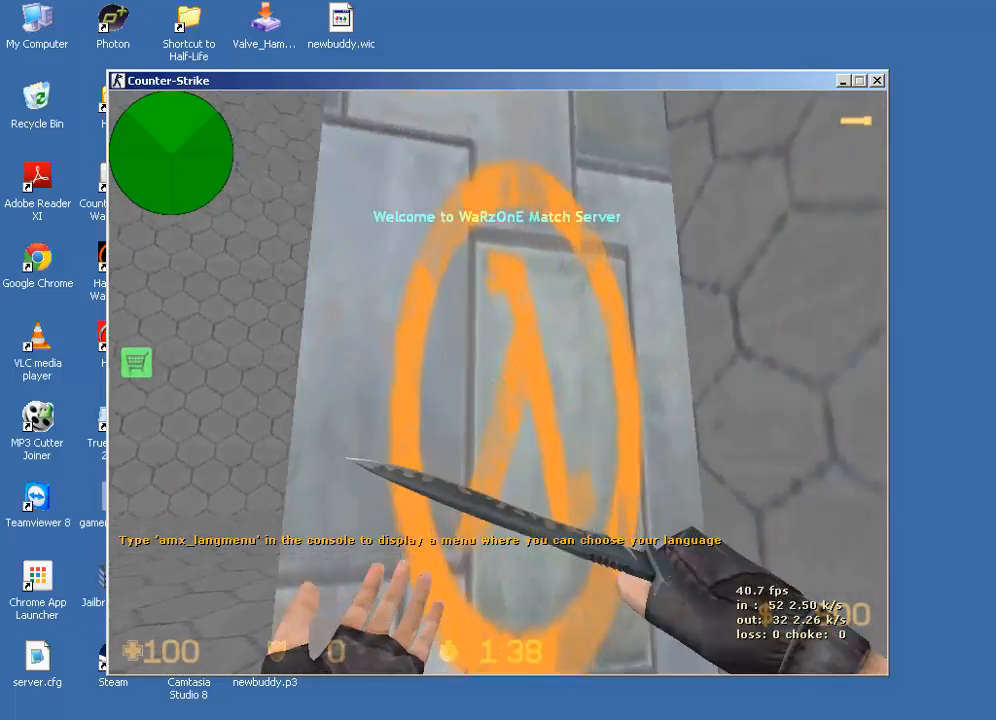
{"action": "key", "text": "s"}
{"action": "key", "text": "a"}
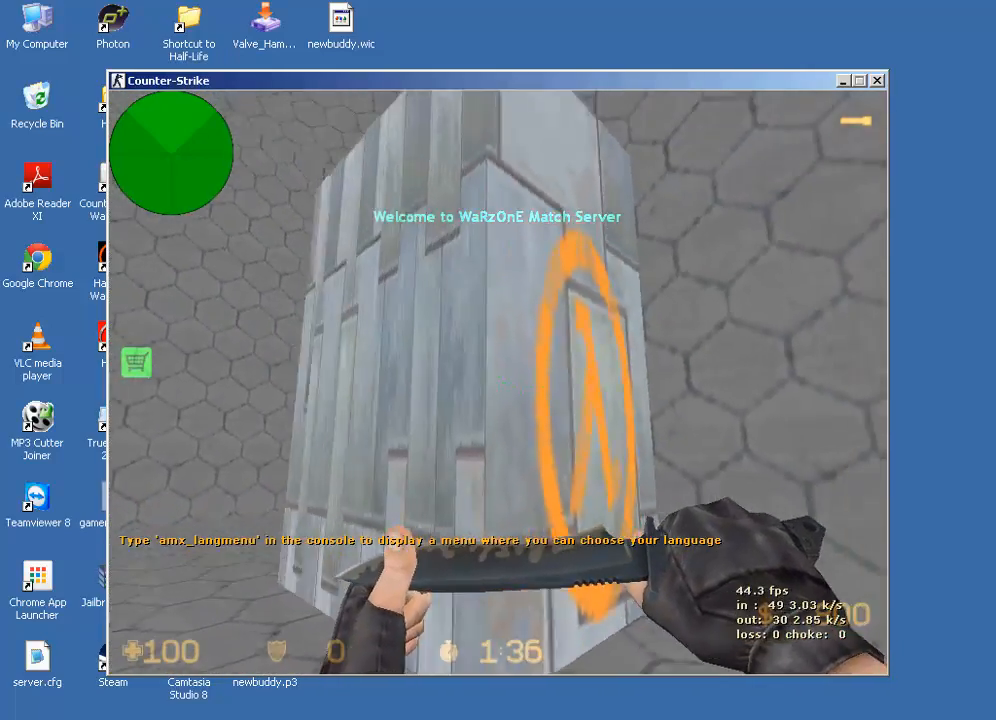
{"action": "key", "text": "d"}
{"action": "key", "text": "w"}
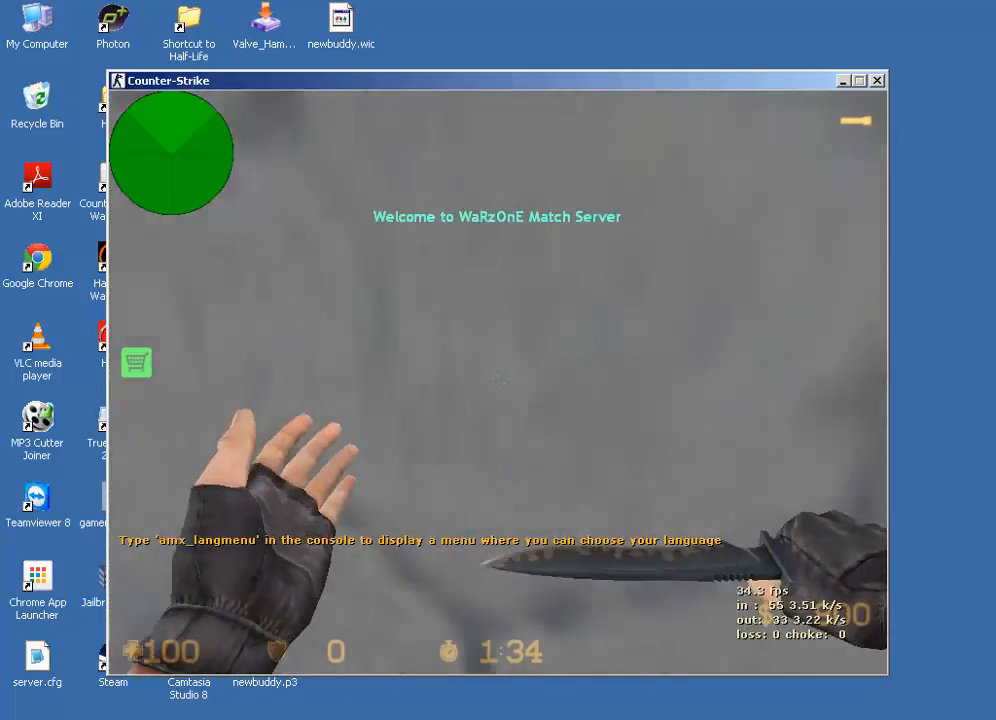
{"action": "key", "text": "s"}
{"action": "key", "text": "Escape"}
{"action": "left_click", "coordinate": [200, 437]}
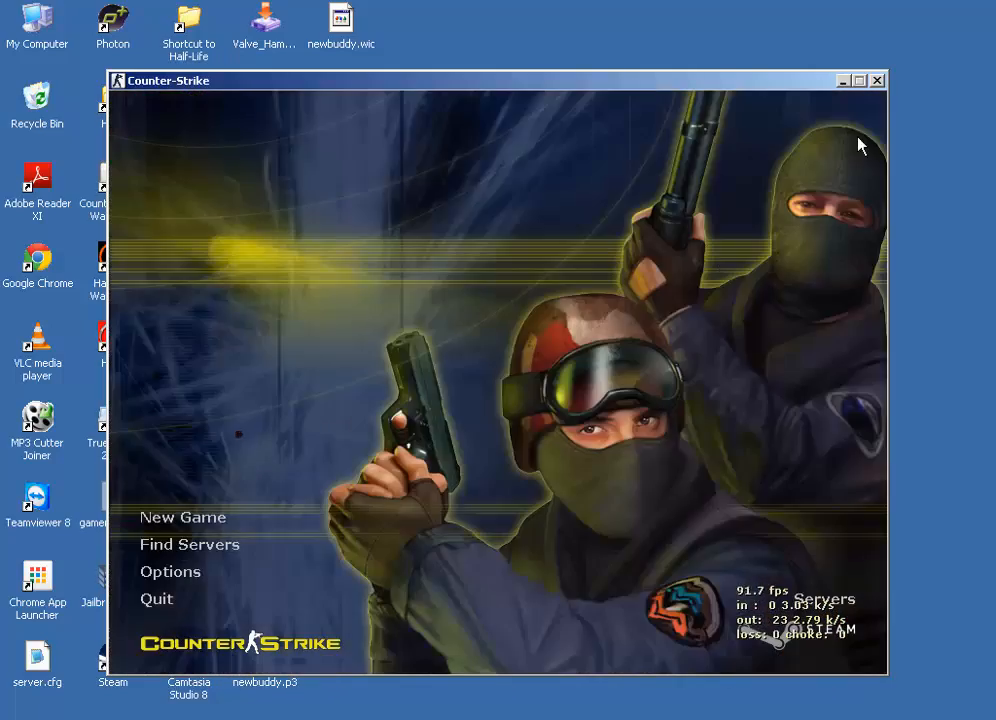
Switch to Valve Hammer Editor and texture the selected func_ladder block with {LADDER3B, centred on its faces, filtering textures by "ladder"
{"action": "left_click", "coordinate": [843, 80]}
{"action": "left_click", "coordinate": [356, 718]}
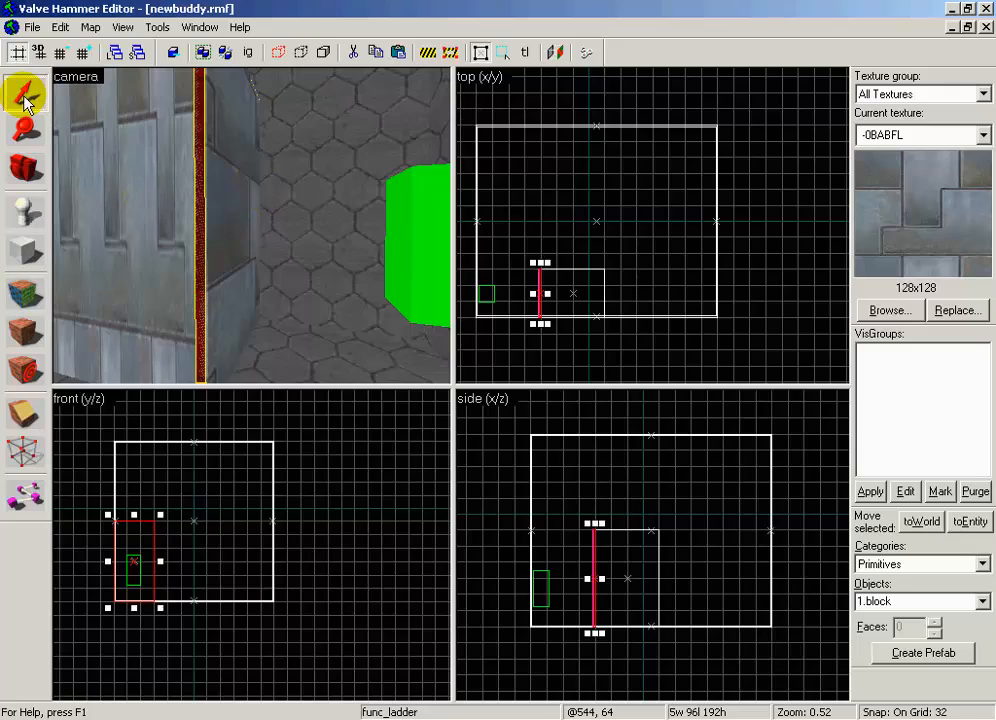
{"action": "left_click", "coordinate": [25, 300]}
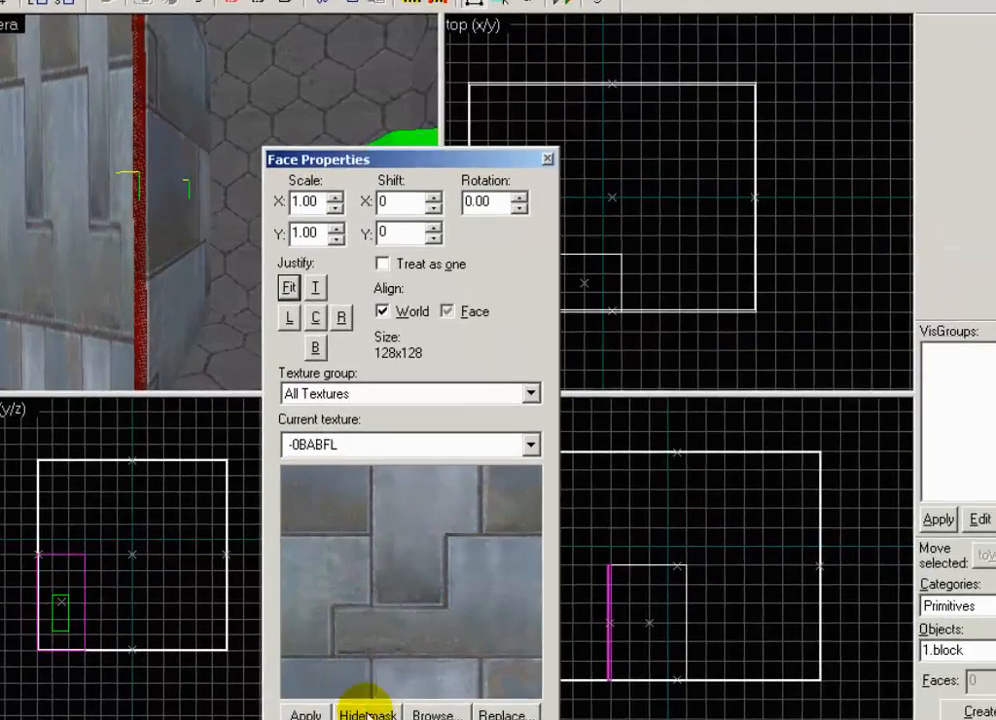
{"action": "left_click", "coordinate": [449, 657]}
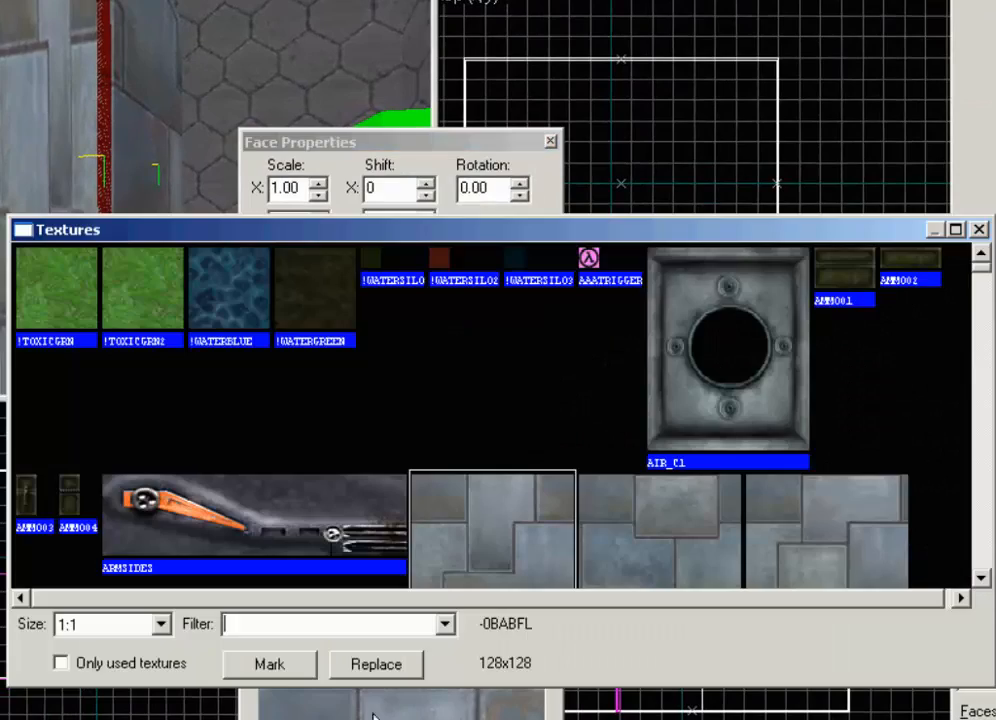
{"action": "left_click", "coordinate": [286, 629]}
{"action": "type", "text": "ladder"}
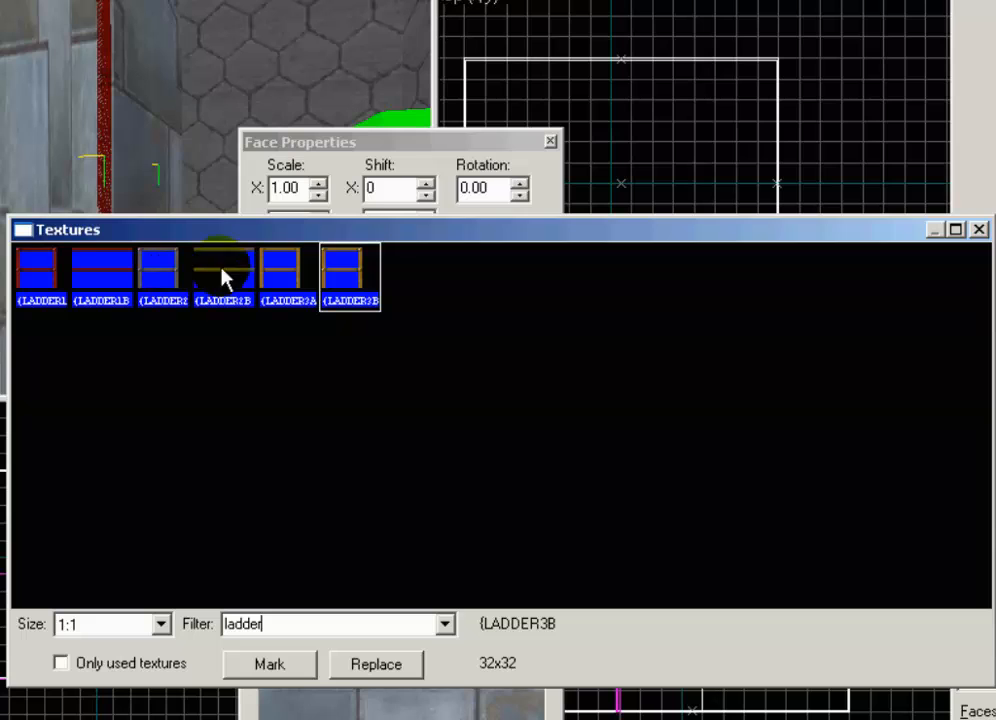
{"action": "double_click", "coordinate": [345, 275]}
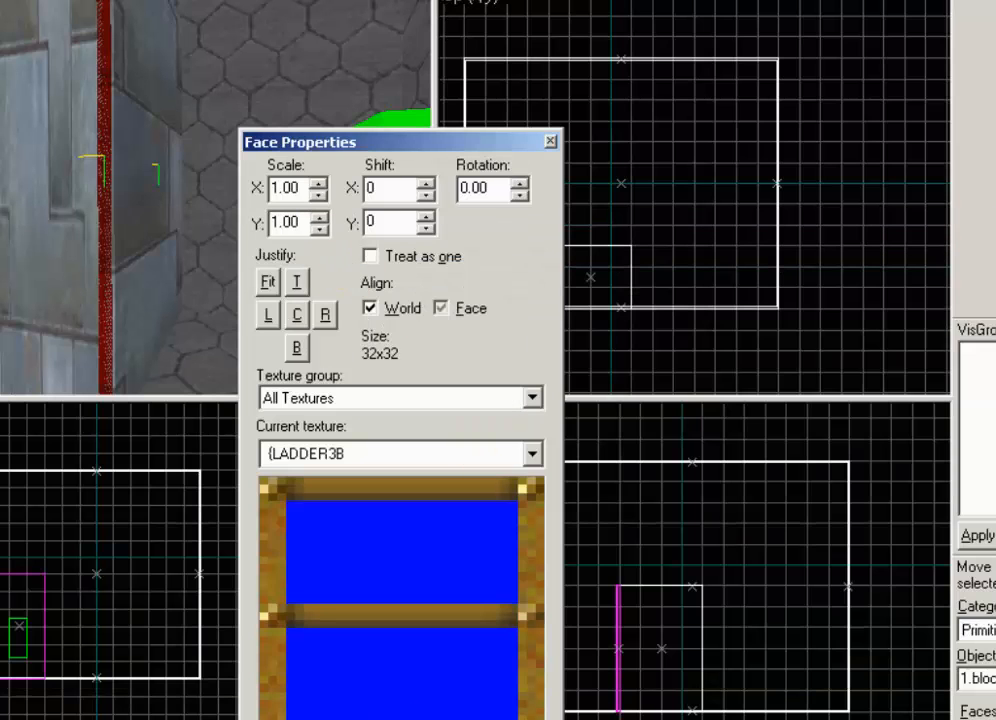
{"action": "left_click", "coordinate": [296, 314]}
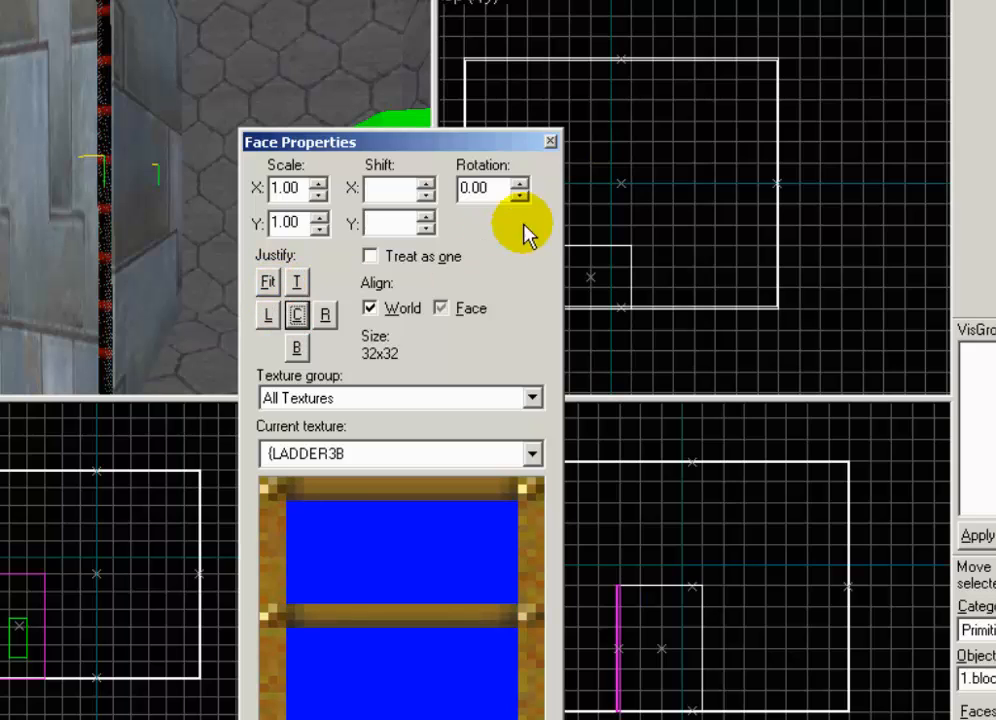
{"action": "left_click", "coordinate": [550, 142]}
Save newbuddy and compile it with CSG, BSP, VIS and RAD set to Normal, without running the game
{"action": "left_click", "coordinate": [0, 0]}
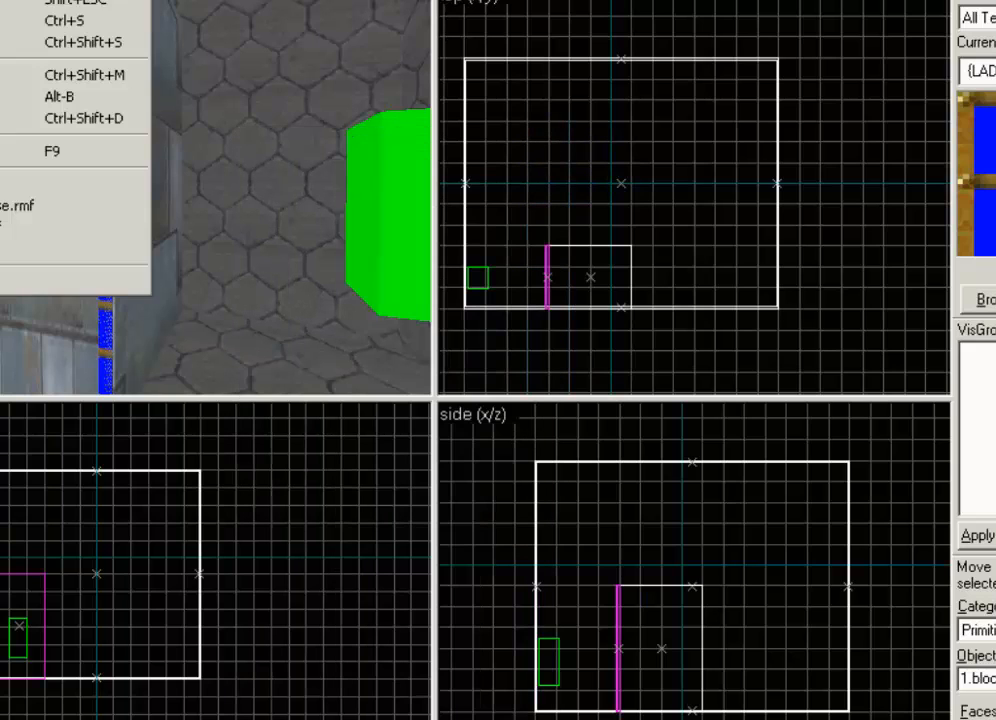
{"action": "left_click", "coordinate": [5, 20]}
{"action": "left_click", "coordinate": [0, 0]}
{"action": "left_click", "coordinate": [5, 150]}
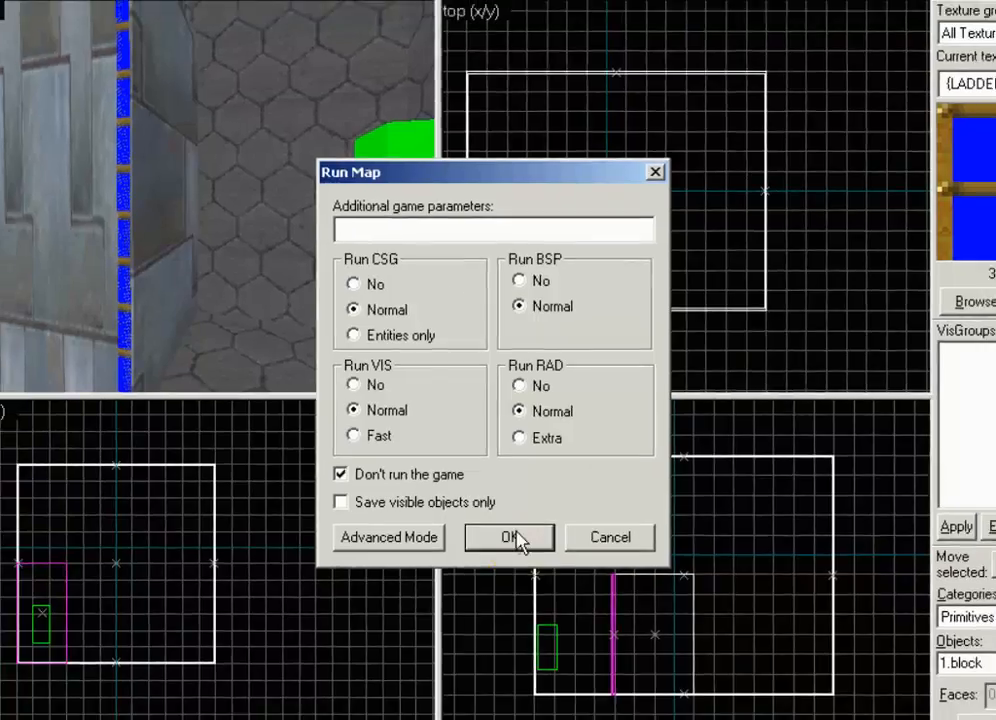
{"action": "left_click", "coordinate": [509, 546]}
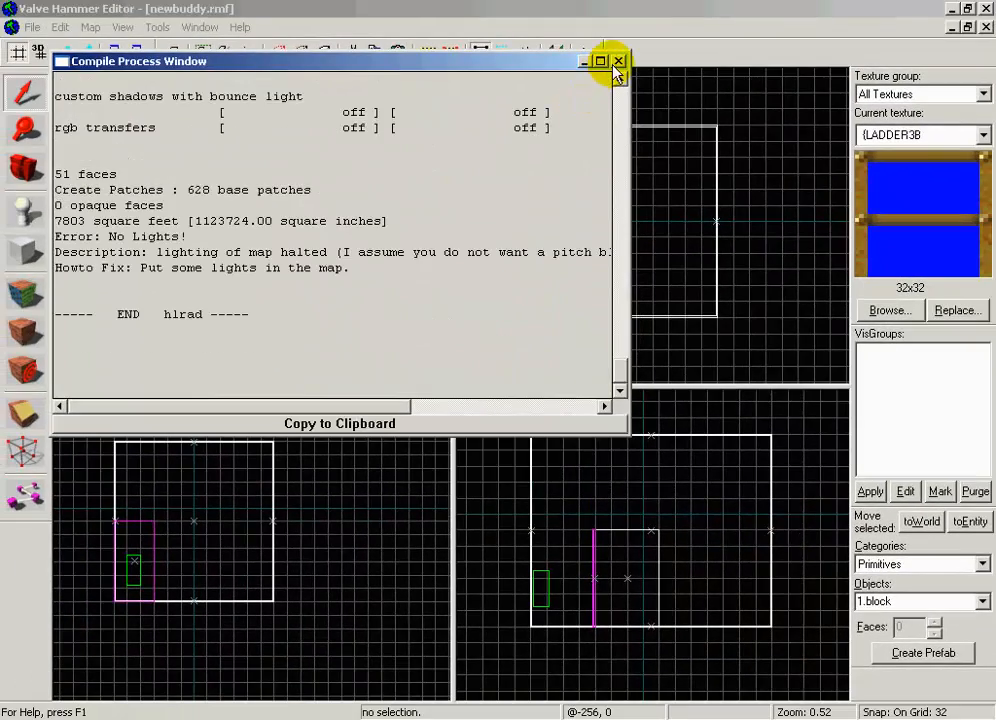
{"action": "left_click", "coordinate": [618, 62]}
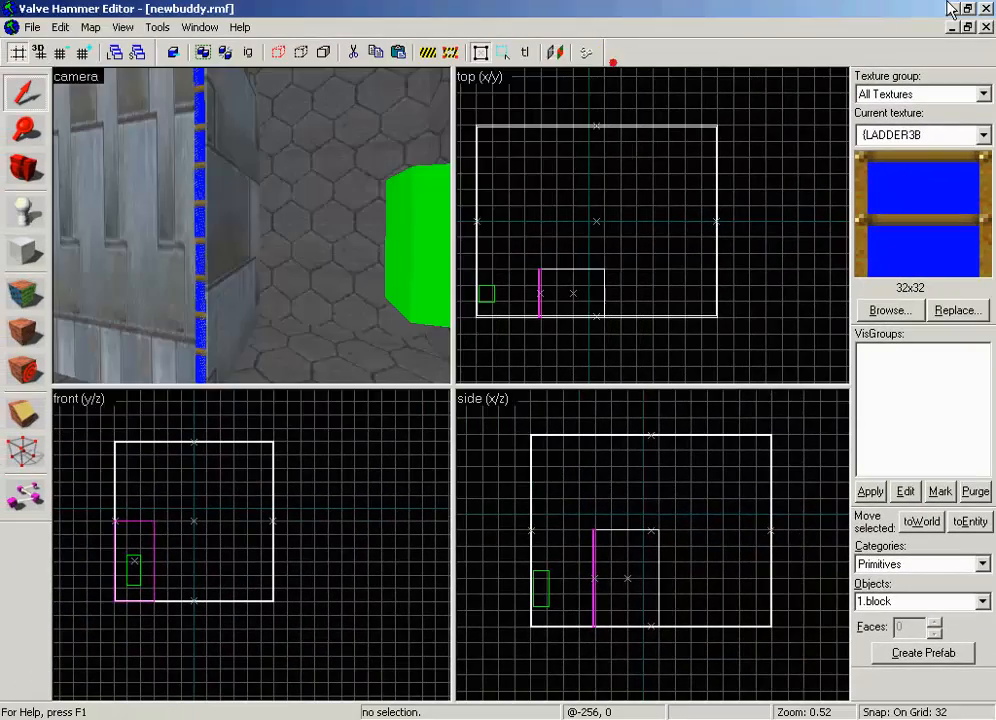
Copy the compiled newbuddy.bsp from the desktop into the cstrike\maps folder, replacing the older version
{"action": "left_click", "coordinate": [951, 9]}
{"action": "left_click", "coordinate": [268, 130]}
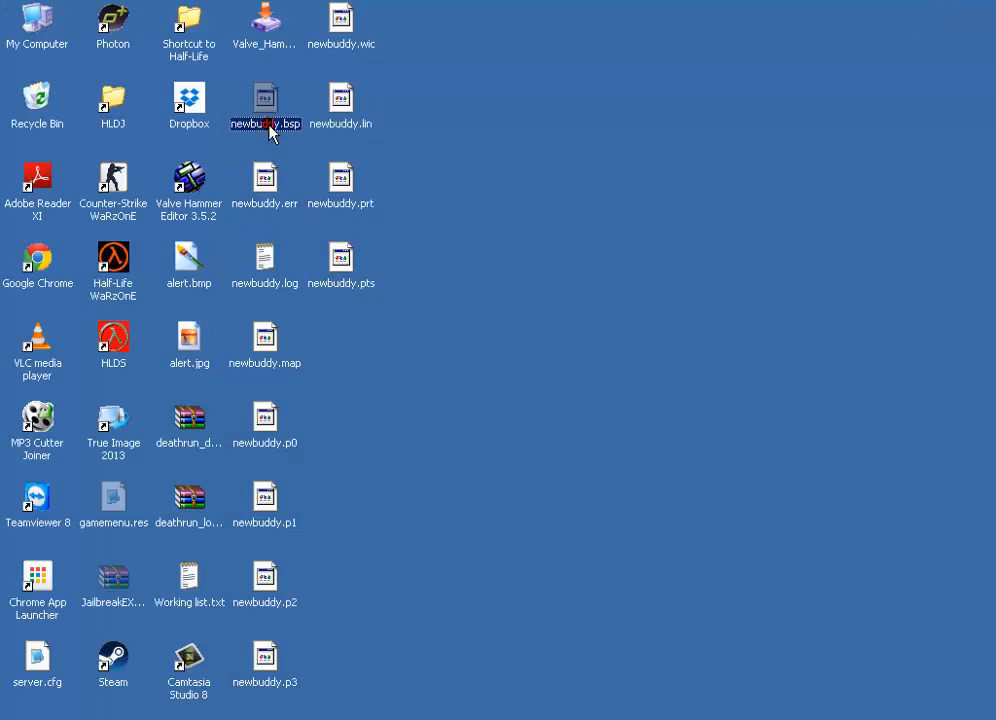
{"action": "left_click", "coordinate": [276, 718]}
{"action": "right_click", "coordinate": [238, 212]}
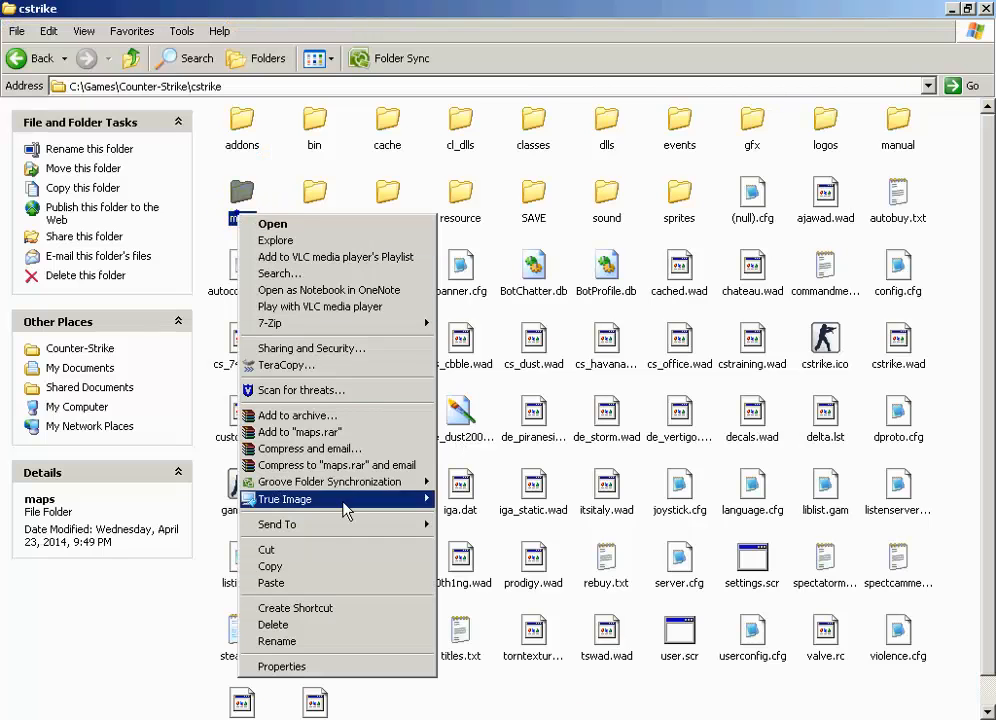
{"action": "left_click", "coordinate": [362, 583]}
{"action": "left_click", "coordinate": [580, 325]}
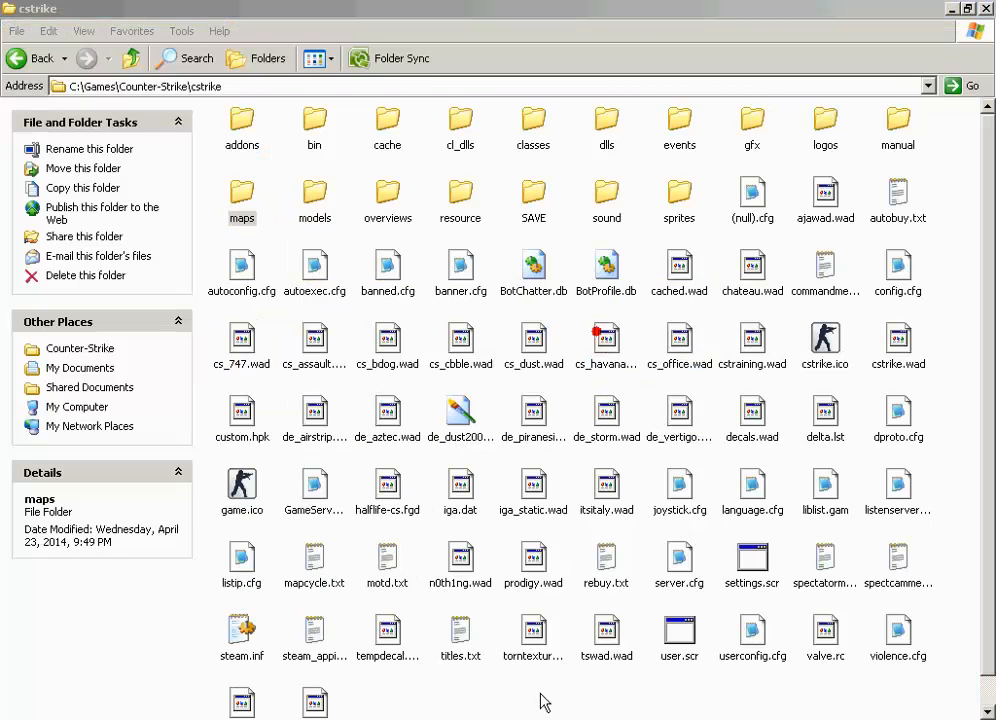
Switch to Counter-Strike, start a new server on the newbuddy map without bots, and join a team
{"action": "left_click", "coordinate": [712, 716]}
{"action": "left_click", "coordinate": [205, 520]}
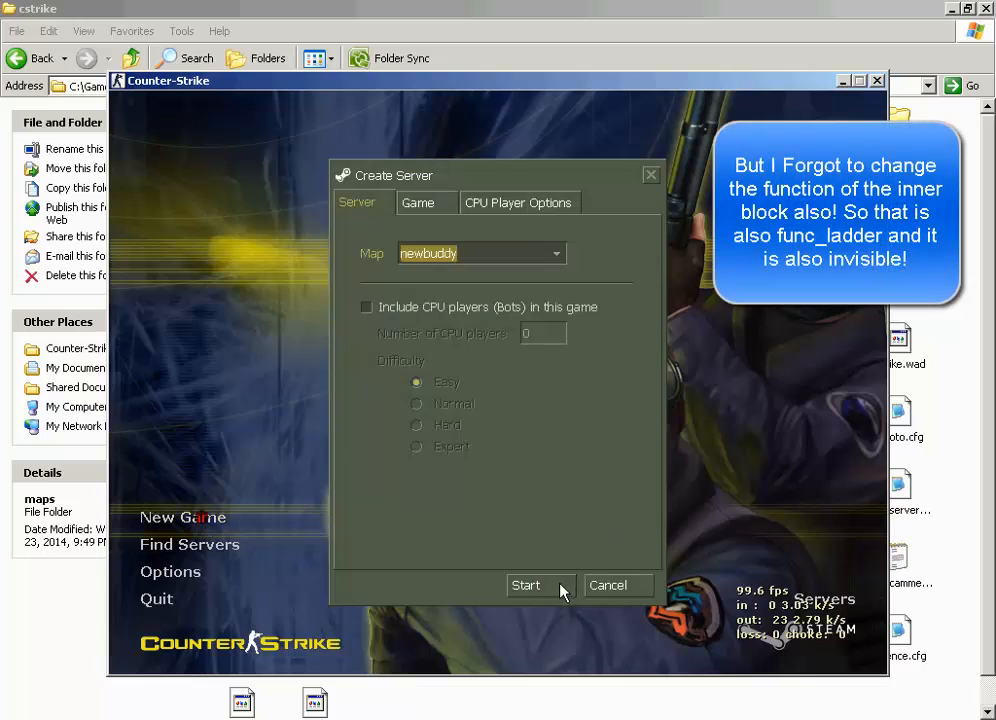
{"action": "left_click", "coordinate": [560, 589]}
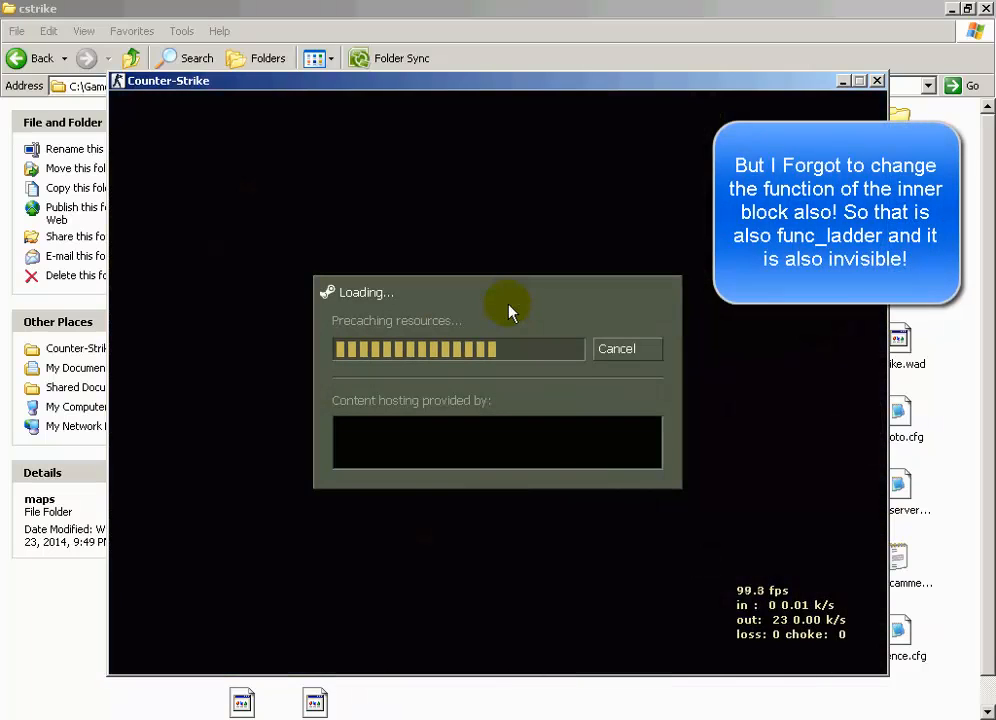
{"action": "key", "text": "Return"}
{"action": "key", "text": "5"}
{"action": "key", "text": "5"}
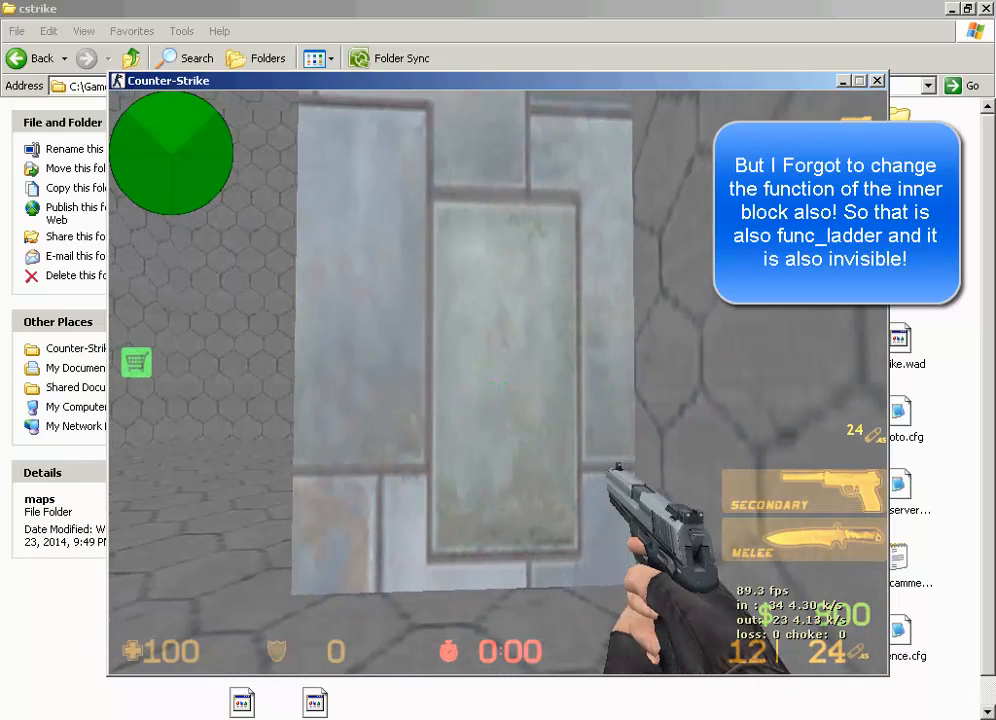
Check the textured block's front and side for a visible ladder, and disconnect from the server
{"action": "key", "text": "a"}
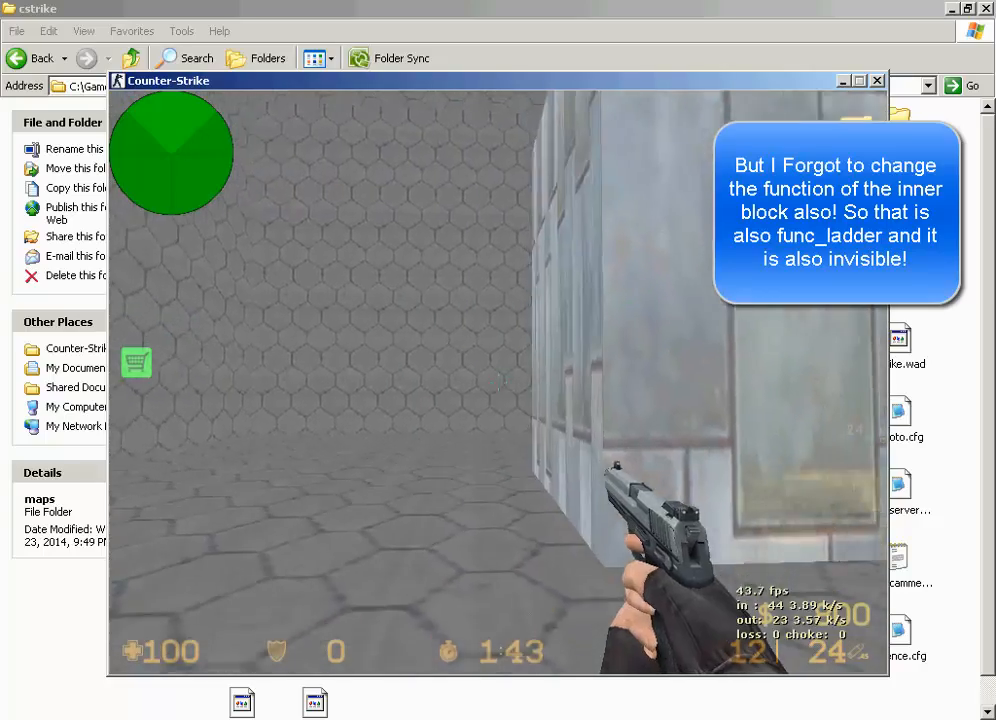
{"action": "key", "text": "Escape"}
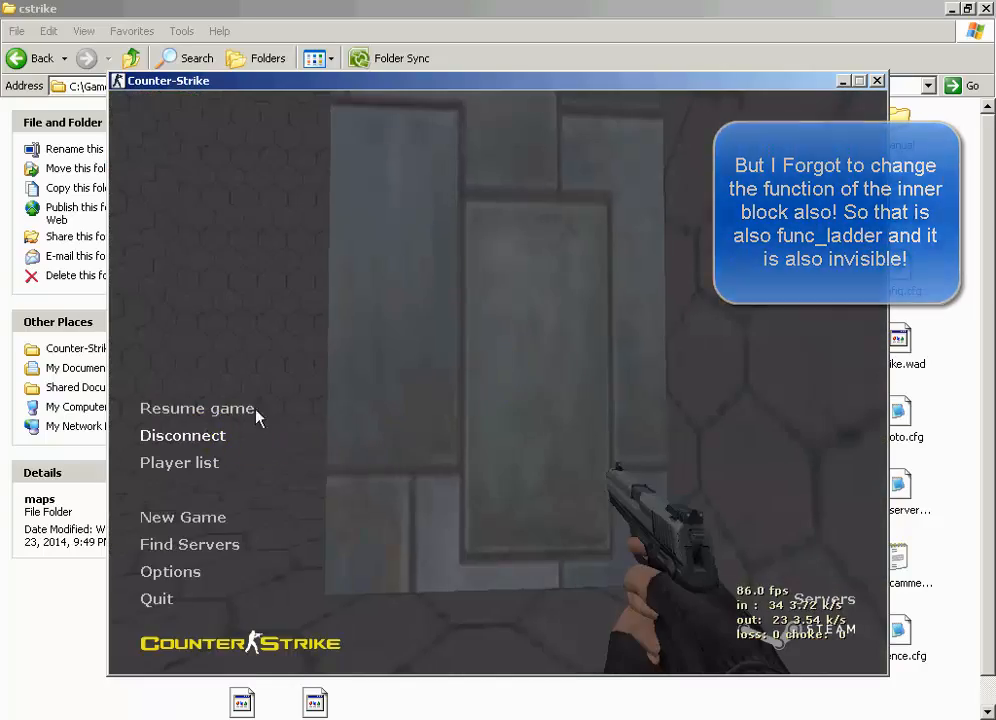
{"action": "left_click", "coordinate": [183, 436]}
Switch to Valve Hammer Editor and set the entity class of the ladder-textured block to button_target
{"action": "left_click", "coordinate": [842, 82]}
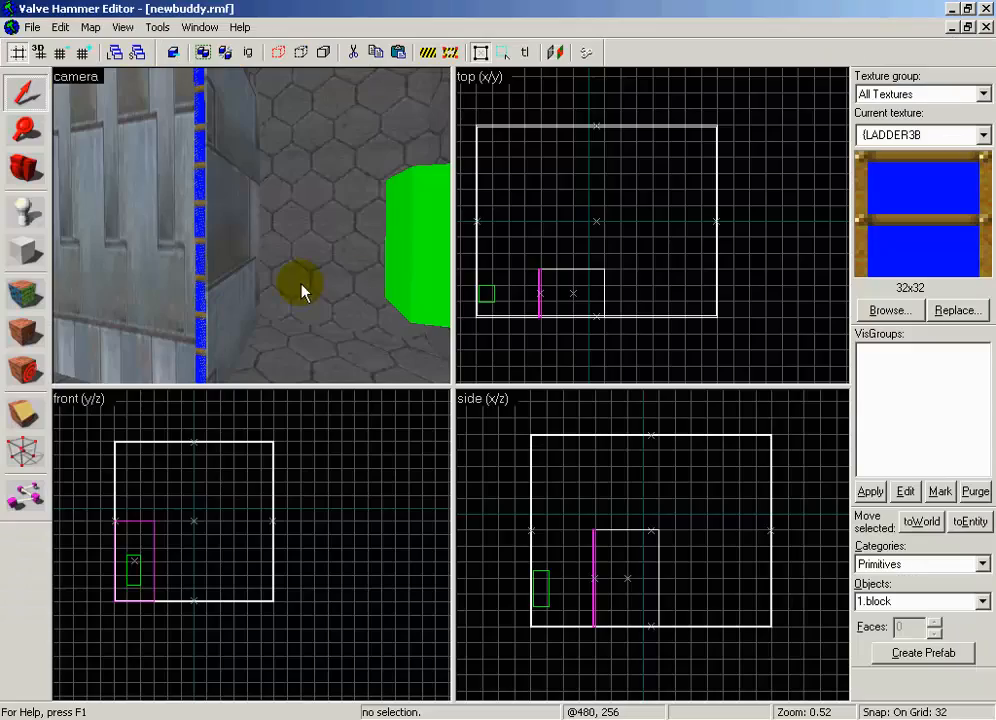
{"action": "left_click", "coordinate": [229, 148]}
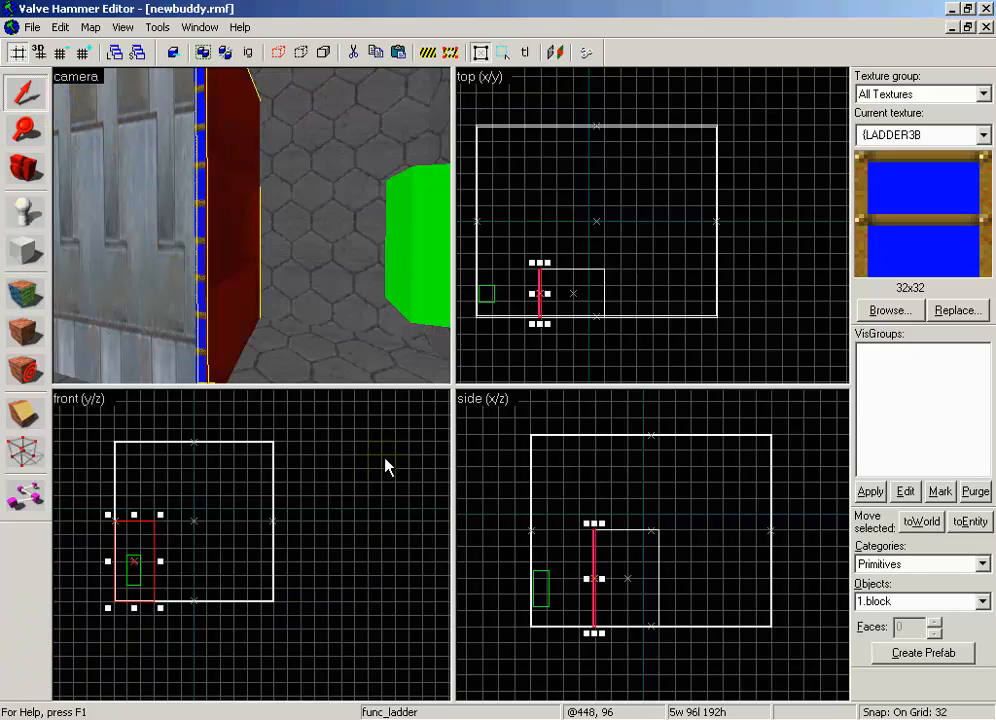
{"action": "left_click", "coordinate": [197, 177]}
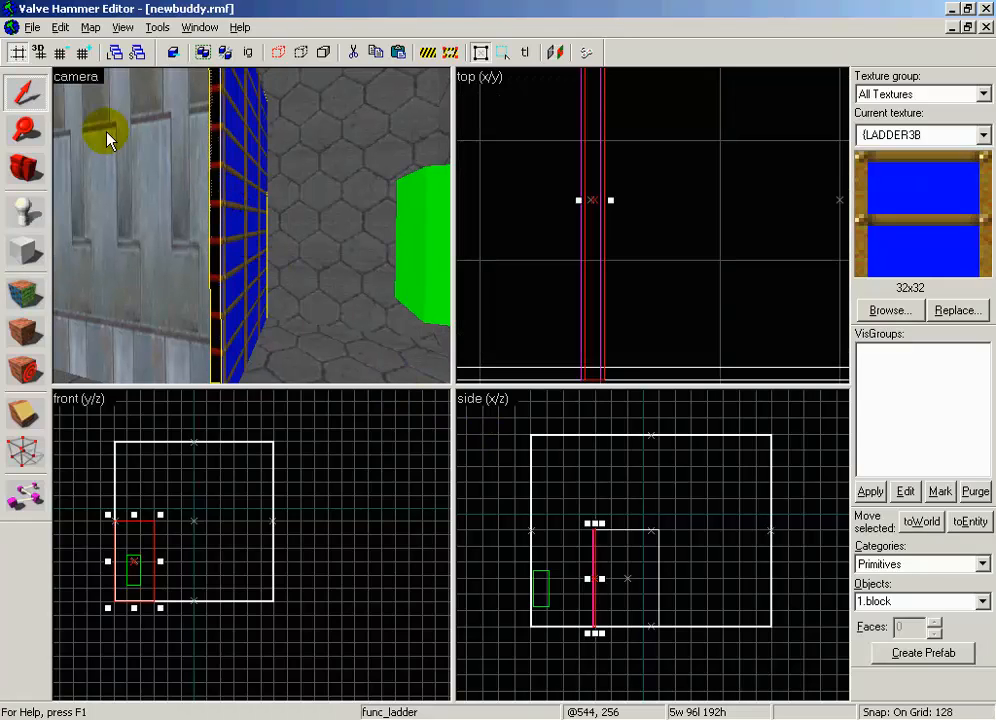
{"action": "left_click", "coordinate": [472, 210]}
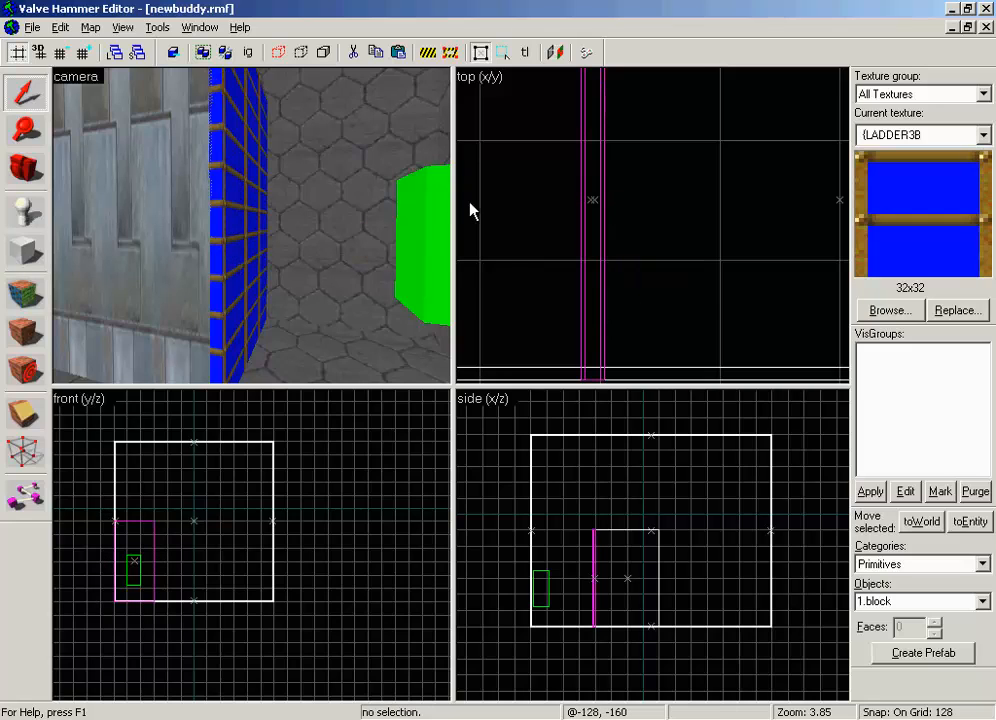
{"action": "left_click", "coordinate": [212, 200]}
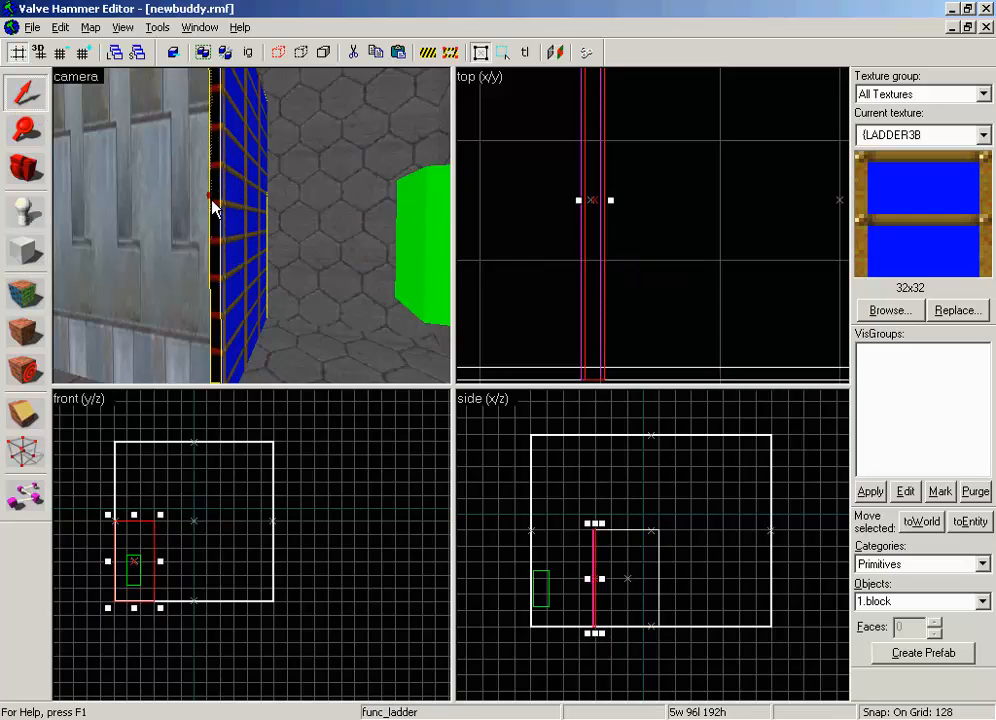
{"action": "key", "text": "alt+Return"}
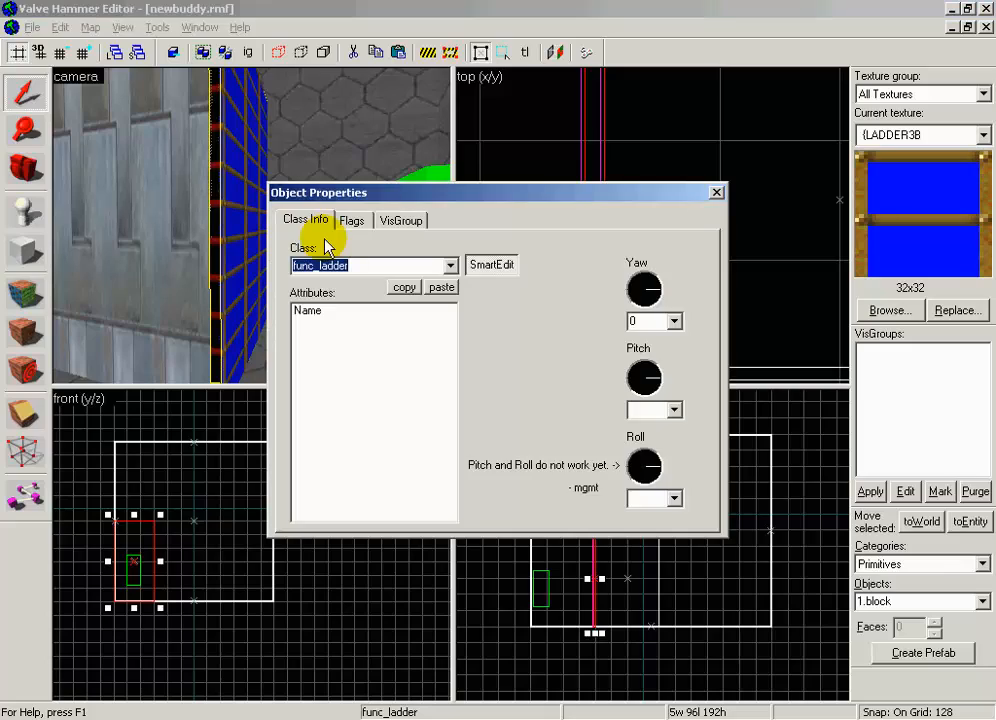
{"action": "left_click_drag", "start_coordinate": [432, 265], "coordinate": [278, 263]}
{"action": "type", "text": "b"}
{"action": "type", "text": "utton"}
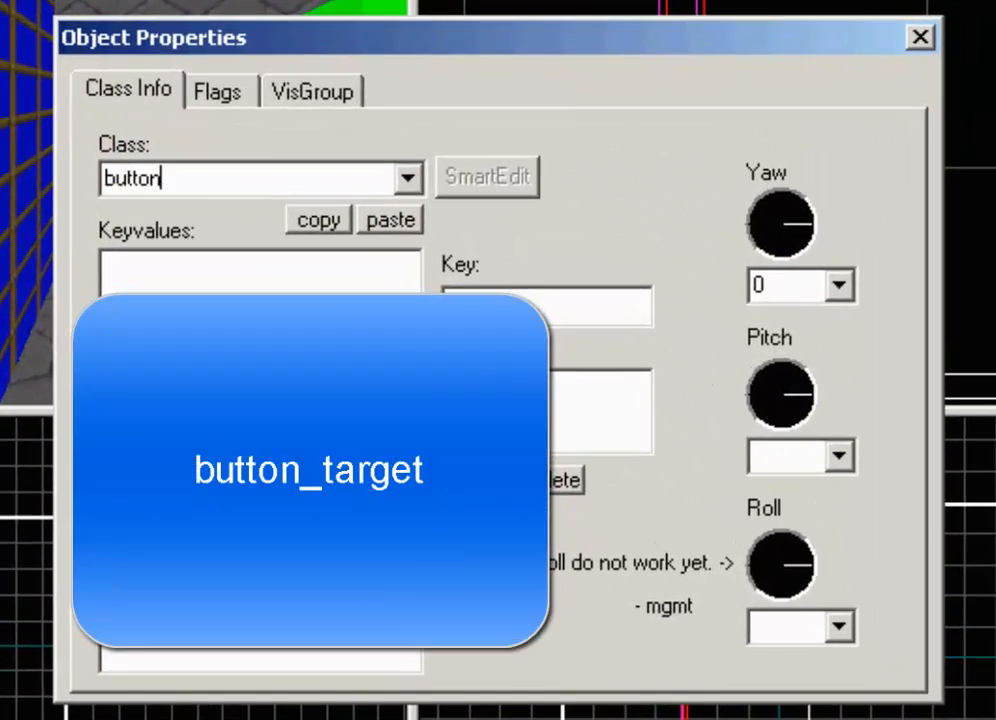
{"action": "type", "text": "_target"}
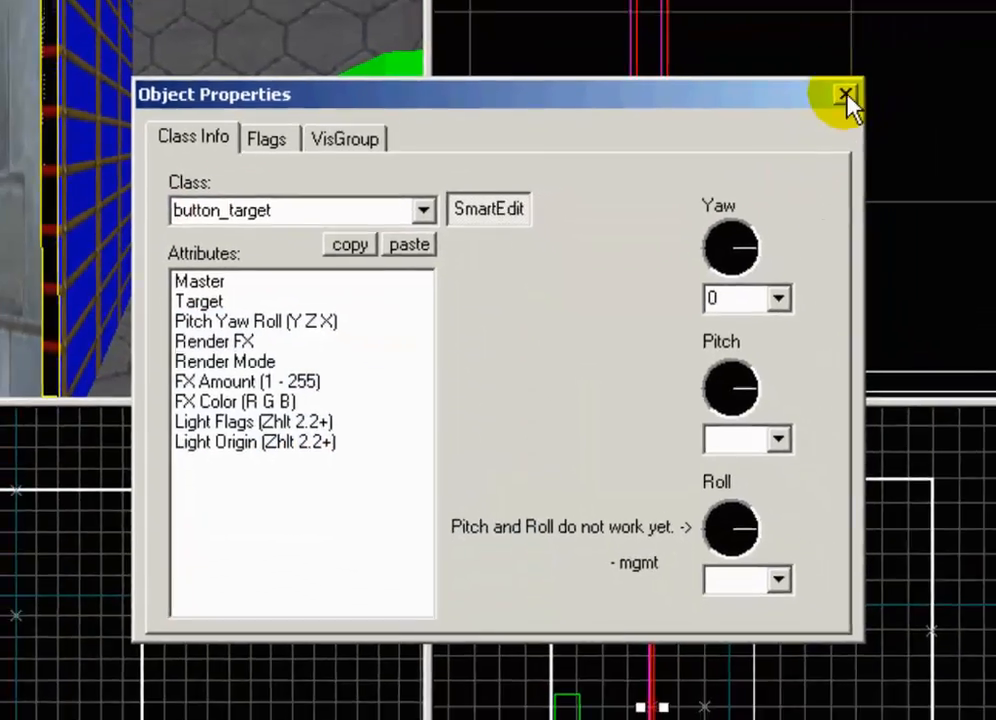
{"action": "left_click", "coordinate": [920, 37]}
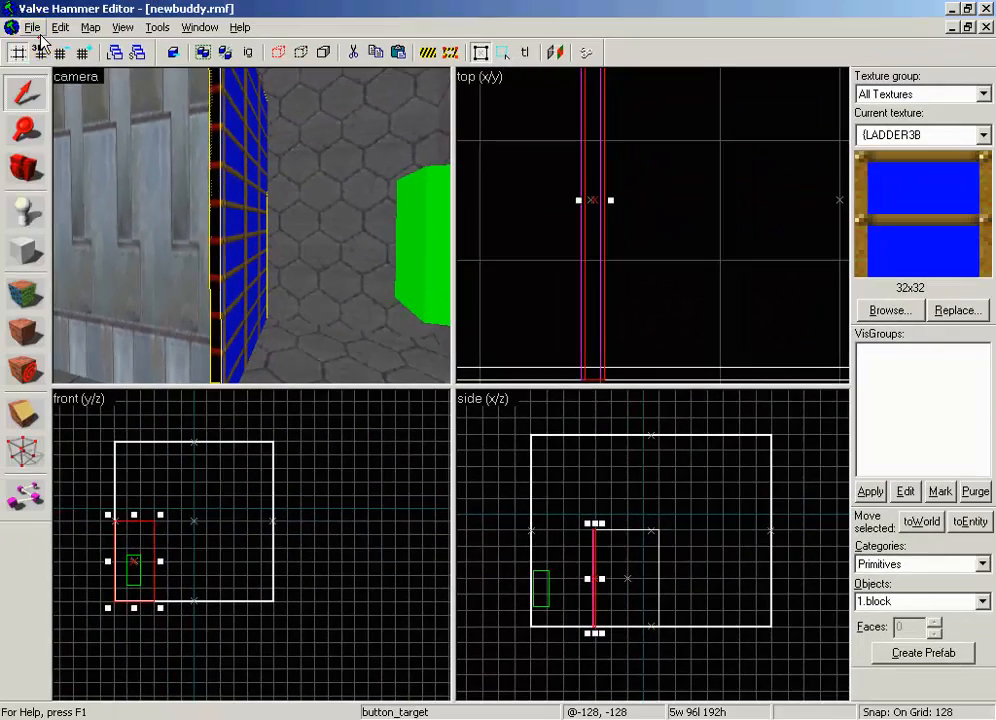
Compile newbuddy again with all four stages on Normal and without running the game, leaving the server setup cancelled
{"action": "left_click", "coordinate": [33, 27]}
{"action": "left_click", "coordinate": [62, 197]}
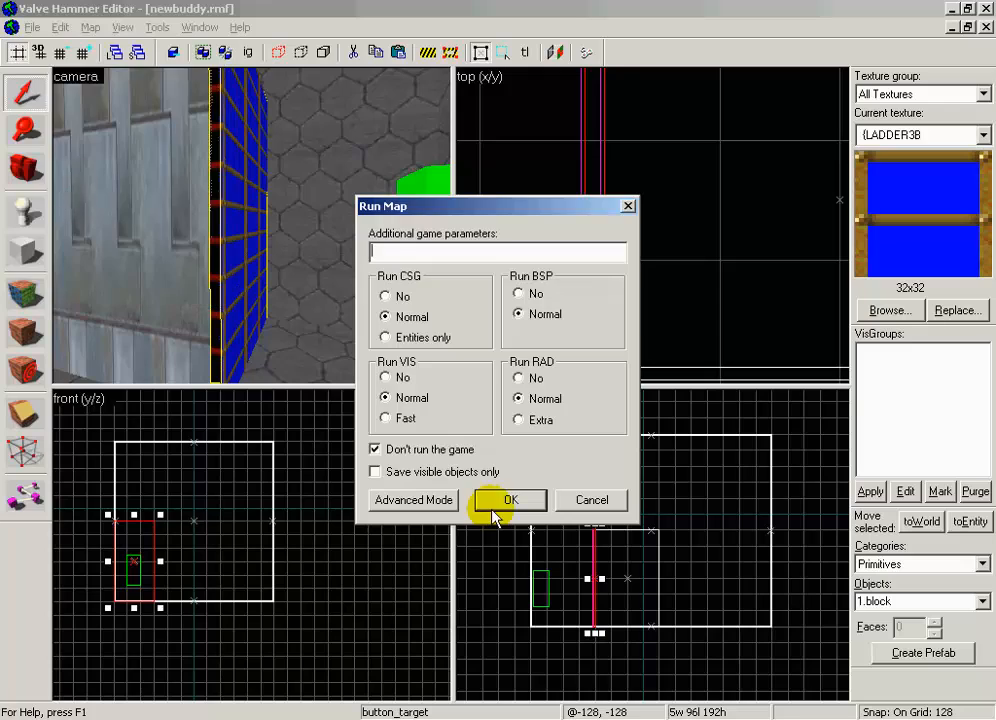
{"action": "left_click", "coordinate": [498, 500]}
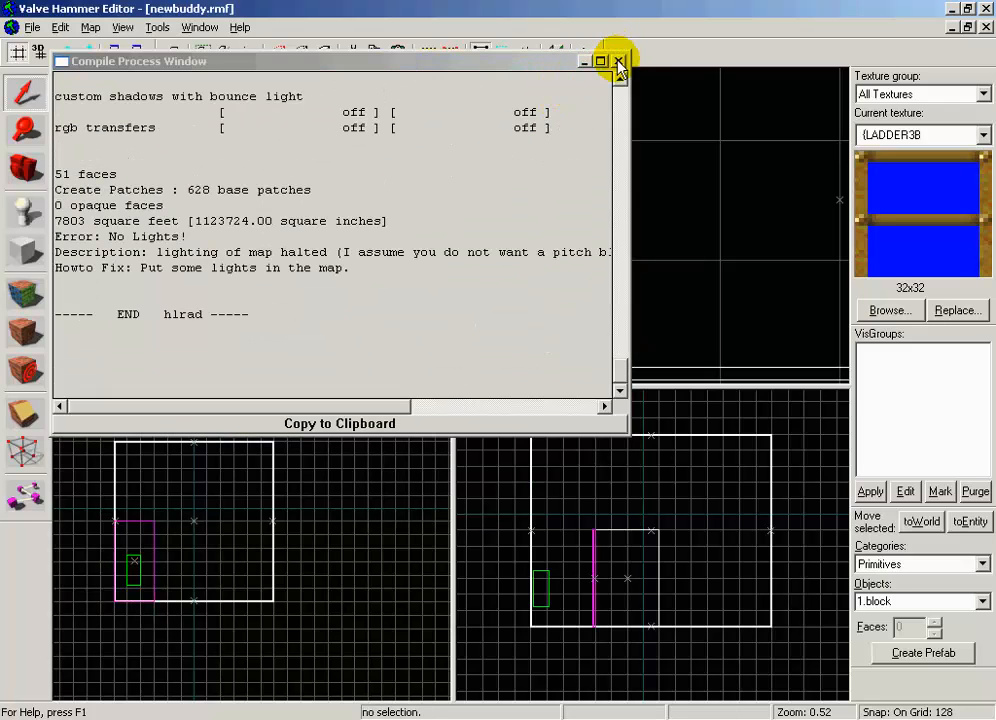
{"action": "left_click", "coordinate": [618, 62]}
{"action": "left_click", "coordinate": [226, 518]}
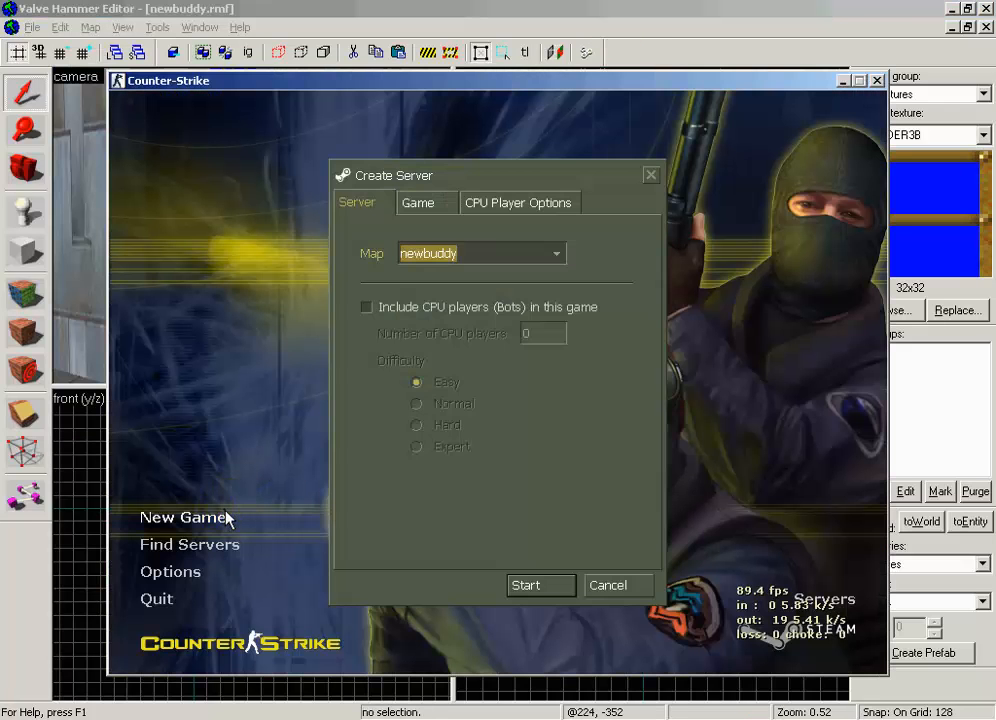
{"action": "left_click", "coordinate": [610, 584]}
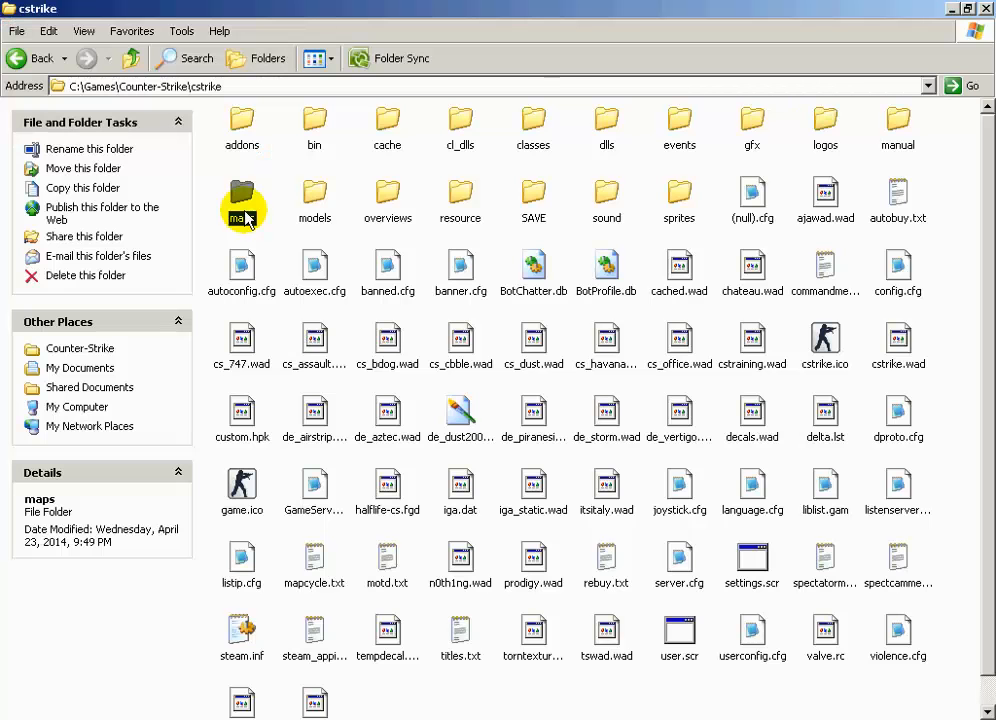
Paste the recompiled newbuddy map into the cstrike maps folder, replacing the existing files
{"action": "right_click", "coordinate": [250, 208]}
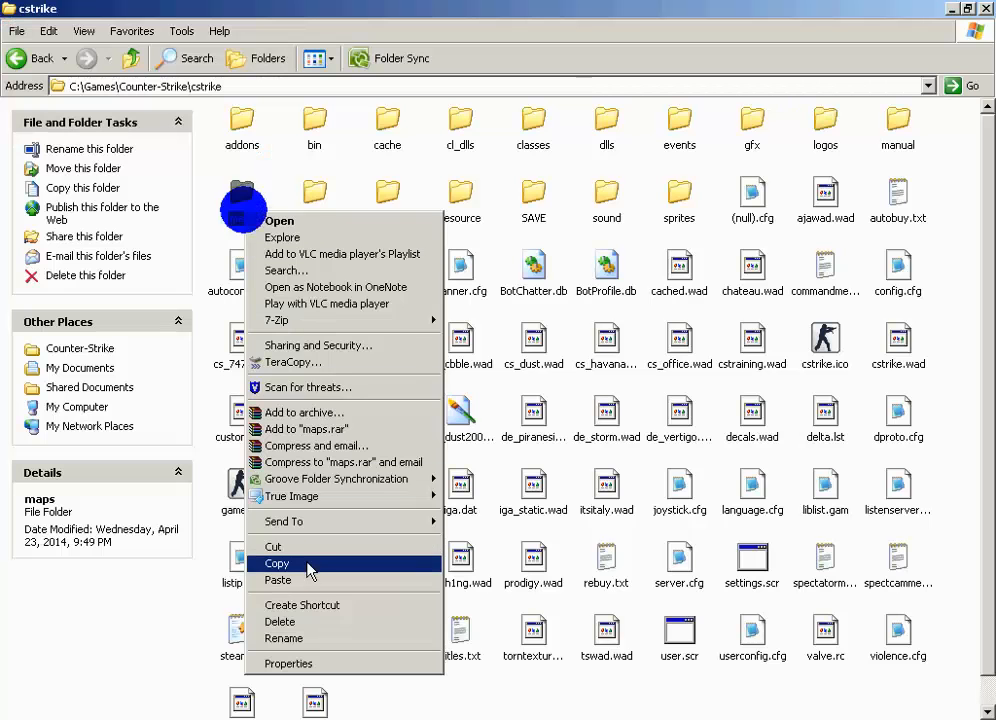
{"action": "left_click", "coordinate": [311, 564]}
{"action": "left_click", "coordinate": [579, 328]}
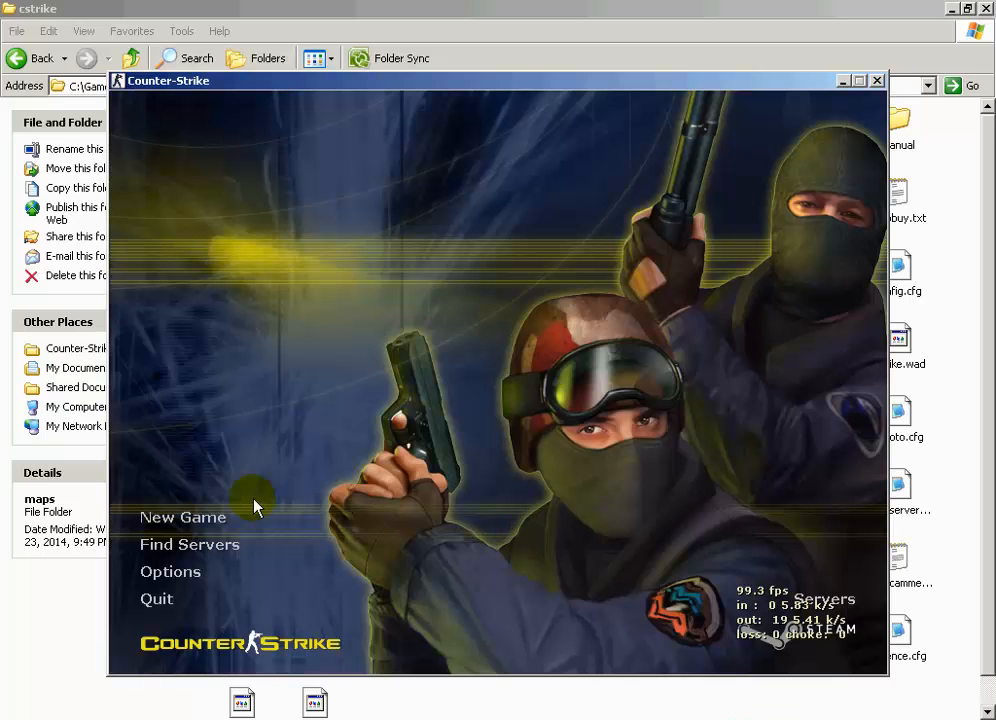
Switch to Counter-Strike, start a new server on the newbuddy map, and join the second team with its auto-selected model
{"action": "left_click", "coordinate": [256, 507]}
{"action": "left_click", "coordinate": [527, 583]}
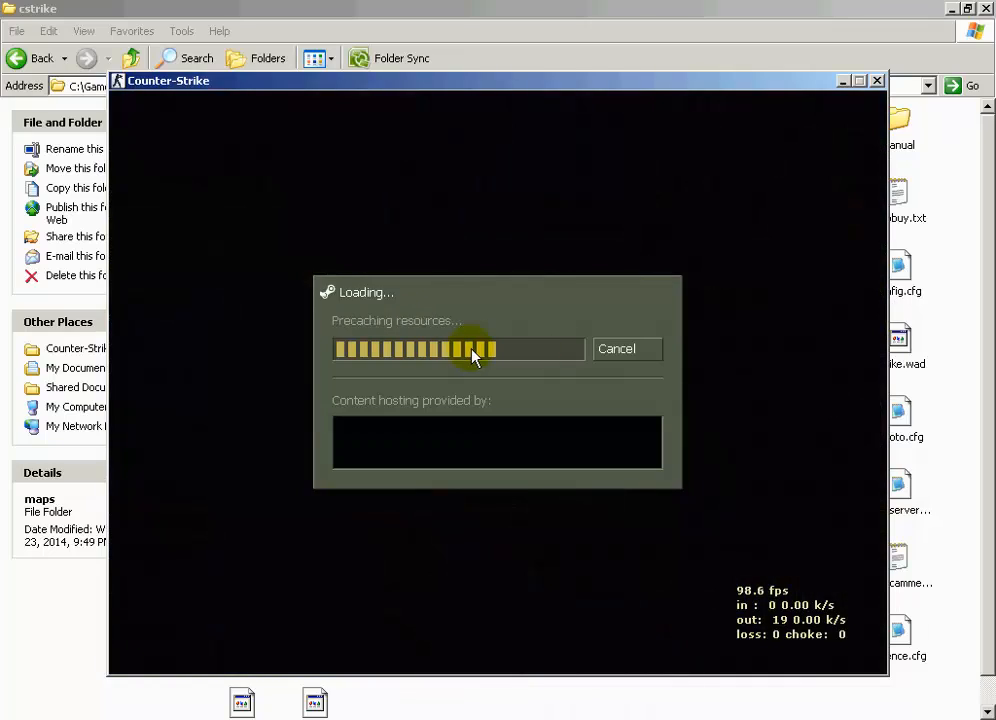
{"action": "key", "text": "Return"}
{"action": "key", "text": "2"}
{"action": "key", "text": "5"}
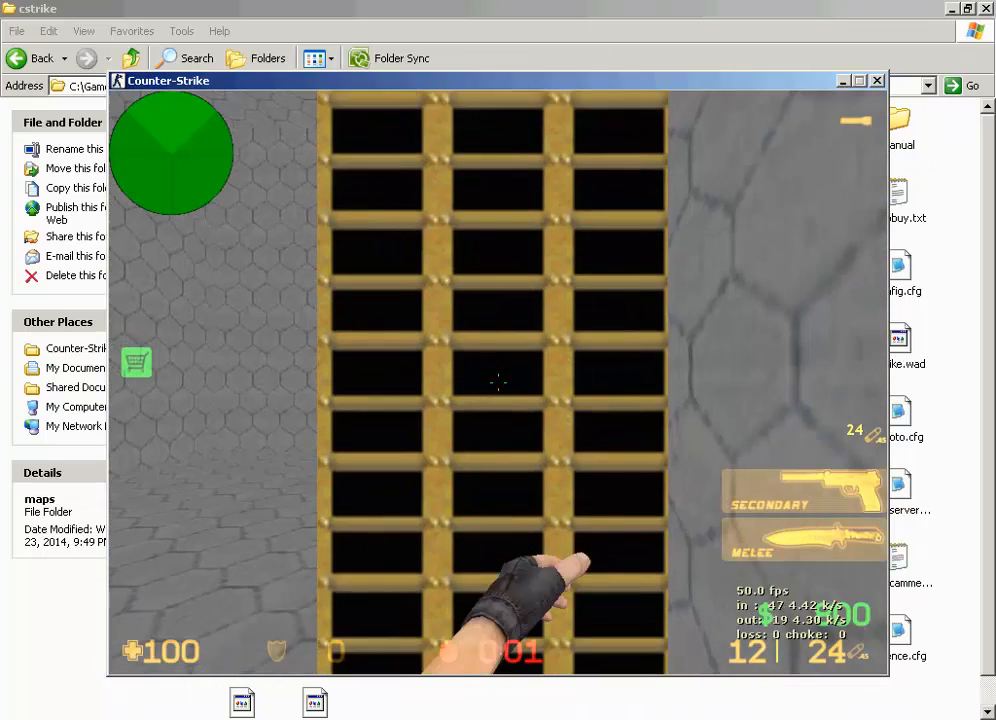
Walk around and climb the block's ladder face to test it with the knife drawn, and disconnect from the server
{"action": "key", "text": "3"}
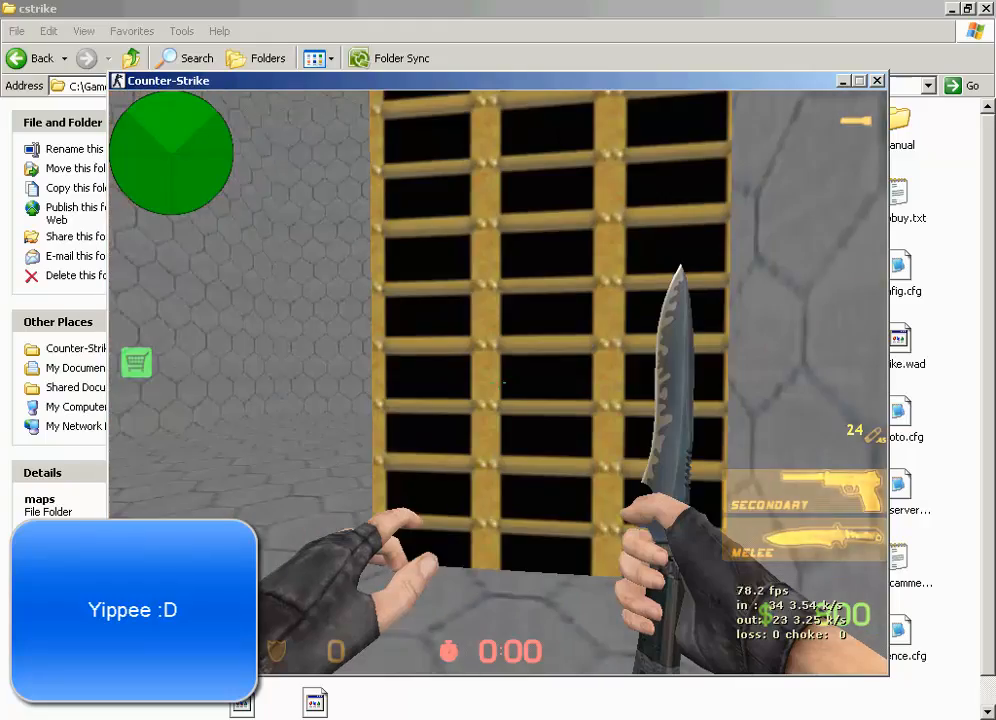
{"action": "left_click", "coordinate": [498, 382]}
{"action": "key", "text": "a"}
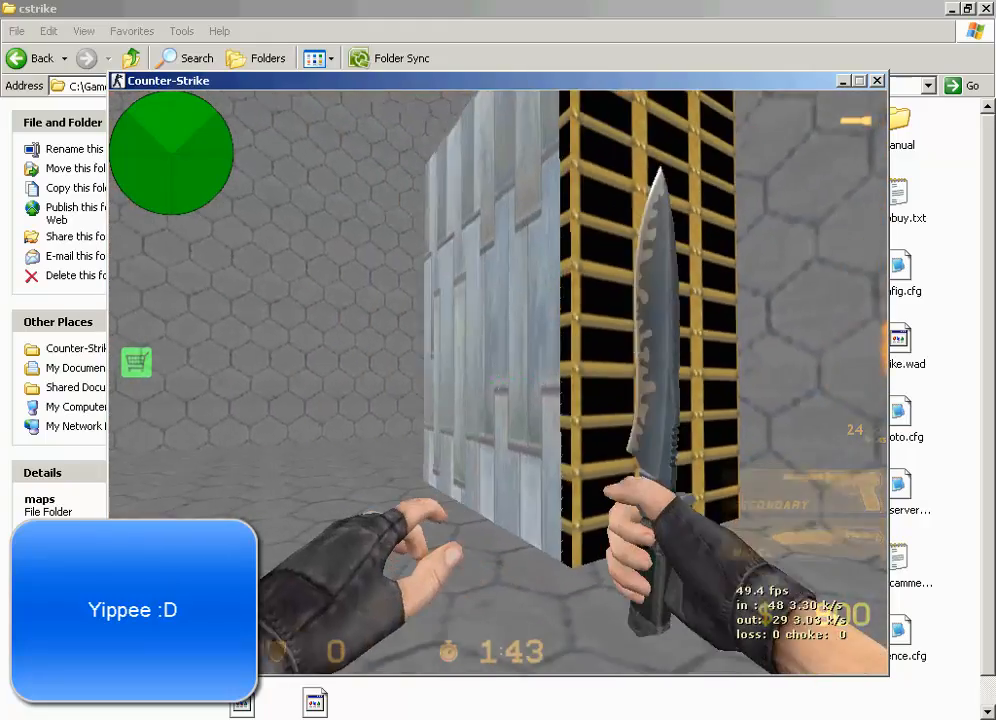
{"action": "key", "text": "w"}
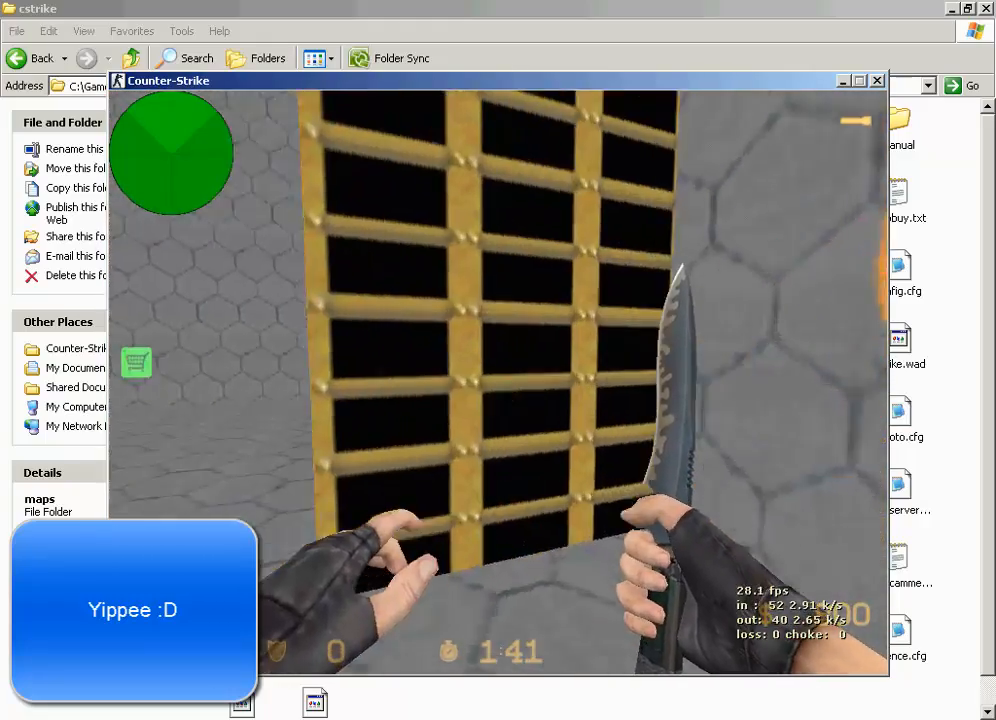
{"action": "key", "text": "w"}
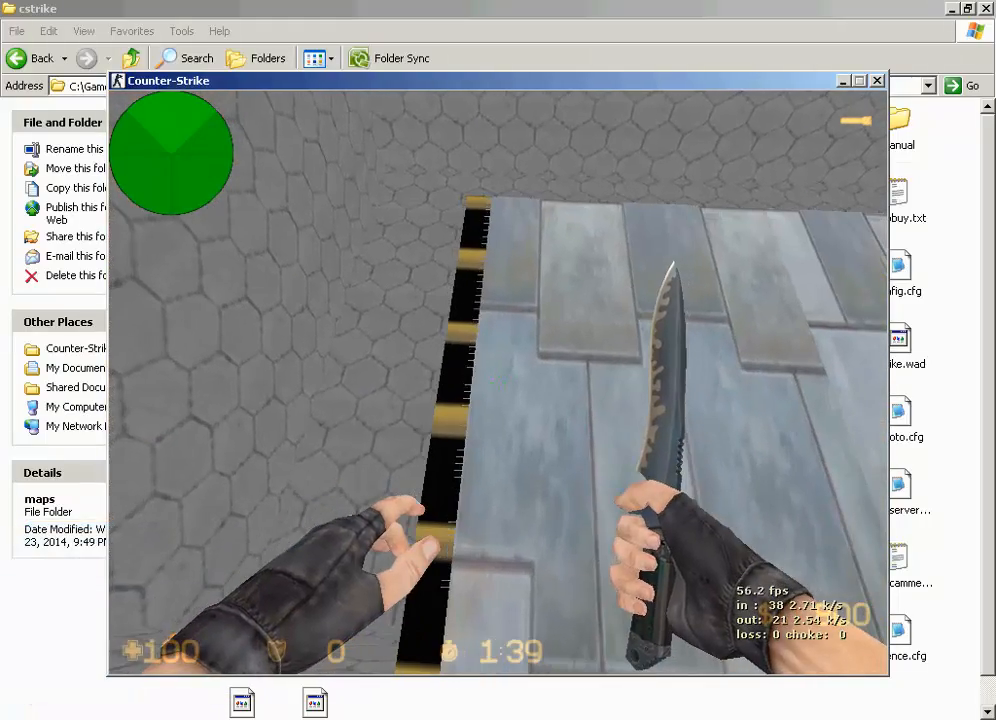
{"action": "left_click", "coordinate": [498, 382]}
{"action": "key", "text": "a"}
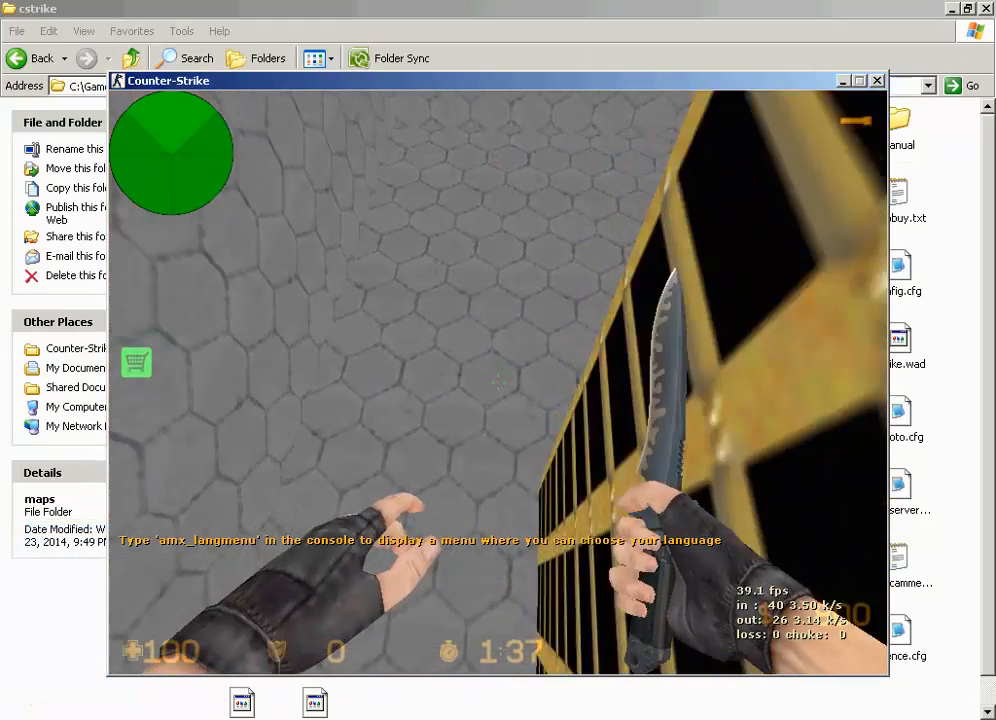
{"action": "key", "text": "Escape"}
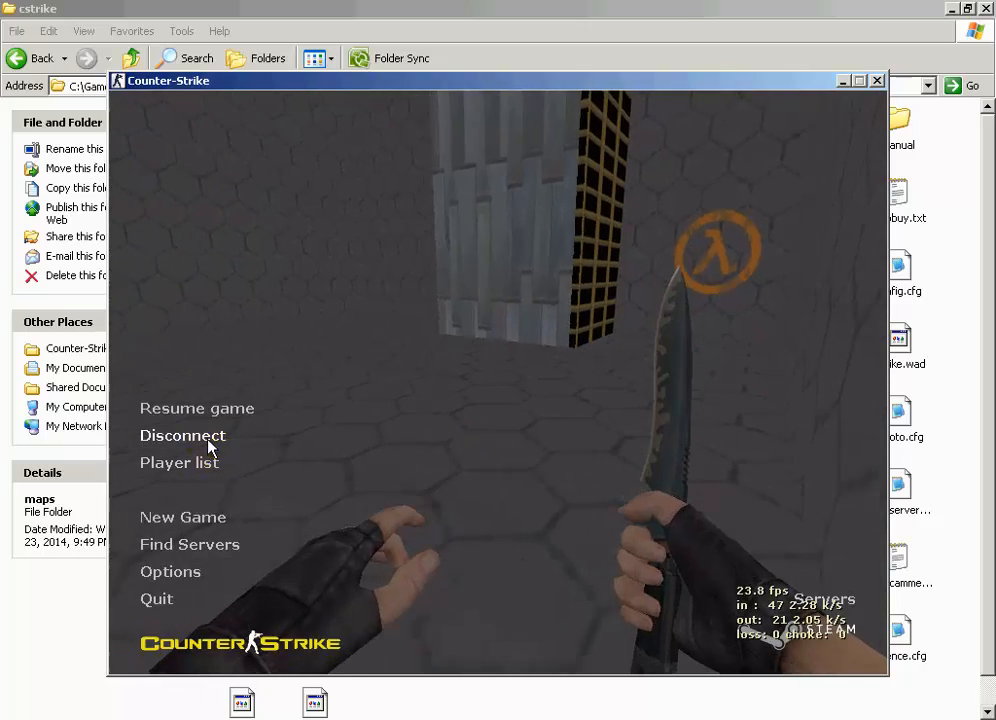
{"action": "left_click", "coordinate": [205, 440]}
Switch back to Valve Hammer Editor and move the 3D camera to look down on the ladder block
{"action": "left_click", "coordinate": [842, 81]}
{"action": "left_click", "coordinate": [721, 718]}
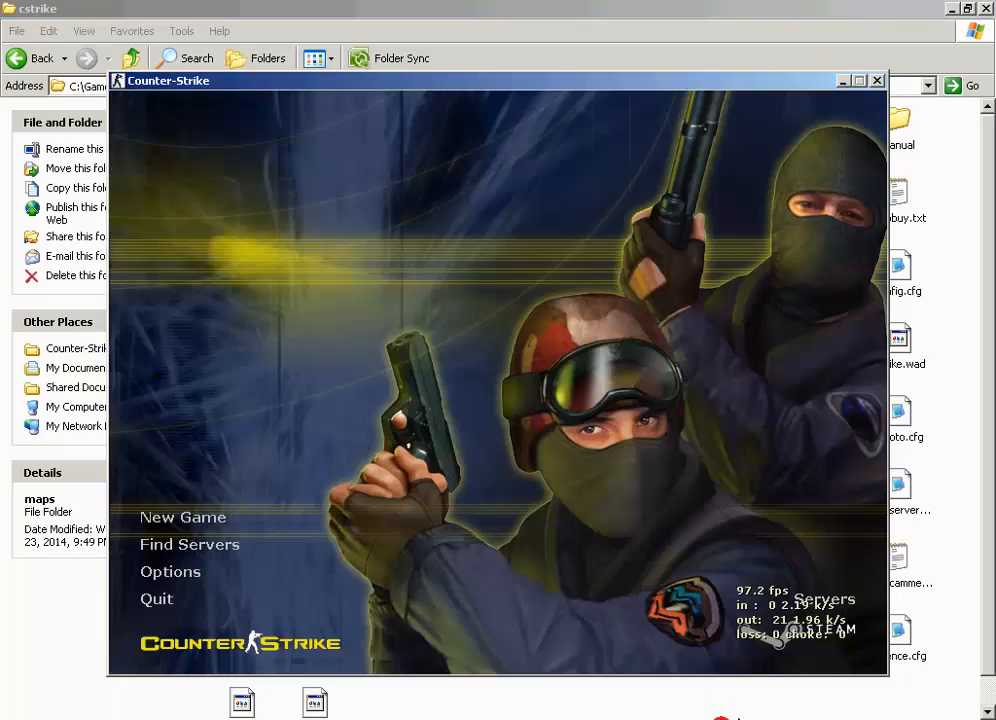
{"action": "left_click", "coordinate": [721, 718]}
{"action": "left_click", "coordinate": [500, 718]}
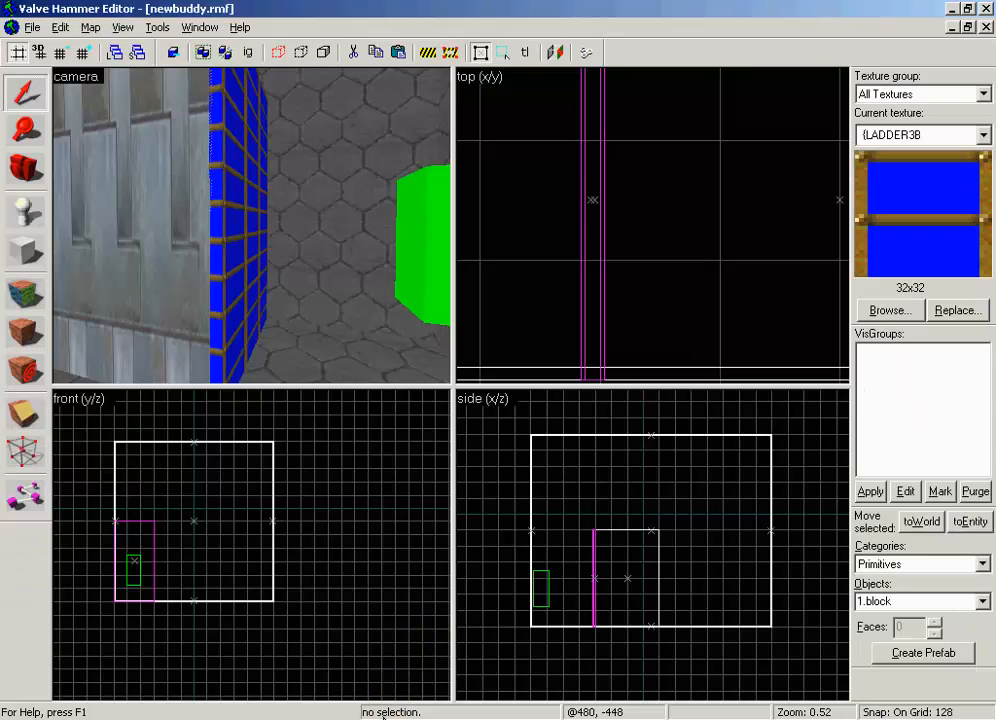
{"action": "left_click", "coordinate": [30, 172]}
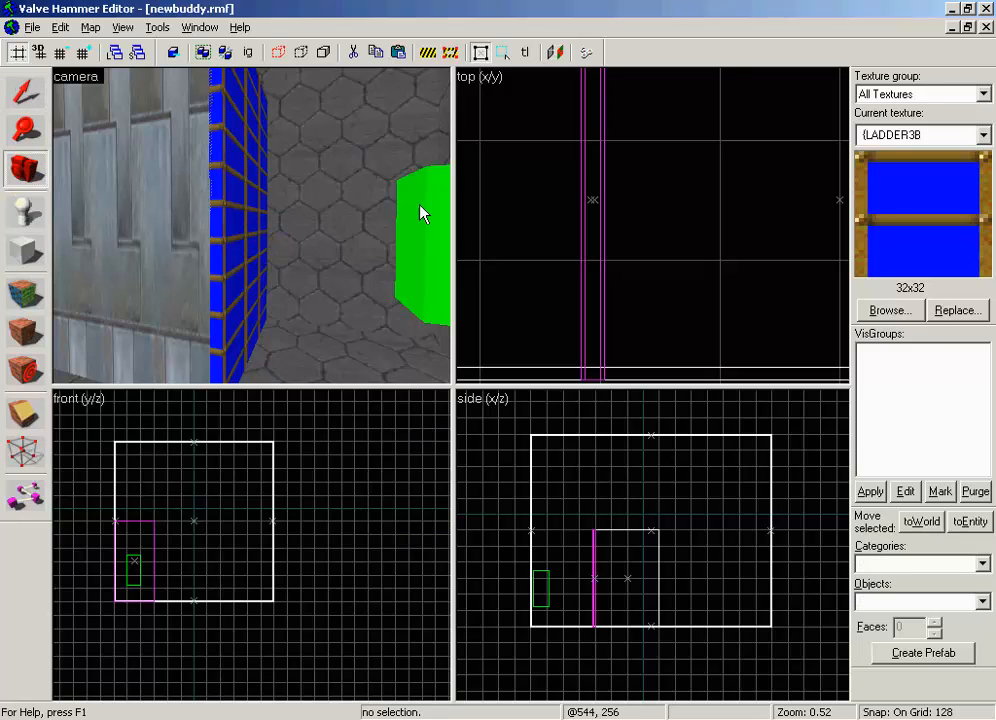
{"action": "left_click_drag", "start_coordinate": [420, 213], "coordinate": [193, 240]}
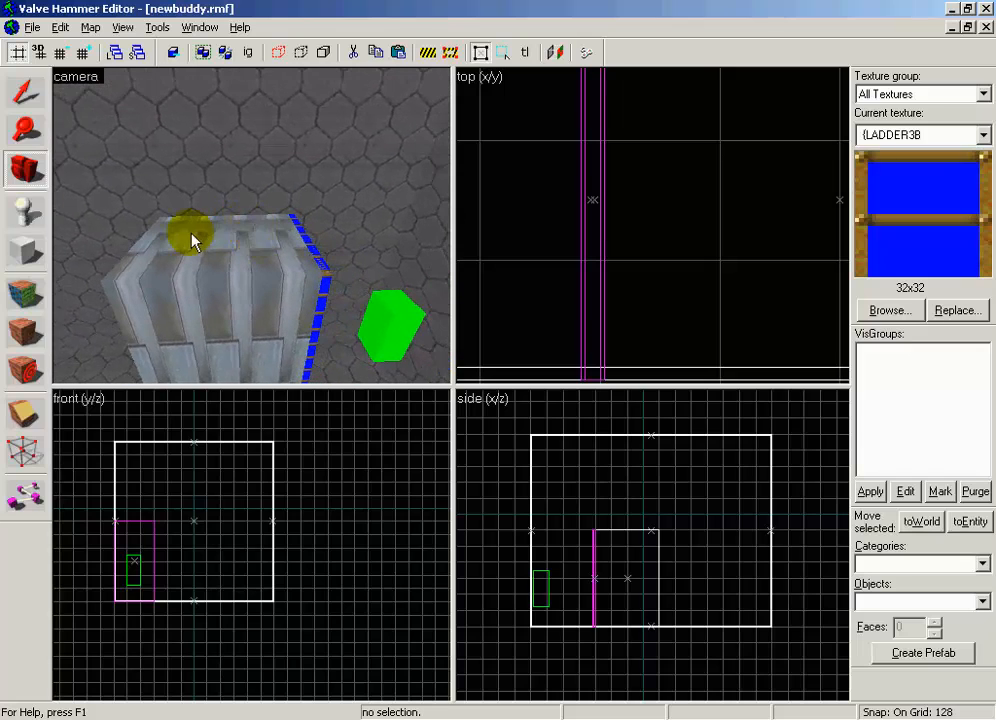
{"action": "left_click_drag", "start_coordinate": [306, 267], "coordinate": [151, 188]}
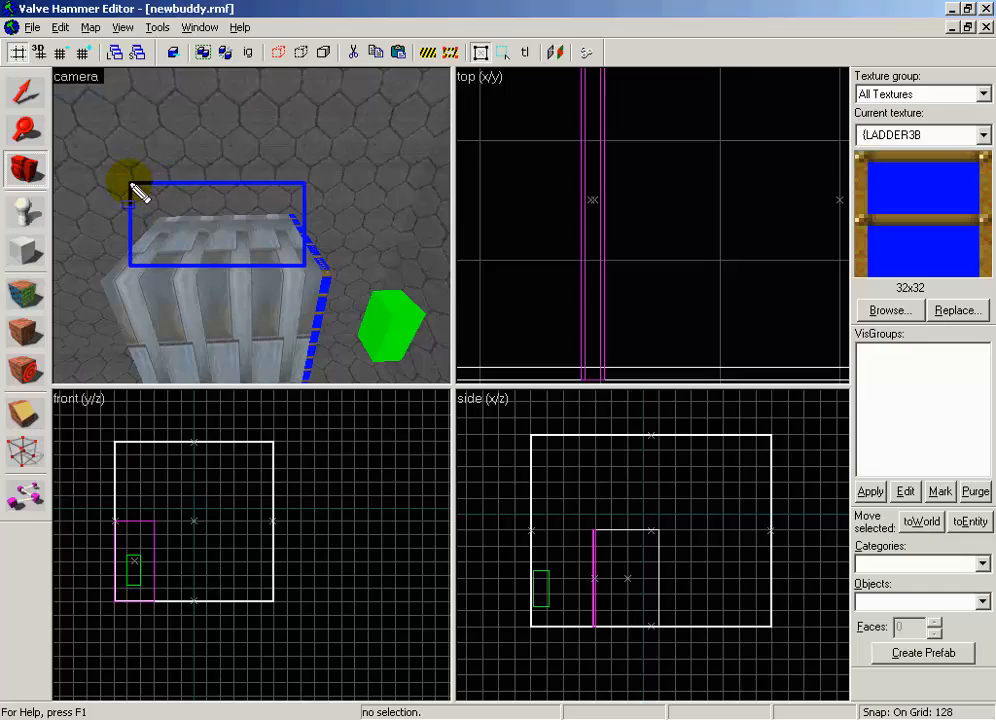
{"action": "key", "text": "Escape"}
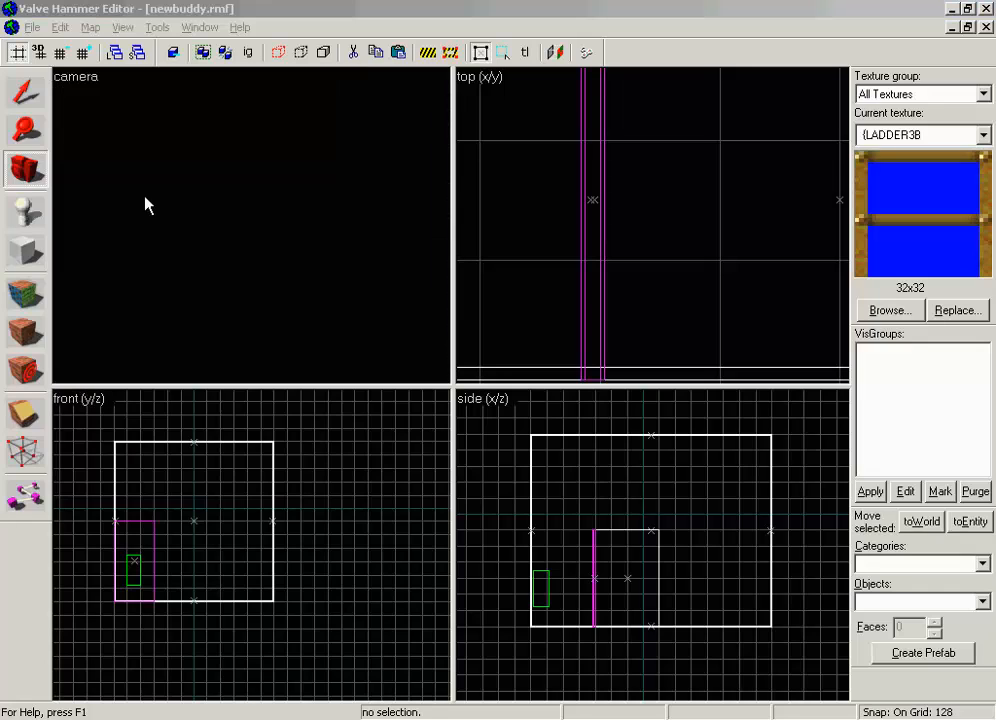
{"action": "left_click", "coordinate": [40, 166]}
{"action": "left_click", "coordinate": [29, 106]}
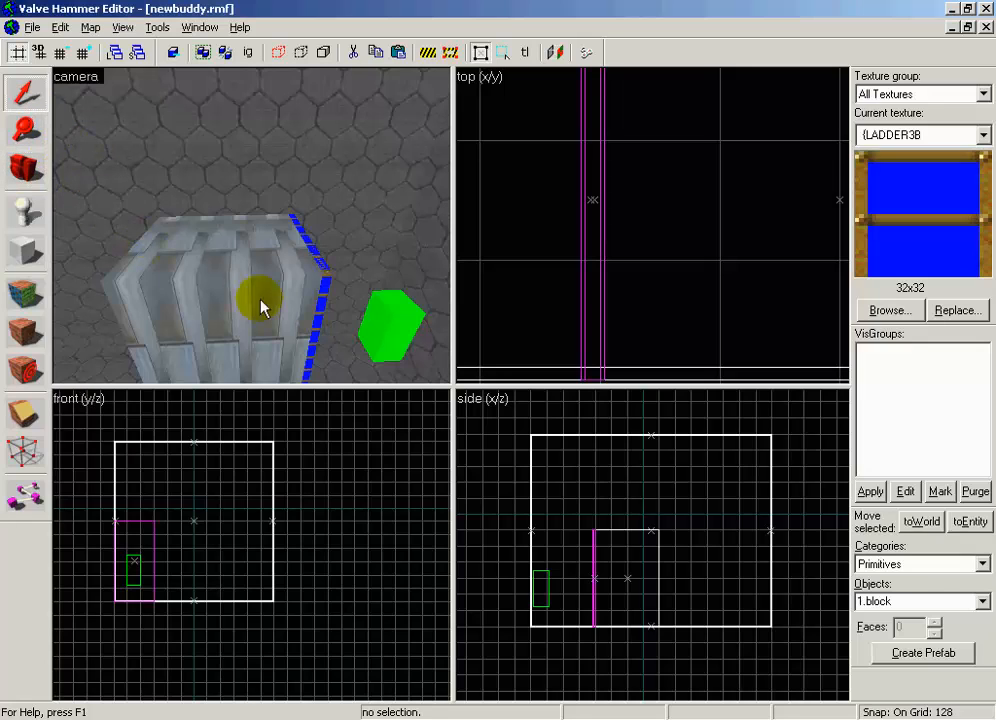
Add a block outside the room in the top view and tie it to an entity
{"action": "scroll", "coordinate": [727, 233], "scroll_direction": "down", "scroll_amount": 10}
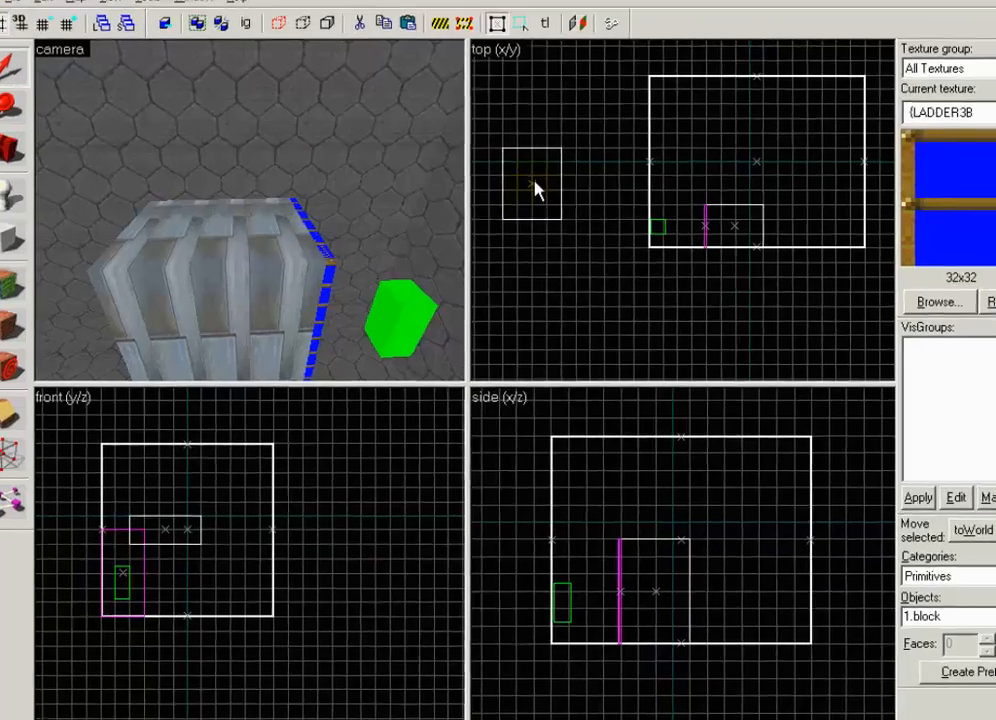
{"action": "left_click", "coordinate": [497, 216]}
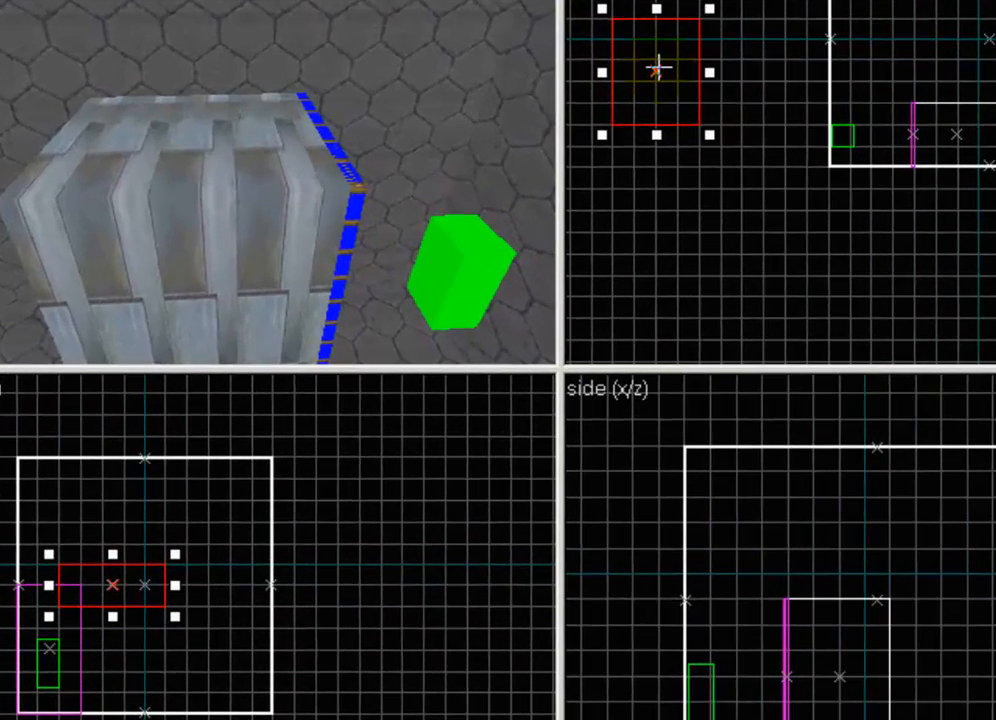
{"action": "key", "text": "ctrl+t"}
{"action": "left_click", "coordinate": [980, 58]}
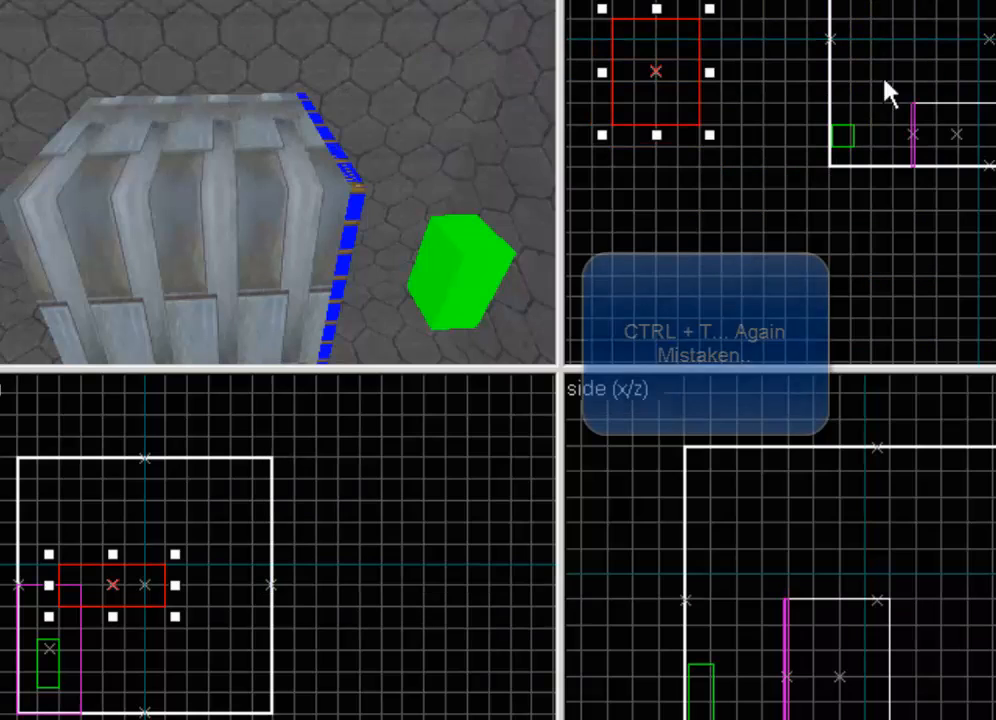
{"action": "key", "text": "ctrl+t"}
Set the new block's entity class to func_buyzone and its Team attribute to Counter-terrorist
{"action": "left_click", "coordinate": [520, 175]}
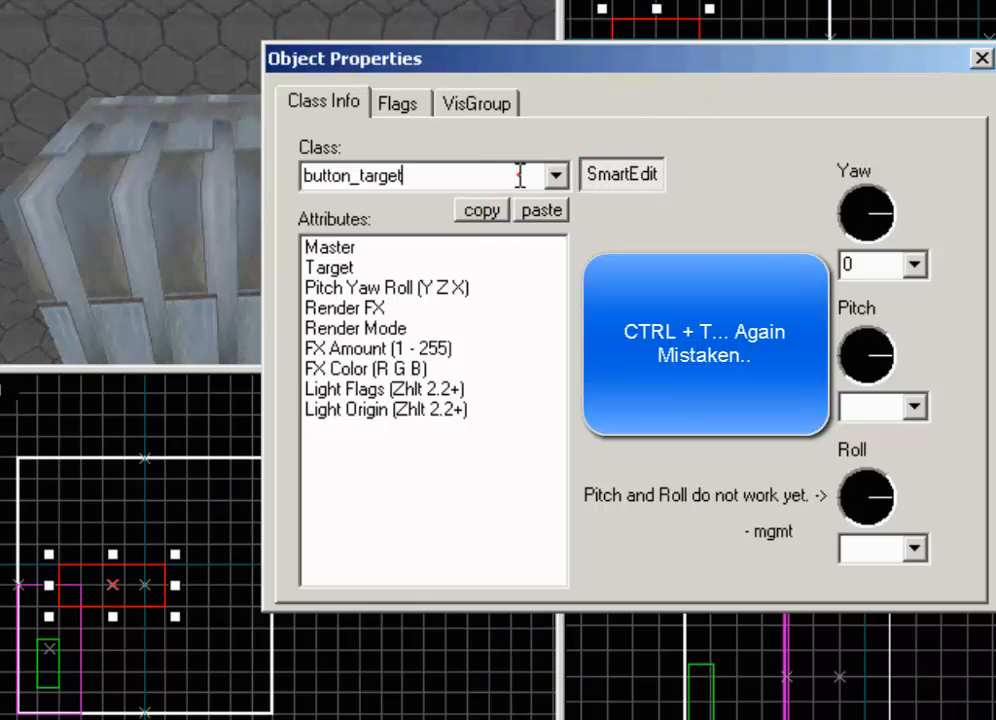
{"action": "double_click", "coordinate": [404, 176]}
{"action": "left_click", "coordinate": [229, 182]}
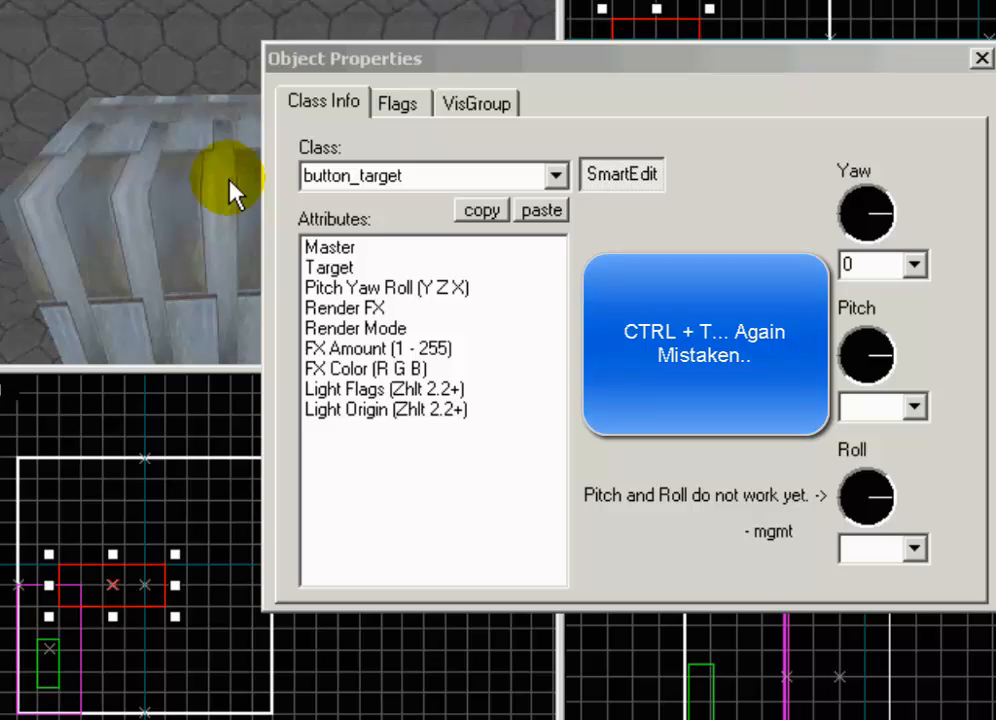
{"action": "left_click", "coordinate": [556, 176]}
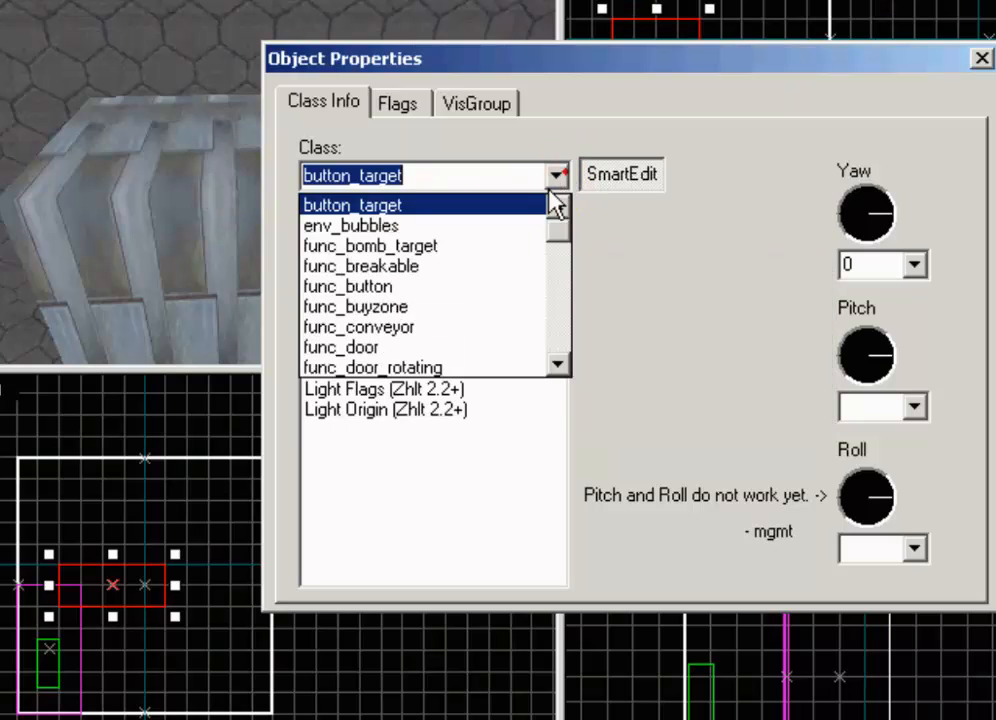
{"action": "left_click", "coordinate": [516, 305]}
{"action": "left_click", "coordinate": [525, 249]}
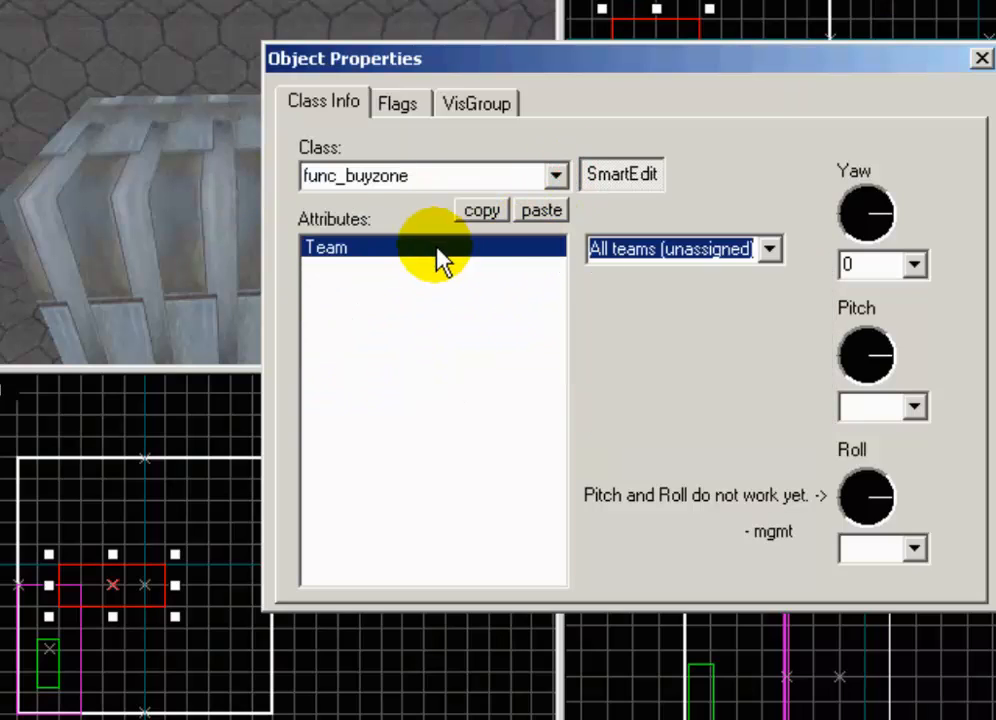
{"action": "left_click", "coordinate": [769, 249]}
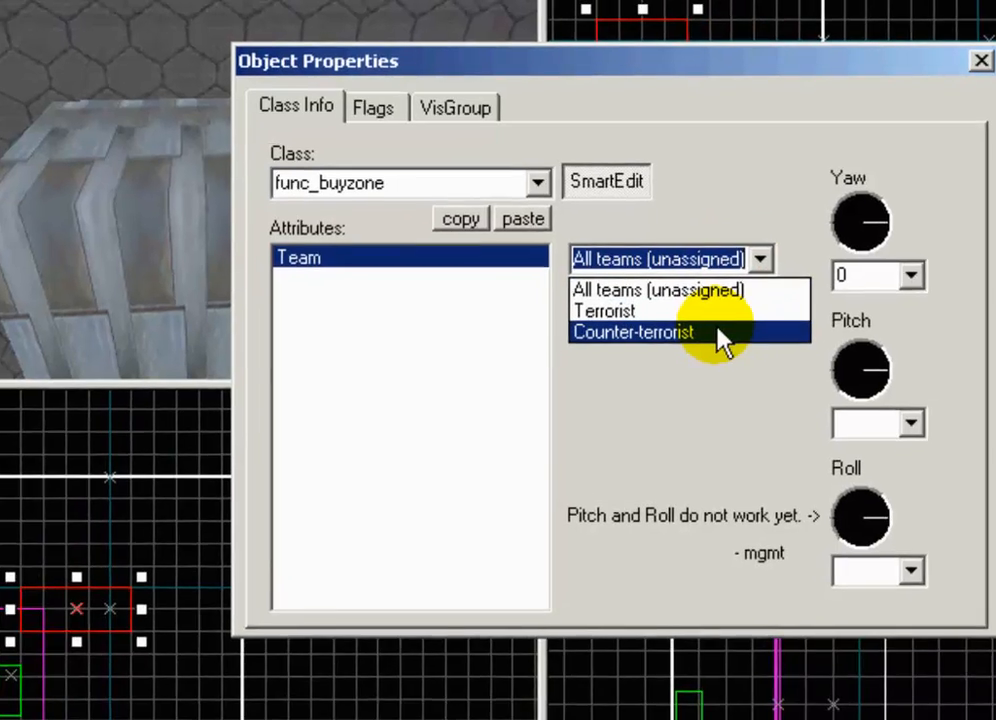
{"action": "left_click", "coordinate": [727, 318]}
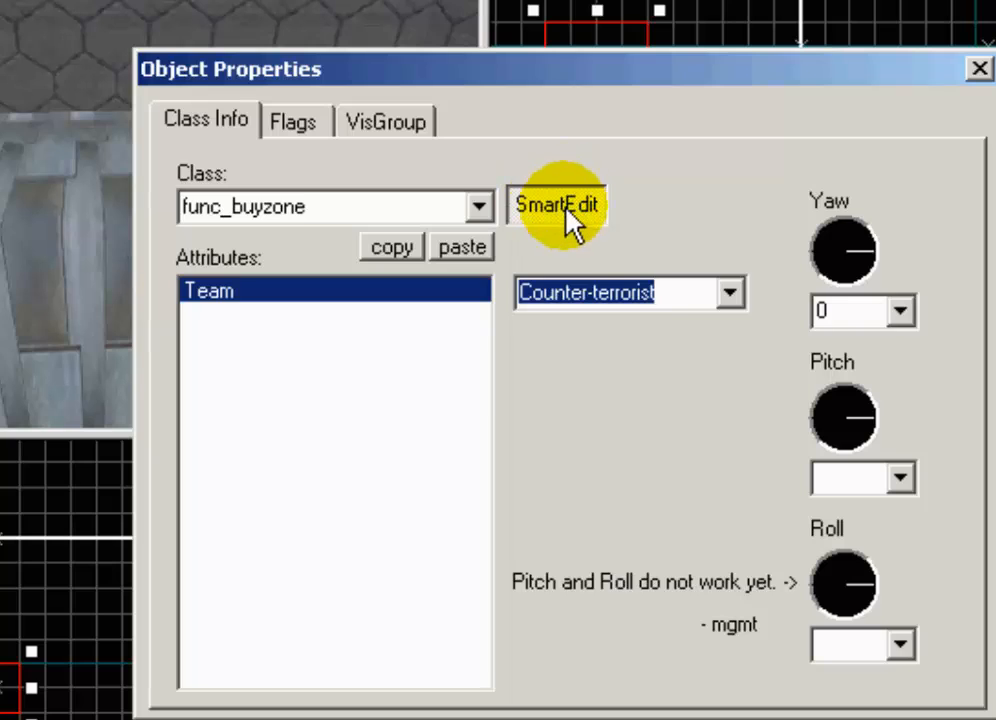
Turn off SmartEdit, set the buy zone's team keyvalue to 1, and check the Team attribute with SmartEdit on again
{"action": "left_click", "coordinate": [566, 210]}
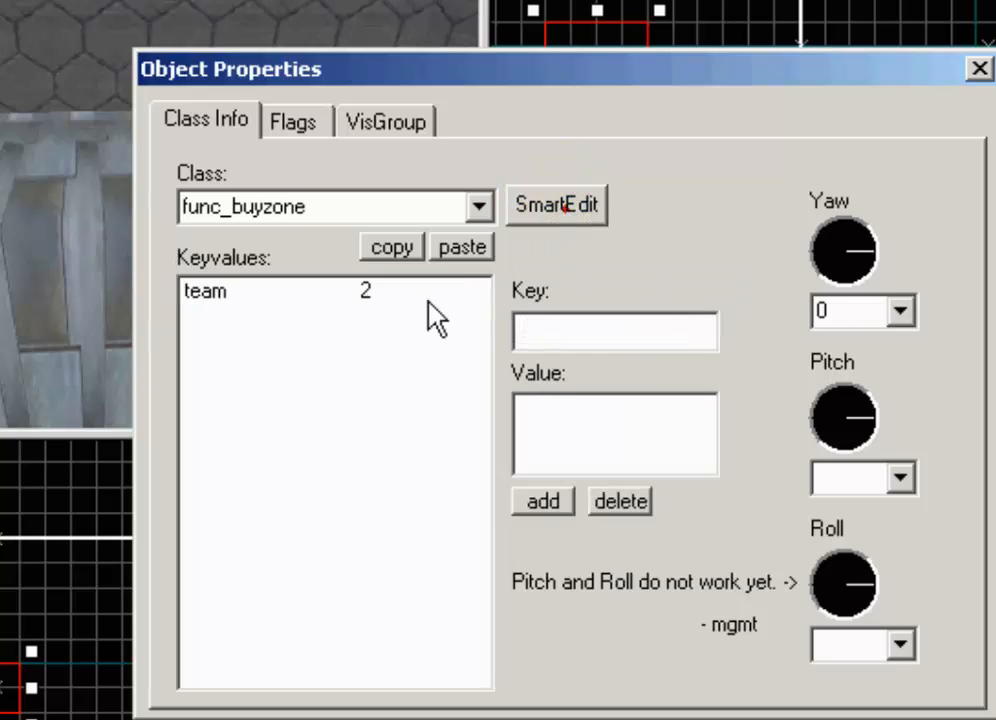
{"action": "left_click", "coordinate": [393, 291]}
{"action": "left_click_drag", "start_coordinate": [574, 418], "coordinate": [491, 427]}
{"action": "left_click", "coordinate": [541, 420]}
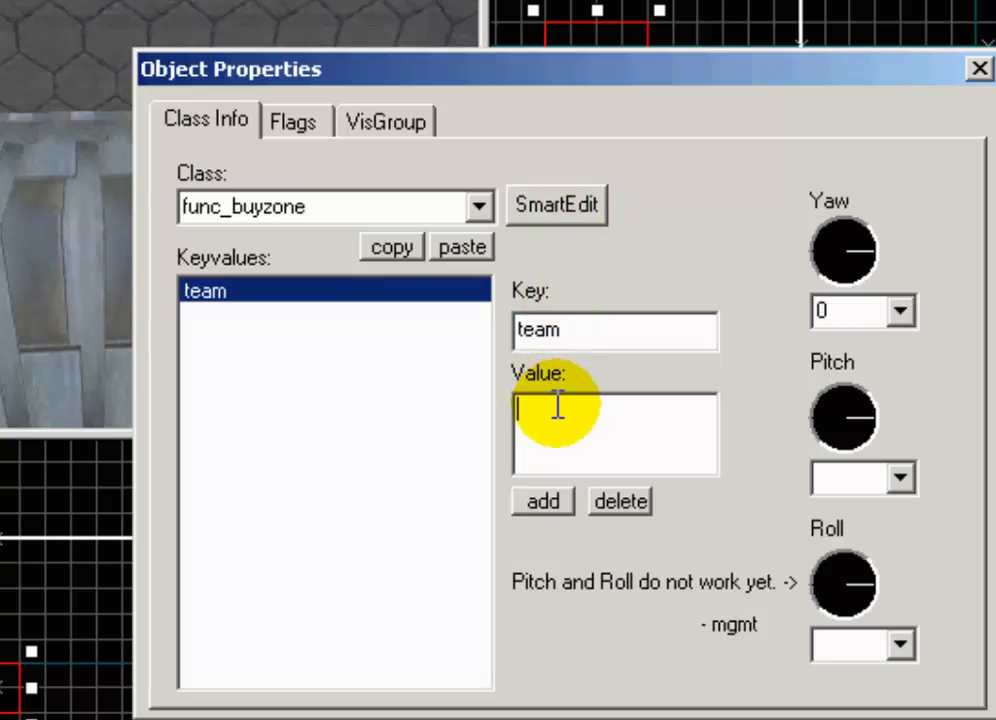
{"action": "type", "text": "1"}
{"action": "left_click", "coordinate": [556, 206]}
{"action": "left_click", "coordinate": [470, 291]}
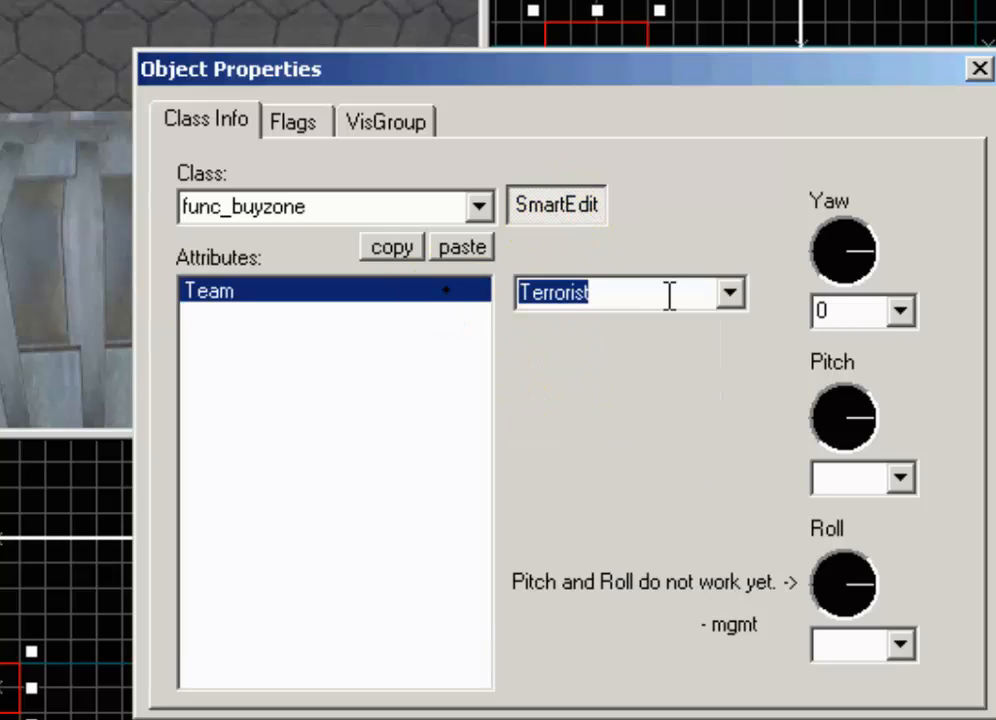
Set the func_buyzone entity's team to Counter-terrorist and close its properties
{"action": "left_click", "coordinate": [728, 291]}
{"action": "left_click", "coordinate": [618, 374]}
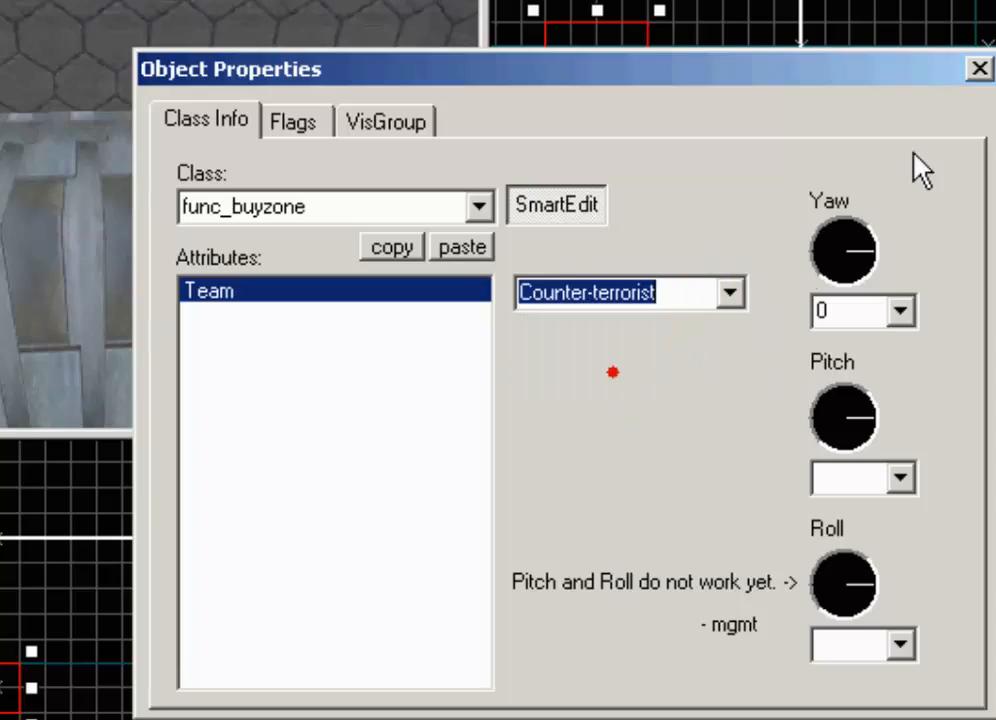
{"action": "left_click", "coordinate": [979, 70]}
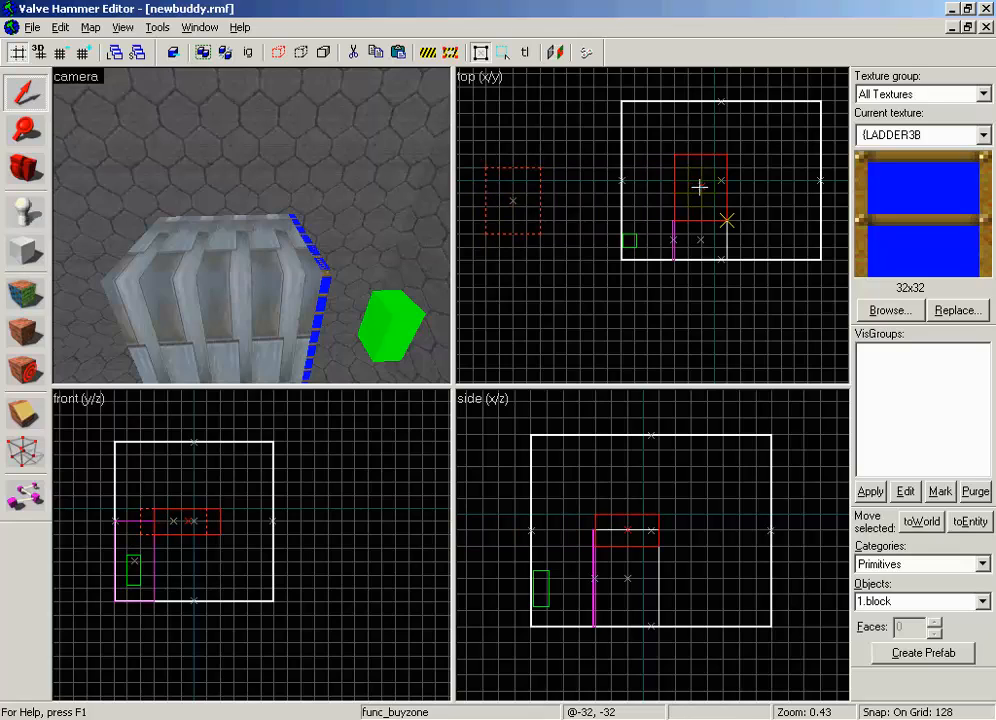
Fit the buy zone brush to 128w 96l 64h and position it directly on top of the metal block beside the ladder
{"action": "left_click", "coordinate": [699, 186]}
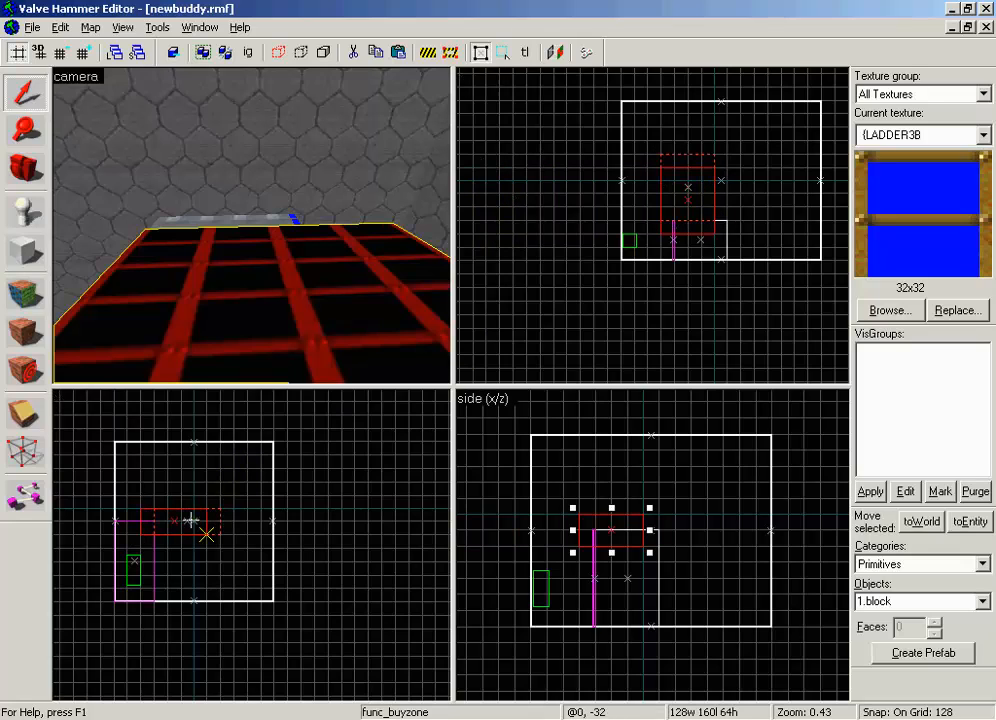
{"action": "left_click_drag", "start_coordinate": [160, 508], "coordinate": [160, 508]}
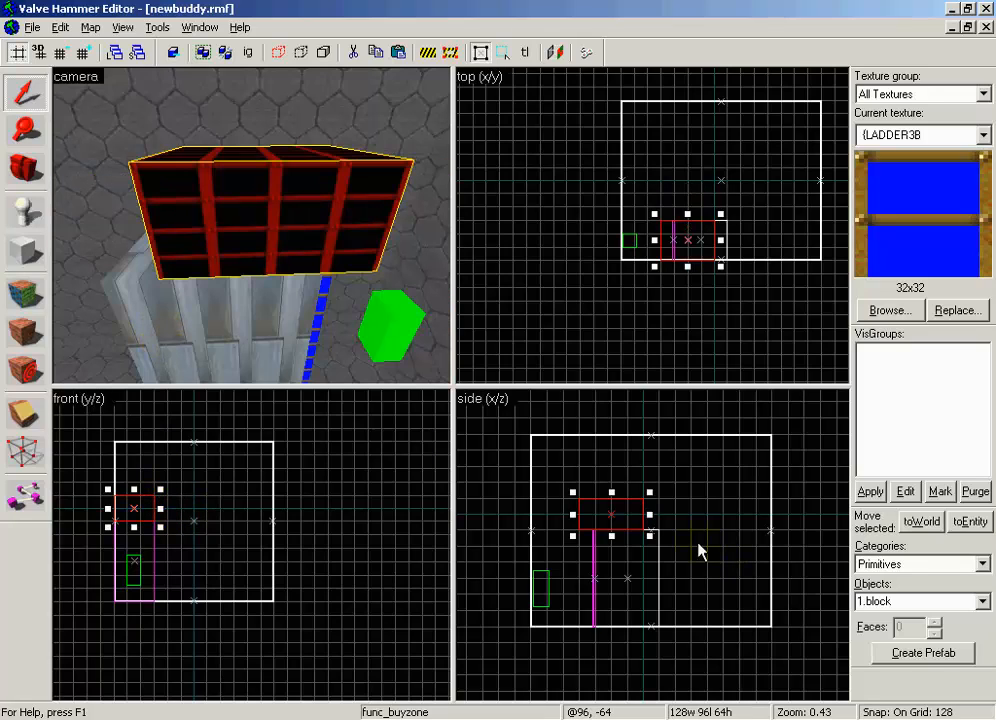
{"action": "left_click_drag", "start_coordinate": [612, 520], "coordinate": [630, 520]}
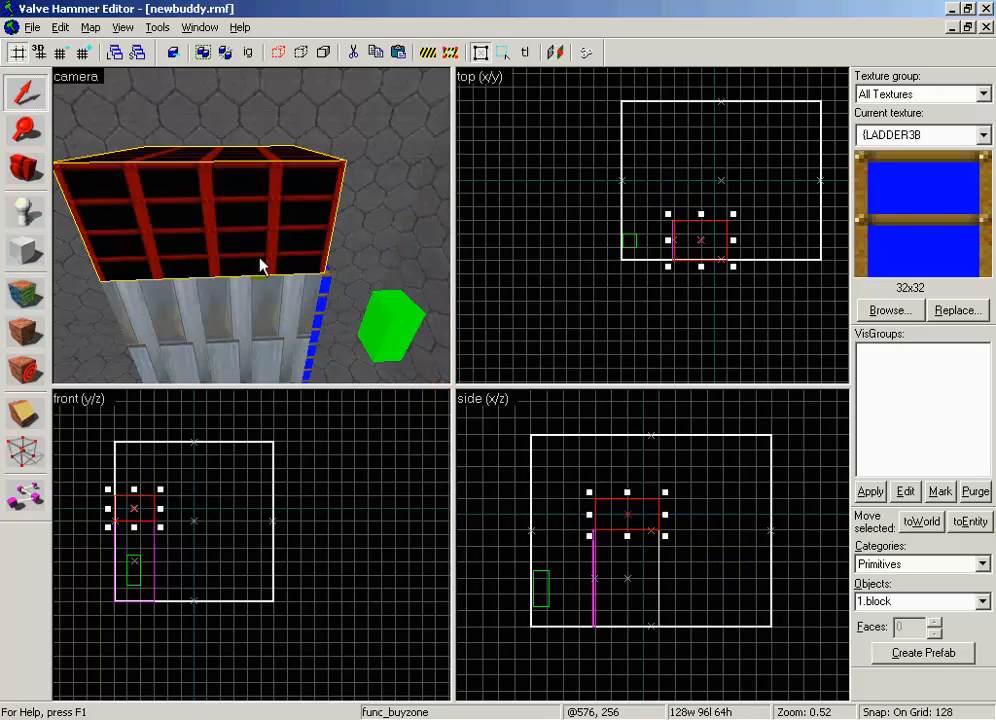
Retexture all faces of the buy zone brush with AIR_C1 and centre the texture on each face
{"action": "left_click", "coordinate": [14, 292]}
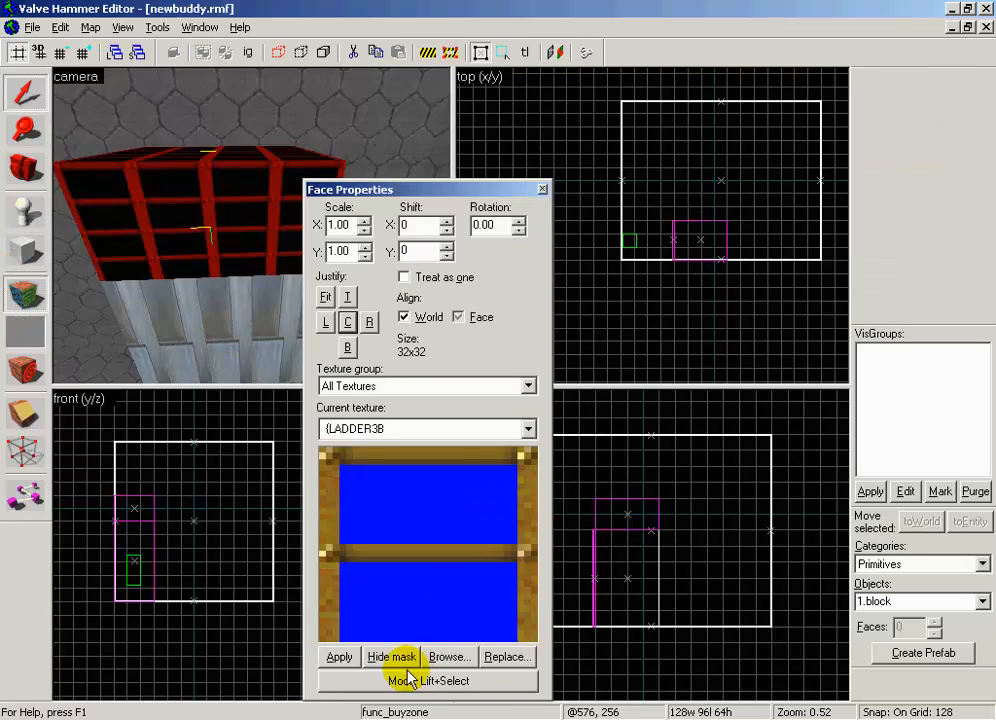
{"action": "left_click", "coordinate": [440, 657]}
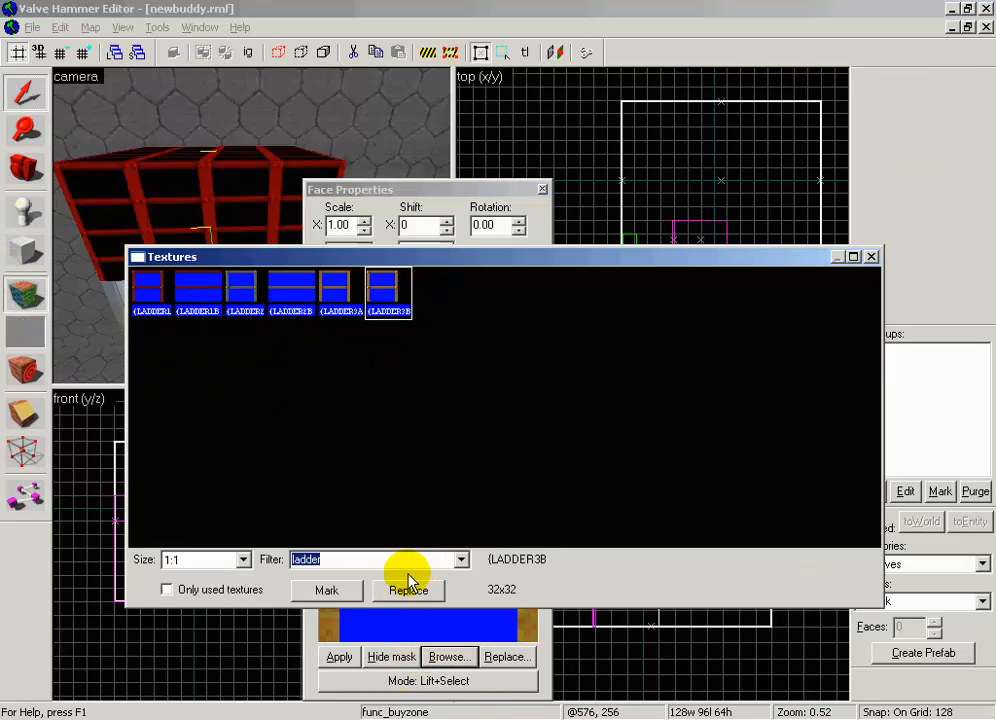
{"action": "key", "text": "BackSpace"}
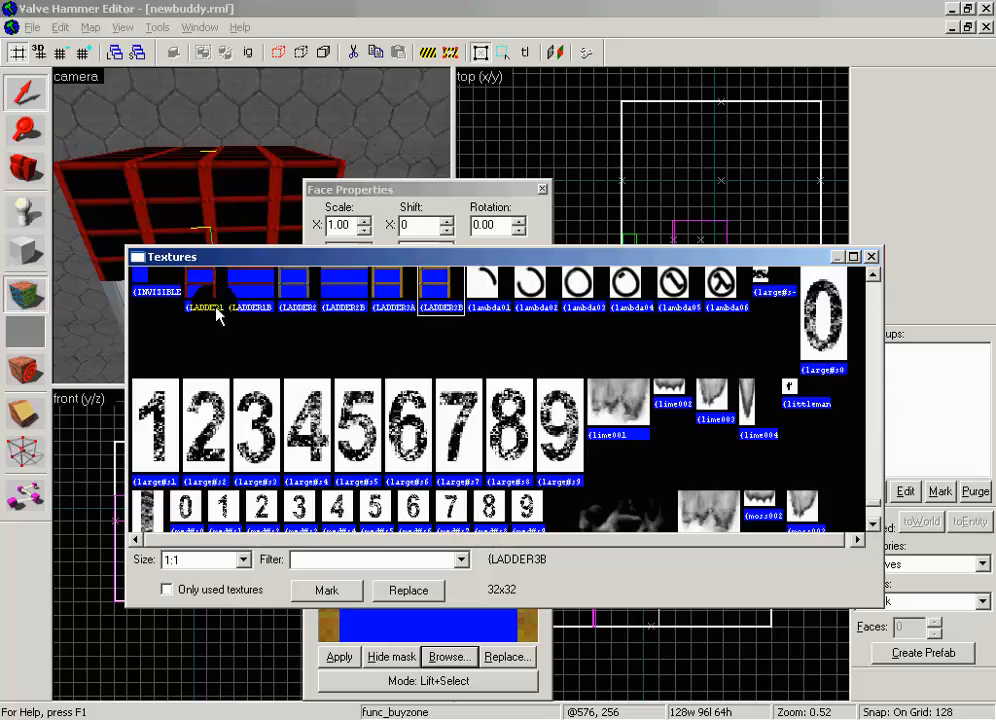
{"action": "scroll", "coordinate": [872, 476], "scroll_direction": "down", "scroll_amount": 15}
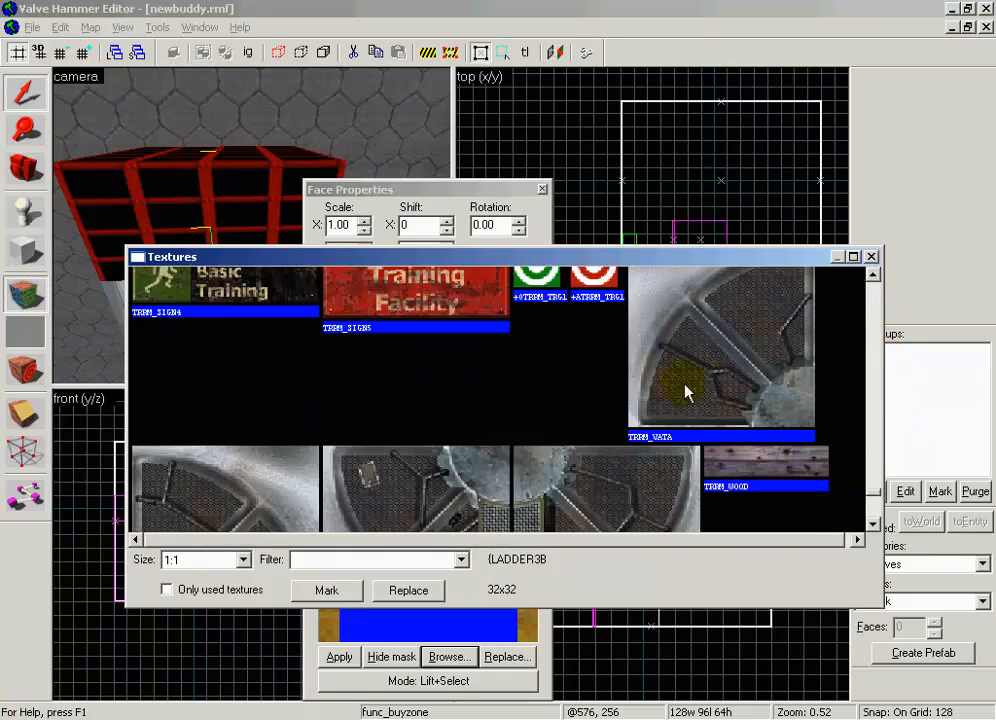
{"action": "left_click_drag", "start_coordinate": [876, 503], "coordinate": [876, 283]}
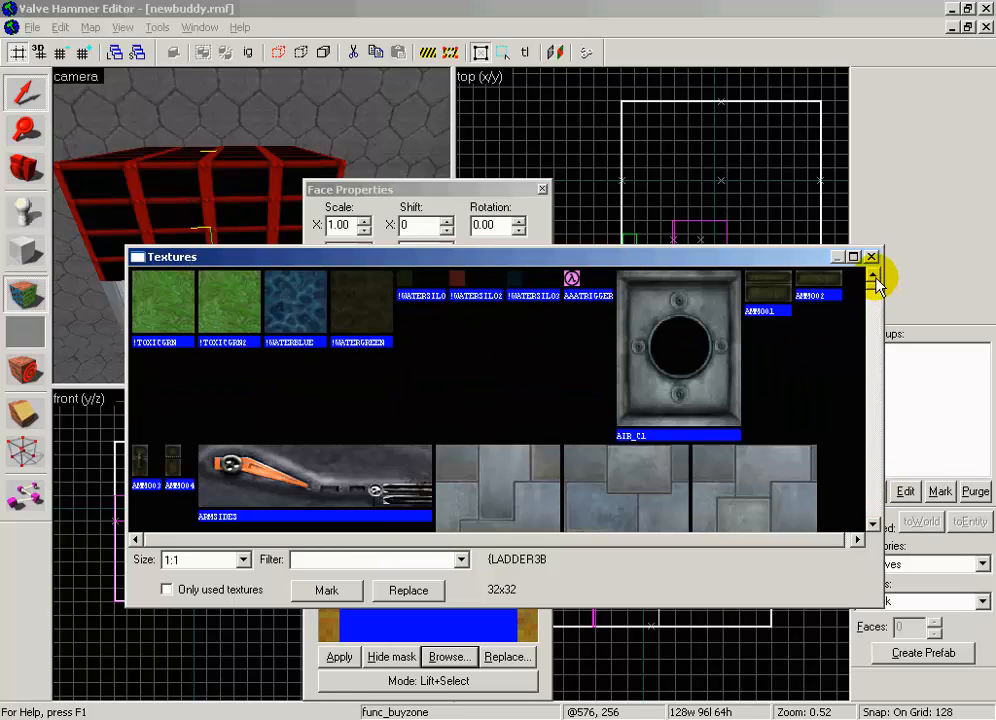
{"action": "double_click", "coordinate": [700, 352]}
{"action": "left_click", "coordinate": [340, 656]}
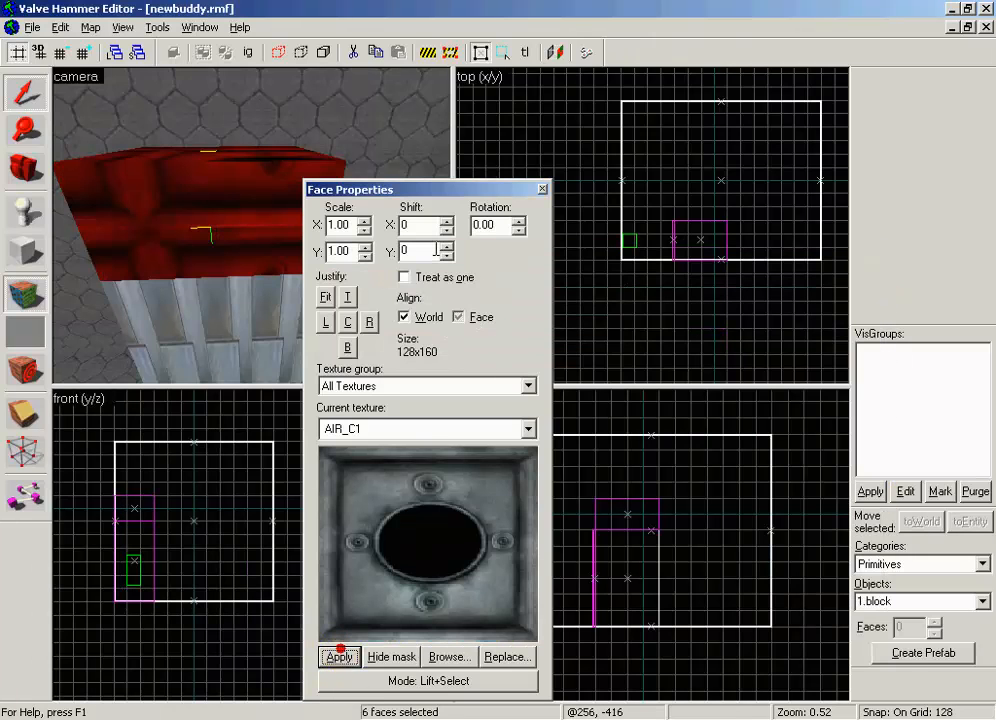
{"action": "left_click", "coordinate": [348, 322]}
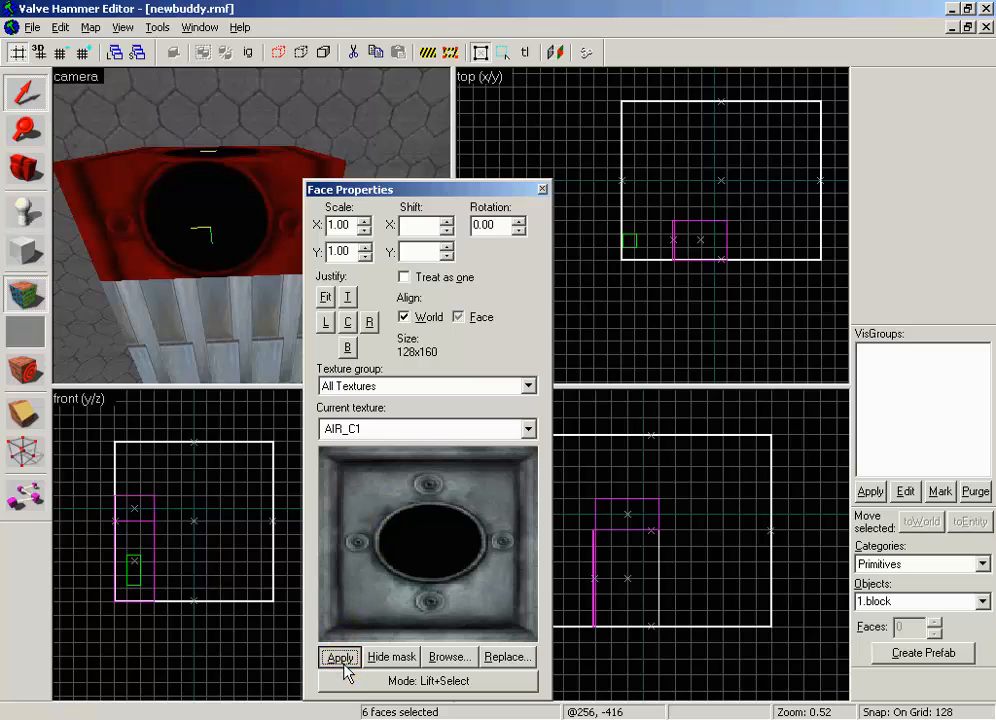
{"action": "left_click", "coordinate": [542, 189]}
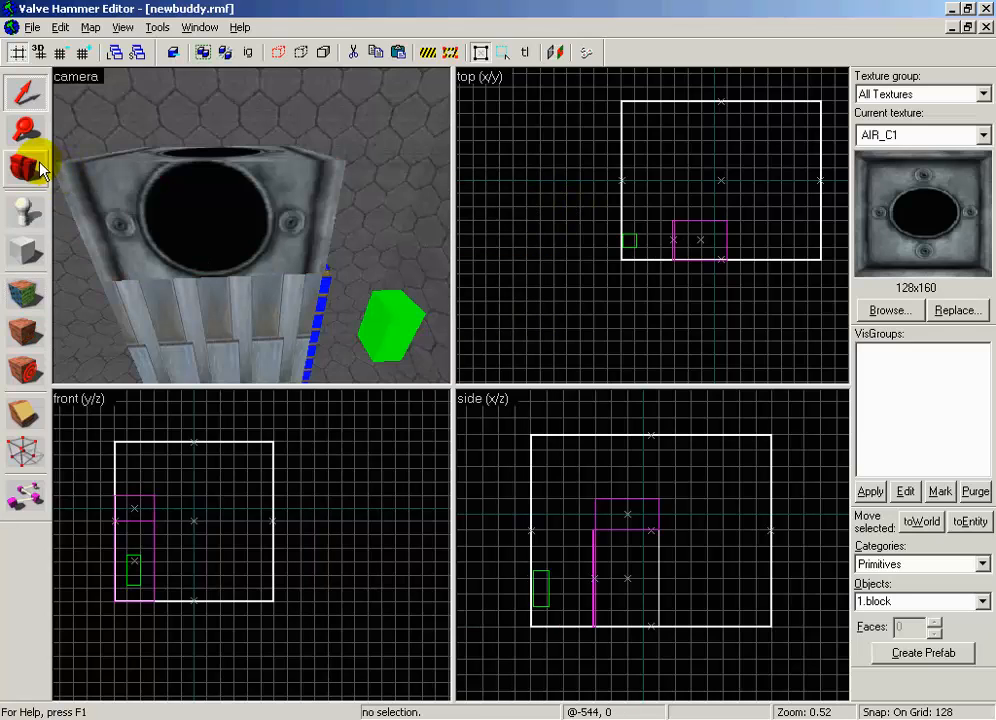
Save the map and compile it with normal CSG, BSP, VIS and RAD, without running the game
{"action": "left_click", "coordinate": [32, 27]}
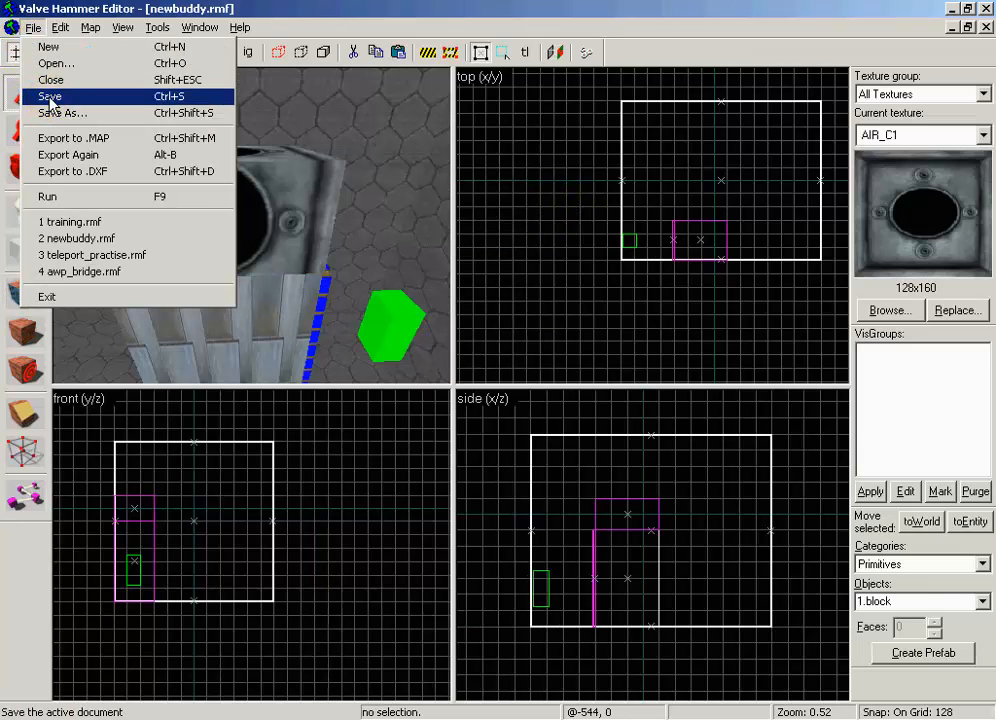
{"action": "left_click", "coordinate": [49, 96]}
{"action": "left_click", "coordinate": [32, 27]}
{"action": "left_click", "coordinate": [47, 196]}
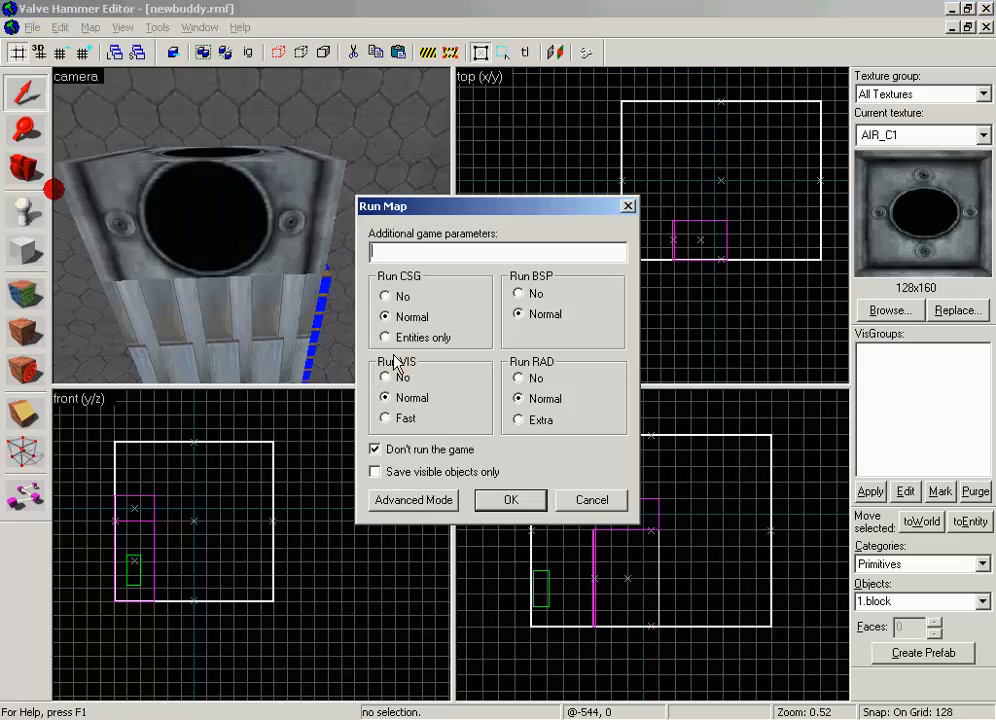
{"action": "left_click", "coordinate": [483, 499]}
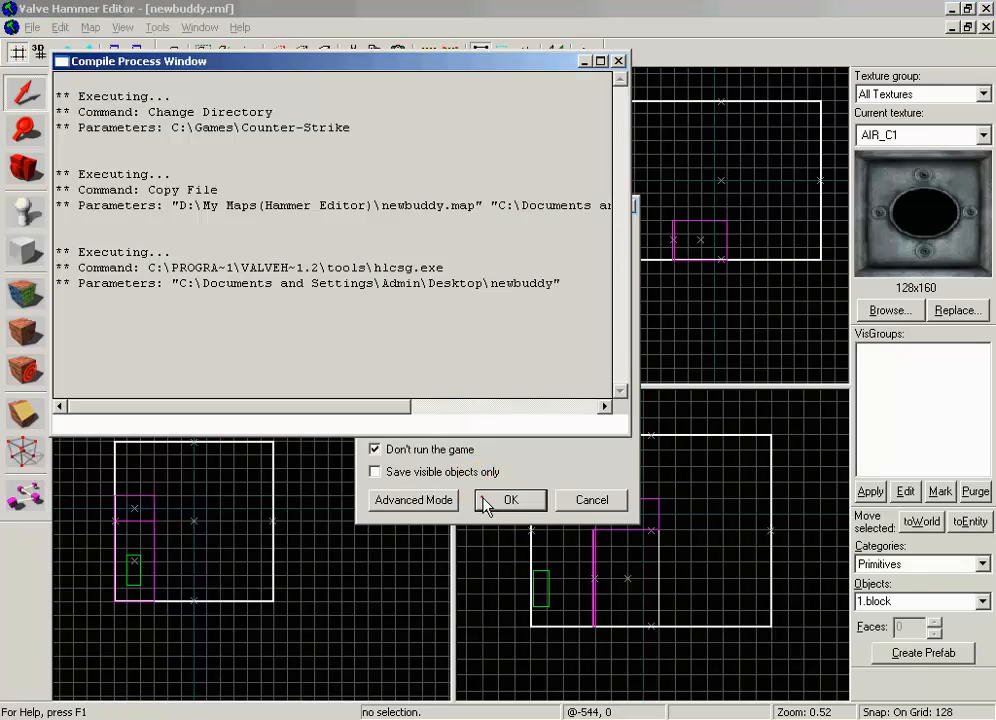
{"action": "left_click", "coordinate": [620, 63]}
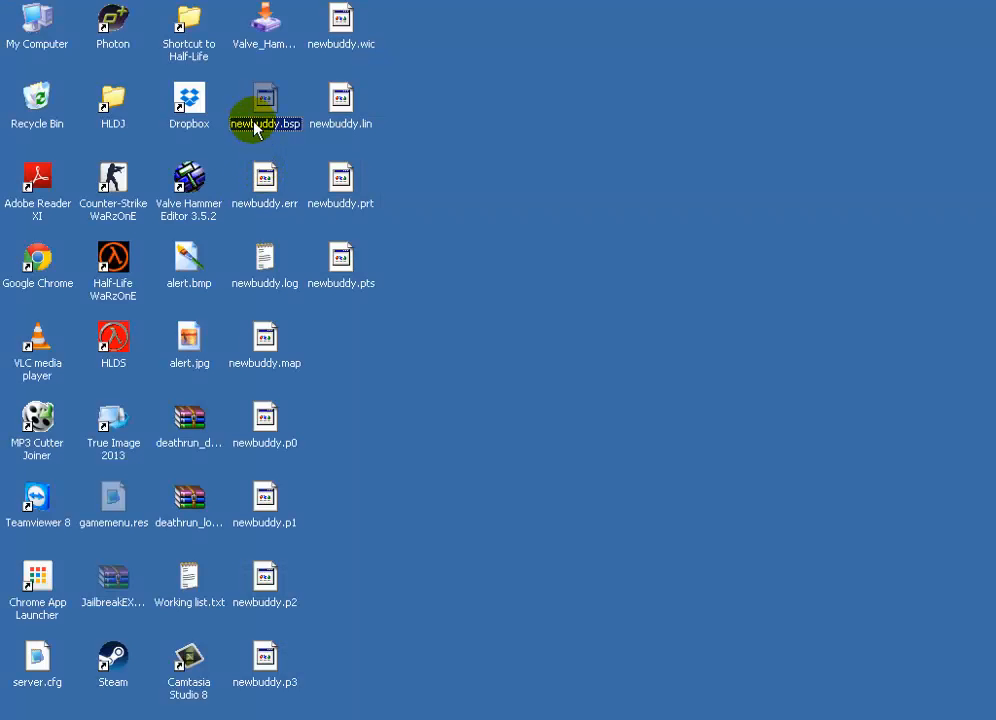
Move the compiled newbuddy.bsp from the desktop into the cstrike maps folder, replacing the existing copy
{"action": "key", "text": "ctrl+x"}
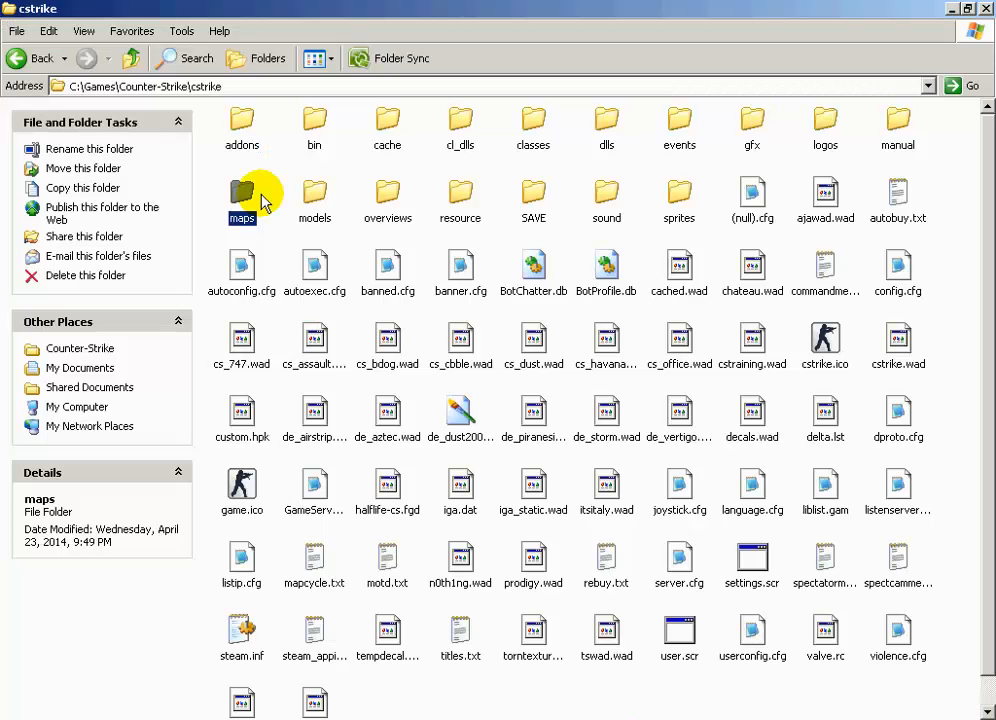
{"action": "right_click", "coordinate": [262, 200]}
{"action": "left_click", "coordinate": [354, 562]}
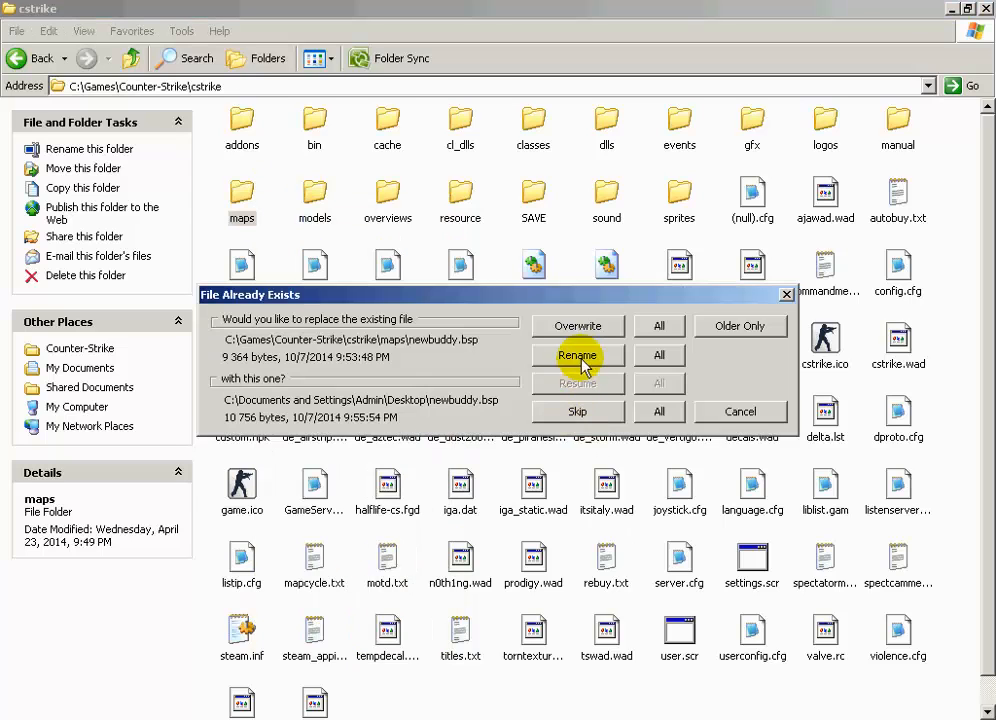
{"action": "left_click", "coordinate": [580, 357]}
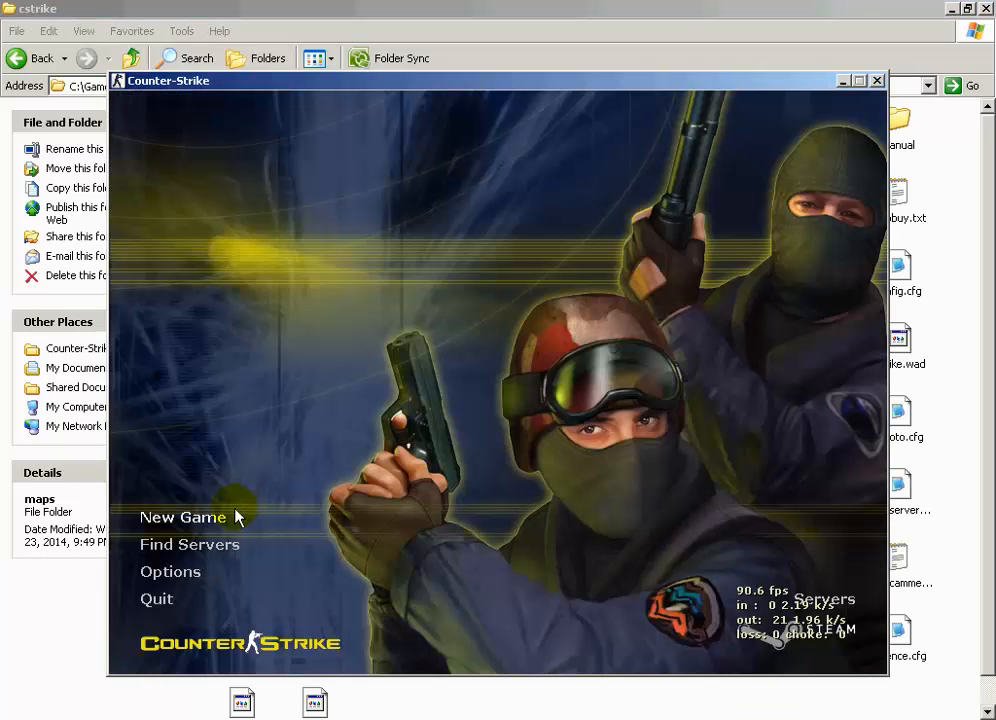
Switch to Counter-Strike, start a new game on the newbuddy map and join a team
{"action": "left_click", "coordinate": [238, 517]}
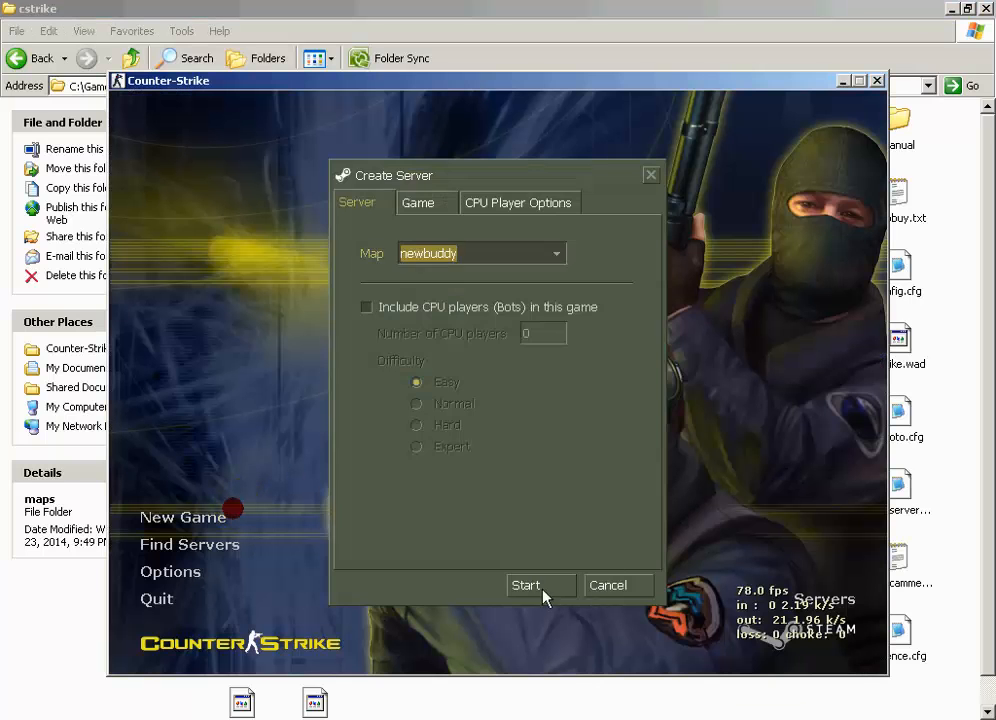
{"action": "left_click", "coordinate": [540, 590]}
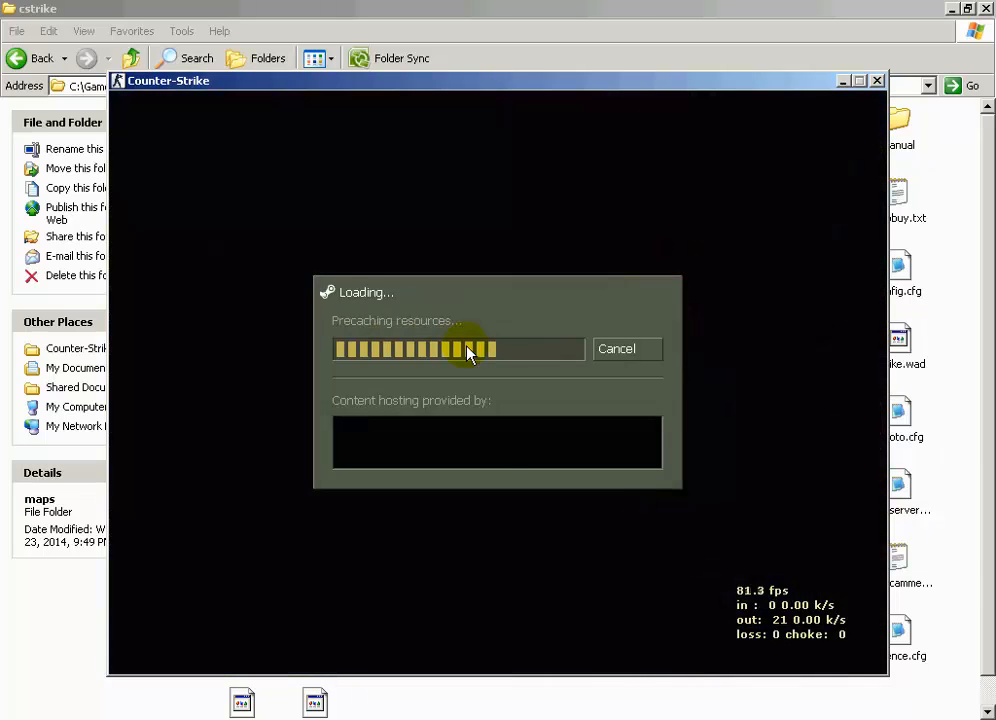
{"action": "key", "text": "Return"}
{"action": "key", "text": "5"}
{"action": "key", "text": "5"}
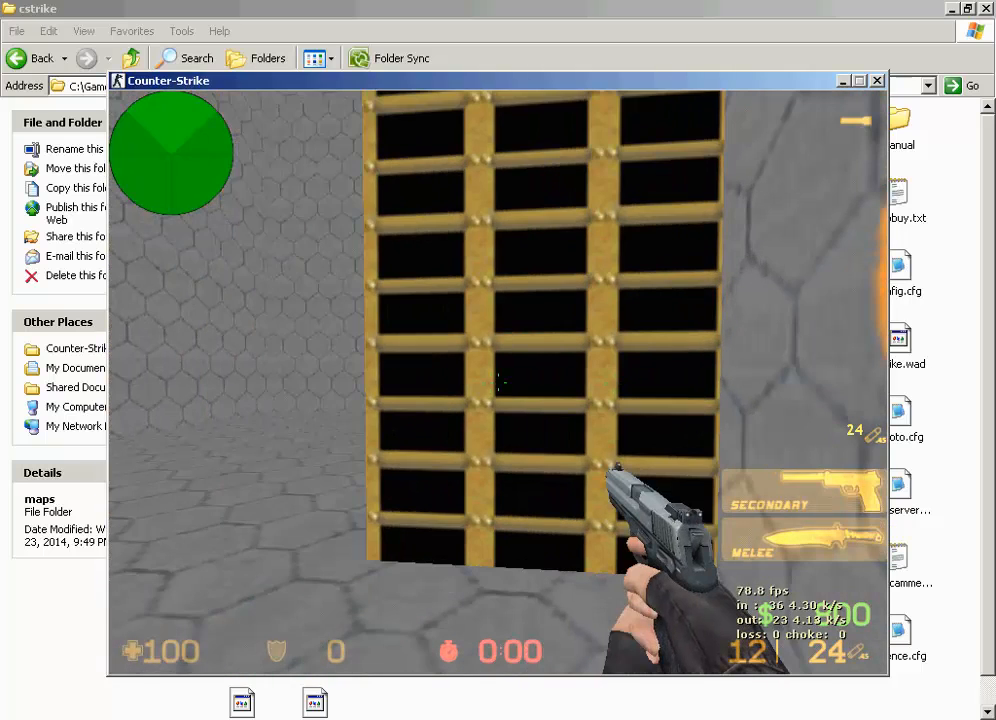
Climb the ladder onto the metal block and check that the buy zone works on its top
{"action": "left_click_drag", "start_coordinate": [111, 357], "coordinate": [106, 417]}
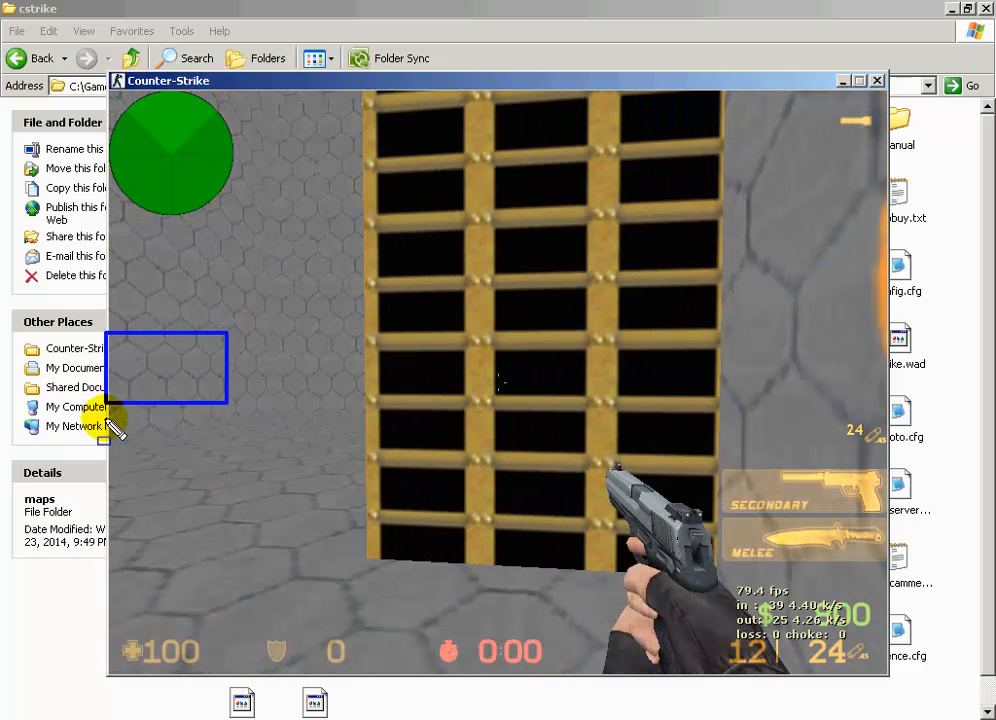
{"action": "key", "text": "alt+Tab"}
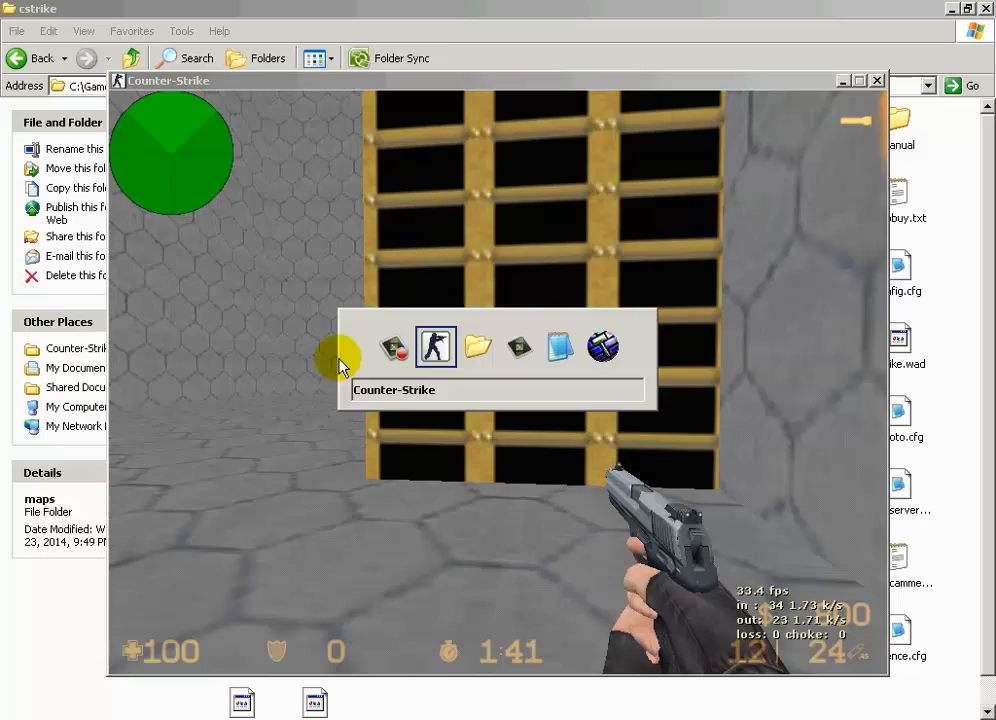
{"action": "key", "text": "3"}
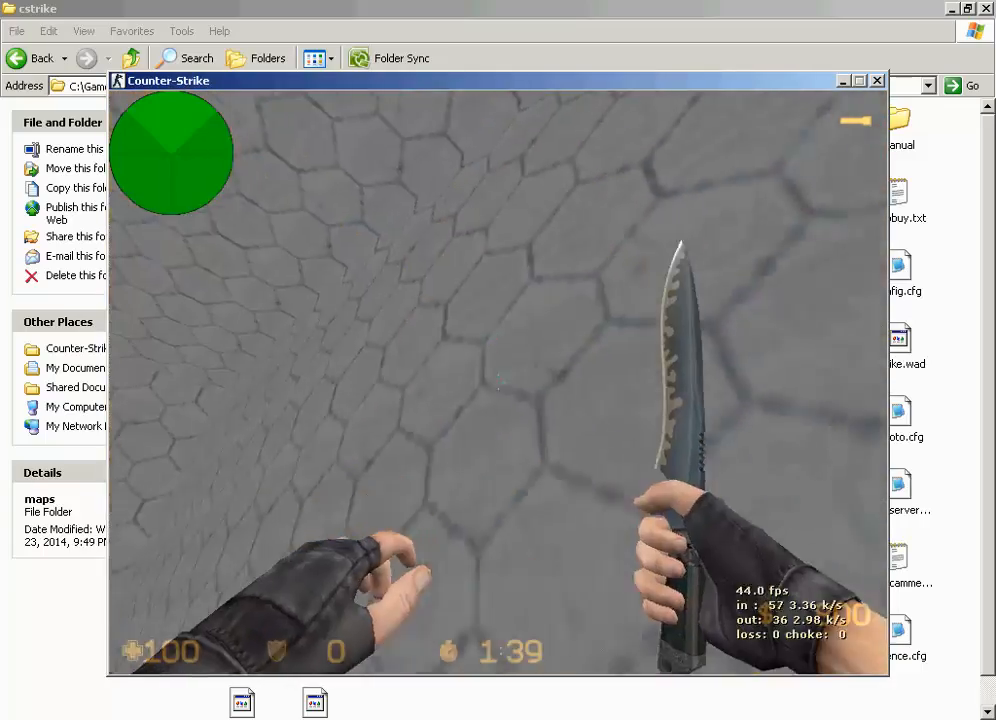
{"action": "key", "text": "w"}
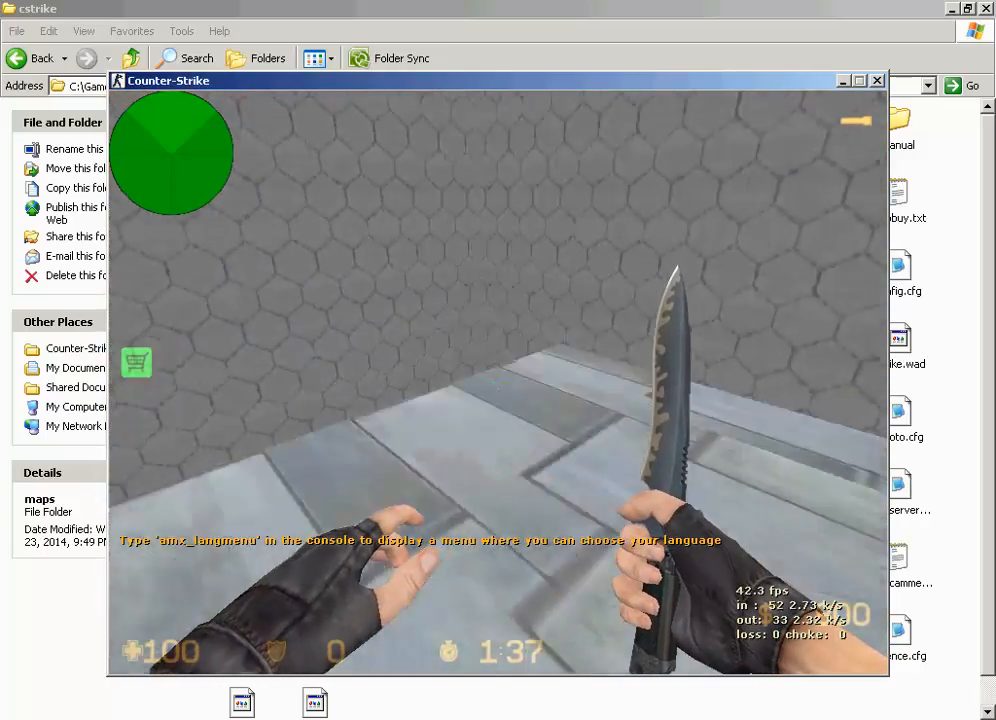
{"action": "key", "text": "2"}
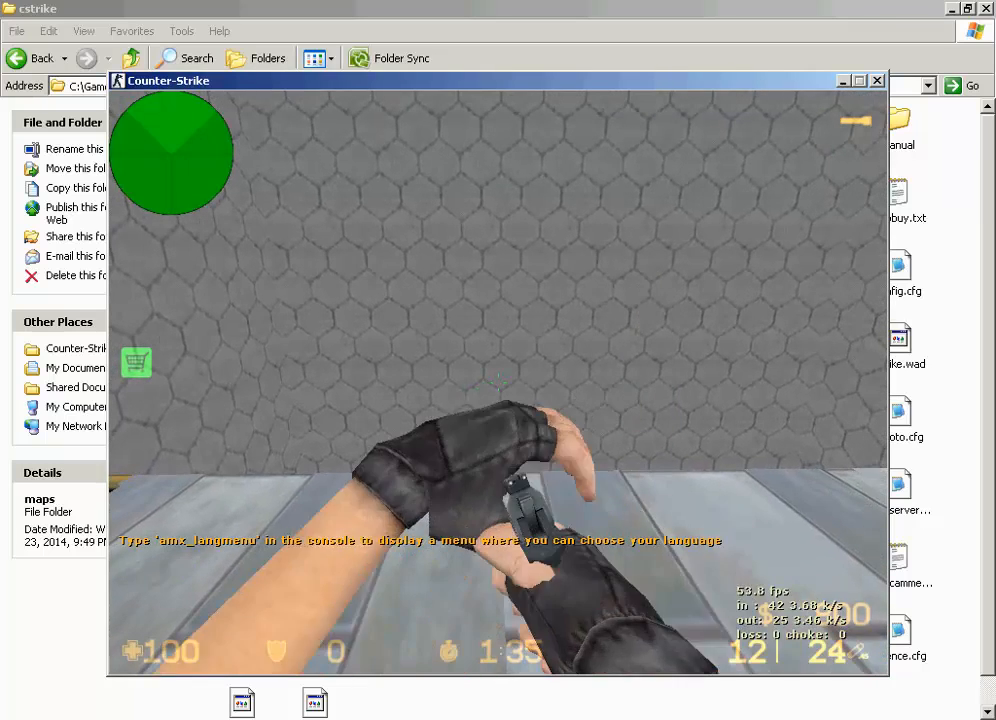
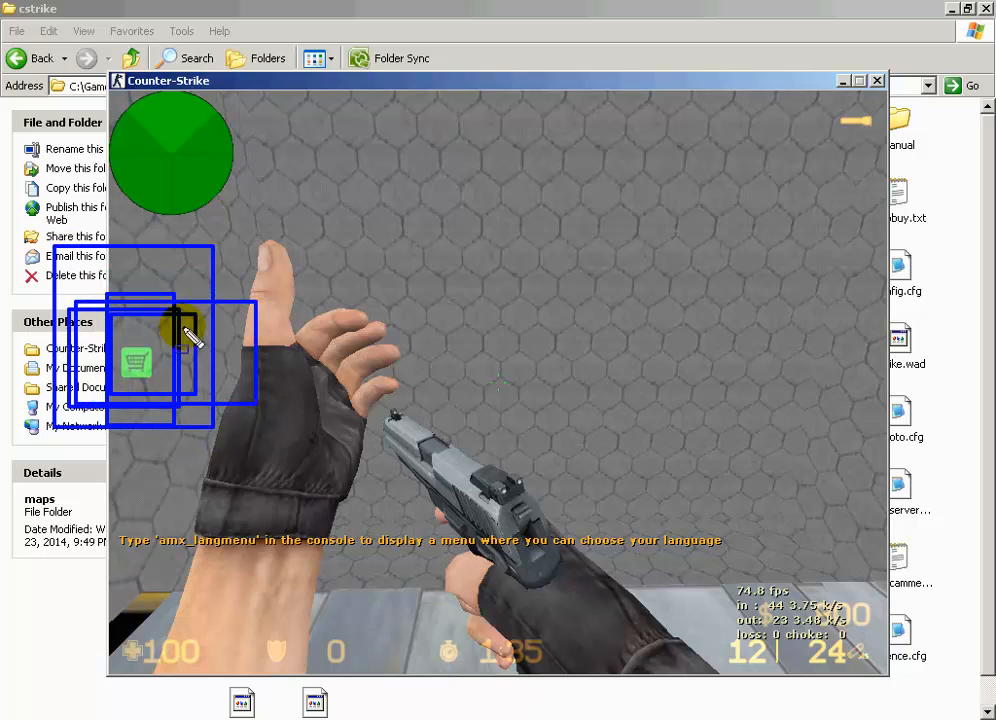
{"action": "key", "text": "alt+Tab"}
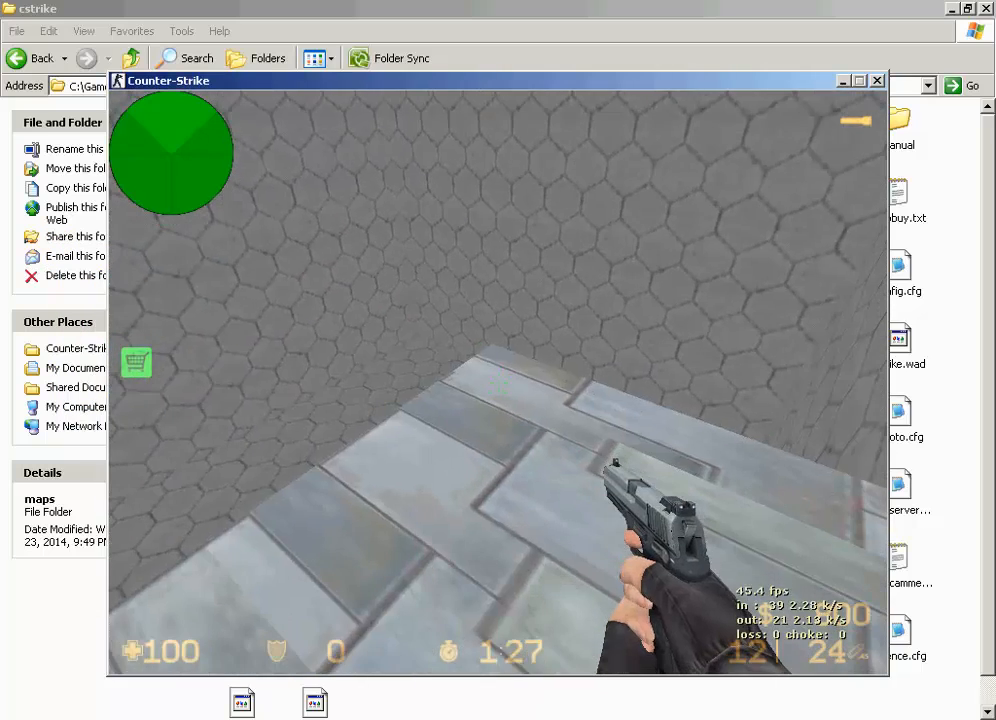
Walk off the block and around the room, checking the buy zone indicator outside the zone, near the lambda decal and the ladder
{"action": "key", "text": "w"}
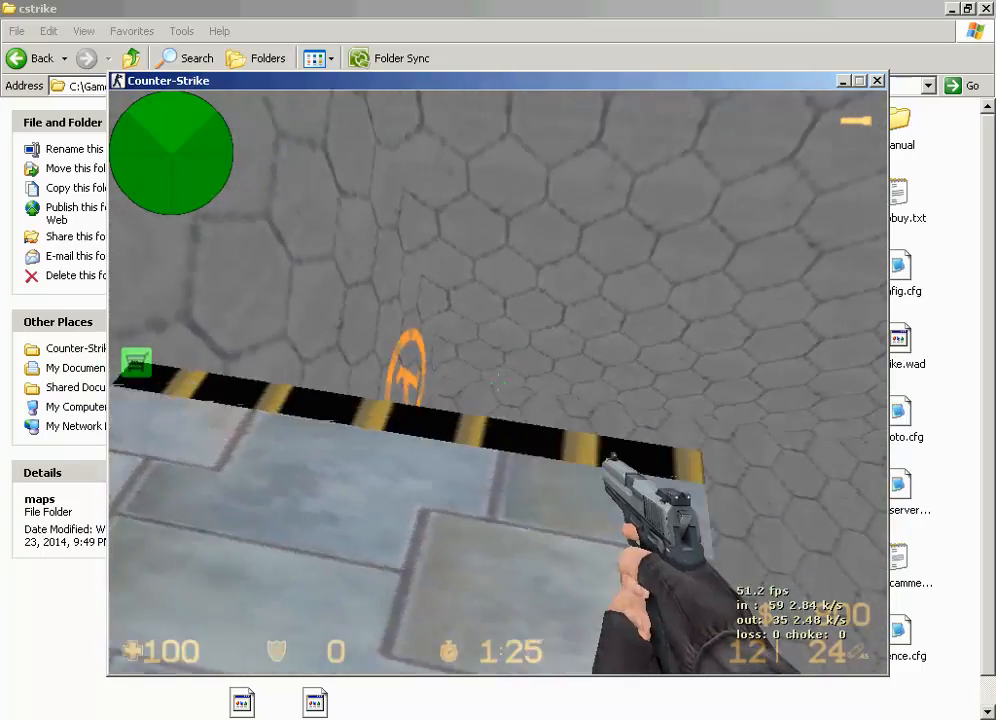
{"action": "key", "text": "w"}
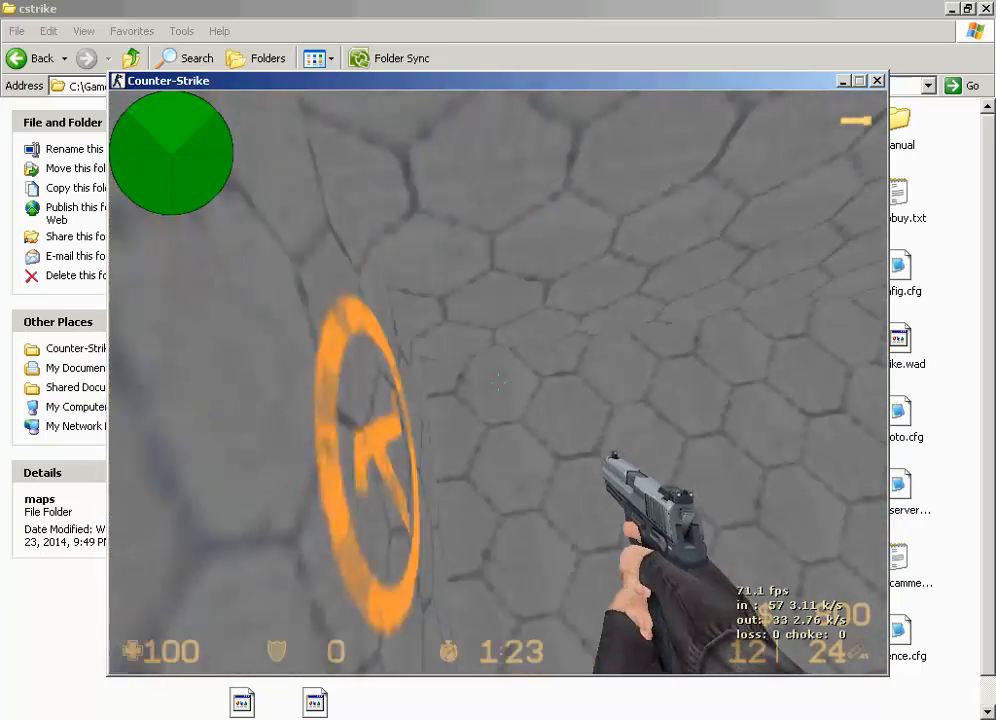
{"action": "key", "text": "w"}
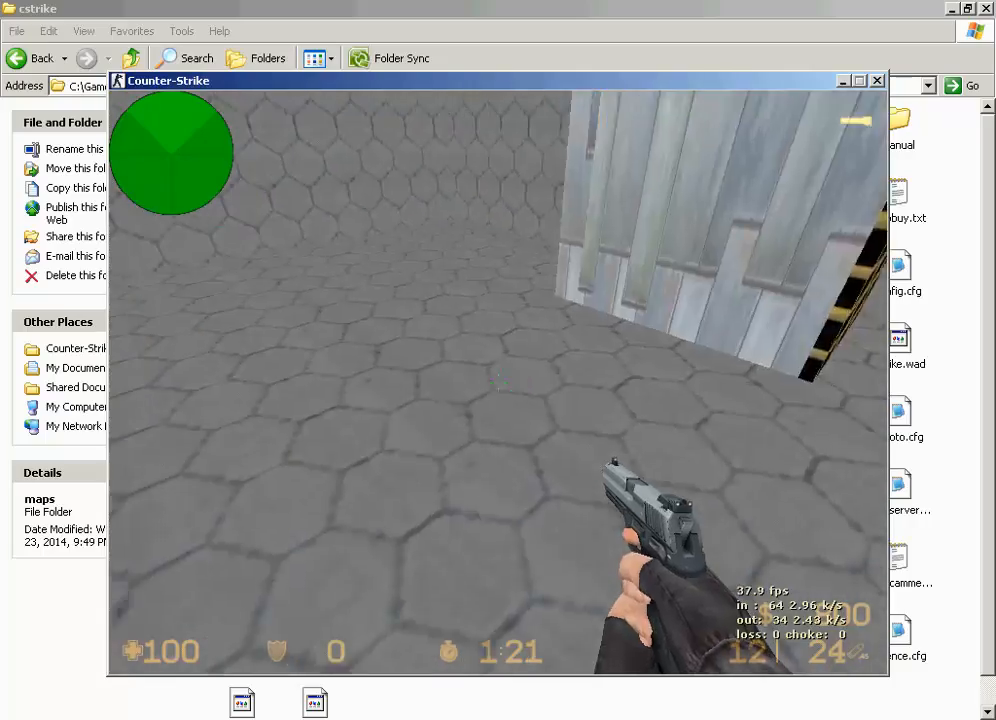
{"action": "key", "text": "w"}
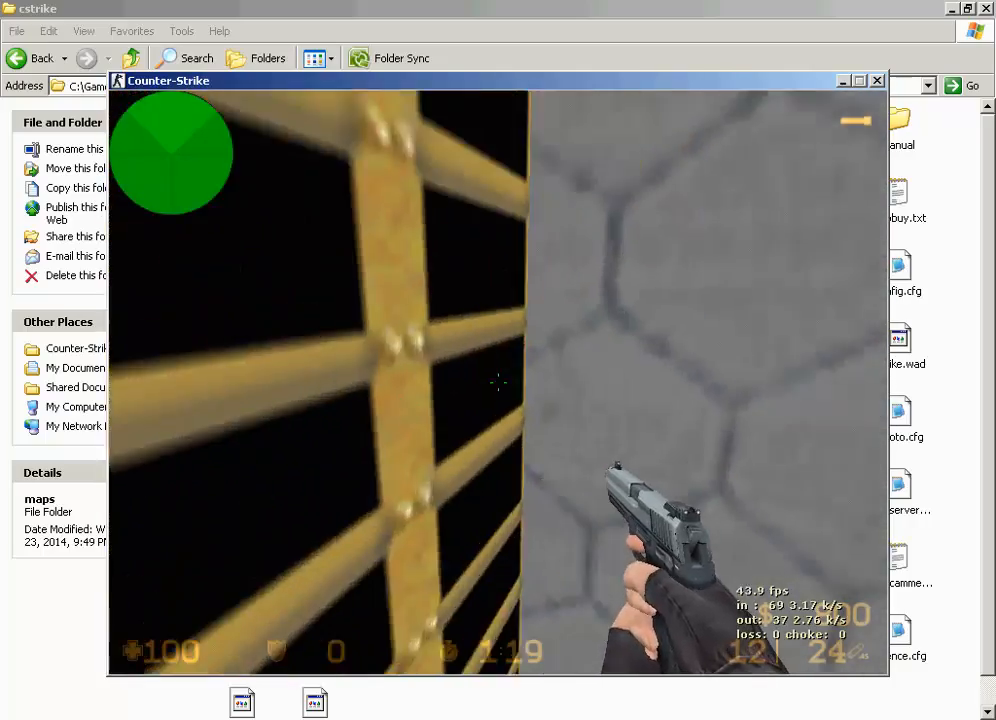
{"action": "key", "text": "s"}
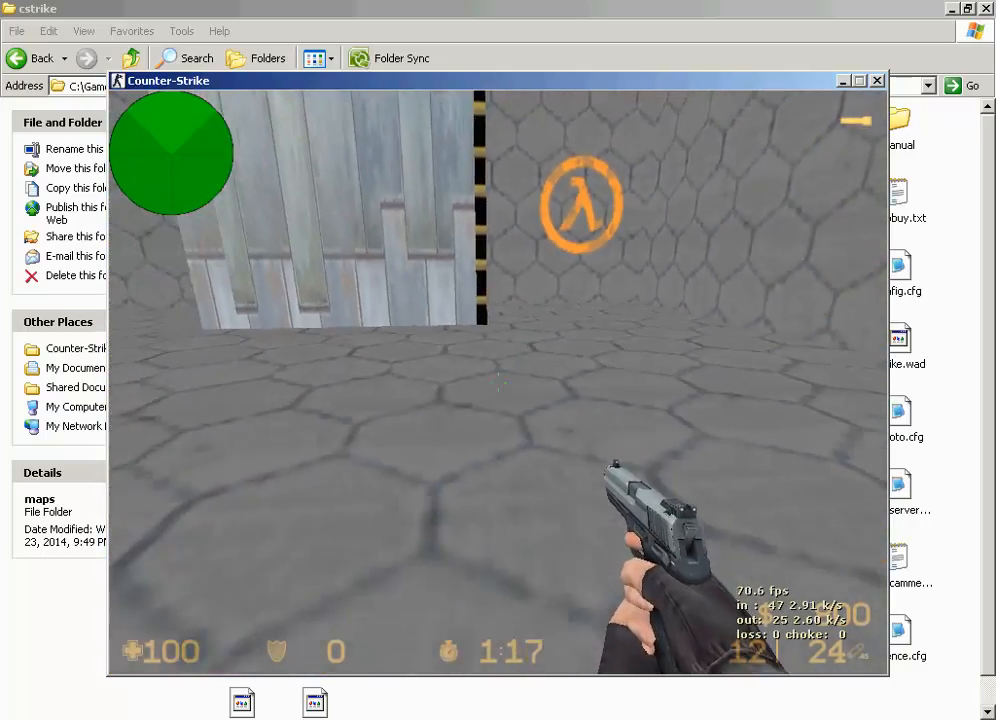
Leave the running Counter-Strike game and switch back to Valve Hammer Editor
{"action": "key", "text": "Escape"}
{"action": "left_click", "coordinate": [212, 432]}
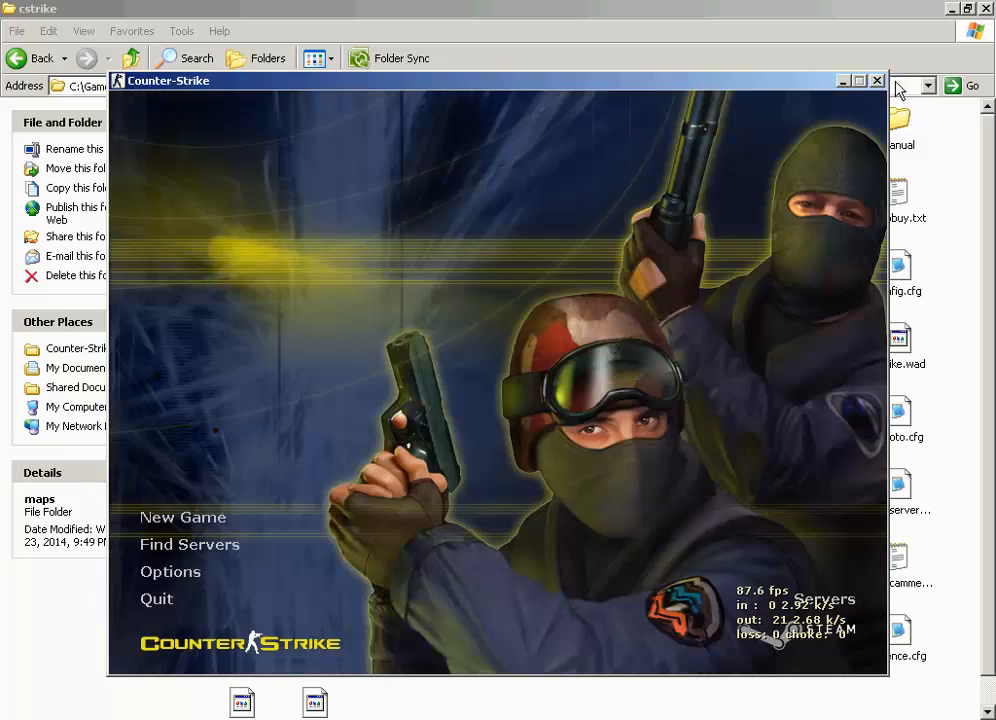
{"action": "left_click", "coordinate": [842, 81]}
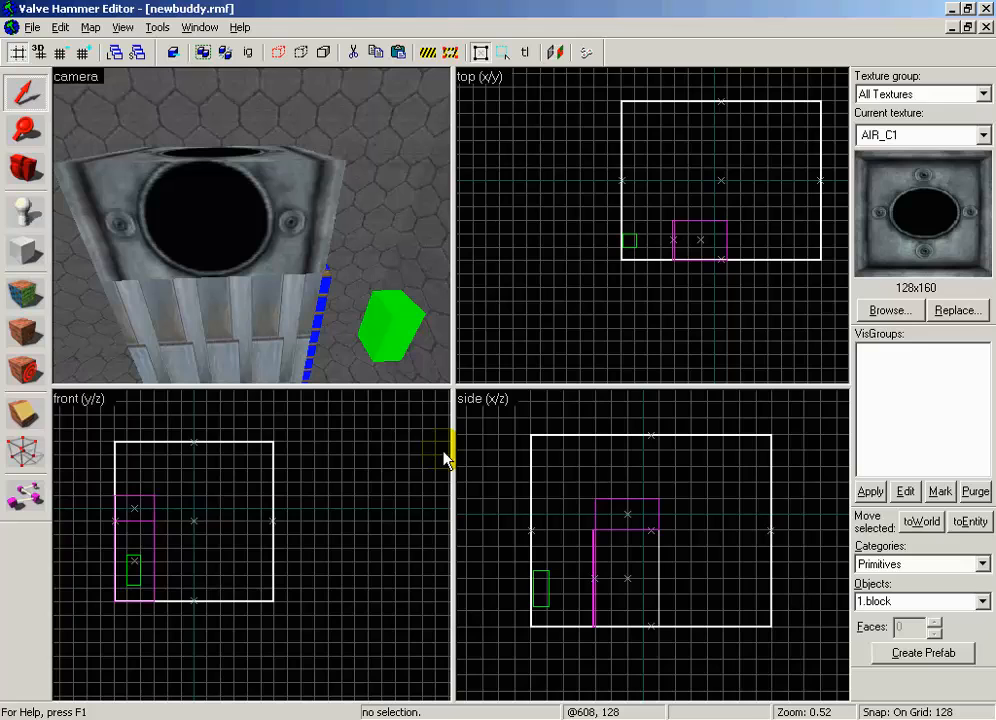
With the Vertex tool, merge the metal block's front lower corner farthest from the ladder into the front lower corner beside the ladder
{"action": "left_click", "coordinate": [24, 170]}
{"action": "left_click_drag", "start_coordinate": [189, 262], "coordinate": [252, 225]}
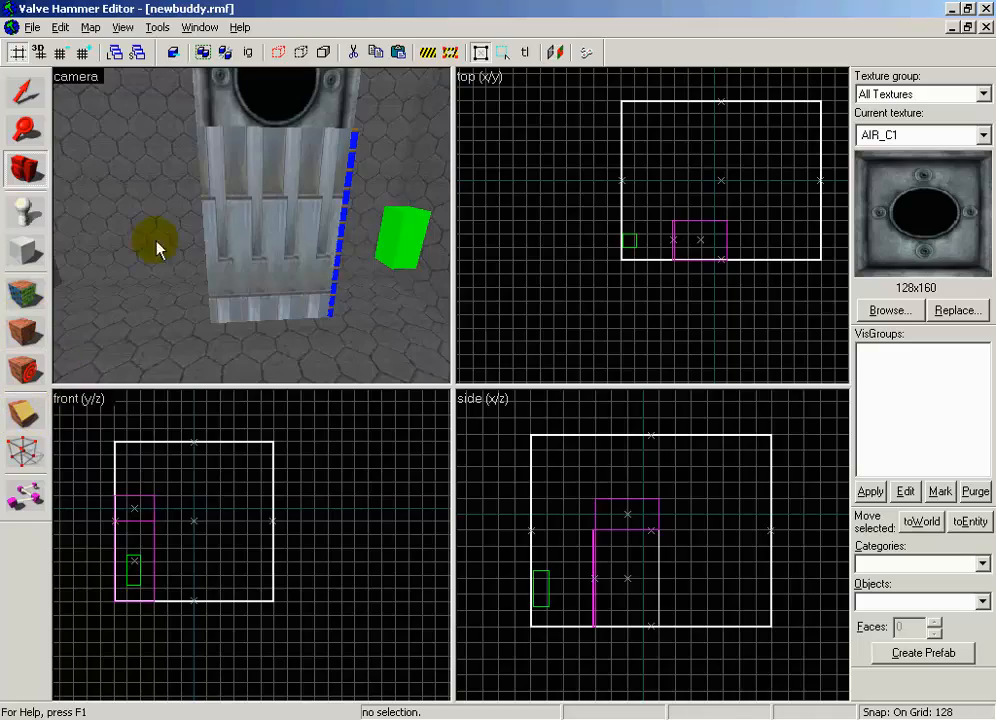
{"action": "left_click", "coordinate": [25, 92]}
{"action": "left_click", "coordinate": [255, 260]}
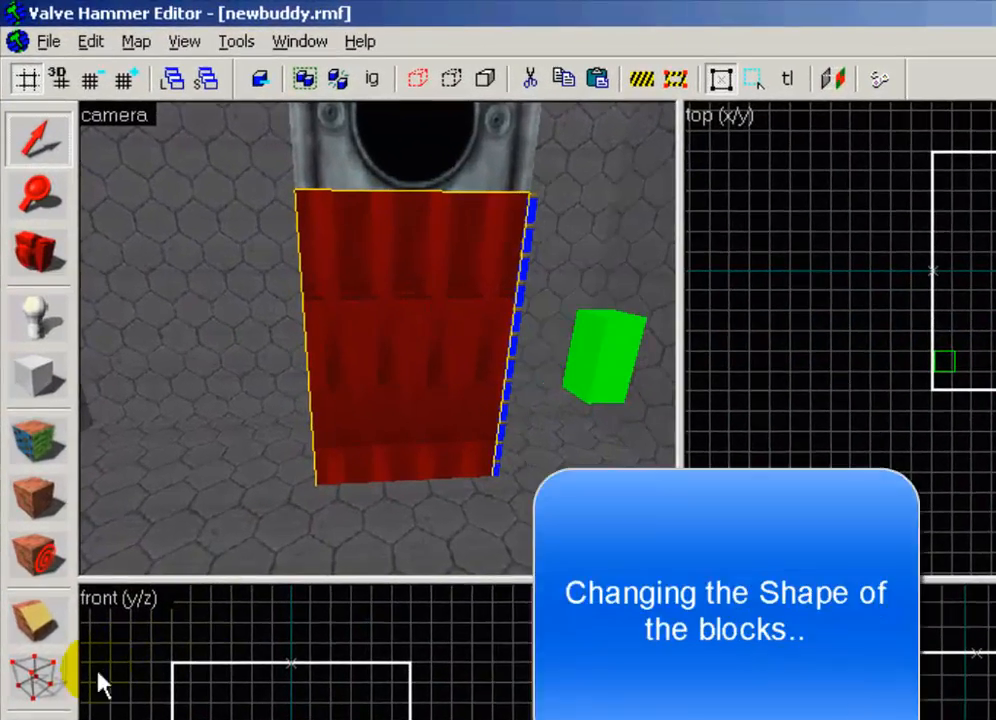
{"action": "left_click", "coordinate": [25, 458]}
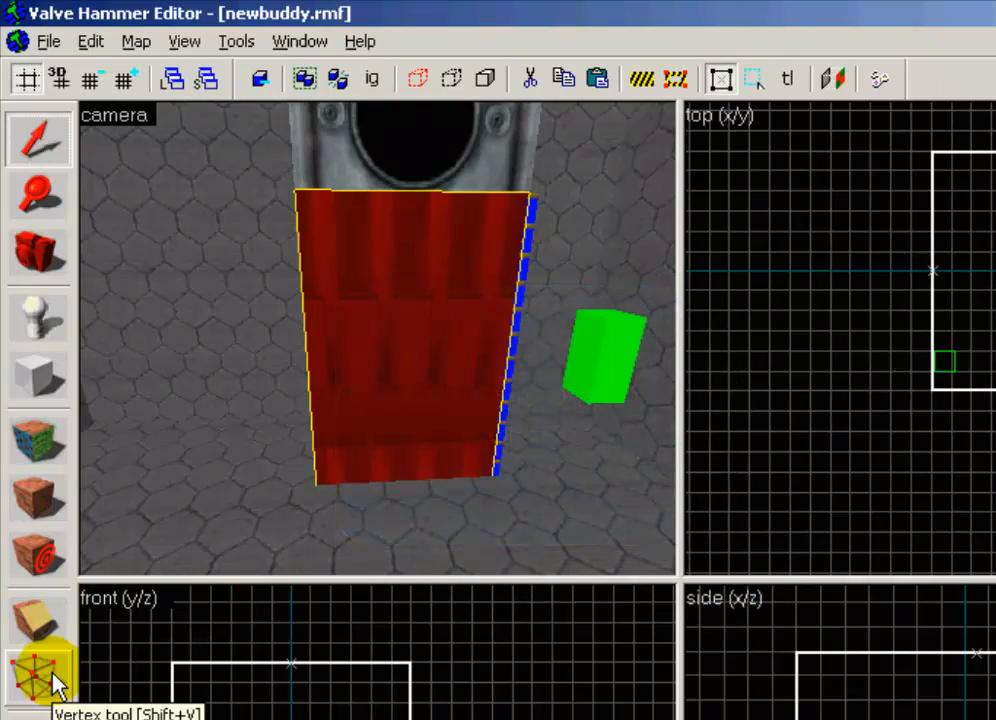
{"action": "left_click", "coordinate": [52, 675]}
{"action": "left_click", "coordinate": [64, 258]}
{"action": "left_click_drag", "start_coordinate": [350, 320], "coordinate": [378, 338]}
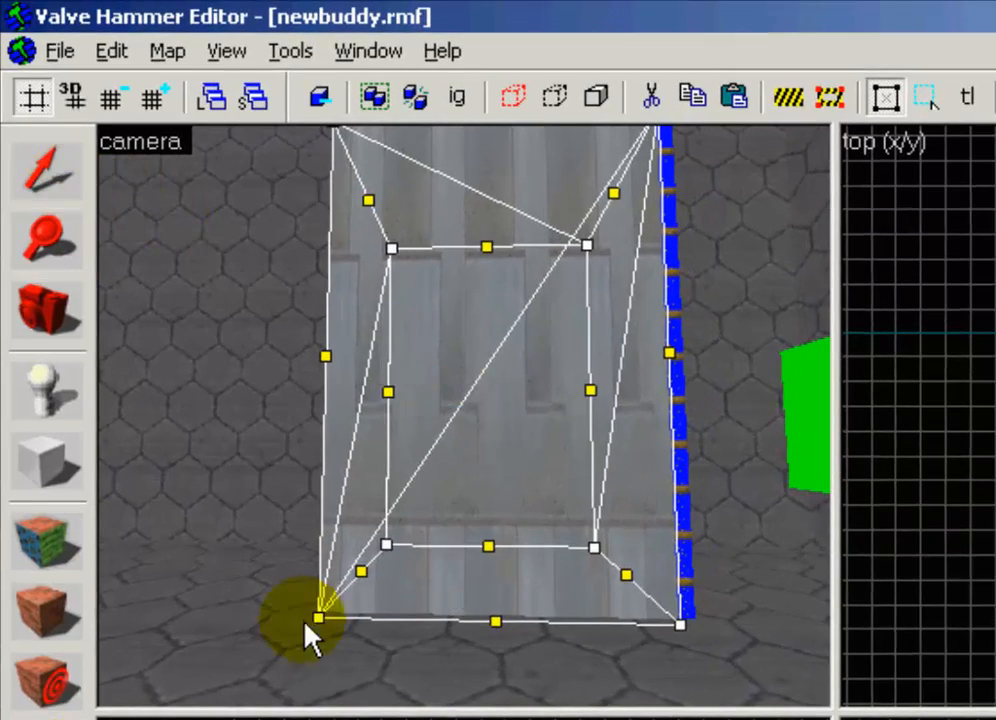
{"action": "left_click_drag", "start_coordinate": [319, 616], "coordinate": [679, 625]}
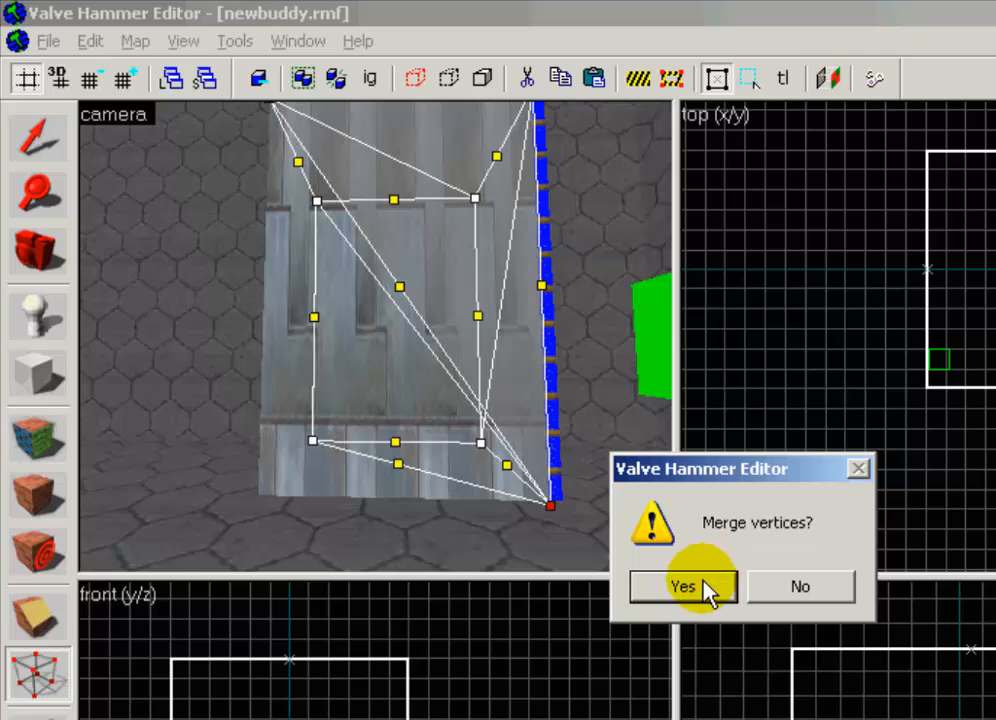
{"action": "left_click", "coordinate": [707, 590]}
Merge the block's remaining rear lower corner into the rear corner on the ladder side and finish vertex editing
{"action": "left_click_drag", "start_coordinate": [312, 442], "coordinate": [396, 442]}
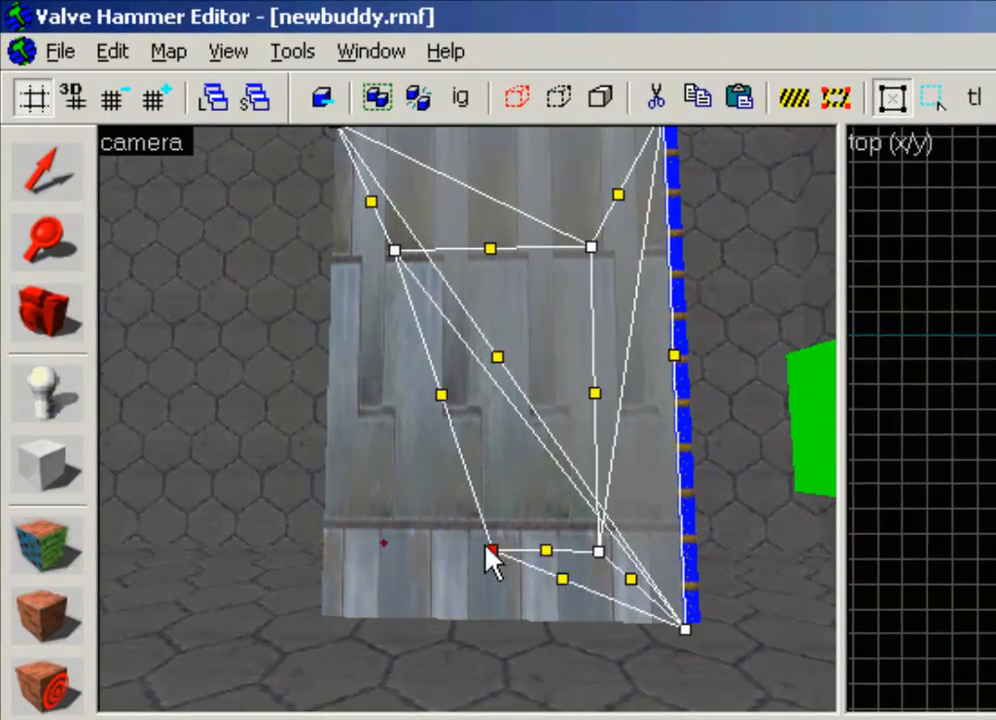
{"action": "left_click_drag", "start_coordinate": [487, 549], "coordinate": [598, 550]}
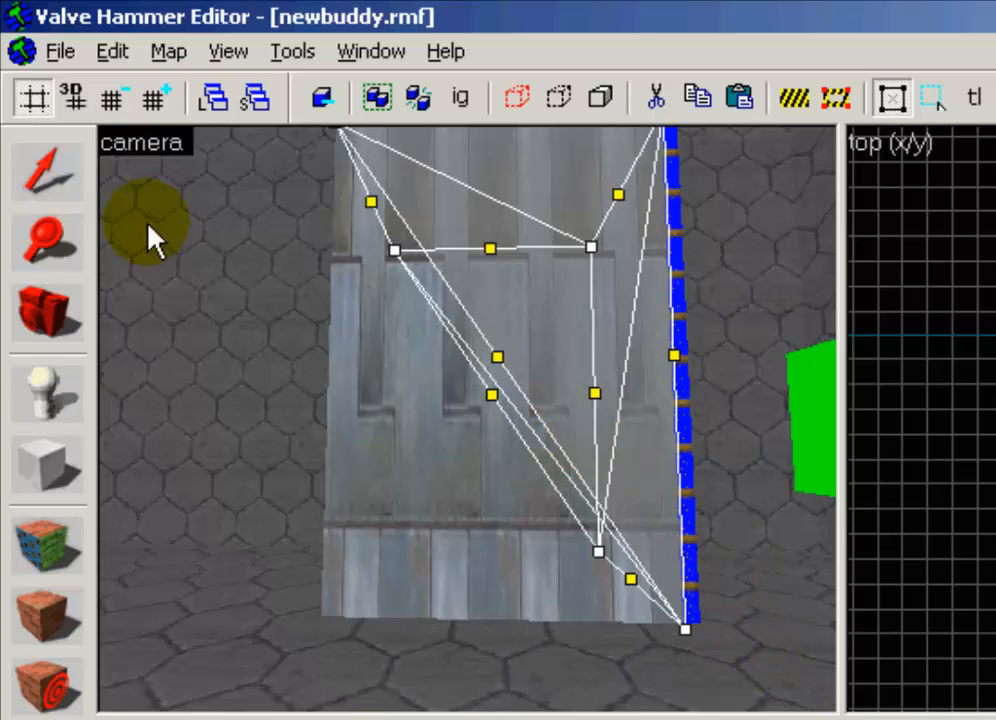
{"action": "left_click", "coordinate": [76, 184]}
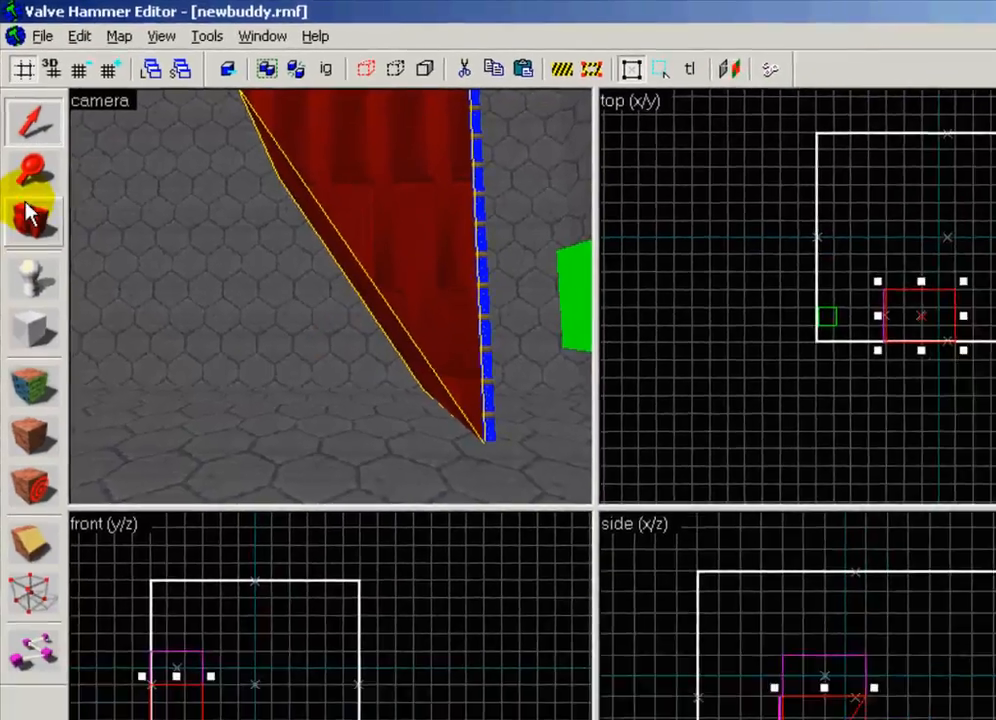
{"action": "left_click", "coordinate": [58, 383]}
{"action": "left_click", "coordinate": [26, 95]}
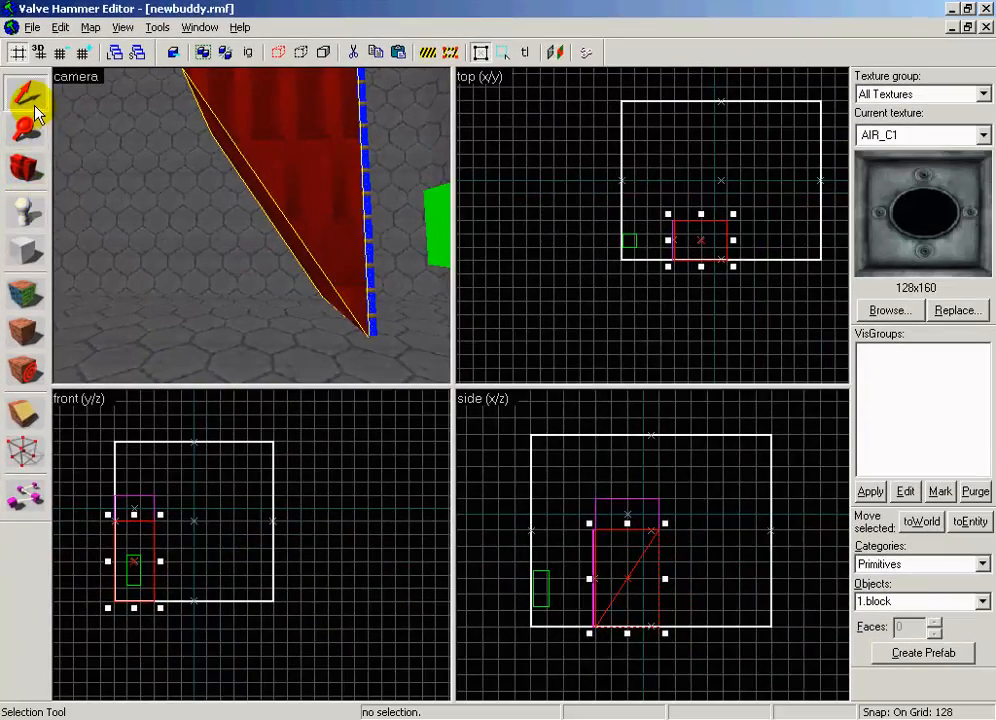
Place an info_player_start entity on the open floor away from the block
{"action": "left_click", "coordinate": [34, 168]}
{"action": "left_click_drag", "start_coordinate": [252, 225], "coordinate": [252, 225]}
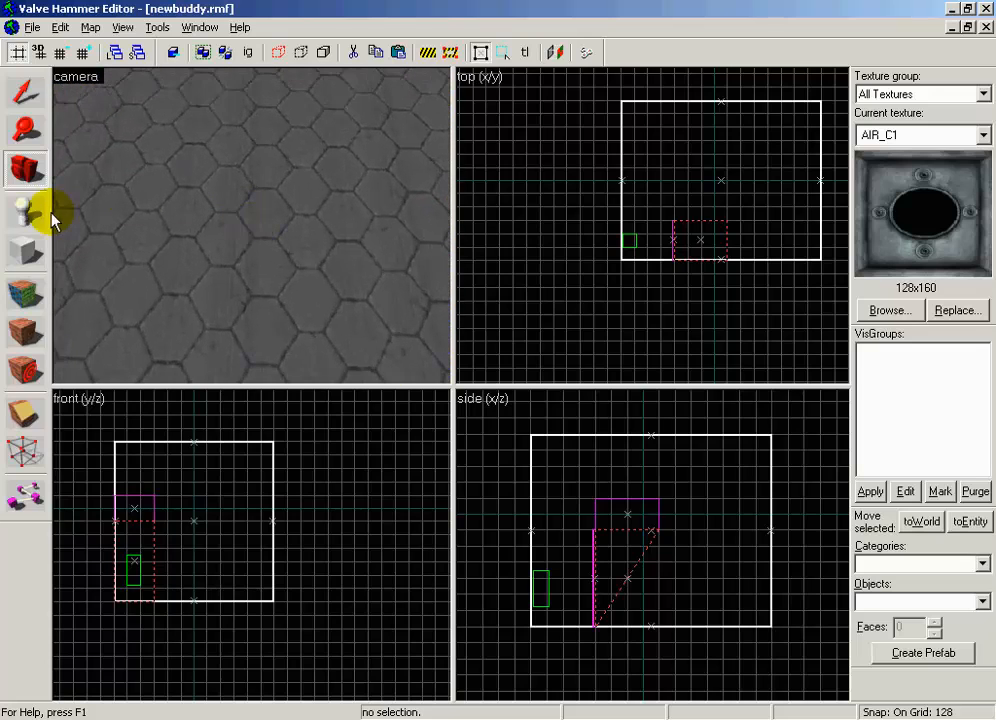
{"action": "left_click", "coordinate": [36, 216]}
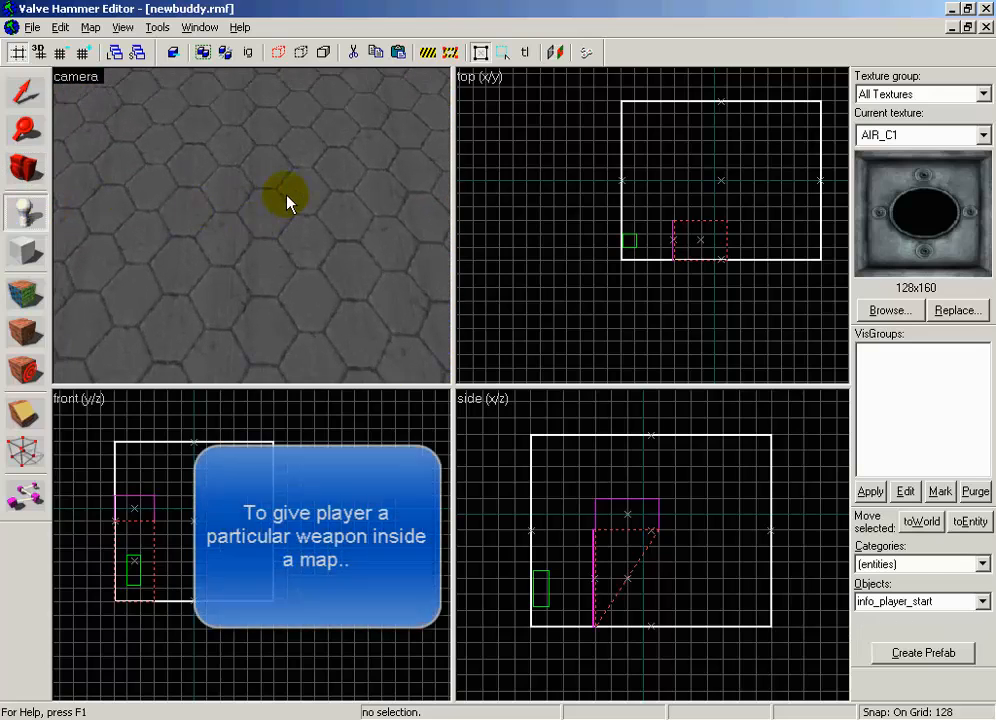
{"action": "left_click", "coordinate": [286, 196]}
{"action": "left_click", "coordinate": [438, 189]}
{"action": "left_click", "coordinate": [28, 92]}
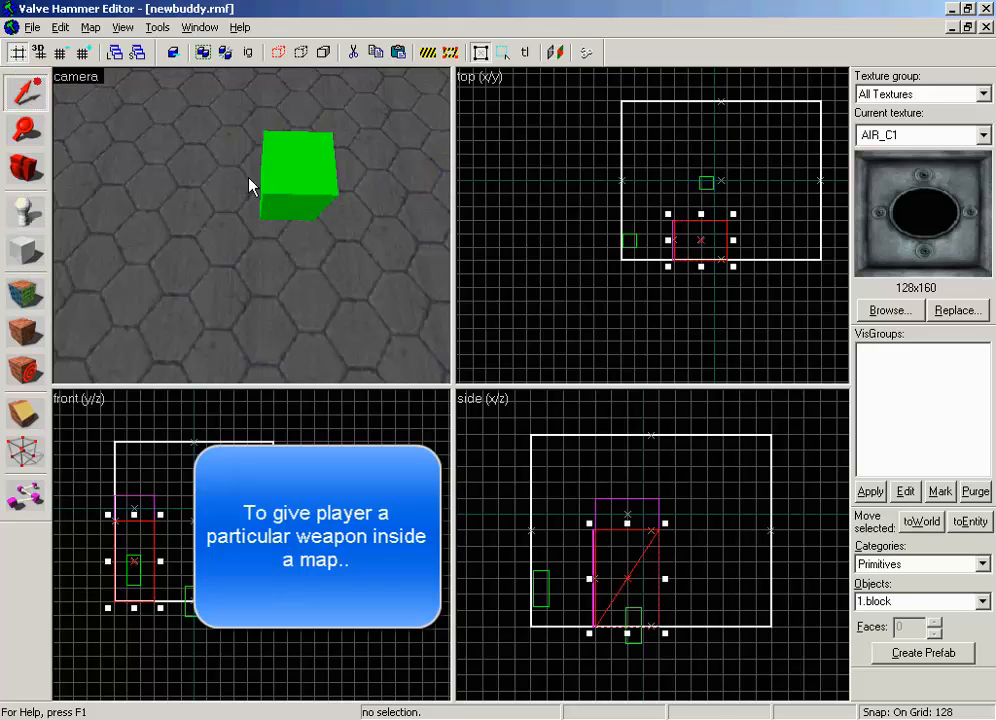
Change the class of the new floor entity to armoury_entity
{"action": "left_click", "coordinate": [287, 191]}
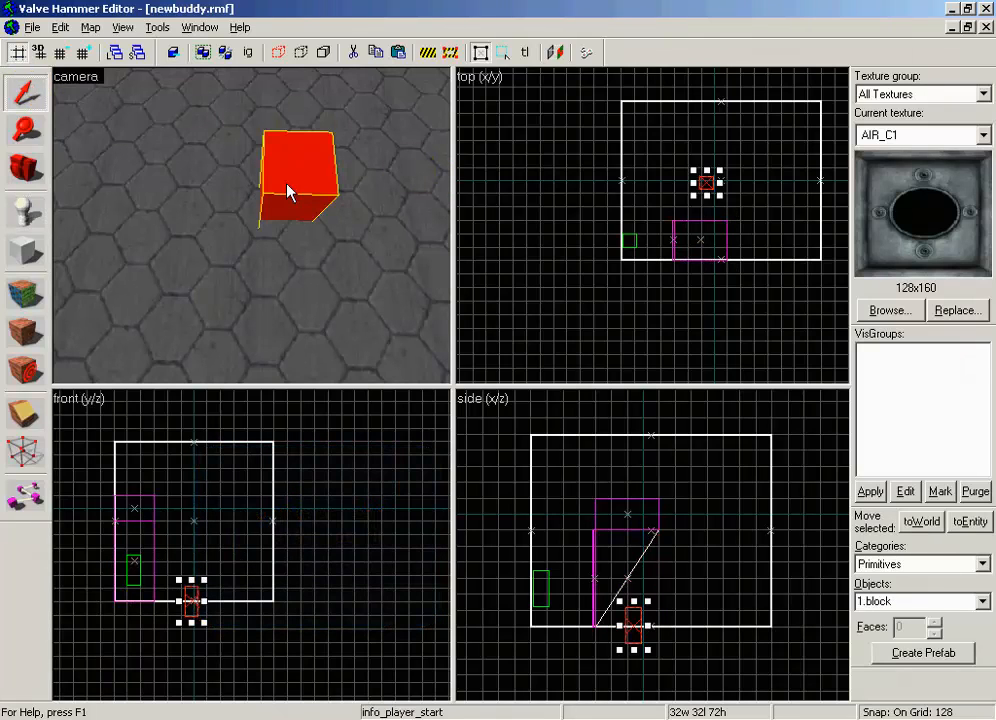
{"action": "key", "text": "alt+Return"}
{"action": "left_click", "coordinate": [391, 266]}
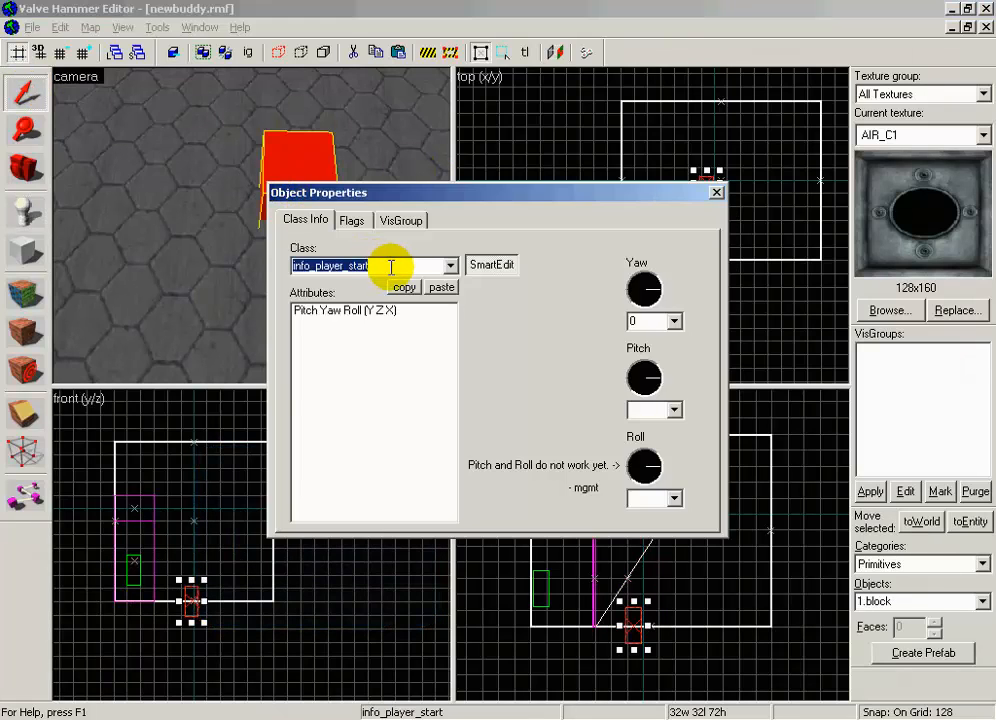
{"action": "left_click", "coordinate": [450, 266]}
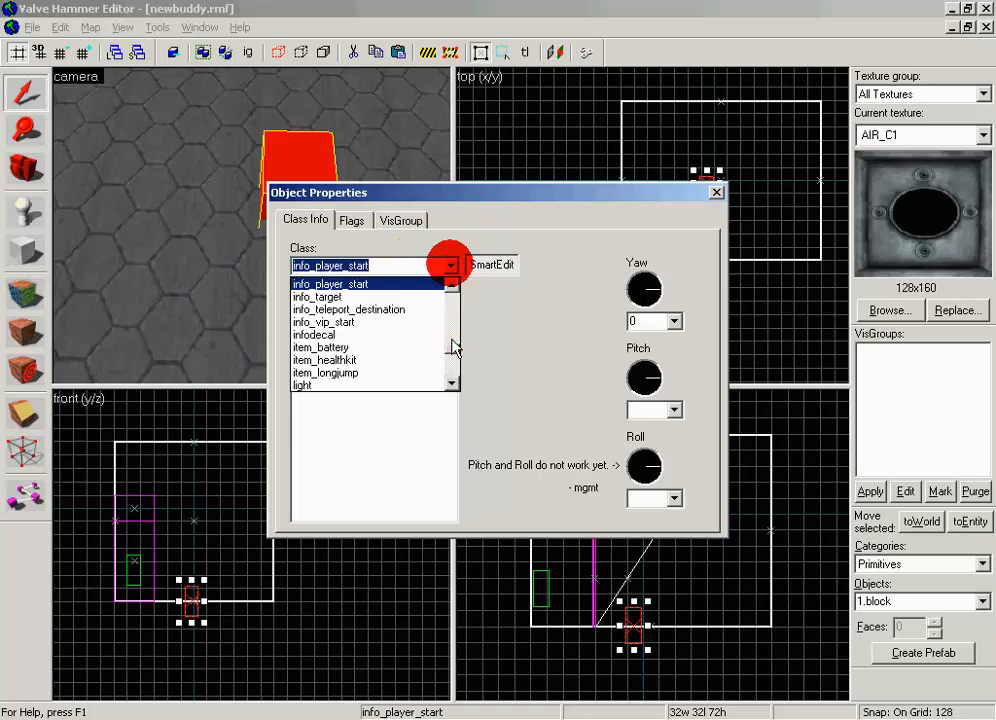
{"action": "left_click_drag", "start_coordinate": [451, 347], "coordinate": [456, 290]}
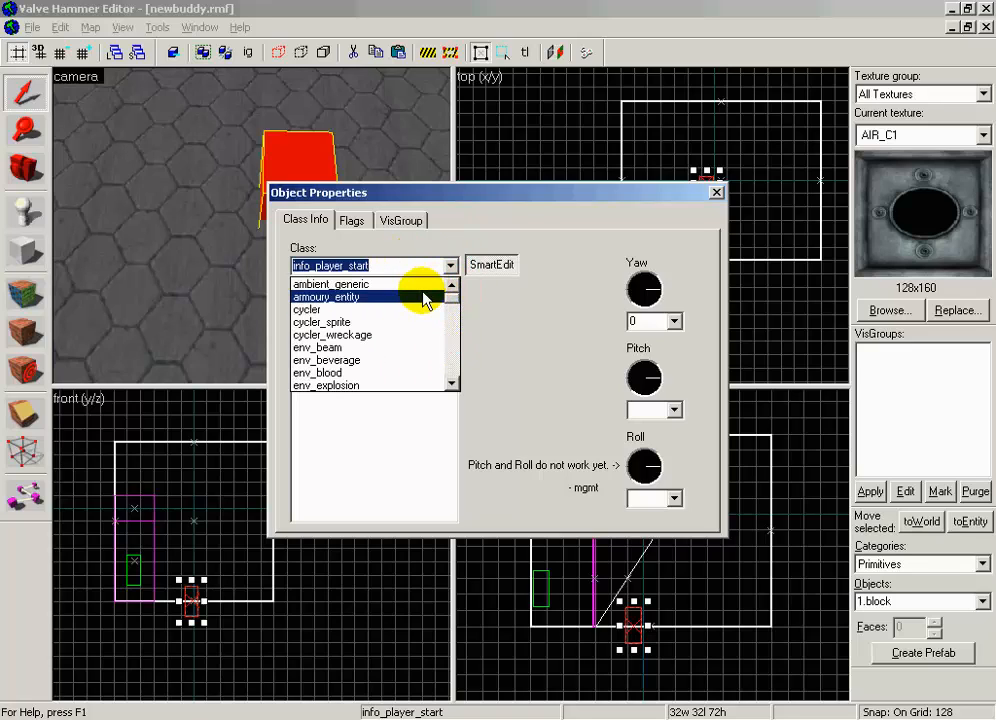
{"action": "left_click", "coordinate": [423, 297]}
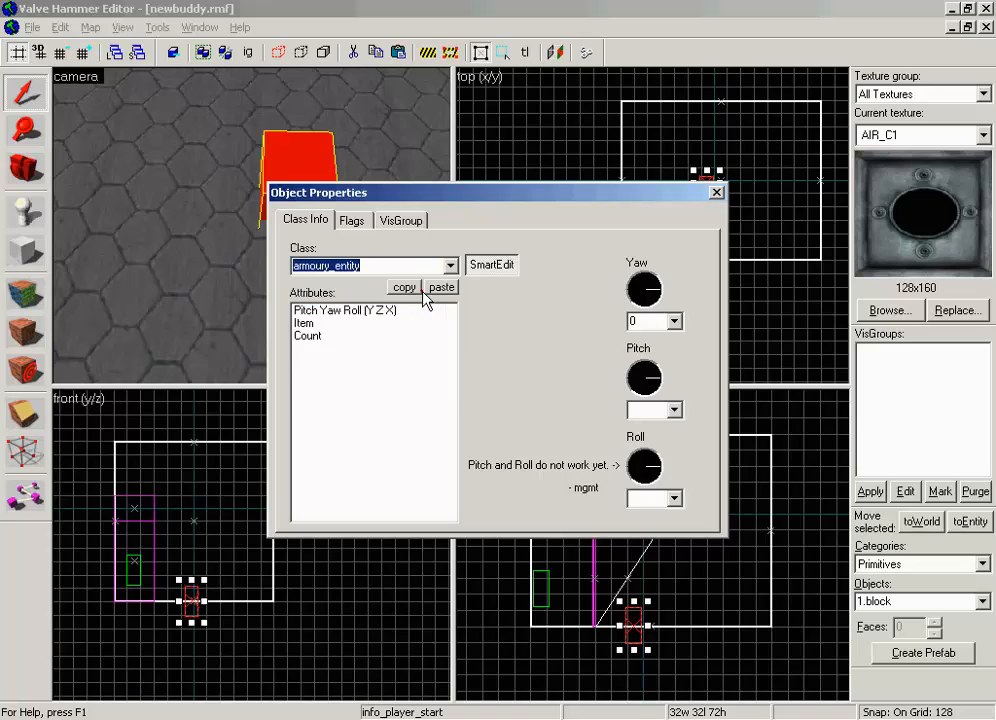
Set the armoury entity's Item to weapon_awp and its Count to 3, then close its properties
{"action": "left_click", "coordinate": [437, 324]}
{"action": "left_click", "coordinate": [583, 311]}
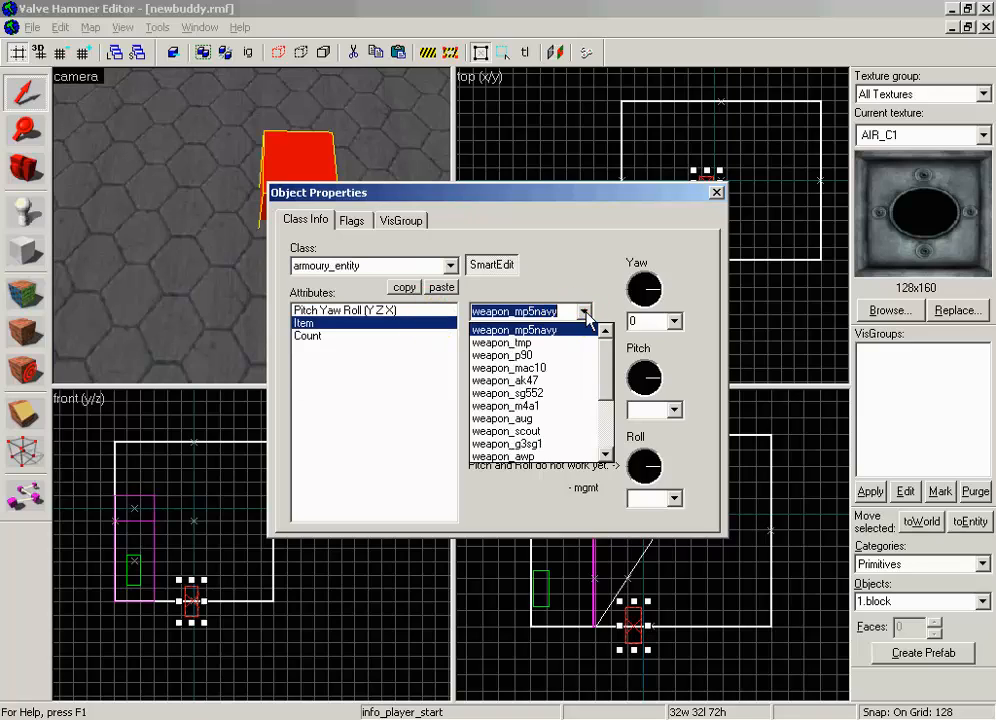
{"action": "left_click_drag", "start_coordinate": [605, 363], "coordinate": [605, 378]}
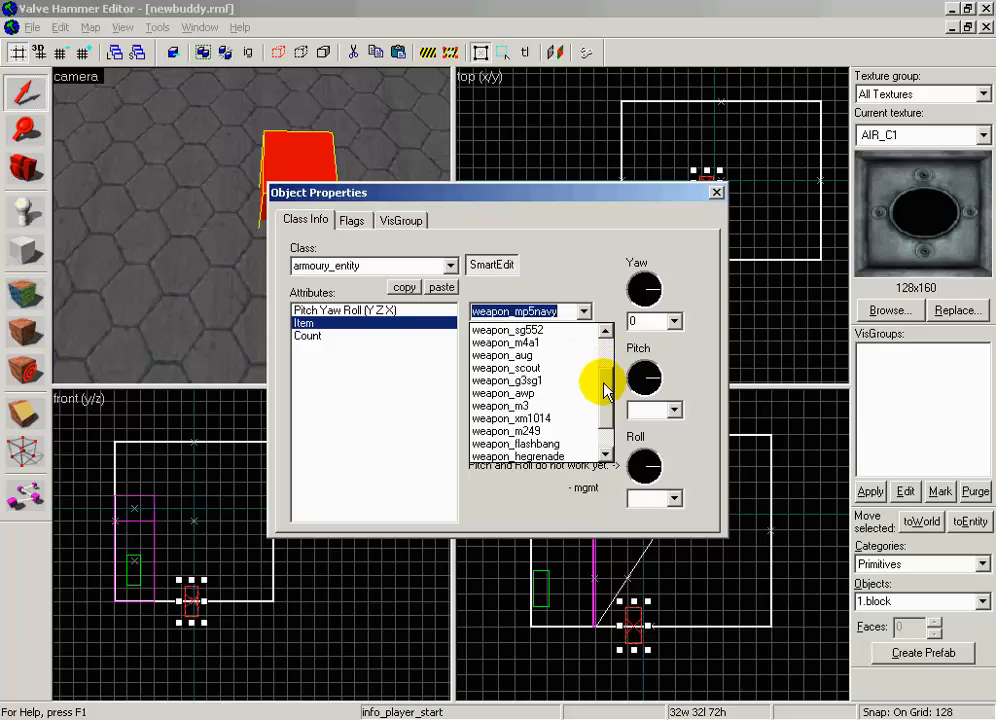
{"action": "left_click", "coordinate": [585, 393]}
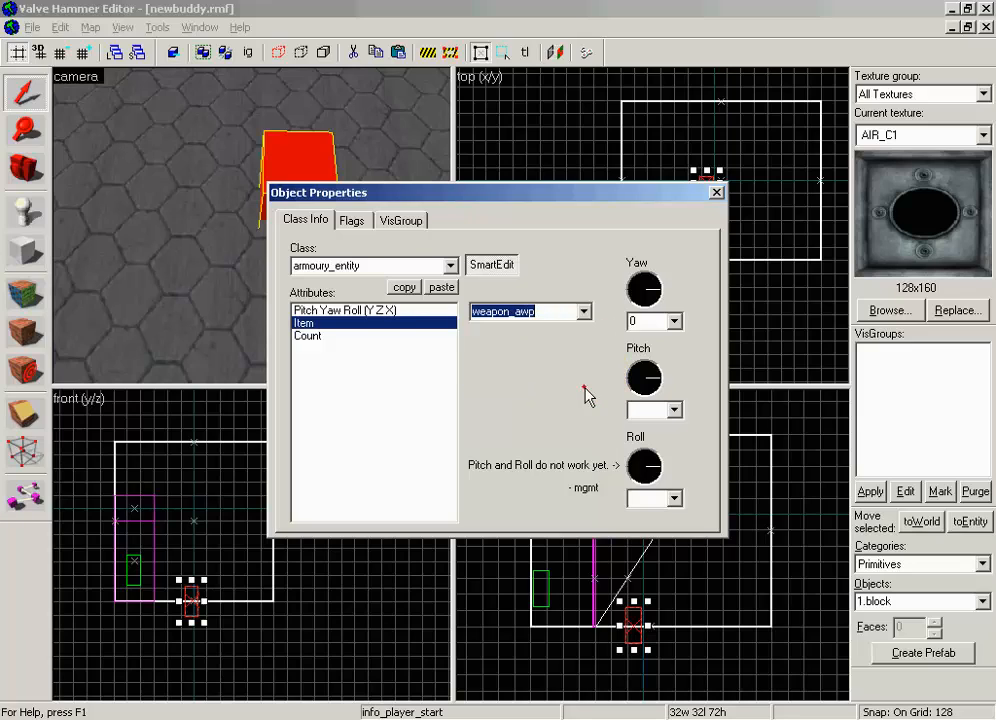
{"action": "left_click", "coordinate": [446, 335]}
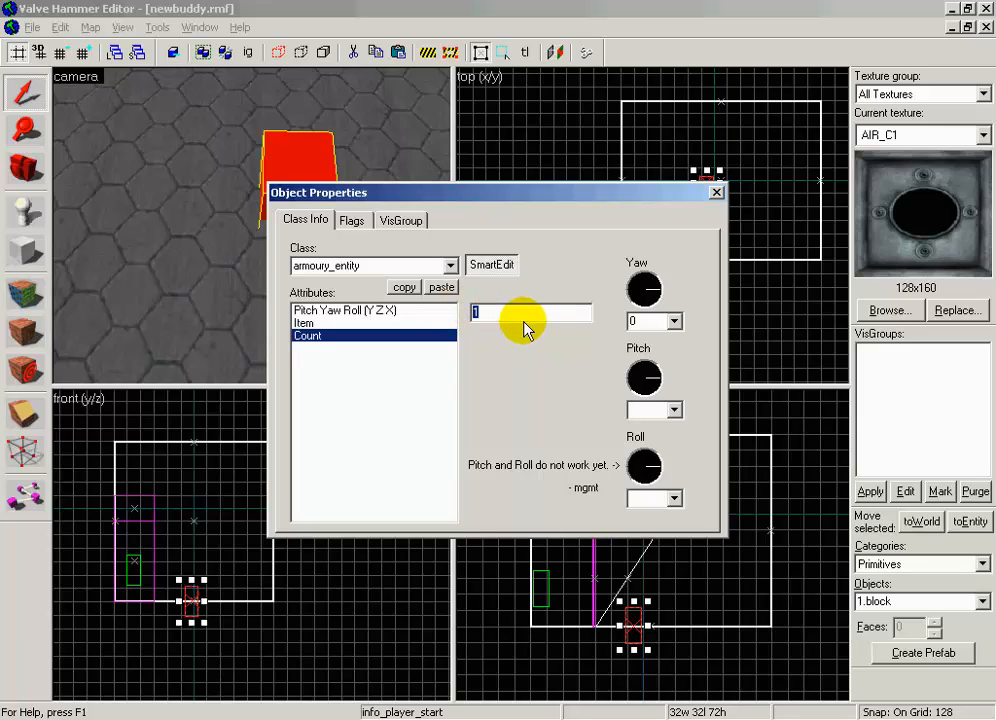
{"action": "type", "text": "3"}
{"action": "left_click", "coordinate": [511, 318]}
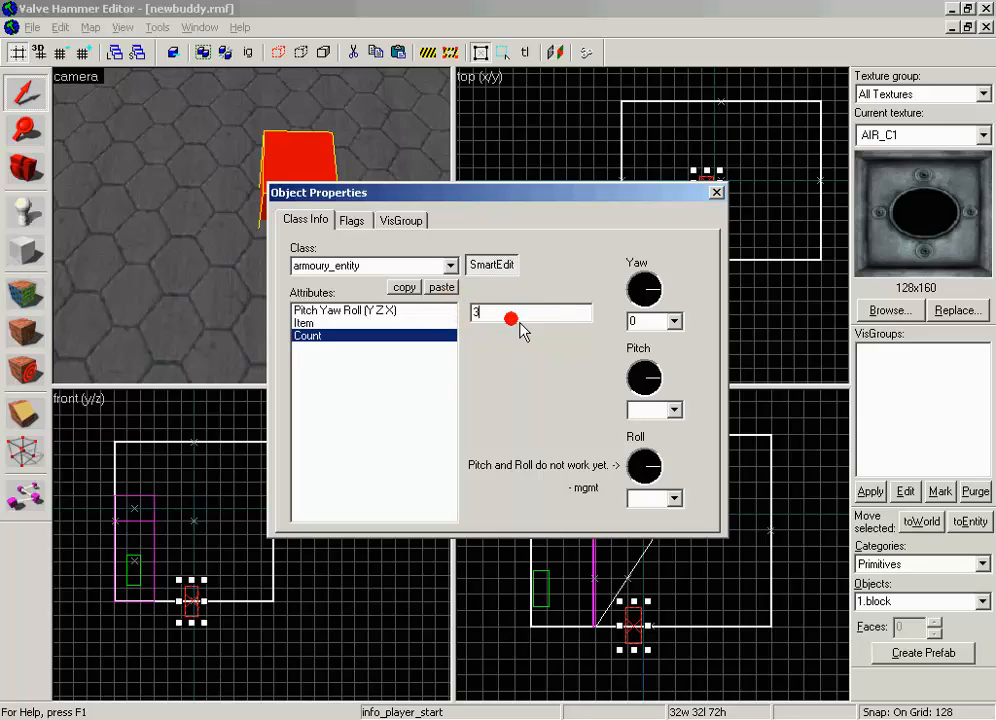
{"action": "left_click", "coordinate": [364, 221]}
{"action": "left_click", "coordinate": [316, 219]}
{"action": "left_click", "coordinate": [715, 193]}
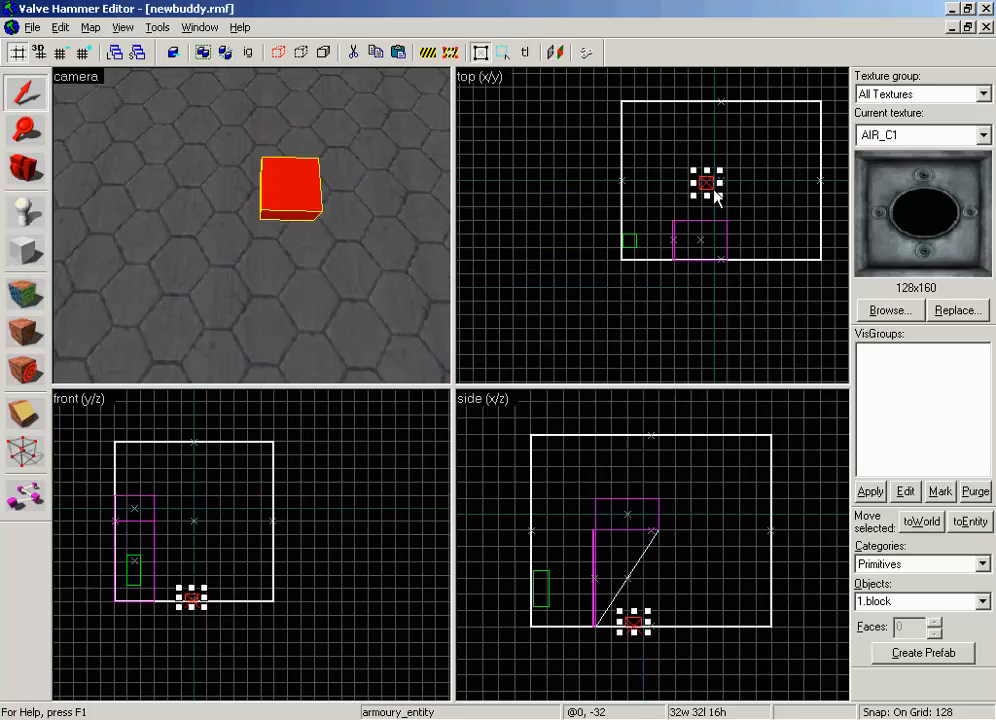
Raise the armoury entity in the front view so it sits clear above the room's floor
{"action": "left_click", "coordinate": [31, 104]}
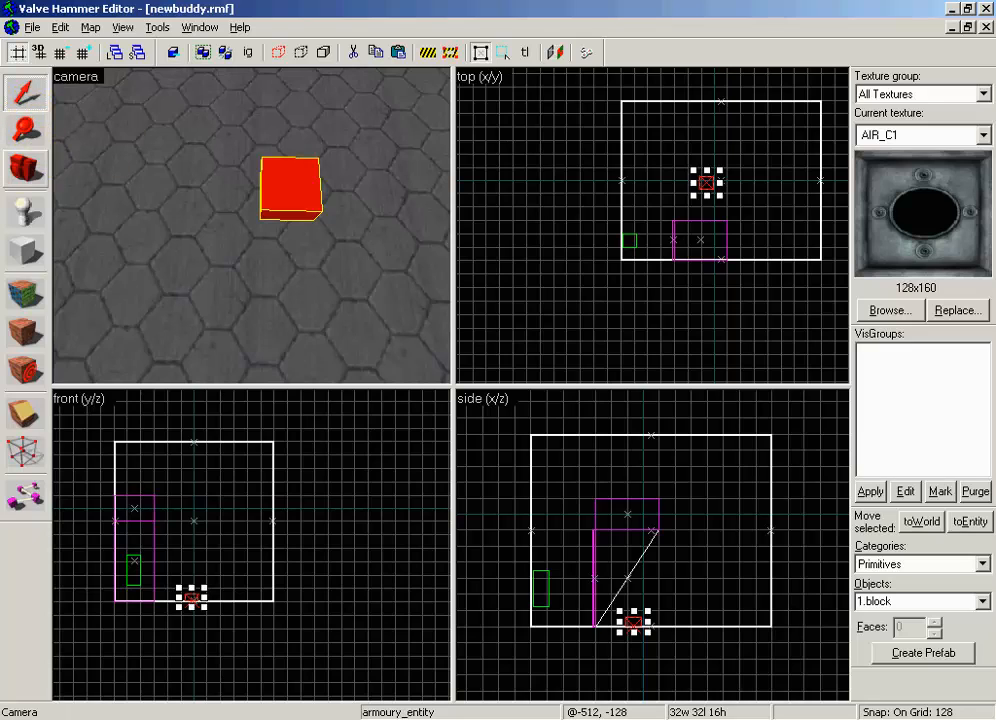
{"action": "left_click", "coordinate": [31, 160]}
{"action": "left_click", "coordinate": [29, 95]}
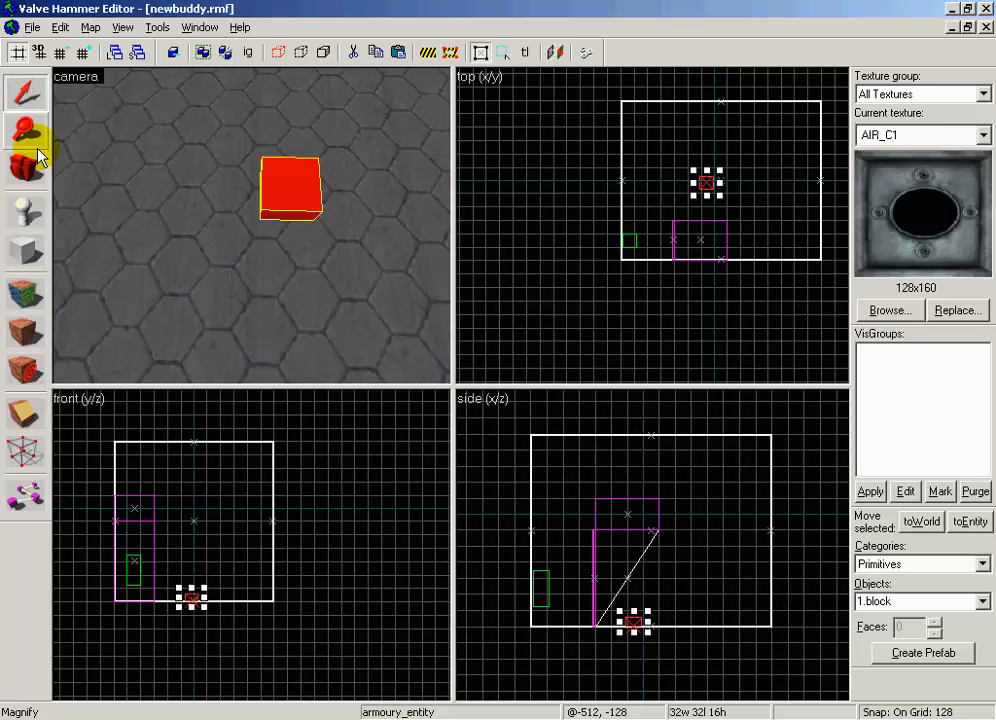
{"action": "left_click", "coordinate": [42, 178]}
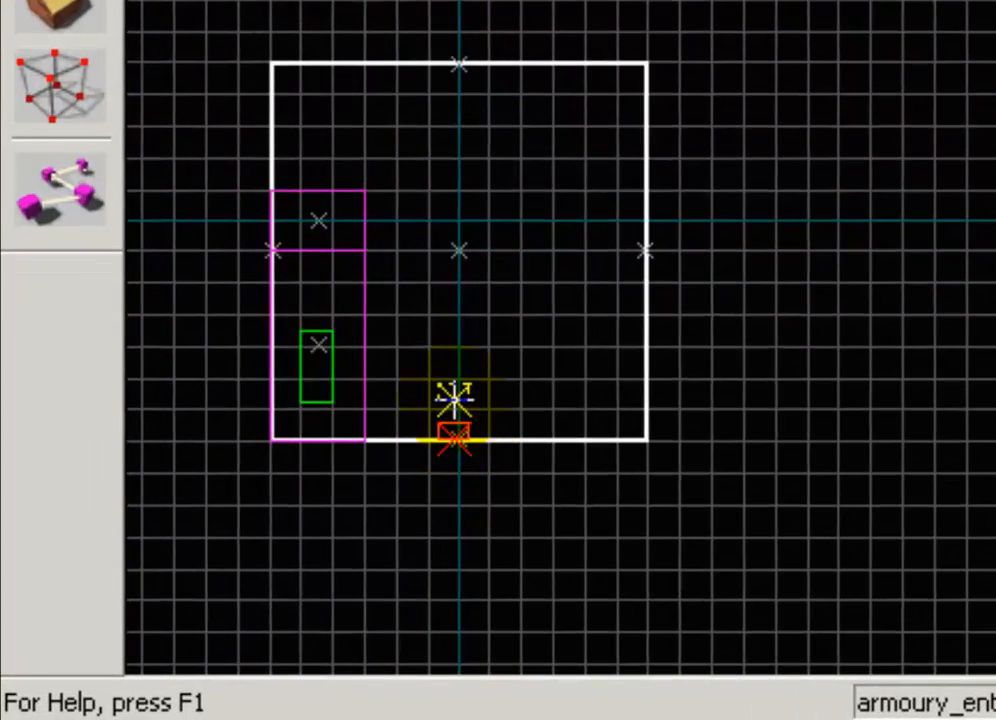
{"action": "left_click_drag", "start_coordinate": [457, 397], "coordinate": [460, 398]}
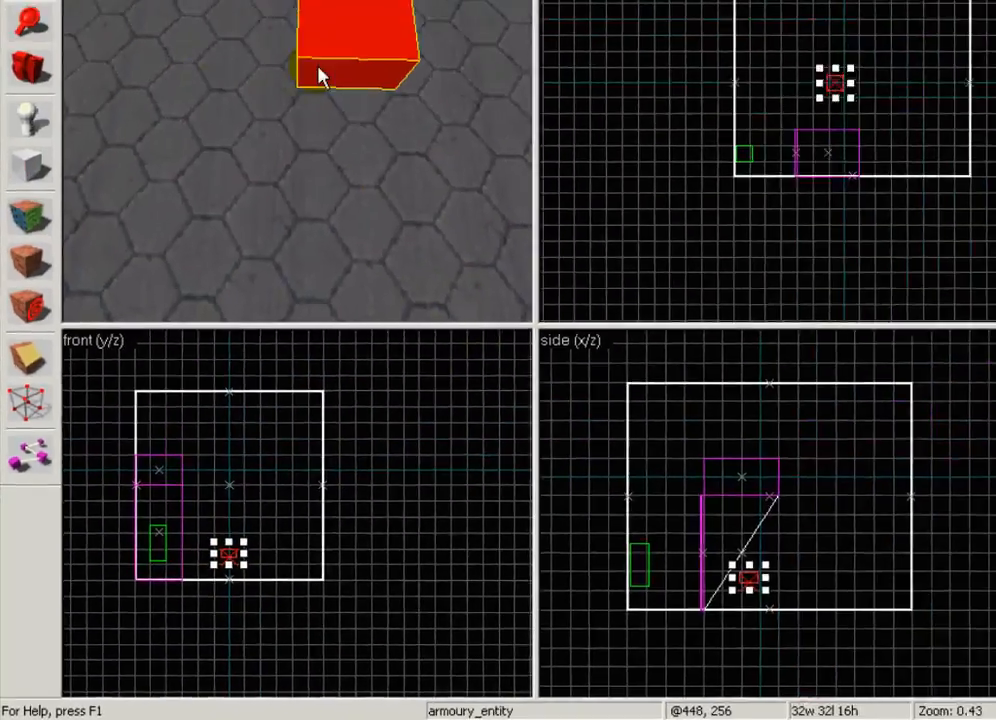
Select the func_buyzone on top of the block and move it outside the room in the top view
{"action": "left_click", "coordinate": [41, 168]}
{"action": "left_click_drag", "start_coordinate": [252, 225], "coordinate": [252, 225]}
{"action": "left_click", "coordinate": [25, 92]}
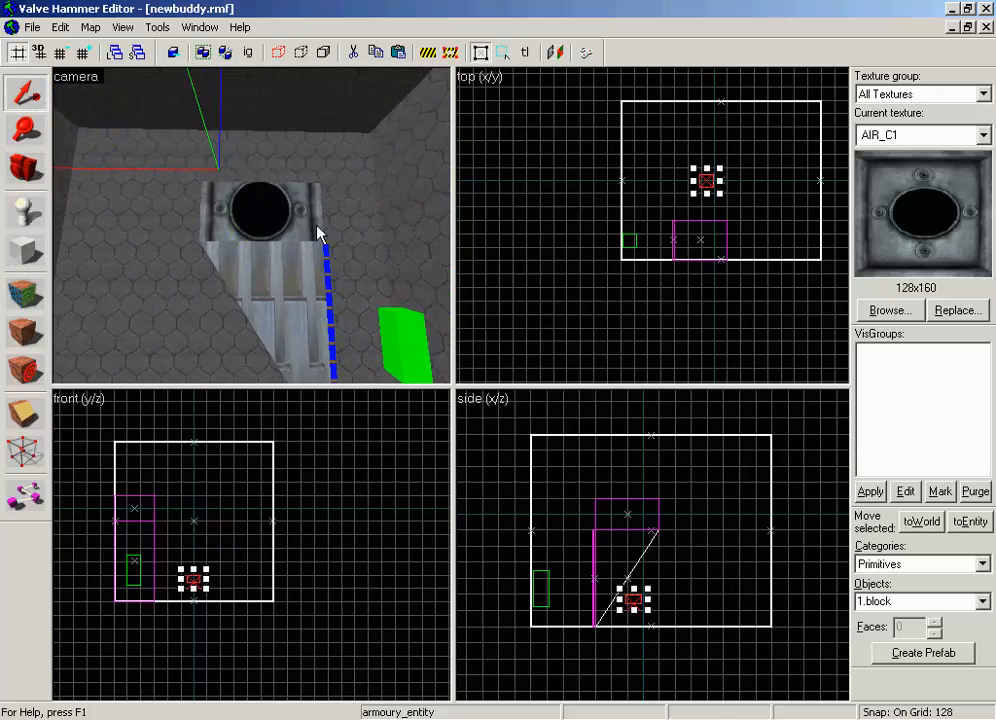
{"action": "left_click", "coordinate": [314, 226]}
{"action": "left_click_drag", "start_coordinate": [709, 235], "coordinate": [658, 342]}
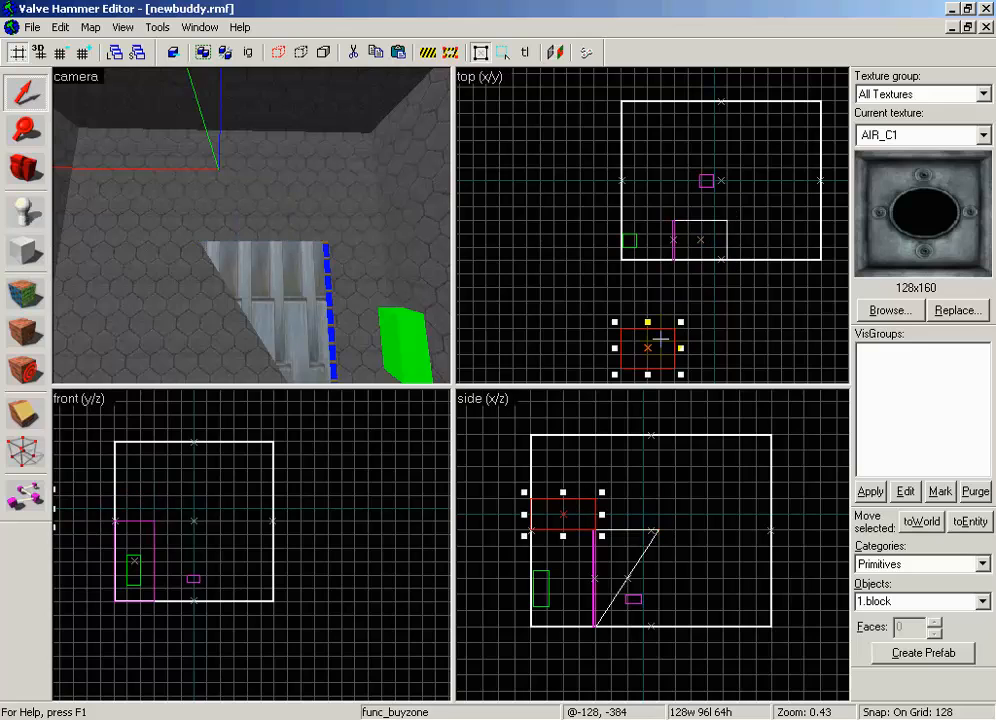
Place a new point entity on the room's floor beside the armoury entity and select it
{"action": "left_click", "coordinate": [25, 169]}
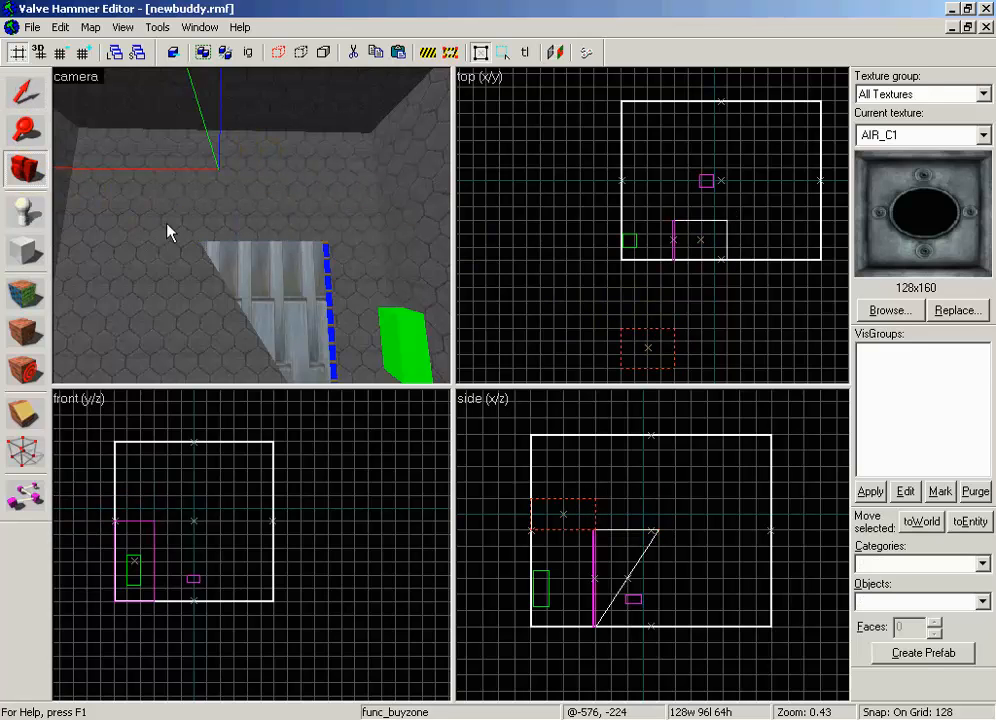
{"action": "left_click_drag", "start_coordinate": [200, 227], "coordinate": [252, 226]}
{"action": "left_click", "coordinate": [33, 216]}
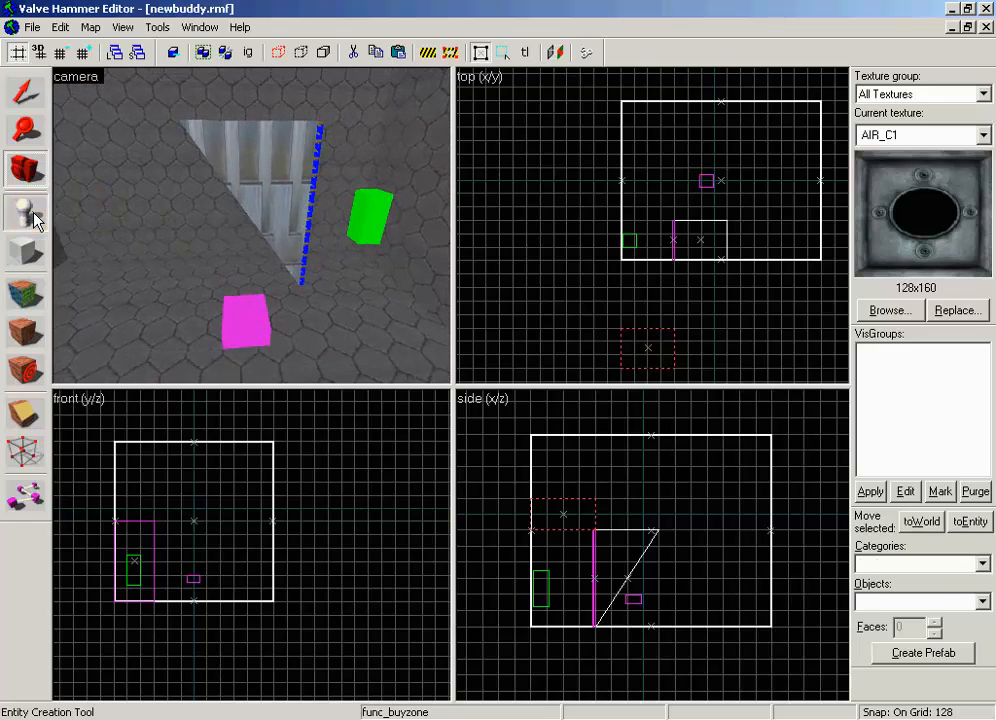
{"action": "left_click", "coordinate": [153, 333]}
{"action": "left_click", "coordinate": [30, 94]}
{"action": "left_click", "coordinate": [166, 309]}
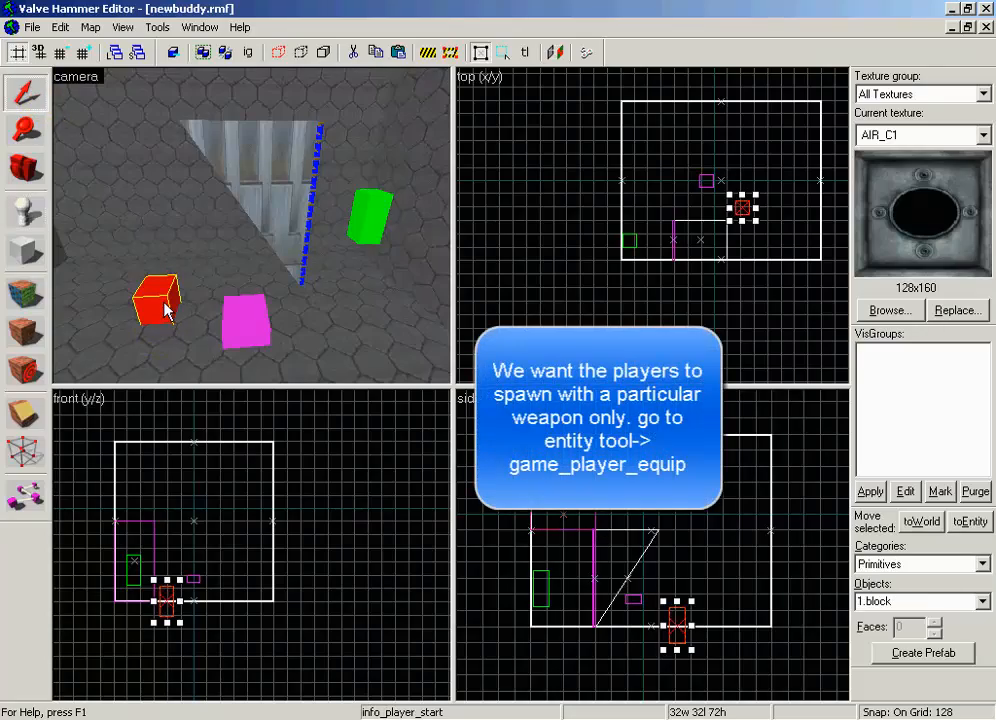
Change the class of the new floor entity to game_player_equip in its properties
{"action": "key", "text": "alt+Return"}
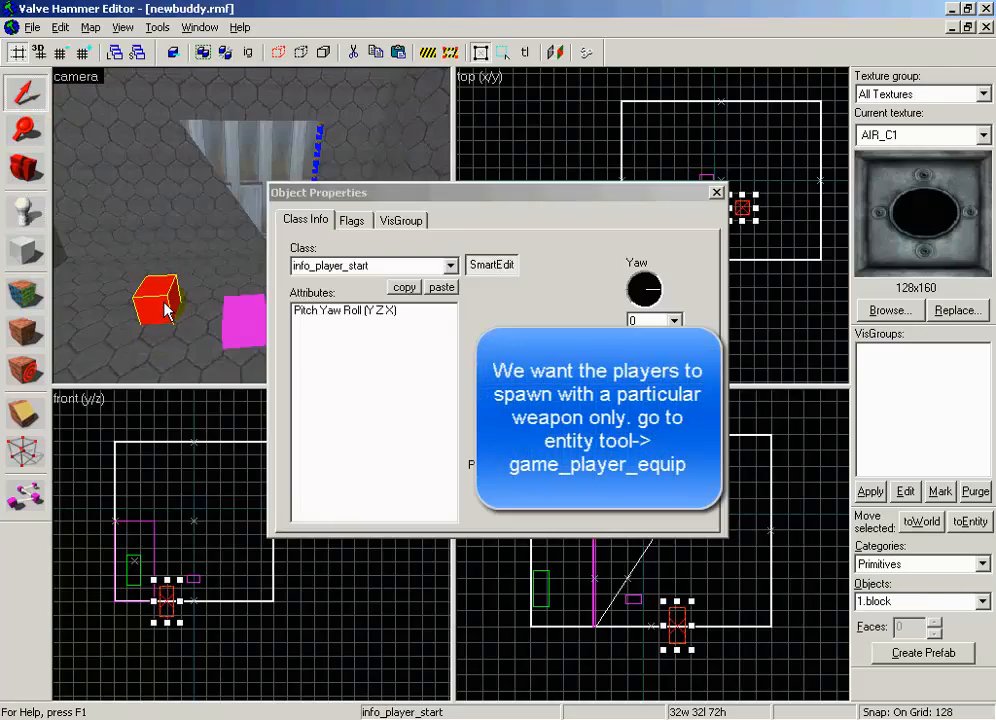
{"action": "left_click", "coordinate": [451, 262]}
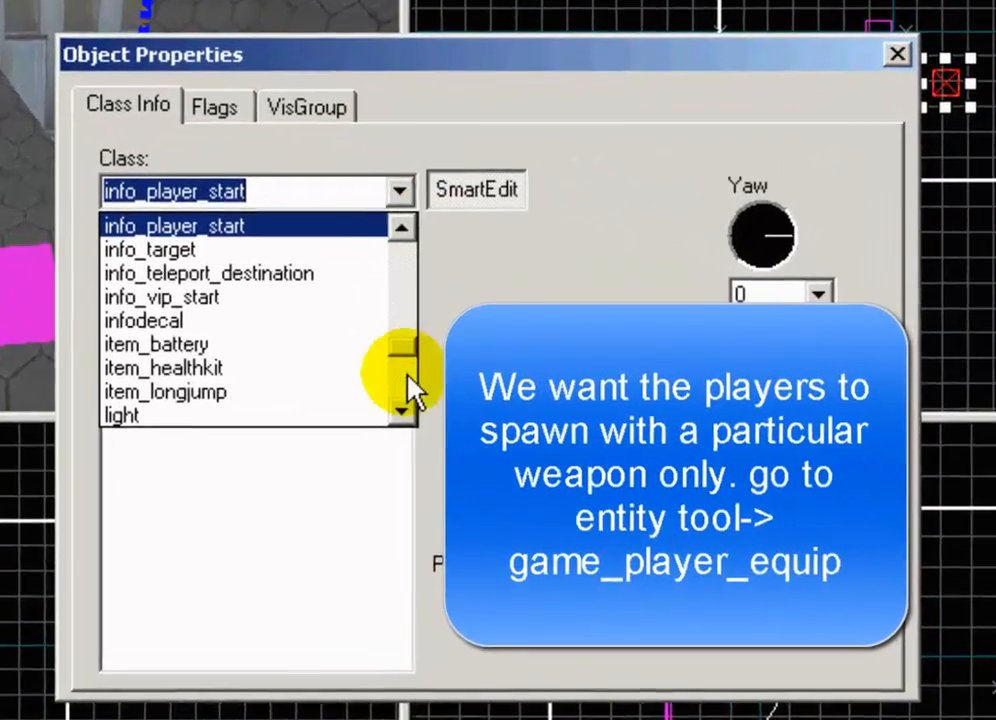
{"action": "left_click_drag", "start_coordinate": [407, 378], "coordinate": [400, 269]}
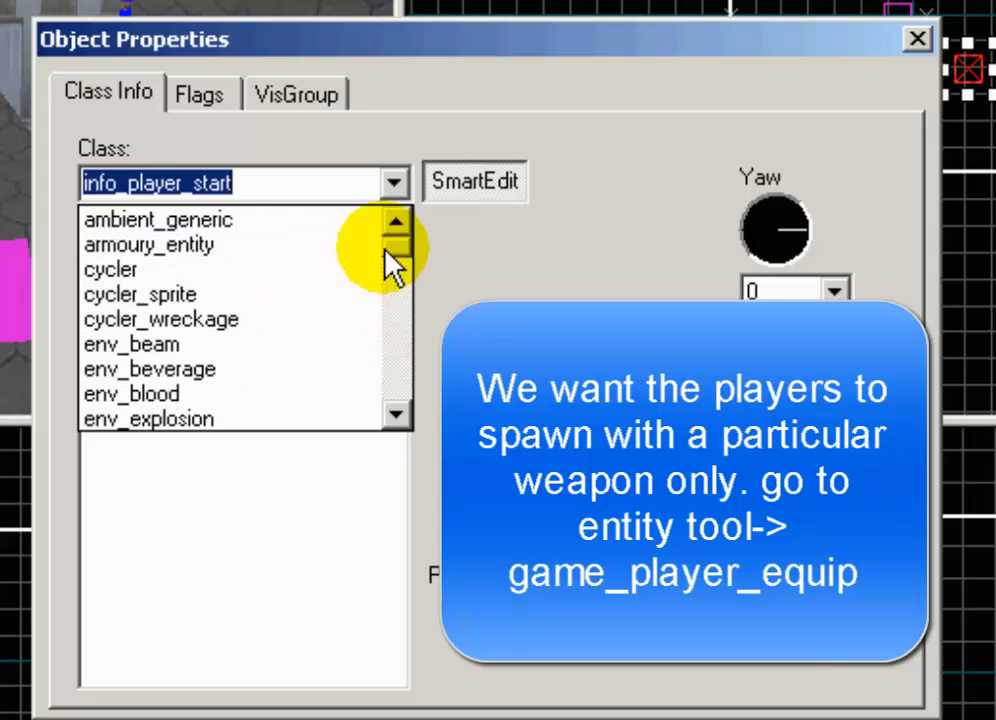
{"action": "left_click", "coordinate": [362, 224]}
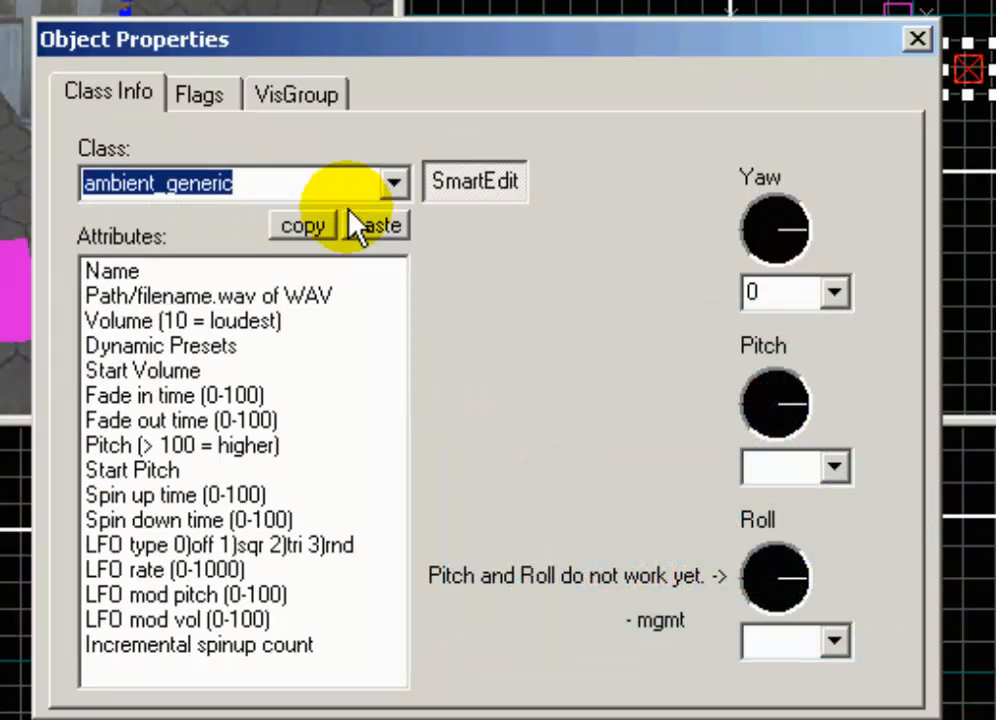
{"action": "left_click", "coordinate": [396, 183]}
{"action": "scroll", "coordinate": [398, 300], "scroll_direction": "down", "scroll_amount": 6}
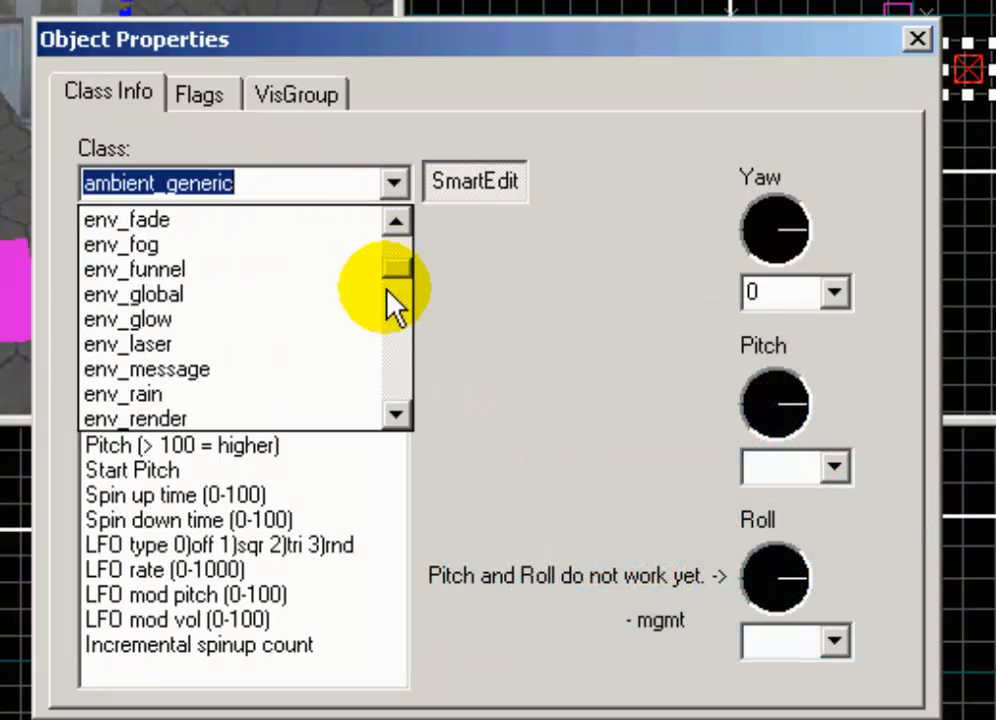
{"action": "scroll", "coordinate": [385, 295], "scroll_direction": "down", "scroll_amount": 4}
{"action": "scroll", "coordinate": [369, 296], "scroll_direction": "up", "scroll_amount": 2}
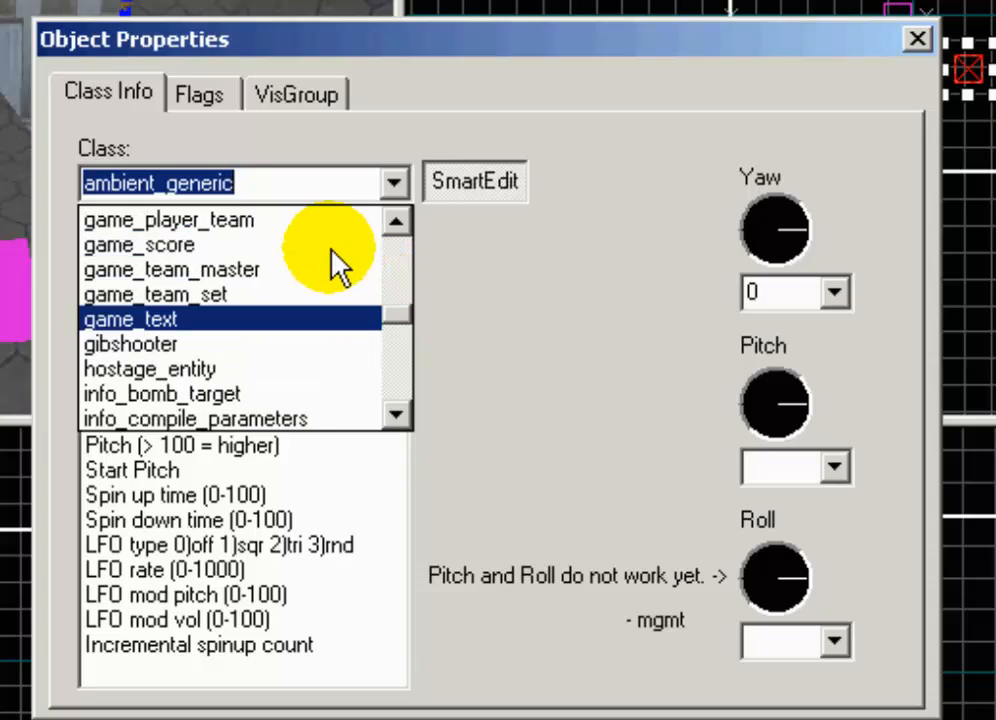
{"action": "scroll", "coordinate": [329, 266], "scroll_direction": "up", "scroll_amount": 3}
{"action": "left_click", "coordinate": [293, 245]}
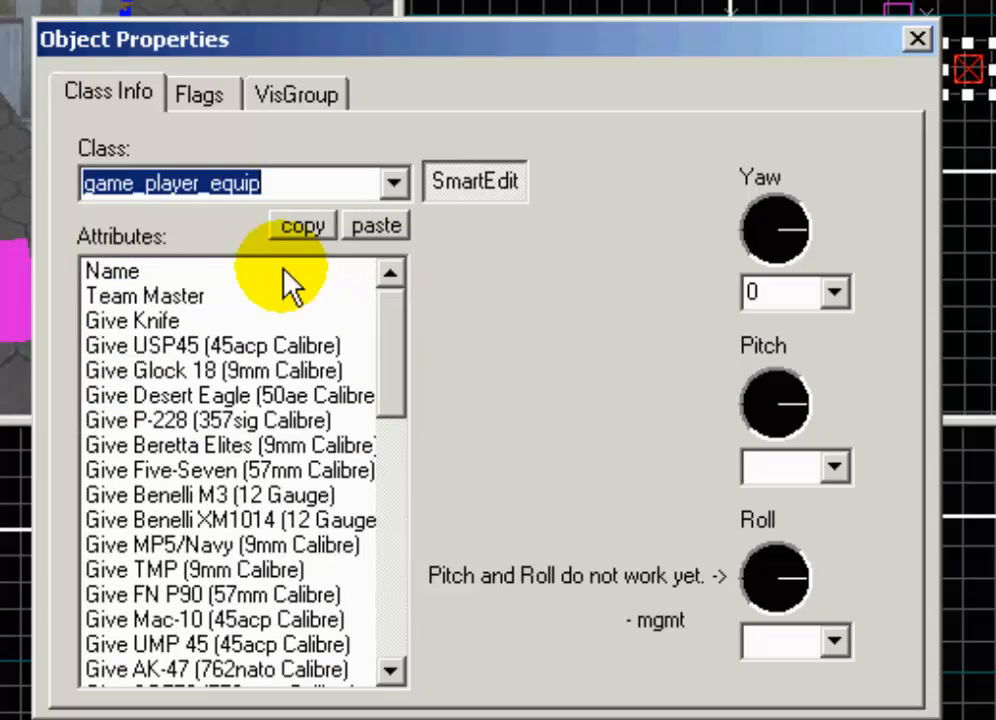
Set the Give Knife attribute of the game_player_equip entity to Yes
{"action": "left_click", "coordinate": [282, 322]}
{"action": "left_click", "coordinate": [657, 273]}
{"action": "left_click", "coordinate": [645, 333]}
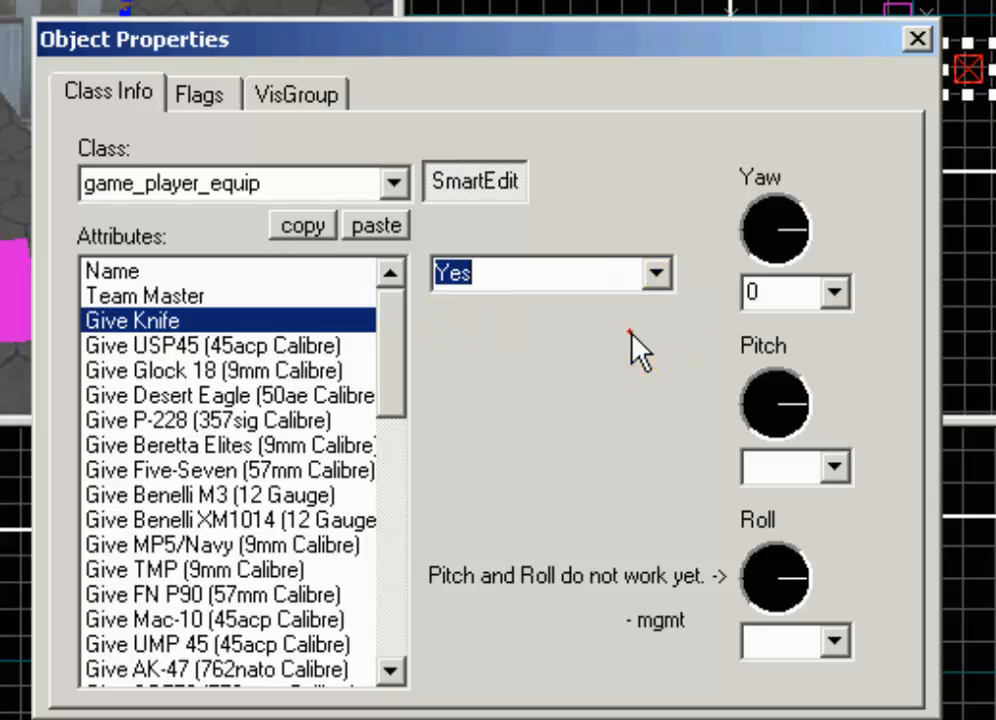
Set the Give AK-47 (762nato Calibre) attribute of the equip entity to Yes
{"action": "left_click", "coordinate": [302, 350]}
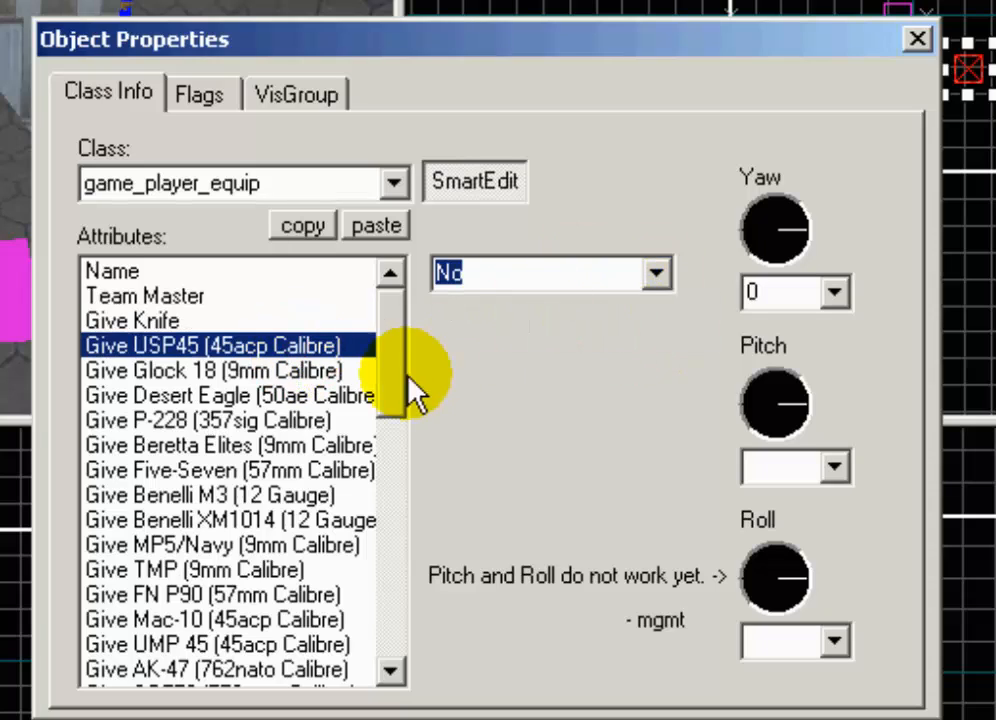
{"action": "left_click", "coordinate": [366, 396]}
{"action": "left_click", "coordinate": [291, 546]}
{"action": "left_click", "coordinate": [275, 594]}
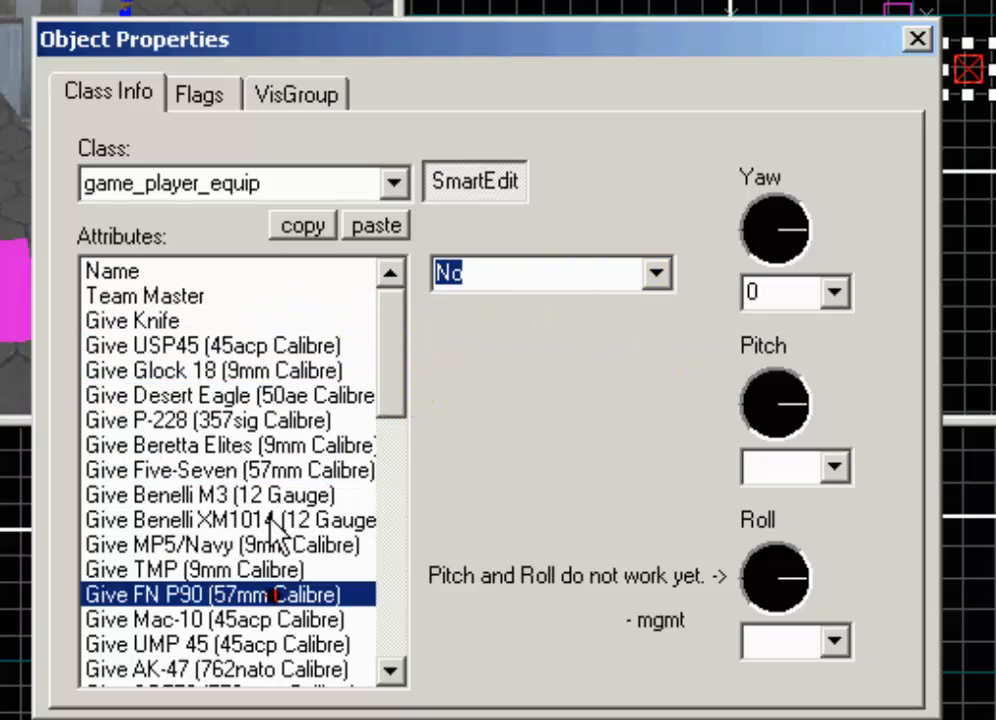
{"action": "left_click", "coordinate": [257, 570]}
{"action": "left_click", "coordinate": [260, 594]}
{"action": "left_click", "coordinate": [250, 665]}
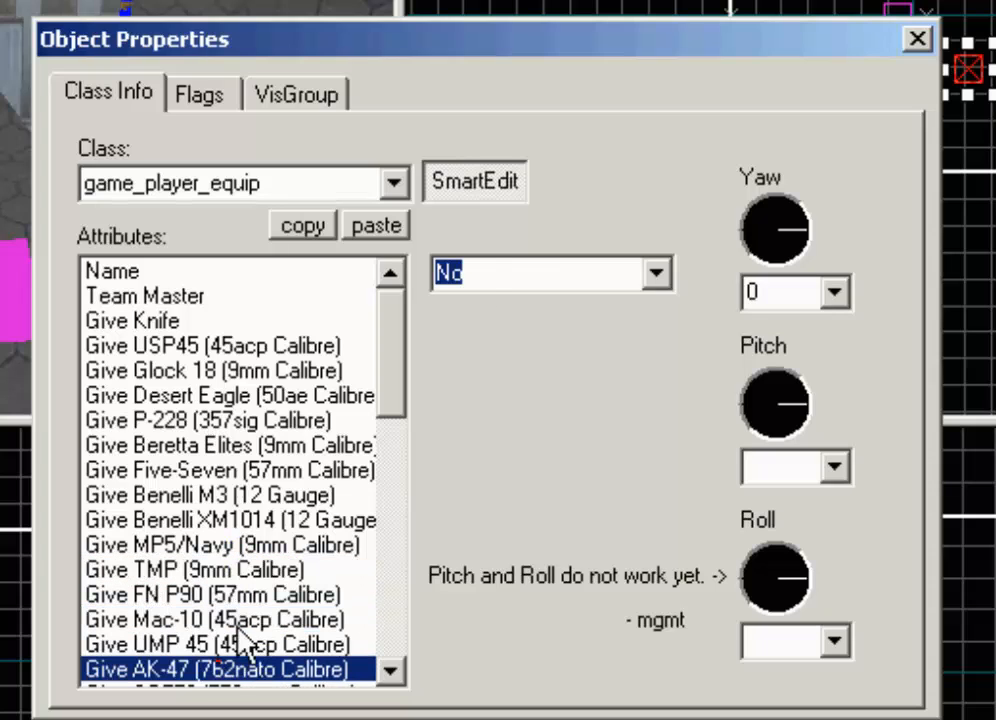
{"action": "left_click", "coordinate": [628, 272]}
{"action": "left_click", "coordinate": [614, 330]}
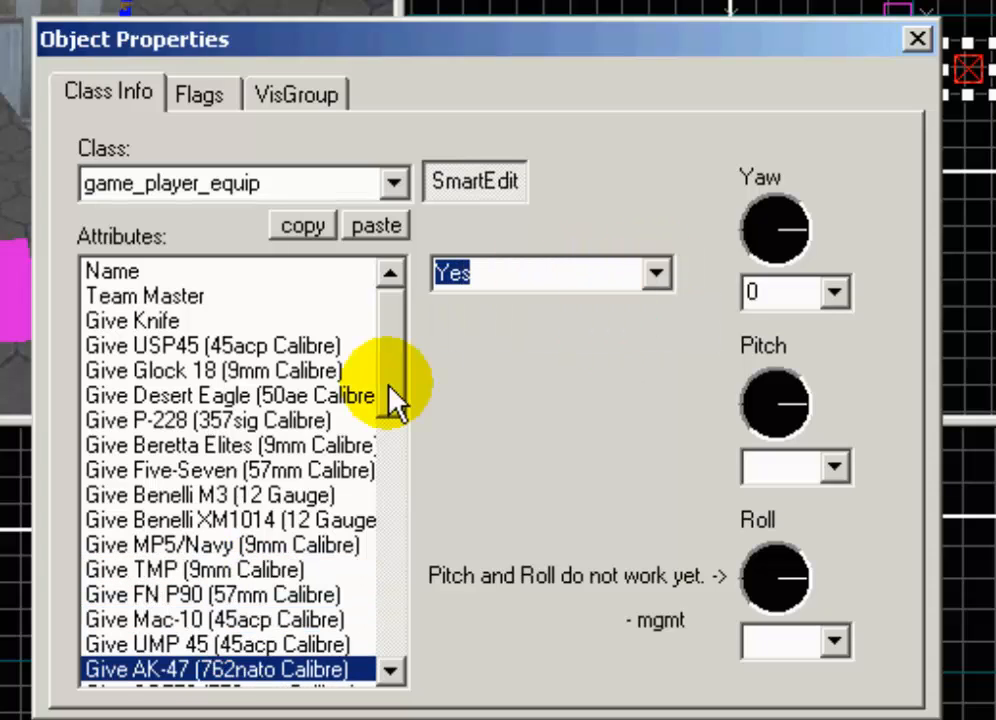
Set the Give 7.62mm NATO Ammo attribute to 3 Clips (Fill AK-47)
{"action": "left_click_drag", "start_coordinate": [391, 398], "coordinate": [398, 462]}
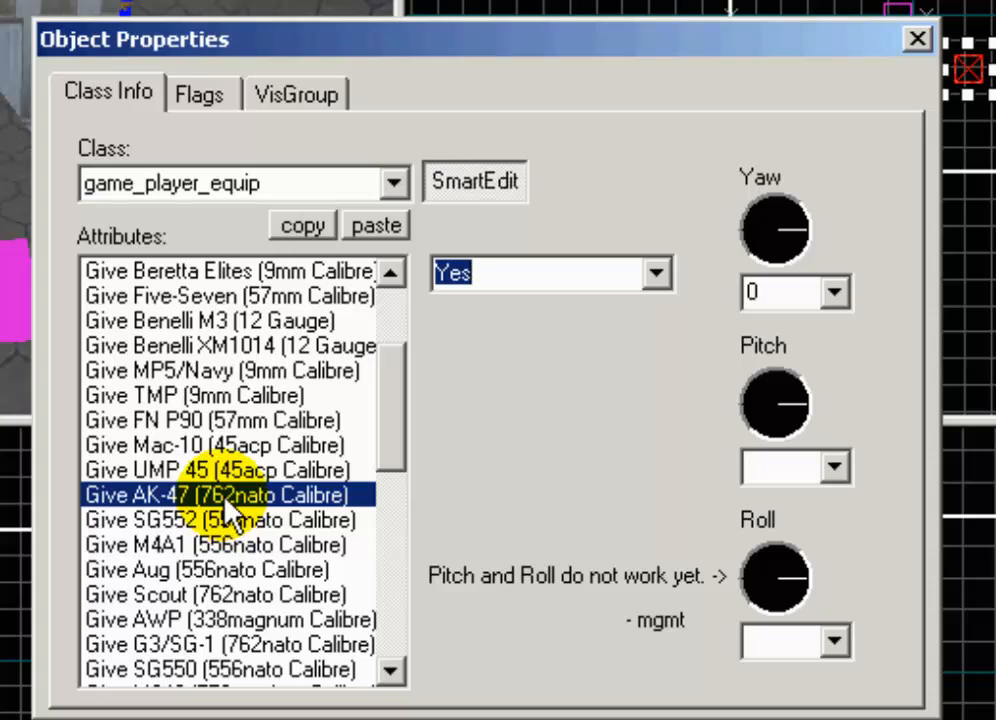
{"action": "left_click_drag", "start_coordinate": [359, 424], "coordinate": [373, 596]}
{"action": "left_click", "coordinate": [297, 522]}
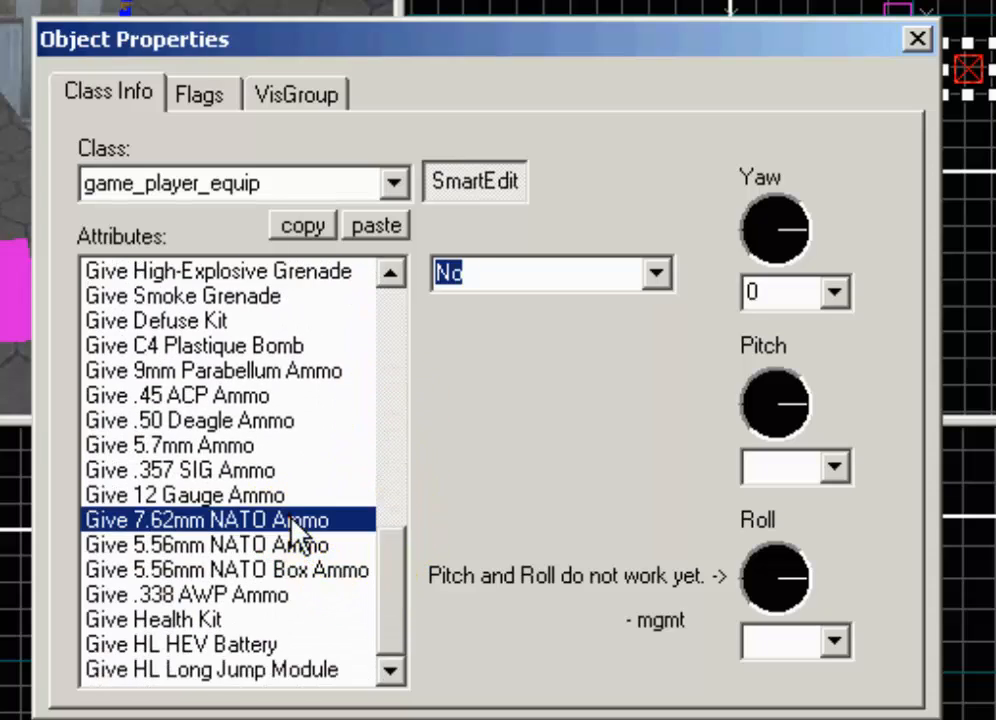
{"action": "left_click", "coordinate": [653, 278]}
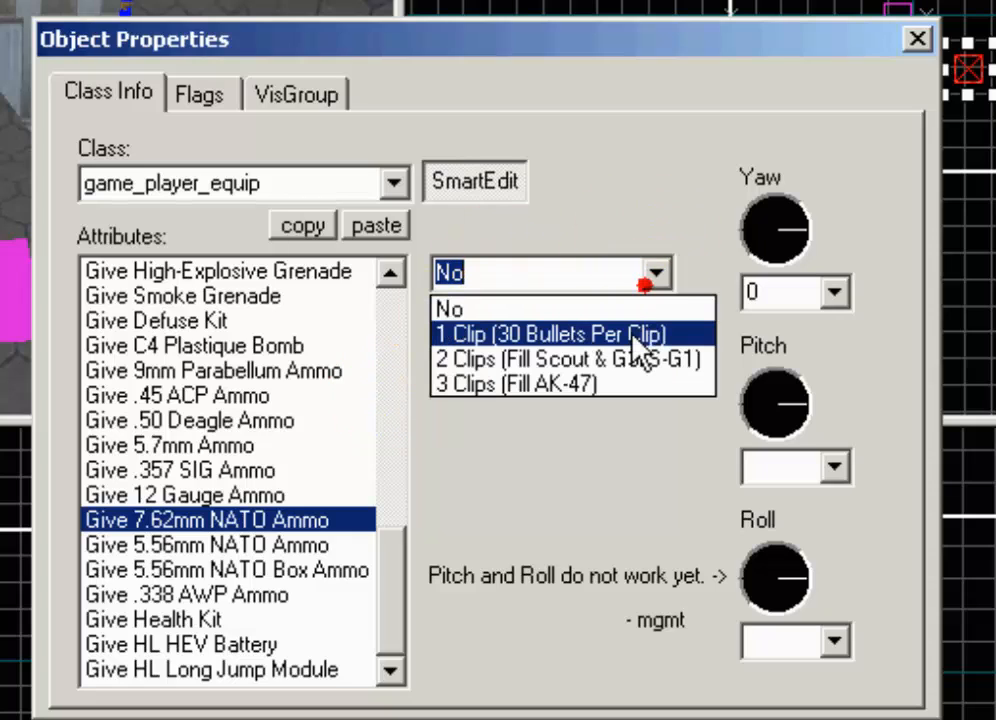
{"action": "left_click", "coordinate": [612, 393]}
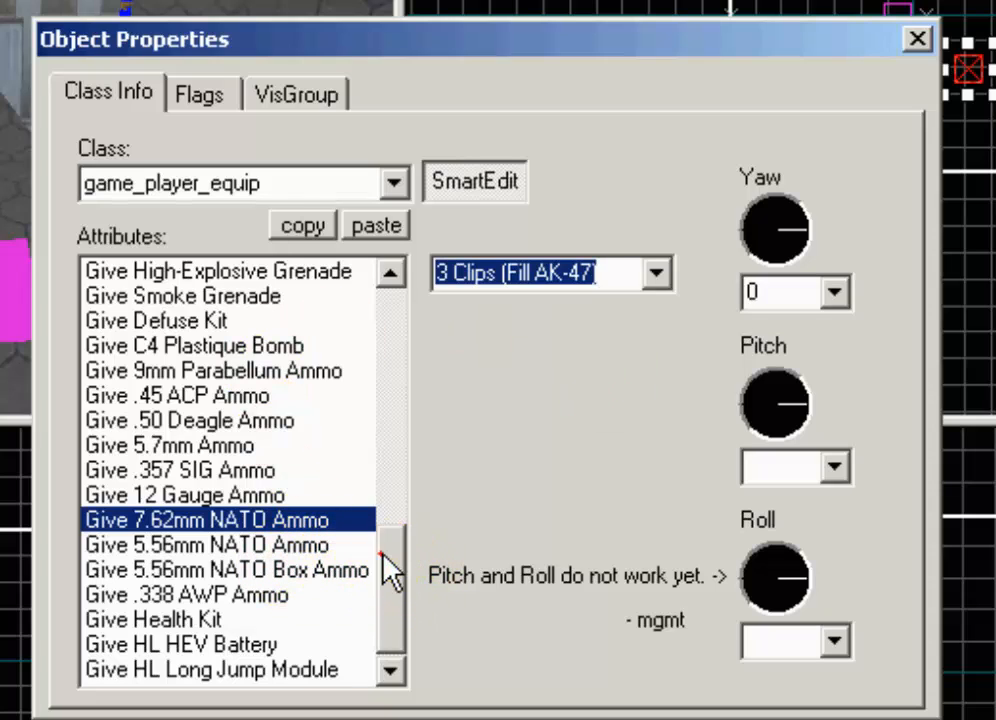
Set the Give High-Explosive Grenade attribute to Yes and close the entity's properties
{"action": "left_click_drag", "start_coordinate": [382, 562], "coordinate": [383, 498]}
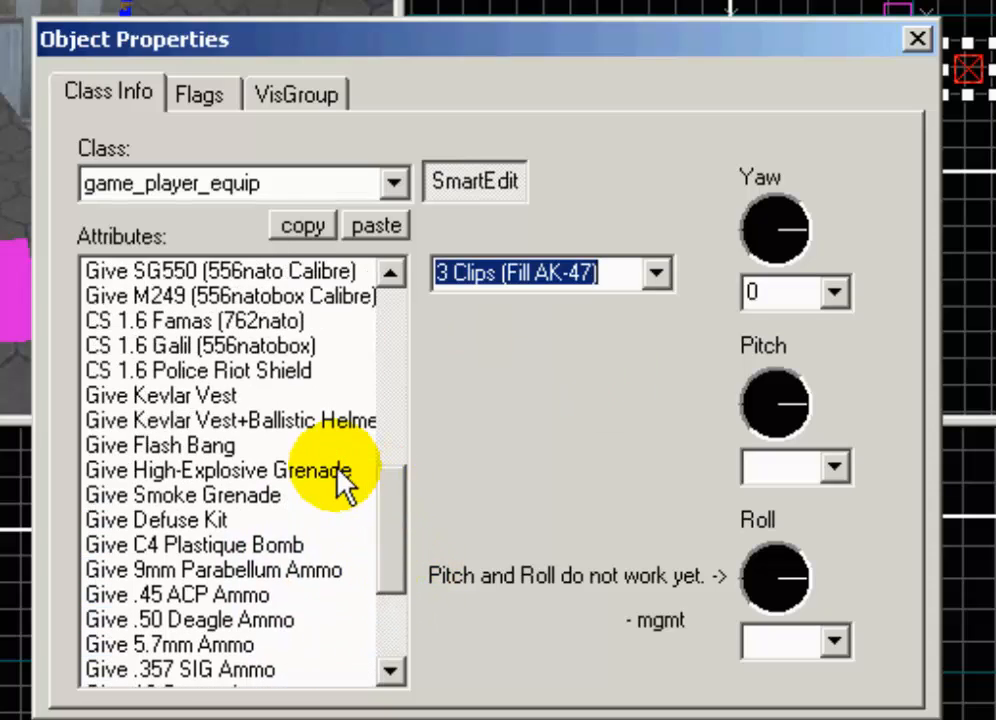
{"action": "left_click", "coordinate": [340, 470]}
{"action": "left_click", "coordinate": [657, 273]}
{"action": "left_click", "coordinate": [628, 333]}
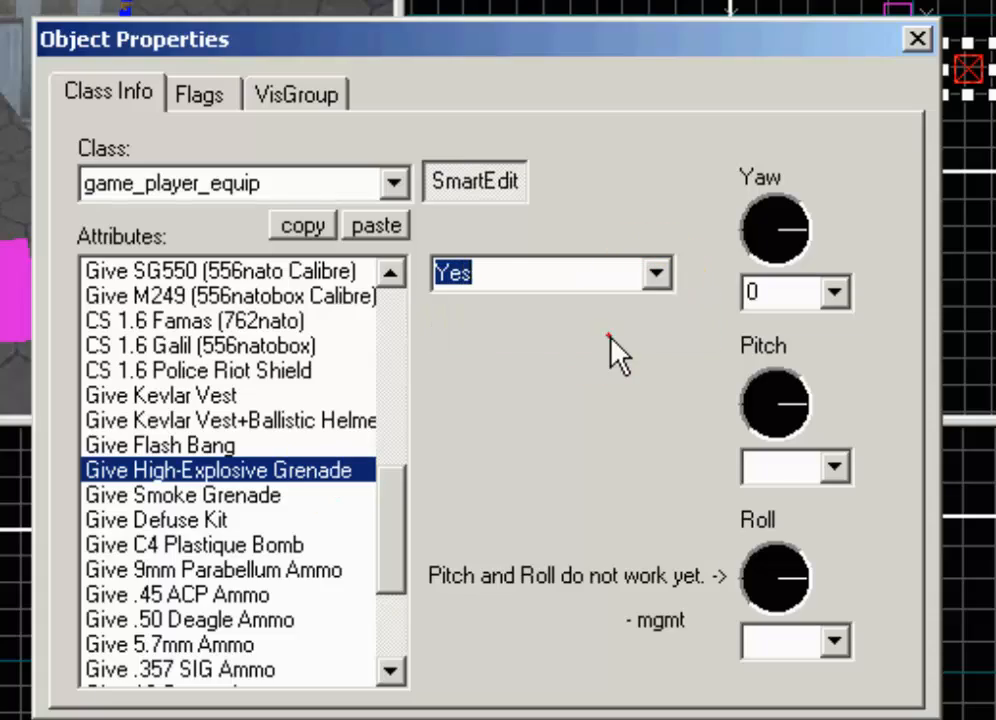
{"action": "left_click", "coordinate": [900, 18]}
{"action": "left_click", "coordinate": [912, 38]}
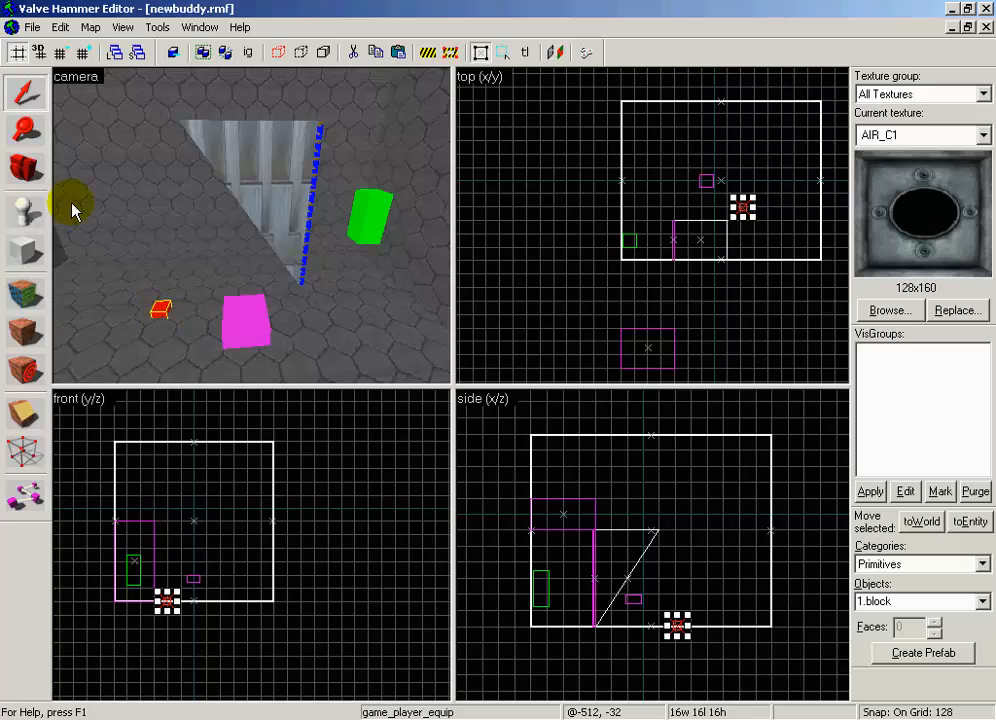
Place an info_player_start entity on the floor near the room's far empty corner and select it
{"action": "left_click", "coordinate": [30, 172]}
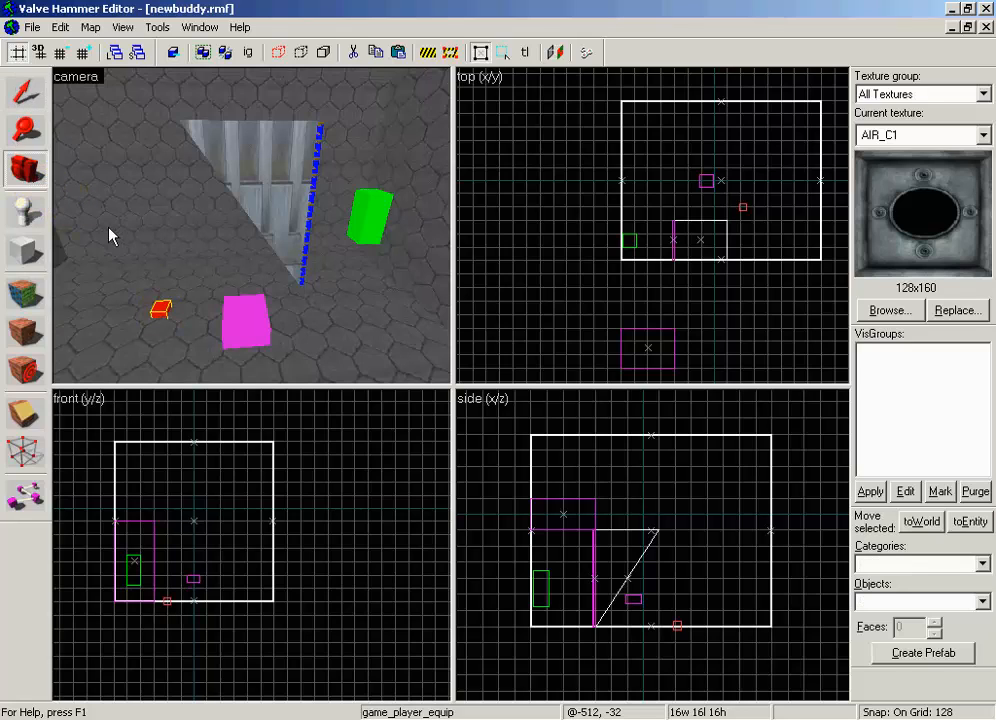
{"action": "left_click", "coordinate": [28, 95]}
{"action": "left_click", "coordinate": [31, 174]}
{"action": "left_click_drag", "start_coordinate": [165, 210], "coordinate": [252, 225]}
{"action": "left_click", "coordinate": [9, 205]}
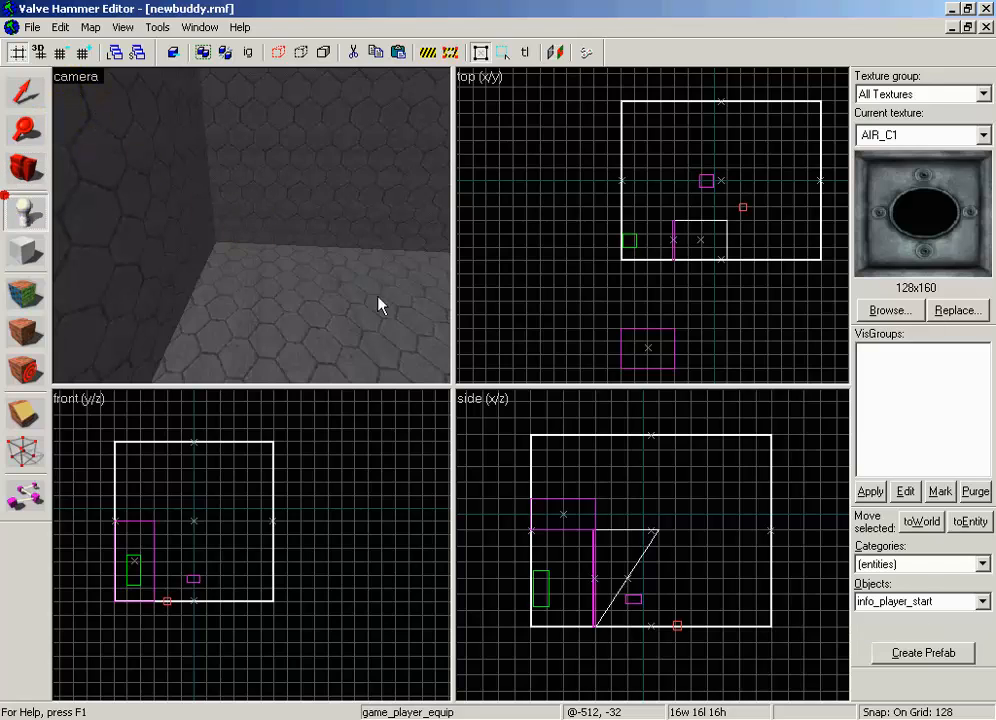
{"action": "left_click", "coordinate": [28, 94]}
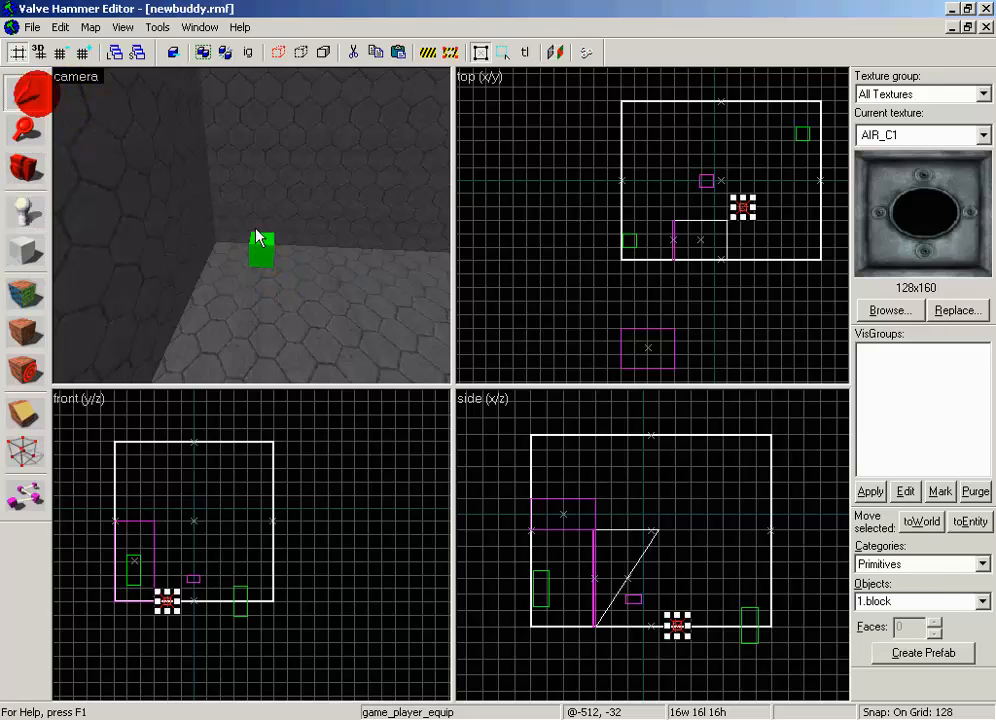
{"action": "left_click", "coordinate": [262, 248]}
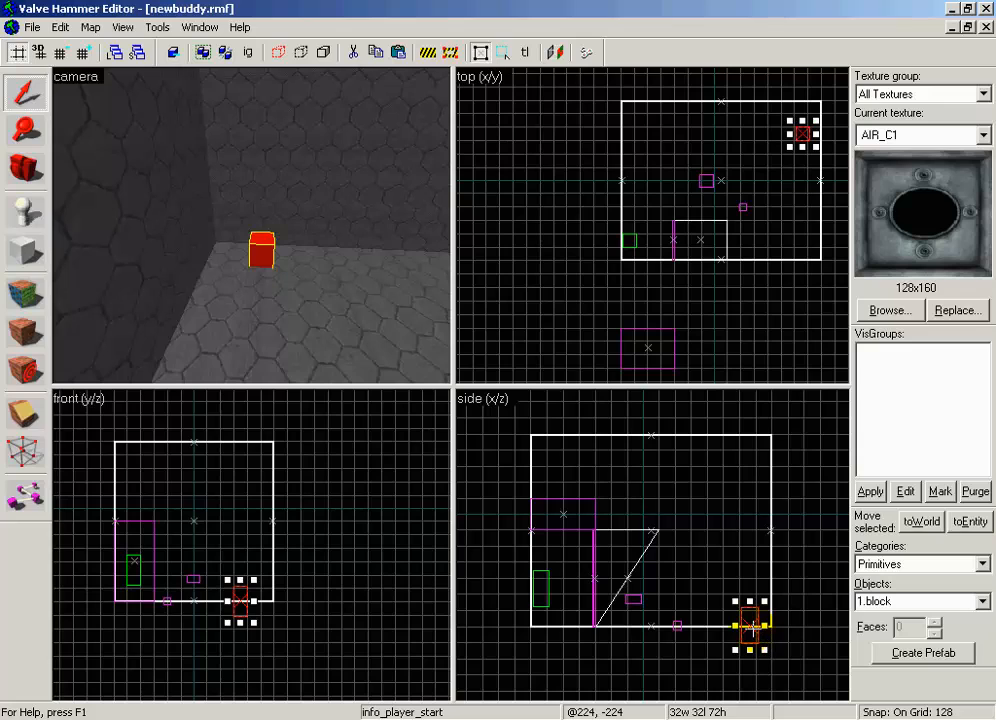
Raise the new info_player_start in the side view so it sits clear above the floor
{"action": "scroll", "coordinate": [758, 637], "scroll_direction": "up", "scroll_amount": 1}
{"action": "scroll", "coordinate": [758, 673], "scroll_direction": "up", "scroll_amount": 7}
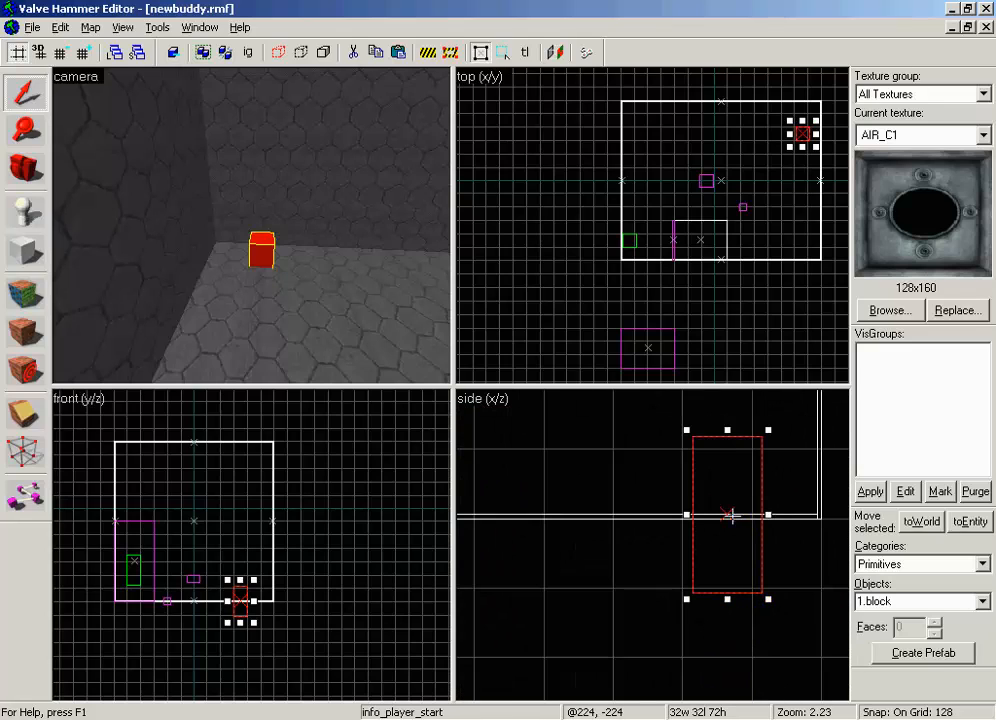
{"action": "left_click_drag", "start_coordinate": [731, 515], "coordinate": [720, 463]}
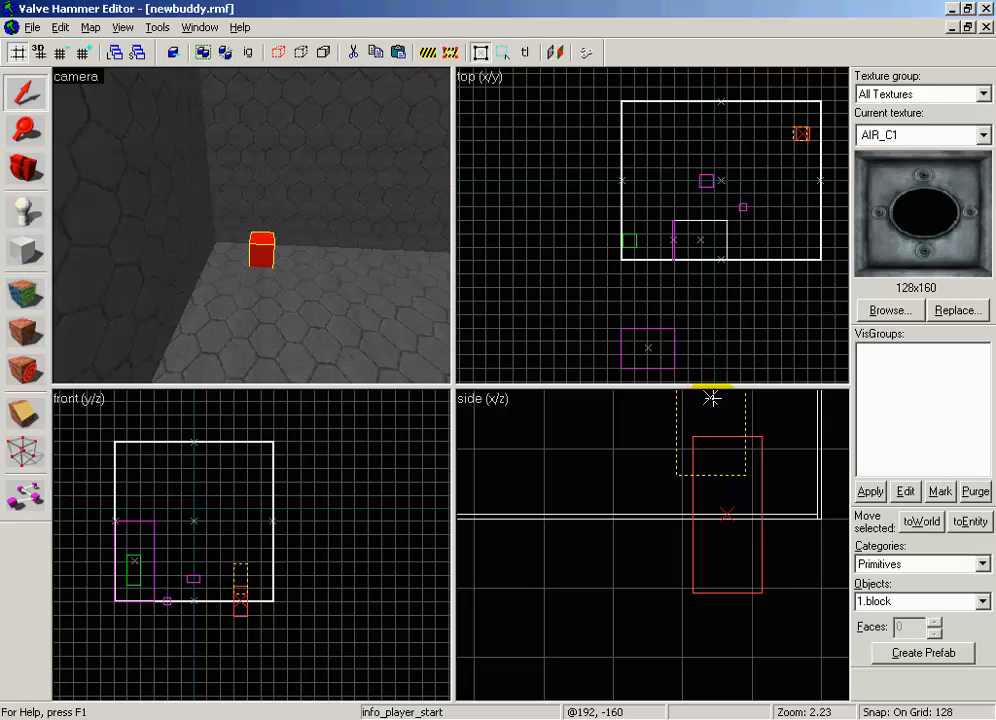
{"action": "left_click_drag", "start_coordinate": [711, 398], "coordinate": [722, 468]}
Save the map and compile it with normal VIS and RAD without running the game, then close the compile log
{"action": "left_click", "coordinate": [33, 27]}
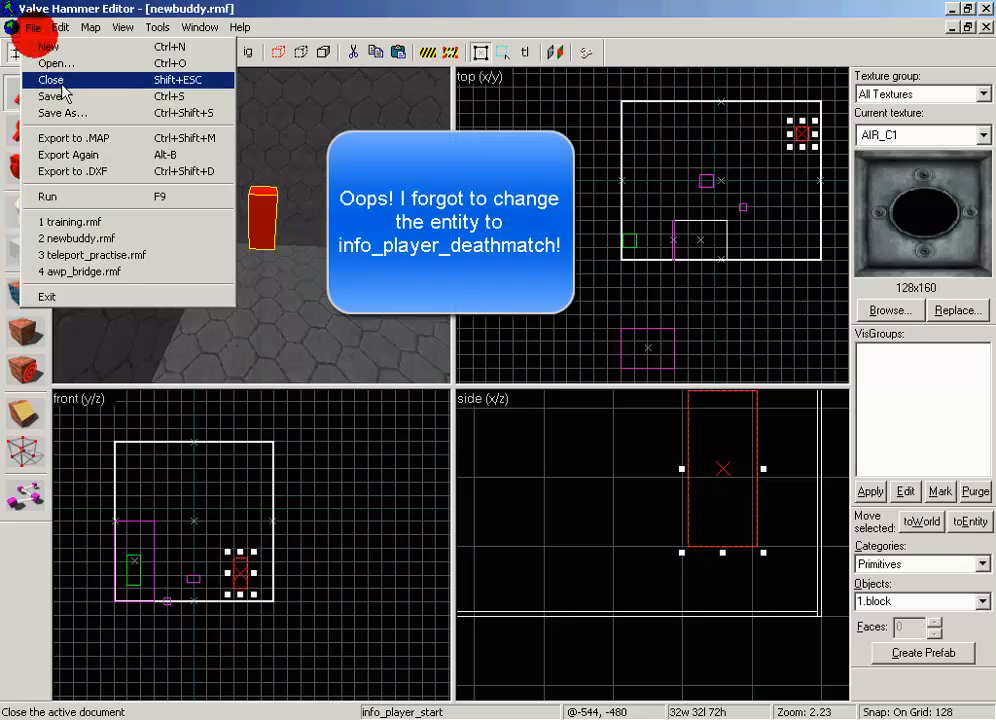
{"action": "left_click", "coordinate": [62, 97]}
{"action": "left_click", "coordinate": [33, 27]}
{"action": "left_click", "coordinate": [80, 196]}
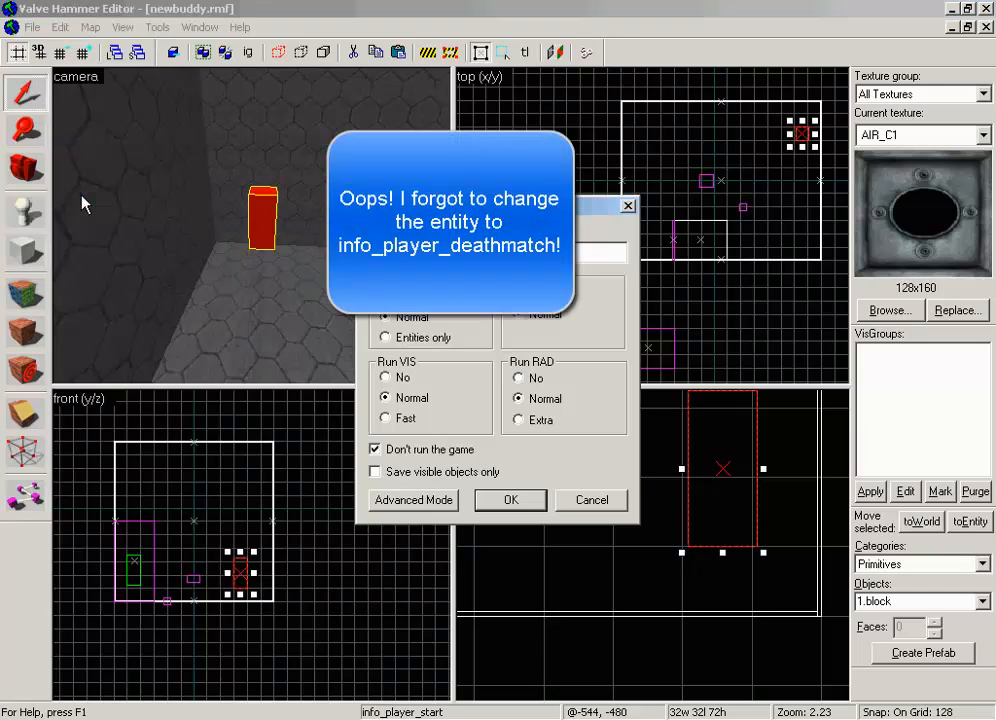
{"action": "left_click", "coordinate": [510, 499]}
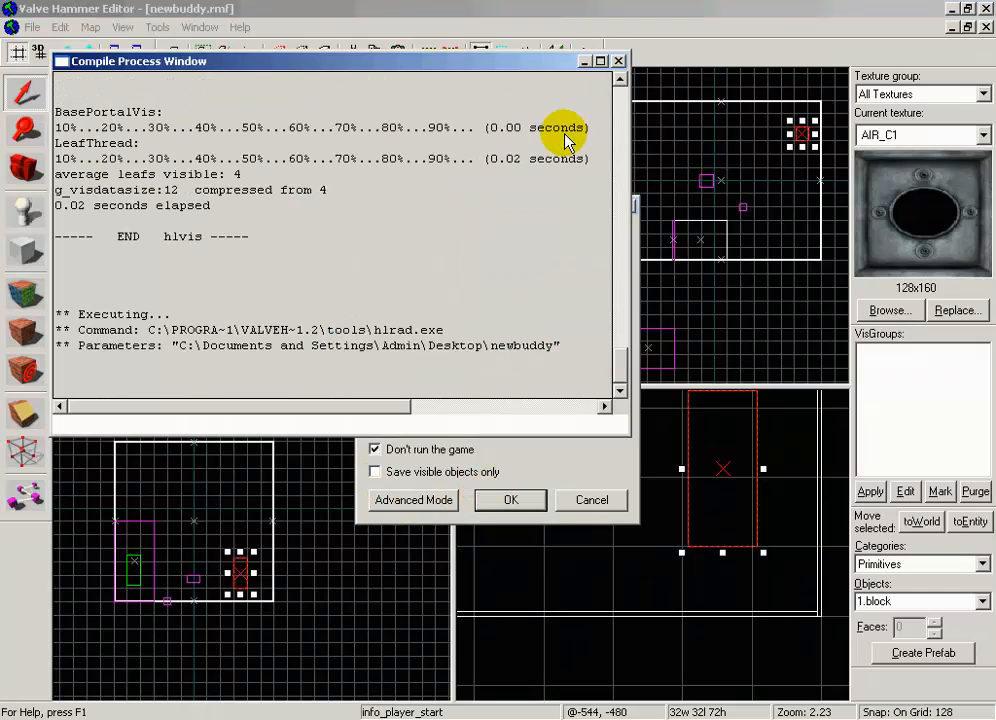
{"action": "left_click", "coordinate": [618, 63]}
Switch to the desktop and copy newbuddy.bsp into the maps folder of C:\Games\Counter-Strike\cstrike
{"action": "left_click", "coordinate": [951, 9]}
{"action": "left_click", "coordinate": [953, 10]}
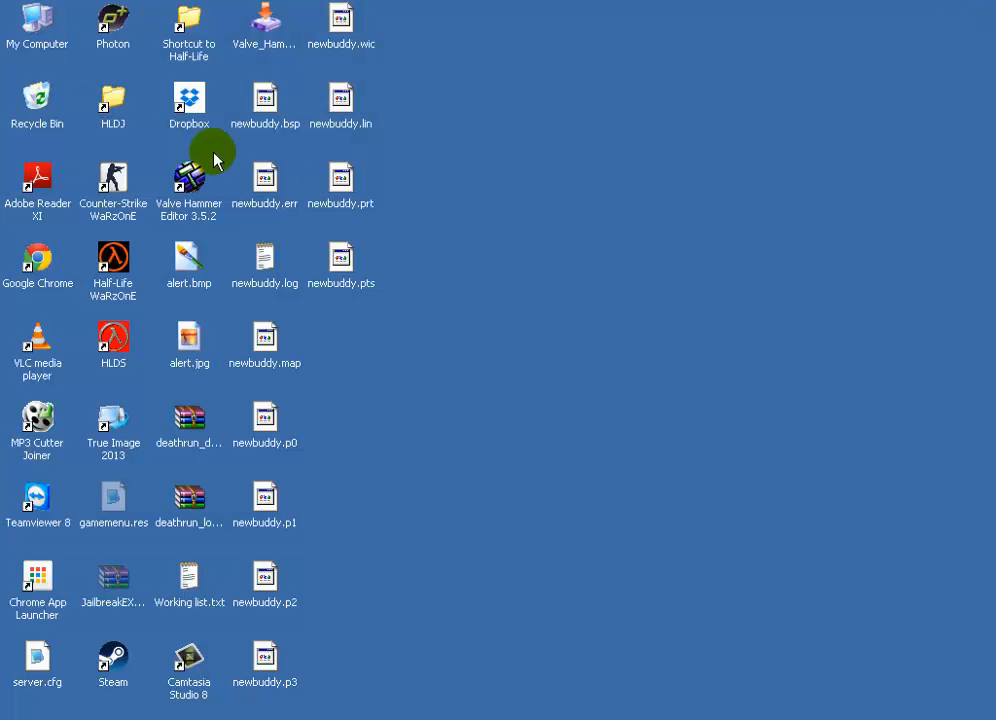
{"action": "left_click", "coordinate": [265, 102]}
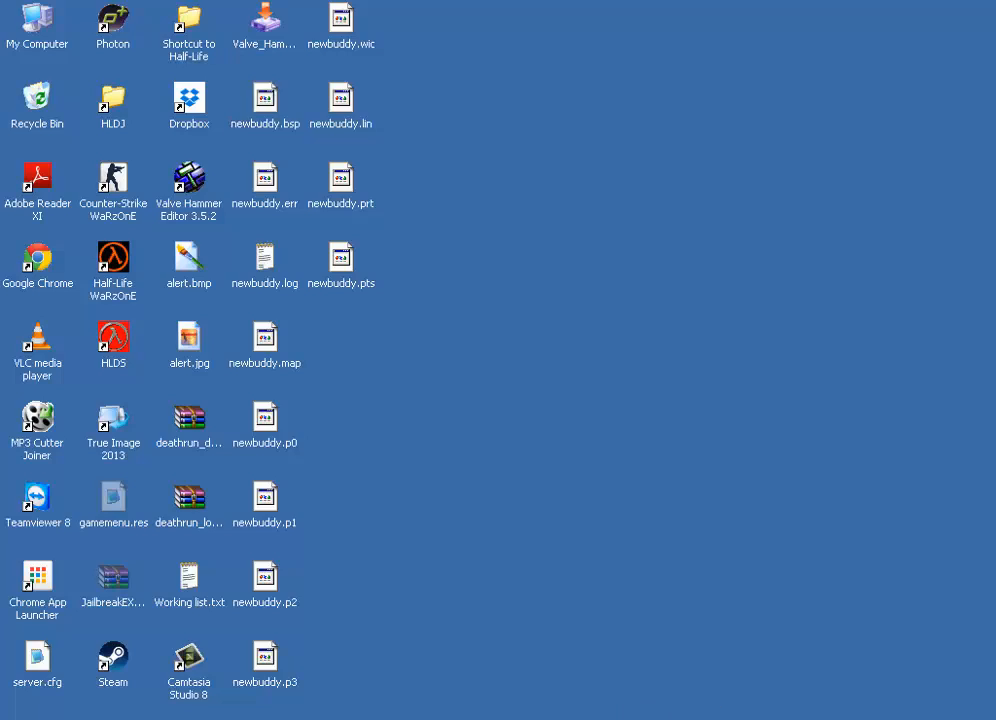
{"action": "left_click", "coordinate": [262, 717]}
{"action": "right_click", "coordinate": [242, 205]}
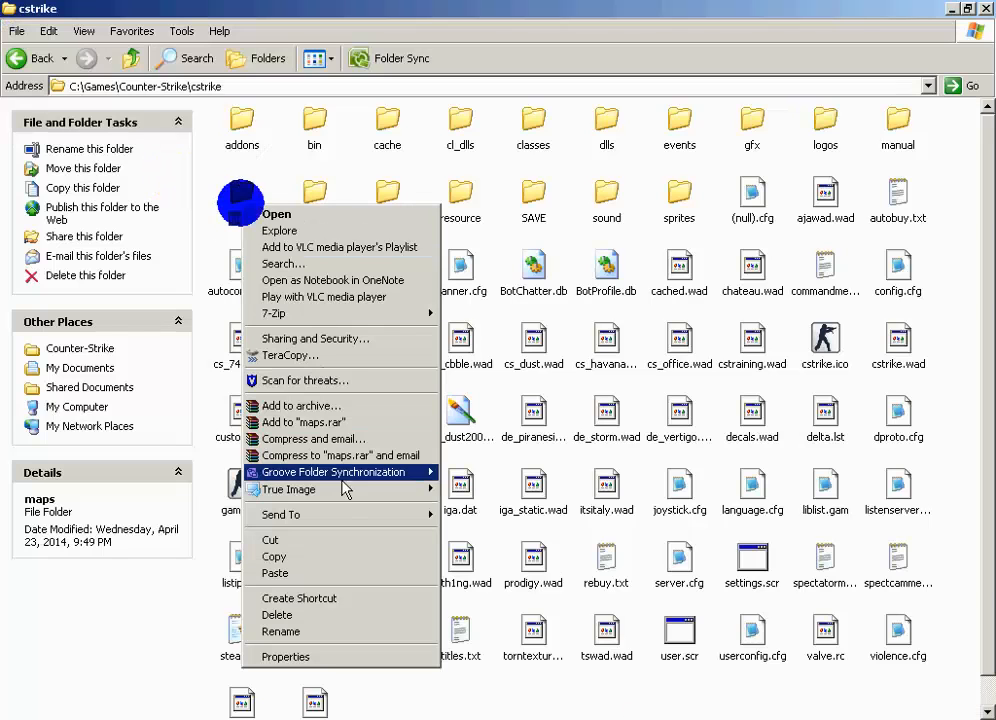
{"action": "left_click", "coordinate": [345, 573]}
{"action": "left_click", "coordinate": [565, 325]}
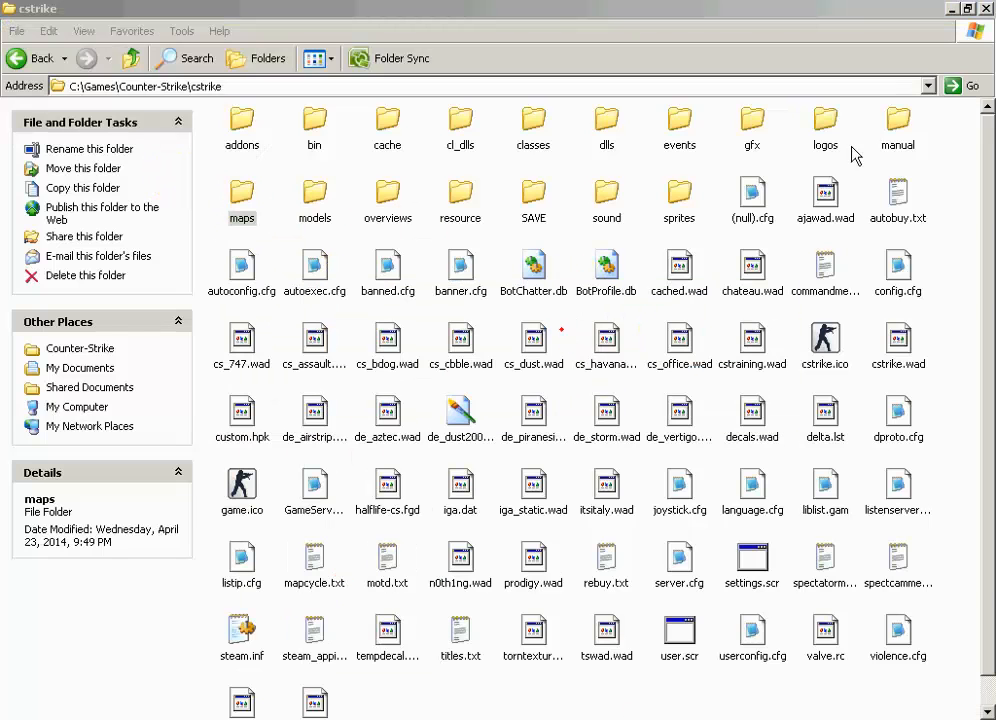
Leave the cstrike folder, switch to Counter-Strike, start a new game on the newbuddy map and join the Terrorist Forces
{"action": "left_click", "coordinate": [952, 9]}
{"action": "left_click", "coordinate": [800, 717]}
{"action": "left_click", "coordinate": [183, 517]}
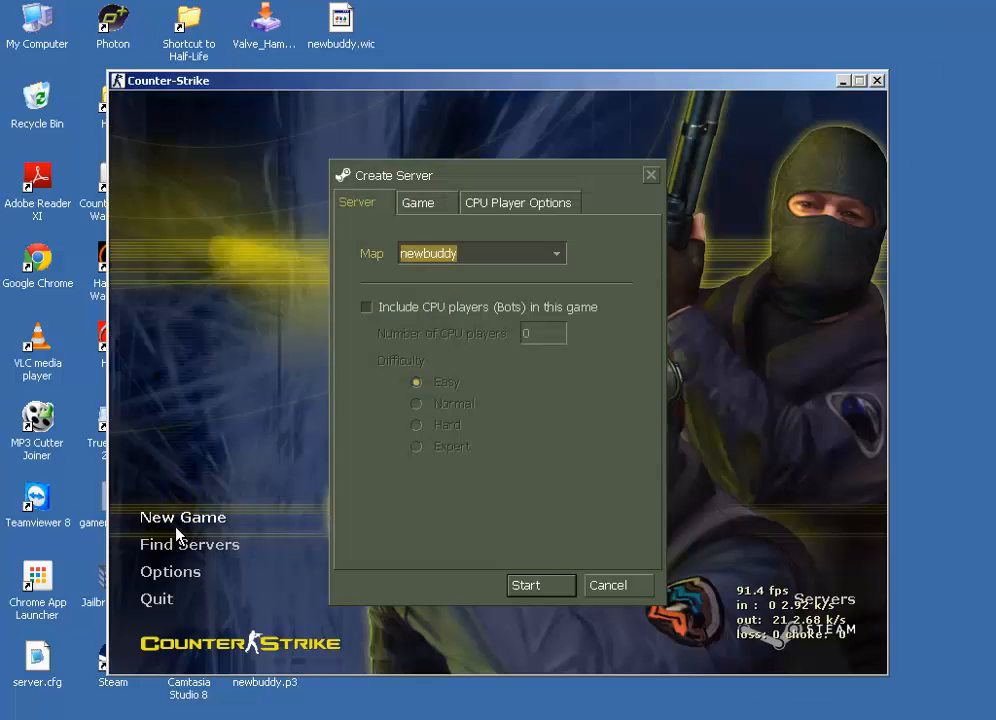
{"action": "left_click", "coordinate": [536, 589]}
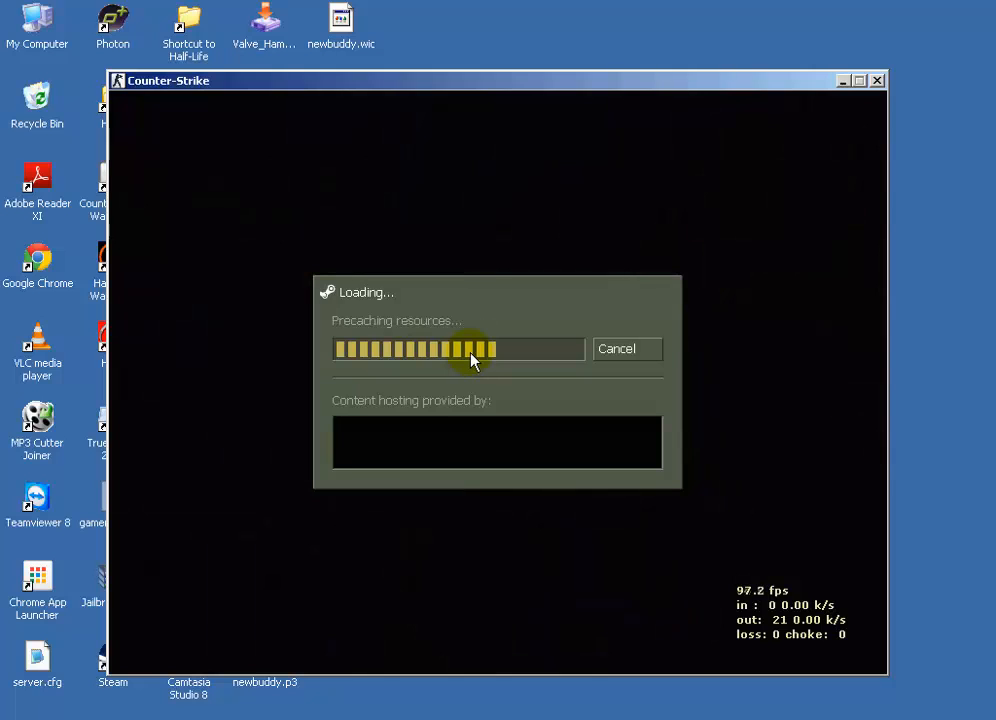
{"action": "key", "text": "Return"}
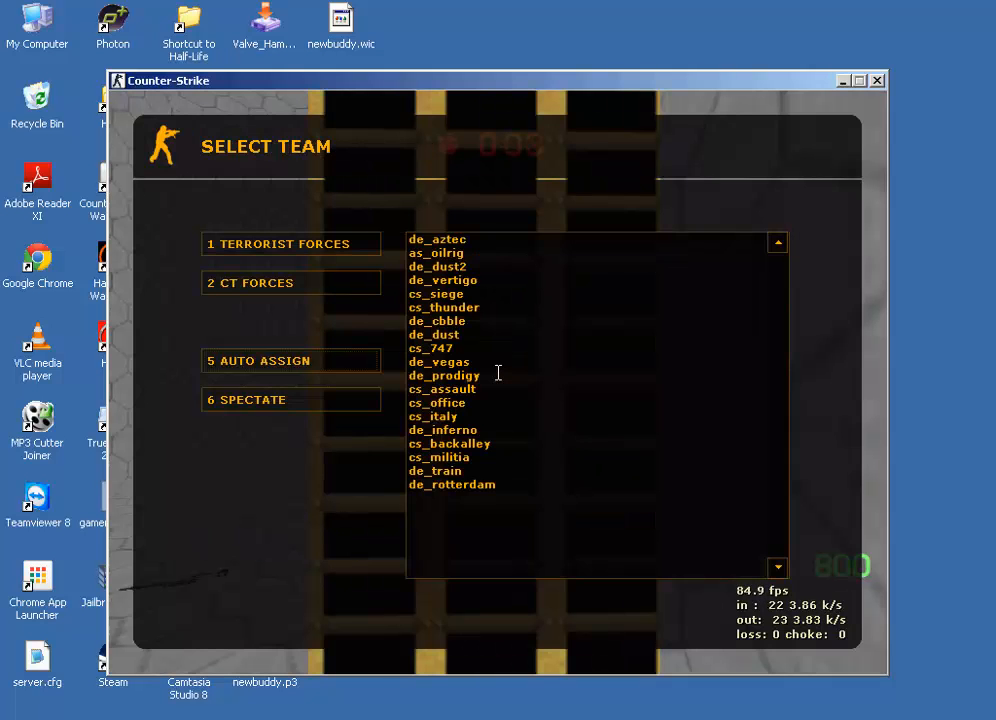
{"action": "key", "text": "1"}
{"action": "key", "text": "1"}
Test the spawn equipment by throwing the grenade and switching to the knife
{"action": "key", "text": "Tab"}
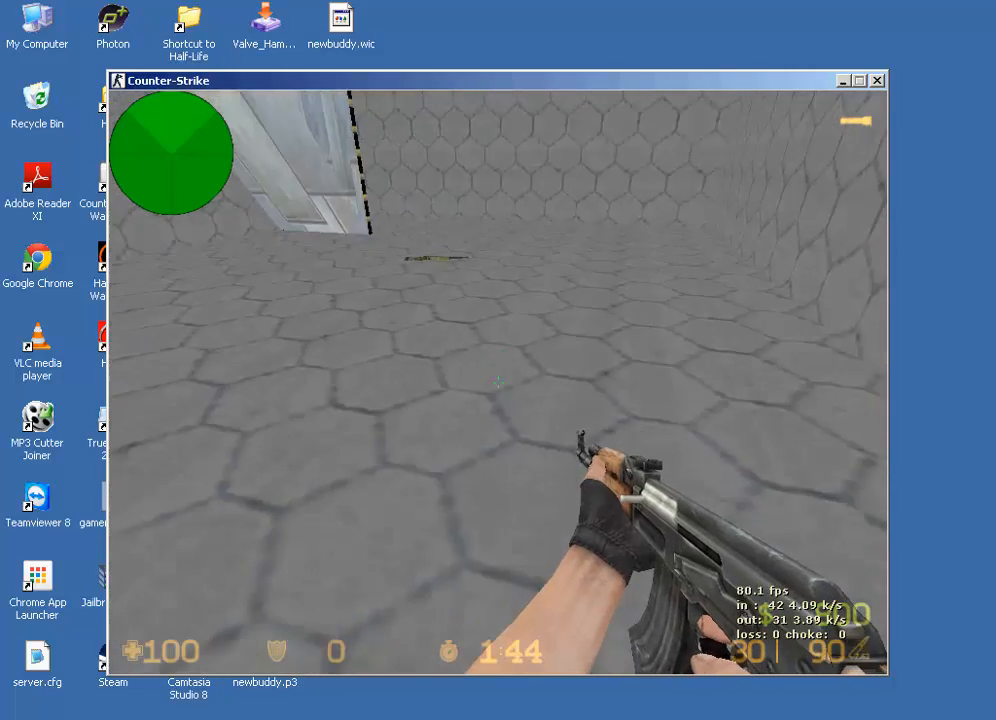
{"action": "key", "text": "4"}
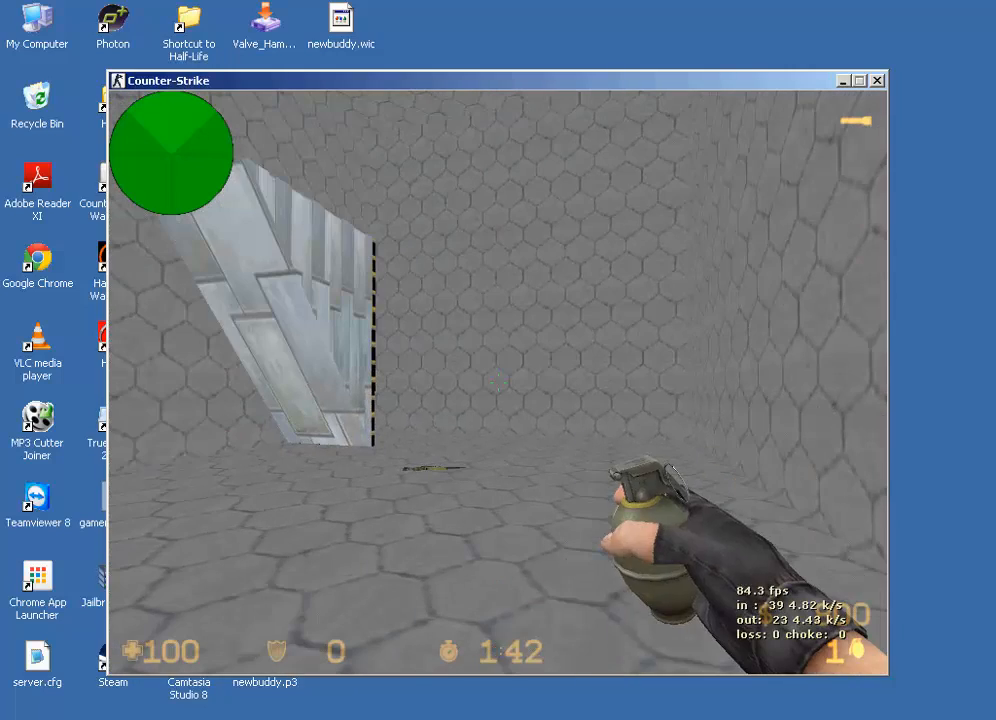
{"action": "left_click", "coordinate": [497, 381]}
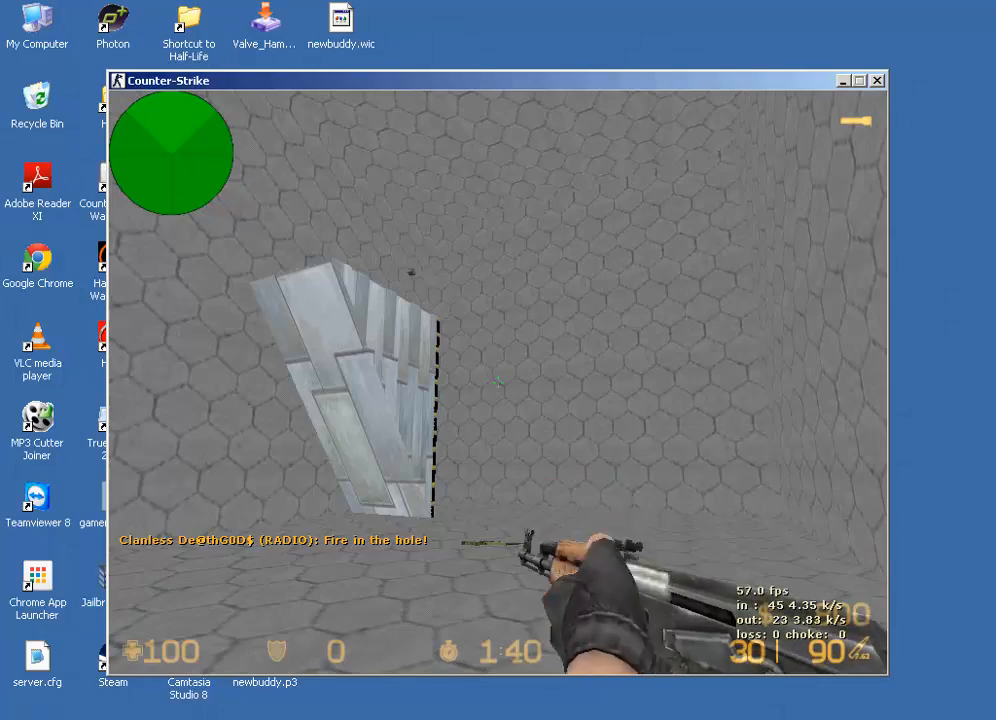
{"action": "key", "text": "3"}
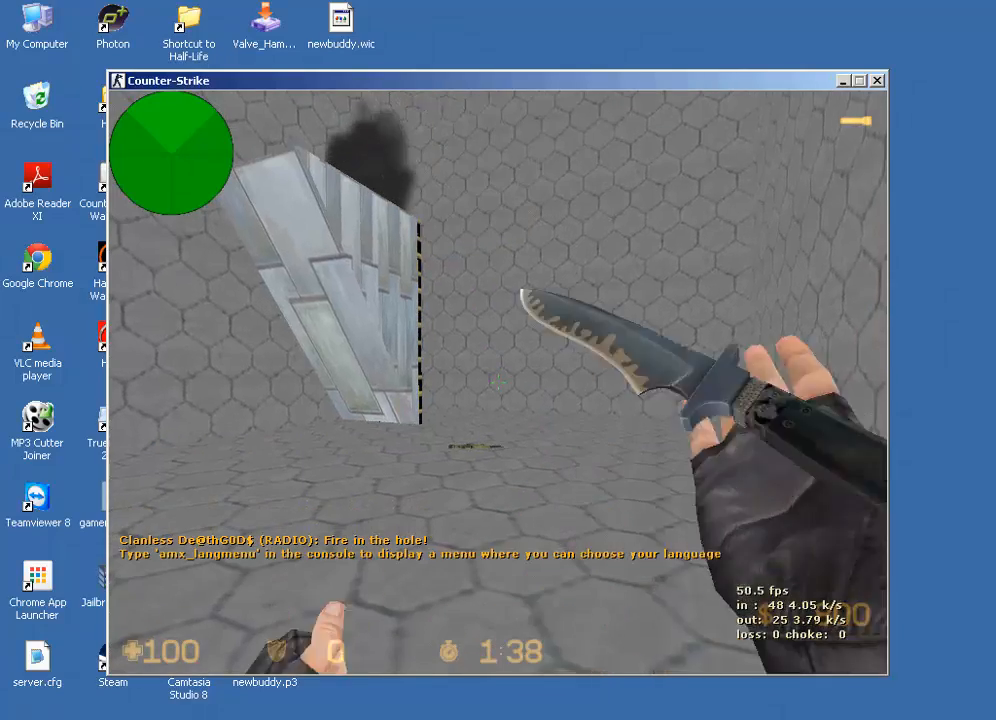
Walk past the metal block and examine the room's far corner and the wall with the orange lambda logo
{"action": "key", "text": "w"}
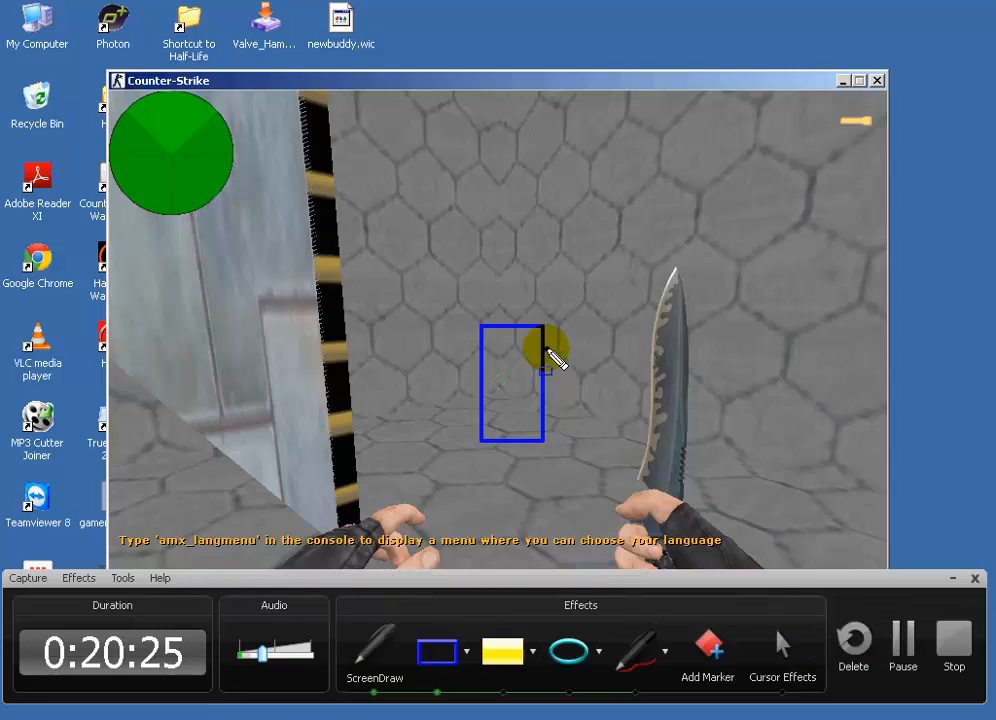
{"action": "key", "text": "Escape"}
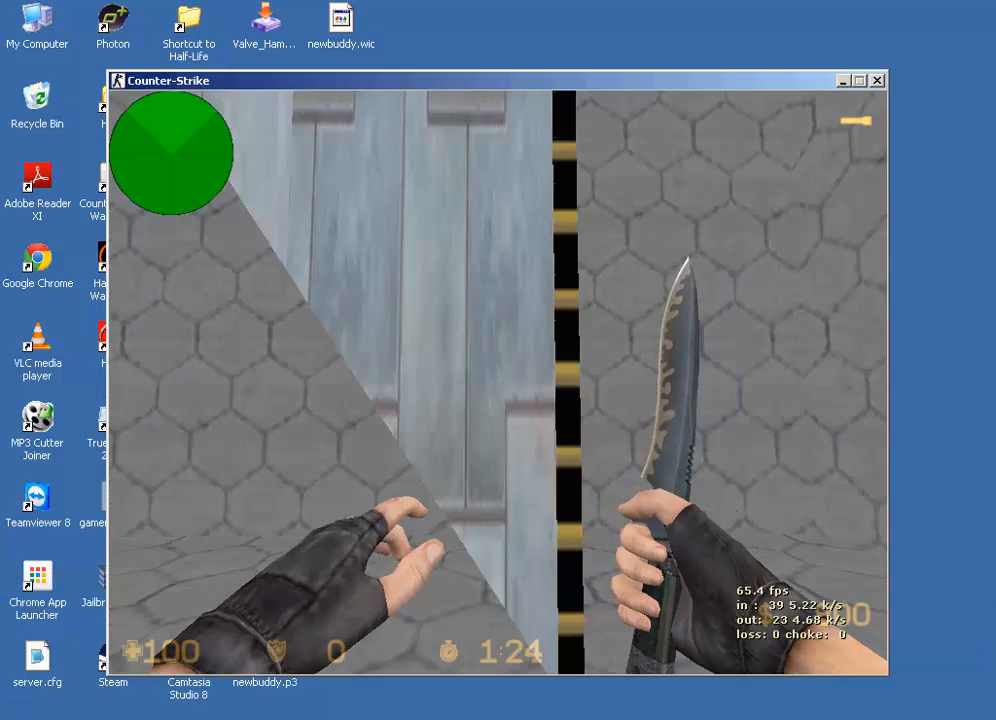
{"action": "left_click", "coordinate": [498, 374]}
{"action": "key", "text": "w"}
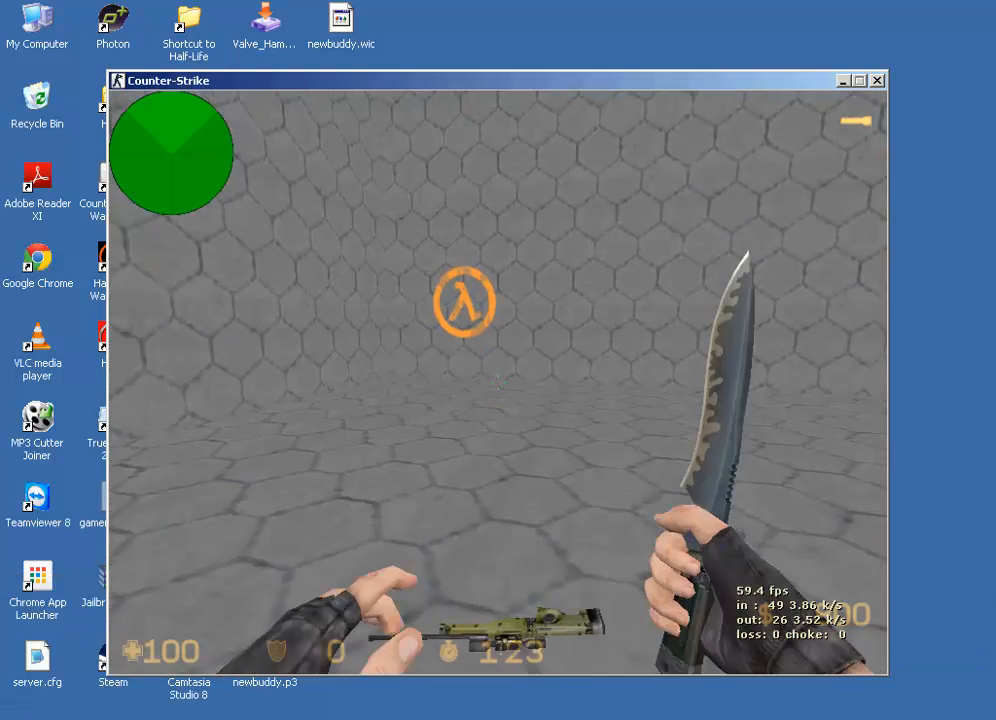
{"action": "key", "text": "ctrl+shift+d"}
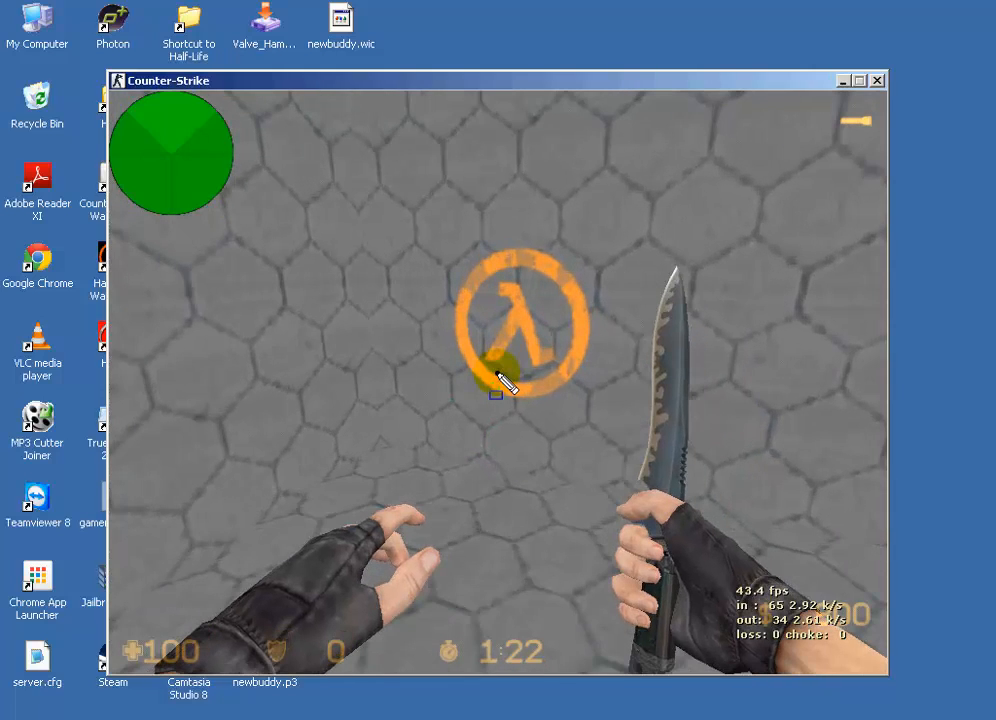
{"action": "key", "text": "alt+Tab"}
{"action": "key", "text": "alt+Tab"}
{"action": "key", "text": "alt+Tab"}
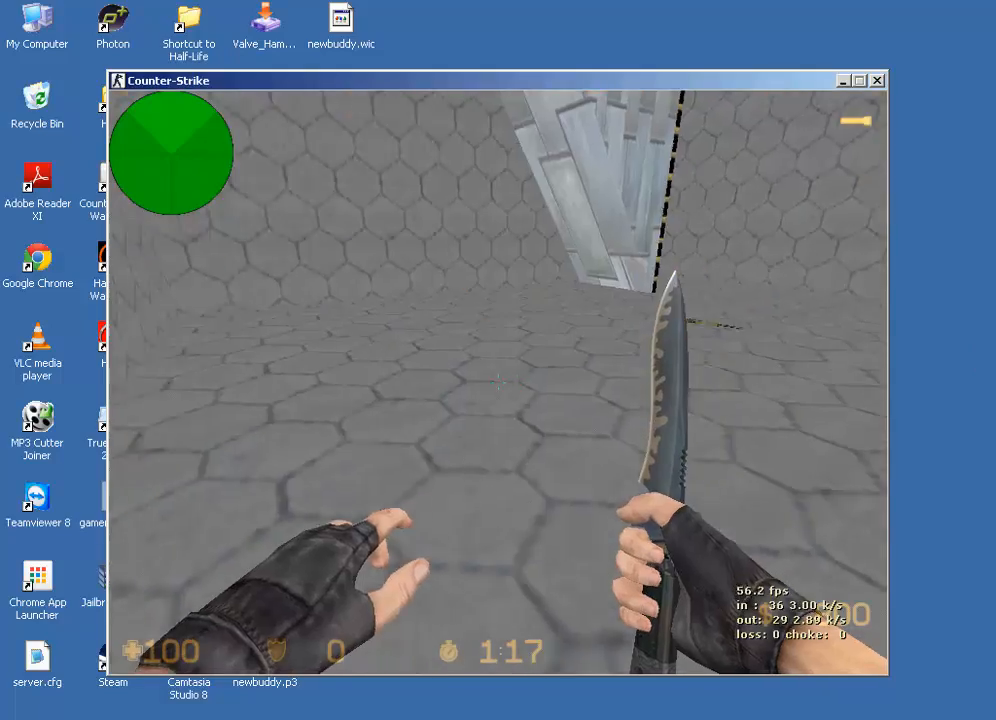
Test the weapon pickups by dropping the AK-47 and repeatedly swapping for the AWPs beside the metal block
{"action": "key", "text": "1"}
{"action": "key", "text": "w"}
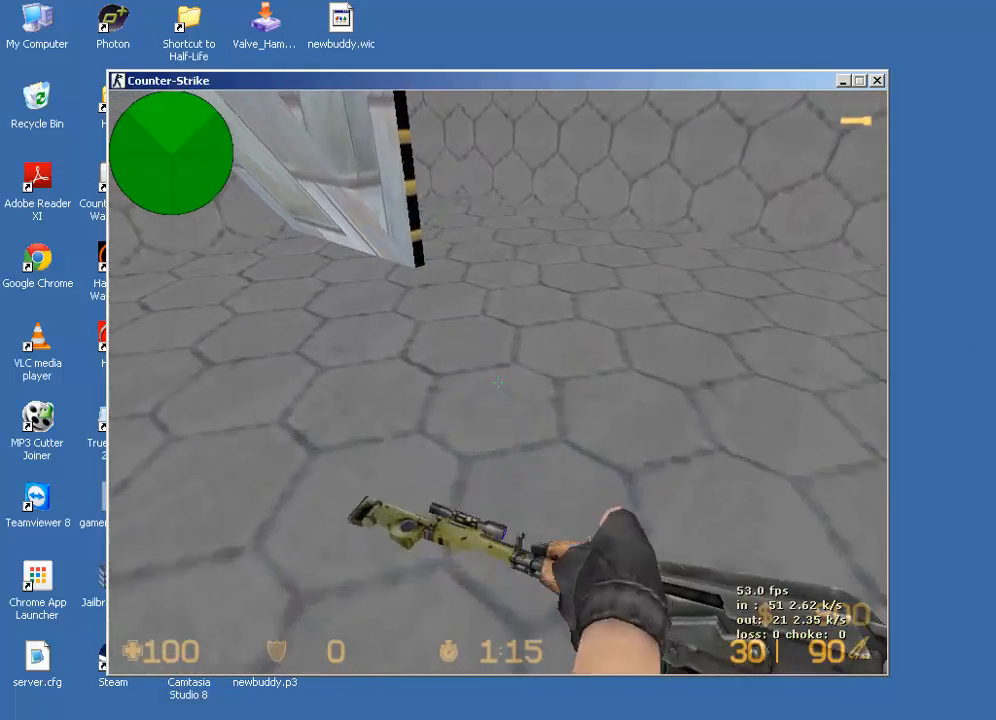
{"action": "key", "text": "g"}
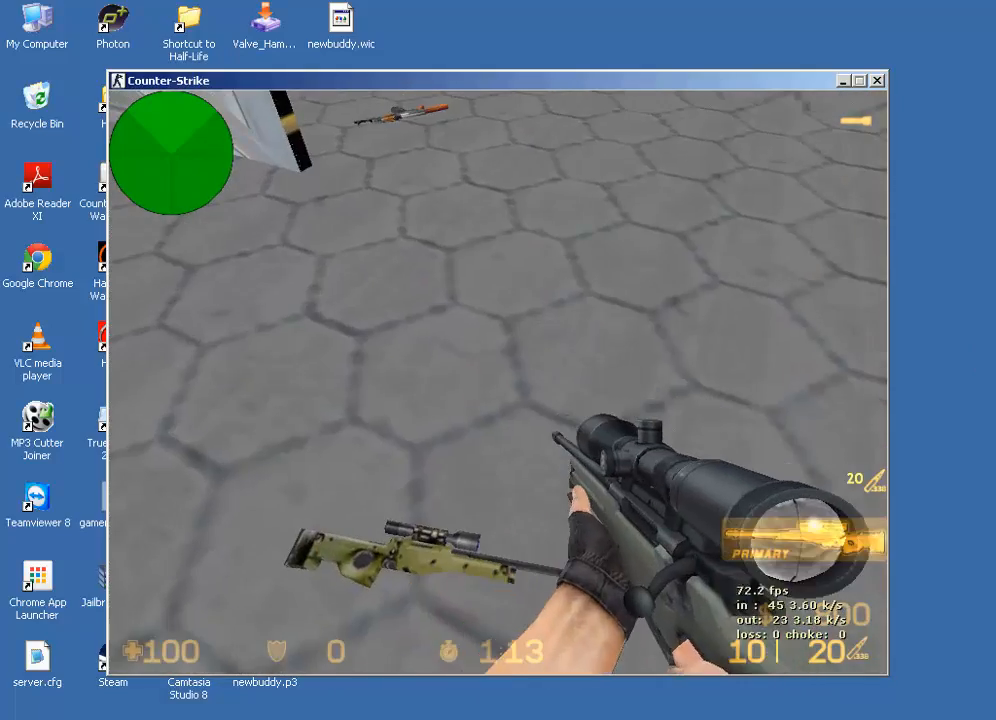
{"action": "key", "text": "g"}
{"action": "key", "text": "g"}
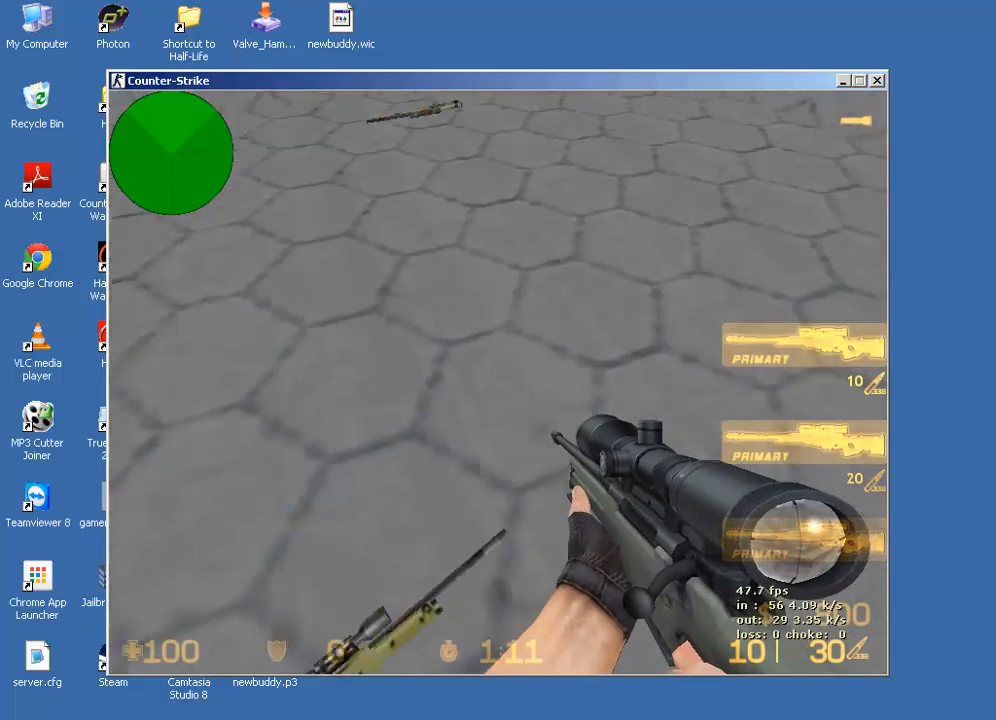
{"action": "key", "text": "g"}
{"action": "key", "text": "w"}
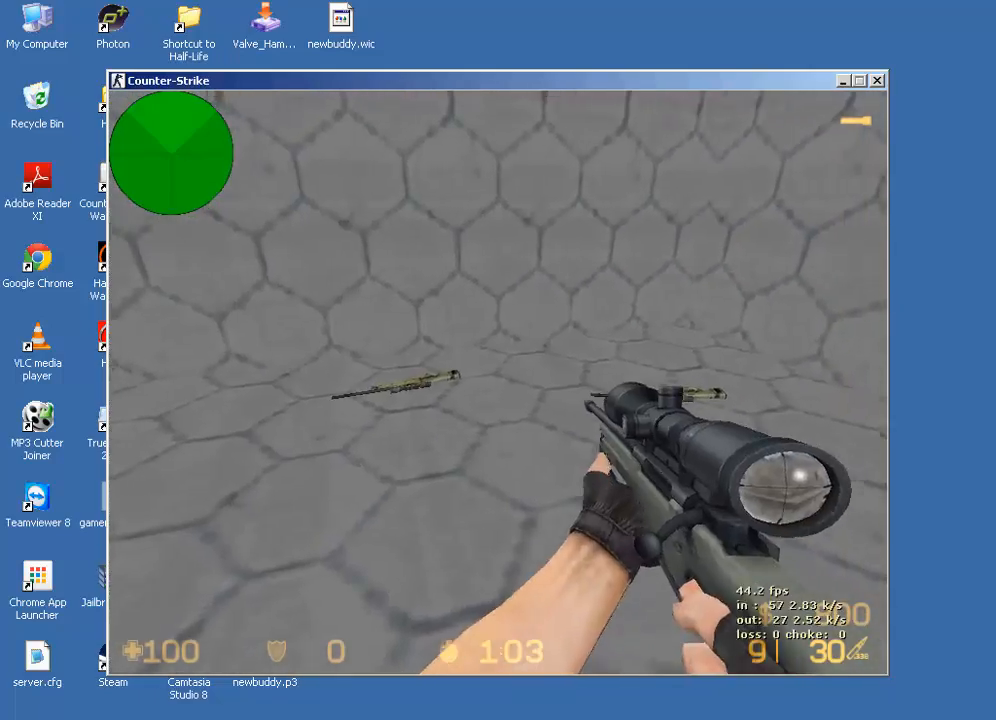
Test the ladder by climbing onto the metal block, looking around from its top and going back down with the knife drawn
{"action": "key", "text": "w"}
{"action": "key", "text": "w"}
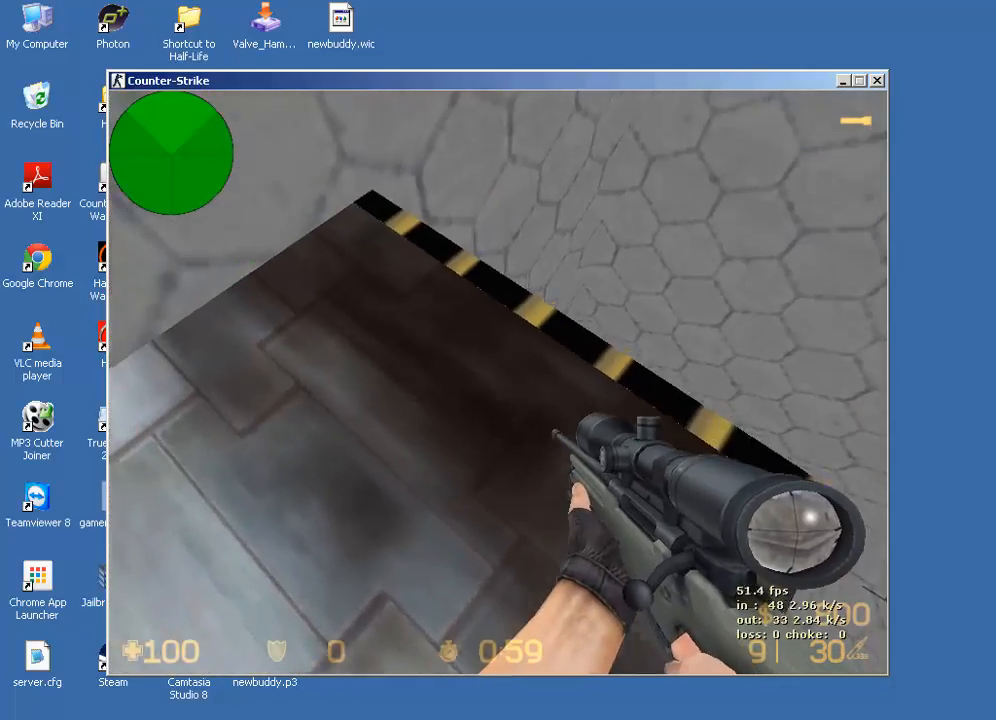
{"action": "key", "text": "w"}
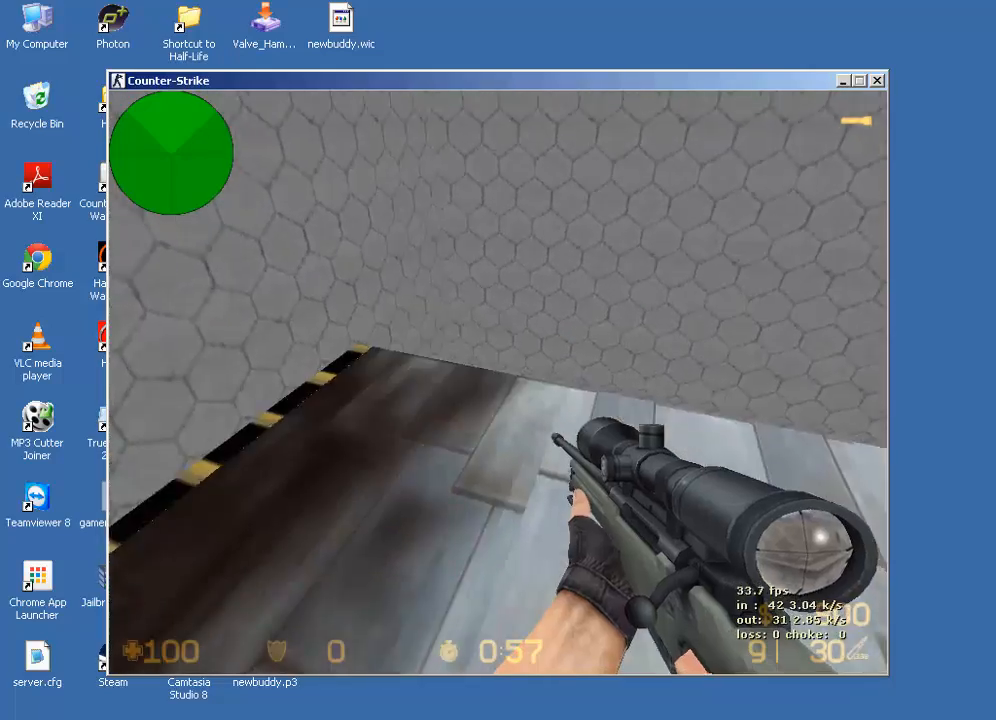
{"action": "key", "text": "w"}
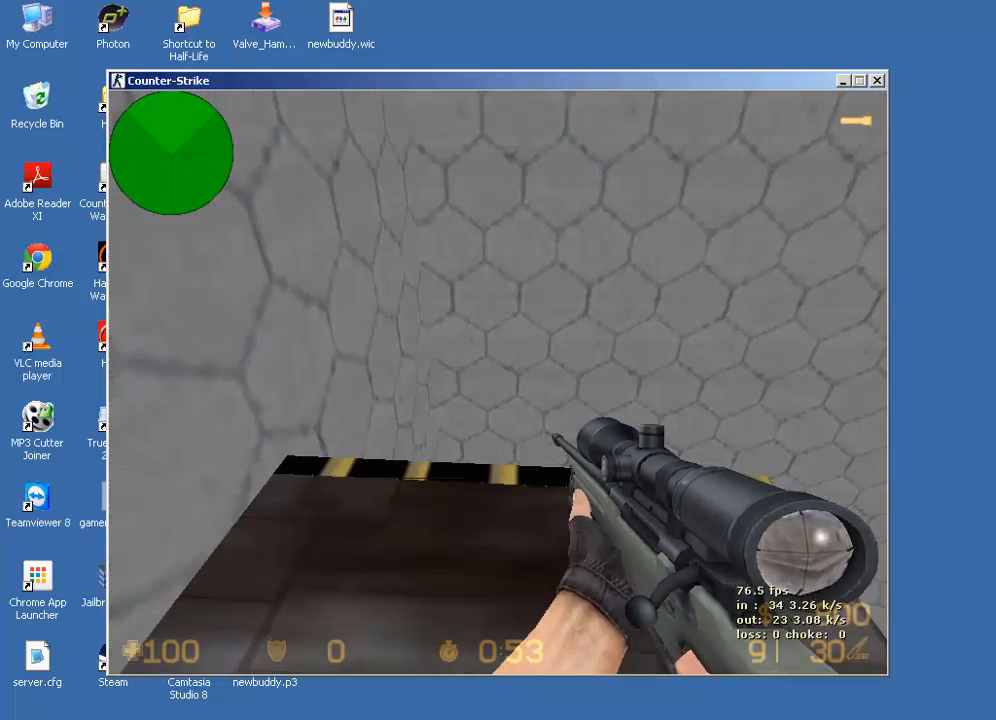
{"action": "key", "text": "Tab"}
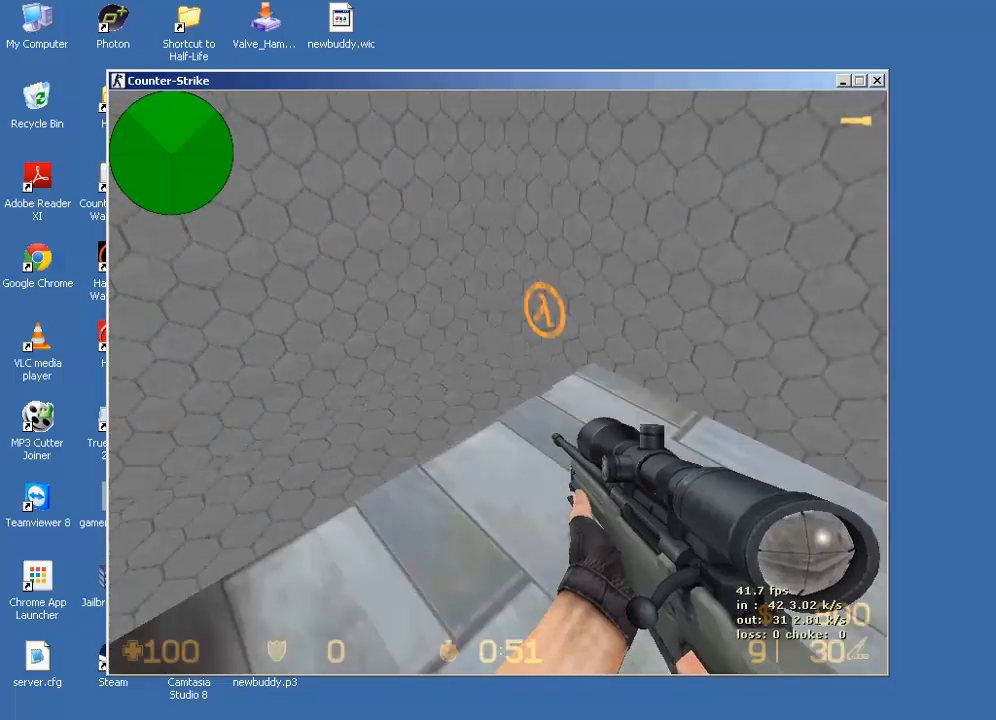
{"action": "key", "text": "3"}
{"action": "key", "text": "w"}
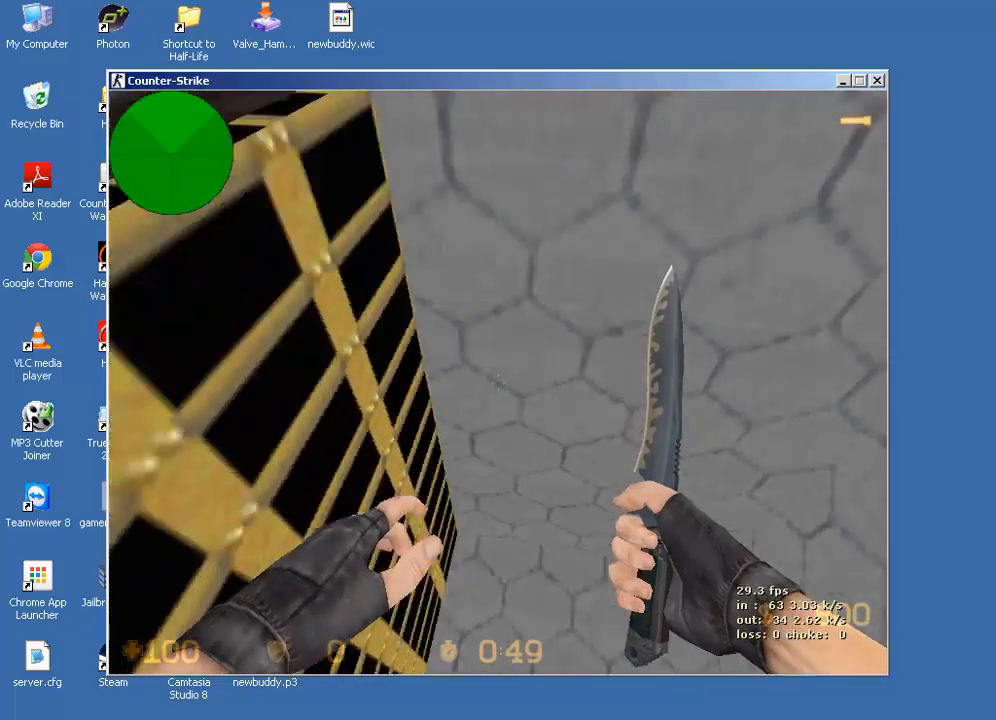
{"action": "key", "text": "w"}
{"action": "left_click", "coordinate": [498, 383]}
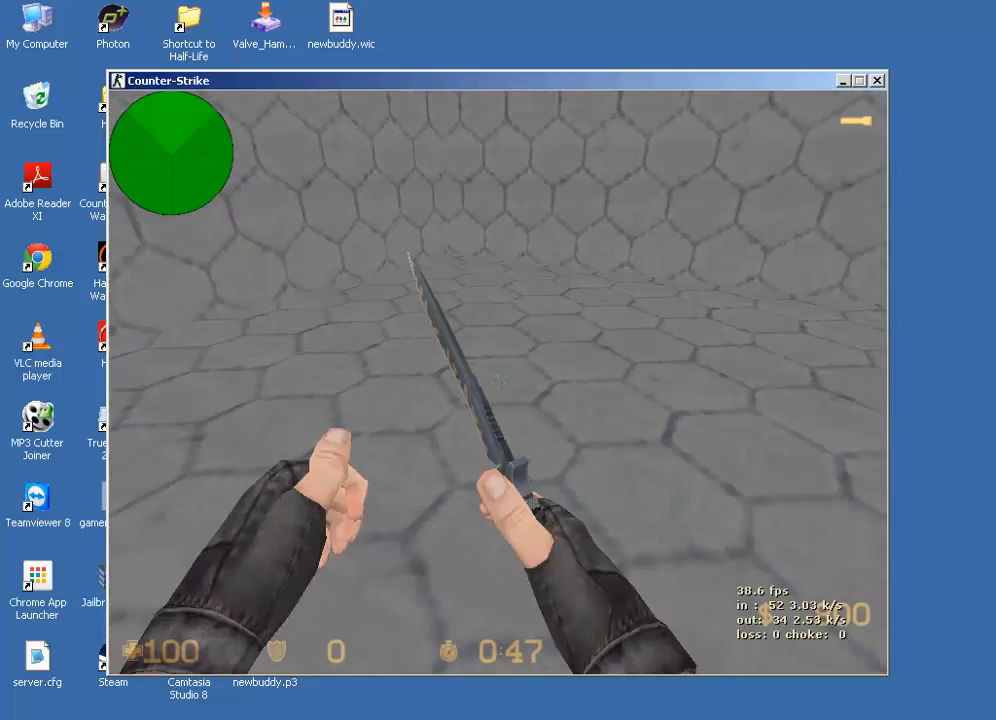
Disconnect from the running game and return to Valve Hammer Editor
{"action": "key", "text": "Escape"}
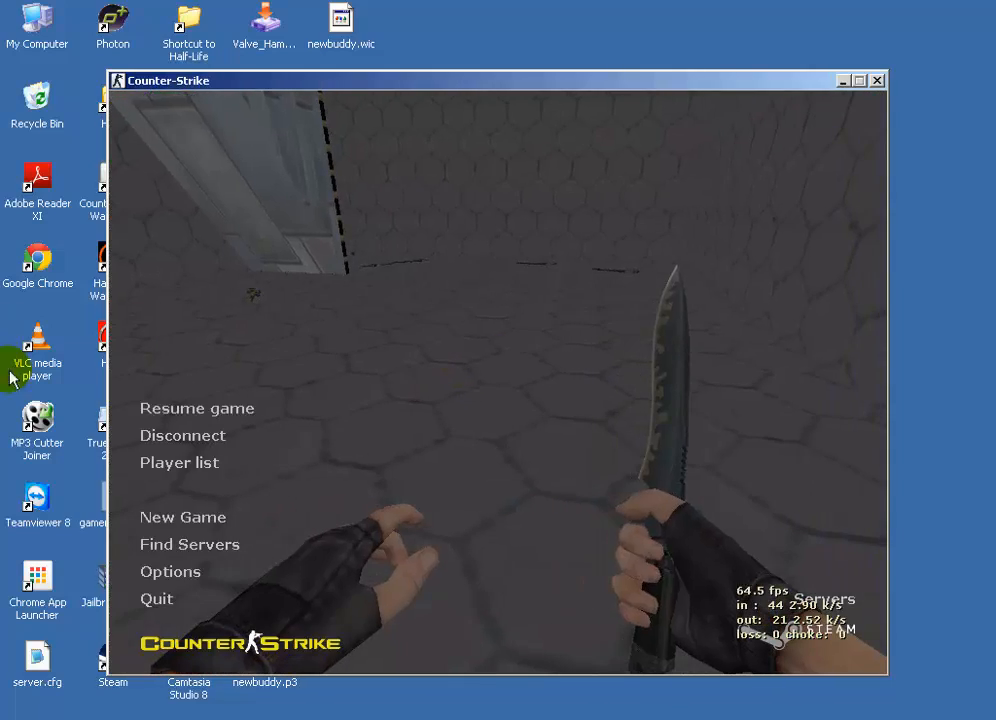
{"action": "left_click", "coordinate": [183, 435]}
{"action": "left_click", "coordinate": [842, 82]}
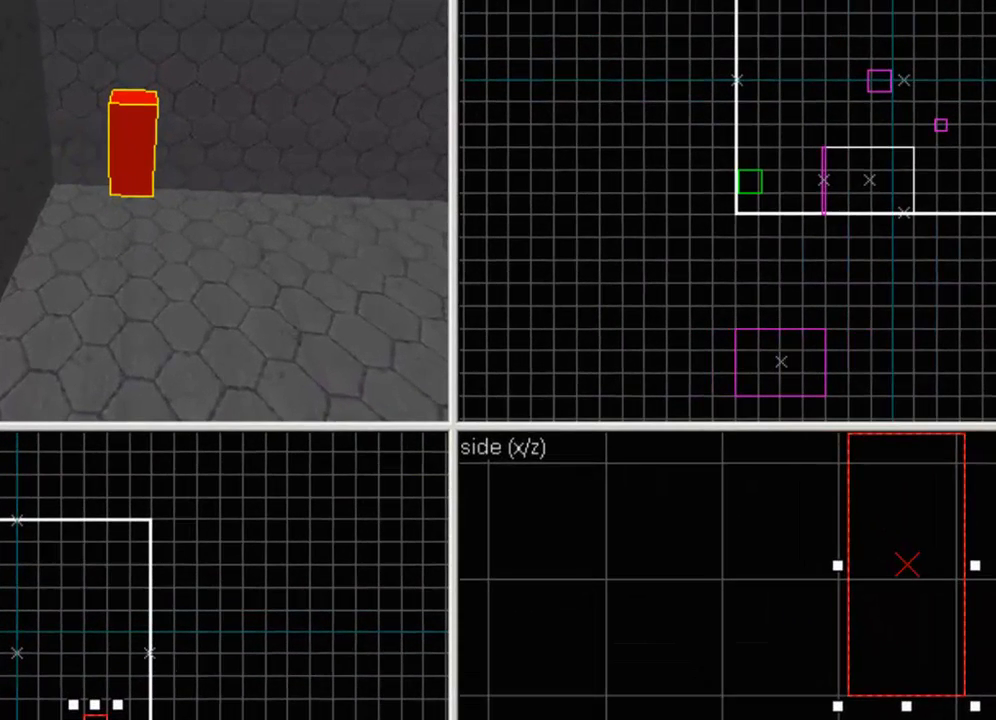
Change the selected player start entity's class to info_player_deathmatch and save the map
{"action": "double_click", "coordinate": [151, 137]}
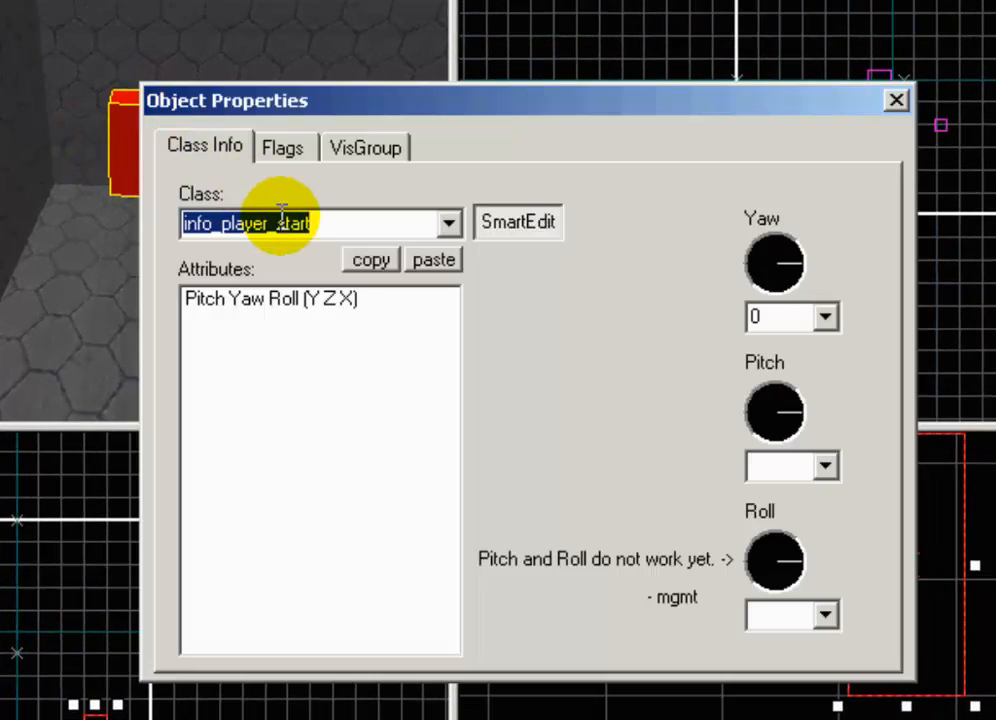
{"action": "left_click", "coordinate": [449, 224]}
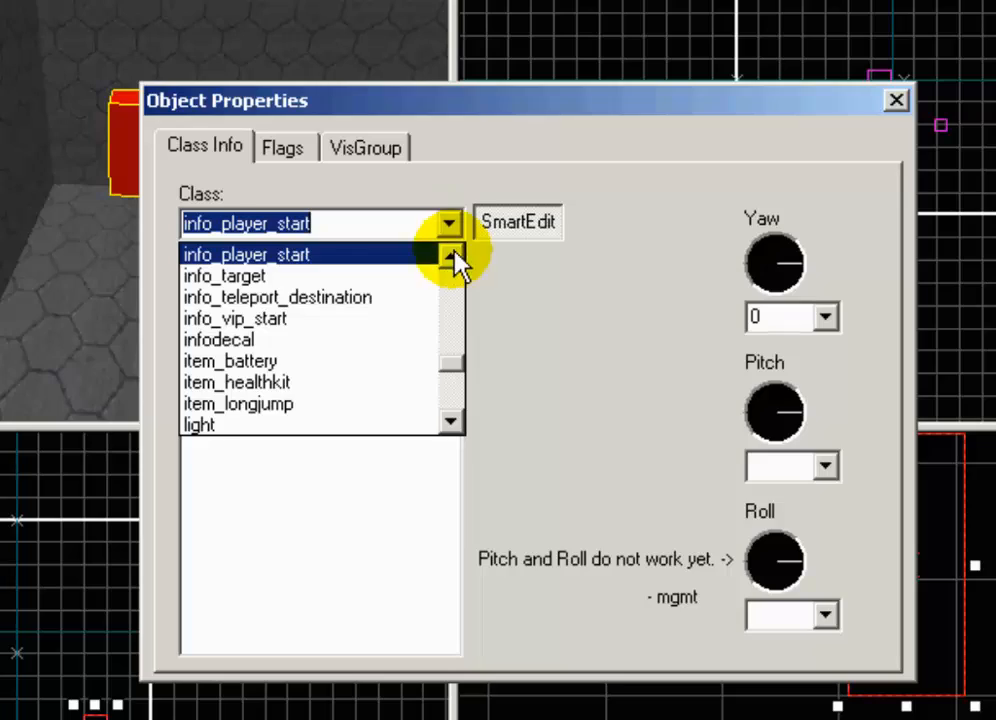
{"action": "left_click", "coordinate": [451, 256]}
{"action": "left_click", "coordinate": [451, 256]}
{"action": "left_click", "coordinate": [425, 276]}
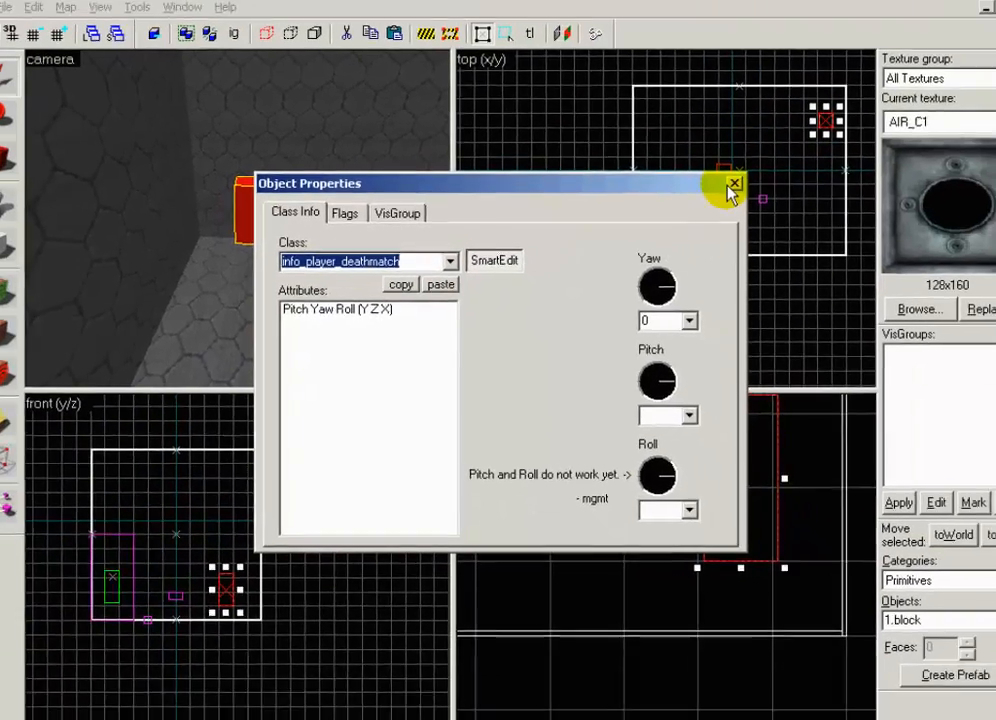
{"action": "left_click", "coordinate": [896, 100]}
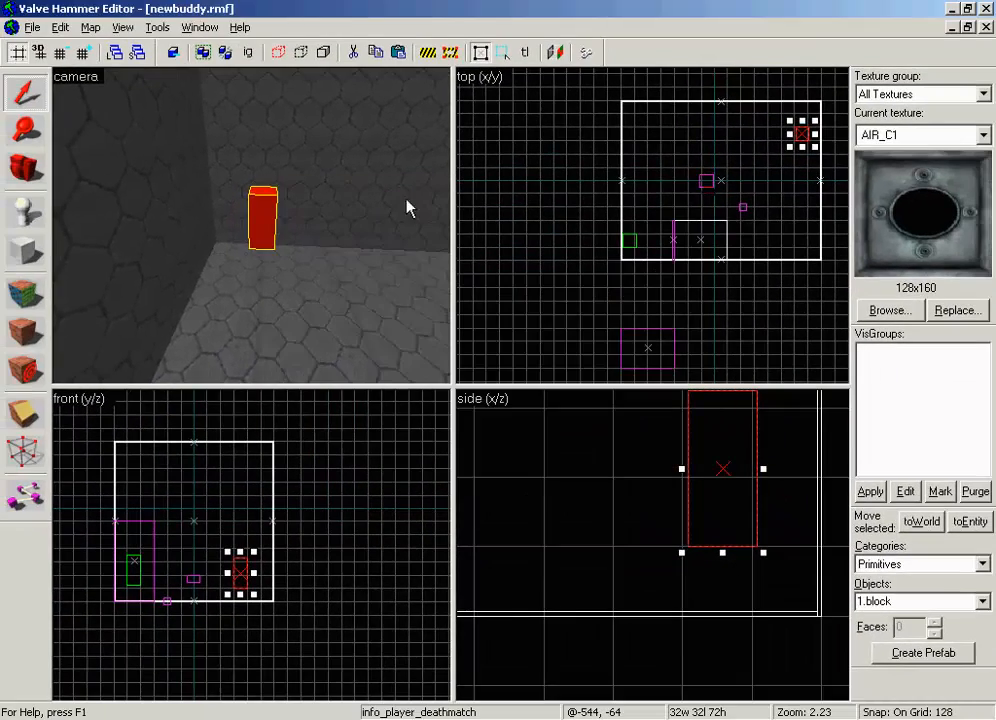
{"action": "left_click", "coordinate": [33, 27]}
{"action": "left_click", "coordinate": [51, 97]}
{"action": "left_click_drag", "start_coordinate": [200, 212], "coordinate": [252, 217]}
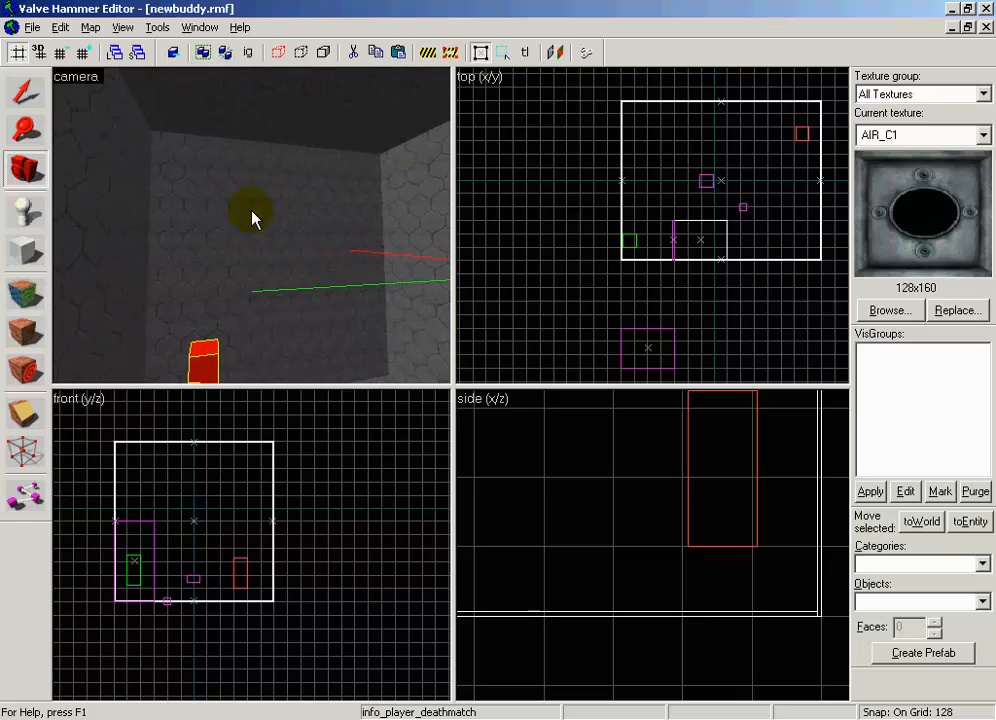
Open fy_mp4.rmf and inspect the properties of one player spawn in the row along the wall
{"action": "left_click", "coordinate": [32, 27]}
{"action": "left_click", "coordinate": [40, 63]}
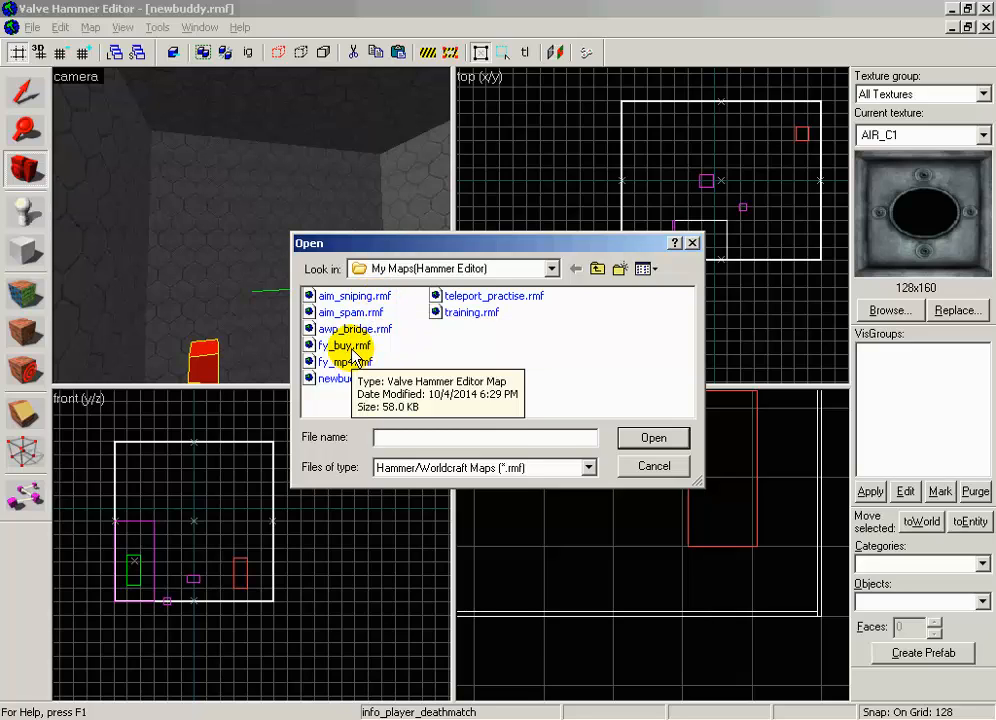
{"action": "left_click", "coordinate": [644, 437]}
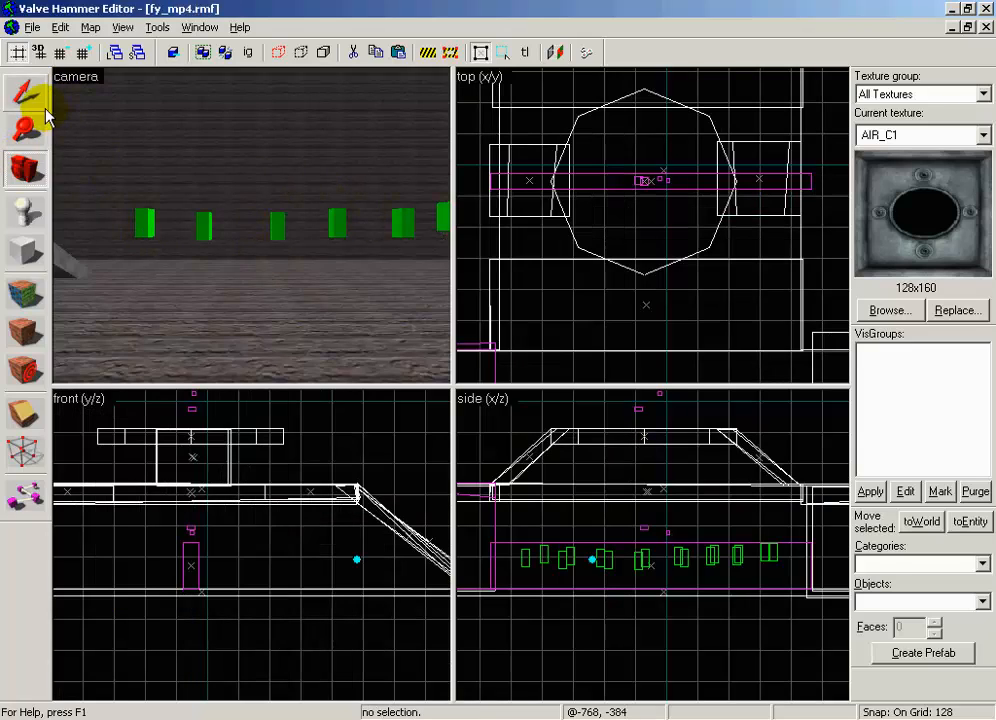
{"action": "double_click", "coordinate": [204, 232]}
{"action": "left_click", "coordinate": [714, 193]}
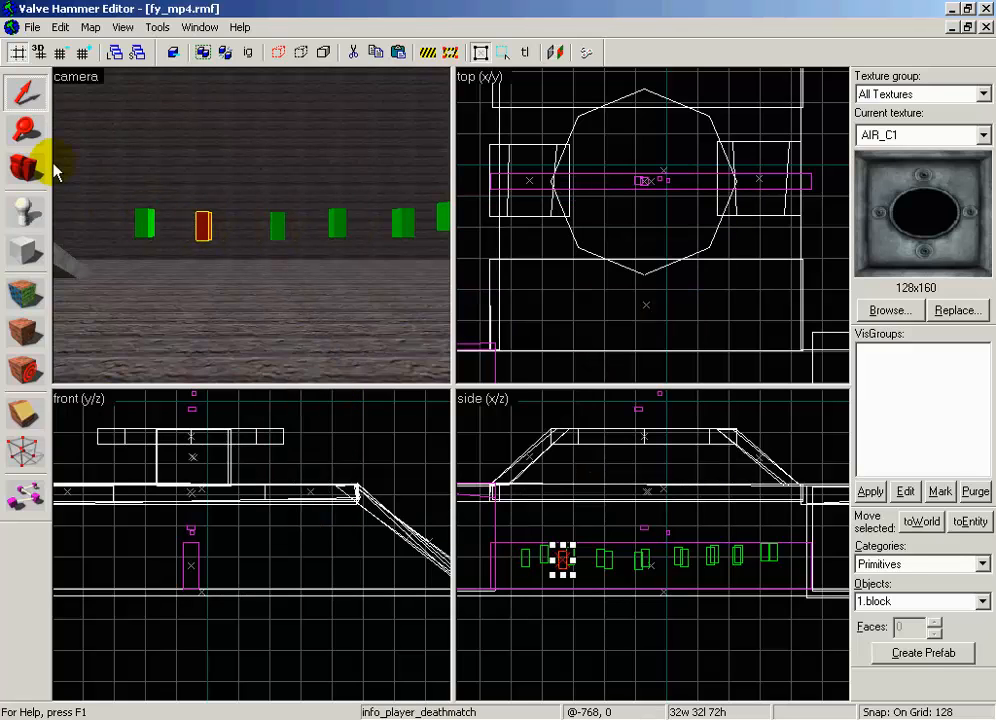
Inspect the Item and Count attributes of the armoury_entity above the octagonal platform
{"action": "key", "text": "z"}
{"action": "key", "text": "w"}
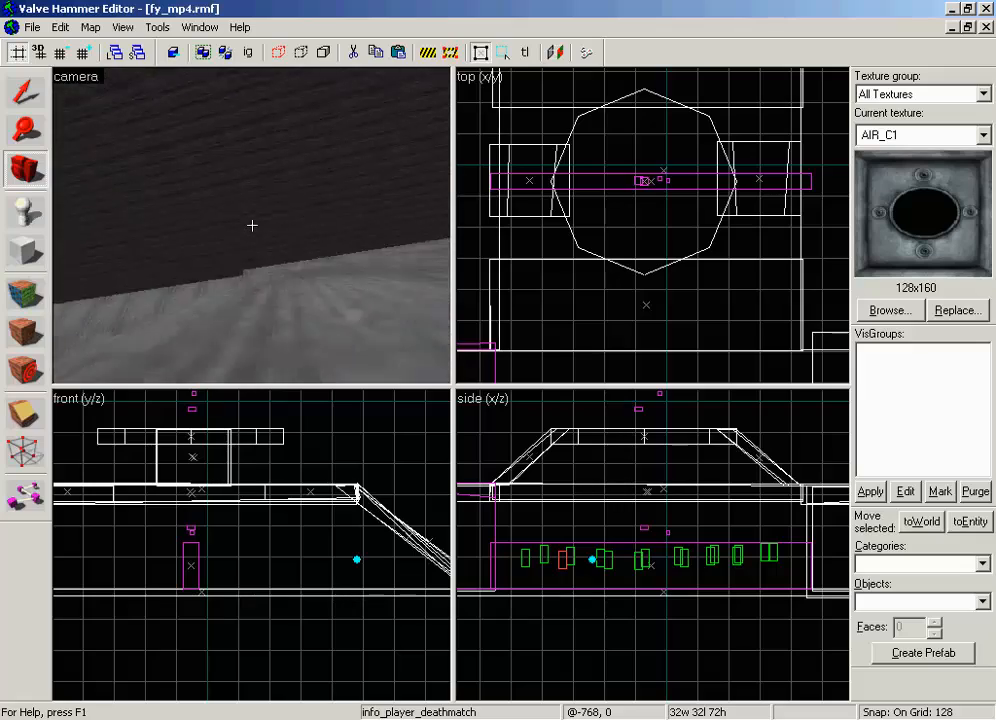
{"action": "key", "text": "w"}
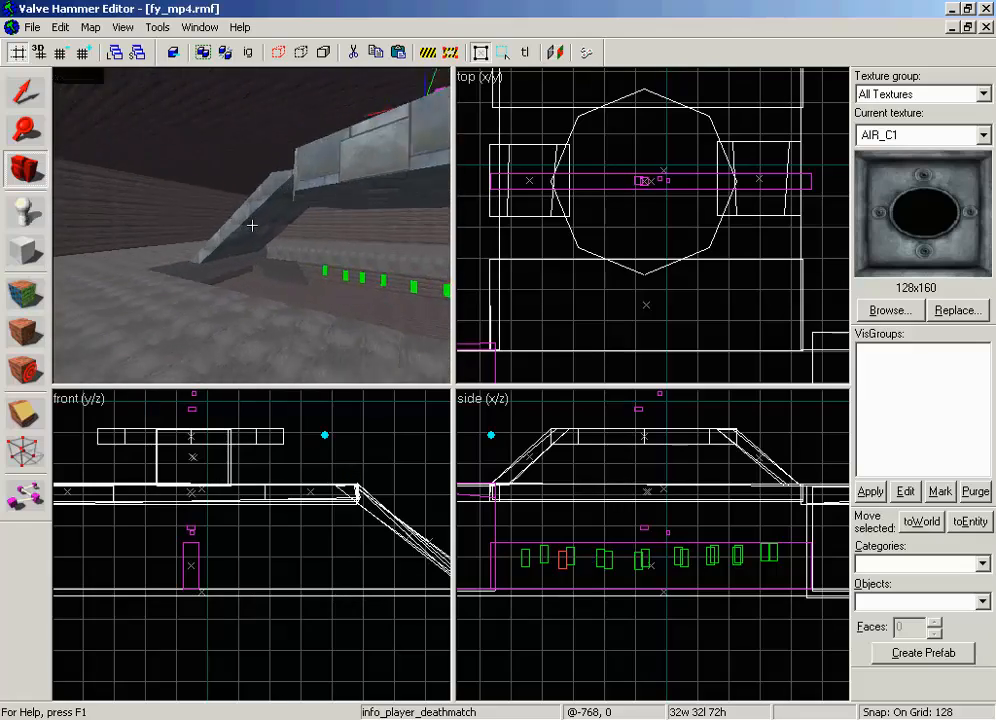
{"action": "key", "text": "w"}
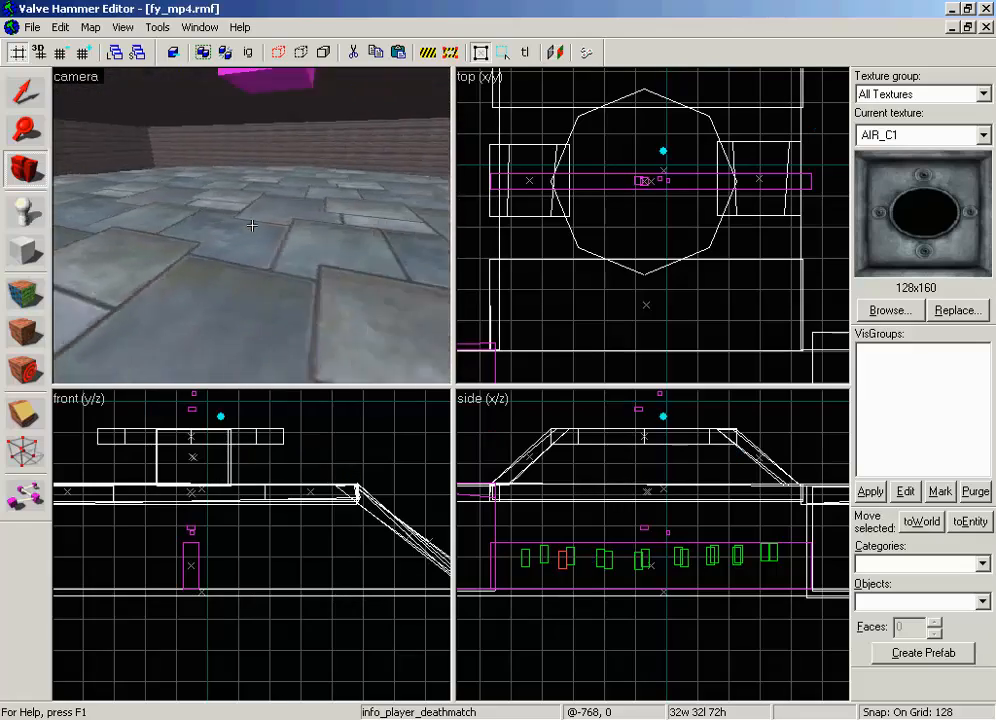
{"action": "key", "text": "z"}
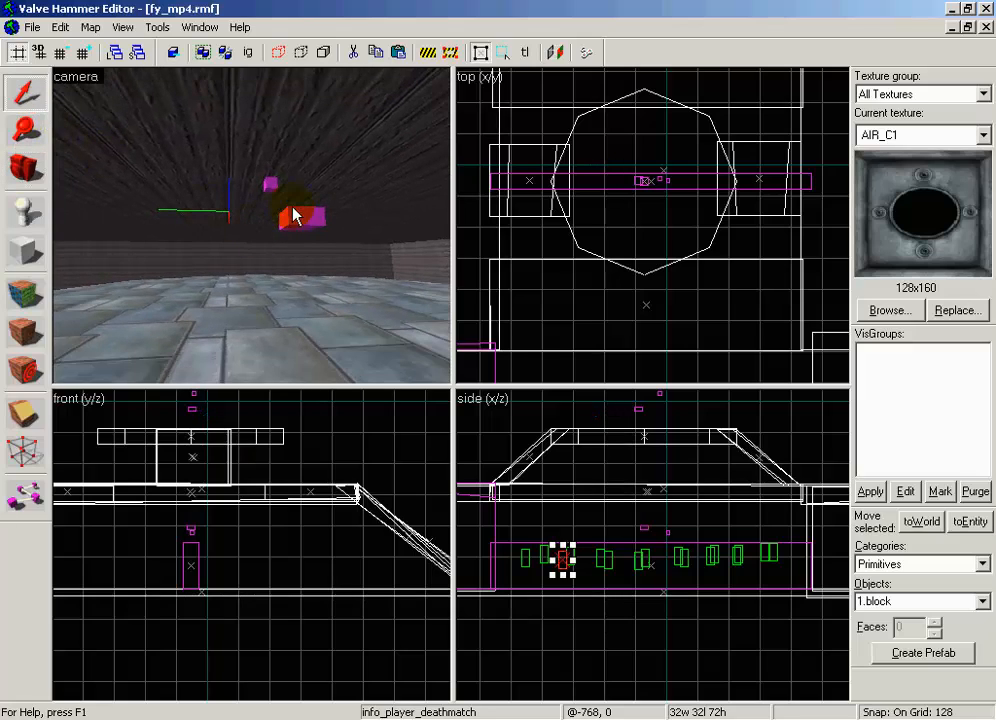
{"action": "double_click", "coordinate": [301, 219]}
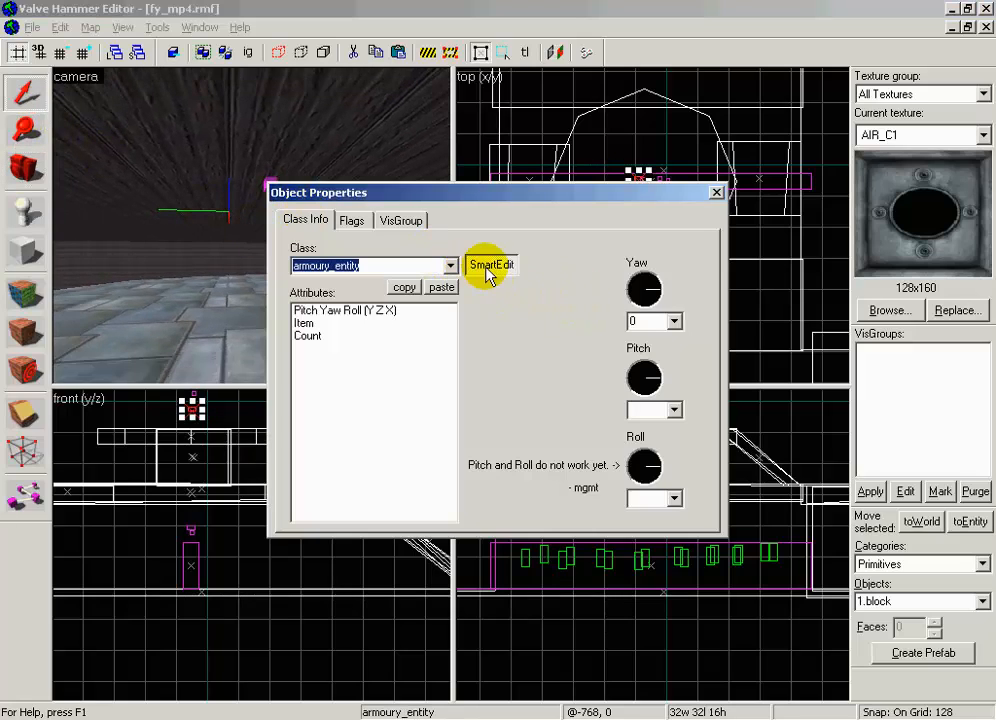
{"action": "left_click", "coordinate": [396, 322]}
{"action": "left_click", "coordinate": [440, 336]}
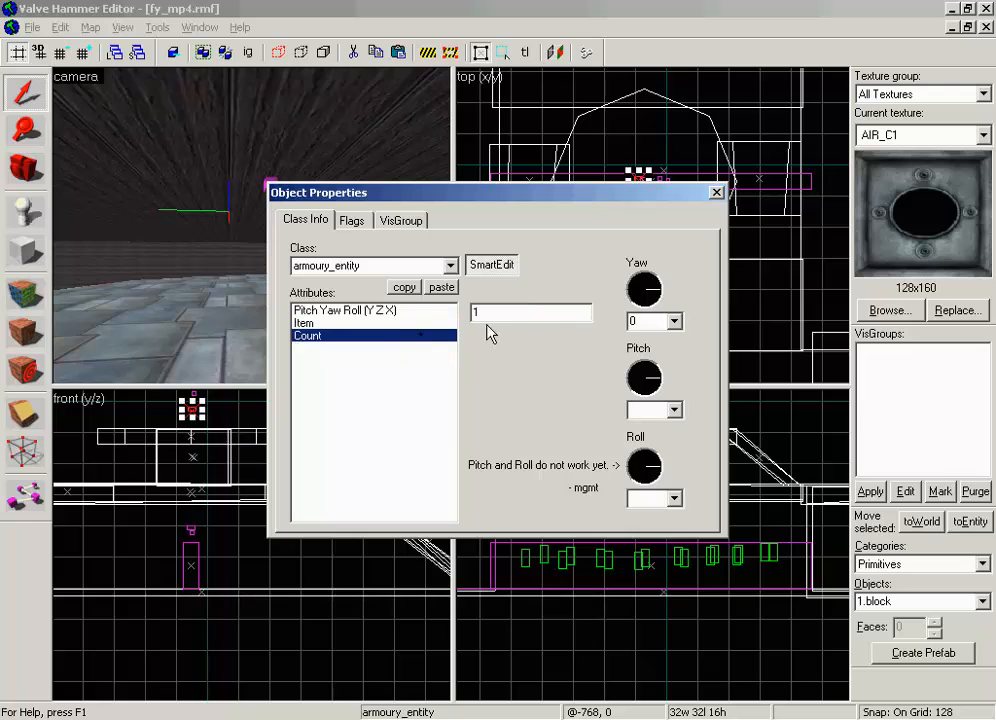
{"action": "left_click", "coordinate": [716, 192]}
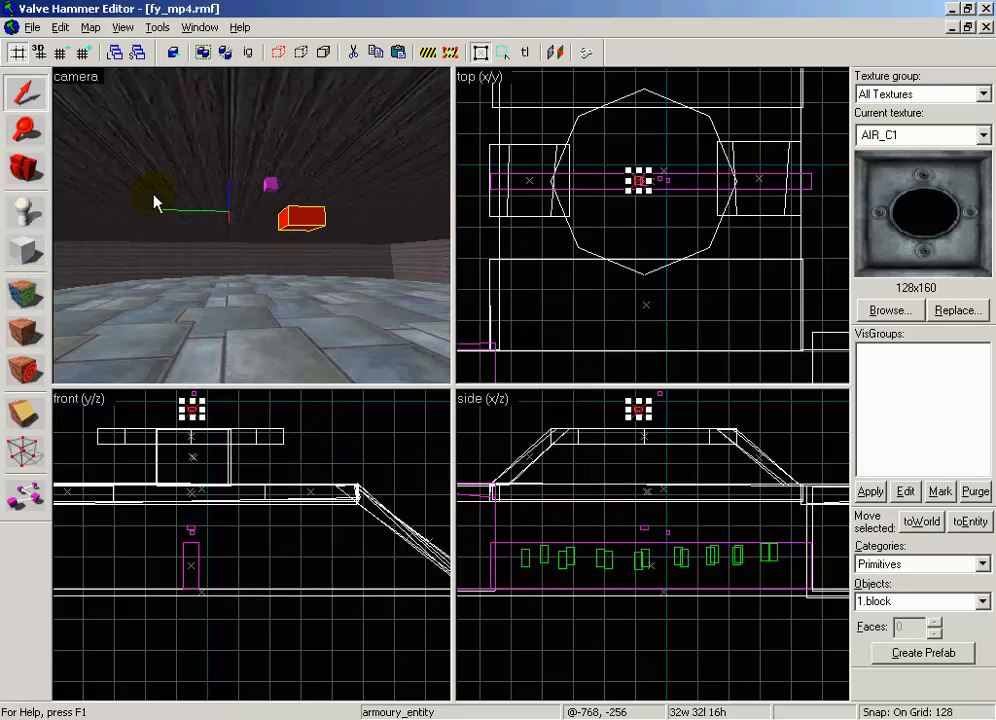
Open the properties of the small entity floating above the platform and check its Give Knife attribute
{"action": "left_click", "coordinate": [20, 178]}
{"action": "left_click_drag", "start_coordinate": [251, 225], "coordinate": [251, 225]}
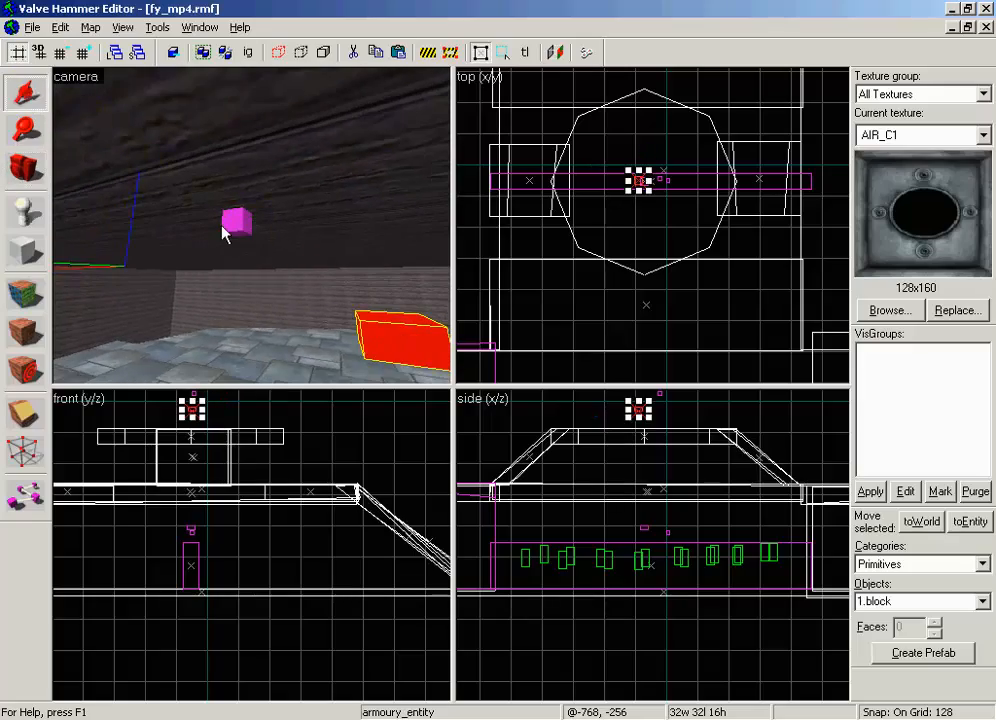
{"action": "left_click", "coordinate": [222, 228]}
{"action": "left_click", "coordinate": [241, 225]}
{"action": "key", "text": "alt+Return"}
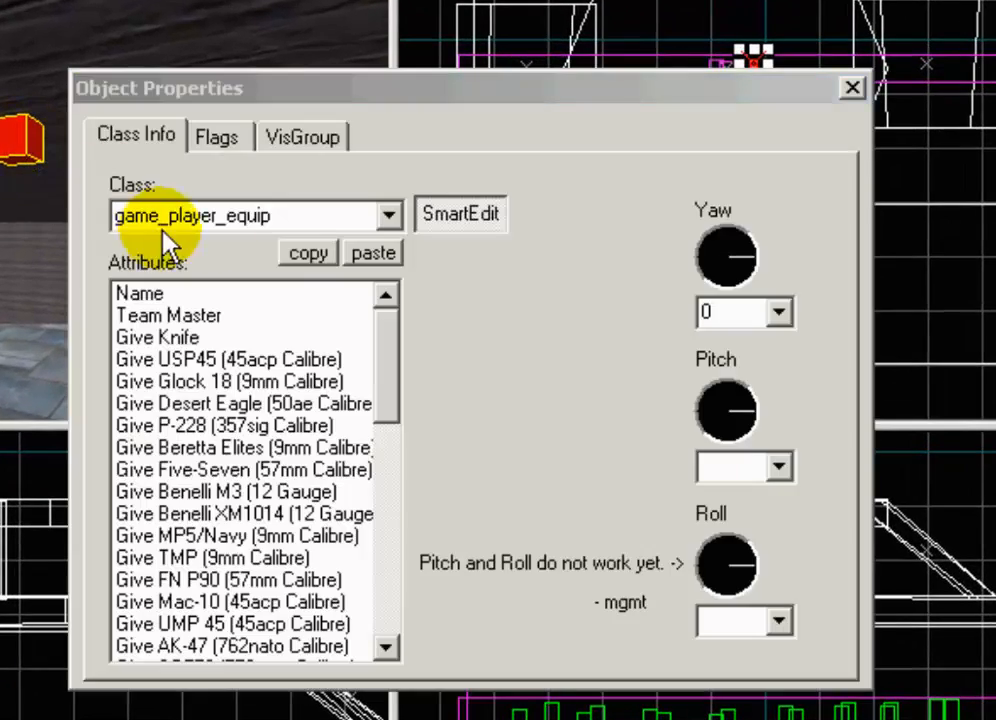
{"action": "left_click", "coordinate": [285, 216]}
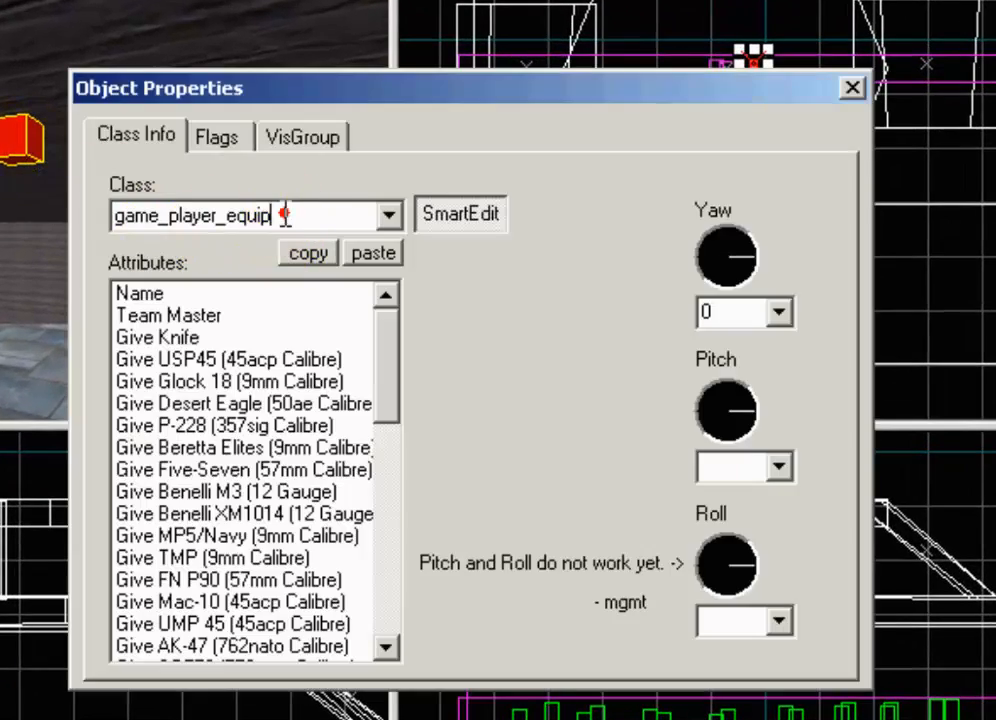
{"action": "left_click", "coordinate": [307, 298]}
{"action": "left_click", "coordinate": [308, 336]}
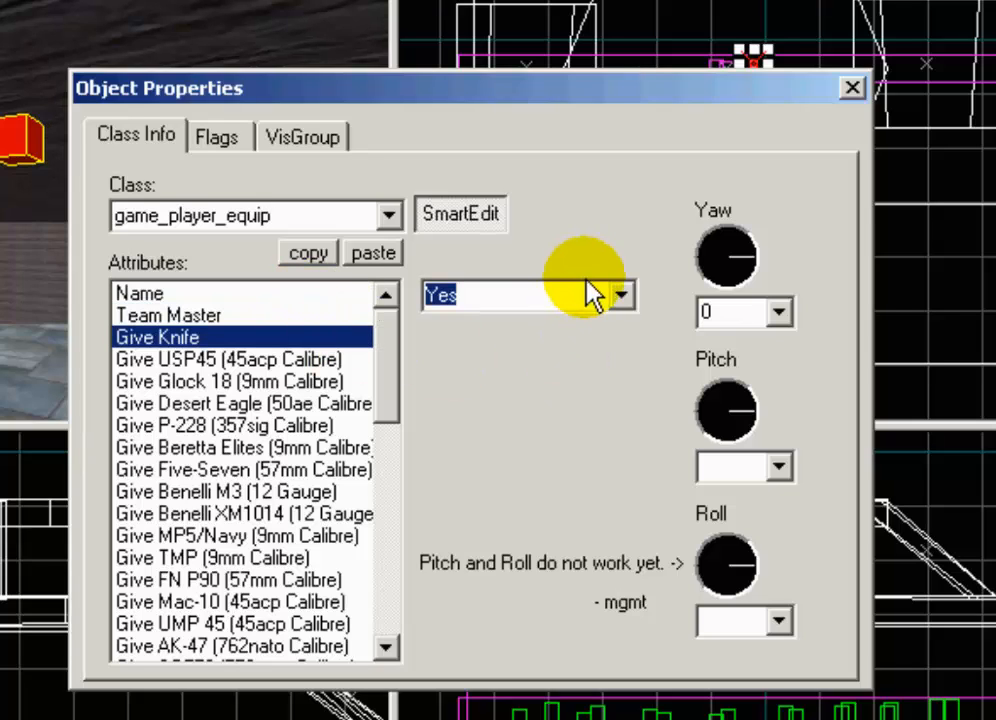
Review the game_player_equip weapon attributes from Give USP45 through Give MP5/Navy, keeping the MP5/Navy option at Yes
{"action": "left_click", "coordinate": [360, 360]}
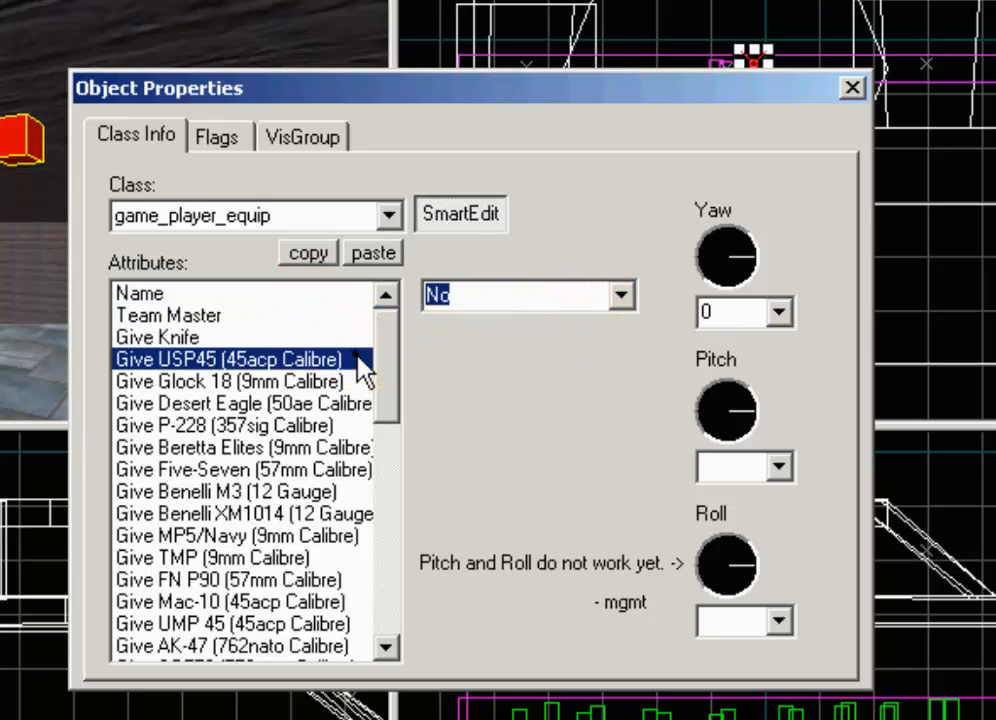
{"action": "left_click", "coordinate": [359, 381]}
{"action": "left_click", "coordinate": [349, 403]}
{"action": "left_click", "coordinate": [336, 425]}
{"action": "left_click", "coordinate": [322, 447]}
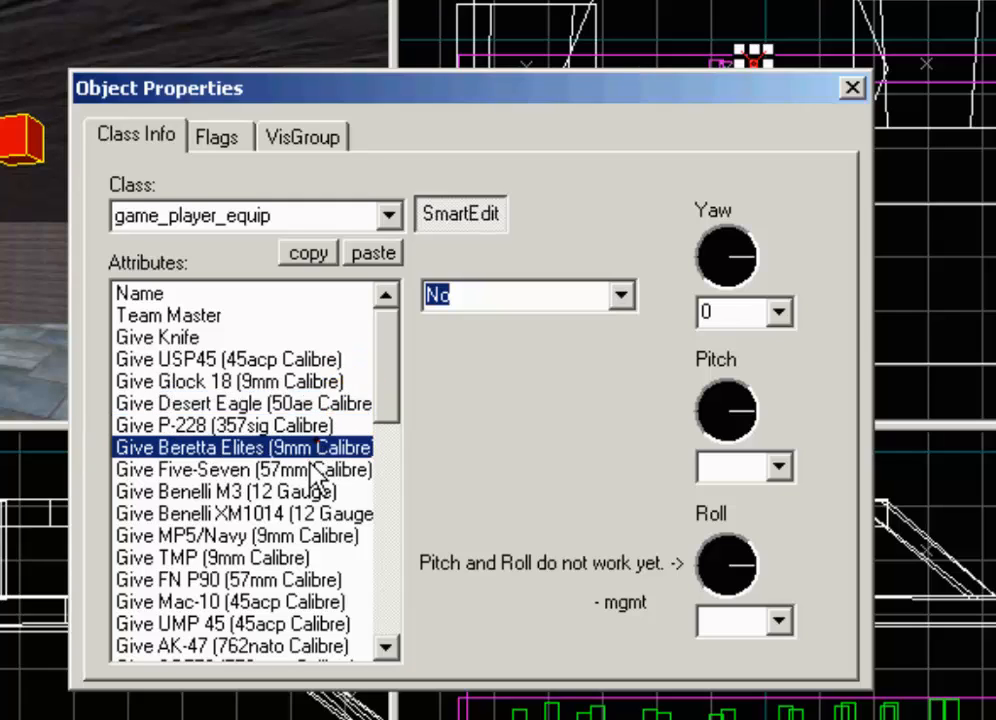
{"action": "left_click", "coordinate": [310, 469]}
{"action": "left_click", "coordinate": [300, 491]}
{"action": "left_click", "coordinate": [285, 513]}
{"action": "left_click", "coordinate": [279, 537]}
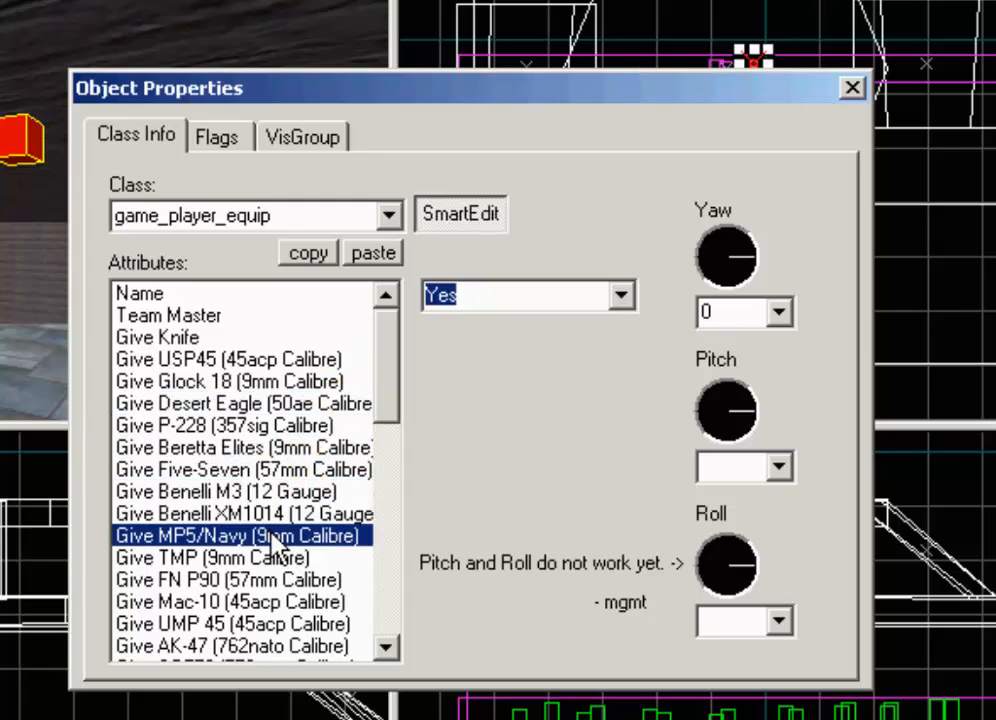
{"action": "left_click", "coordinate": [618, 298]}
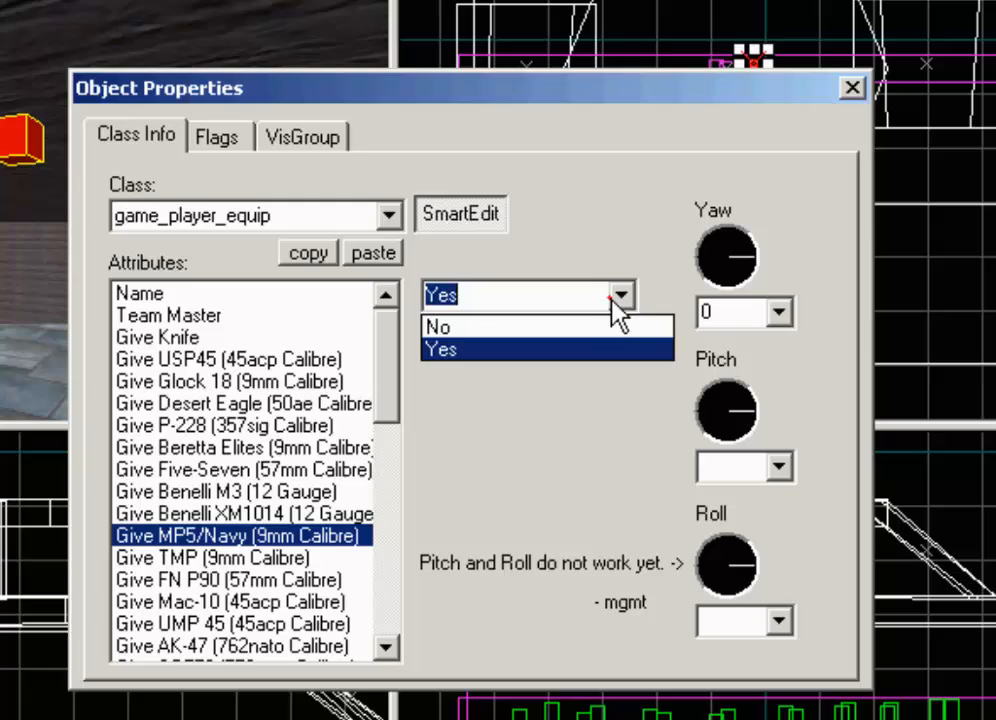
{"action": "left_click", "coordinate": [614, 349]}
Check the clip options of the Give 9mm Parabellum Ammo attribute and close the equip entity's properties
{"action": "left_click_drag", "start_coordinate": [385, 385], "coordinate": [360, 596]}
{"action": "left_click", "coordinate": [276, 380]}
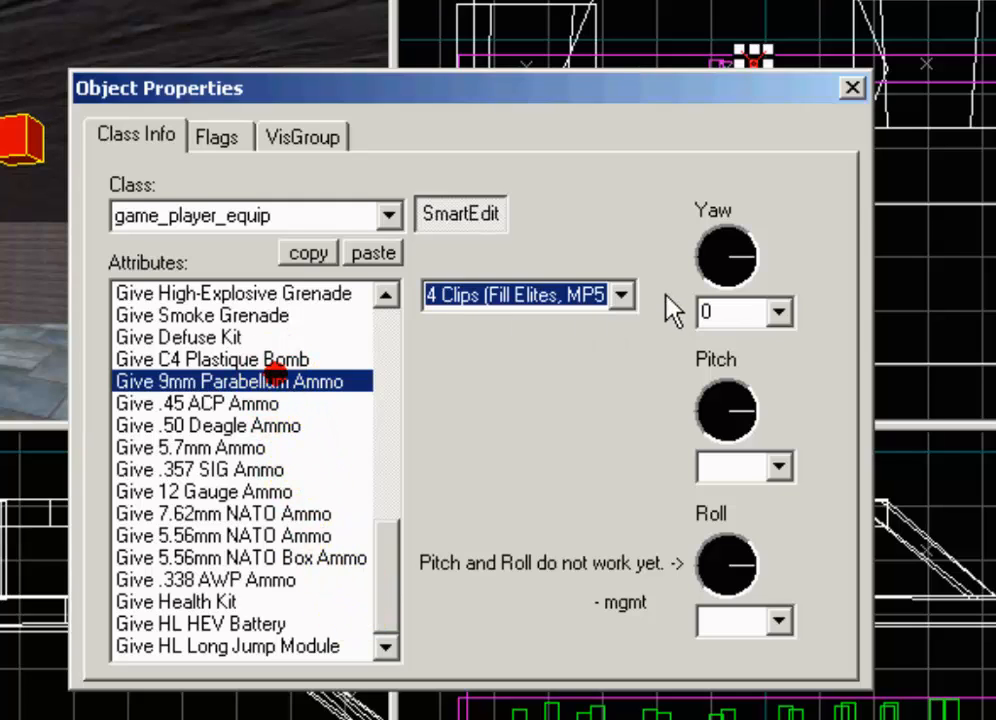
{"action": "left_click", "coordinate": [621, 296]}
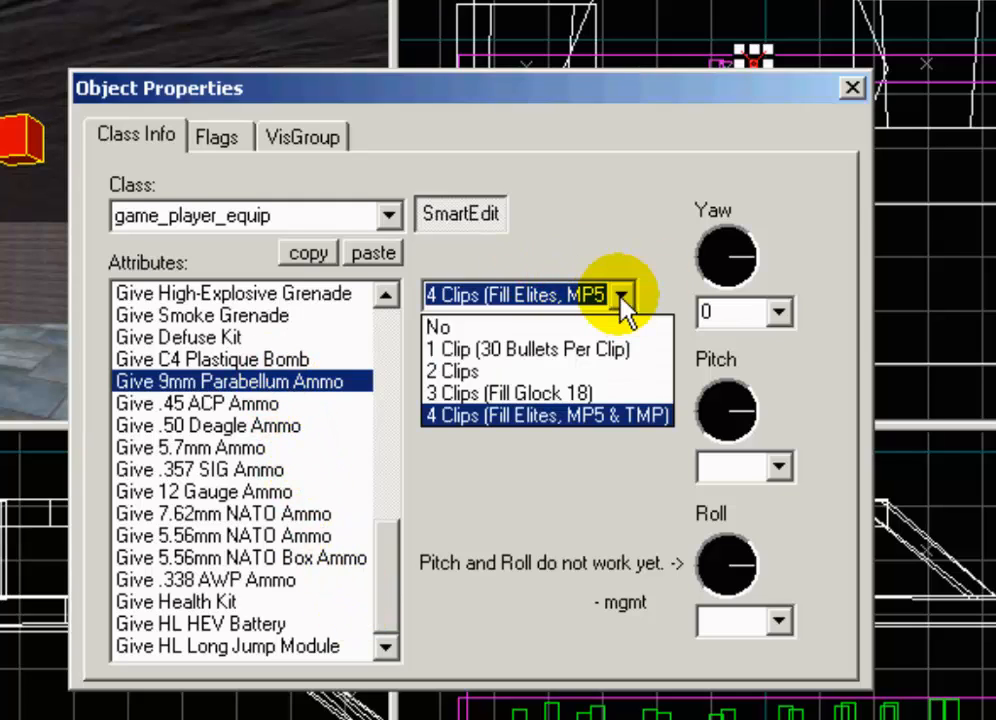
{"action": "left_click", "coordinate": [621, 296]}
{"action": "left_click", "coordinate": [852, 88]}
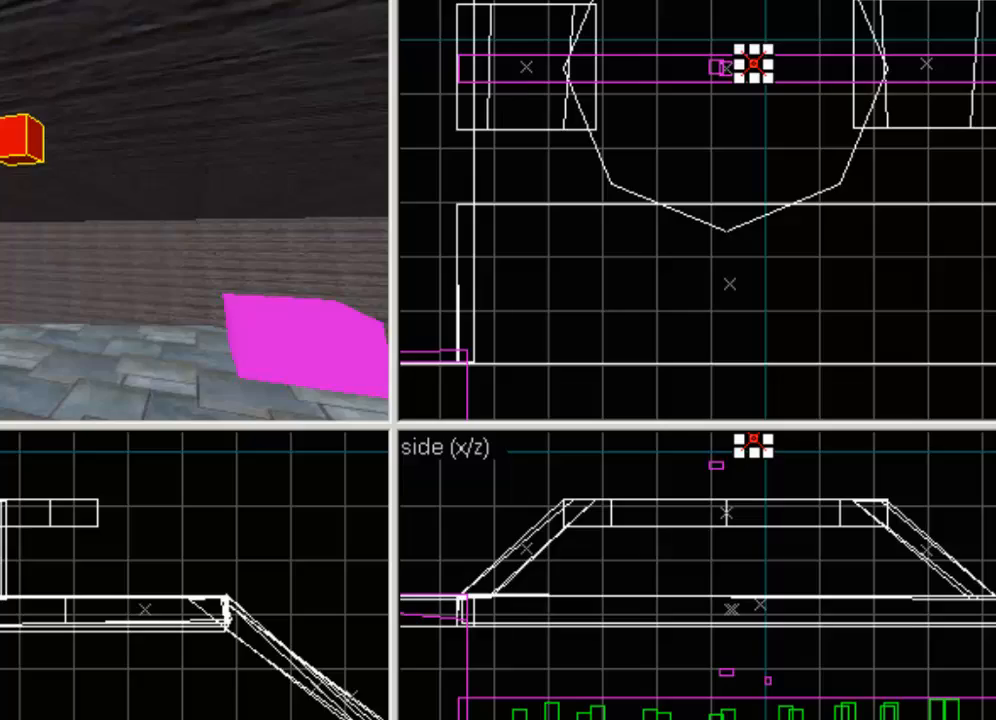
Examine the lower level of the map, covering the player spawns, the crate row and the entities above it
{"action": "key", "text": "z"}
{"action": "key", "text": "w"}
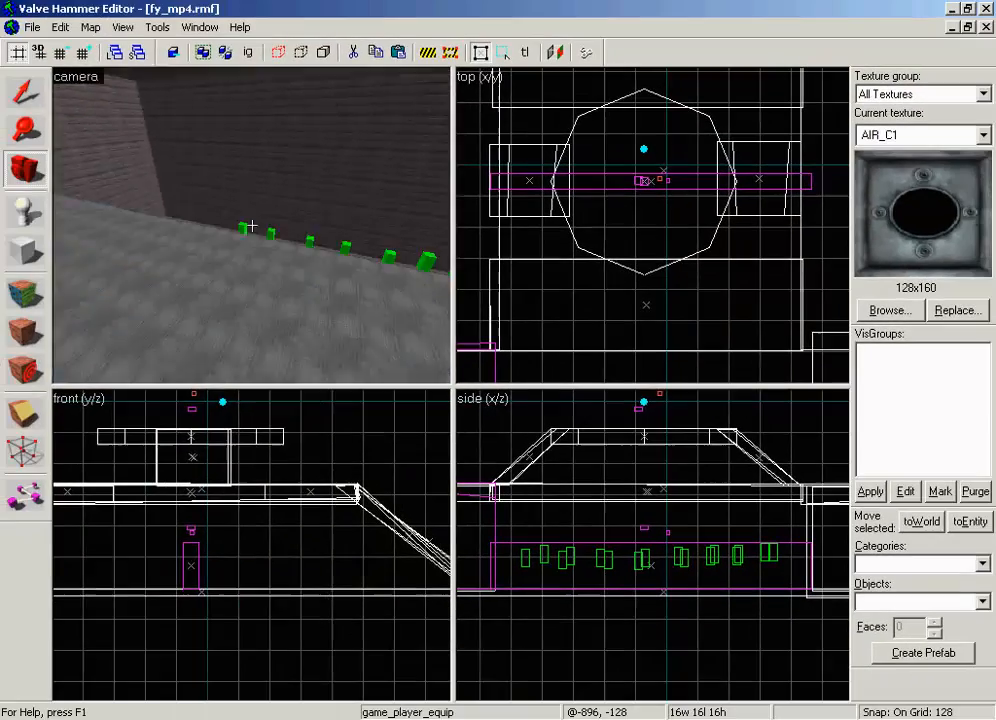
{"action": "key", "text": "w"}
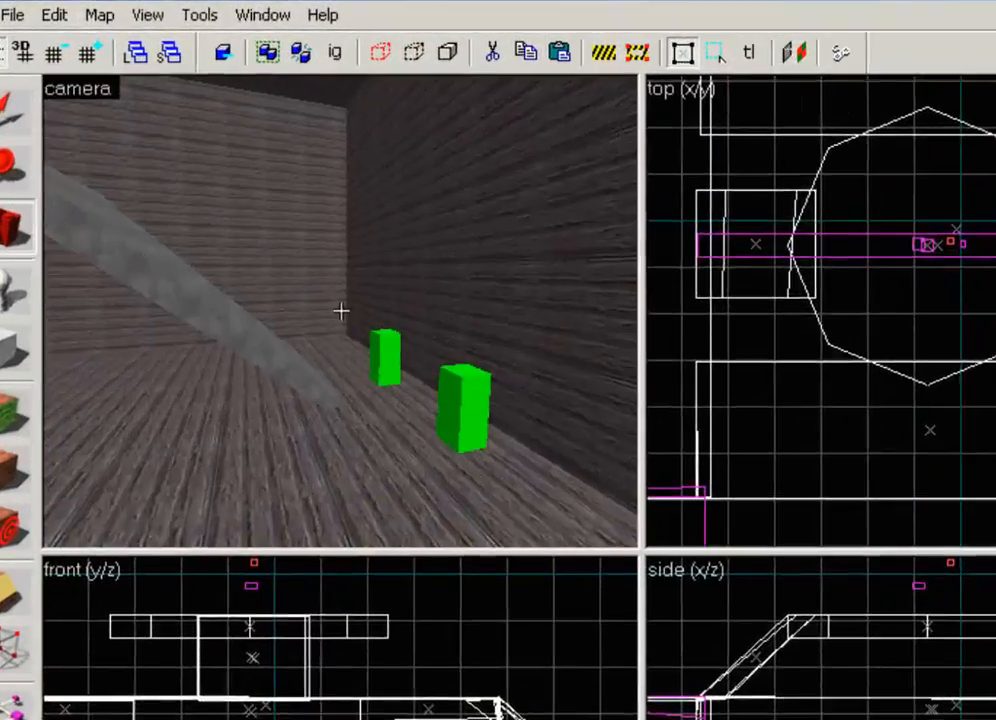
{"action": "key", "text": "z"}
{"action": "key", "text": "z"}
{"action": "key", "text": "w"}
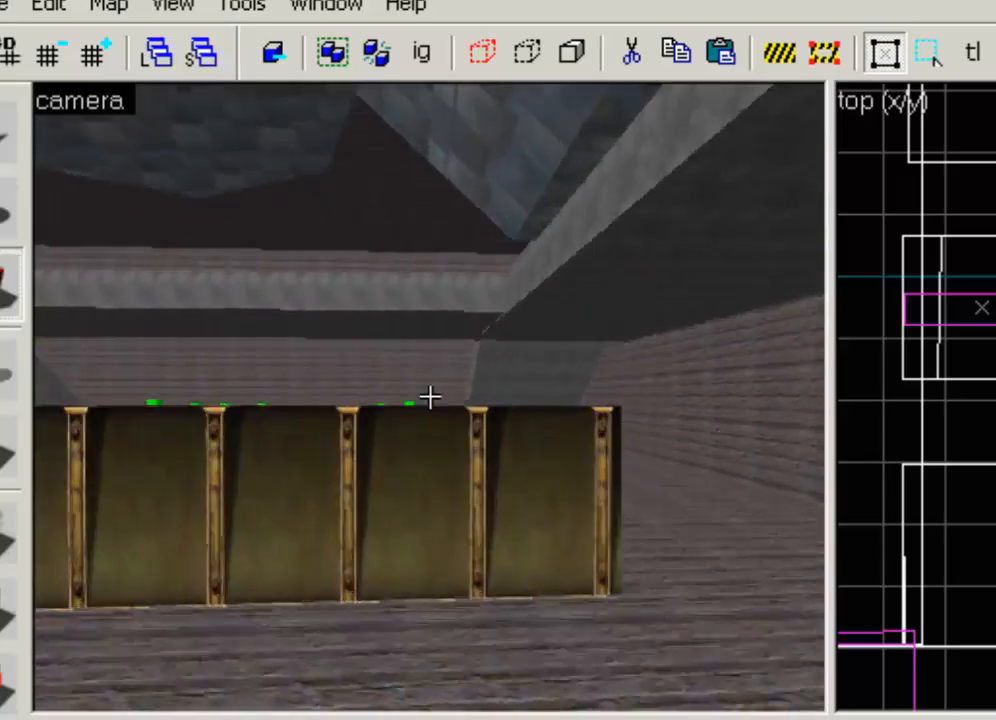
{"action": "key", "text": "w"}
{"action": "key", "text": "s"}
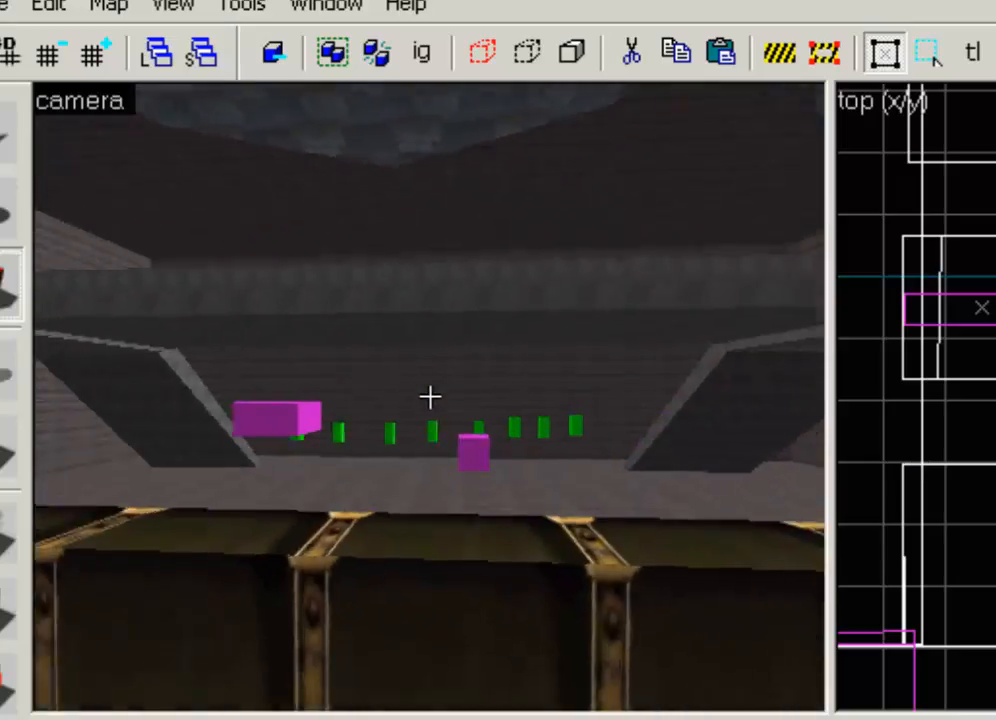
{"action": "key", "text": "d"}
{"action": "key", "text": "a"}
{"action": "key", "text": "d"}
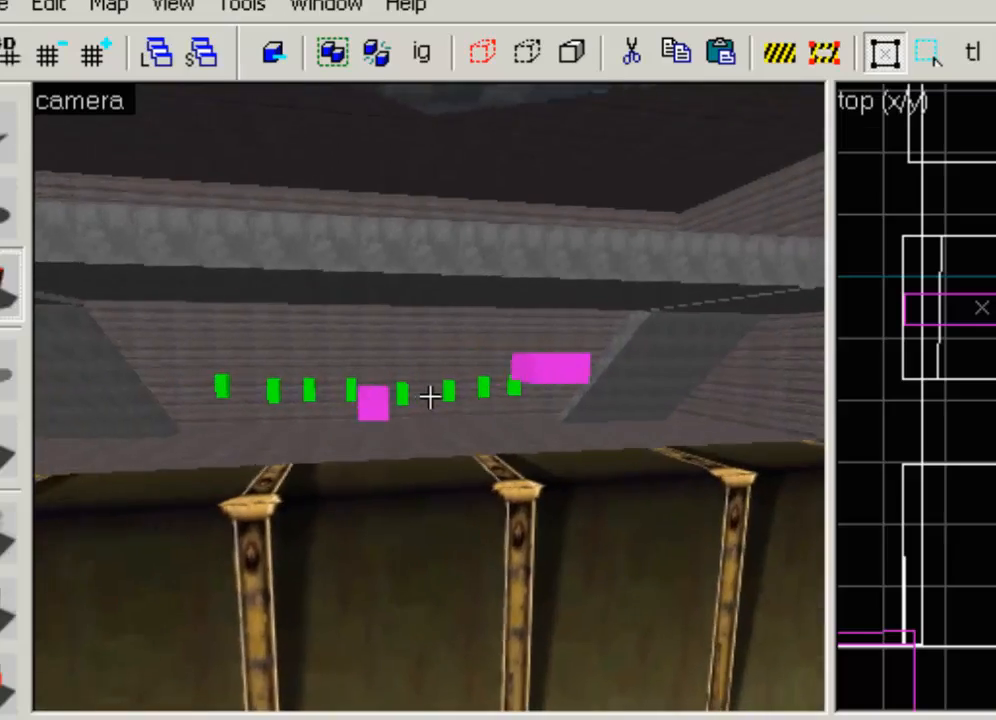
{"action": "key", "text": "a"}
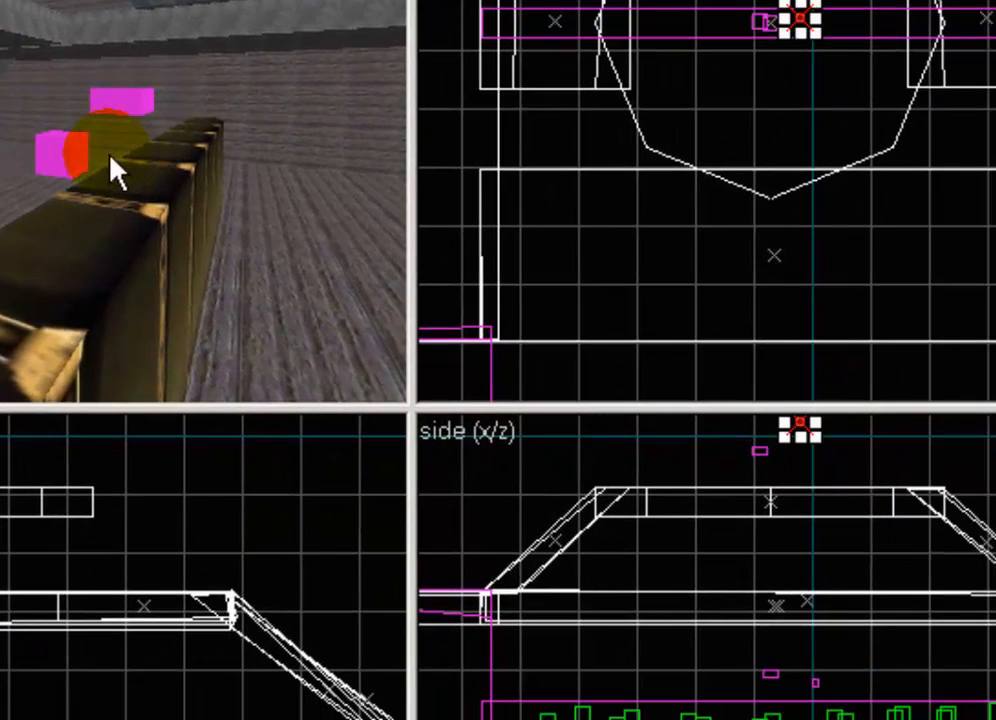
Inspect the class and attributes of the small cube entity above the crate row, keeping env_message as its class
{"action": "double_click", "coordinate": [83, 163]}
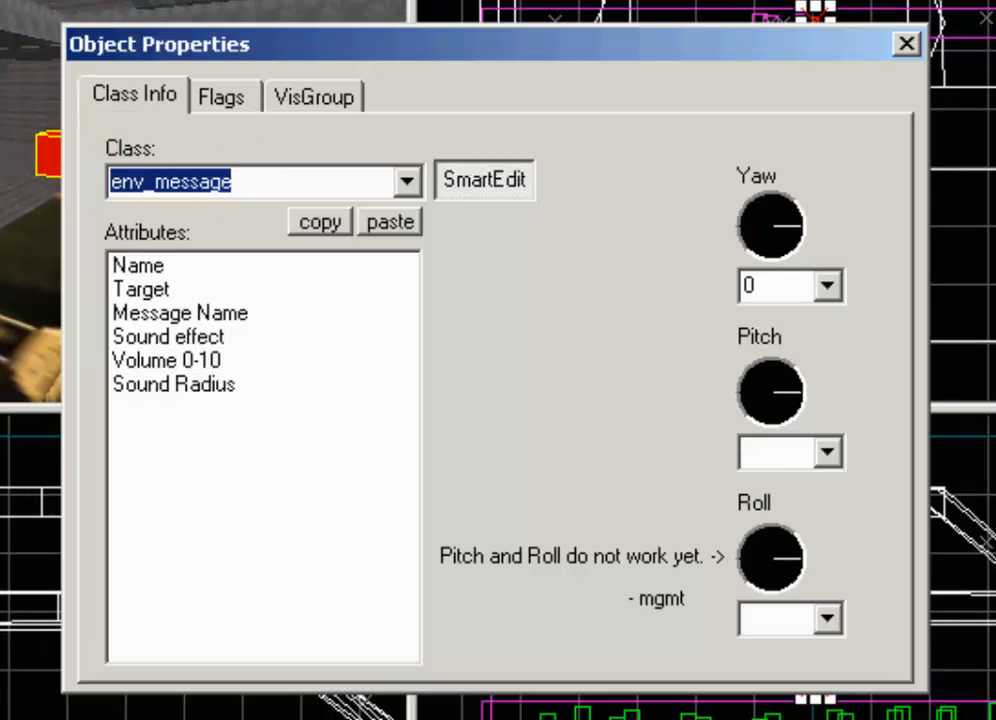
{"action": "left_click", "coordinate": [410, 183]}
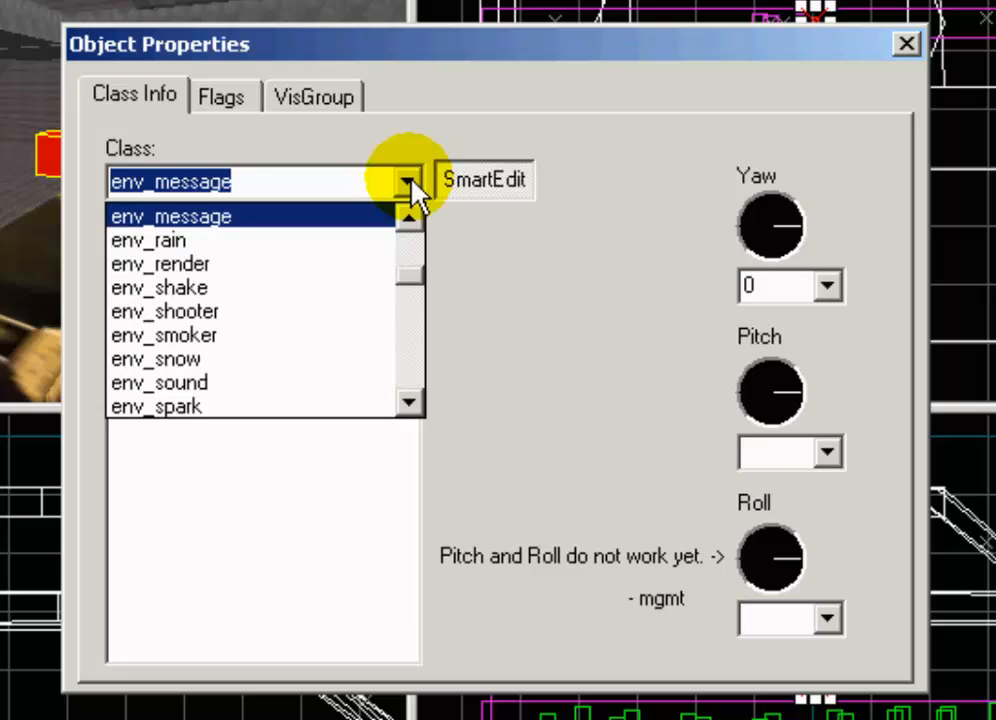
{"action": "left_click", "coordinate": [412, 182]}
{"action": "left_click", "coordinate": [899, 48]}
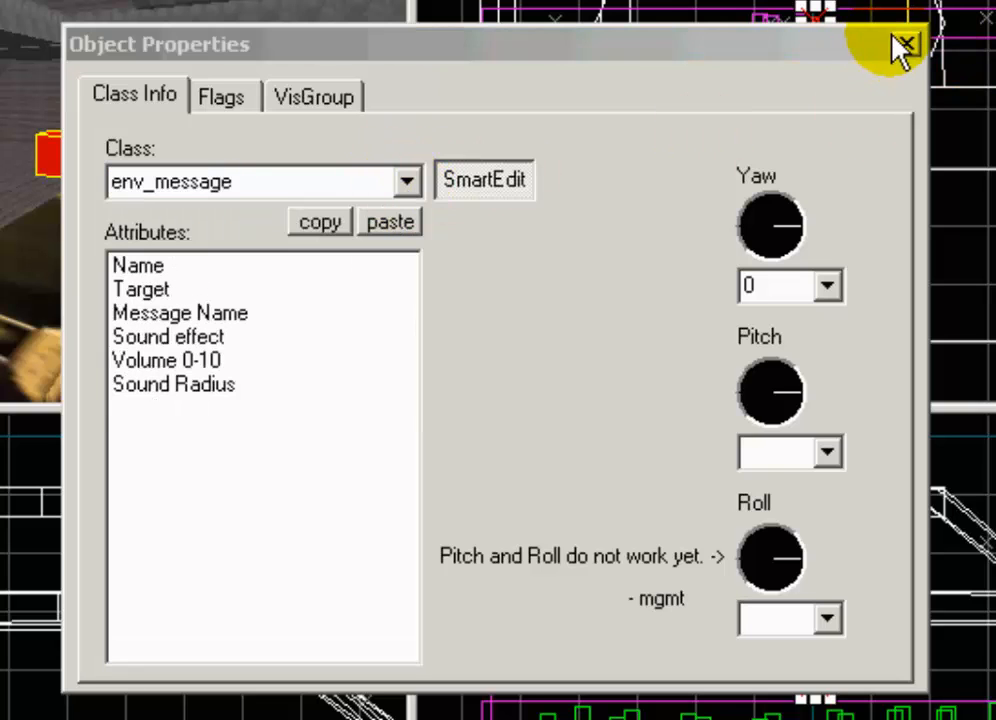
{"action": "left_click", "coordinate": [903, 45]}
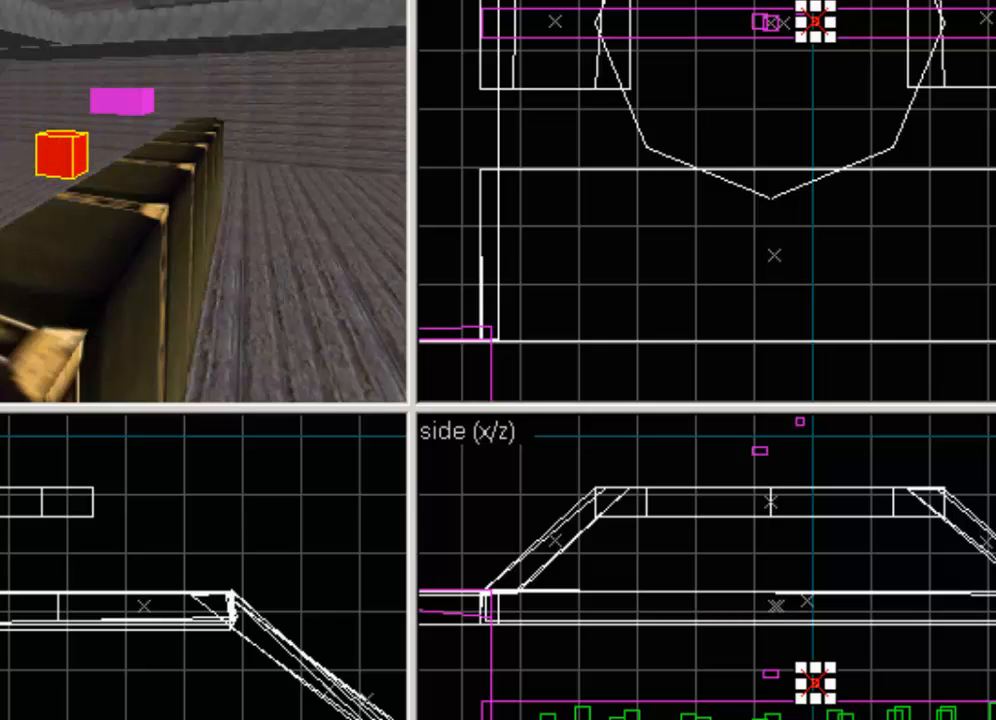
Inspect the Item and Count attributes of the armoury_entity above the crate row and close its properties
{"action": "key", "text": "z"}
{"action": "key", "text": "w"}
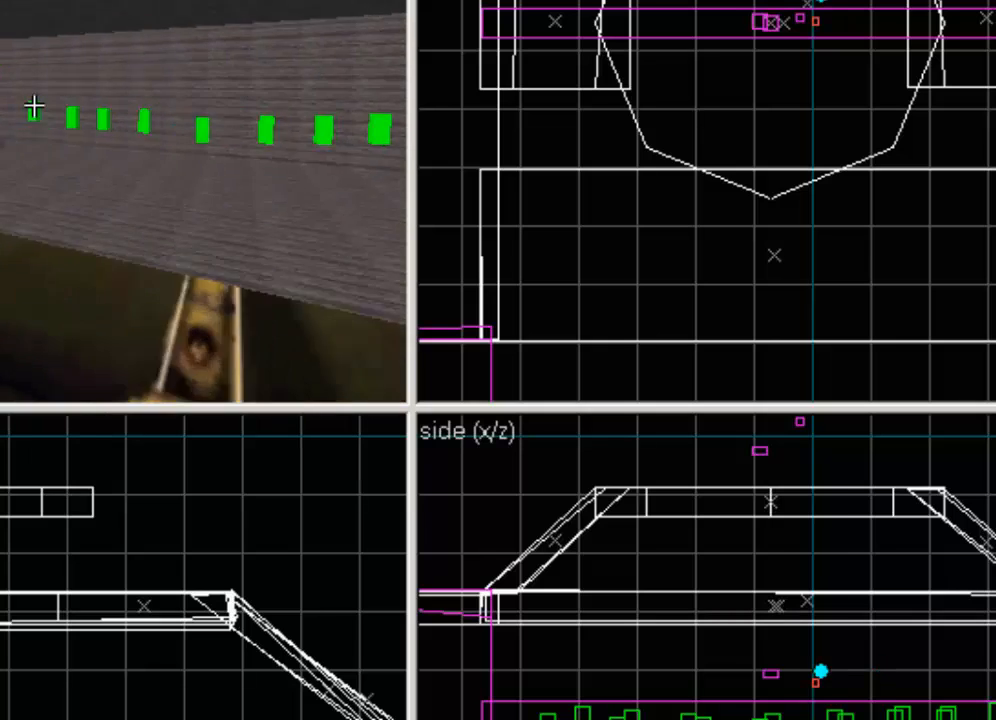
{"action": "key", "text": "z"}
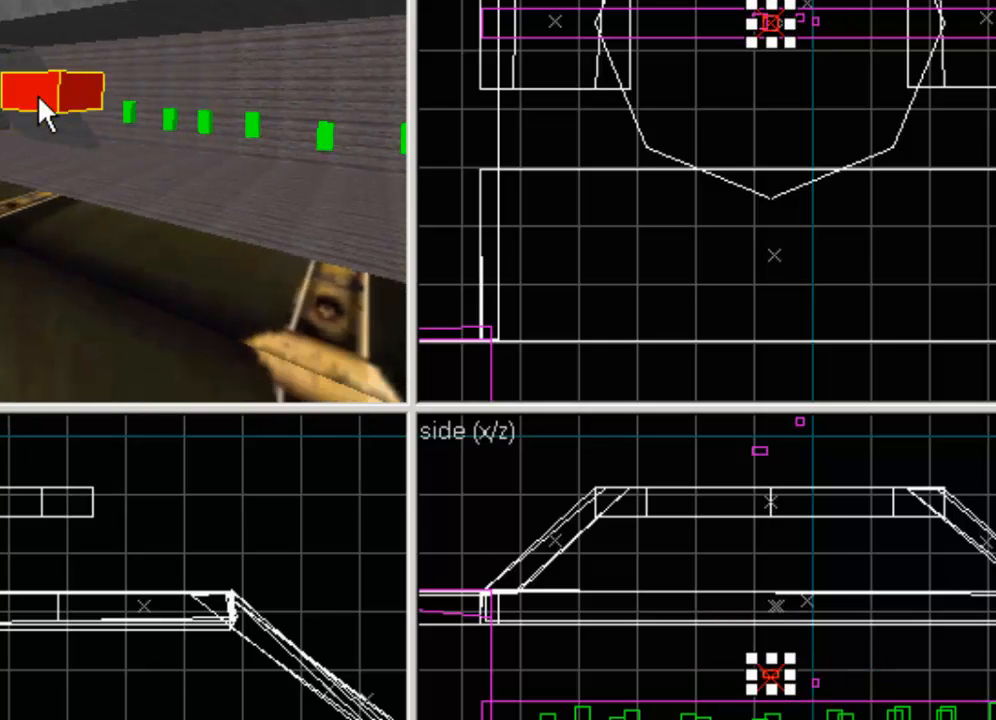
{"action": "key", "text": "alt+Return"}
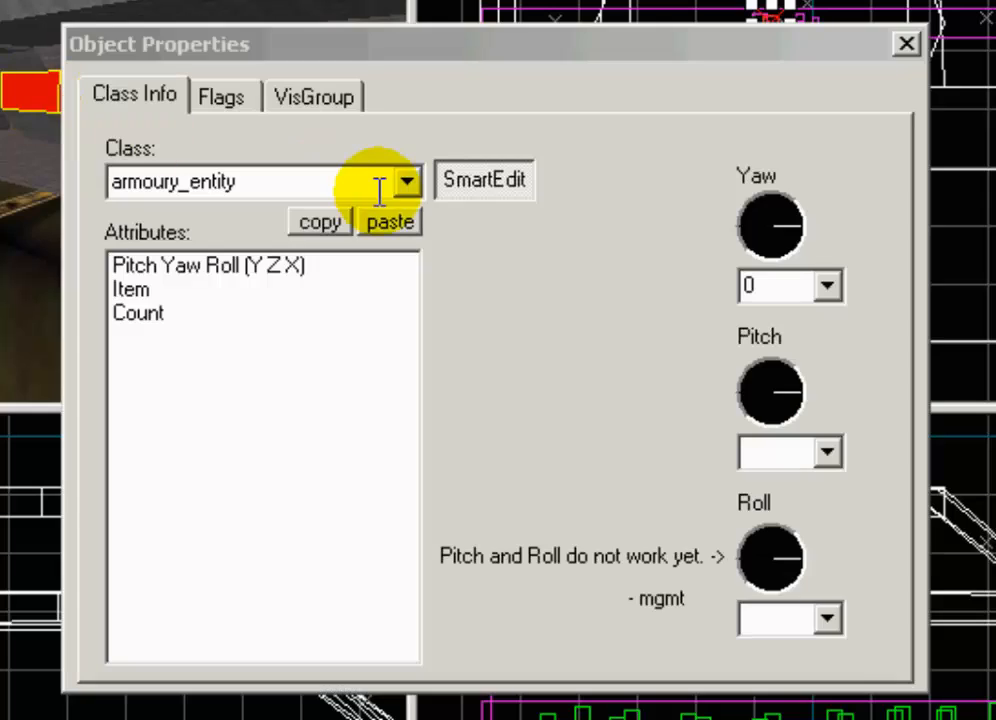
{"action": "left_click", "coordinate": [456, 182]}
{"action": "left_click", "coordinate": [456, 182]}
{"action": "left_click", "coordinate": [356, 284]}
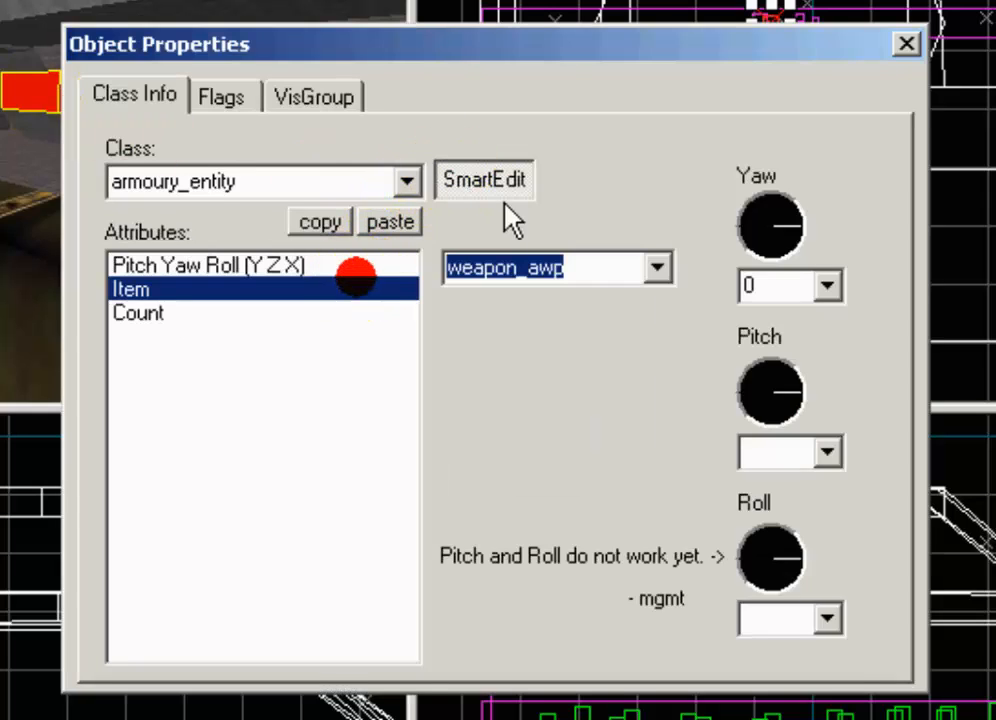
{"action": "left_click", "coordinate": [339, 178]}
{"action": "left_click_drag", "start_coordinate": [375, 64], "coordinate": [523, 0]}
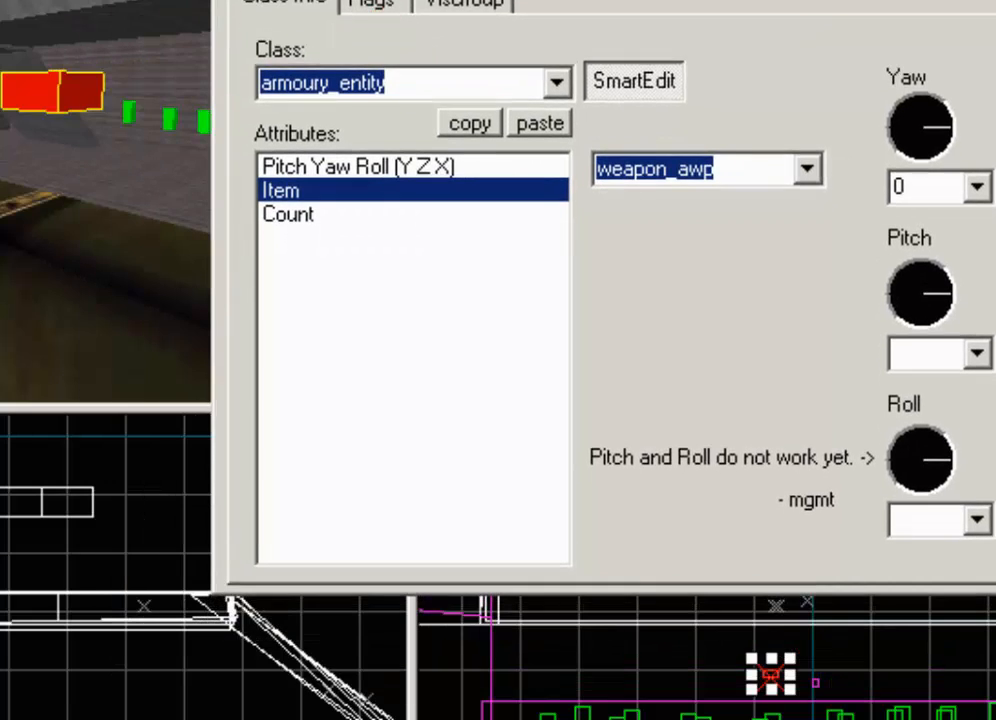
{"action": "left_click", "coordinate": [396, 216]}
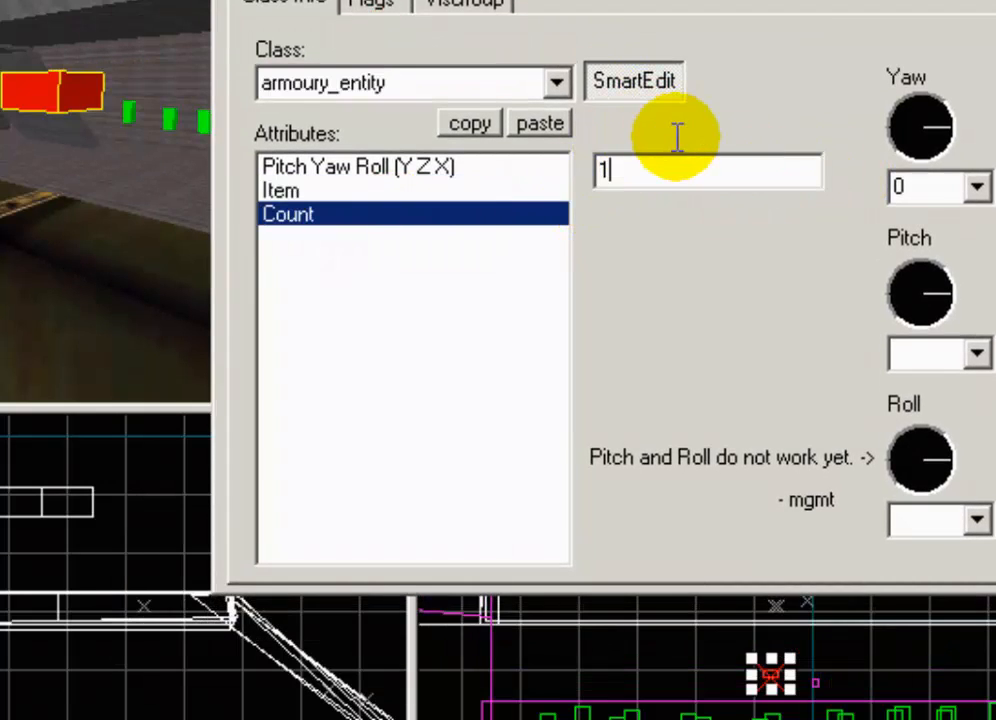
{"action": "key", "text": "Escape"}
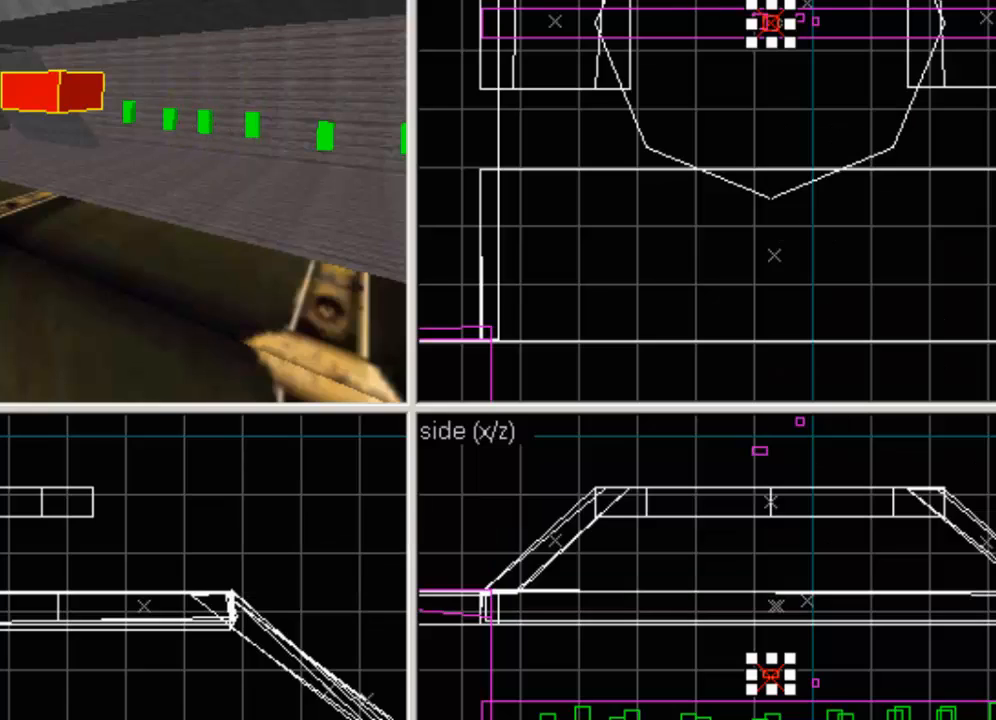
Examine fy_mp4's lower level, covering the crate row, the entities above it and the rows of player spawns
{"action": "key", "text": "z"}
{"action": "key", "text": "w"}
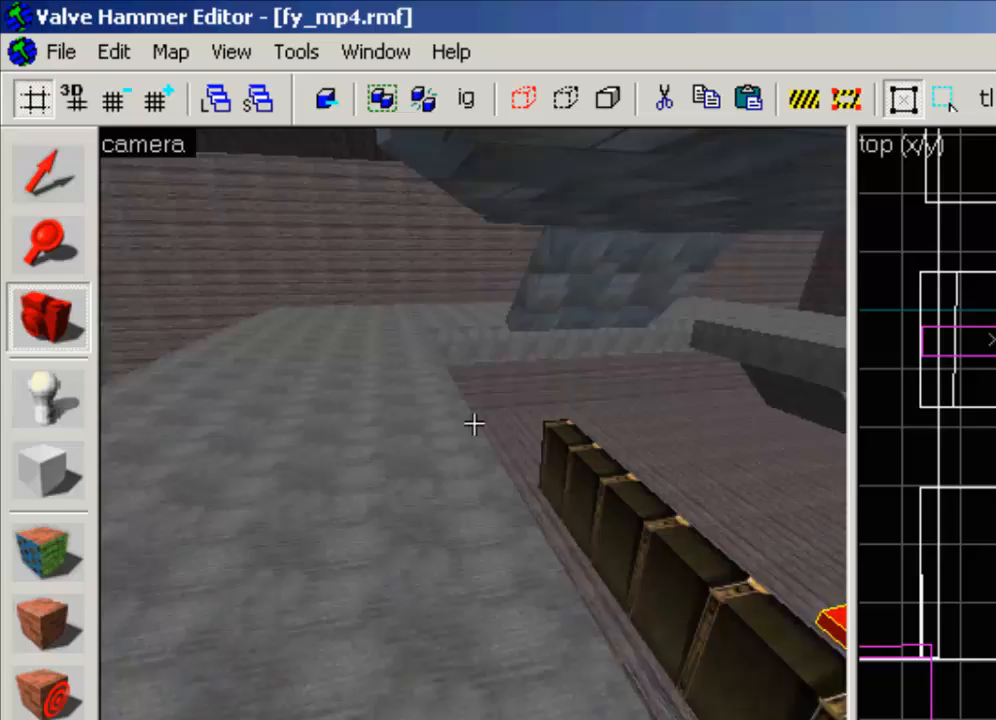
{"action": "key", "text": "s"}
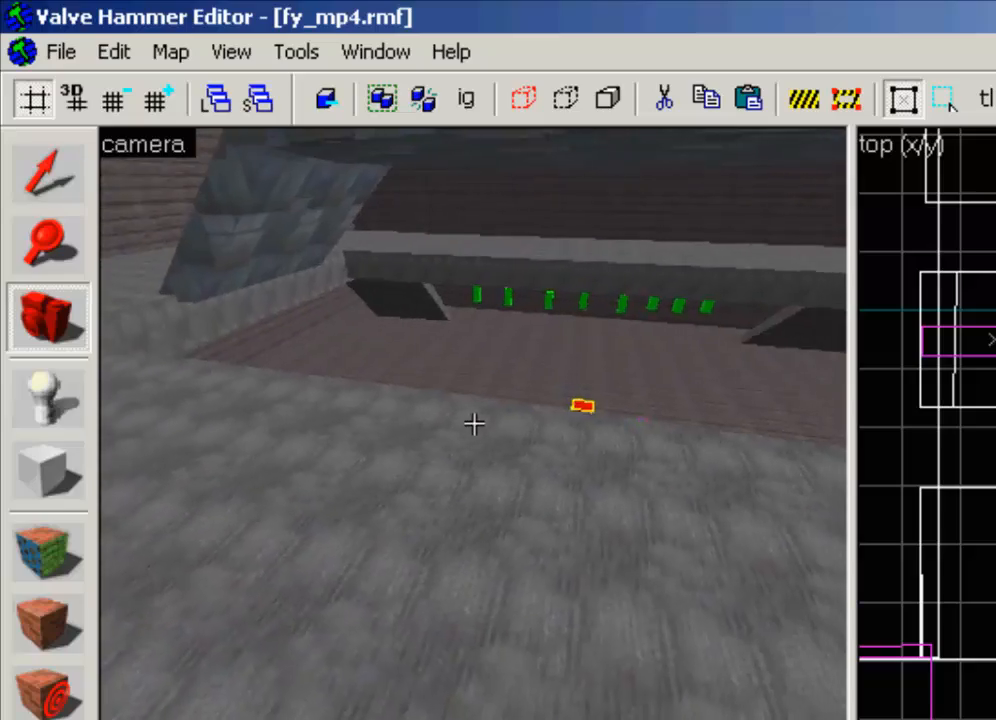
{"action": "key", "text": "w"}
{"action": "key", "text": "w"}
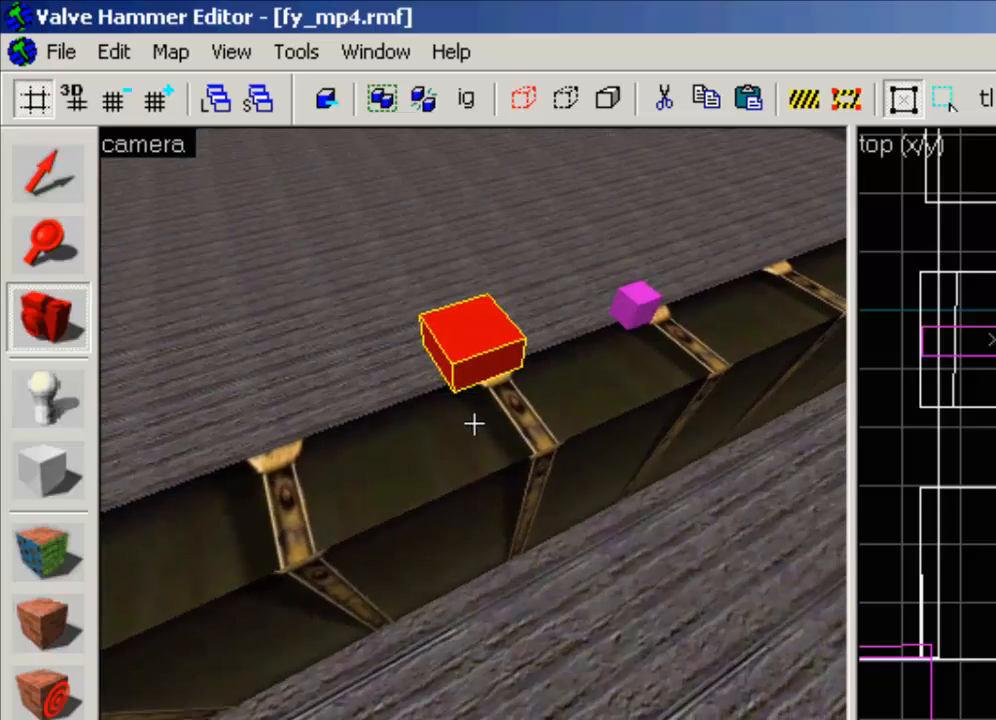
{"action": "key", "text": "w"}
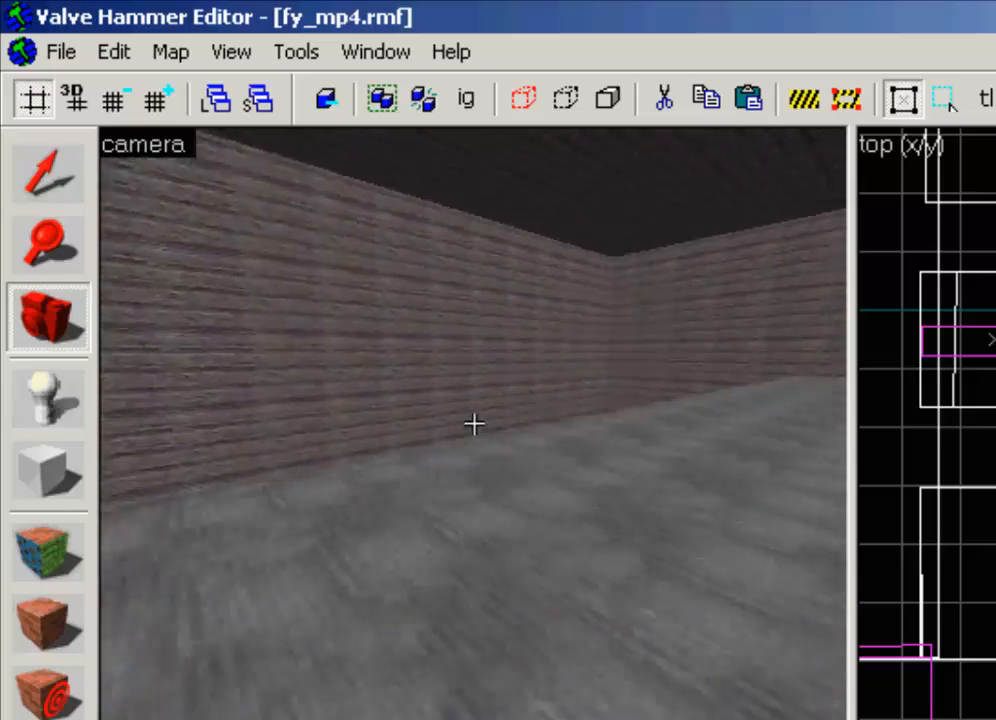
{"action": "key", "text": "w"}
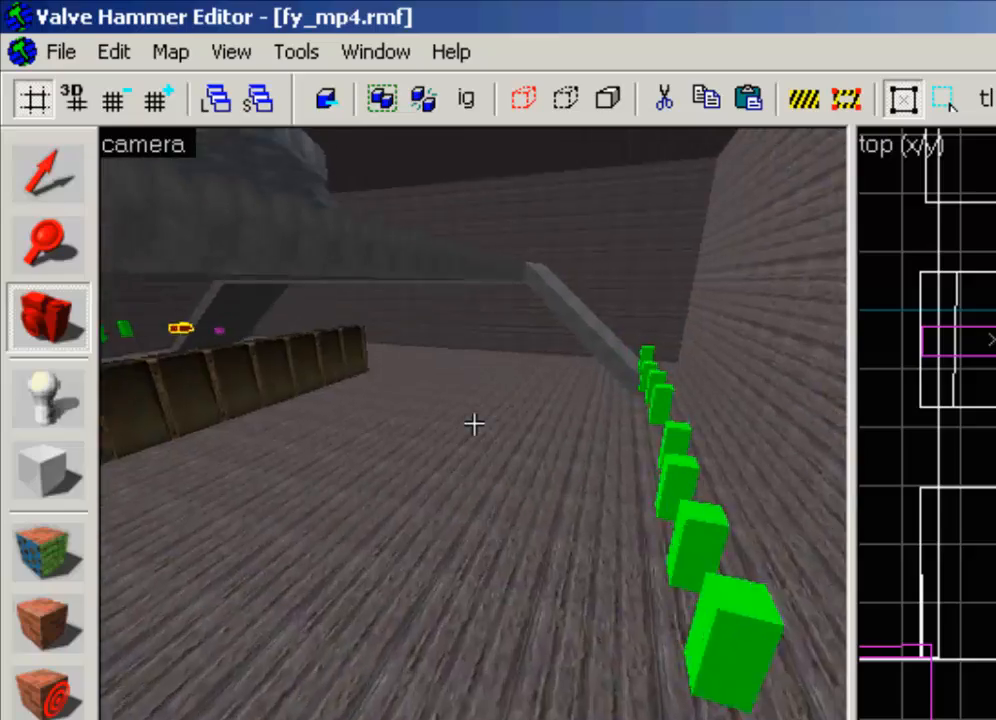
{"action": "key", "text": "w"}
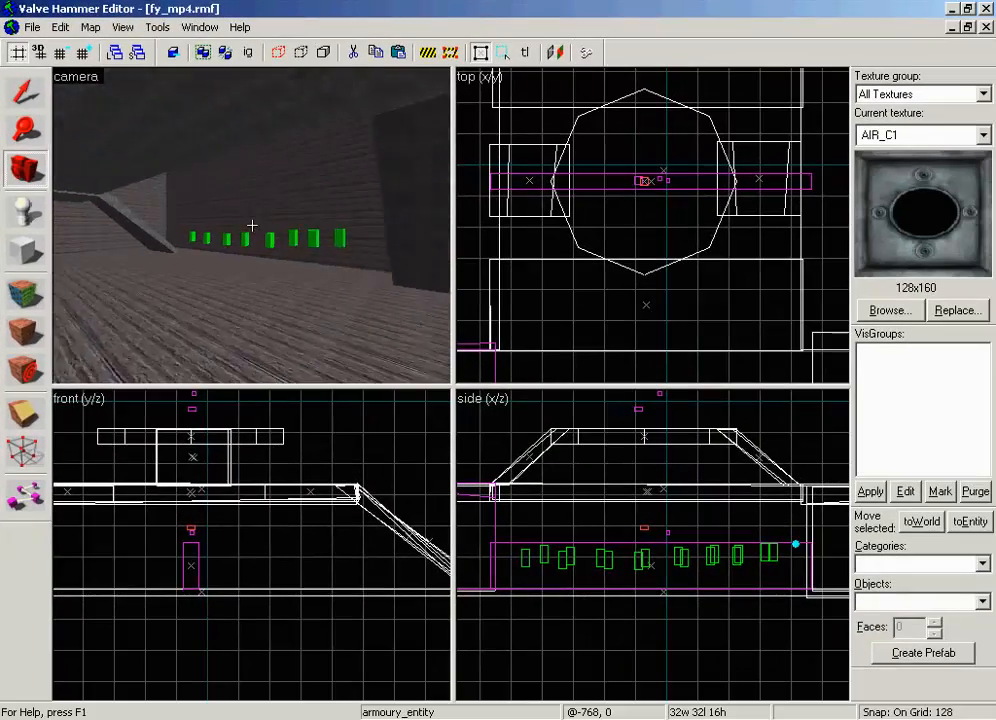
Examine fy_mp4's ramps, walkways and central upper platform, ending at the crate row with the entities above it
{"action": "key", "text": "w"}
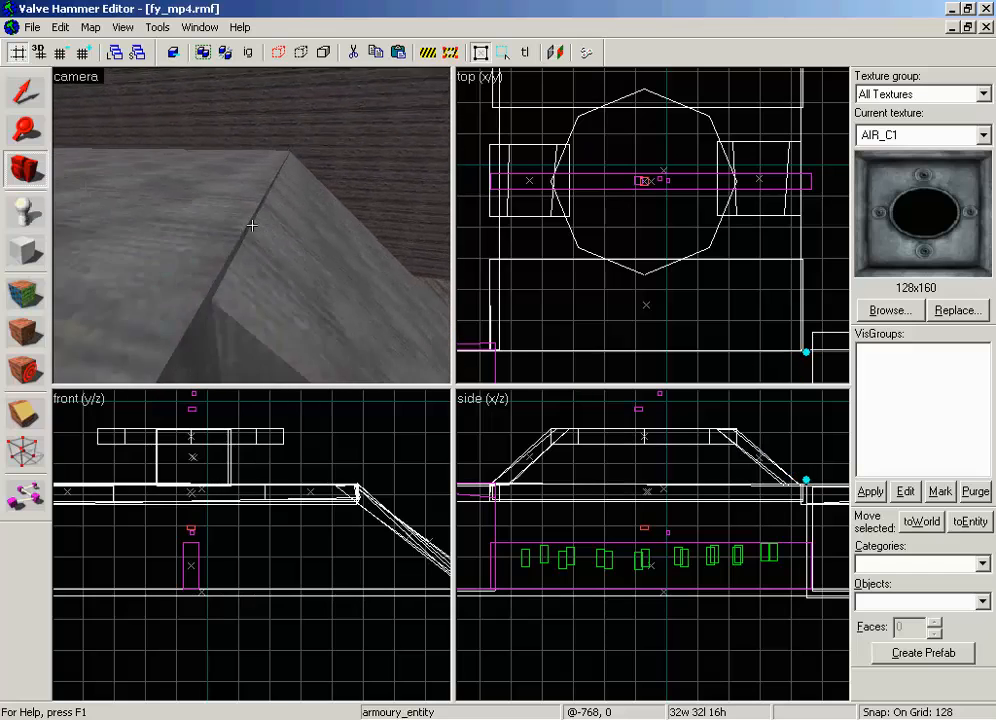
{"action": "key", "text": "w"}
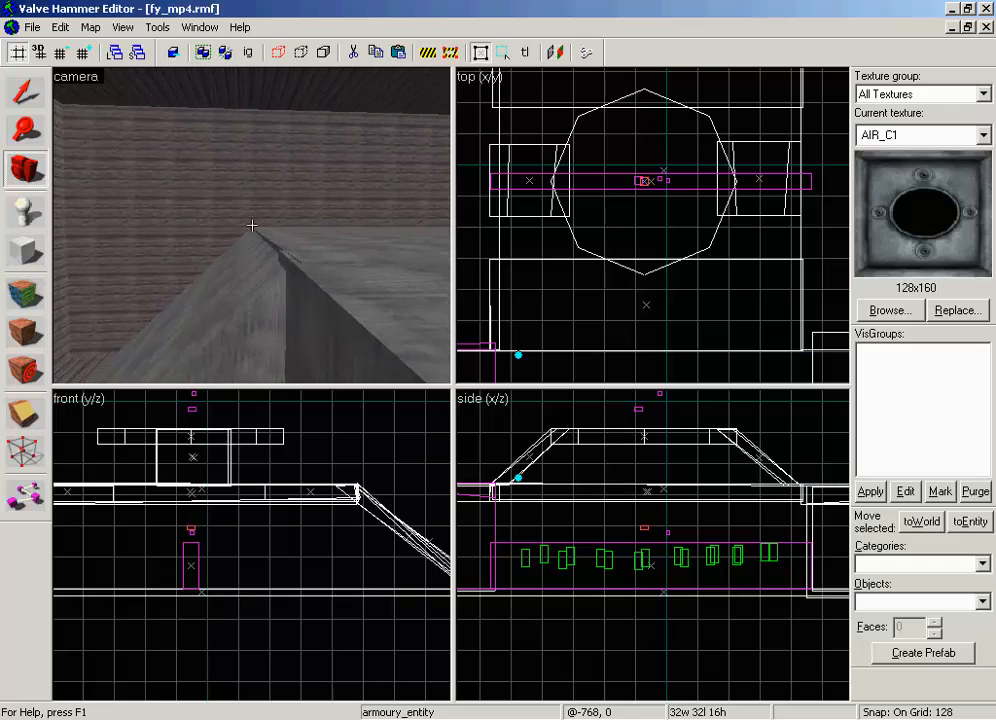
{"action": "key", "text": "w"}
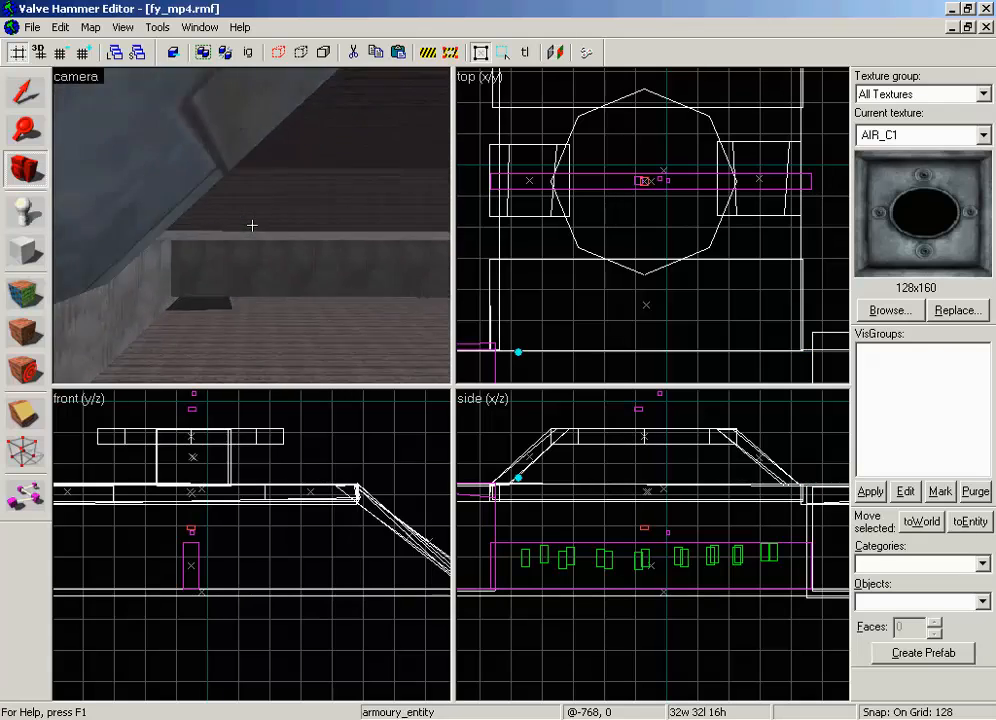
{"action": "key", "text": "w"}
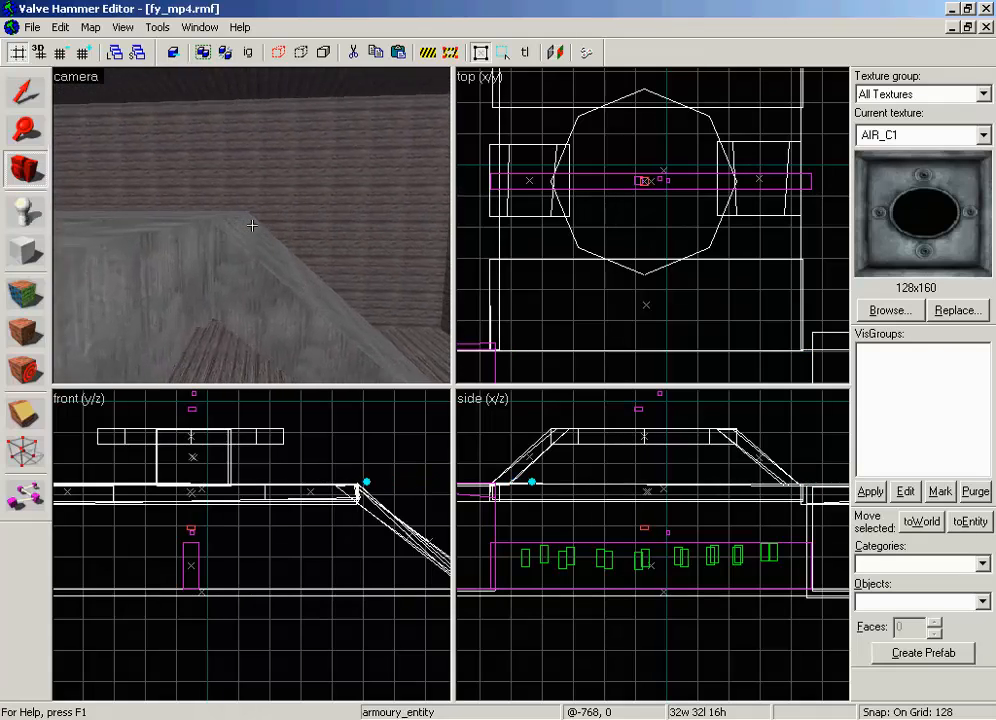
{"action": "key", "text": "a"}
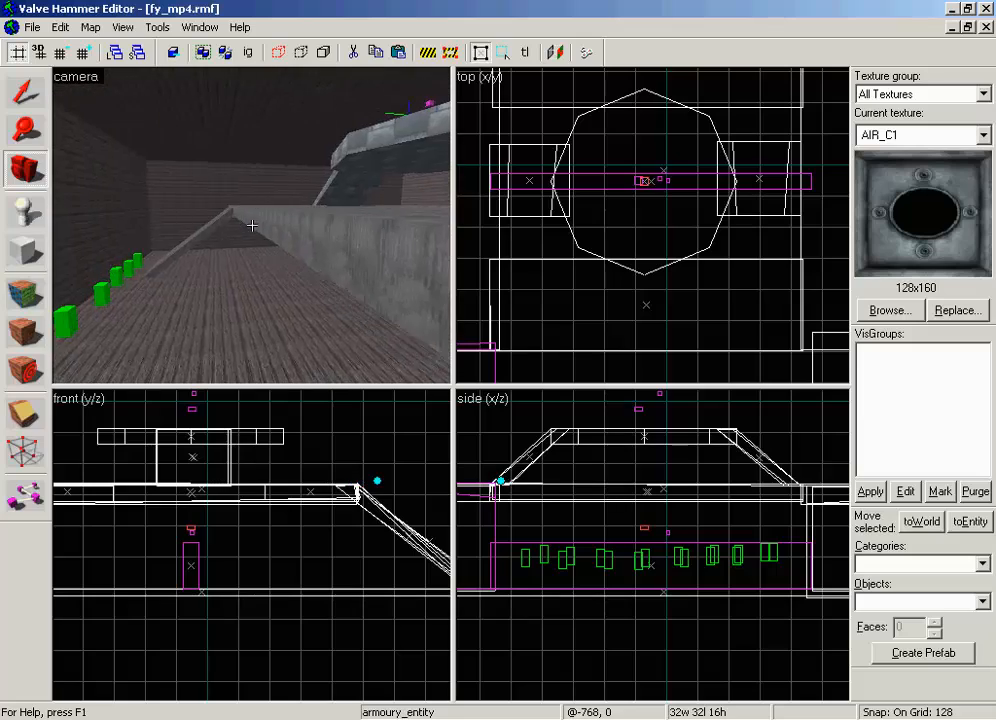
{"action": "key", "text": "w"}
{"action": "key", "text": "a"}
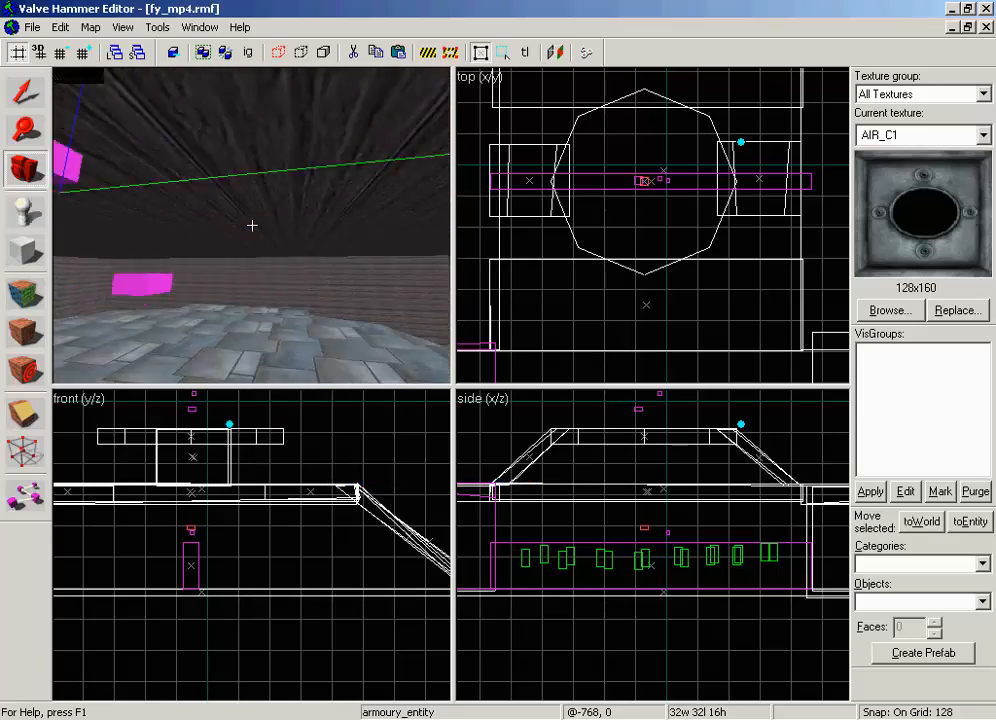
{"action": "key", "text": "w"}
{"action": "key", "text": "w"}
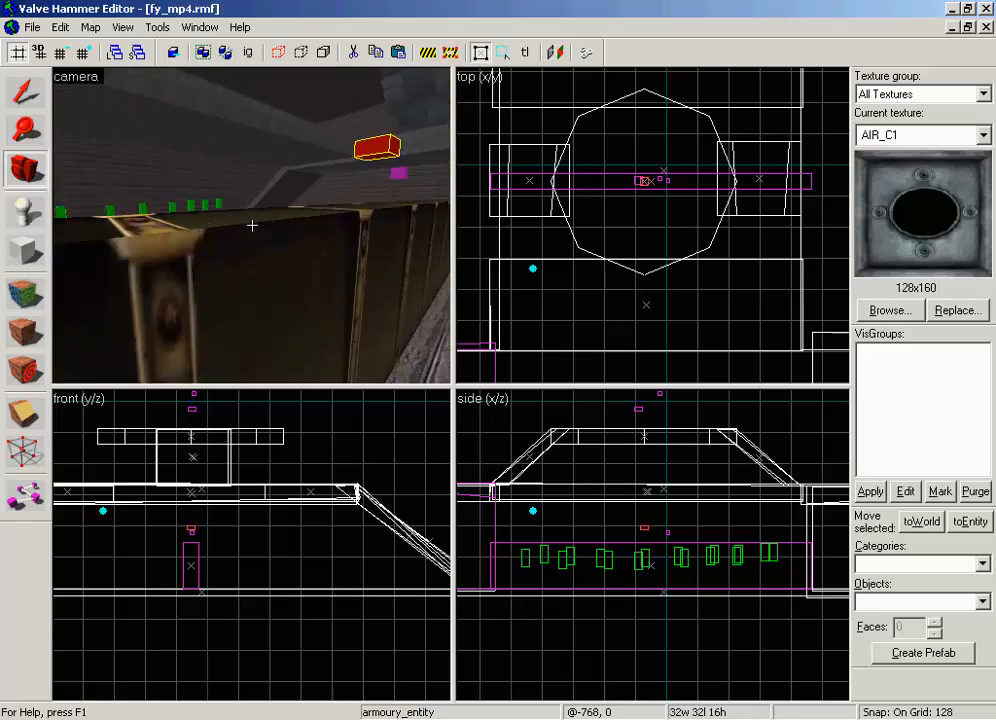
{"action": "key", "text": "s"}
{"action": "key", "text": "s"}
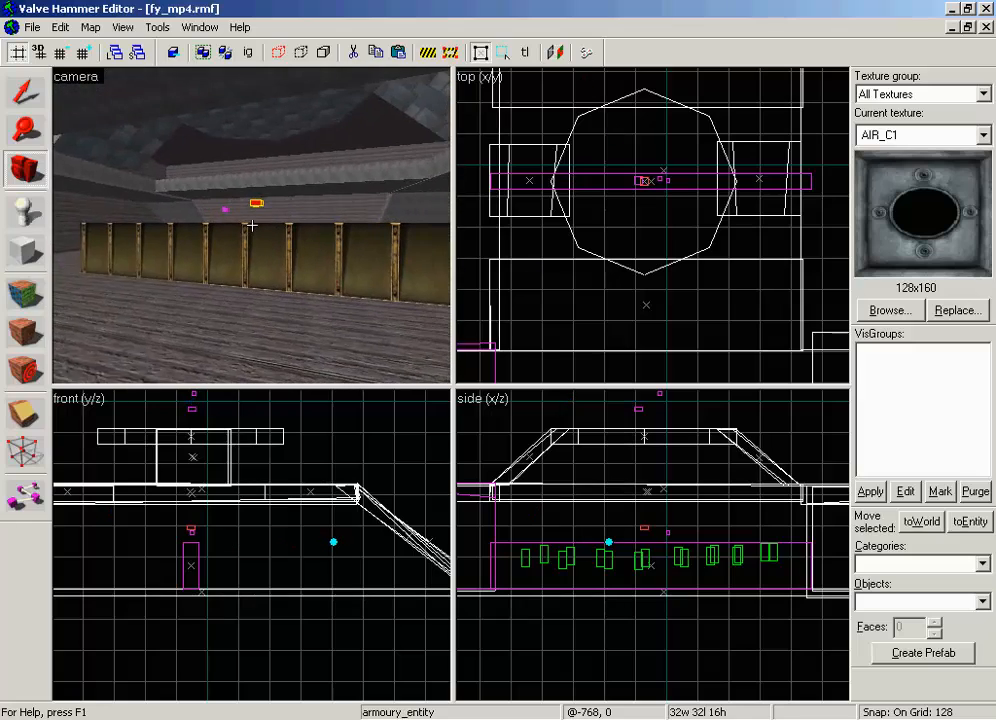
Close fy_mp4.rmf without saving its changes and return to newbuddy.rmf
{"action": "left_click", "coordinate": [32, 27]}
{"action": "left_click", "coordinate": [163, 81]}
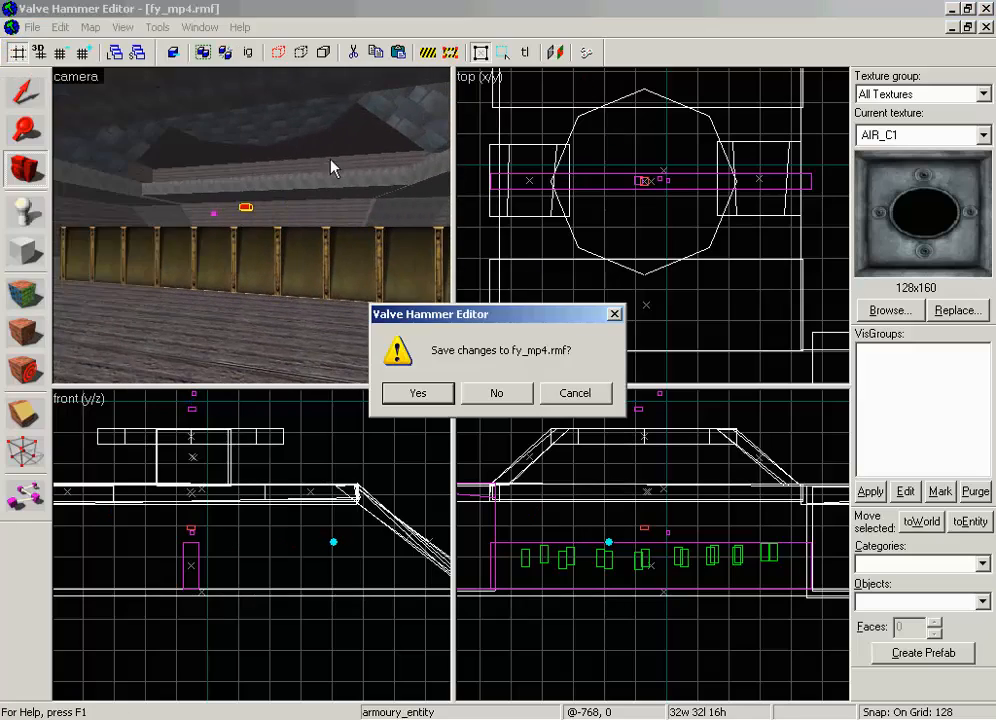
{"action": "left_click", "coordinate": [482, 388]}
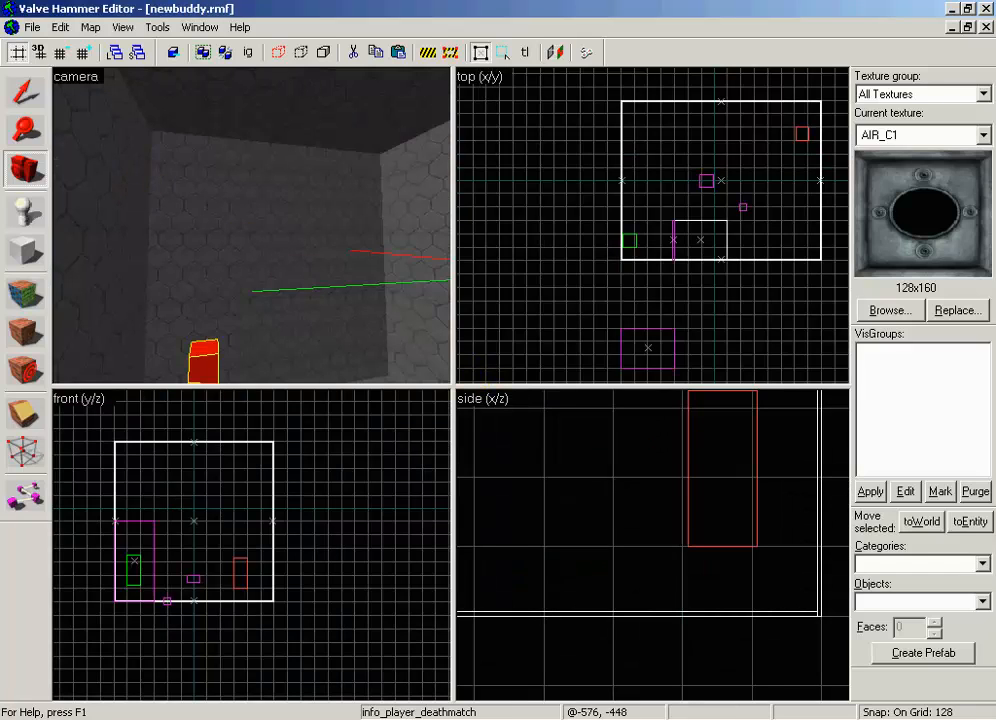
Place an info_player_start entity on top of the metal block in the newbuddy room
{"action": "key", "text": "z"}
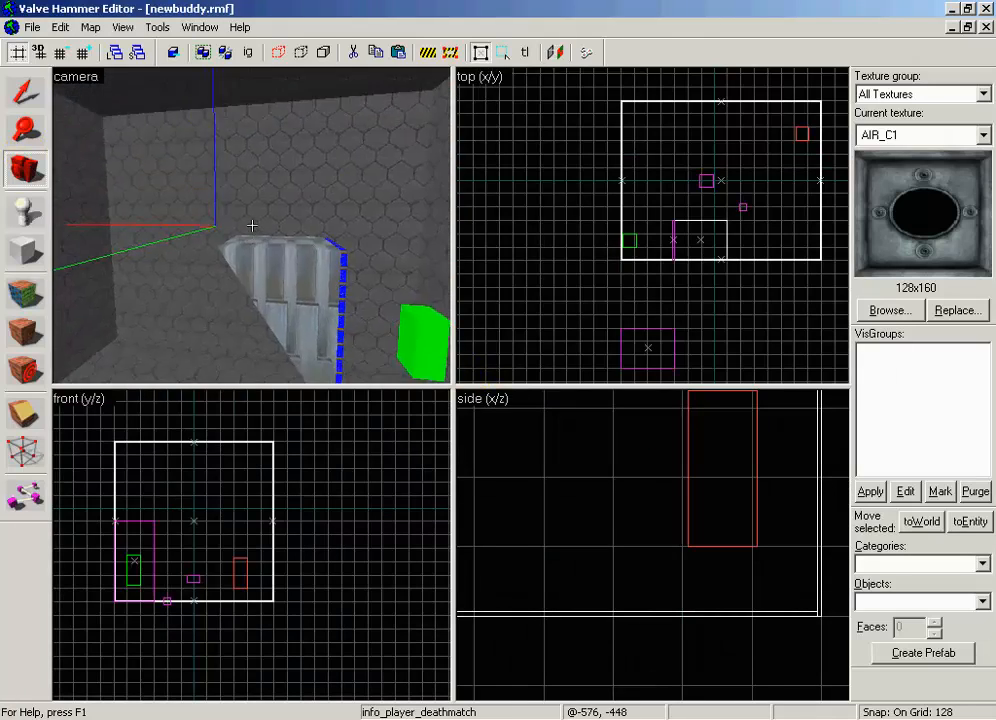
{"action": "key", "text": "d"}
{"action": "key", "text": "a"}
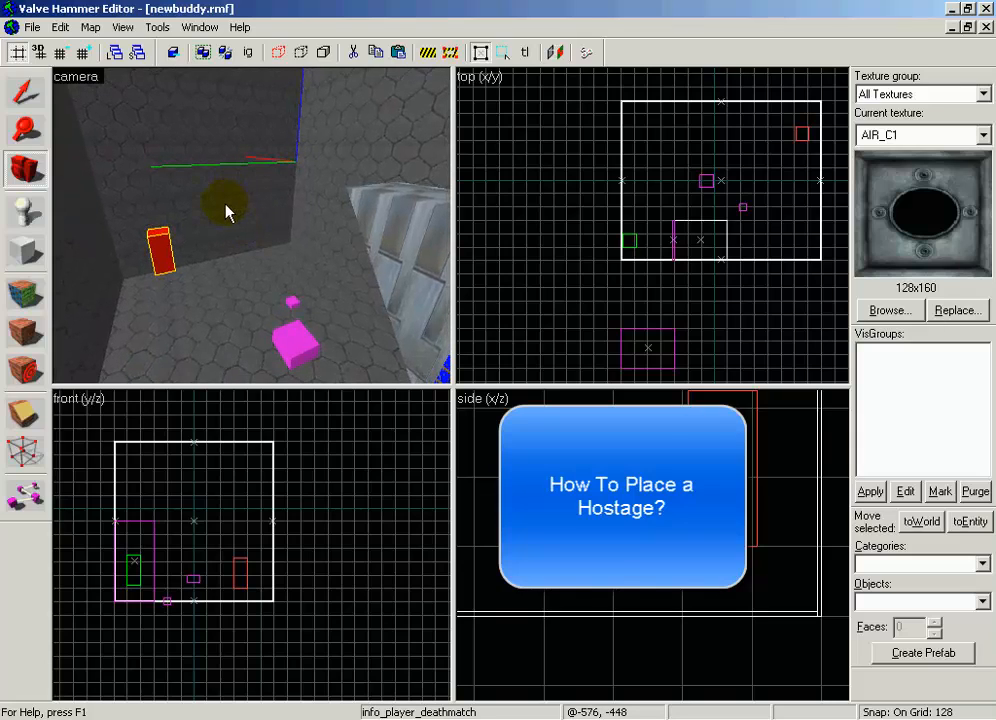
{"action": "left_click", "coordinate": [25, 222]}
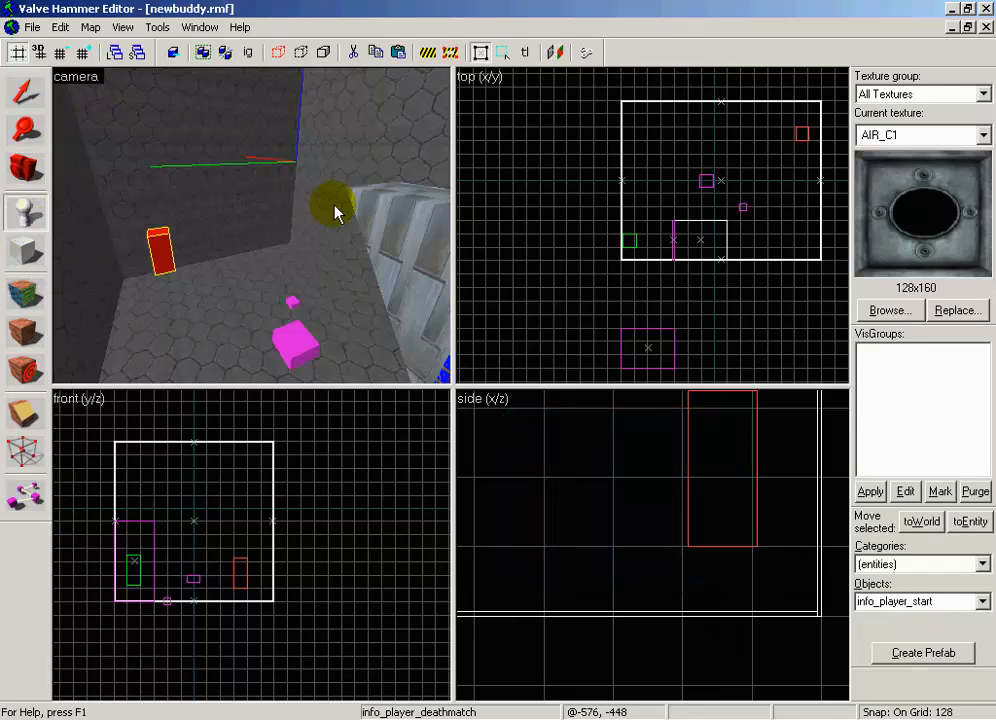
{"action": "left_click", "coordinate": [25, 168]}
{"action": "left_click_drag", "start_coordinate": [120, 187], "coordinate": [251, 231]}
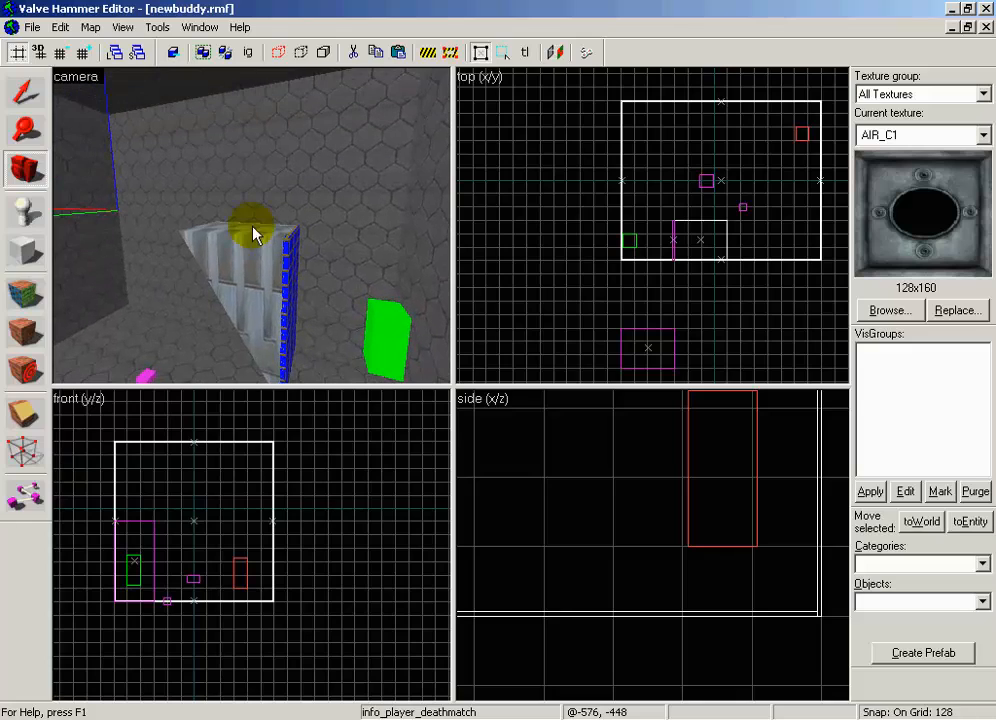
{"action": "key", "text": "shift+e"}
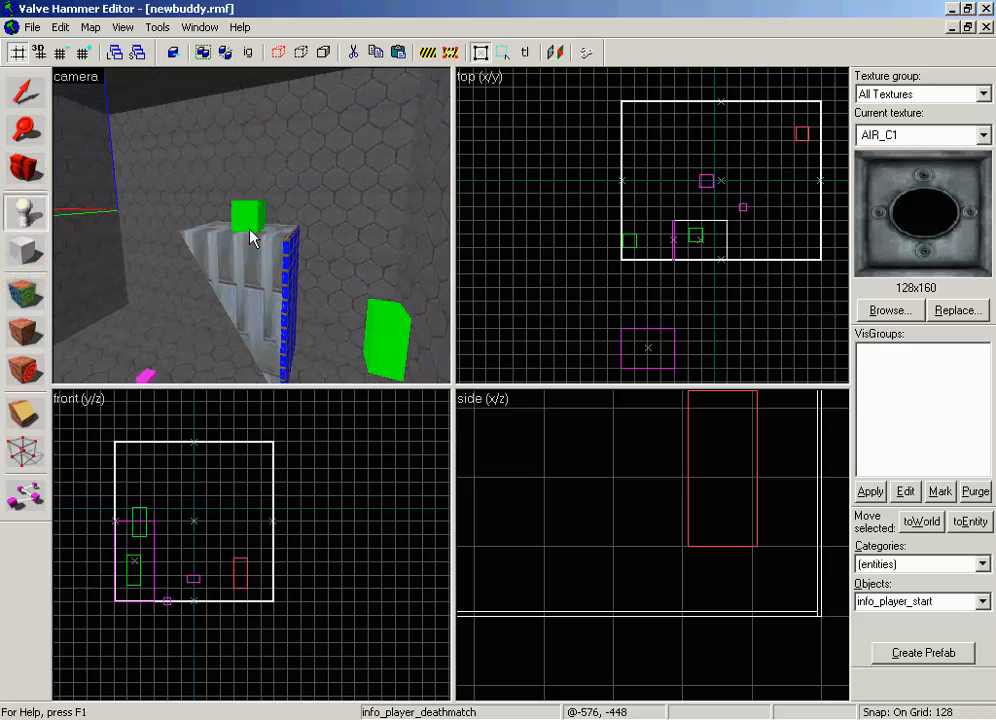
Change the class of the entity on top of the metal block to info_hostage_rescue
{"action": "left_click", "coordinate": [16, 99]}
{"action": "left_click", "coordinate": [256, 220]}
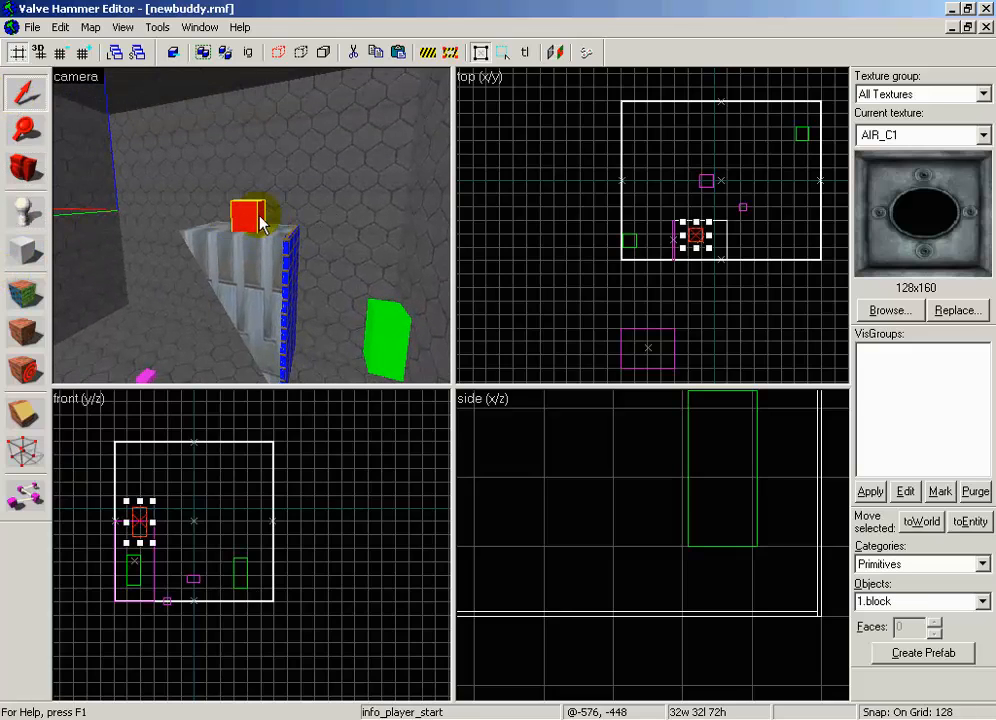
{"action": "double_click", "coordinate": [262, 224]}
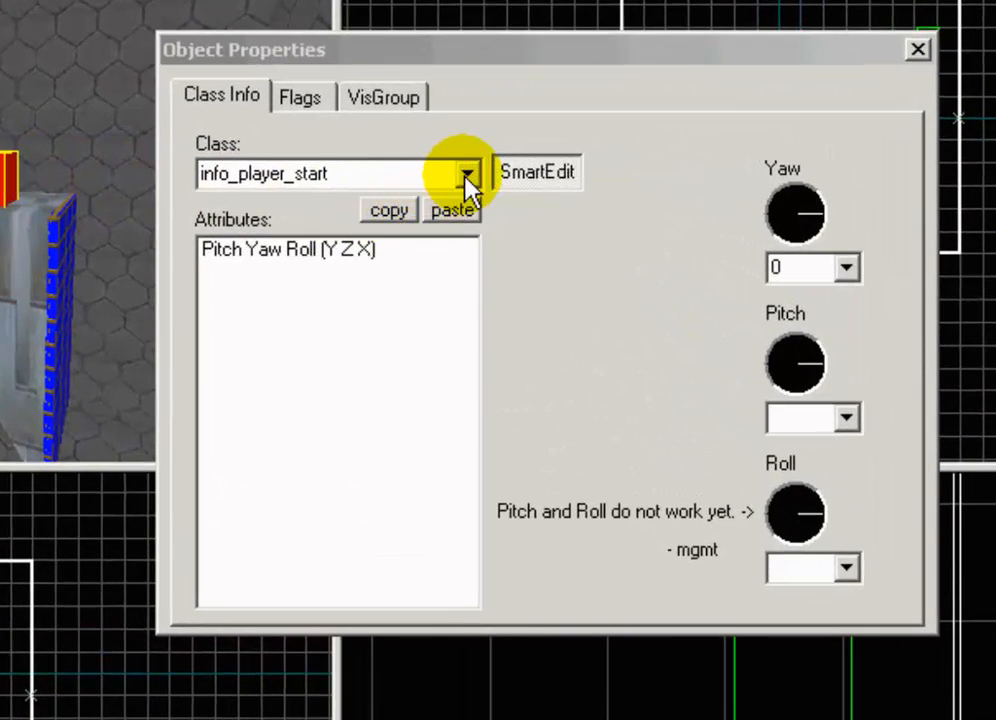
{"action": "left_click", "coordinate": [528, 215]}
{"action": "left_click", "coordinate": [468, 205]}
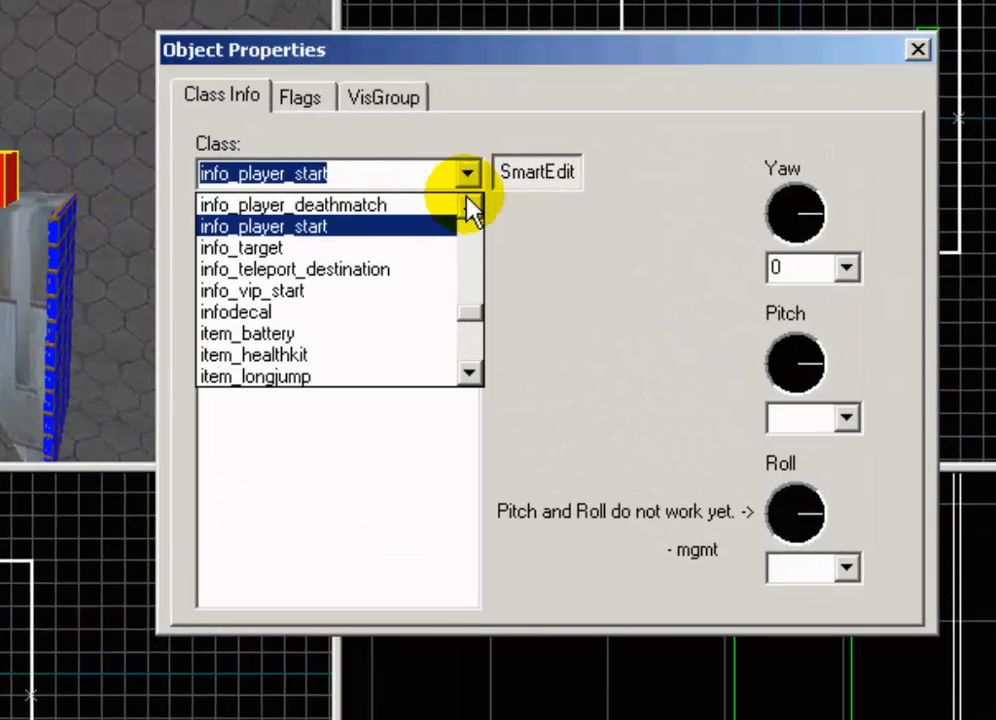
{"action": "left_click", "coordinate": [468, 207]}
{"action": "left_click", "coordinate": [468, 200]}
{"action": "left_click", "coordinate": [467, 199]}
{"action": "left_click", "coordinate": [466, 198]}
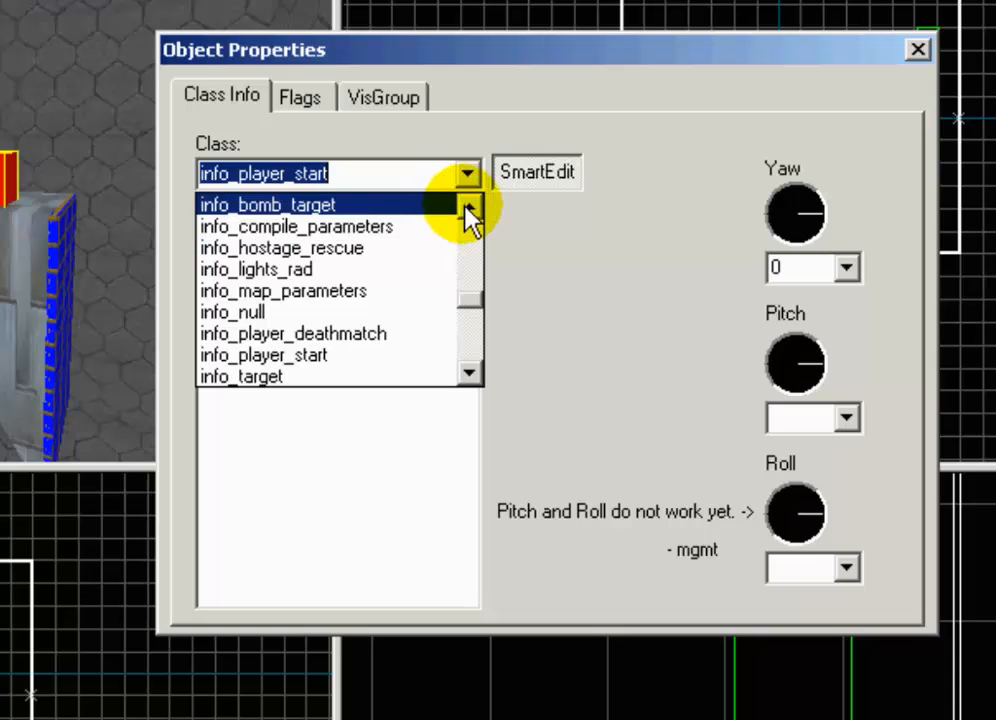
{"action": "left_click", "coordinate": [466, 204]}
{"action": "left_click", "coordinate": [466, 204]}
{"action": "left_click", "coordinate": [467, 206]}
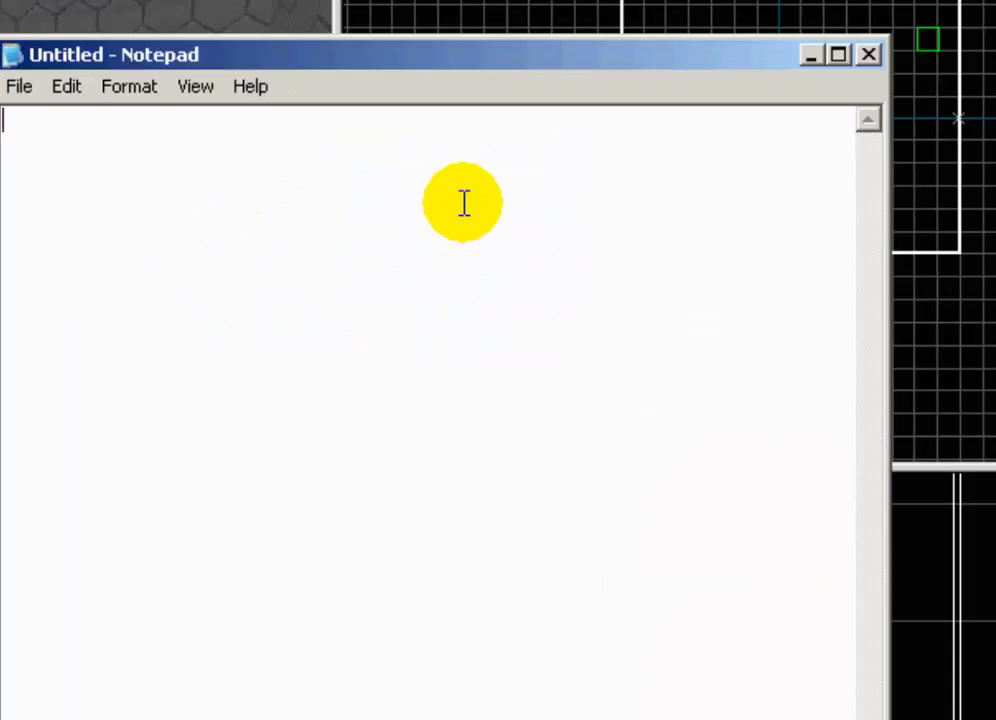
Write the note "then create a entity named hostage_entity.." in Notepad and switch back to Valve Hammer Editor
{"action": "type", "text": "then create a entity named hostage_entity"}
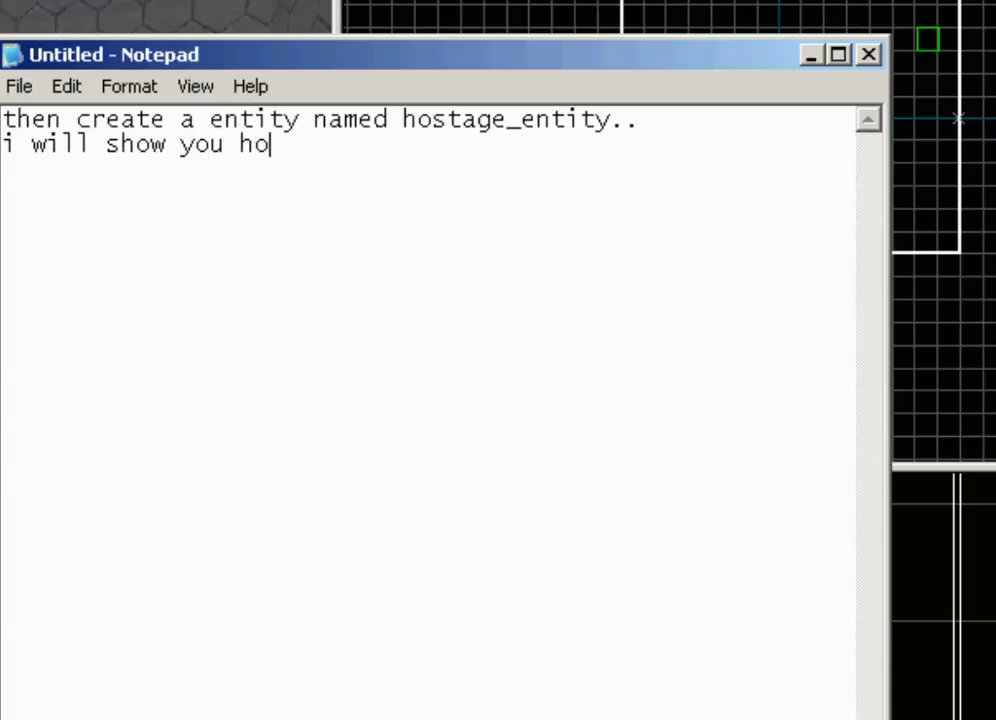
{"action": "type", "text": ".."}
{"action": "key", "text": "alt+Tab"}
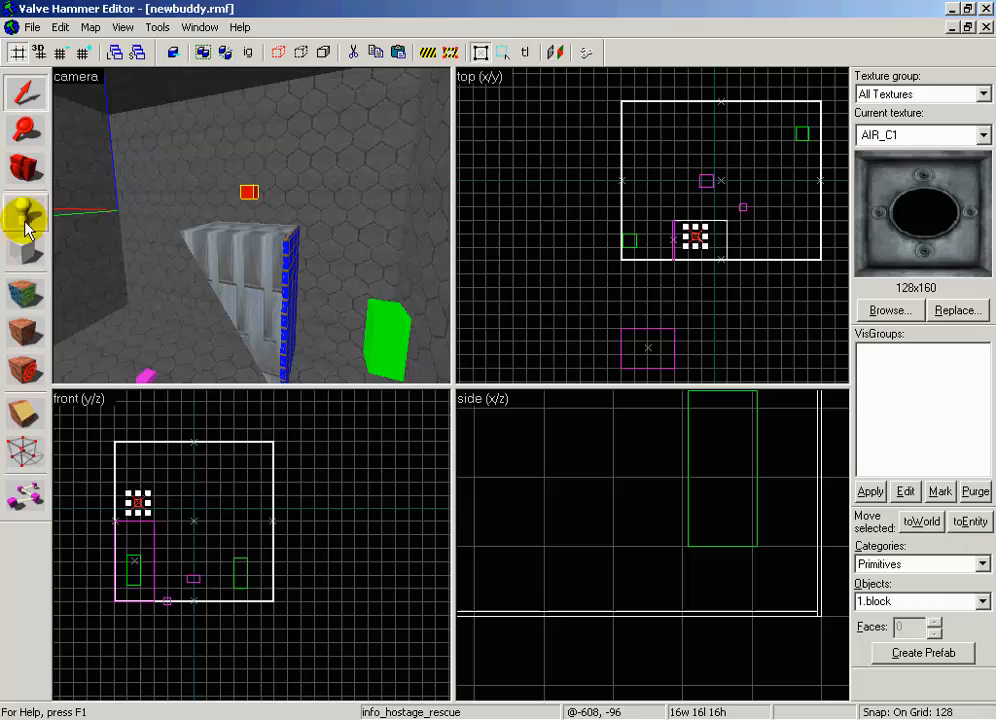
Place another info_player_start entity in the room's corner behind the metal block and raise it clear of the floor
{"action": "left_click", "coordinate": [25, 211]}
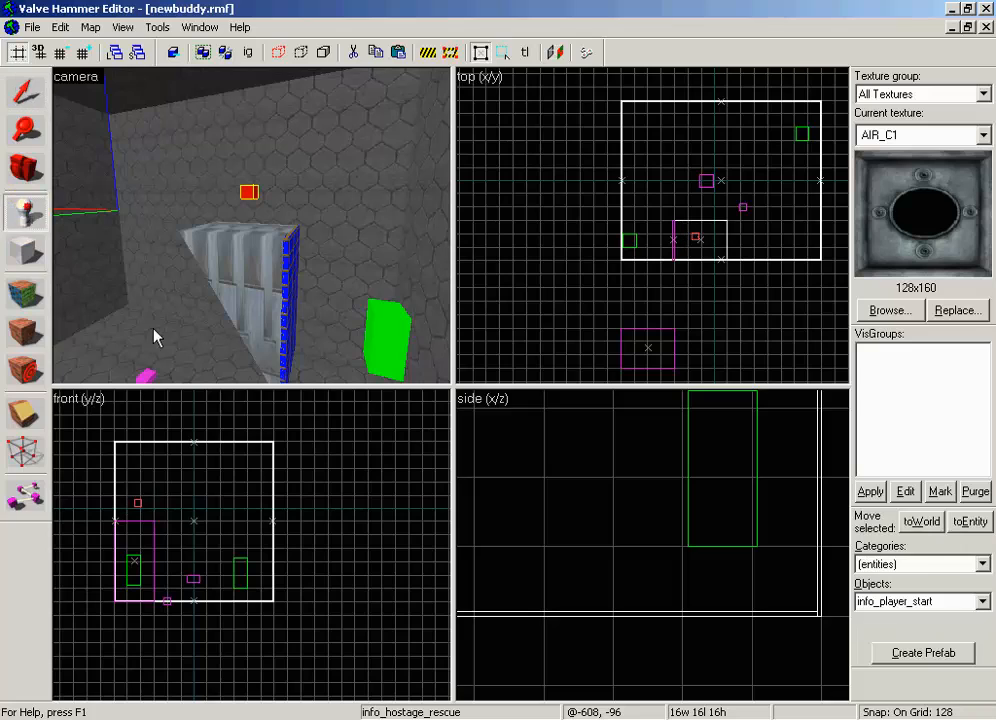
{"action": "left_click", "coordinate": [54, 326]}
{"action": "left_click", "coordinate": [25, 92]}
{"action": "left_click", "coordinate": [130, 315]}
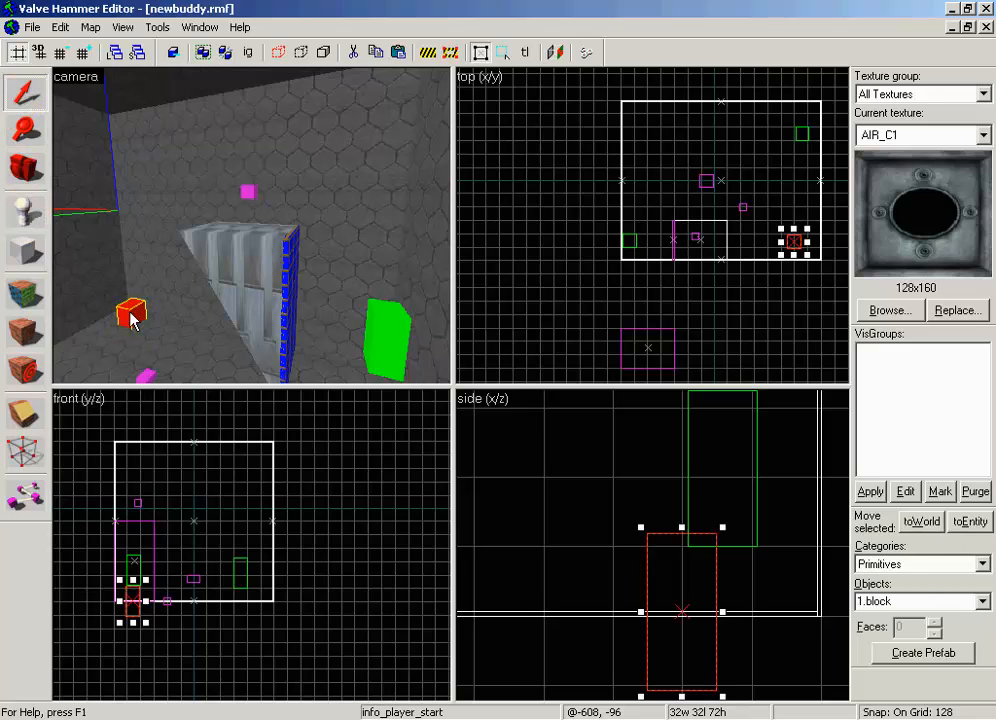
{"action": "left_click_drag", "start_coordinate": [132, 600], "coordinate": [136, 578]}
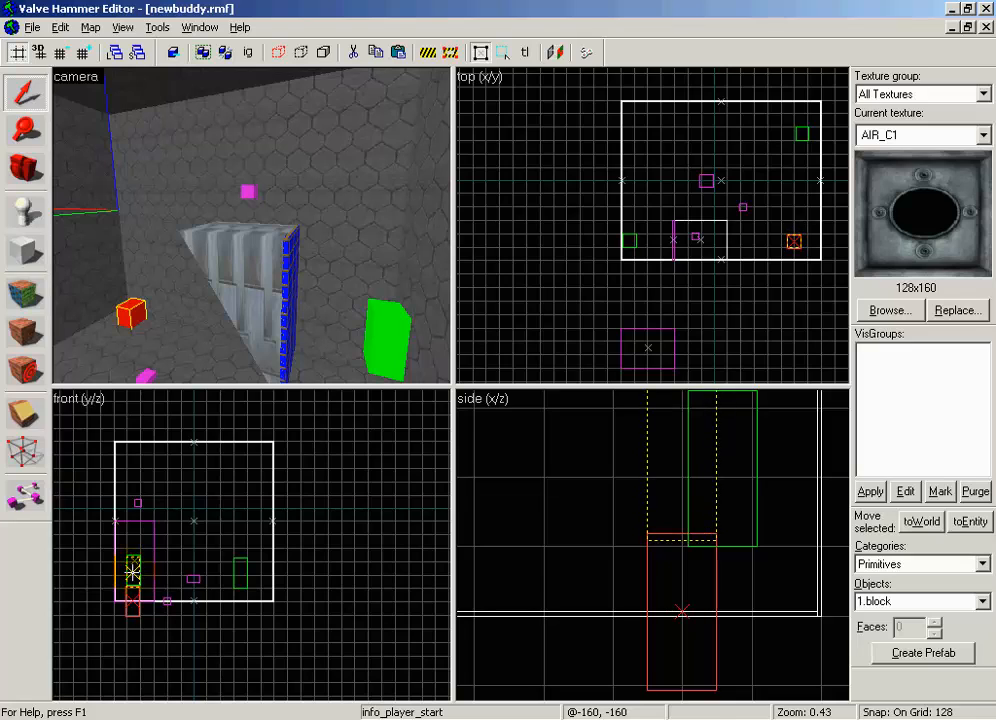
{"action": "left_click_drag", "start_coordinate": [133, 572], "coordinate": [137, 573]}
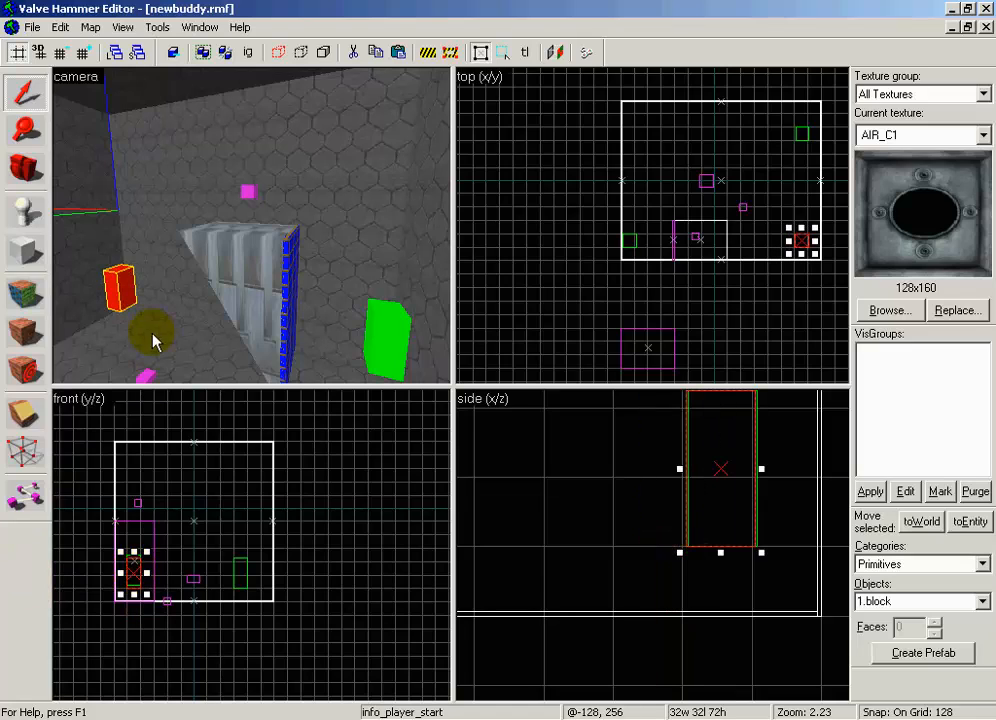
Change the class of the info_player_start entity in the corner behind the metal block to hostage_entity
{"action": "left_click", "coordinate": [25, 211]}
{"action": "left_click", "coordinate": [27, 95]}
{"action": "left_click", "coordinate": [112, 287]}
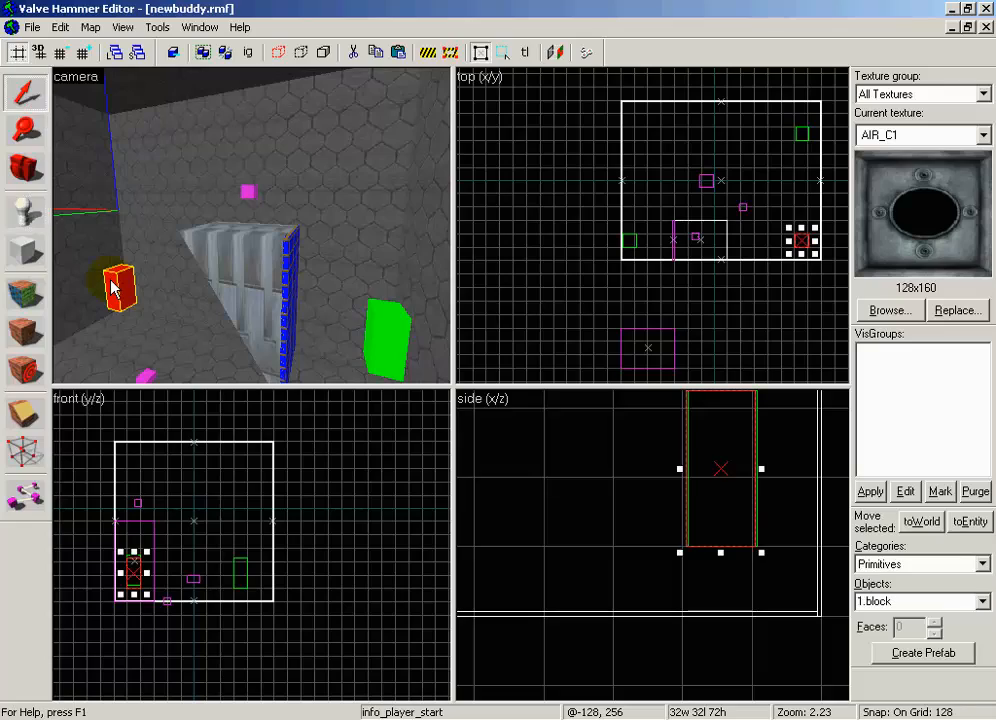
{"action": "key", "text": "alt+Return"}
{"action": "left_click", "coordinate": [522, 213]}
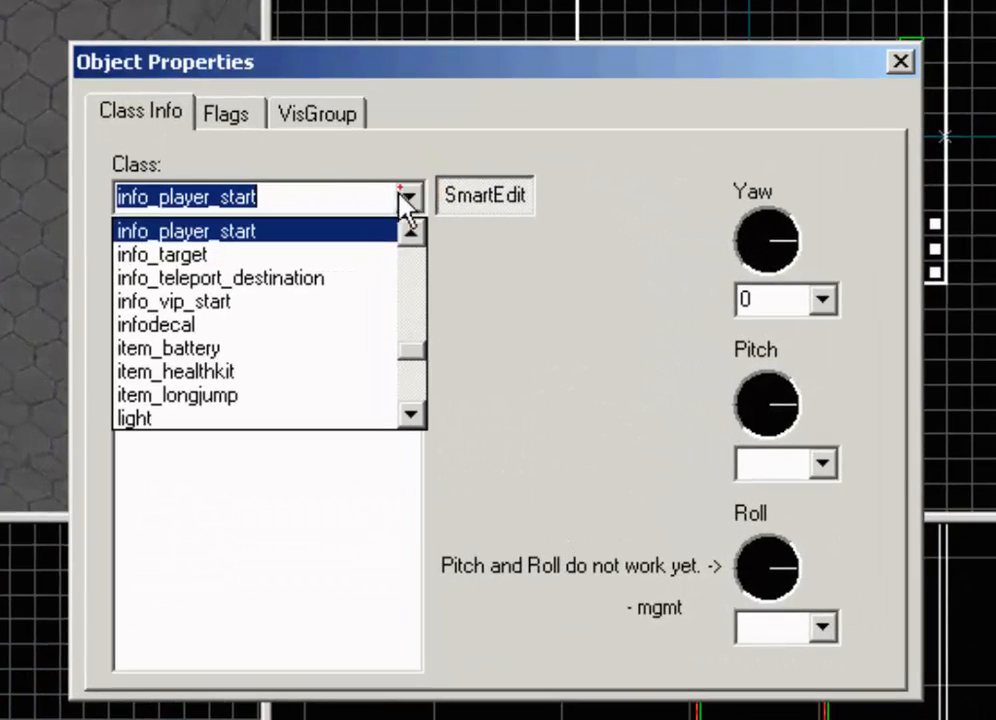
{"action": "left_click", "coordinate": [525, 233]}
{"action": "left_click", "coordinate": [407, 231]}
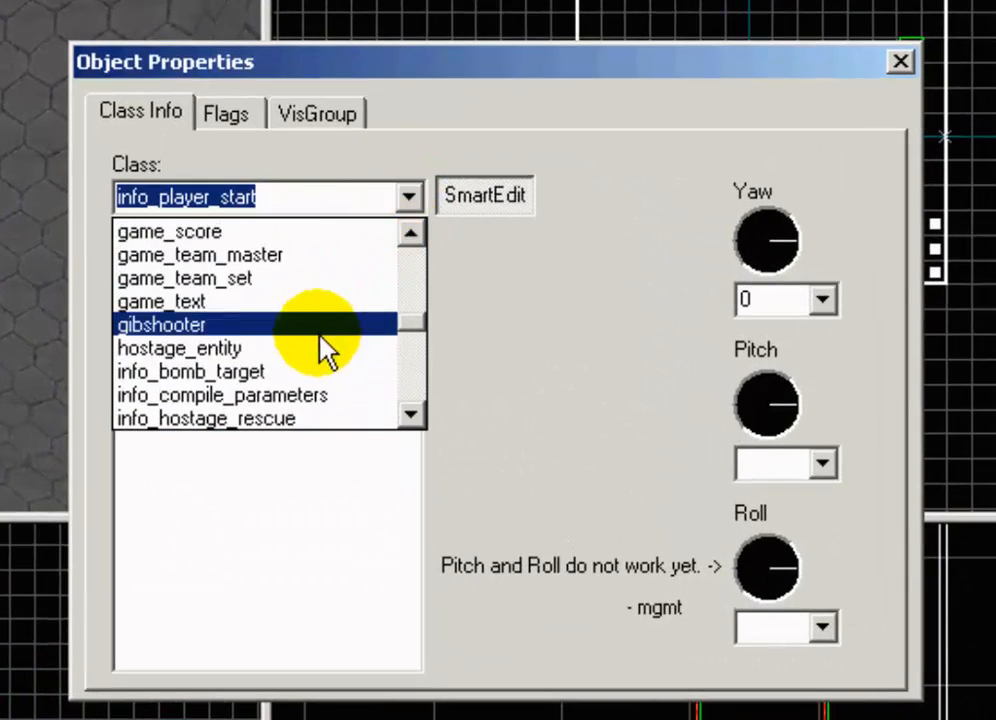
{"action": "left_click", "coordinate": [320, 347]}
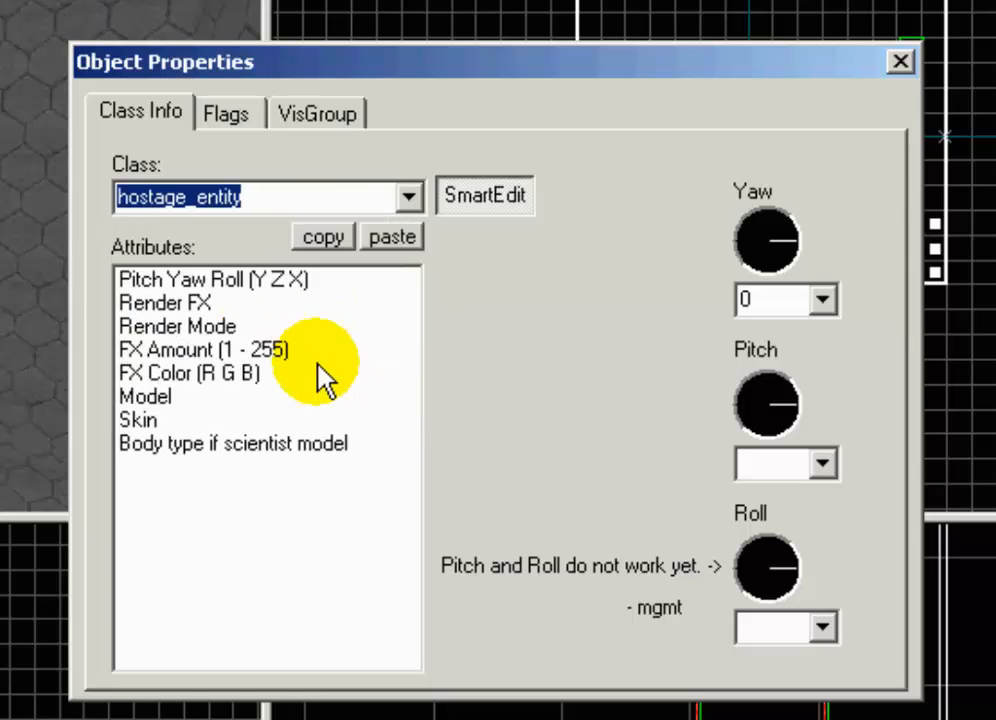
Choose a skin for the hostage entity, check its body type and Render FX attributes, and close its properties
{"action": "left_click", "coordinate": [305, 420]}
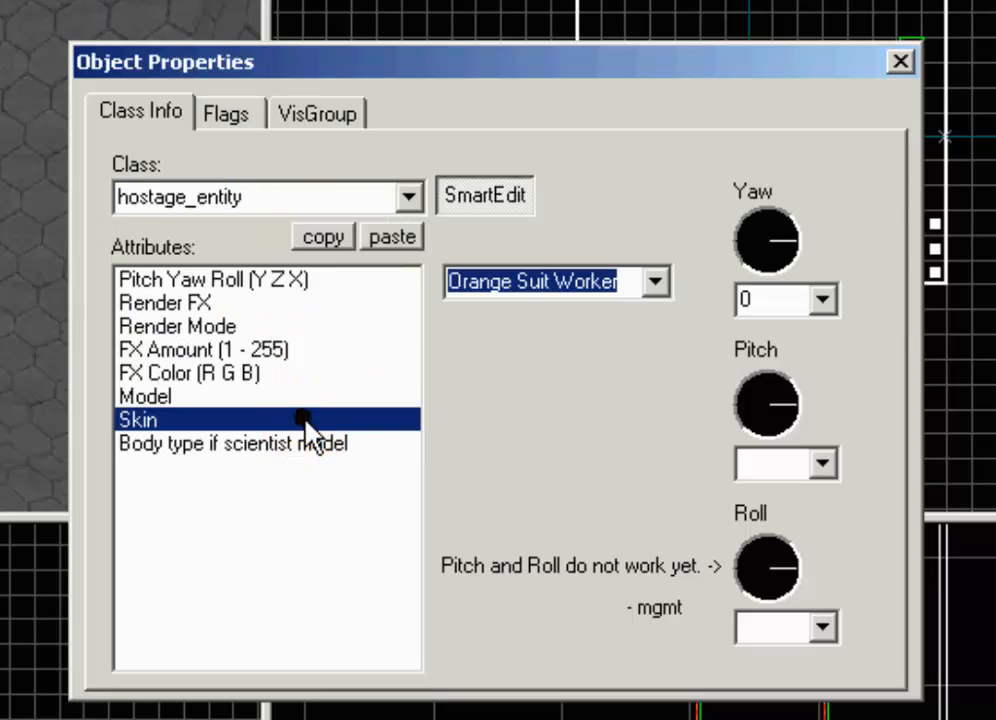
{"action": "left_click", "coordinate": [640, 283]}
{"action": "left_click", "coordinate": [622, 345]}
{"action": "left_click", "coordinate": [400, 443]}
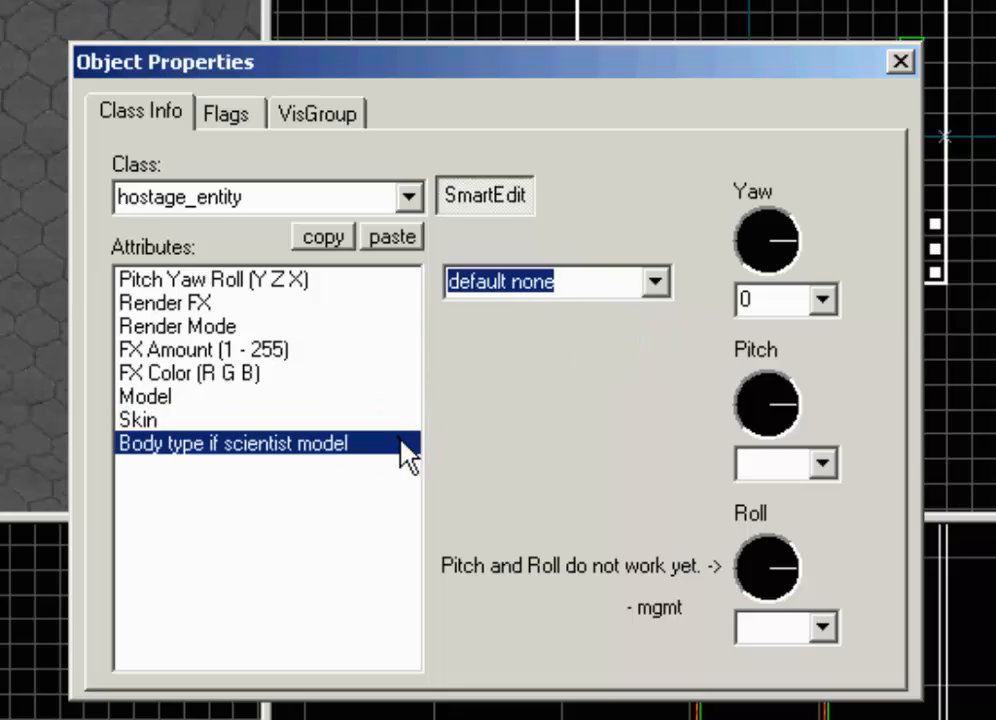
{"action": "left_click", "coordinate": [353, 297]}
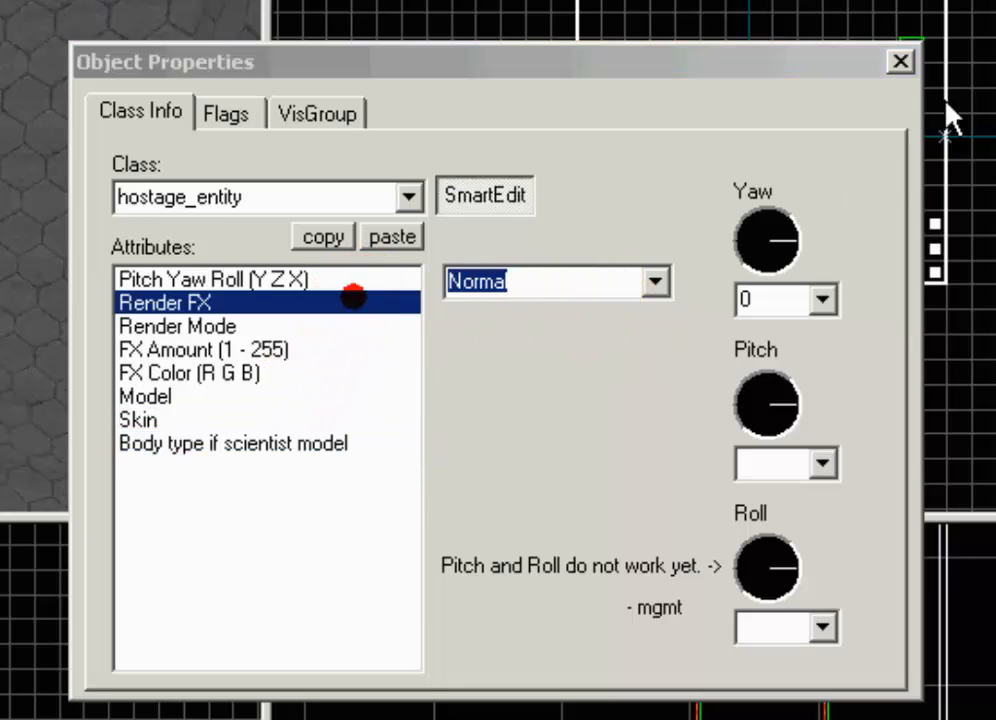
{"action": "left_click", "coordinate": [902, 62]}
Save the newbuddy map and compile it with CSG, BSP, VIS and RAD set to Normal, without running the game
{"action": "left_click", "coordinate": [33, 27]}
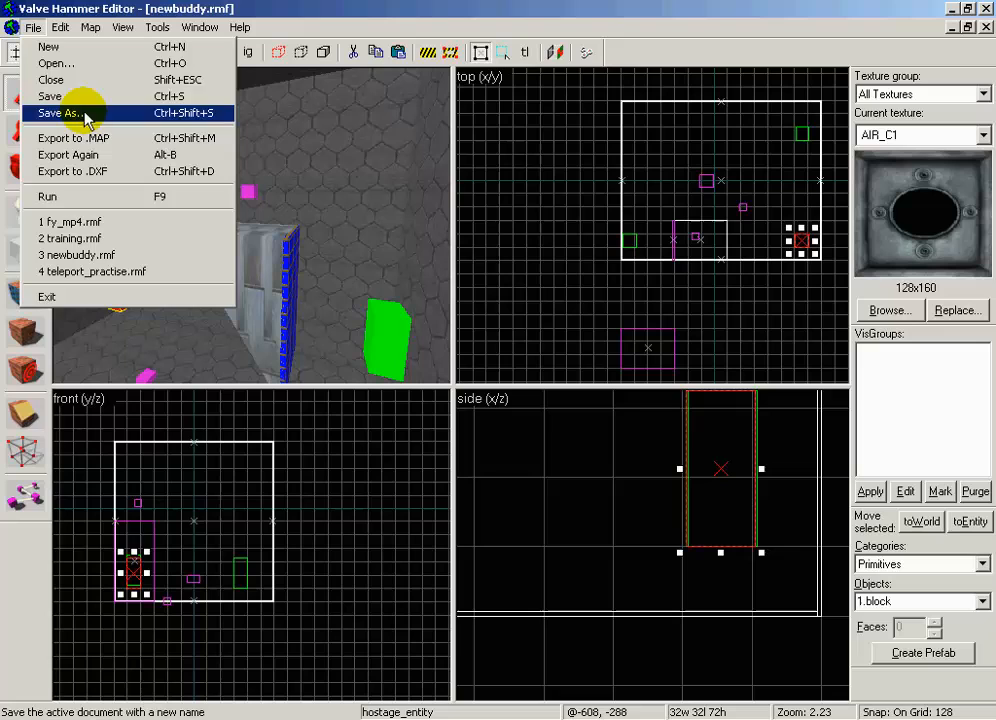
{"action": "left_click", "coordinate": [50, 96]}
{"action": "left_click", "coordinate": [33, 27]}
{"action": "left_click", "coordinate": [47, 196]}
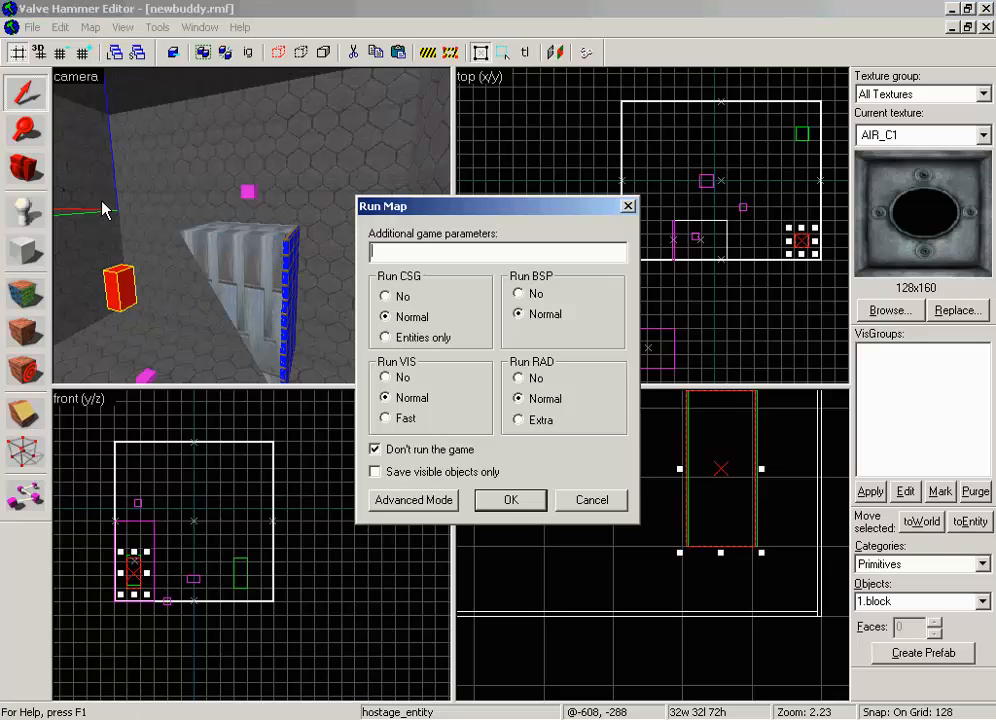
{"action": "left_click", "coordinate": [507, 499]}
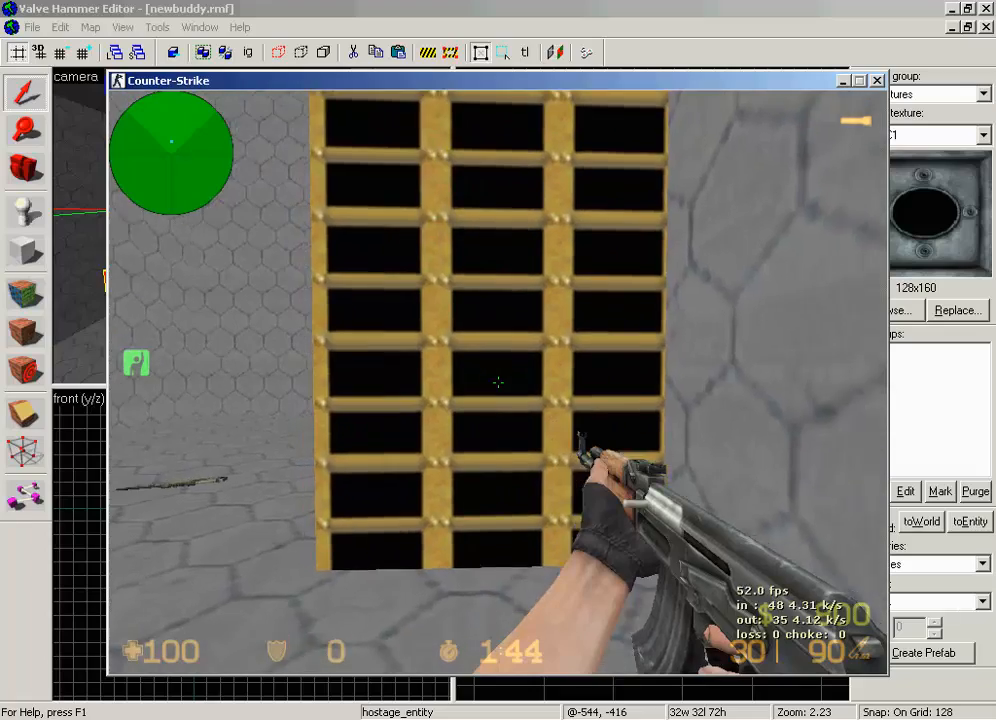
Test the map in Counter-Strike by walking to the hostage, making him follow, and leading him to the ladder
{"action": "key", "text": "w"}
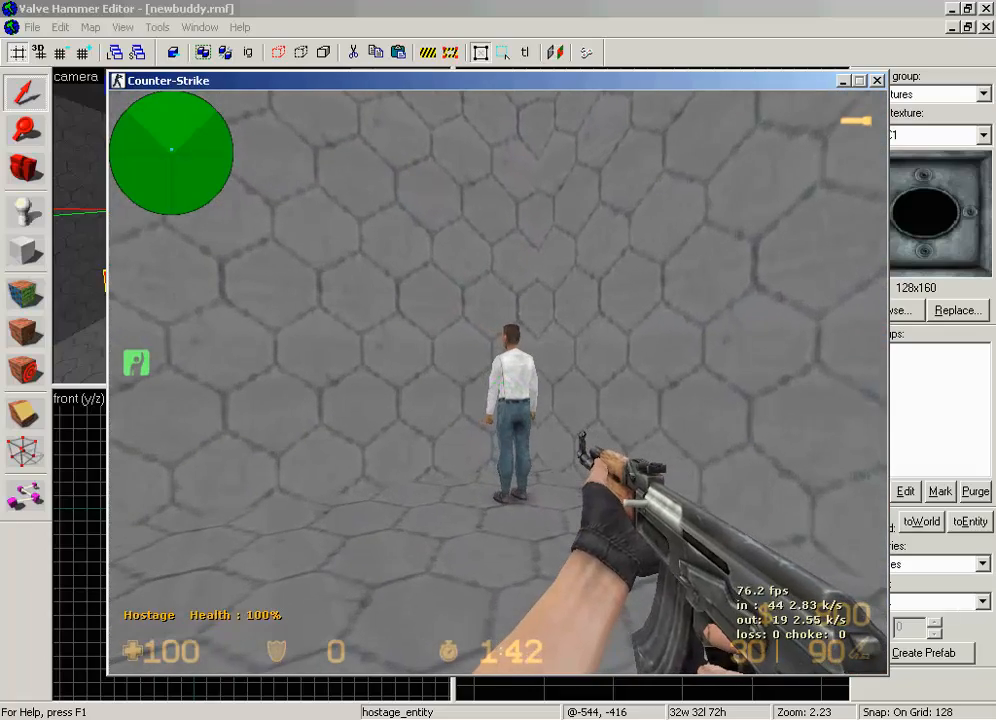
{"action": "key", "text": "w"}
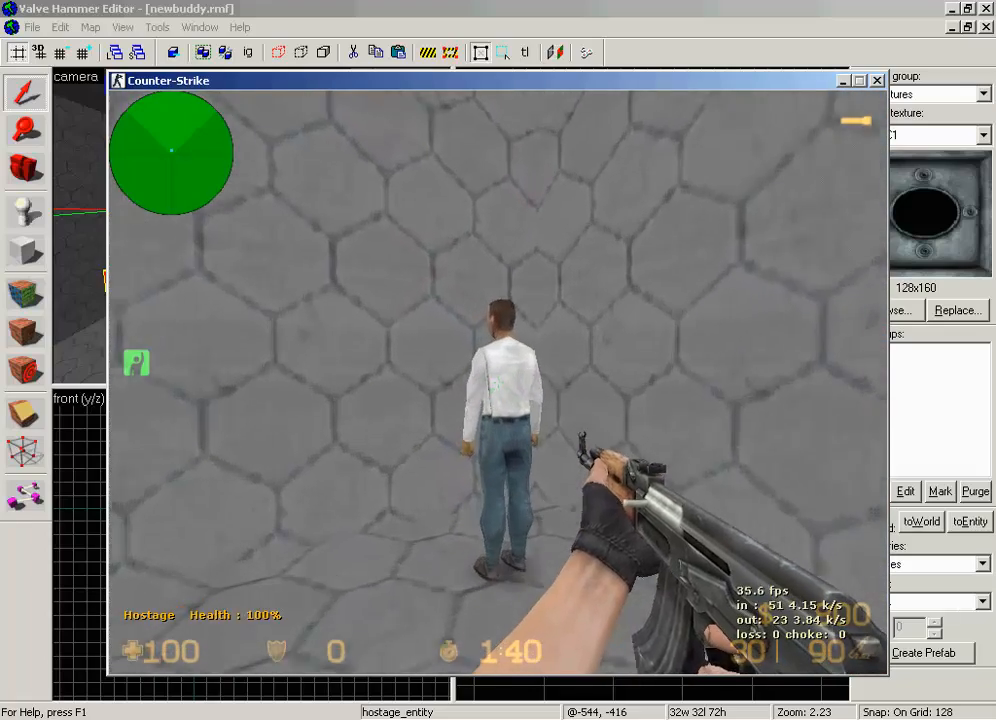
{"action": "key", "text": "e"}
{"action": "key", "text": "s"}
{"action": "key", "text": "4"}
{"action": "key", "text": "w"}
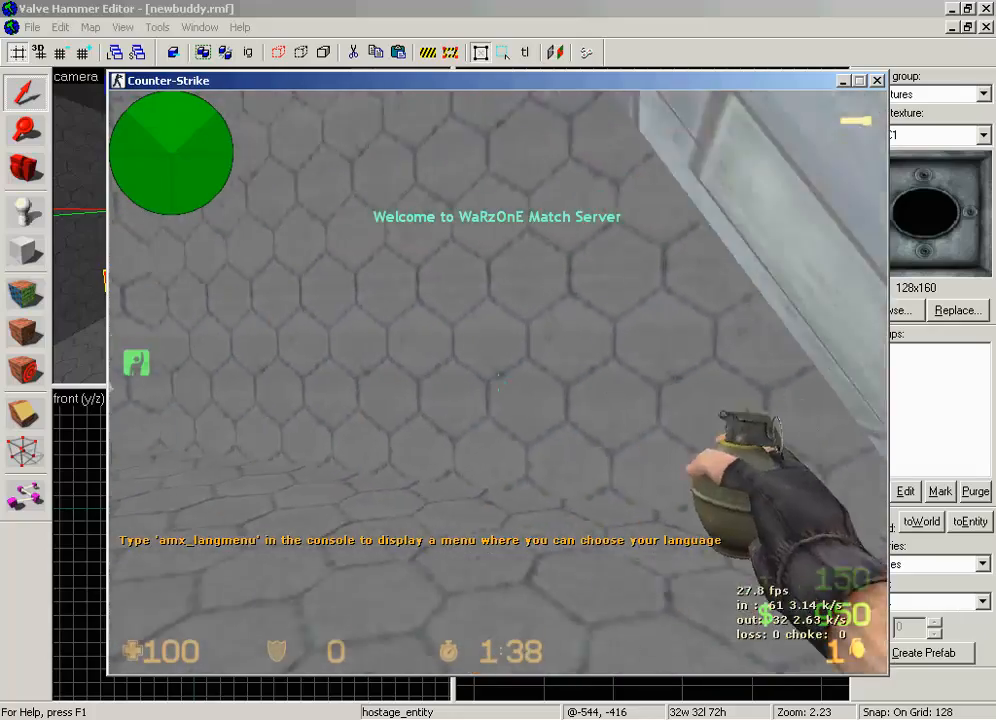
{"action": "key", "text": "s"}
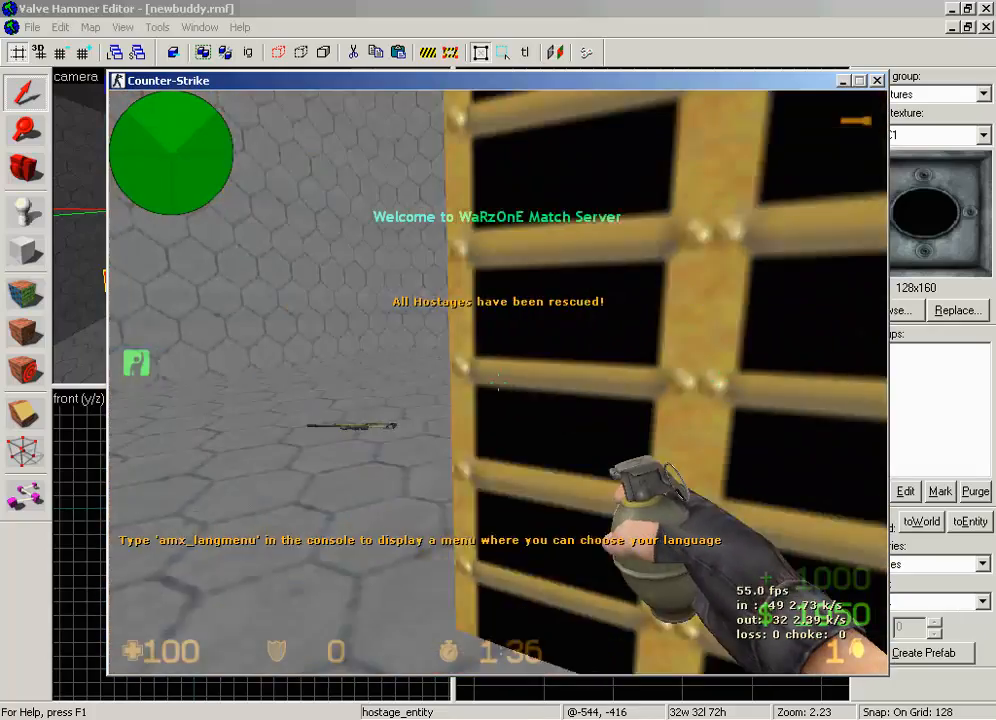
{"action": "key", "text": "w"}
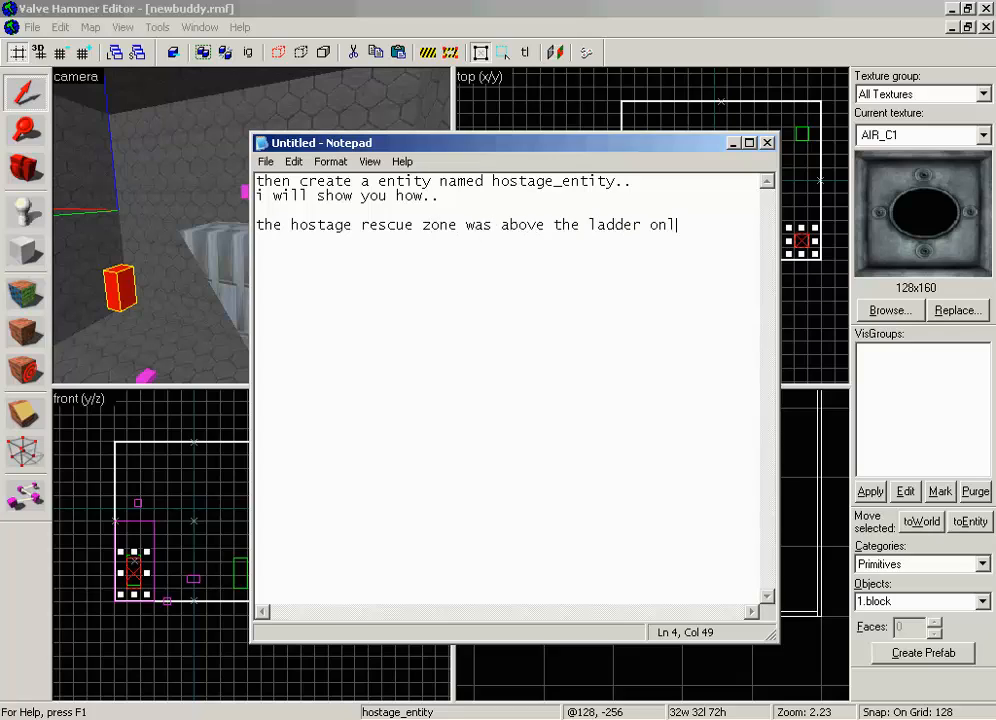
Write the Notepad note "the hostage rescue zone was above the ladder only.. so the hostage got rescued.." and return to Valve Hammer Editor
{"action": "type", "text": "he hos"}
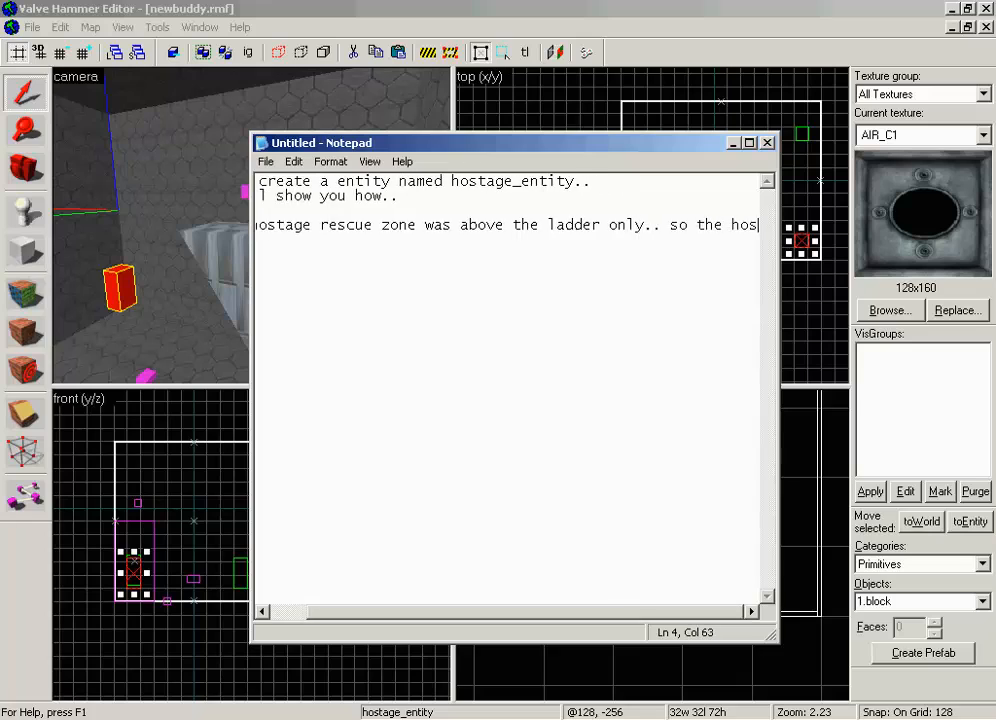
{"action": "type", "text": "tage got rescued.."}
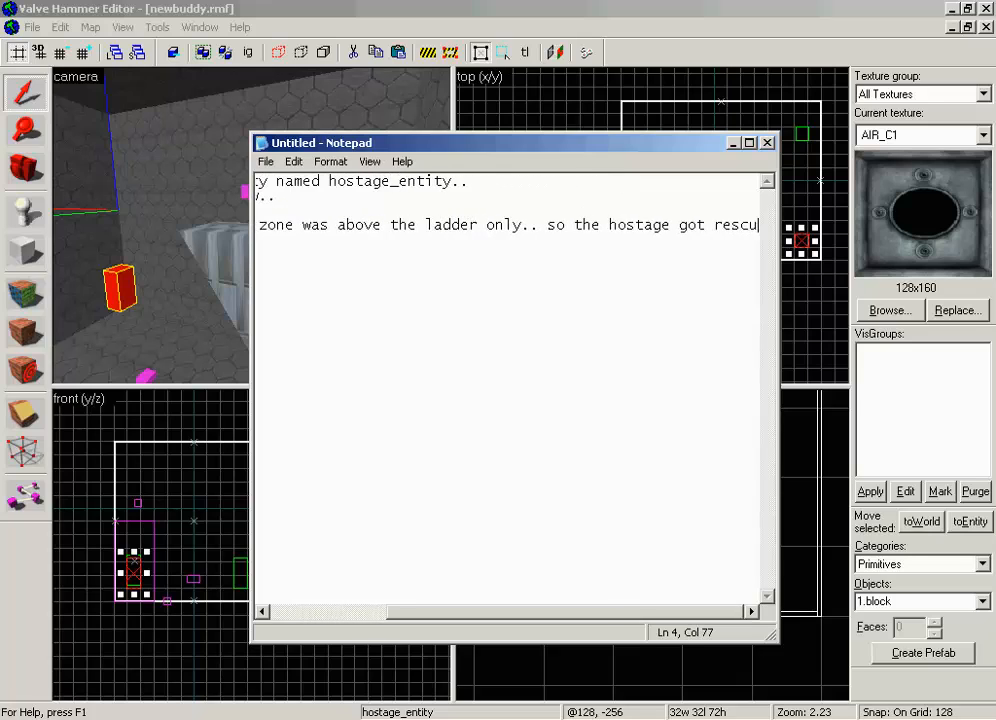
{"action": "left_click", "coordinate": [734, 143]}
Inspect the class name of the entity above the metal block in its properties, and close them unchanged
{"action": "left_click", "coordinate": [246, 196]}
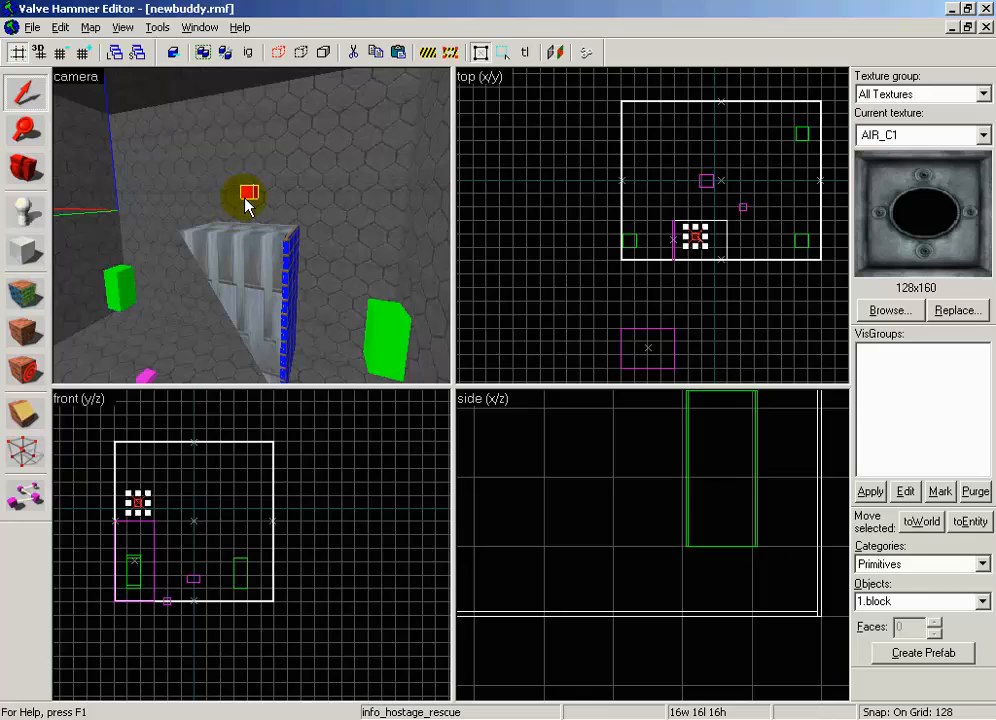
{"action": "double_click", "coordinate": [247, 199]}
{"action": "left_click_drag", "start_coordinate": [484, 213], "coordinate": [85, 262]}
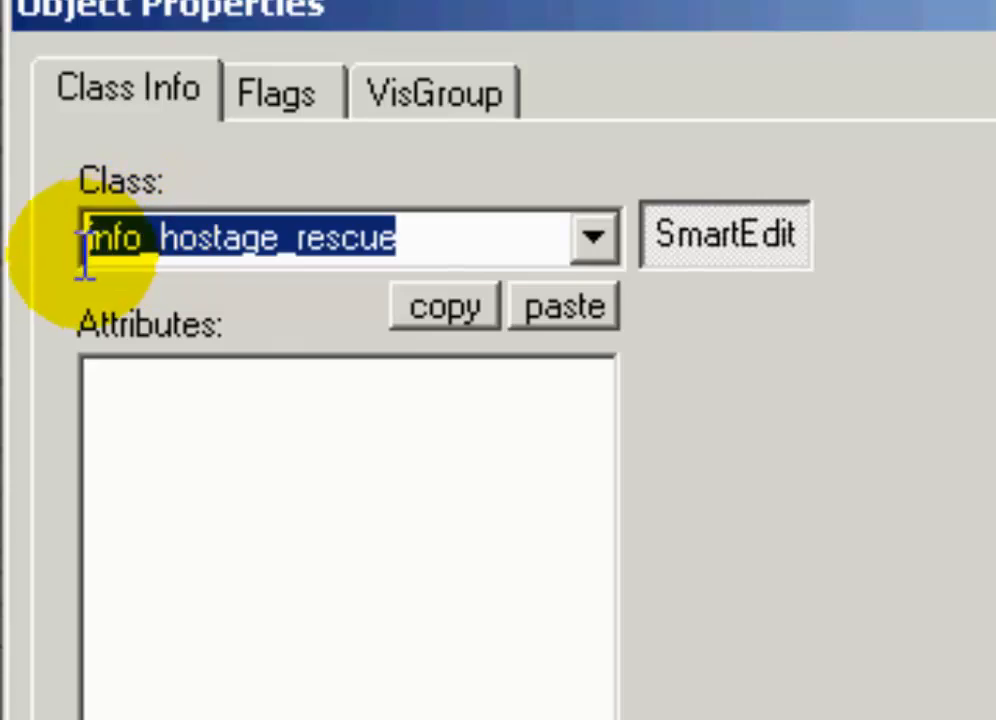
{"action": "left_click", "coordinate": [427, 240]}
{"action": "left_click_drag", "start_coordinate": [427, 240], "coordinate": [122, 211]}
{"action": "left_click", "coordinate": [392, 222]}
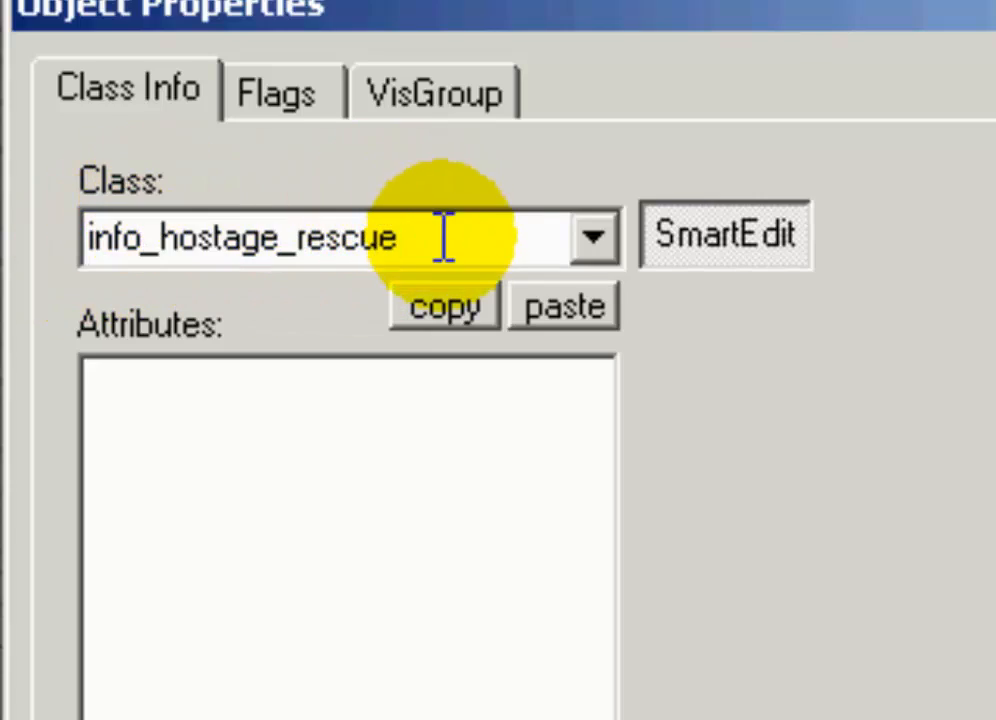
{"action": "left_click", "coordinate": [990, 6]}
Write the Notepad note "so now we ewant a bomb to be placed as a trarget.." with "Simple :)" below, and return to Valve Hammer Editor
{"action": "key", "text": "z"}
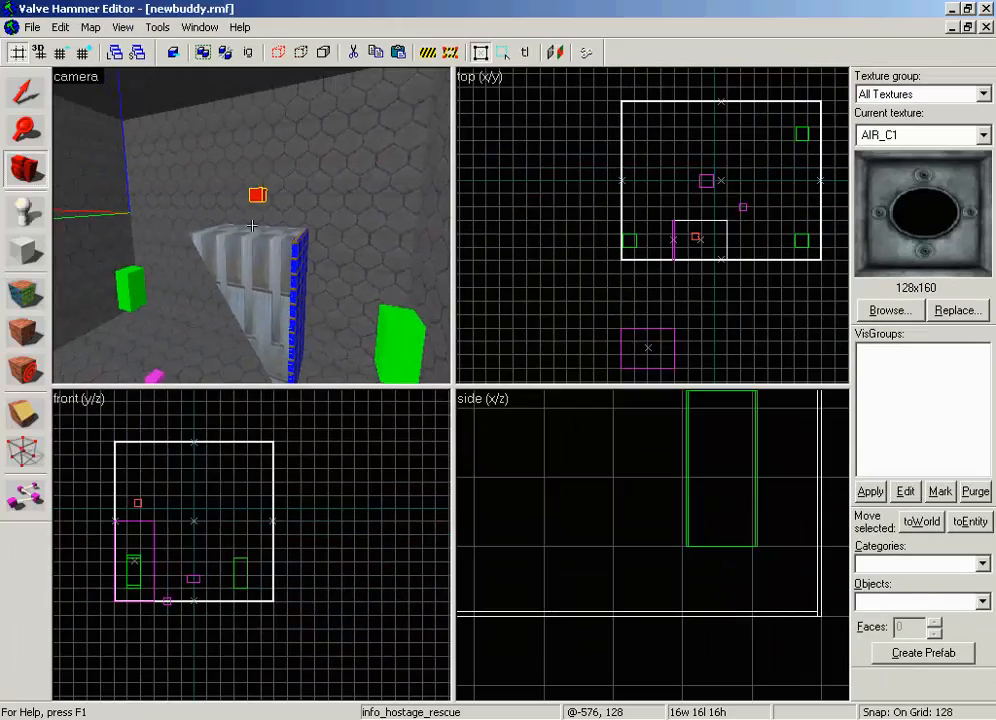
{"action": "left_click_drag", "start_coordinate": [252, 225], "coordinate": [252, 225]}
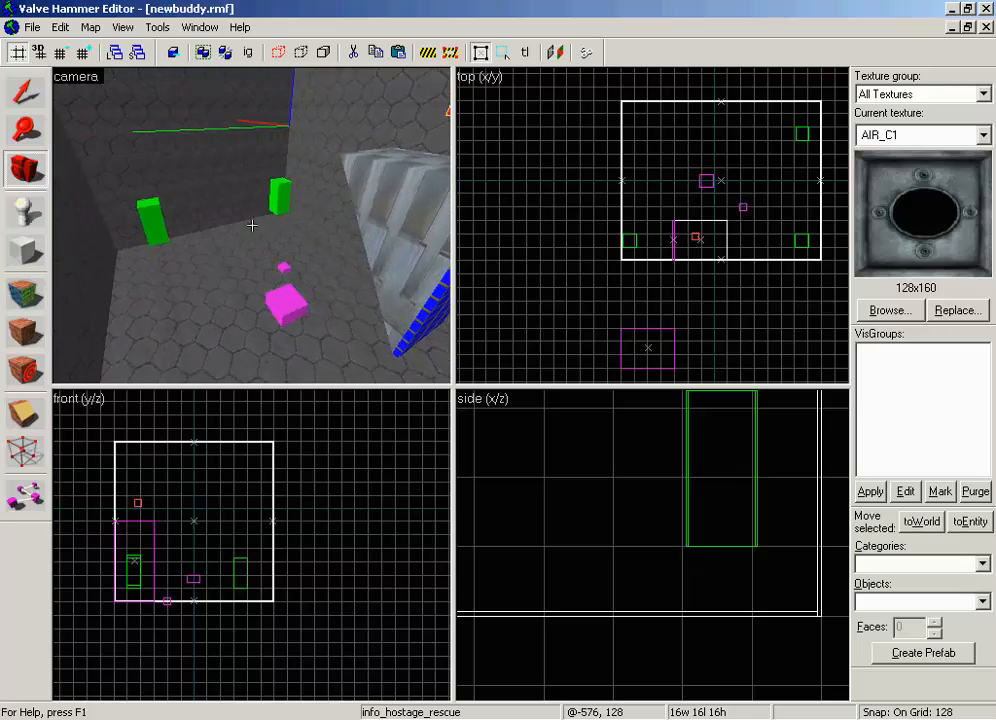
{"action": "key", "text": "w"}
{"action": "key", "text": "w"}
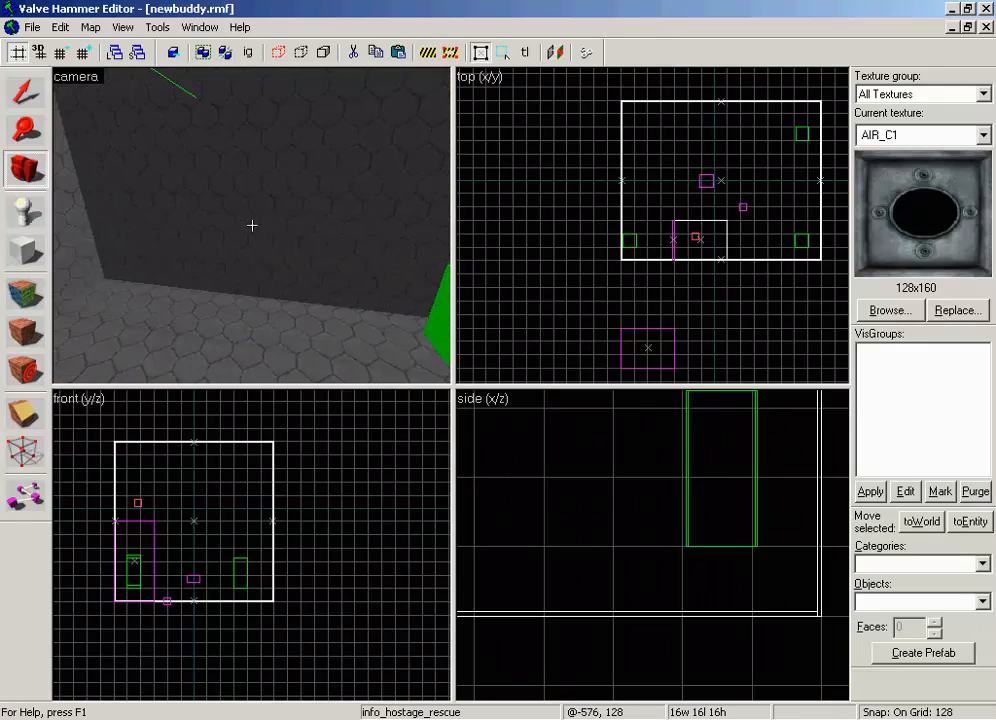
{"action": "key", "text": "z"}
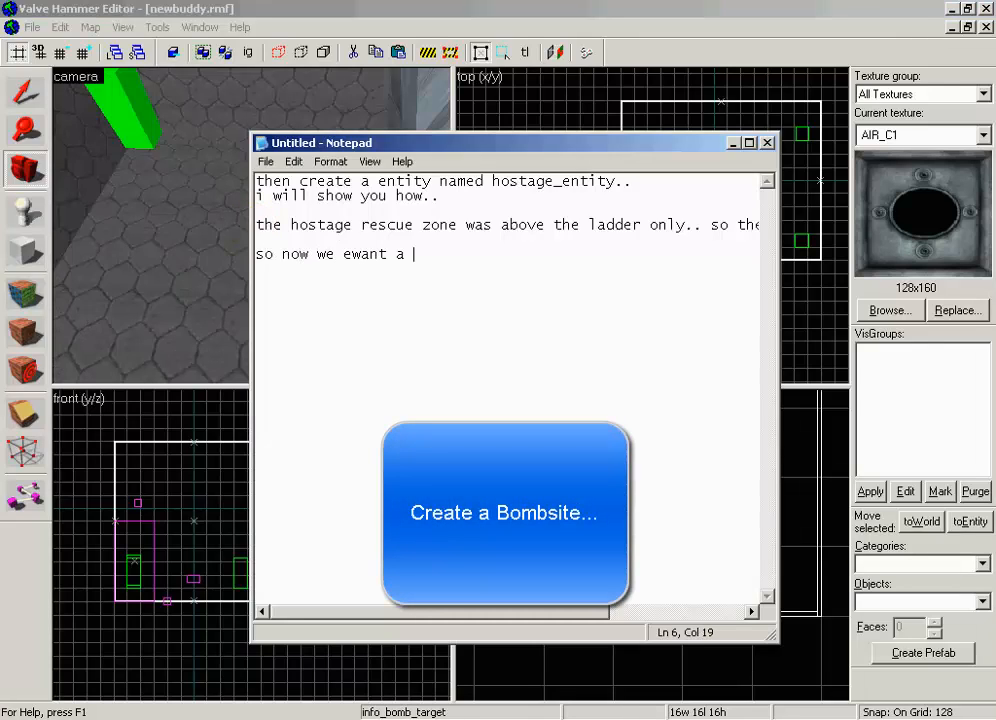
{"action": "type", "text": "to be placed as a target.."}
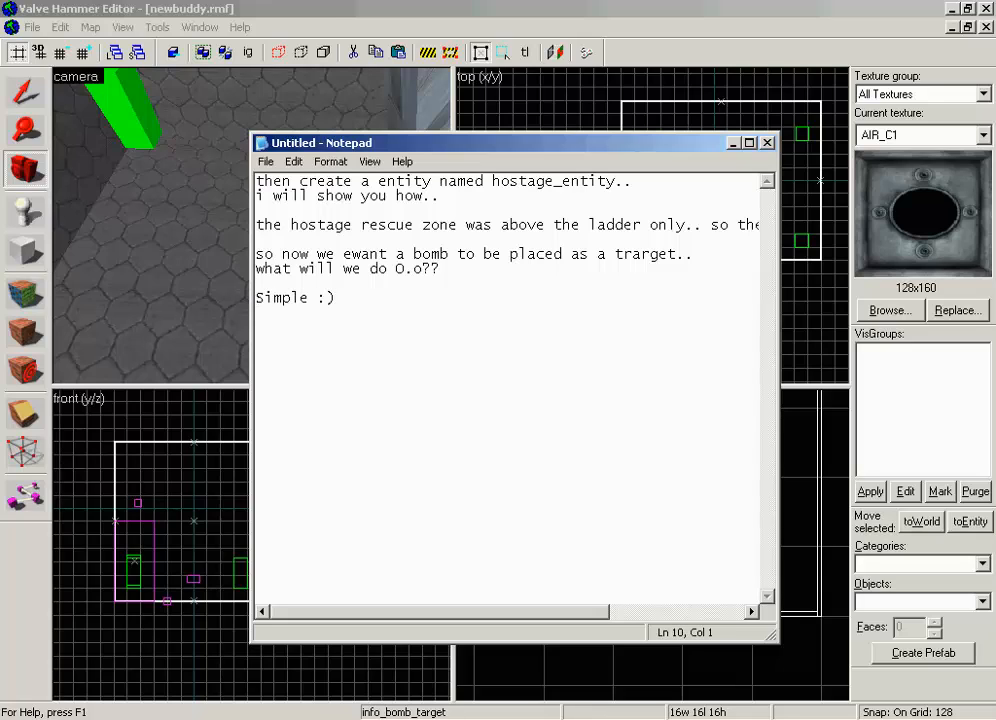
{"action": "left_click", "coordinate": [735, 142]}
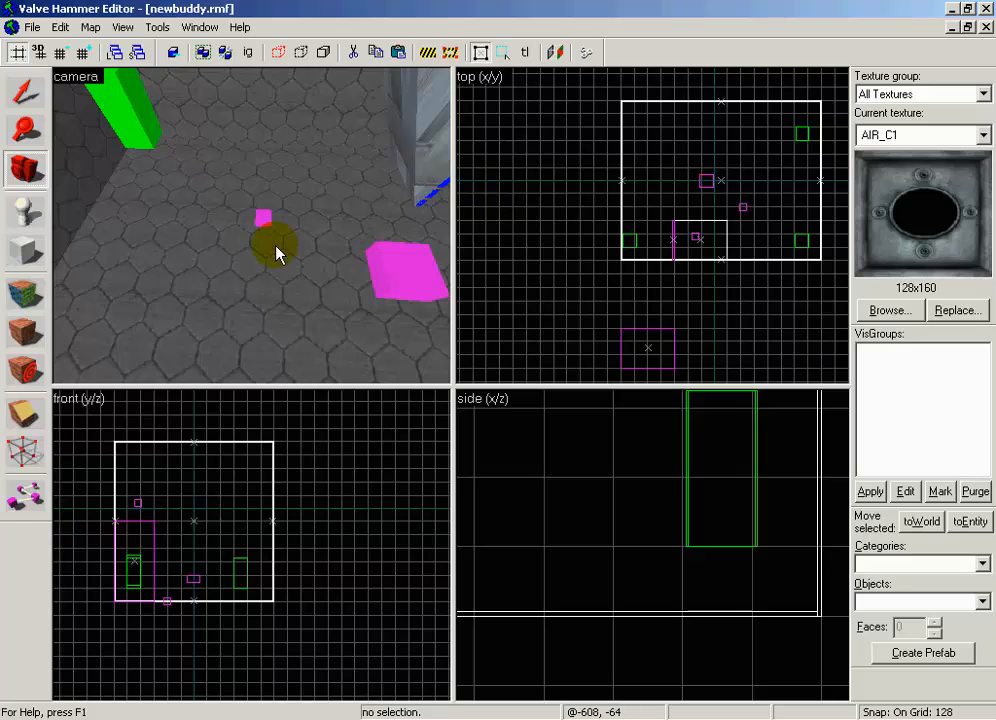
Place an info_player_start entity on the open floor near the existing small purple entity and select it
{"action": "left_click", "coordinate": [25, 211]}
{"action": "left_click", "coordinate": [236, 289]}
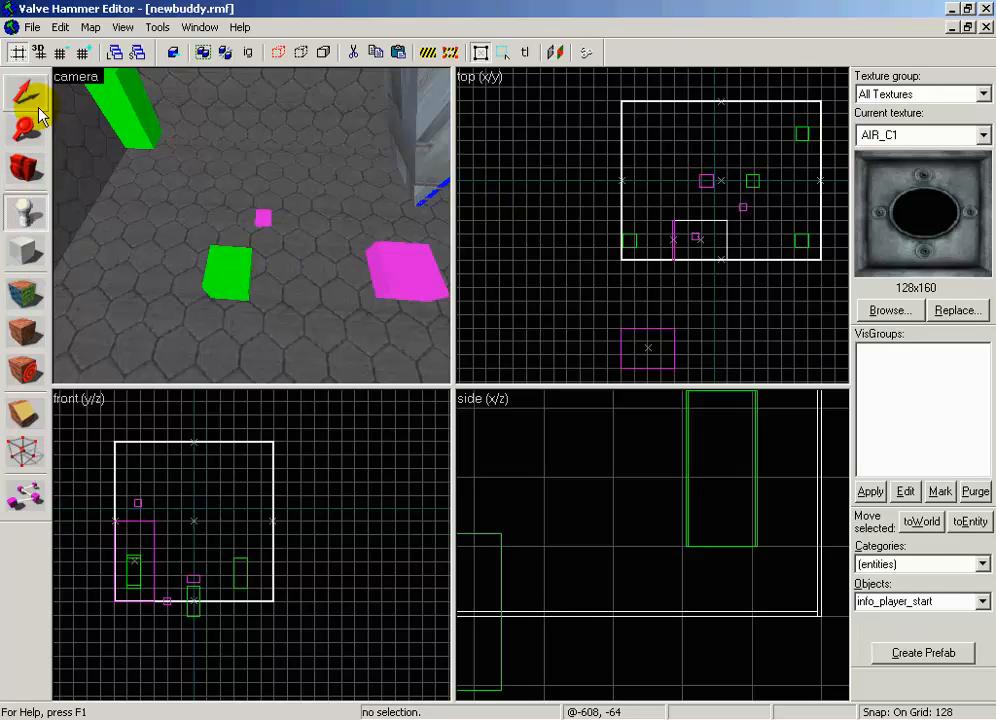
{"action": "left_click", "coordinate": [25, 92]}
{"action": "left_click", "coordinate": [225, 272]}
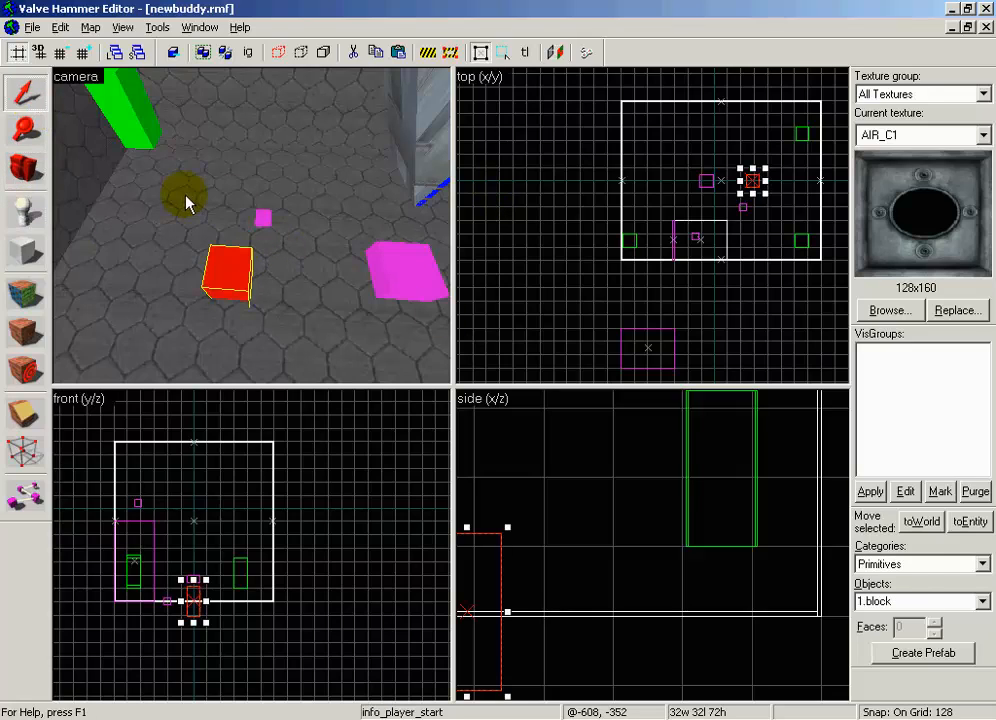
Change the class of the new floor entity to info_bomb_target and close its properties
{"action": "key", "text": "alt+Return"}
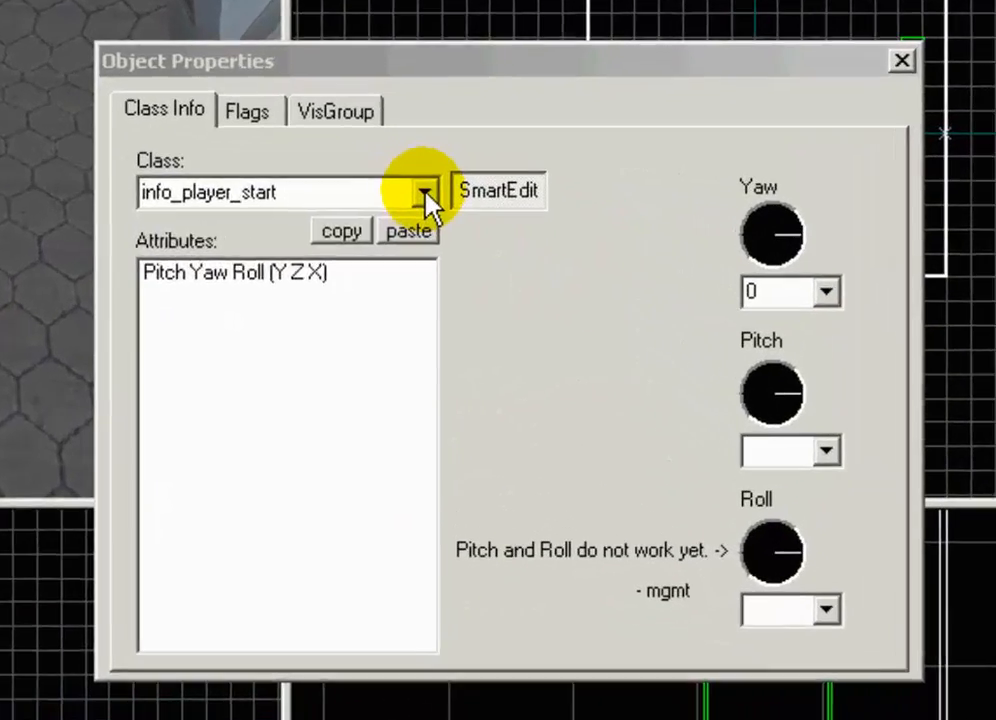
{"action": "left_click", "coordinate": [543, 215]}
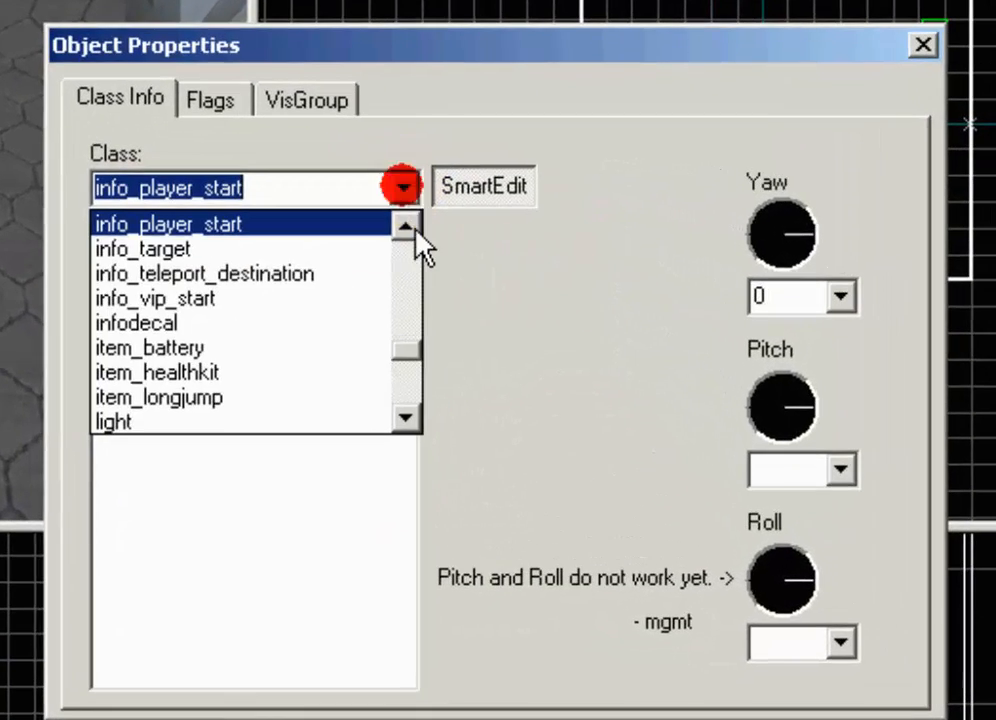
{"action": "left_click", "coordinate": [405, 227]}
{"action": "left_click", "coordinate": [405, 227]}
{"action": "left_click", "coordinate": [405, 227]}
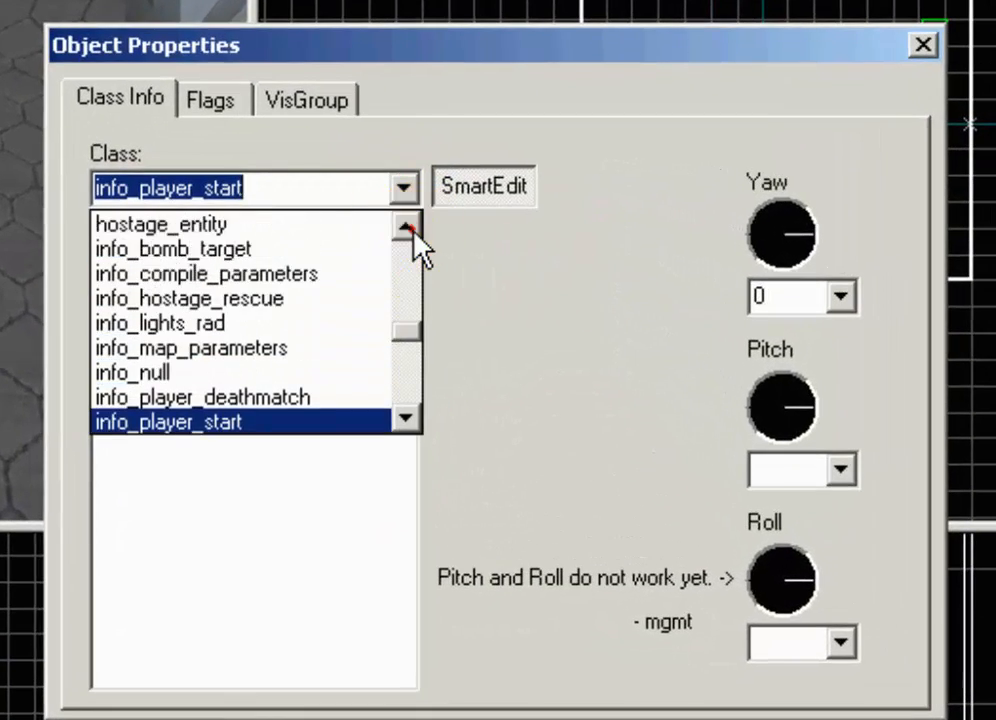
{"action": "left_click", "coordinate": [372, 249]}
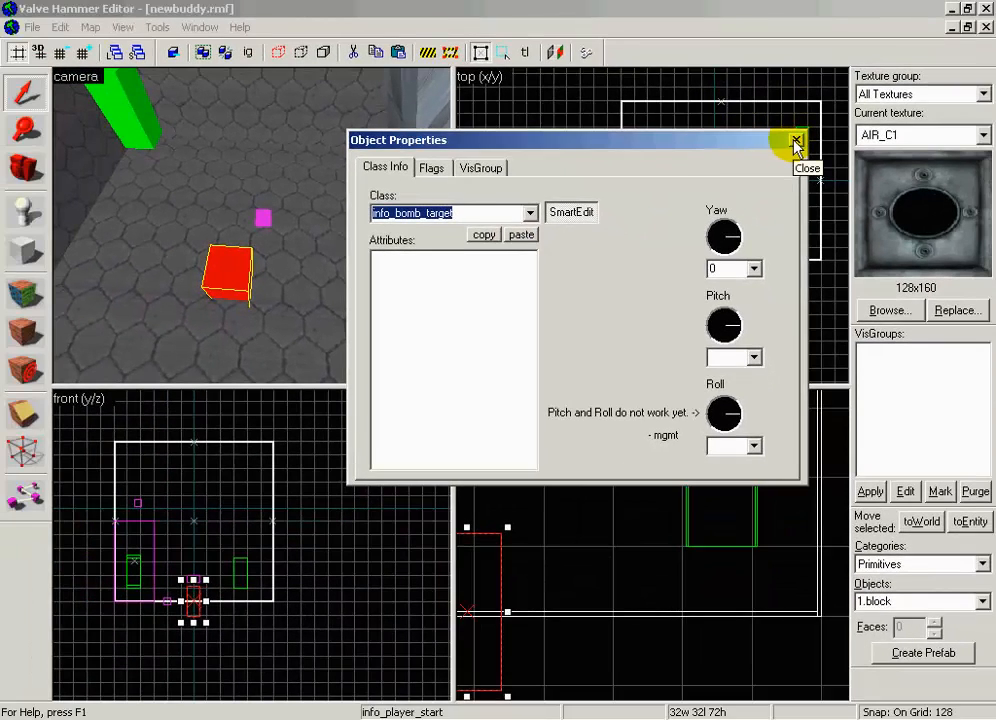
{"action": "left_click", "coordinate": [795, 146]}
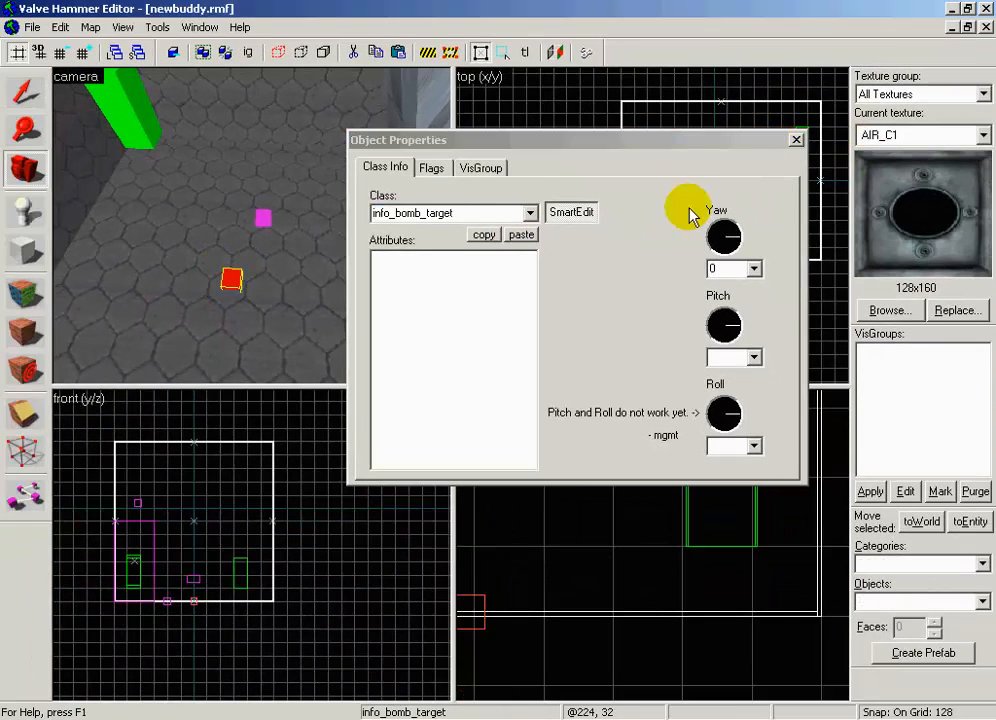
{"action": "left_click", "coordinate": [530, 214]}
{"action": "left_click", "coordinate": [530, 214]}
{"action": "left_click", "coordinate": [830, 160]}
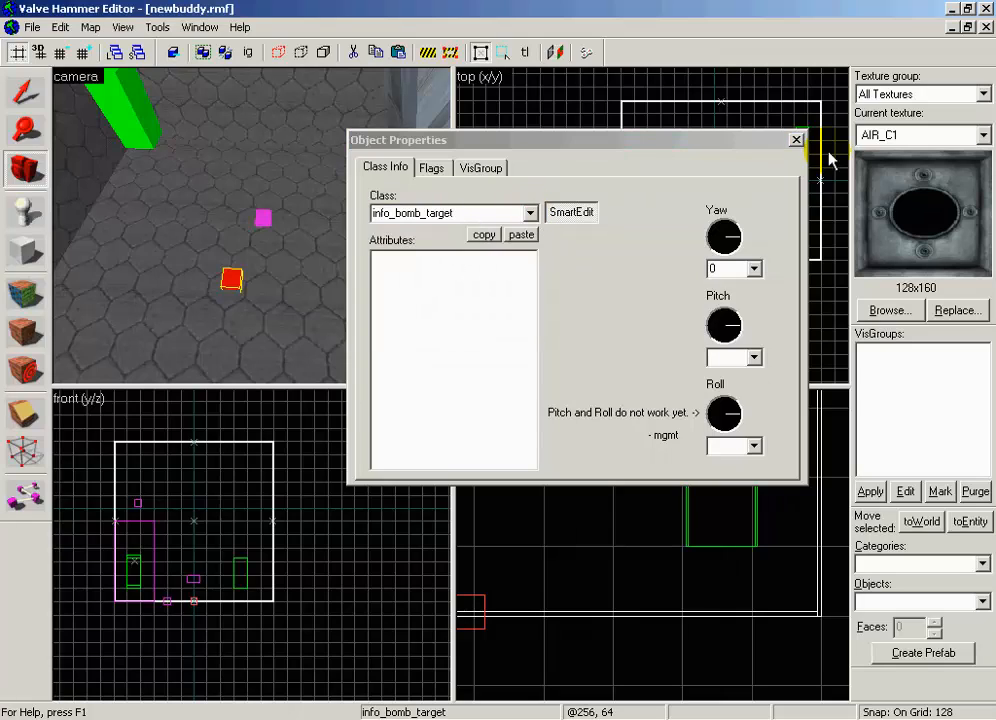
{"action": "left_click", "coordinate": [796, 140]}
{"action": "left_click", "coordinate": [27, 95]}
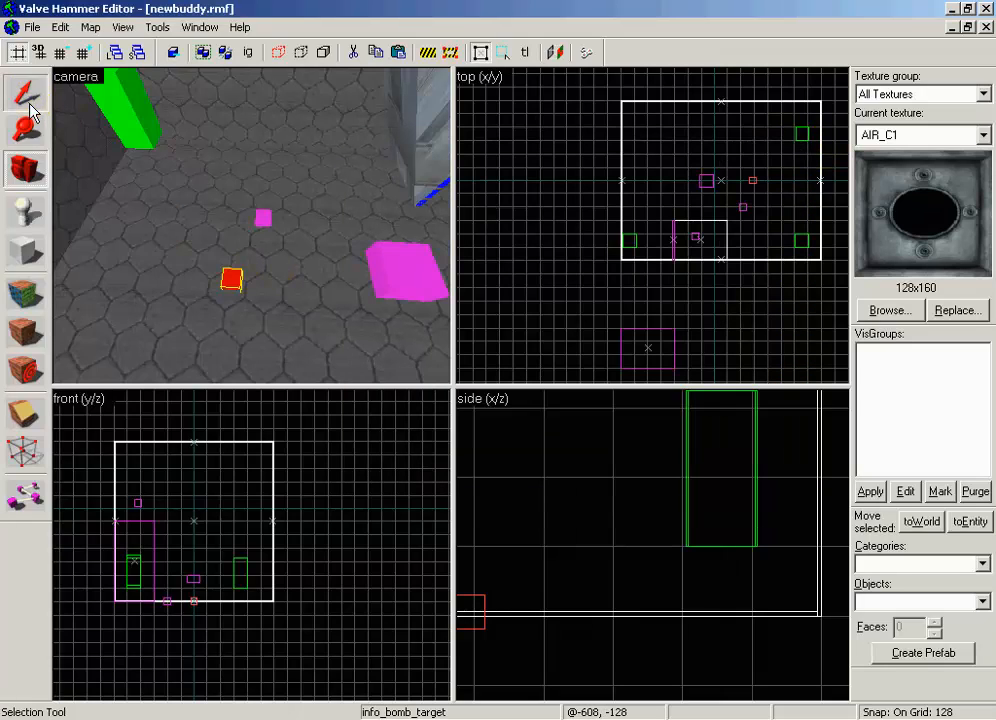
Move the info_bomb_target entity up so it rests just above the room's floor
{"action": "scroll", "coordinate": [193, 607], "scroll_direction": "up", "scroll_amount": 4}
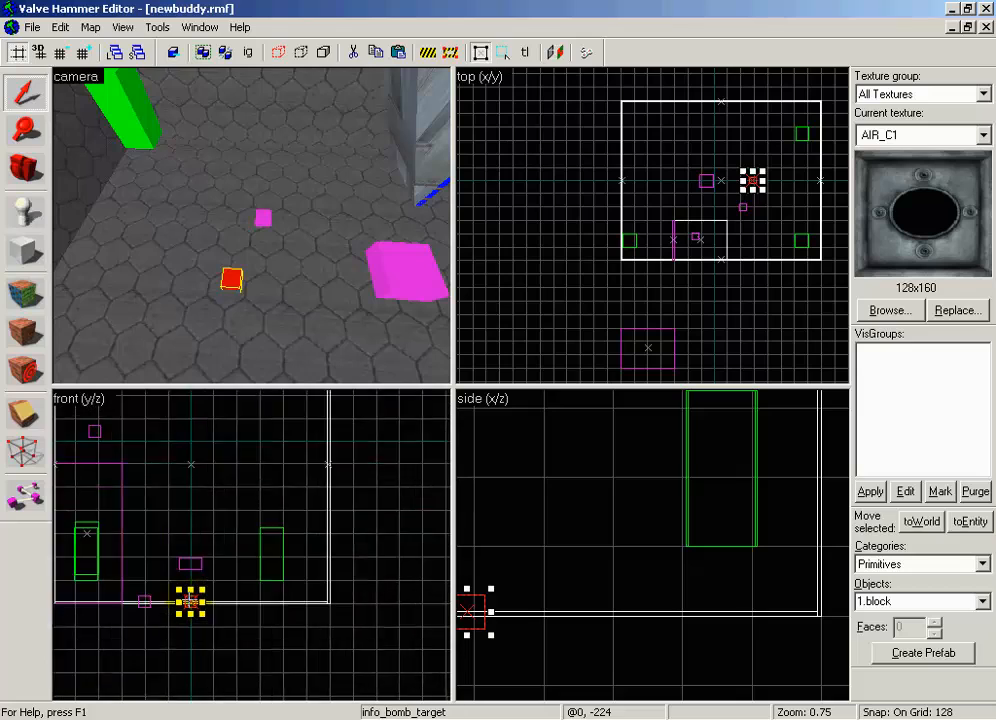
{"action": "left_click_drag", "start_coordinate": [187, 594], "coordinate": [188, 577]}
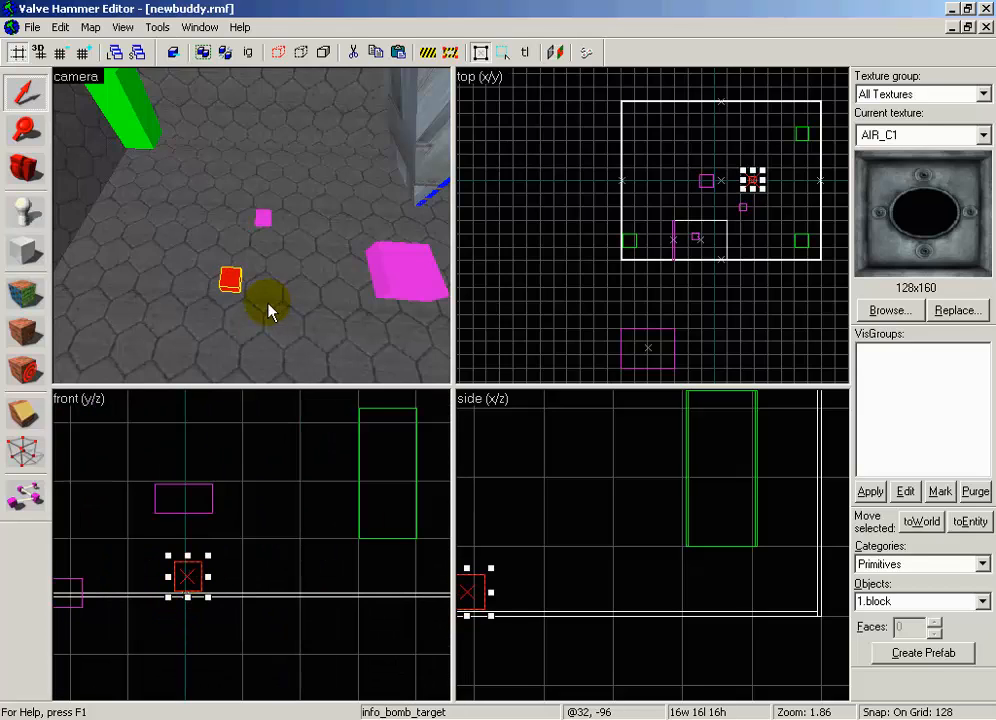
{"action": "scroll", "coordinate": [314, 600], "scroll_direction": "down", "scroll_amount": 6}
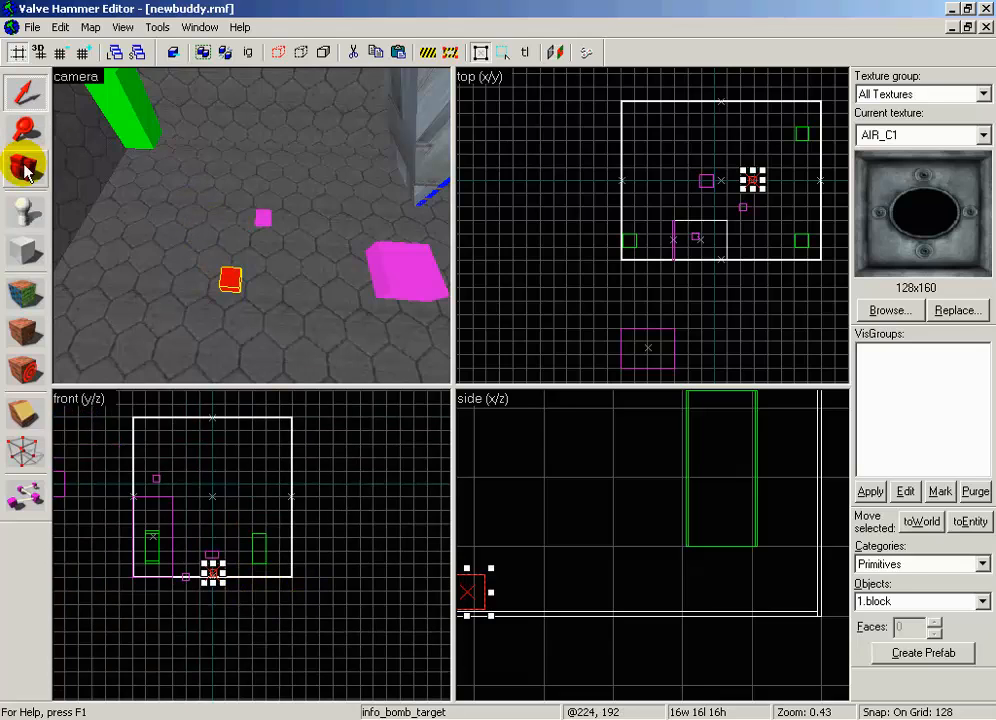
Set Give C4 Plastique Bomb to Yes for the game_player_equip entity beside the bomb target, and close its properties
{"action": "left_click", "coordinate": [25, 169]}
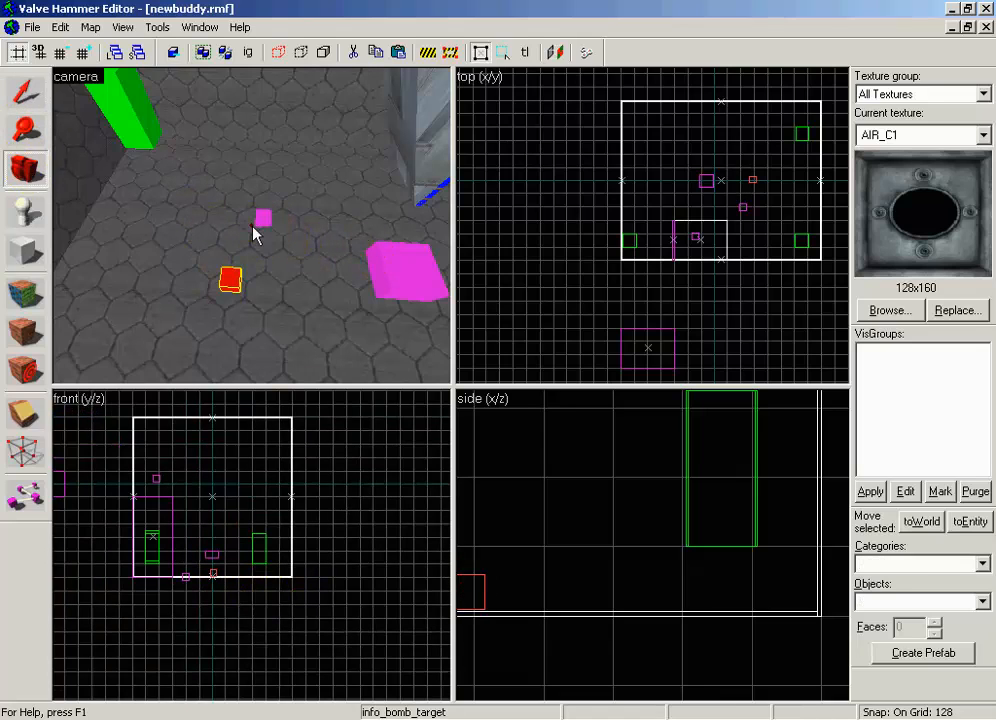
{"action": "left_click", "coordinate": [25, 92]}
{"action": "left_click", "coordinate": [265, 219]}
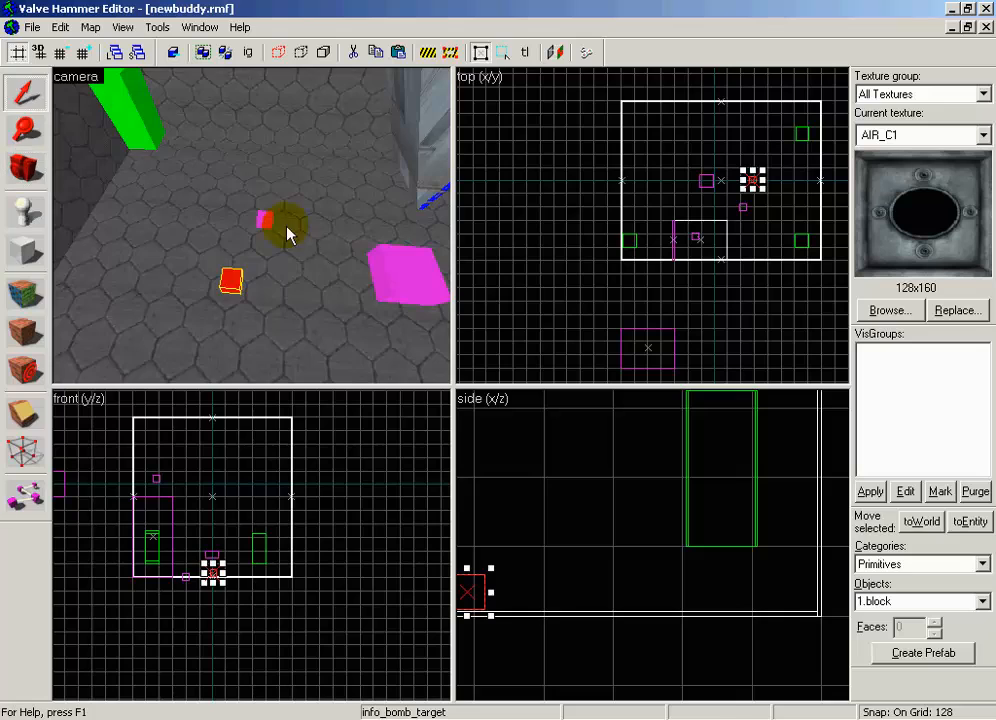
{"action": "key", "text": "alt+Return"}
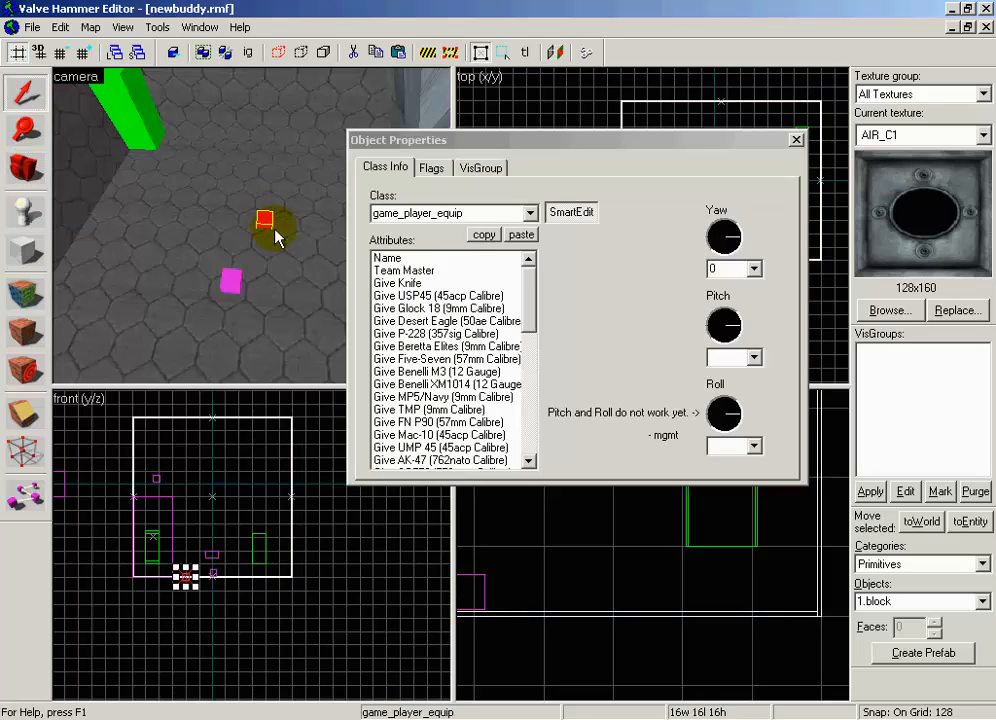
{"action": "left_click", "coordinate": [523, 296]}
{"action": "scroll", "coordinate": [527, 366], "scroll_direction": "down", "scroll_amount": 1}
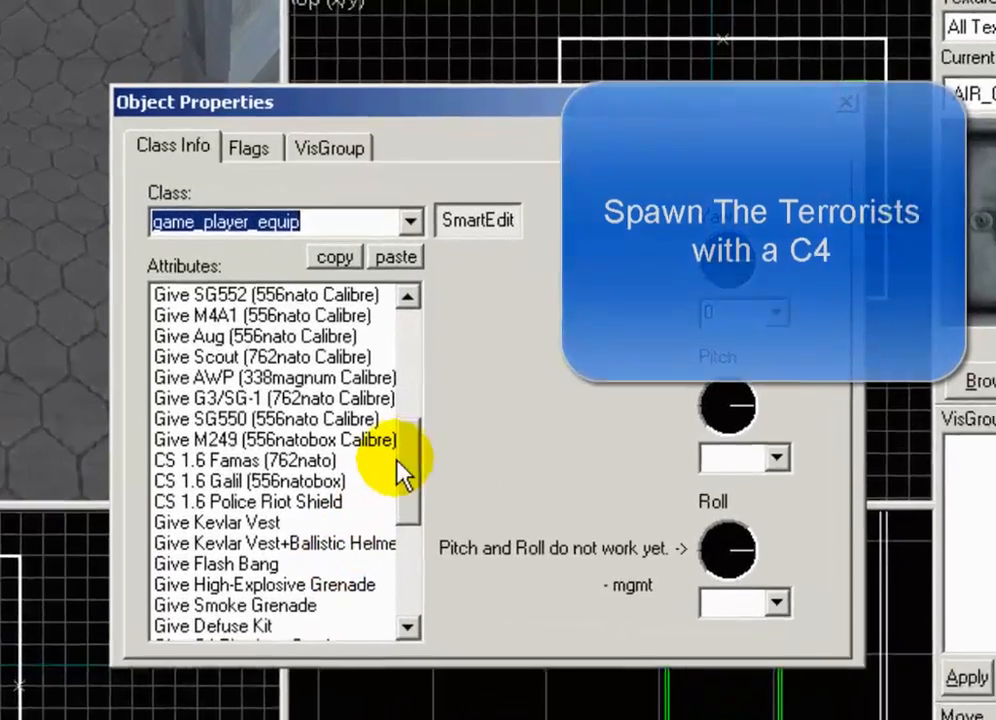
{"action": "left_click_drag", "start_coordinate": [398, 460], "coordinate": [345, 596]}
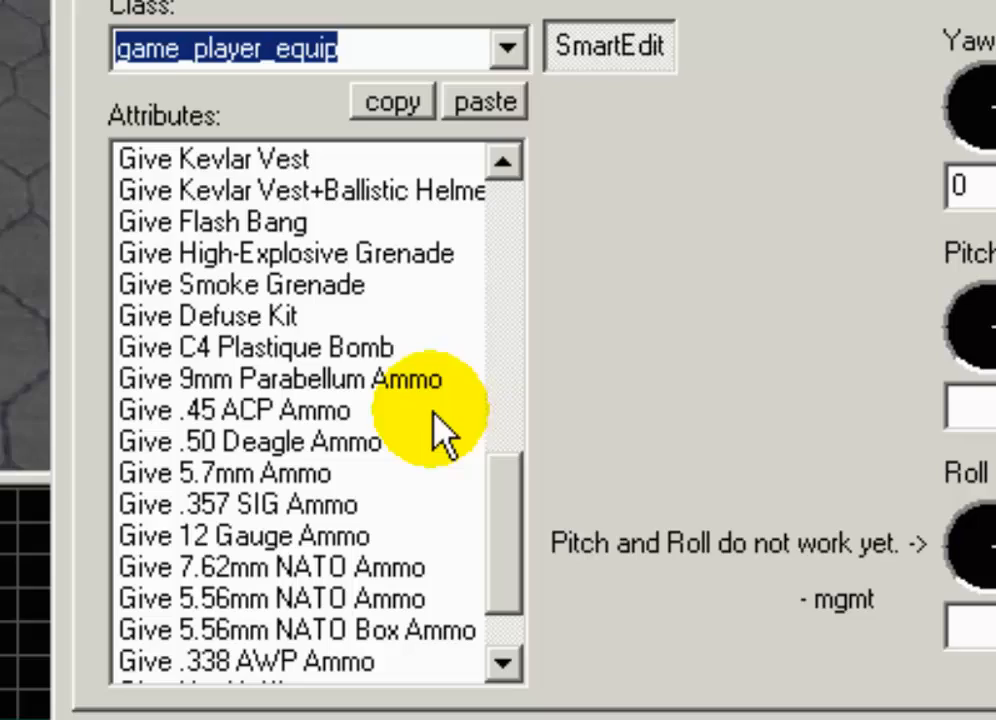
{"action": "left_click", "coordinate": [408, 347]}
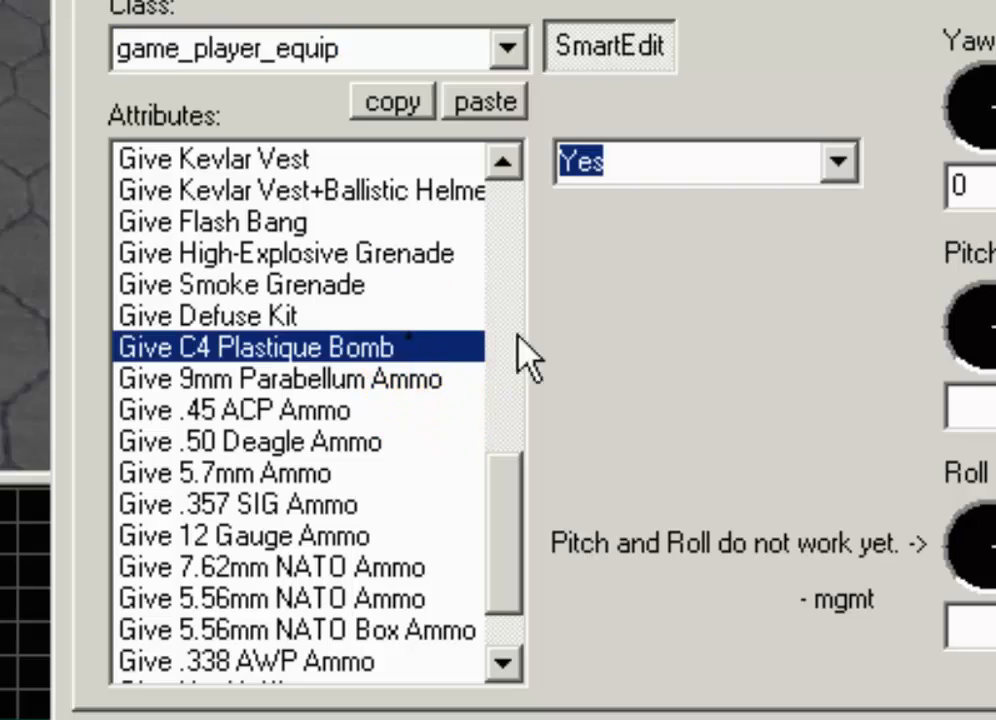
{"action": "left_click", "coordinate": [838, 163]}
{"action": "left_click", "coordinate": [791, 276]}
{"action": "left_click", "coordinate": [840, 164]}
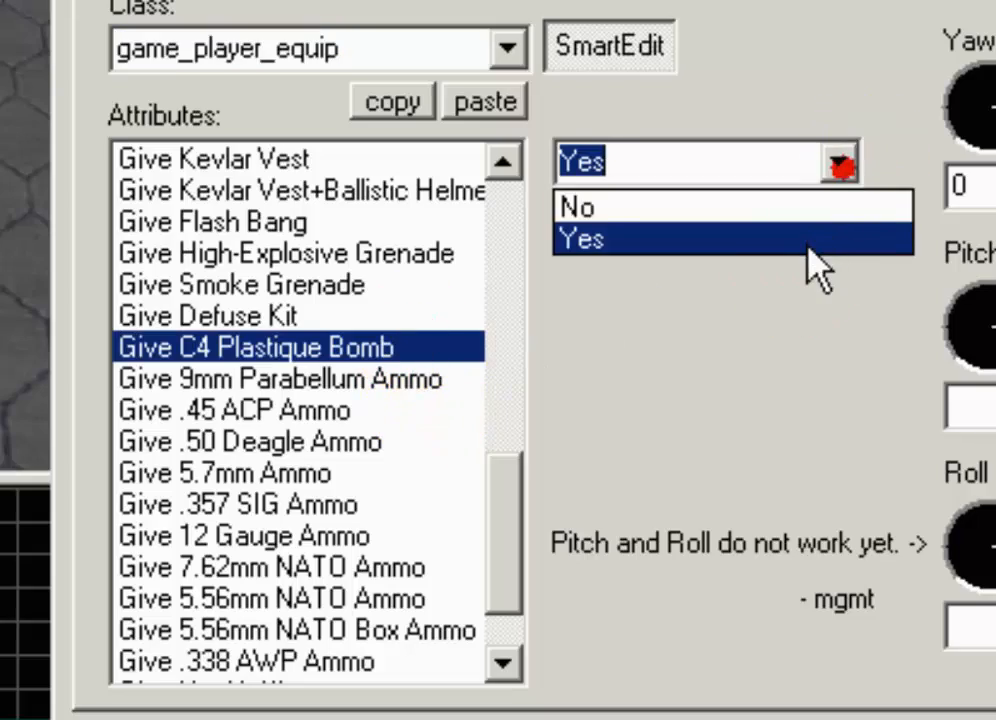
{"action": "left_click", "coordinate": [805, 243]}
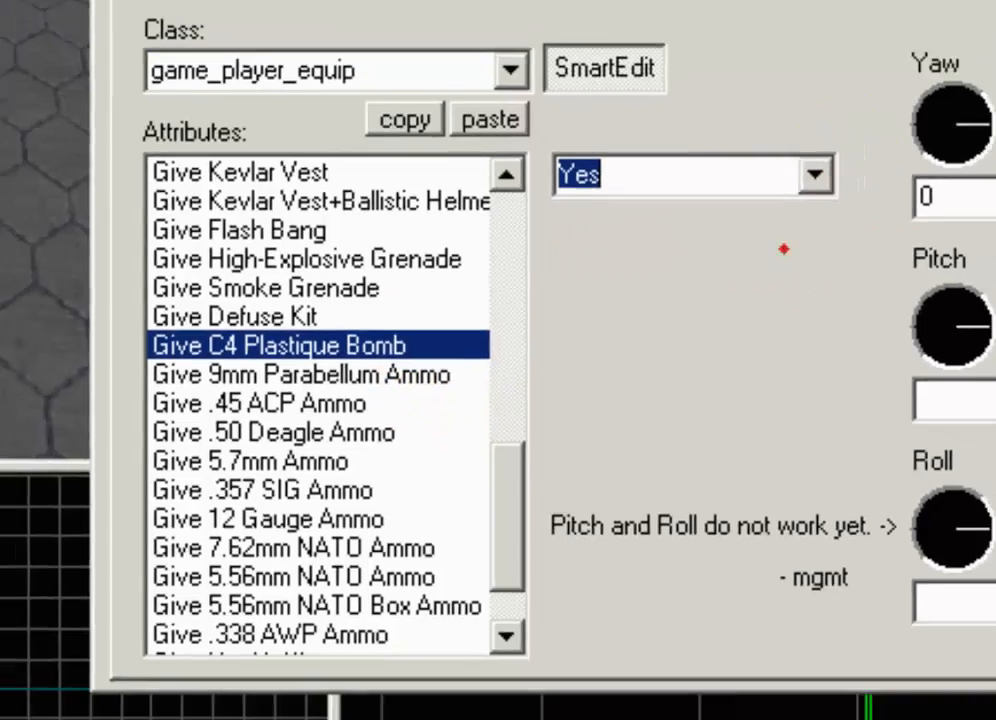
{"action": "left_click", "coordinate": [928, 39]}
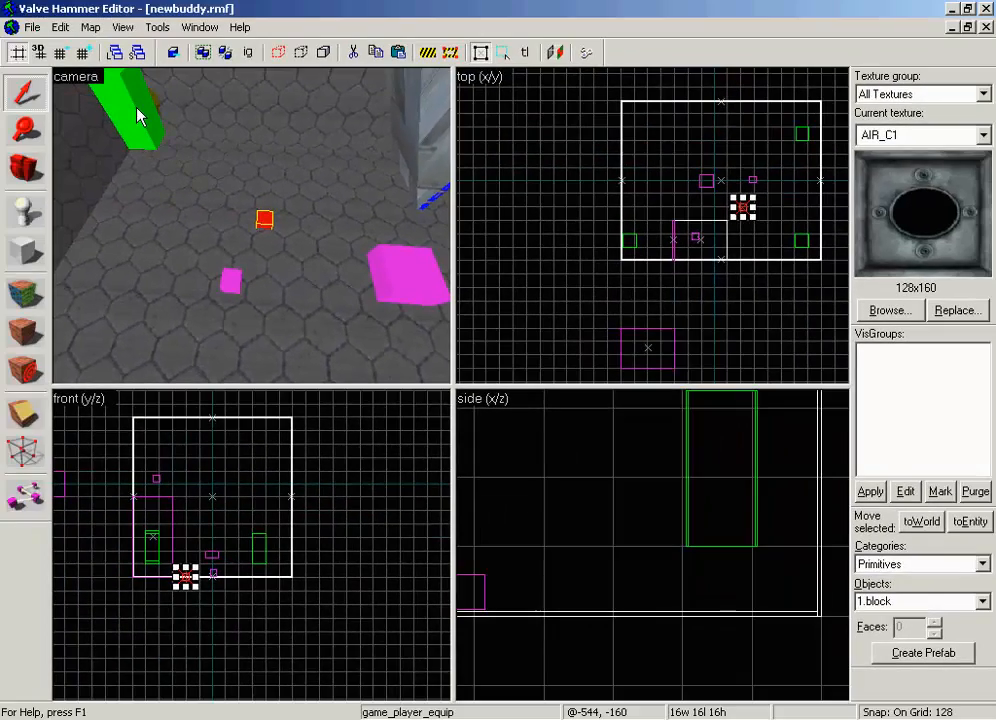
Save the newbuddy map and run it in Counter-Strike
{"action": "left_click", "coordinate": [33, 27]}
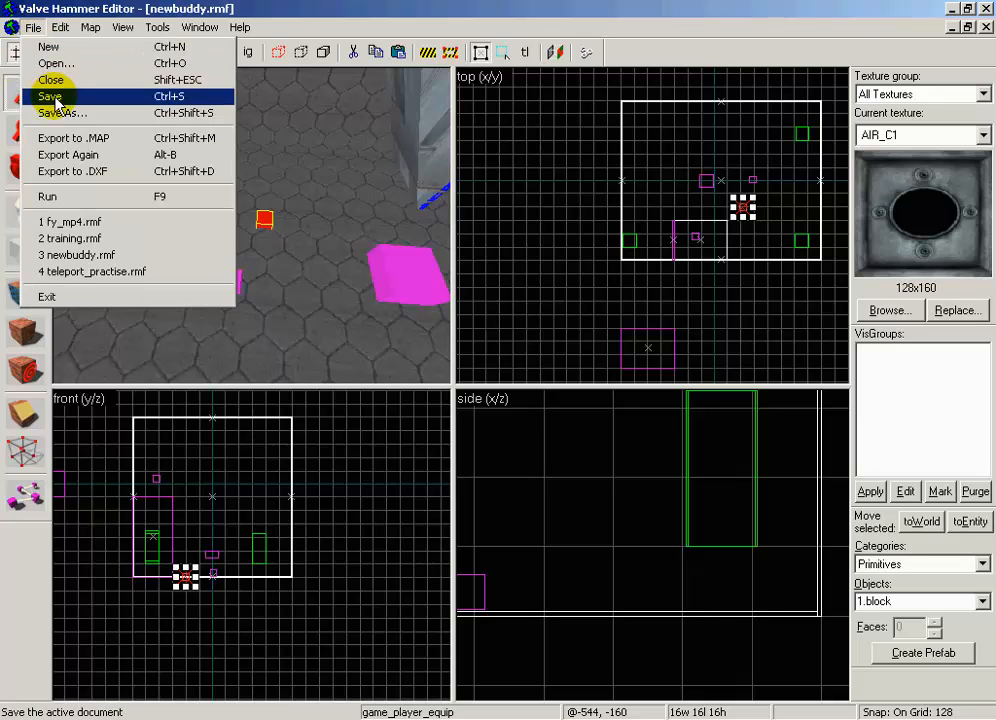
{"action": "left_click", "coordinate": [49, 95]}
{"action": "left_click", "coordinate": [33, 27]}
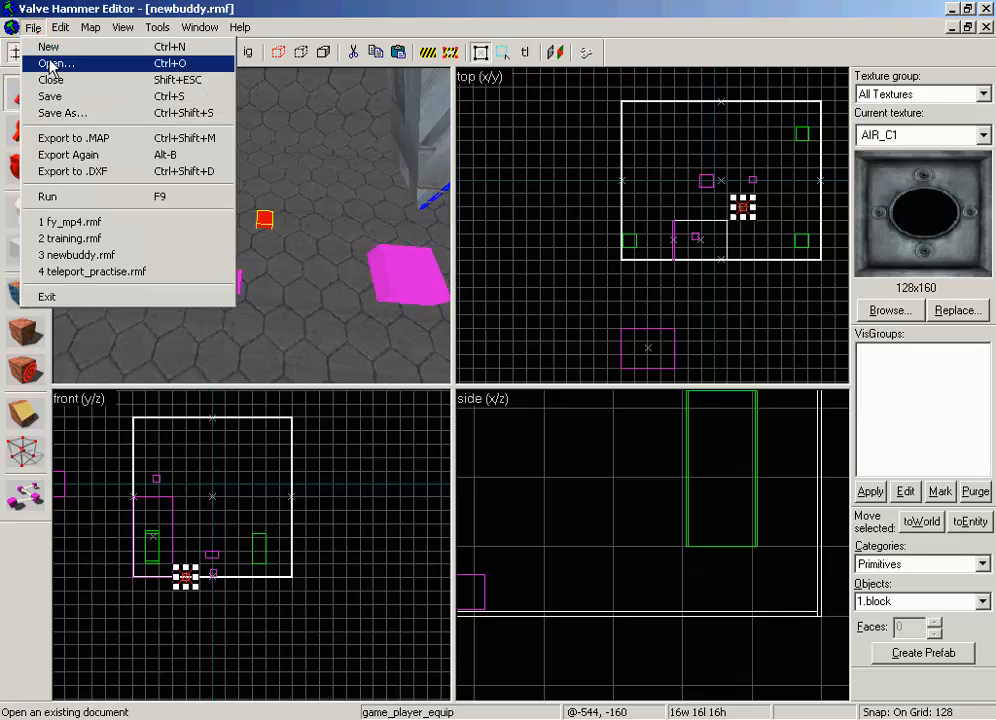
{"action": "left_click", "coordinate": [85, 205]}
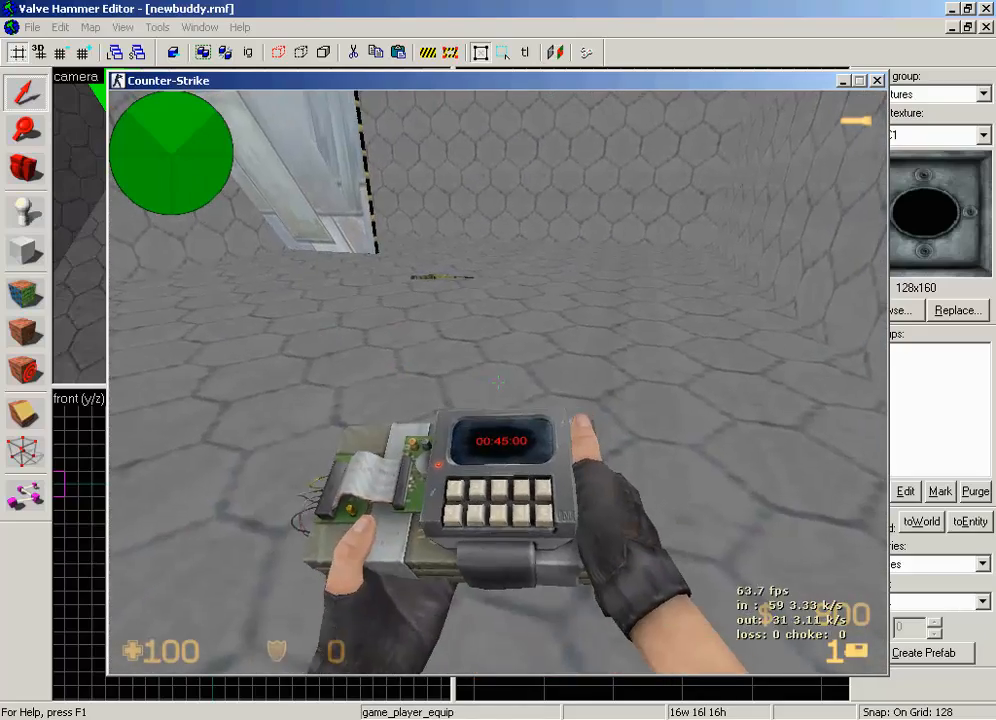
Walk up to the hostage in the running map, cycling from the C4 to the rifle and knife, and attack the hostage with the knife
{"action": "key", "text": "w"}
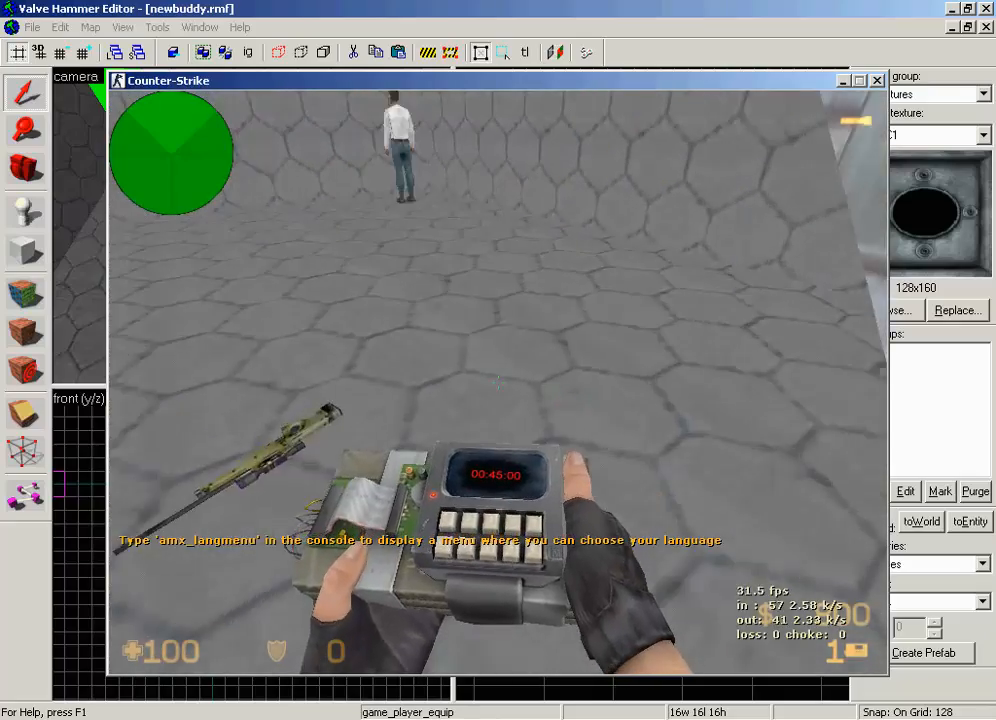
{"action": "key", "text": "w"}
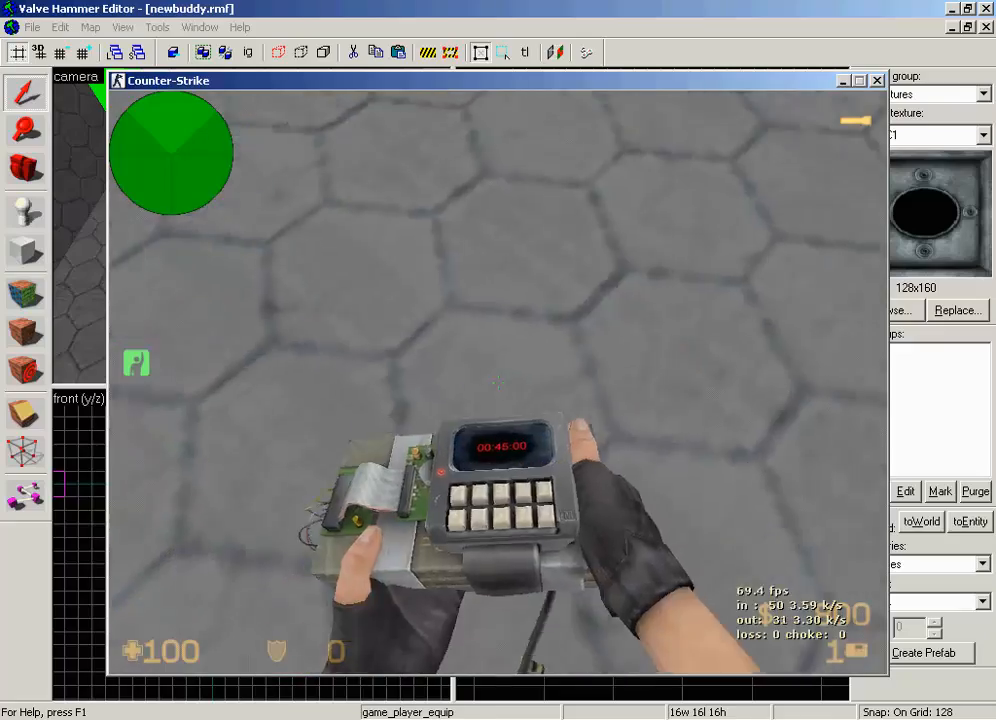
{"action": "key", "text": "1"}
{"action": "key", "text": "w"}
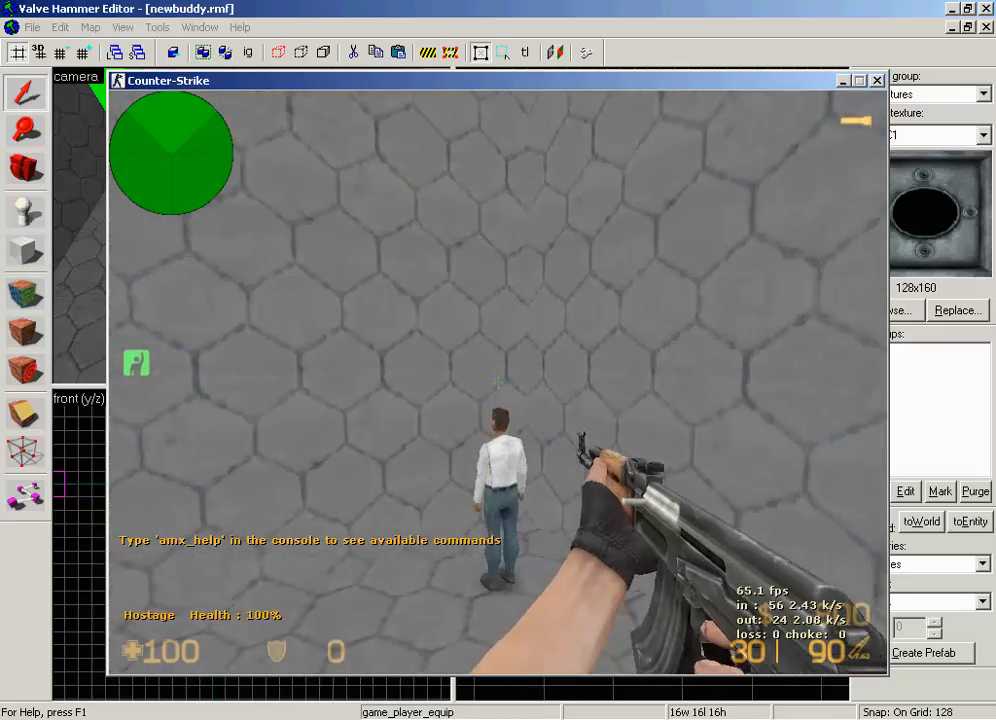
{"action": "key", "text": "3"}
{"action": "left_click", "coordinate": [497, 373]}
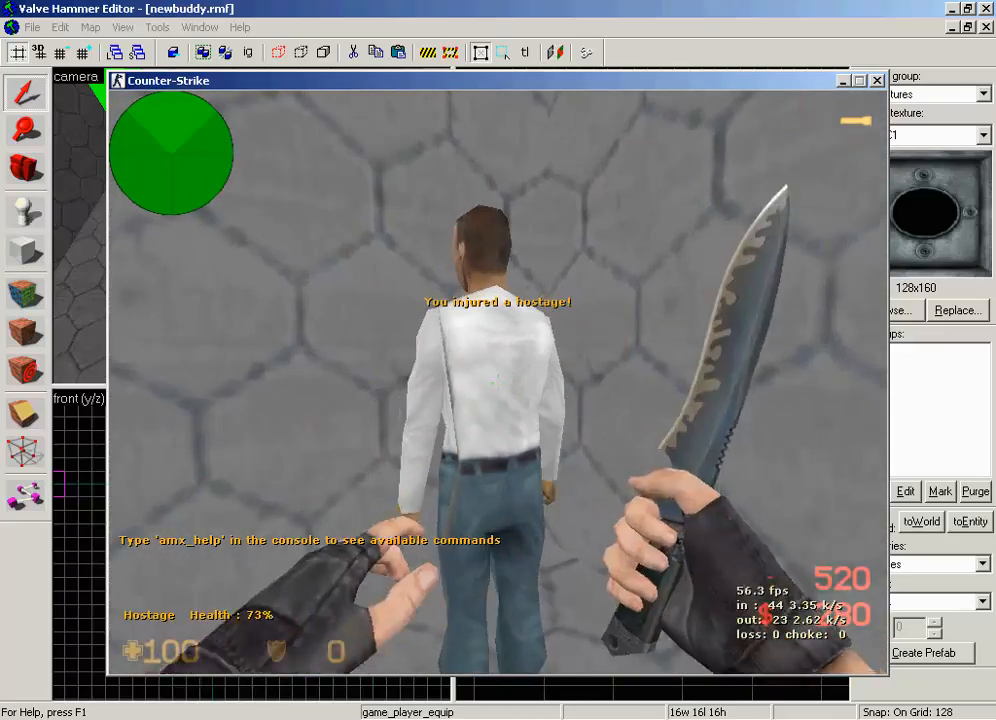
{"action": "left_click", "coordinate": [497, 378]}
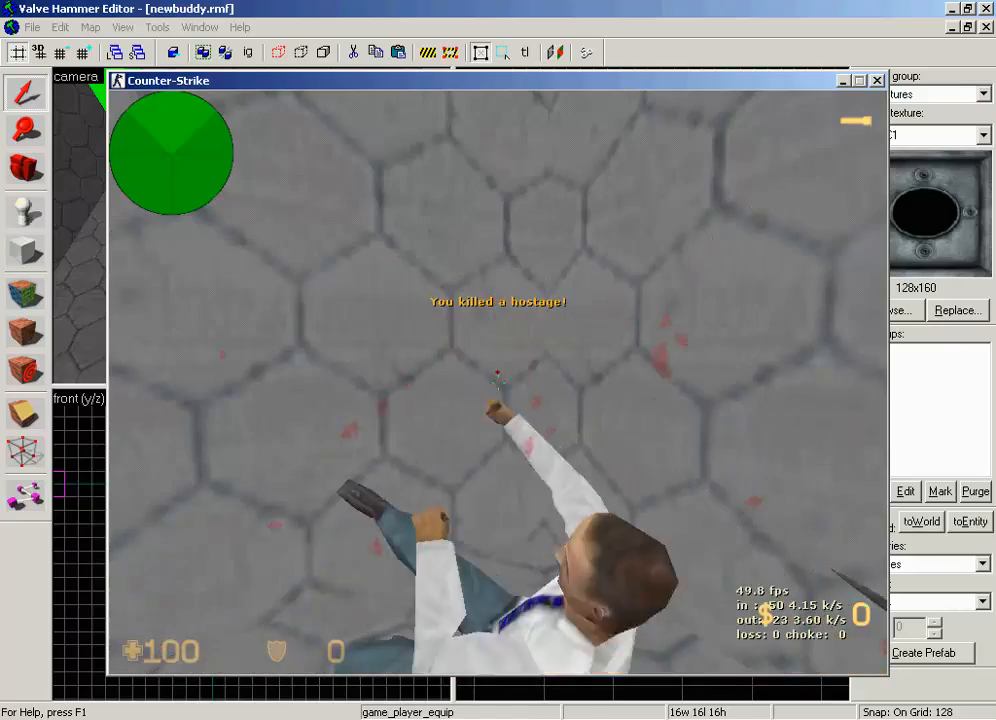
Walk around the test room with the knife, leave play for the game's main menu, and minimize Counter-Strike to return to Valve Hammer Editor
{"action": "key", "text": "s"}
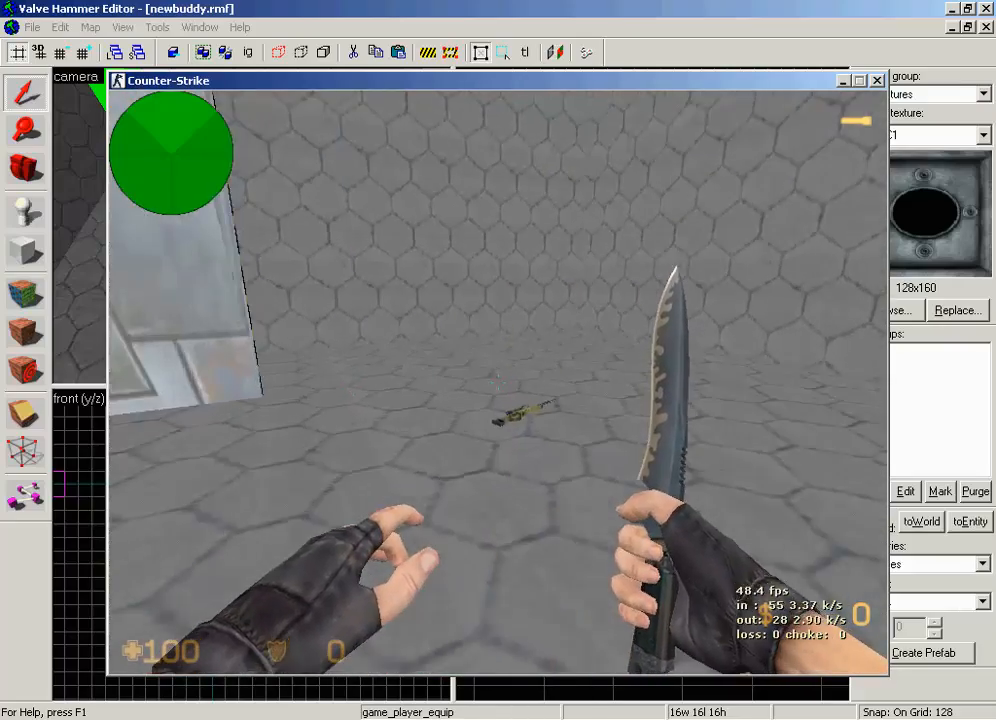
{"action": "key", "text": "w"}
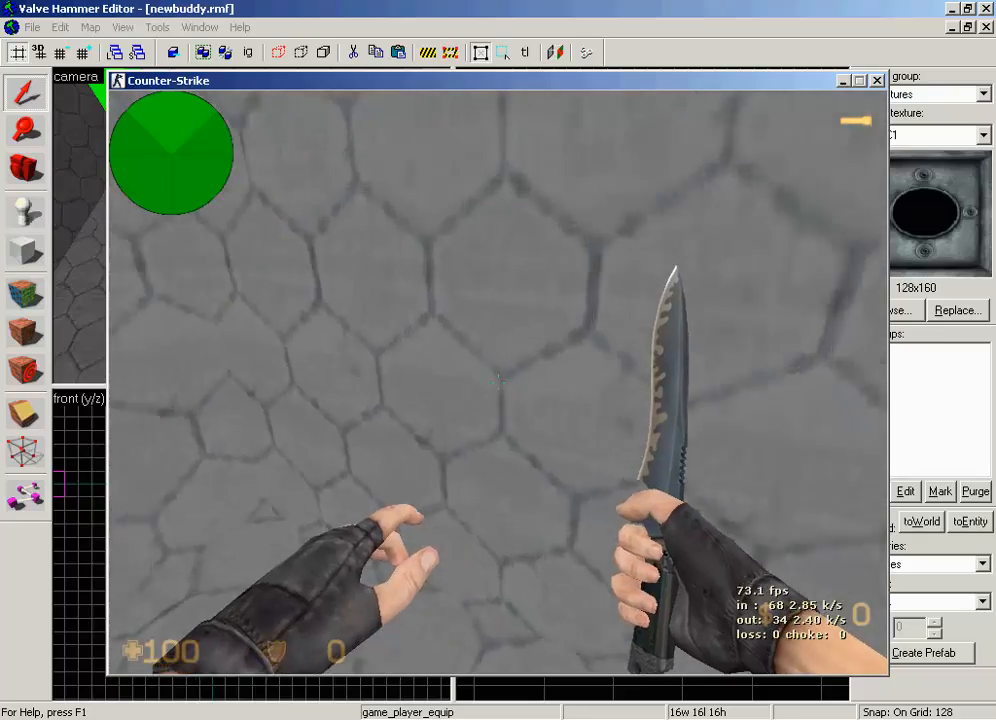
{"action": "key", "text": "w"}
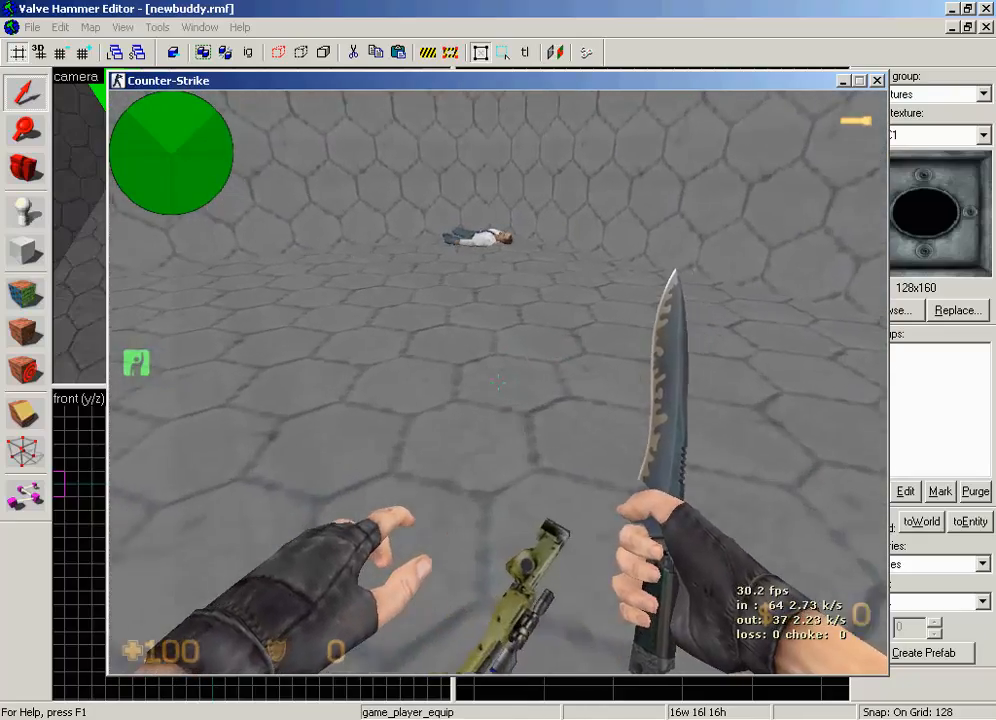
{"action": "key", "text": "w"}
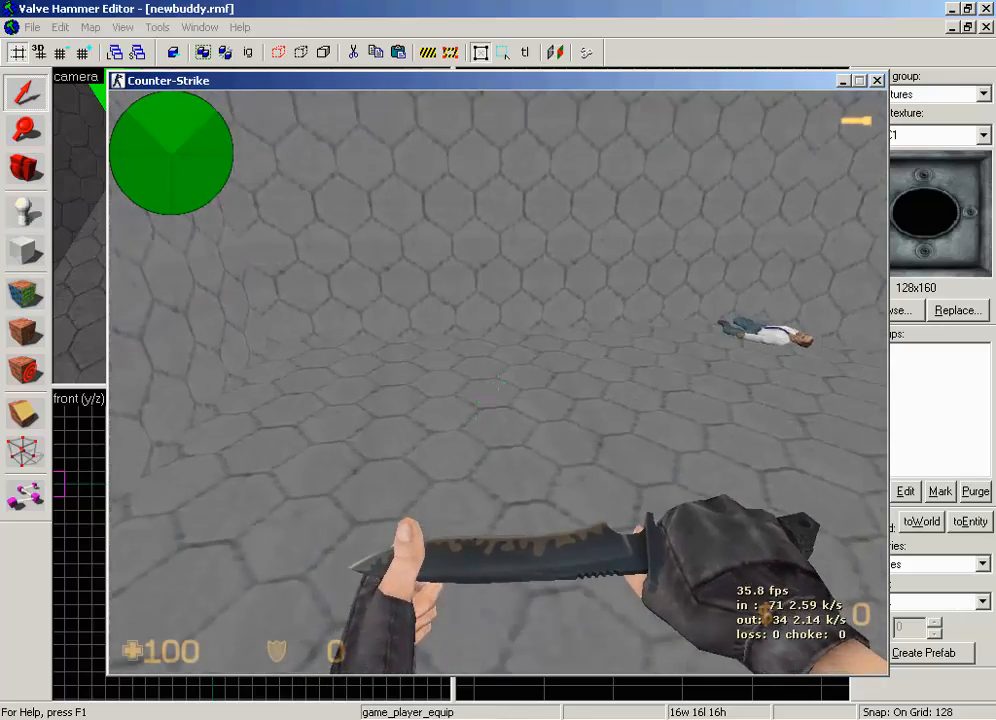
{"action": "key", "text": "Escape"}
{"action": "left_click", "coordinate": [211, 440]}
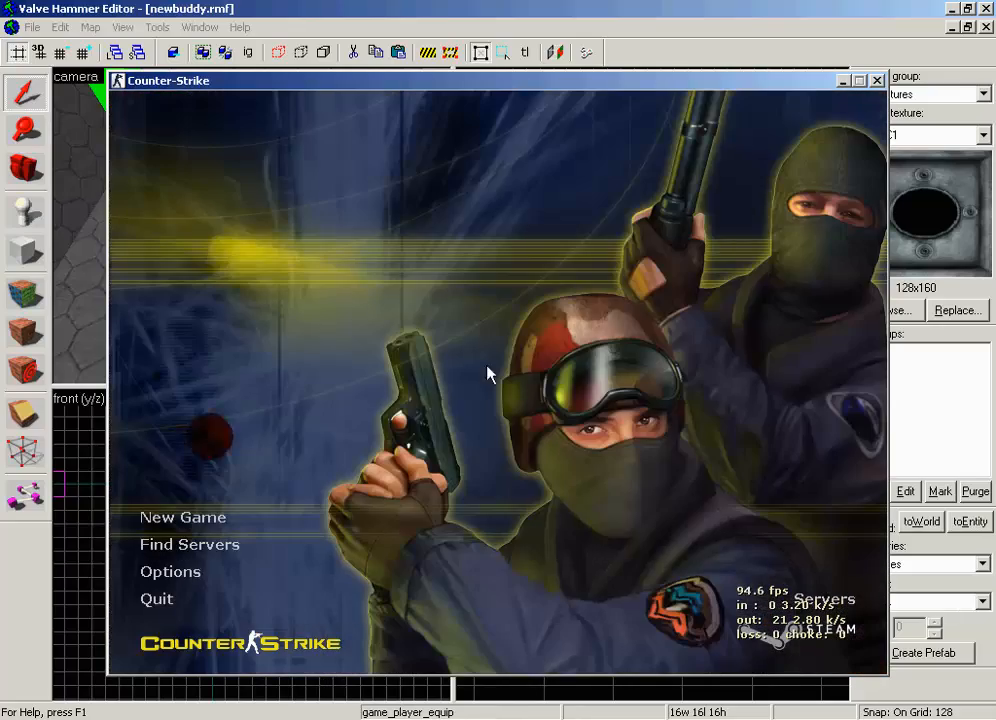
{"action": "left_click", "coordinate": [843, 81]}
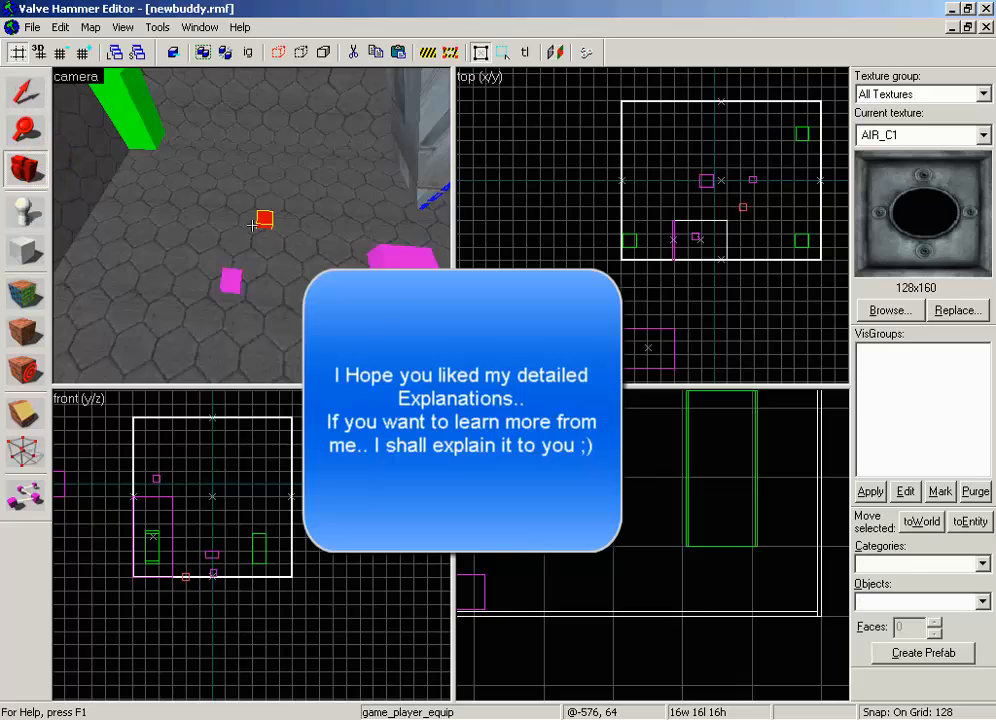
Switch to Notepad and write the contact e-mail address below the "Simple :)" line
{"action": "left_click_drag", "start_coordinate": [252, 225], "coordinate": [253, 234]}
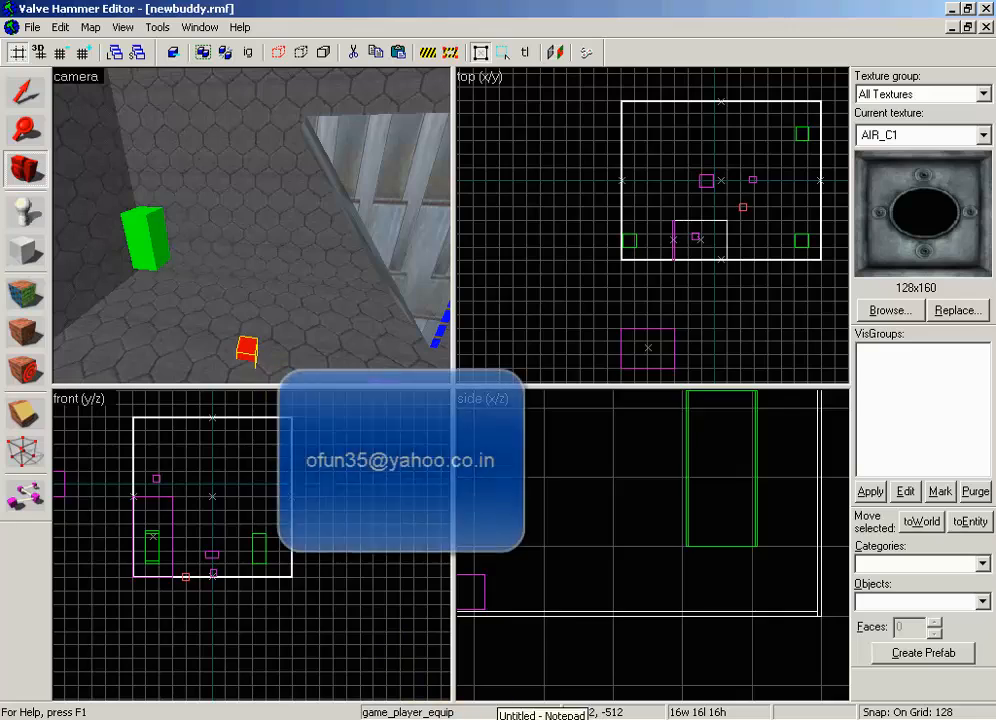
{"action": "left_click", "coordinate": [497, 714]}
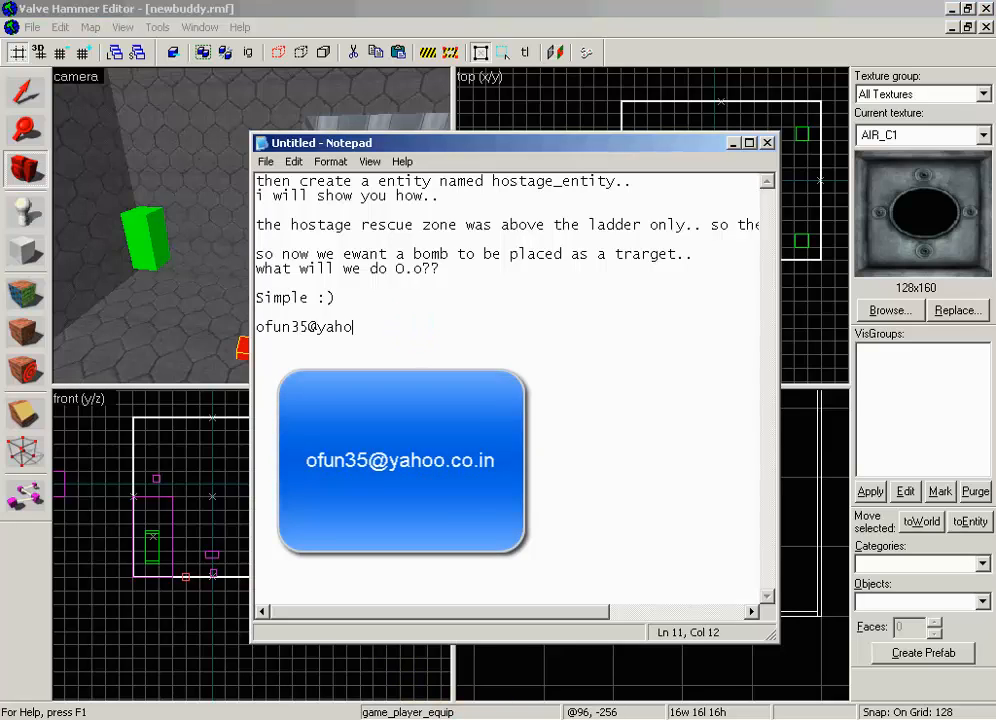
{"action": "type", "text": ".co."}
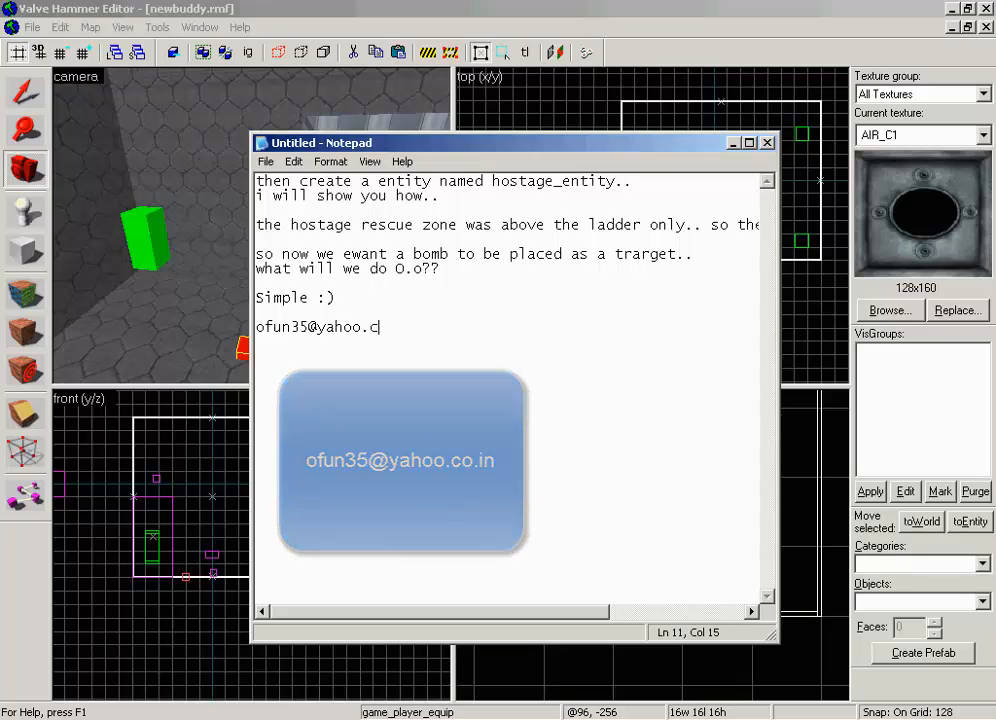